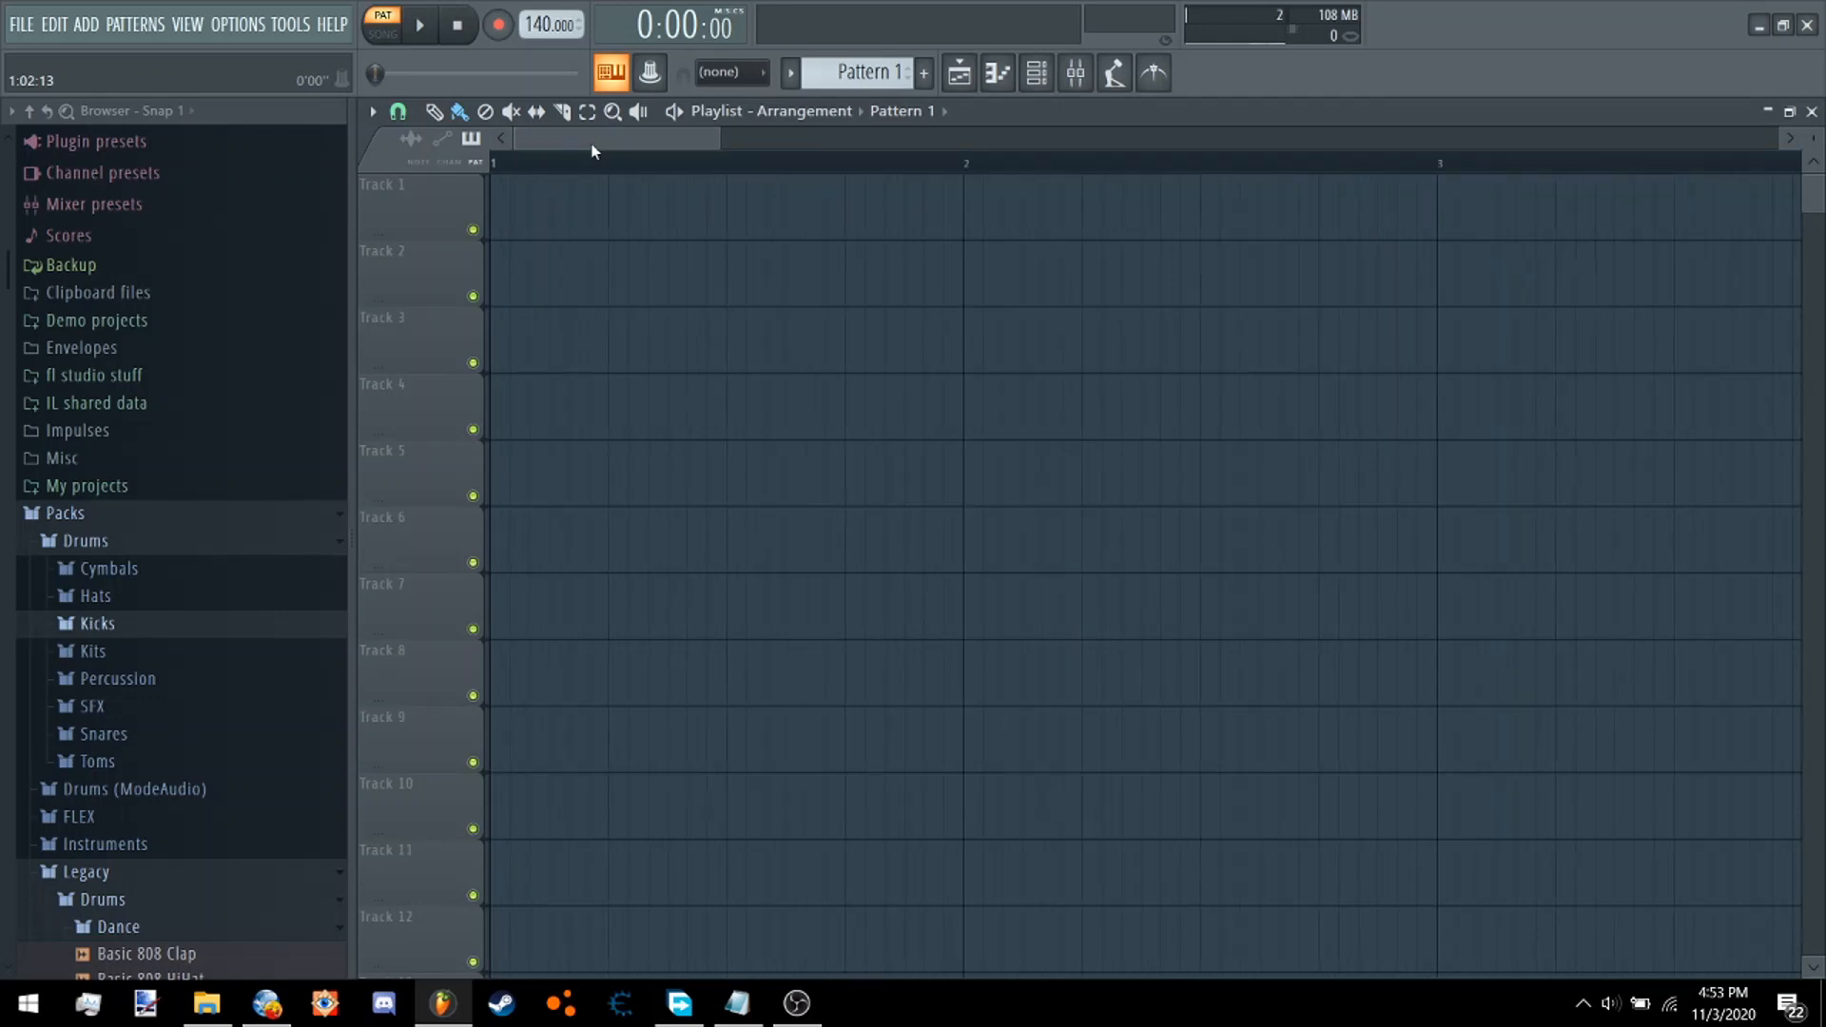
pyautogui.click(397, 112)
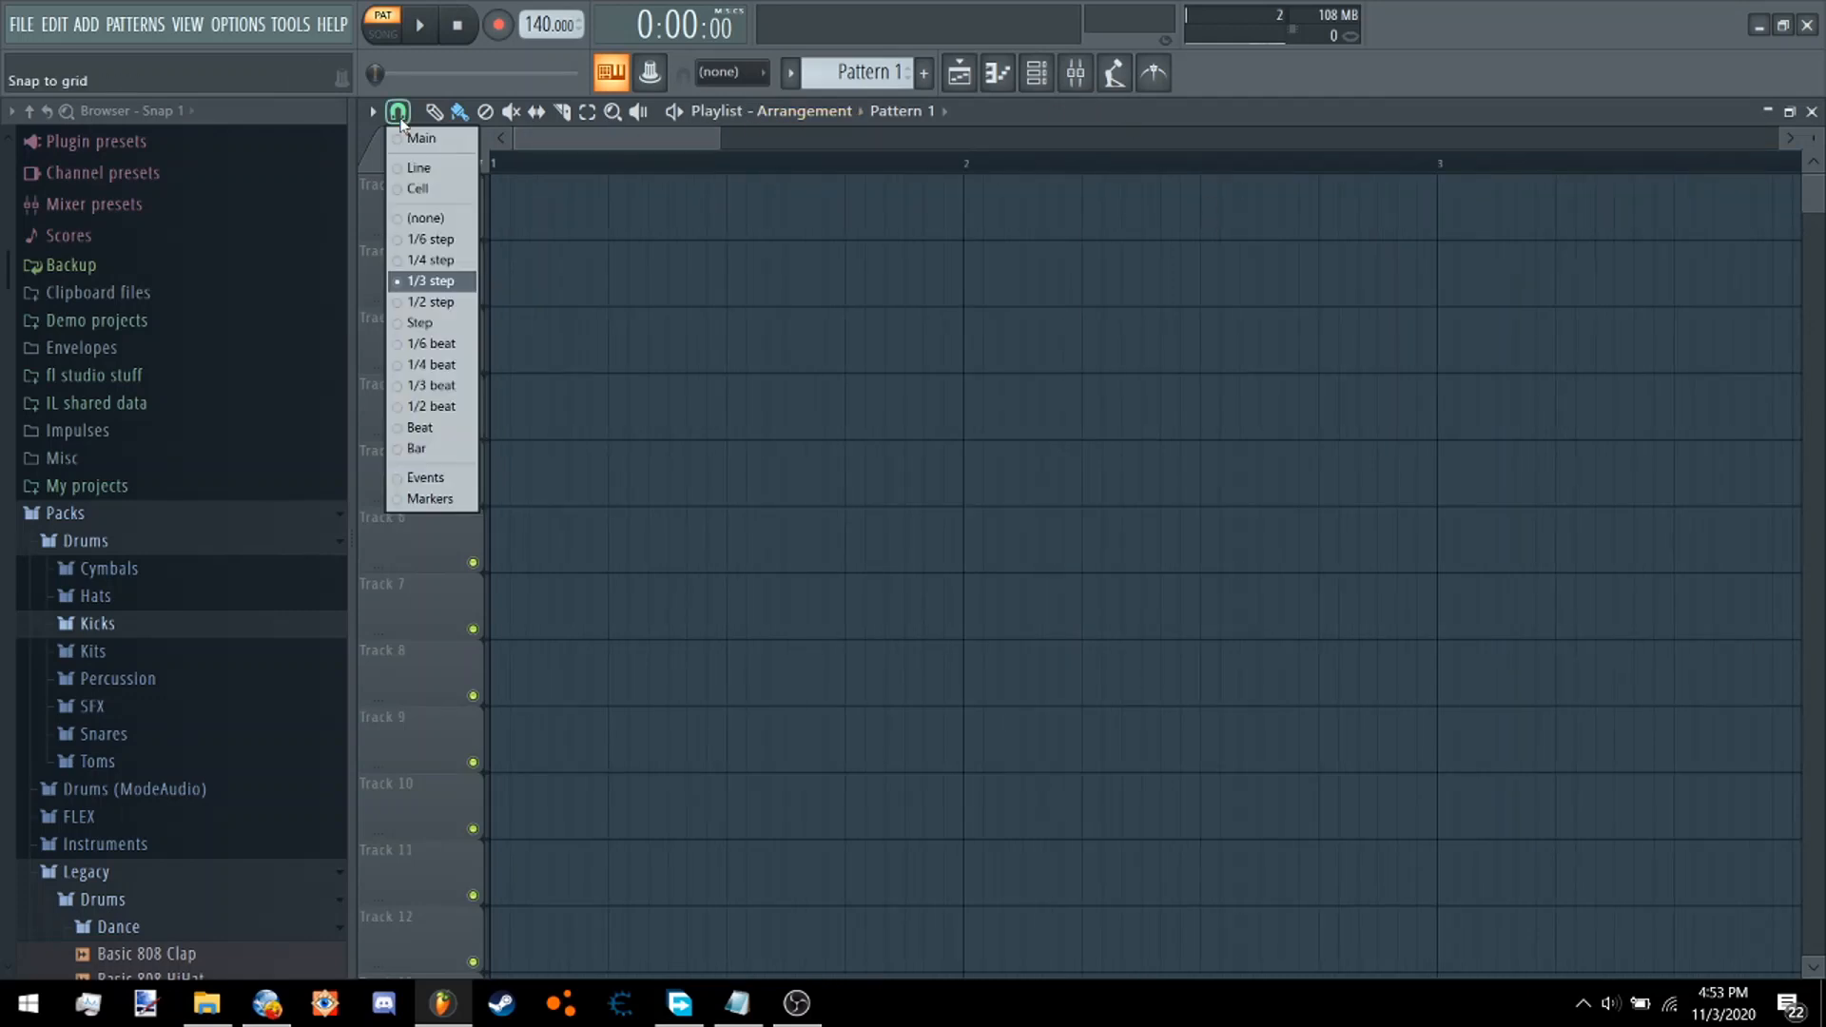
pyautogui.press('Up')
pyautogui.press('Up')
pyautogui.press('Up')
pyautogui.press('Up')
pyautogui.press('Up')
pyautogui.press('Up')
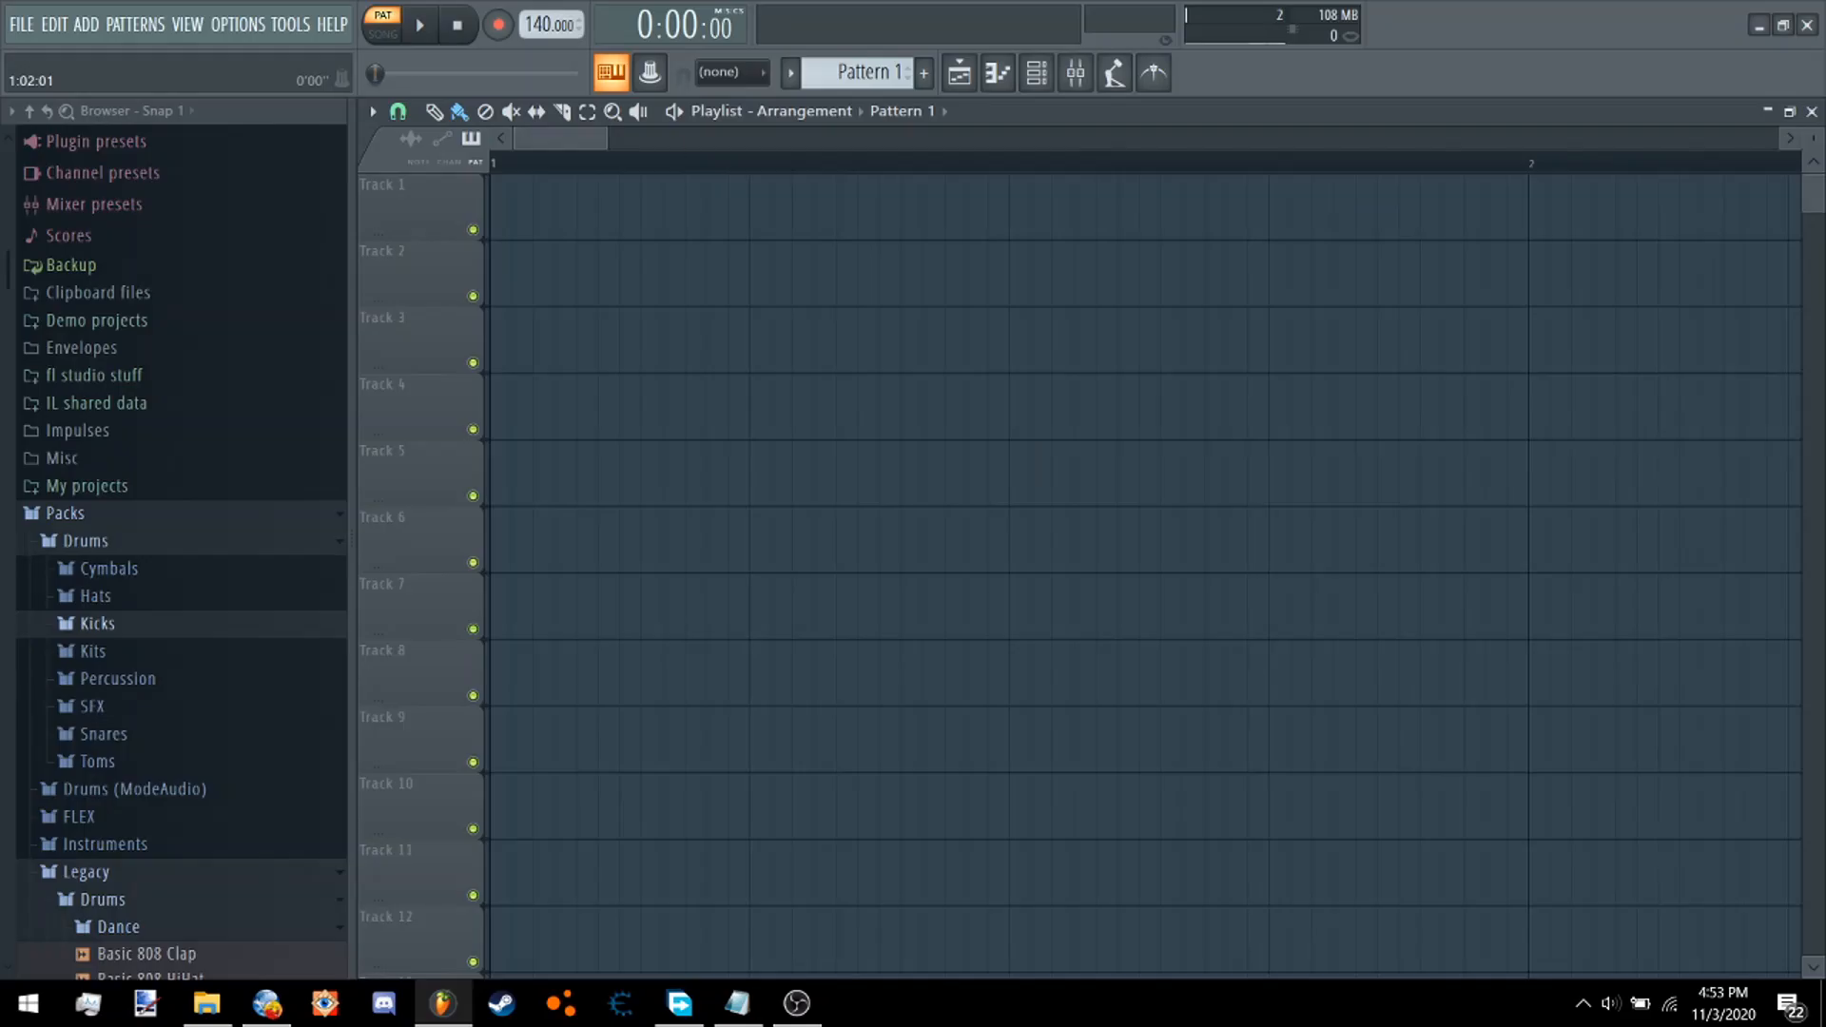
# Create a Master volume automation clip over the first four steps of the timeline and shape it into a curved fade-in from the lowest level.
pyautogui.scroll(4, 532, 381)
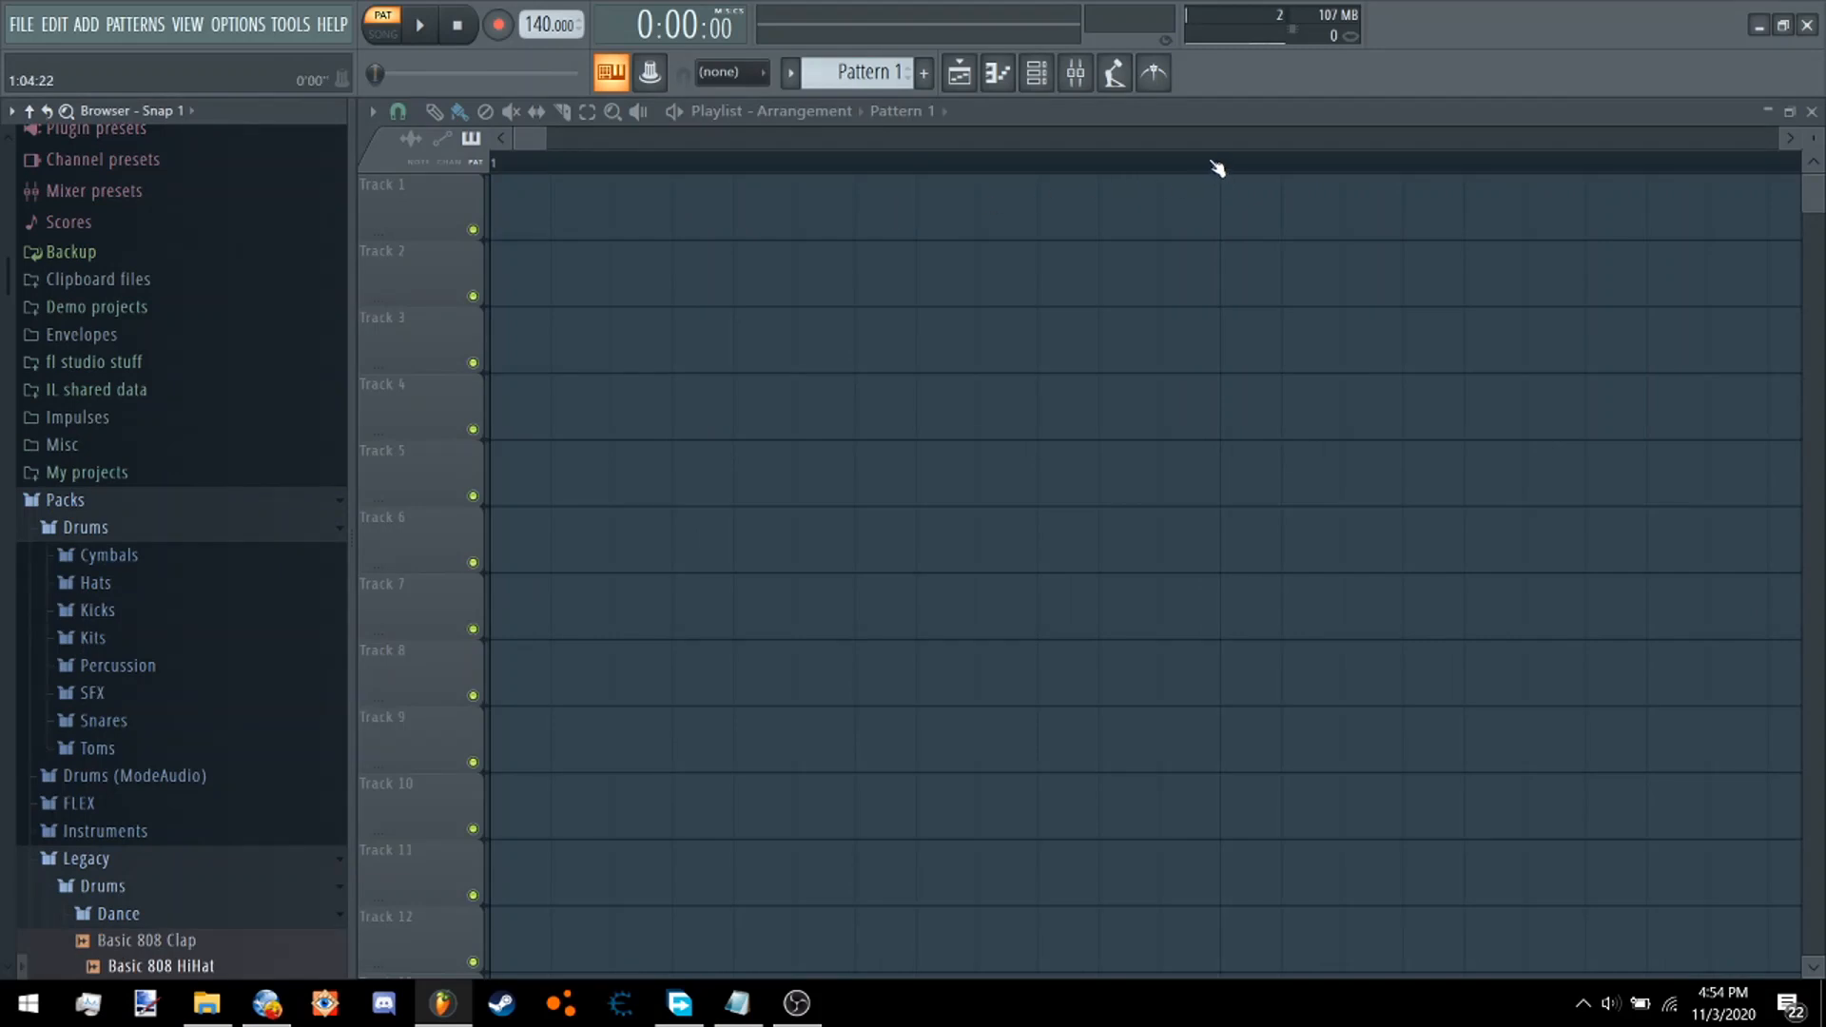
pyautogui.moveTo(1231, 167); pyautogui.dragTo(375, 171)
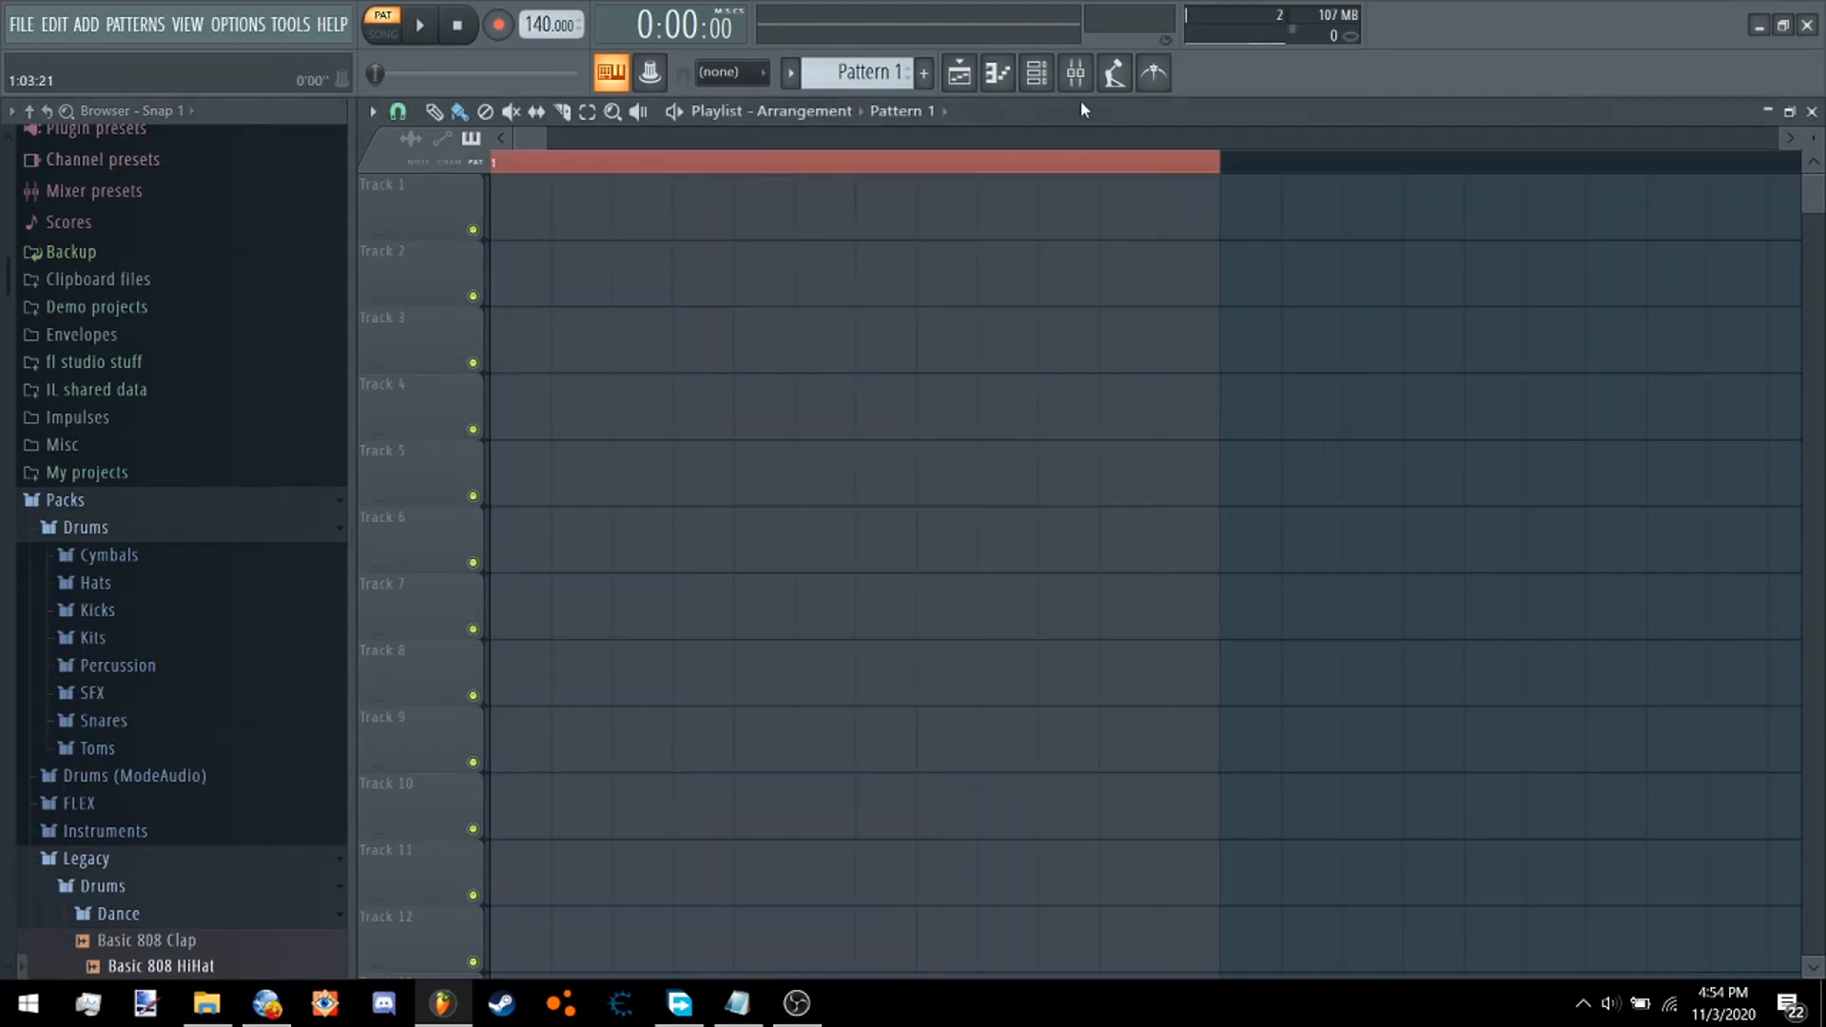
pyautogui.click(1076, 72)
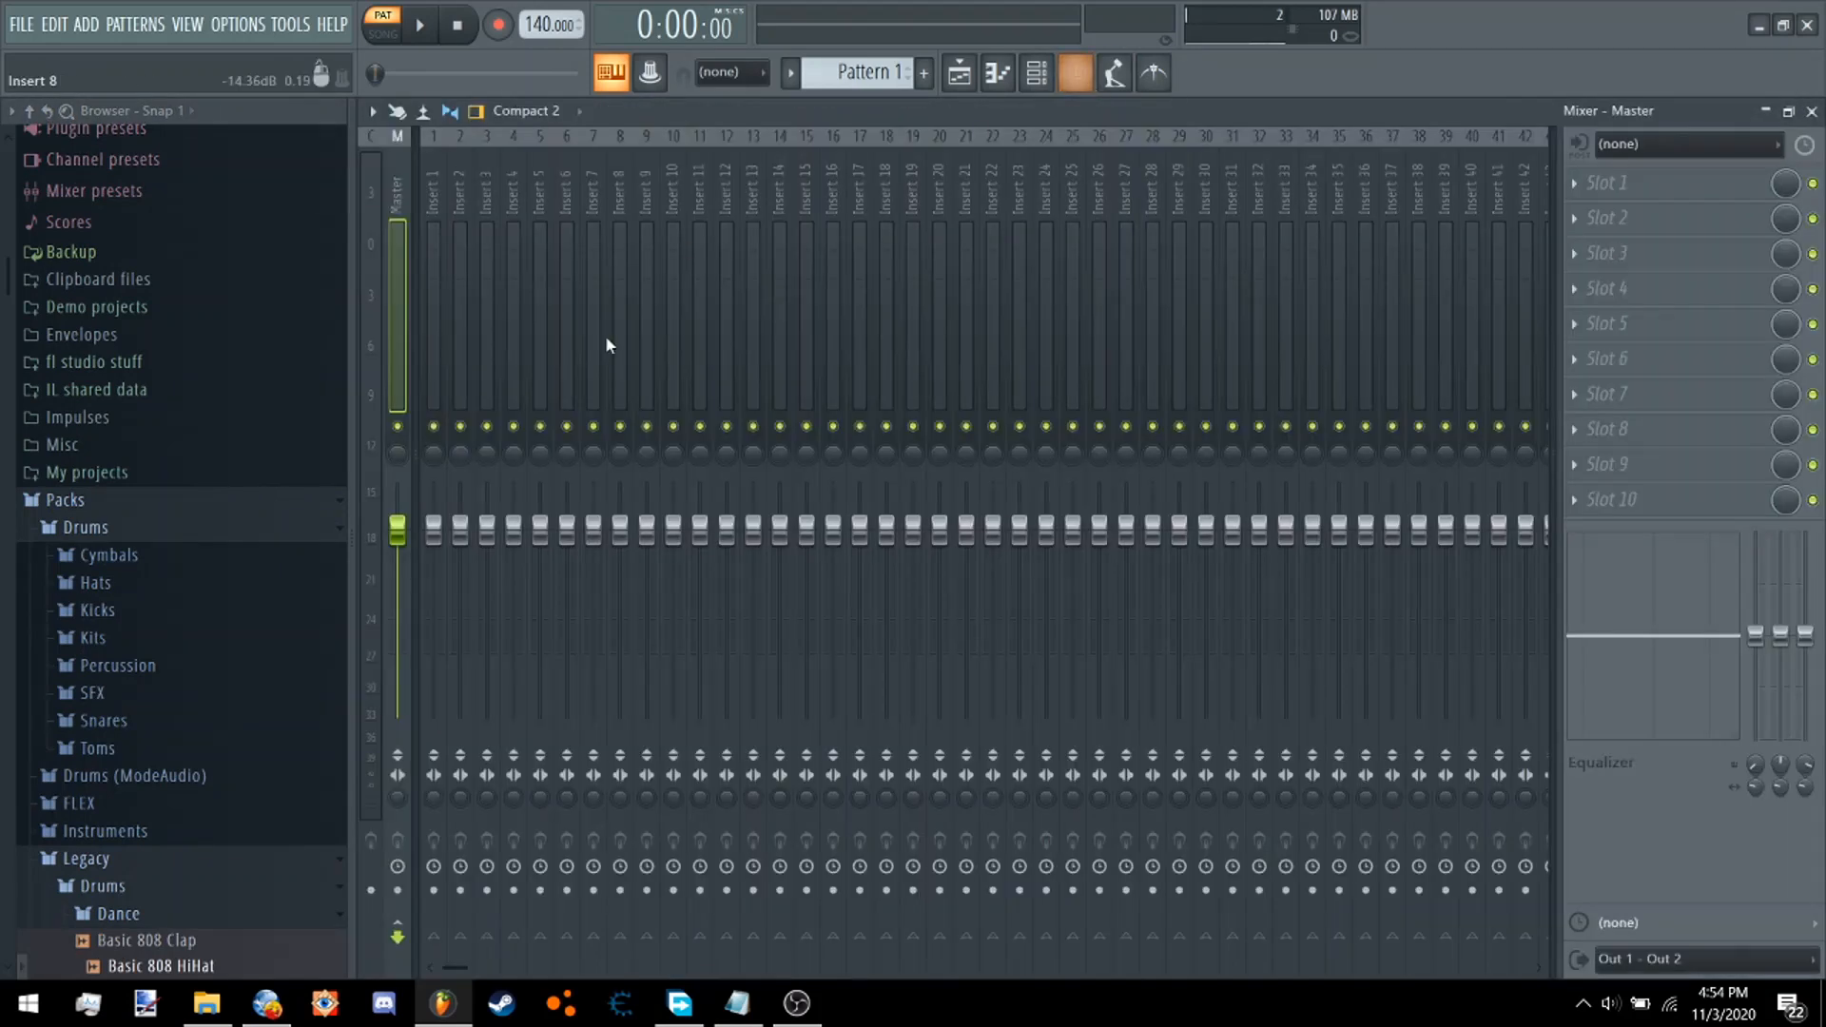
pyautogui.rightClick(401, 538)
pyautogui.click(454, 677)
pyautogui.click(961, 86)
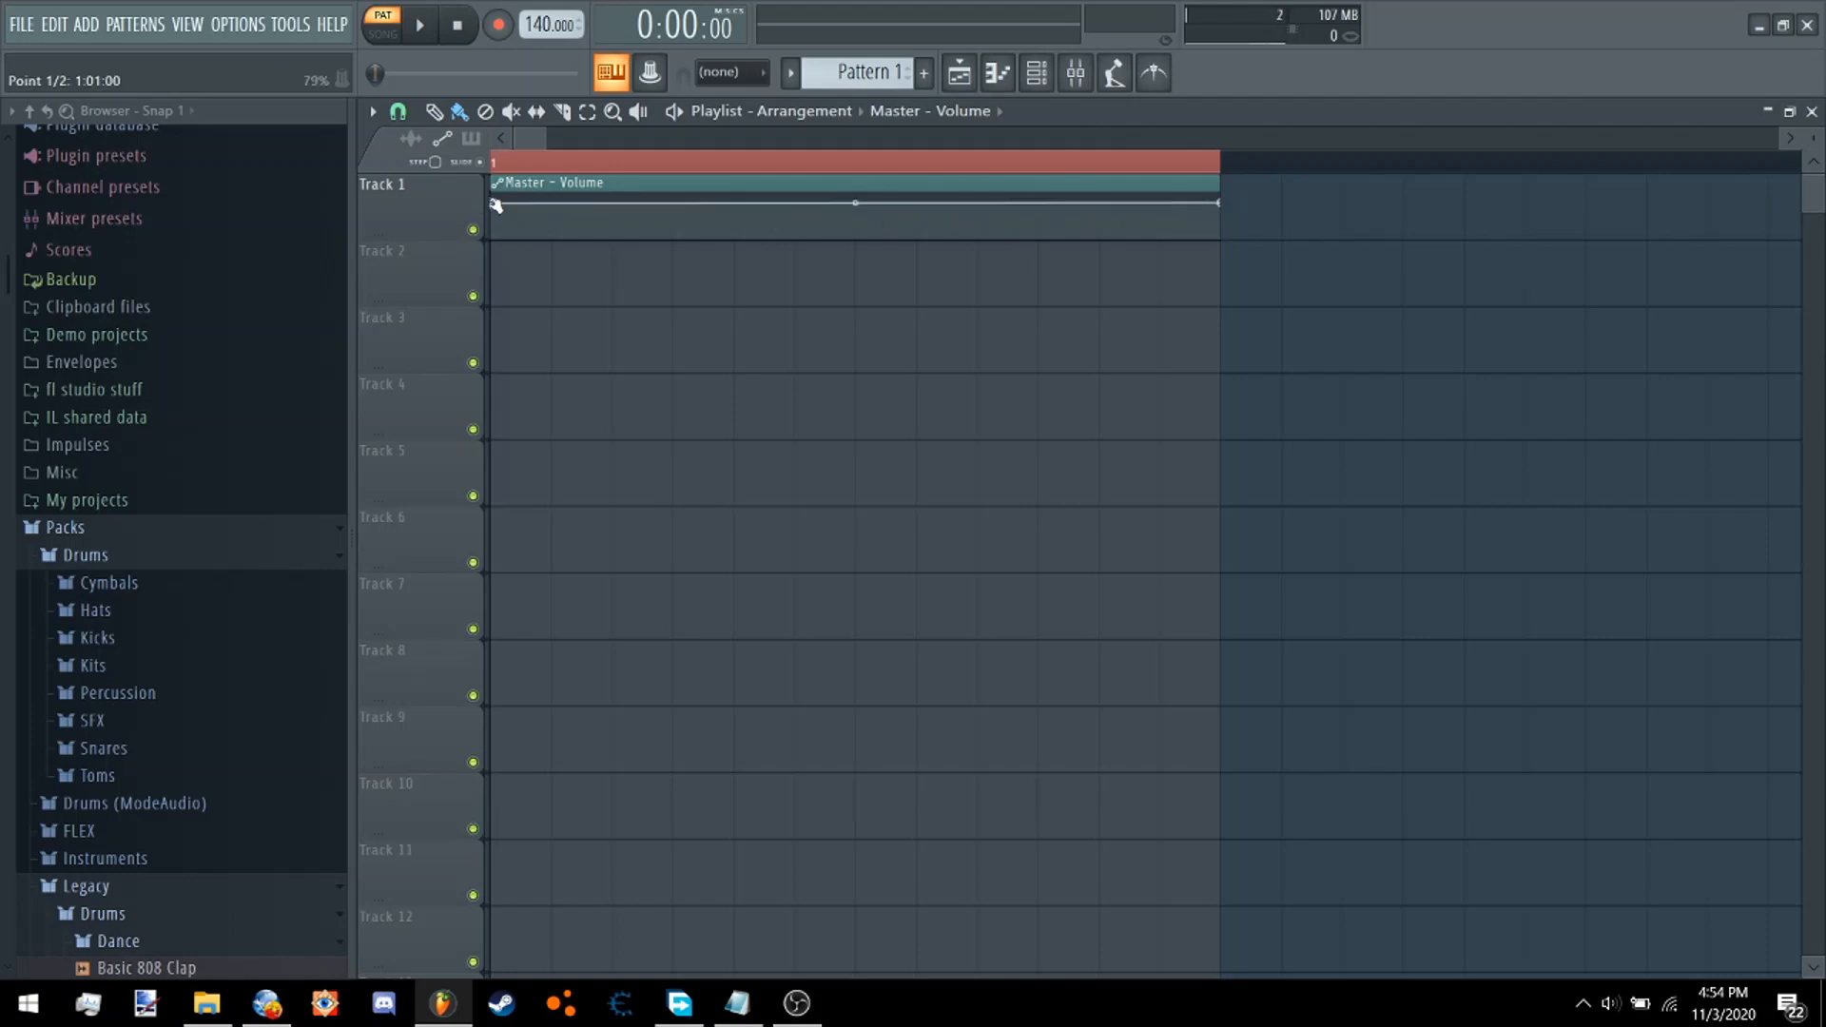
pyautogui.moveTo(491, 203); pyautogui.dragTo(493, 255)
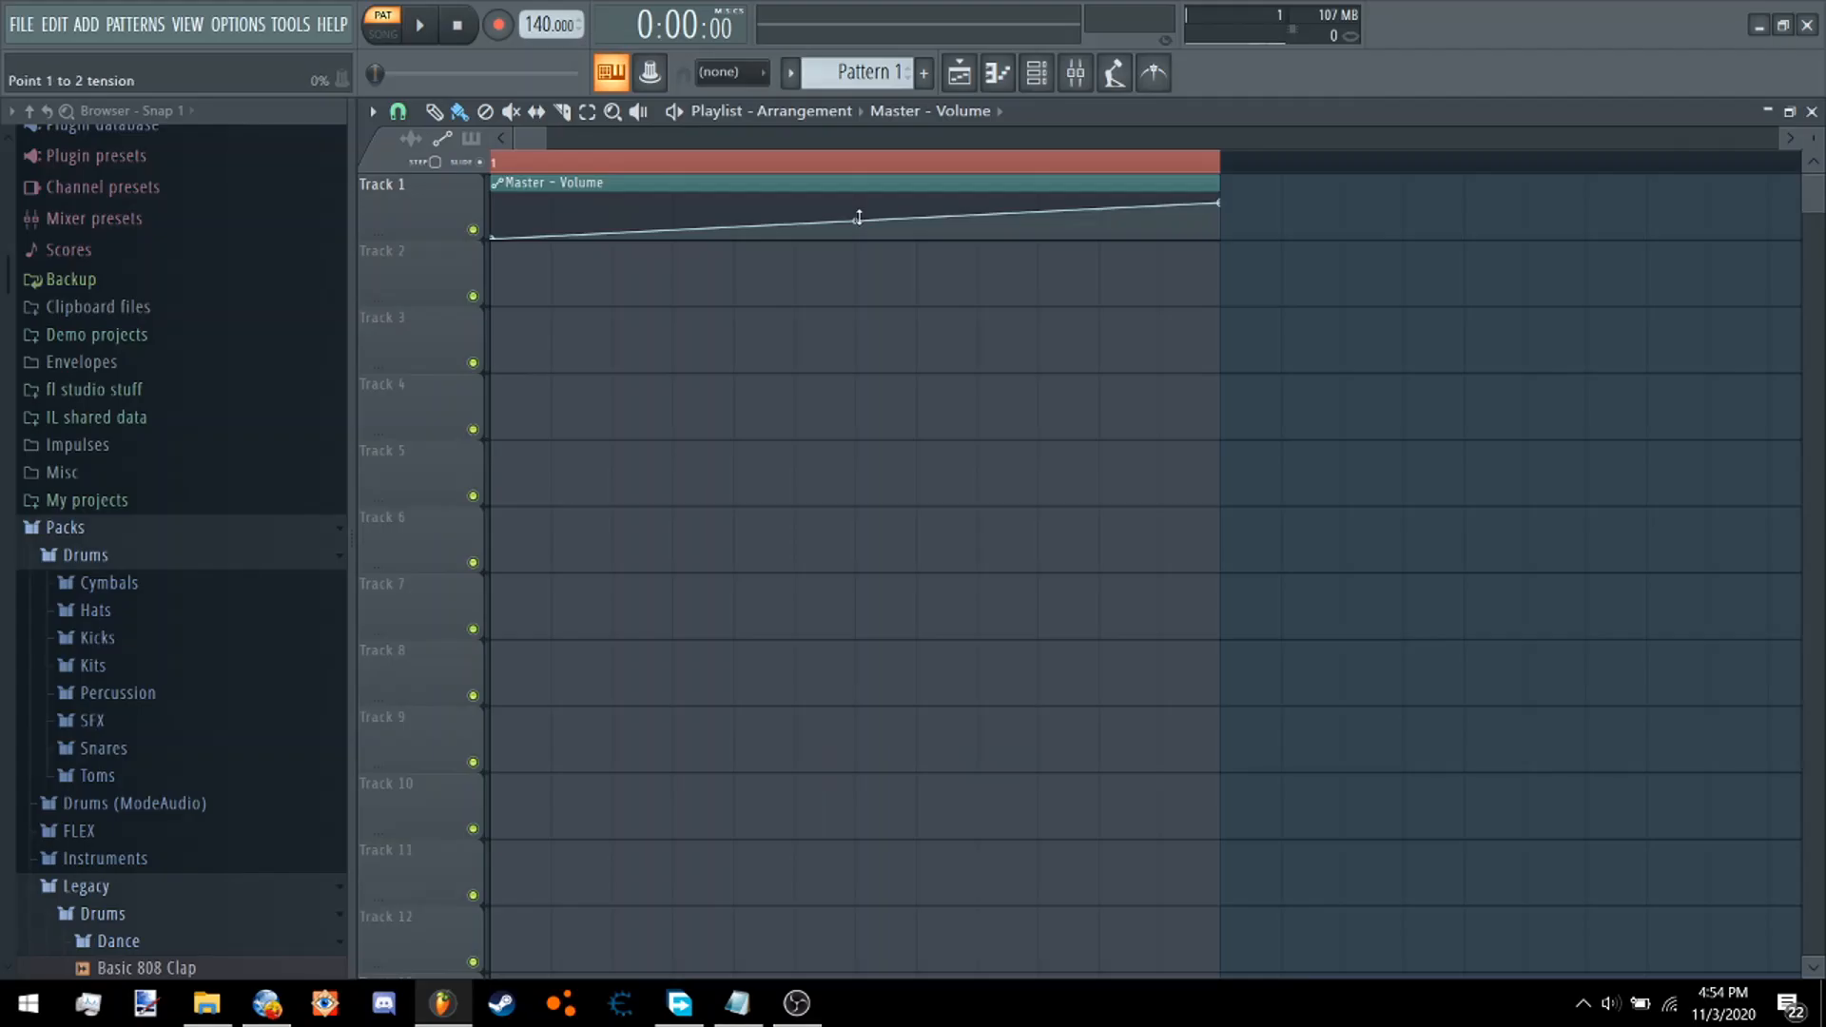
pyautogui.moveTo(856, 221)
pyautogui.mouseDown()
pyautogui.moveTo(857, 199)
pyautogui.moveTo(855, 236)
pyautogui.mouseUp()
# Place the Basic 808 Kick sample at the start of Track 2 in the playlist and switch playback to song mode.
pyautogui.click(1085, 74)
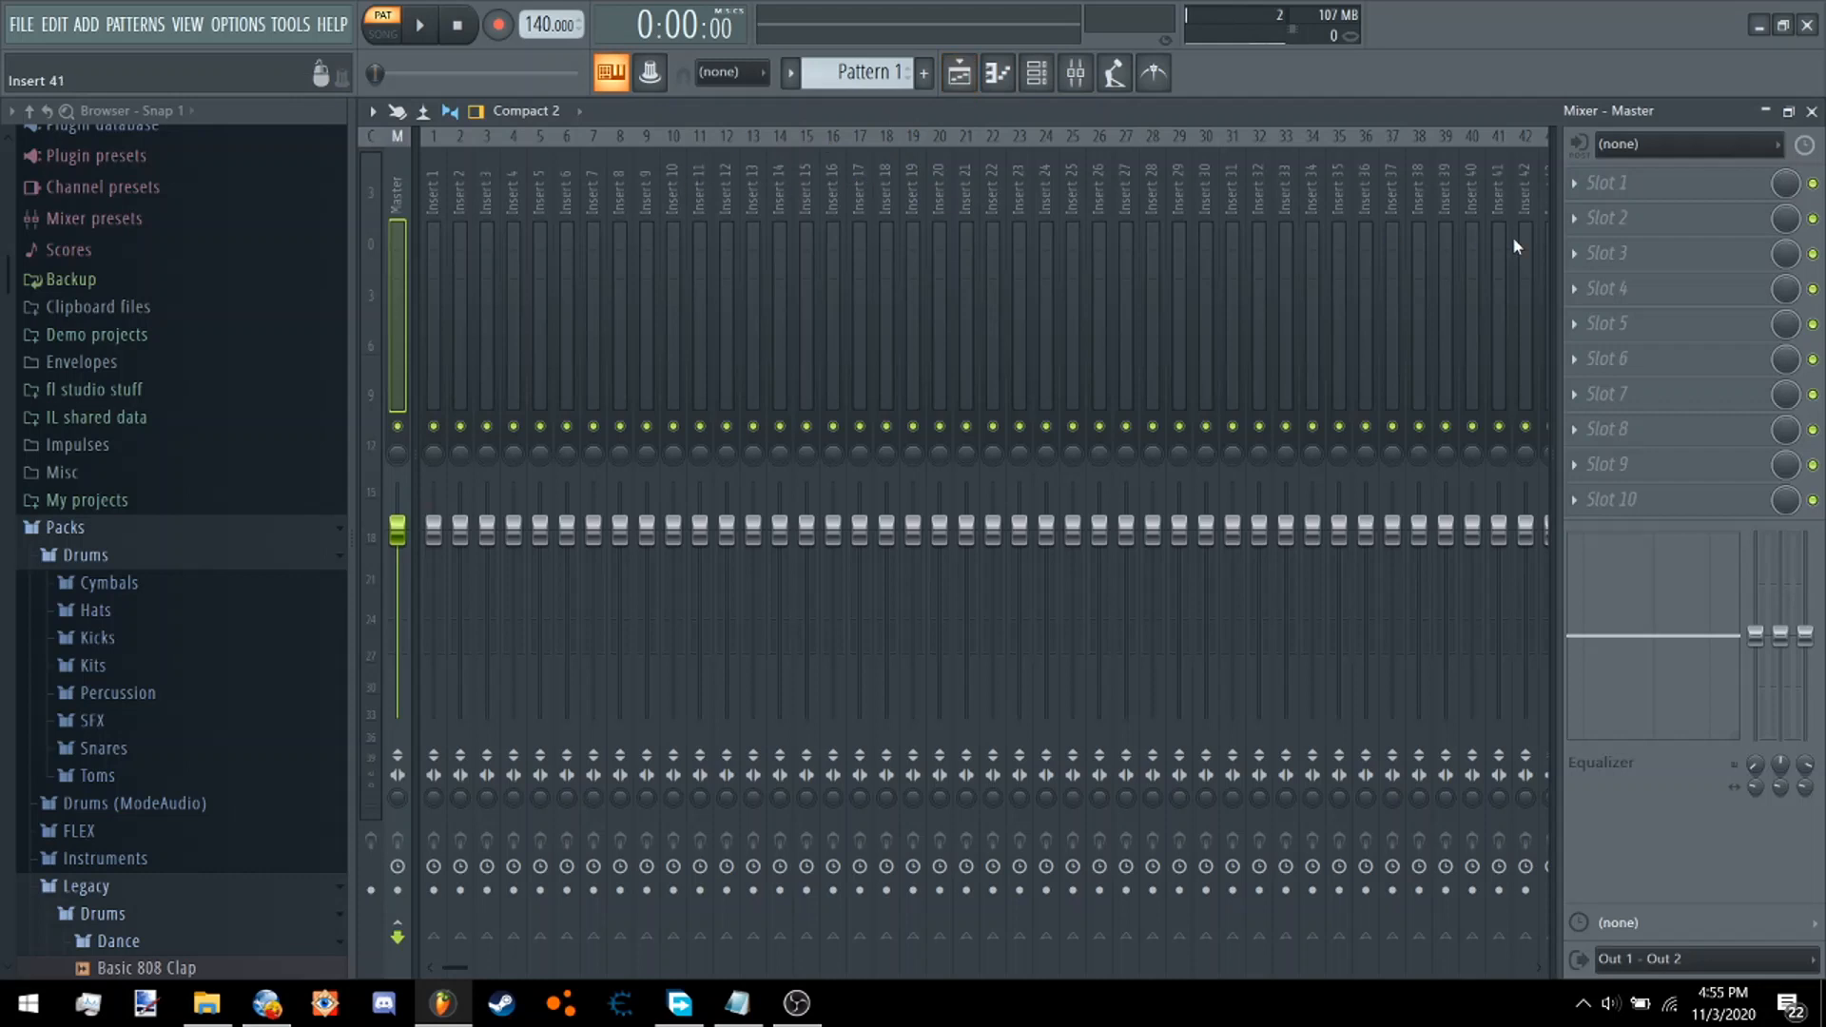
pyautogui.click(961, 77)
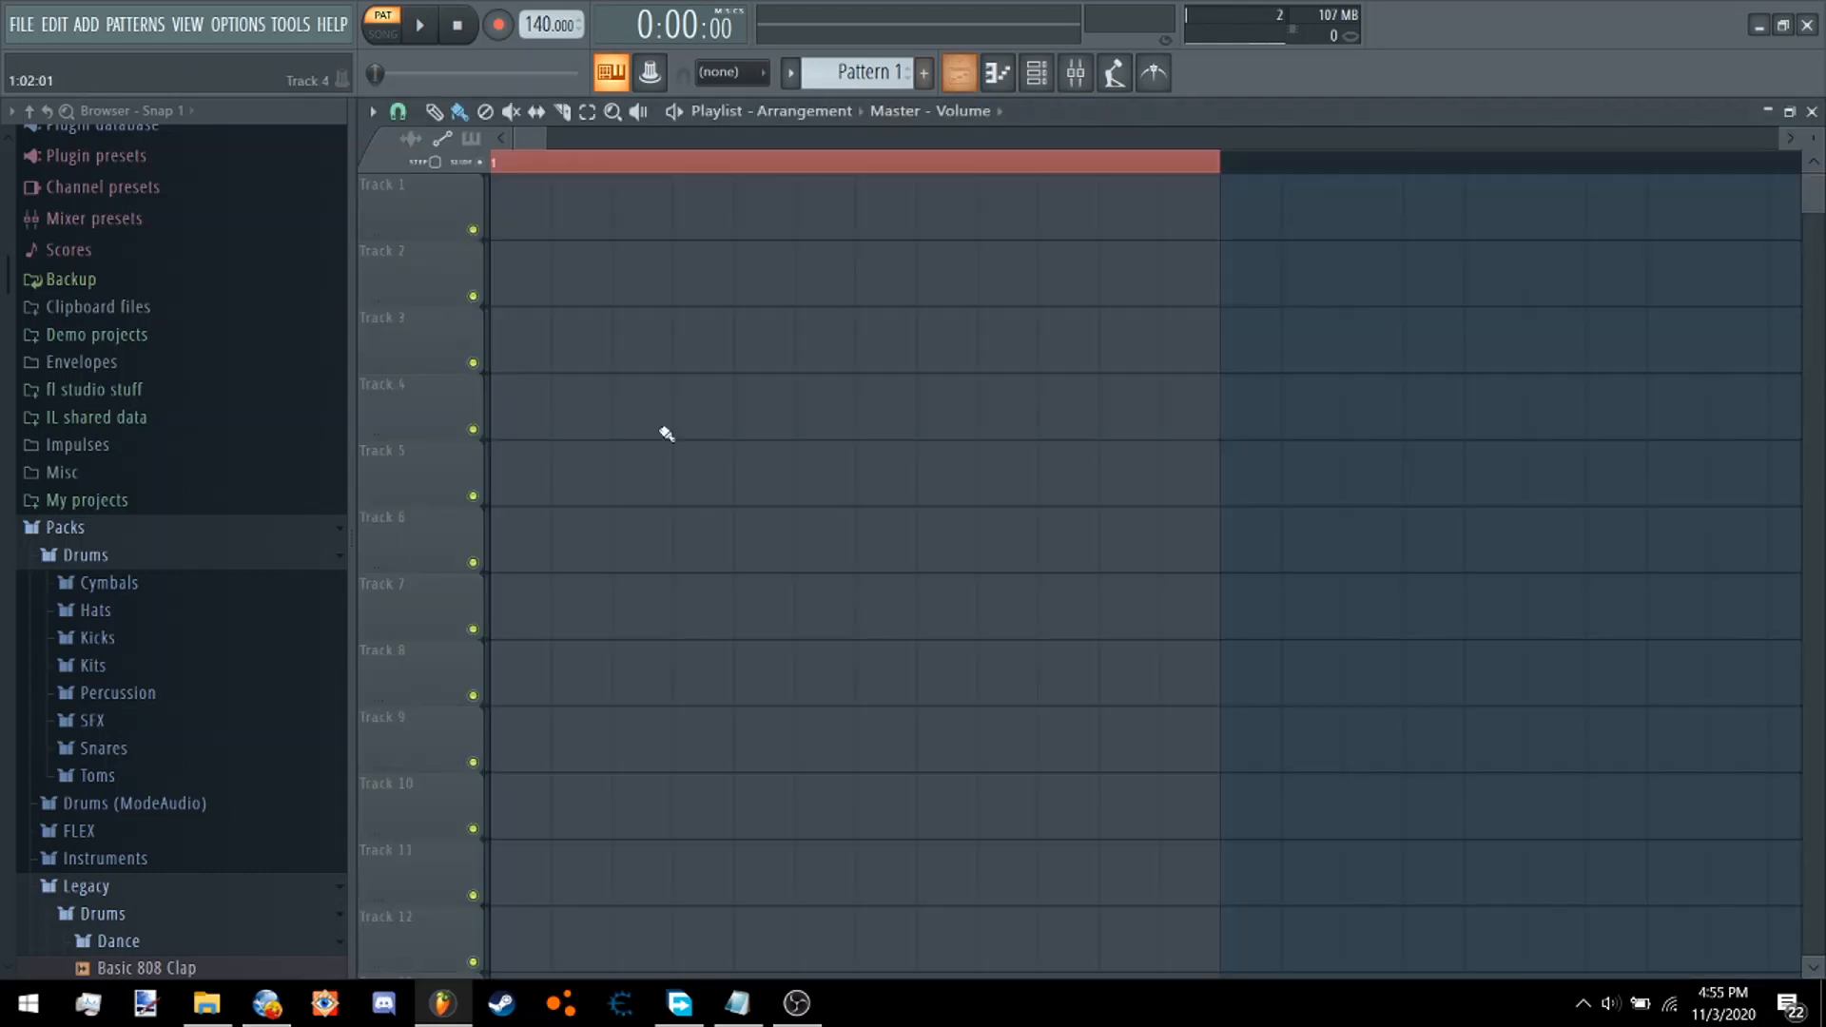
pyautogui.scroll(-4, 294, 567)
pyautogui.moveTo(219, 712)
pyautogui.mouseDown()
pyautogui.moveTo(1072, 447)
pyautogui.moveTo(645, 249)
pyautogui.mouseUp()
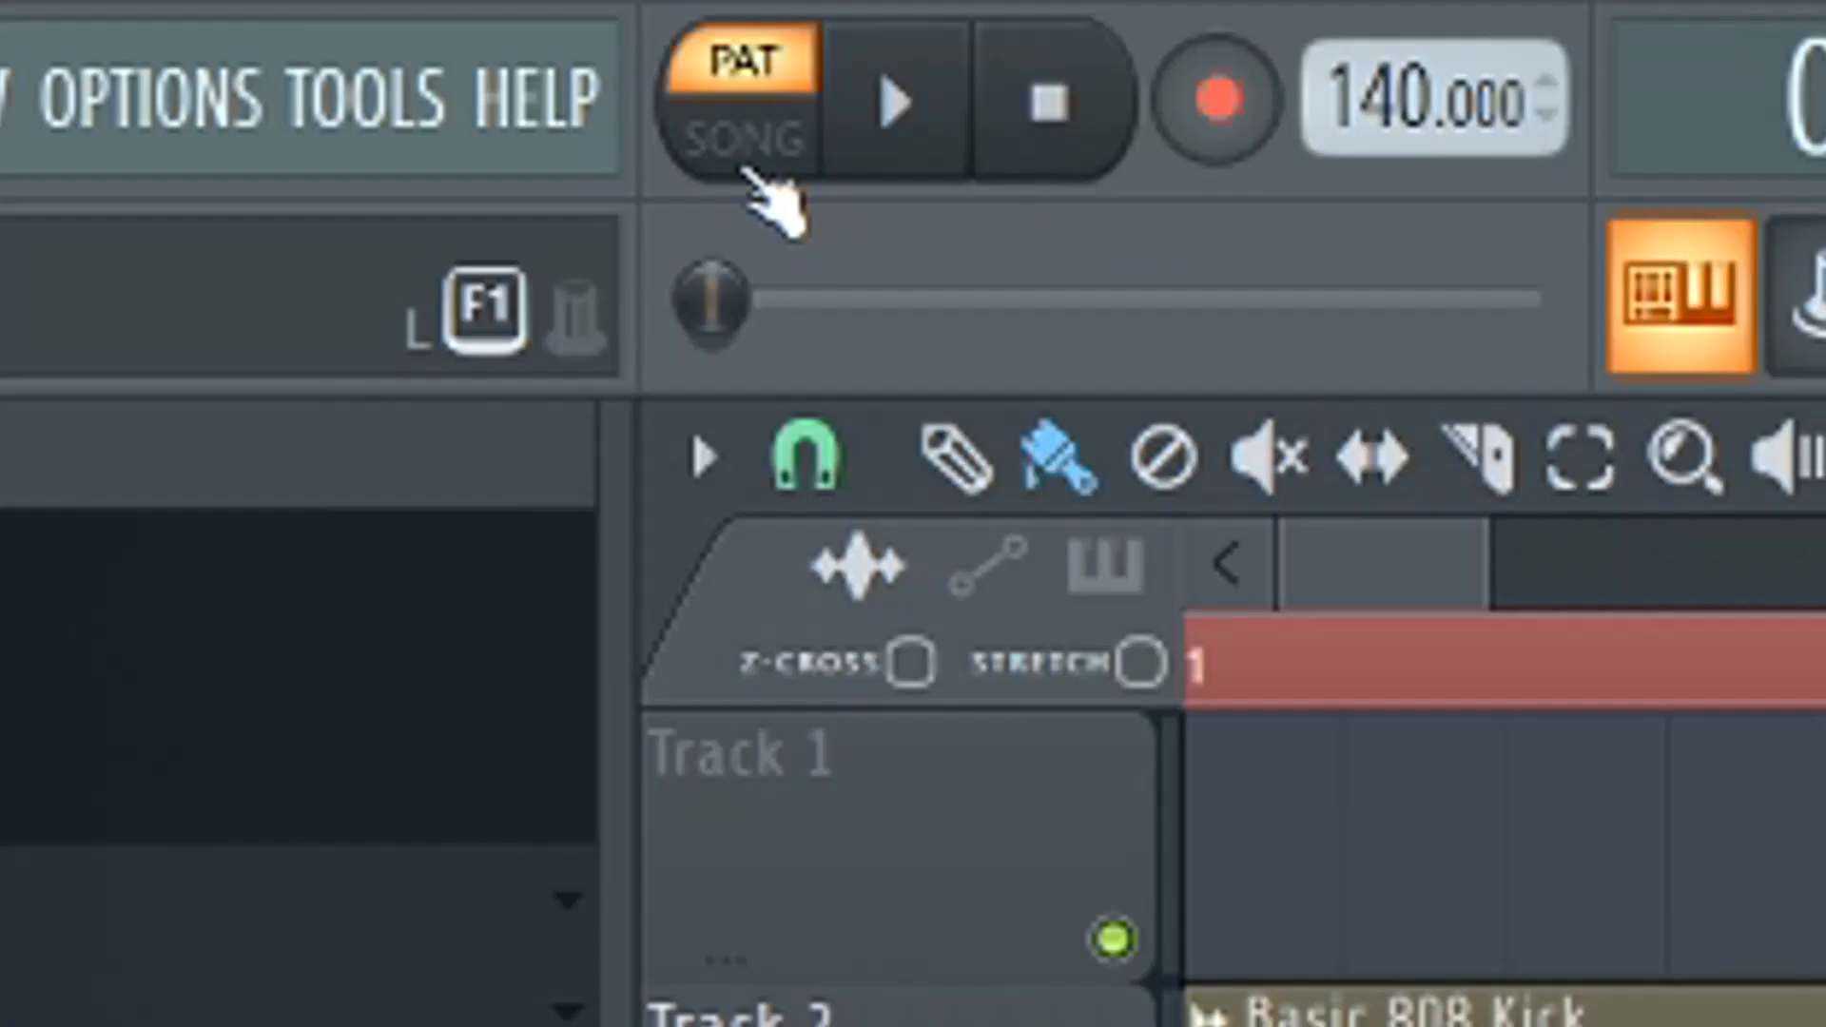
pyautogui.click(384, 35)
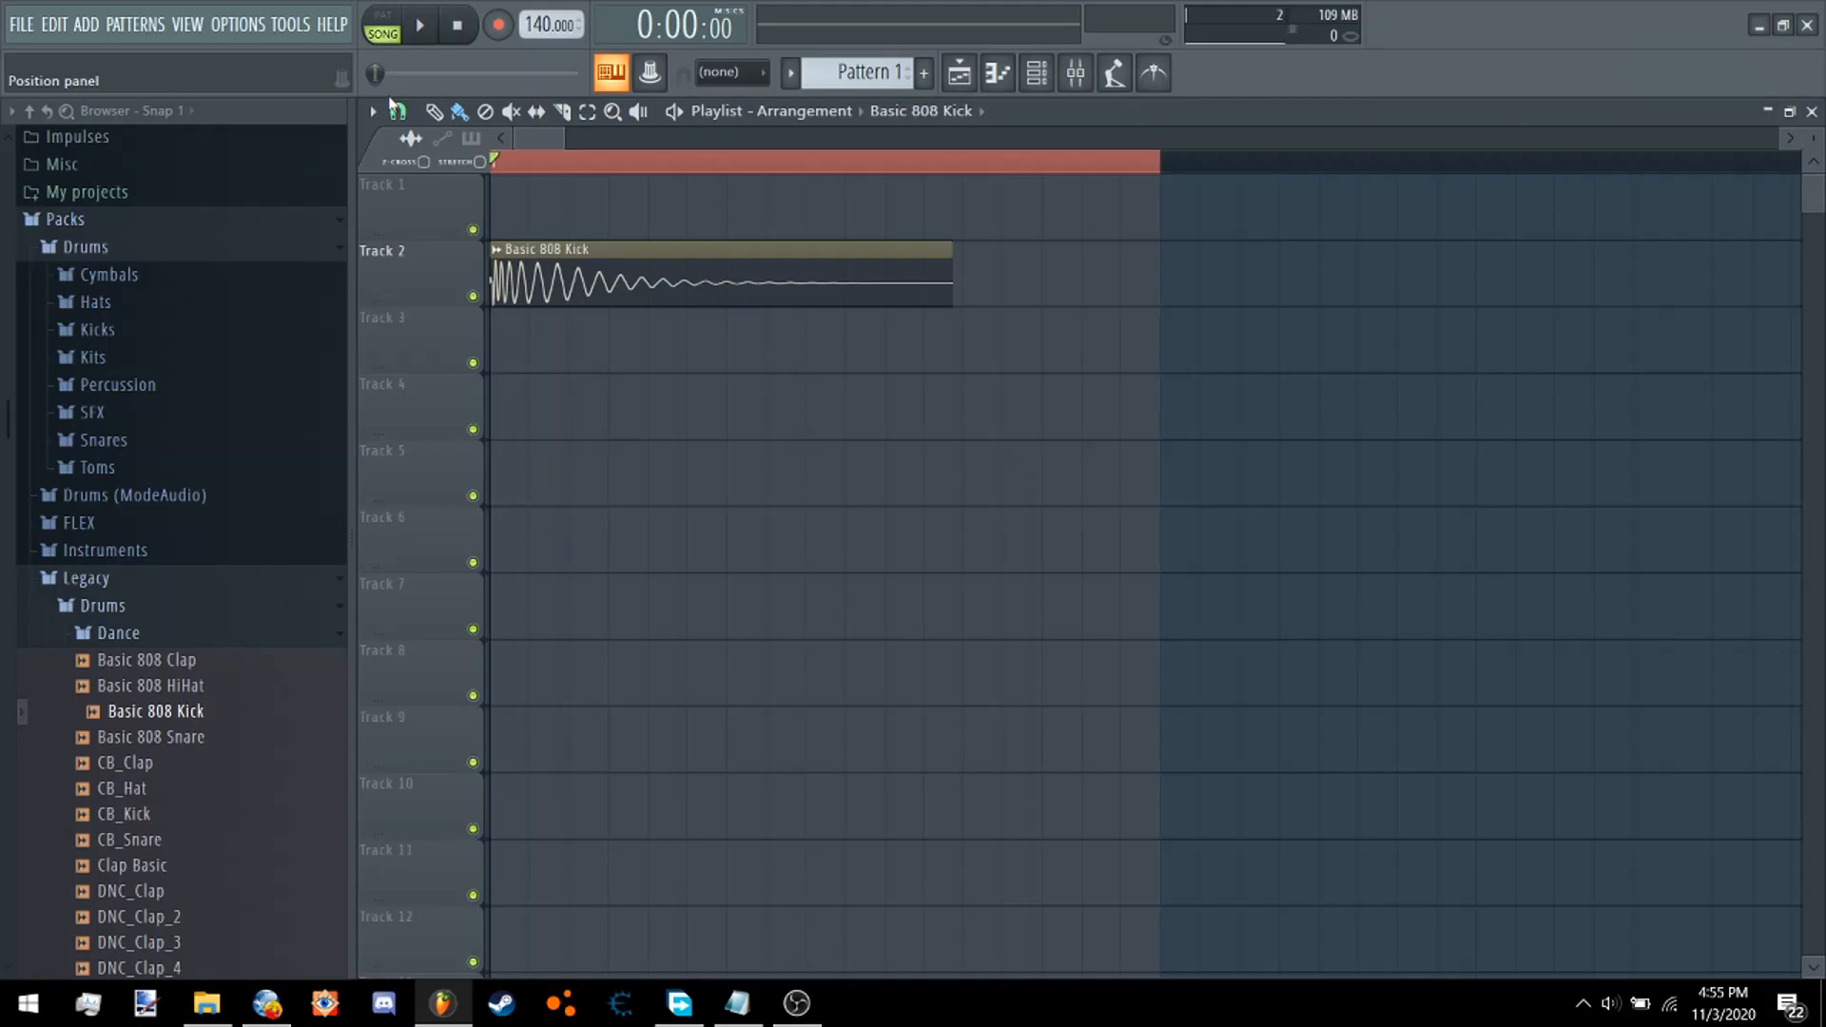
# Load Edison into Slot 3 of the Master mixer channel.
pyautogui.click(998, 73)
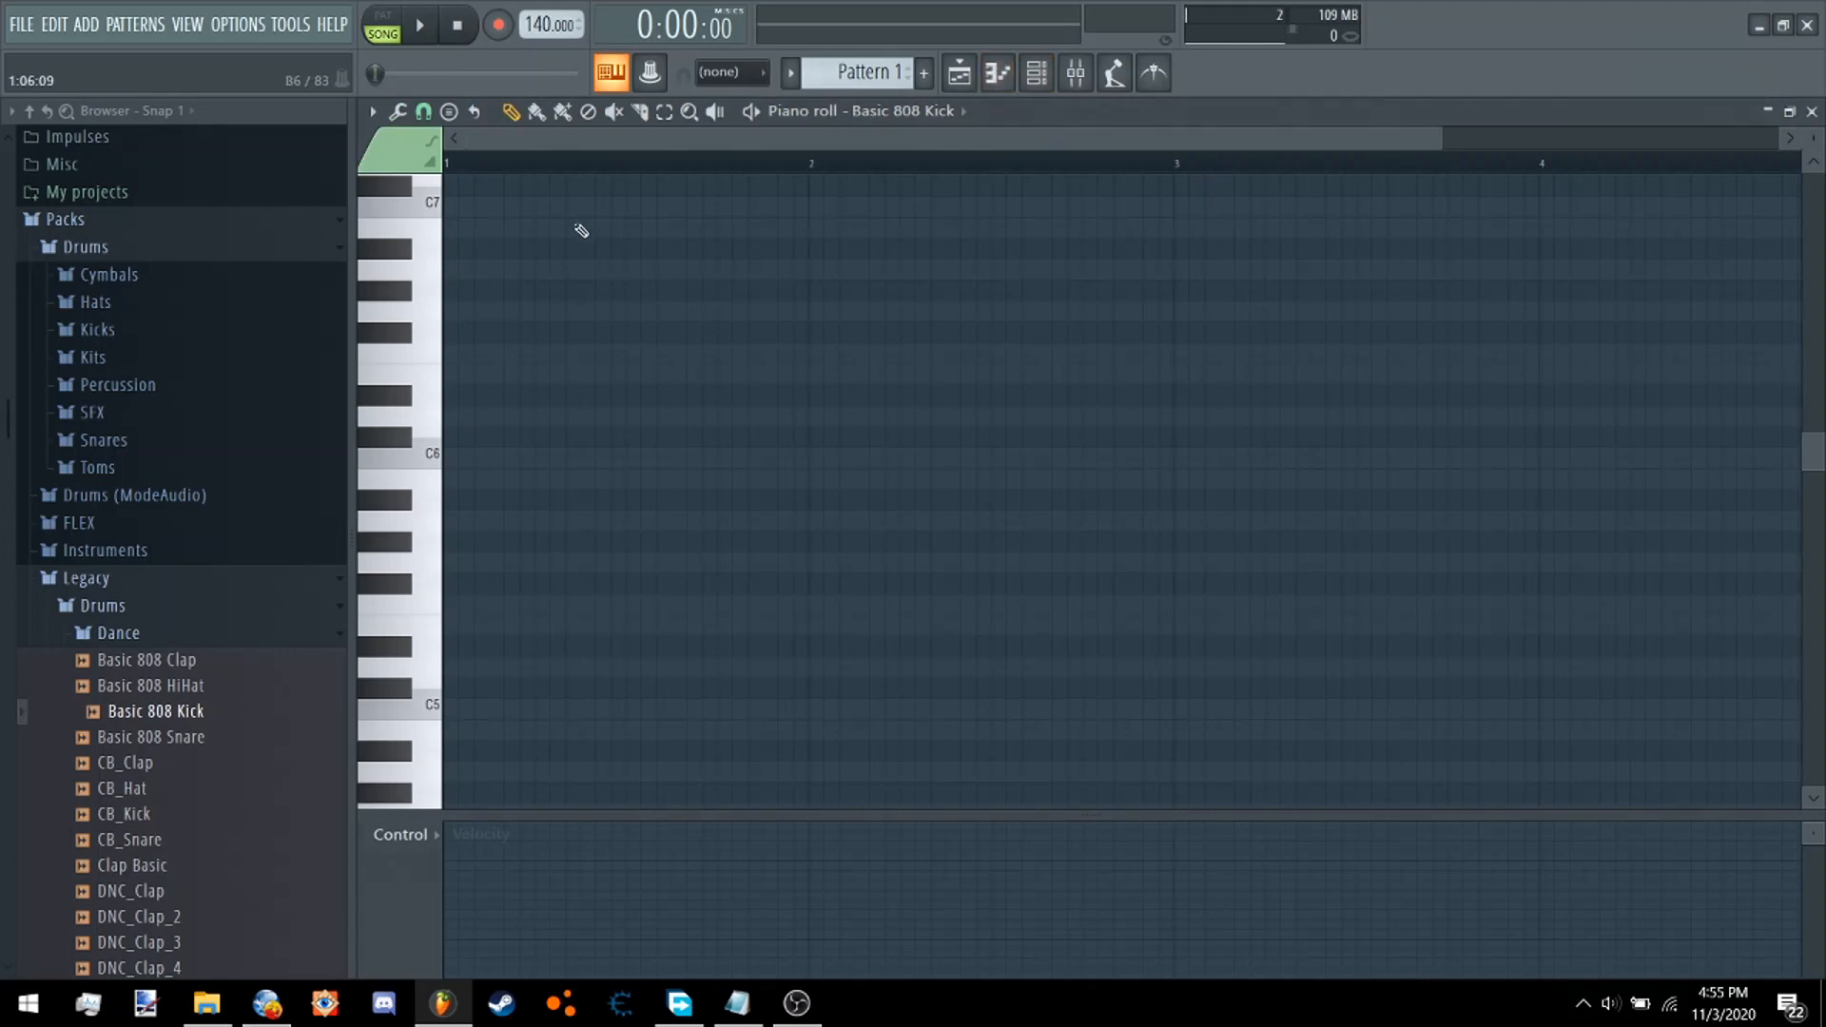
pyautogui.press('F5')
pyautogui.press('F9')
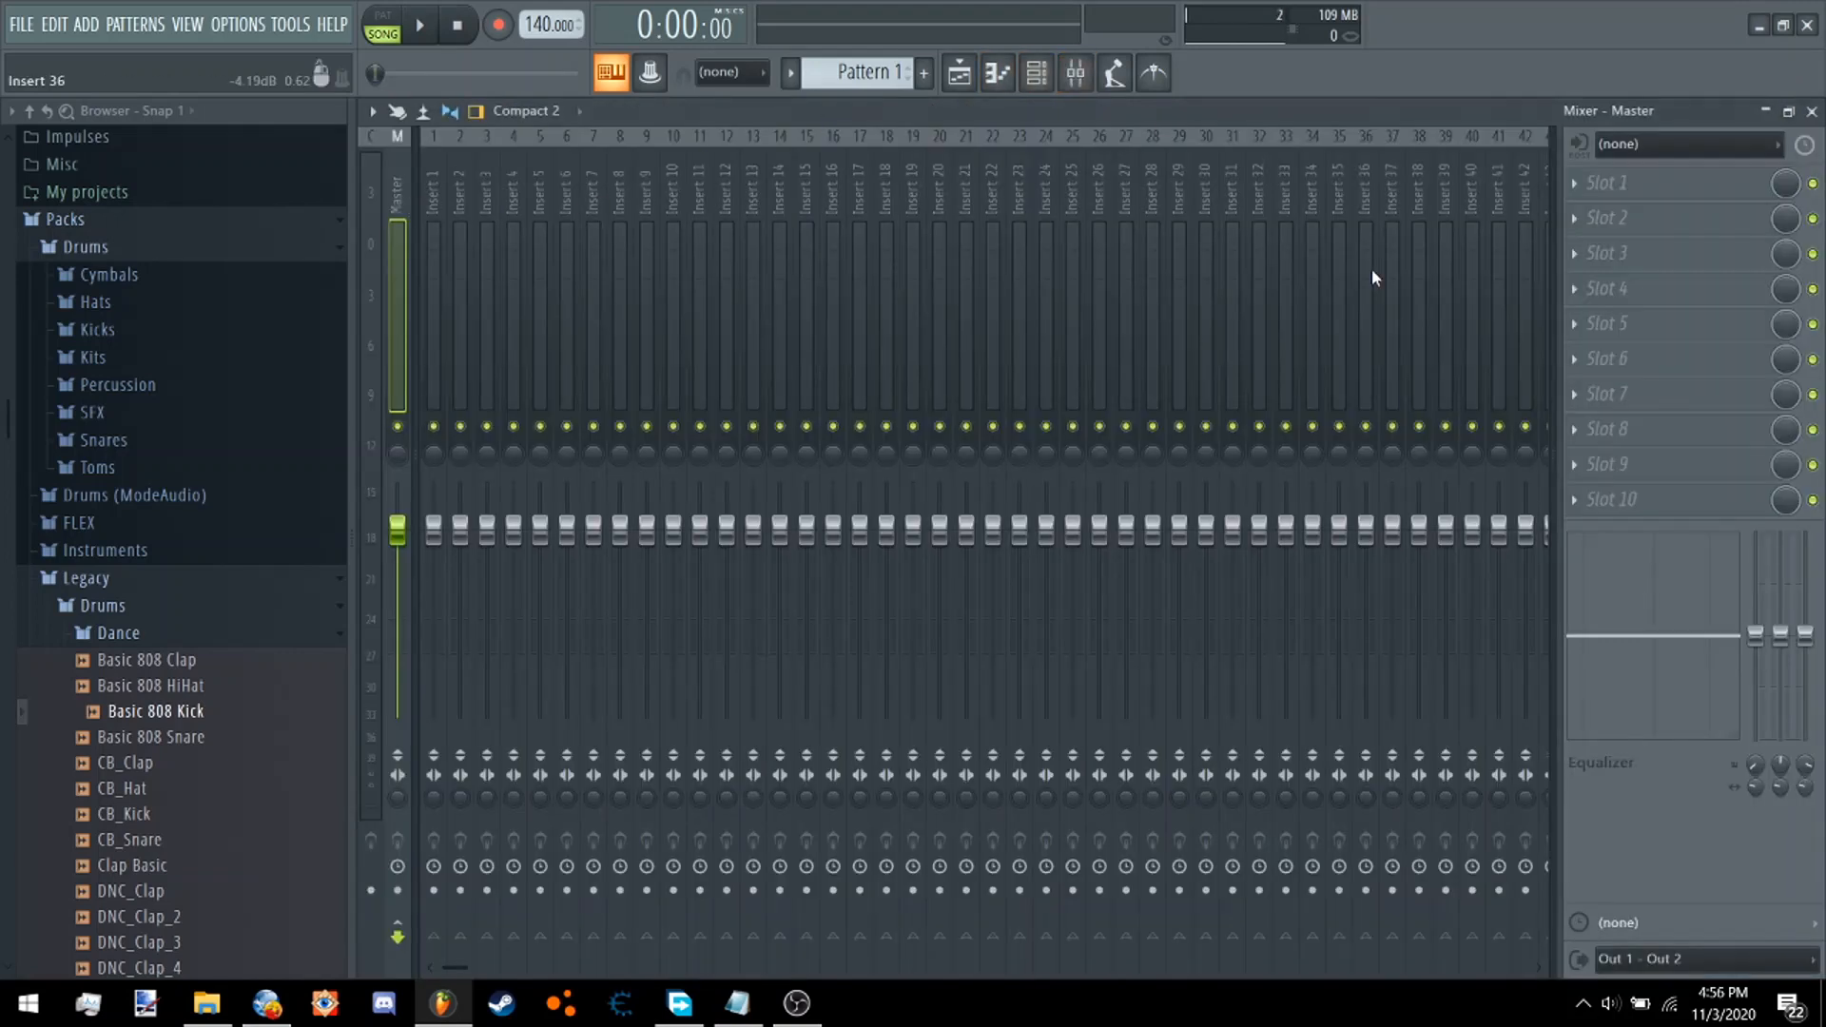
pyautogui.click(1655, 248)
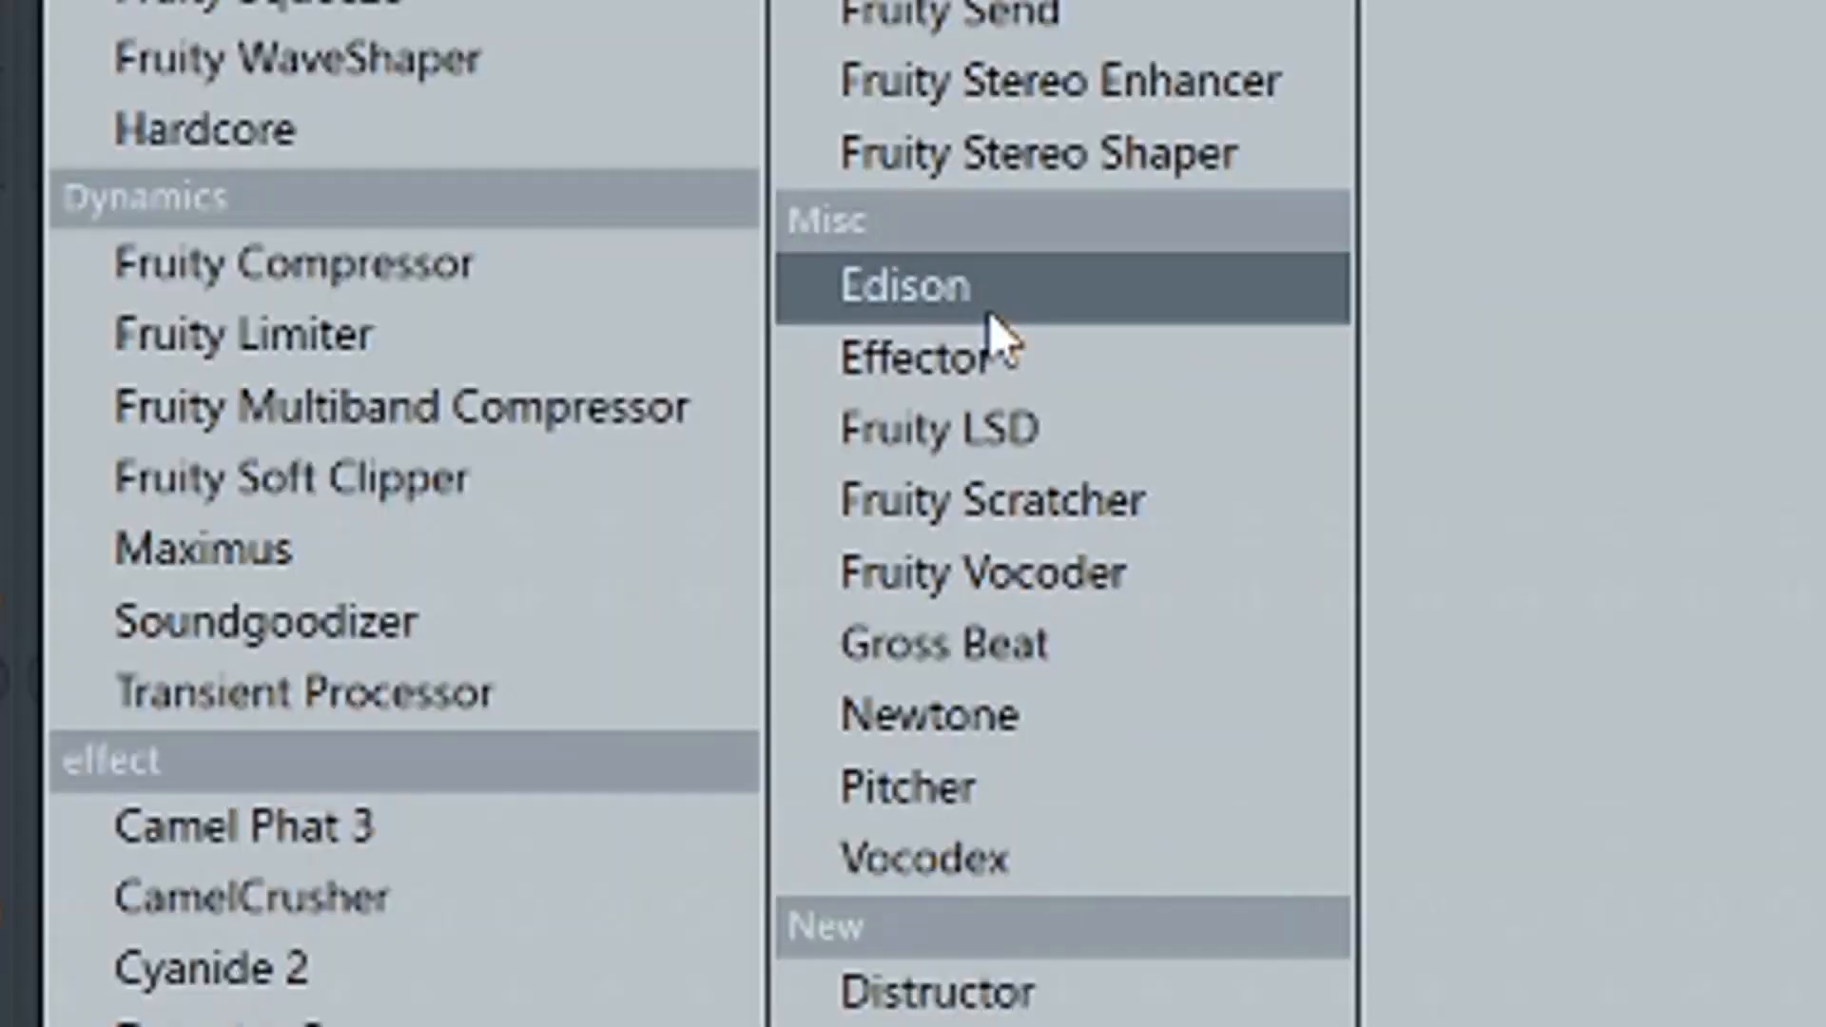
pyautogui.click(990, 312)
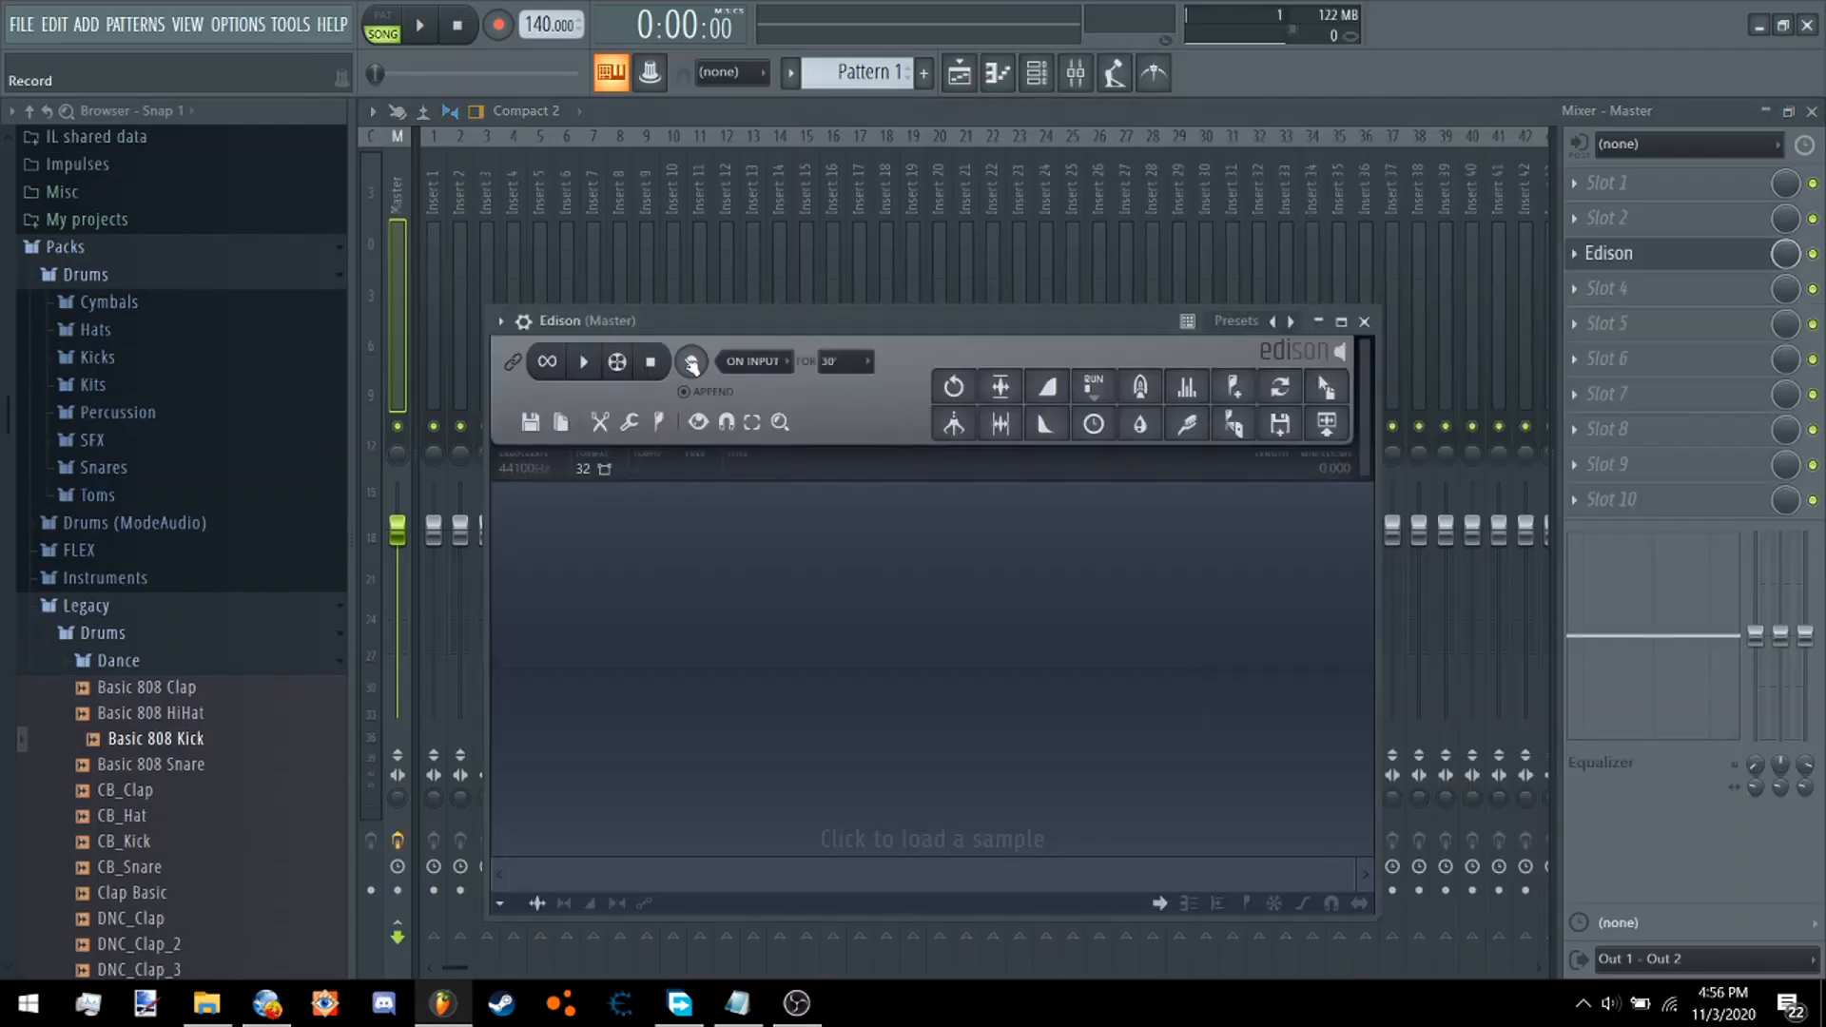
# Record the song's kick playback in Edison and trim the silence around the recorded hit.
pyautogui.click(693, 363)
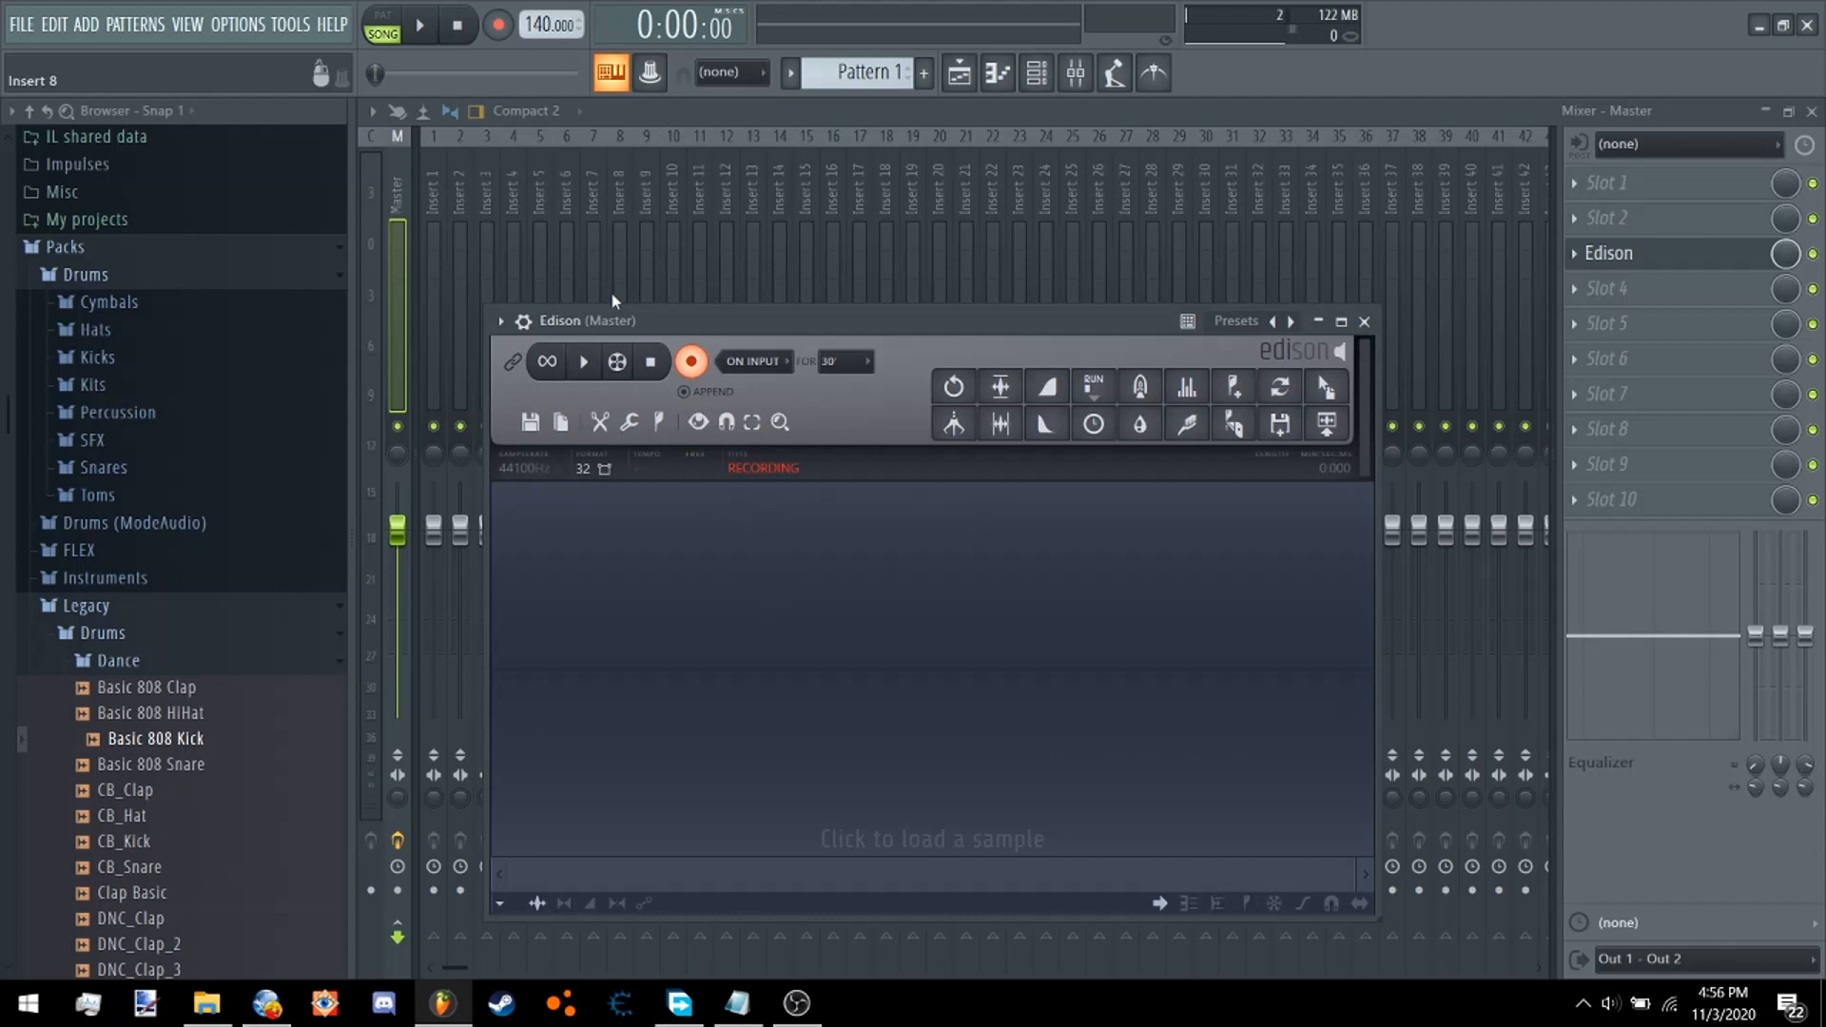
pyautogui.click(426, 25)
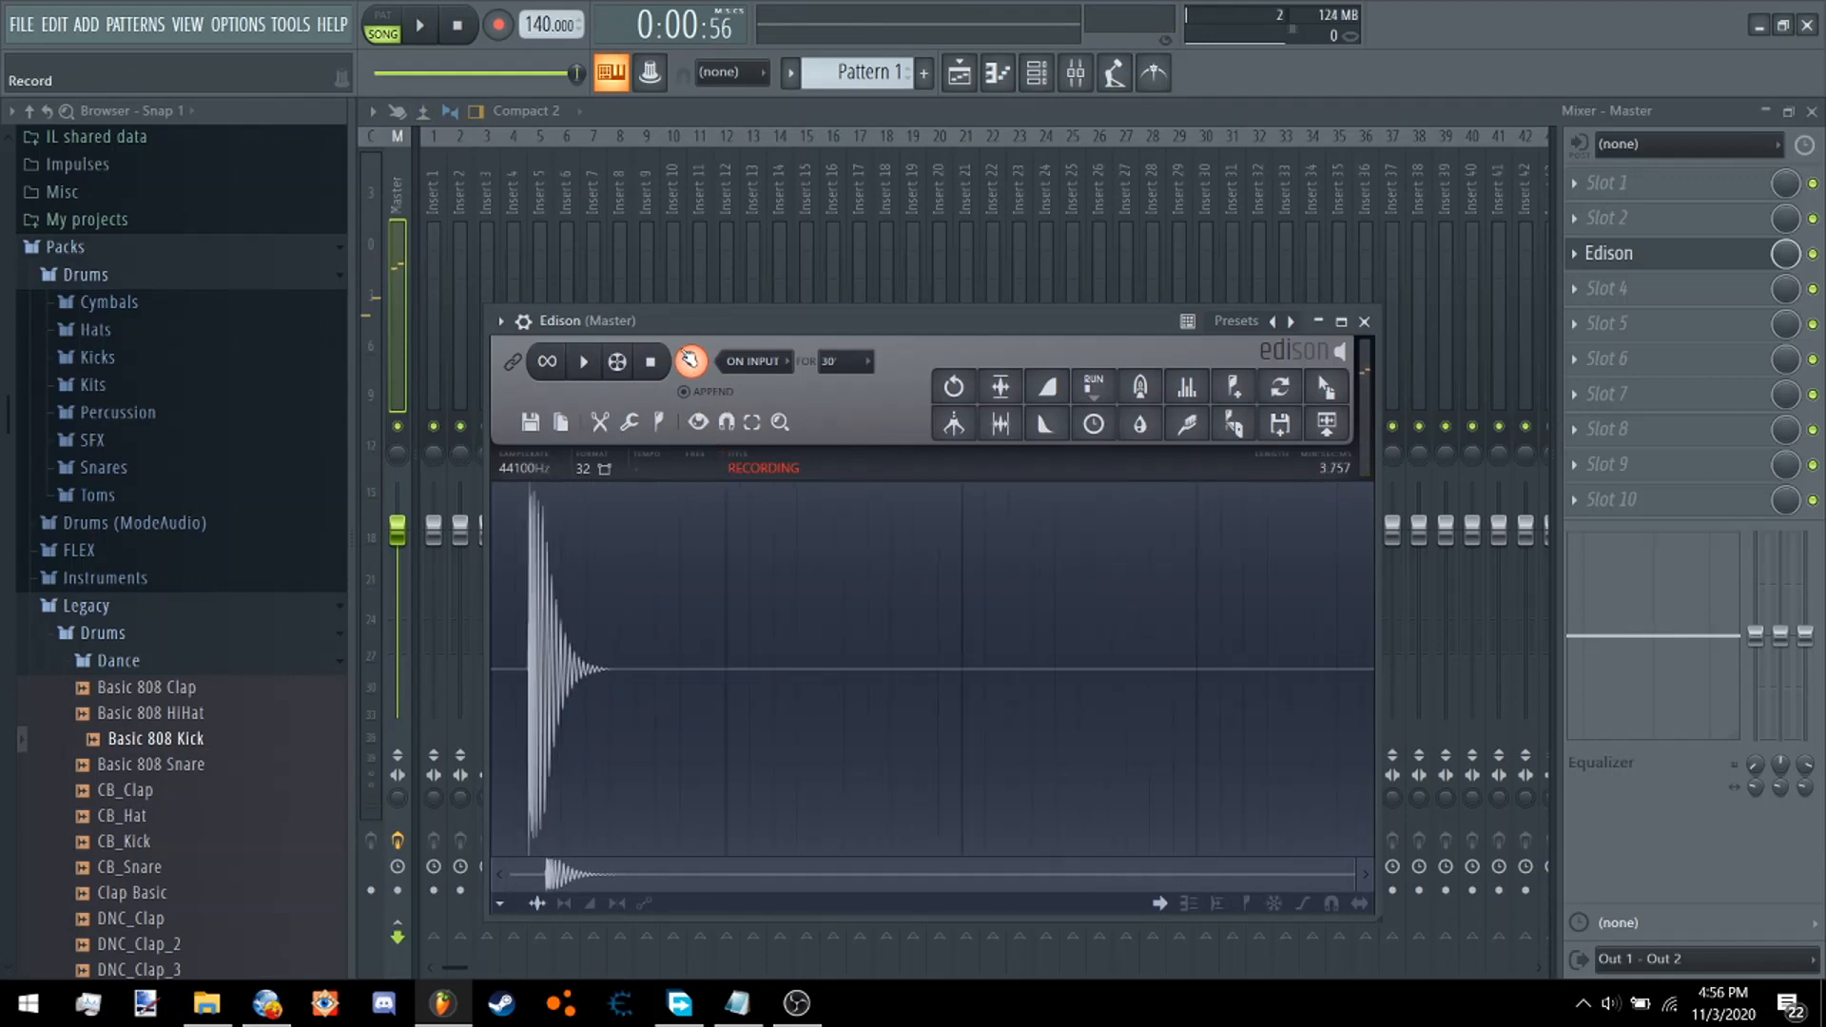
pyautogui.click(691, 359)
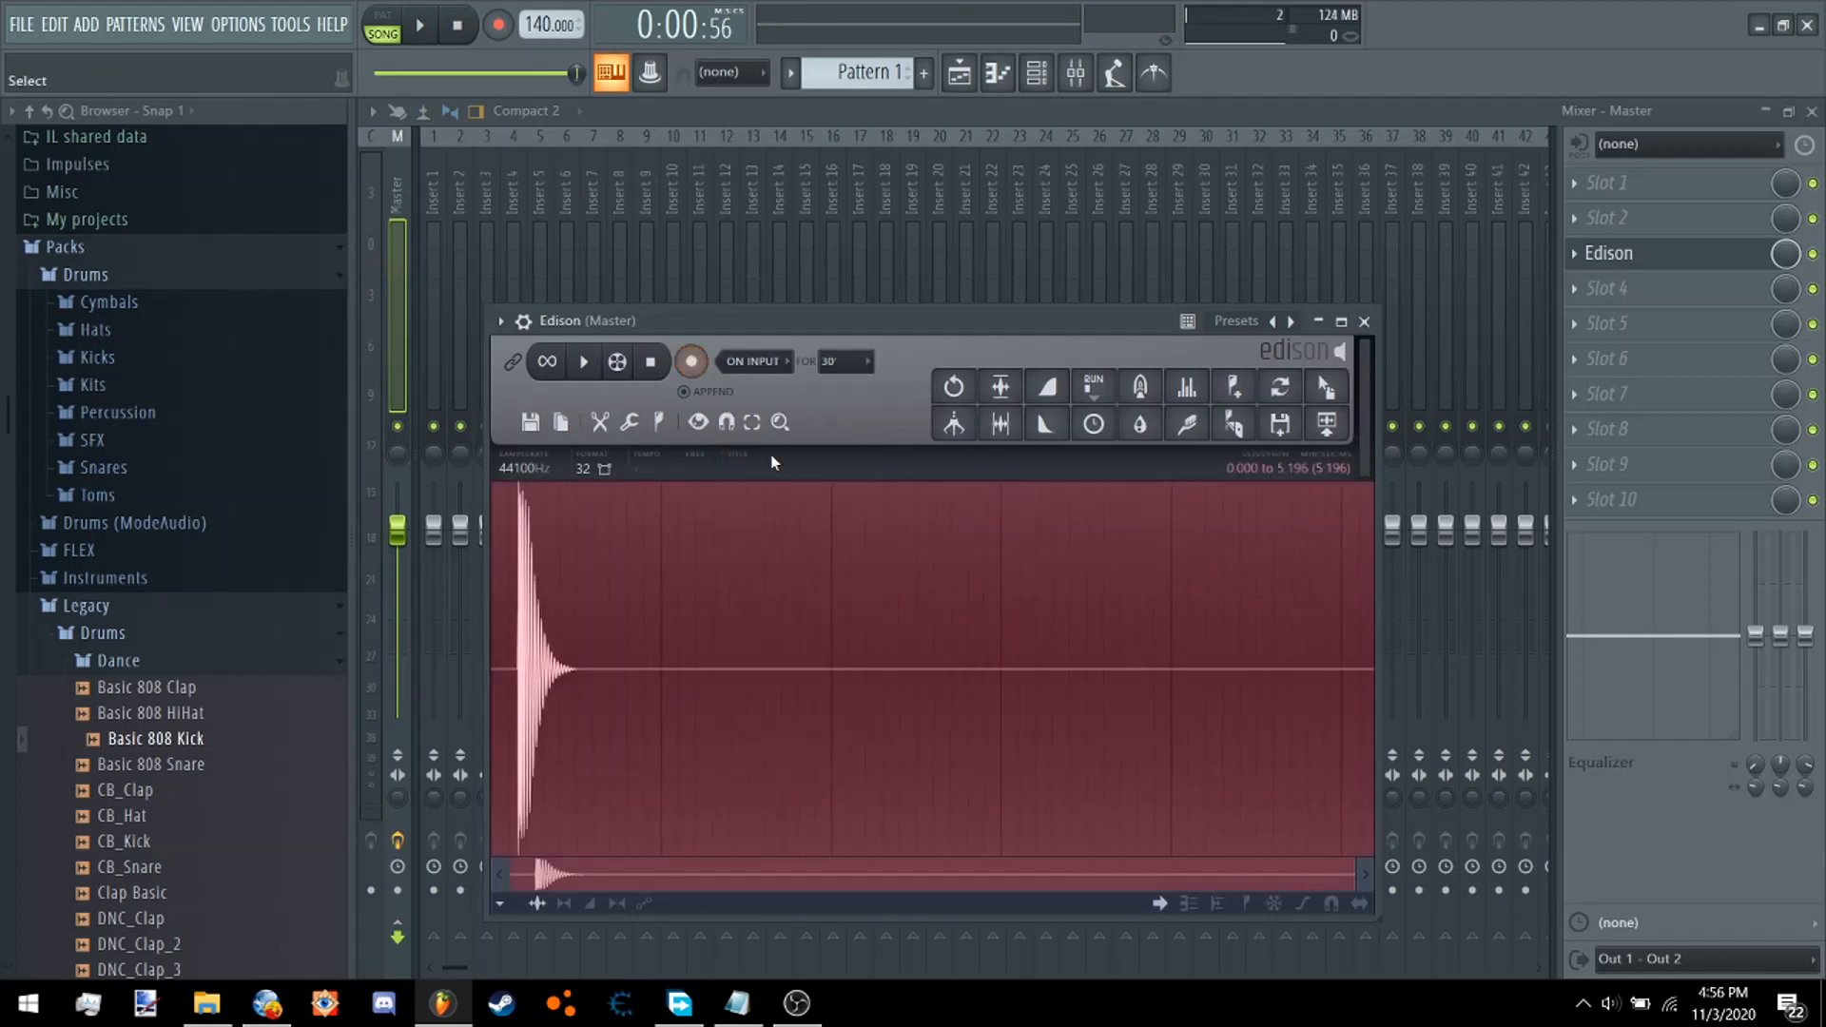
pyautogui.click(998, 430)
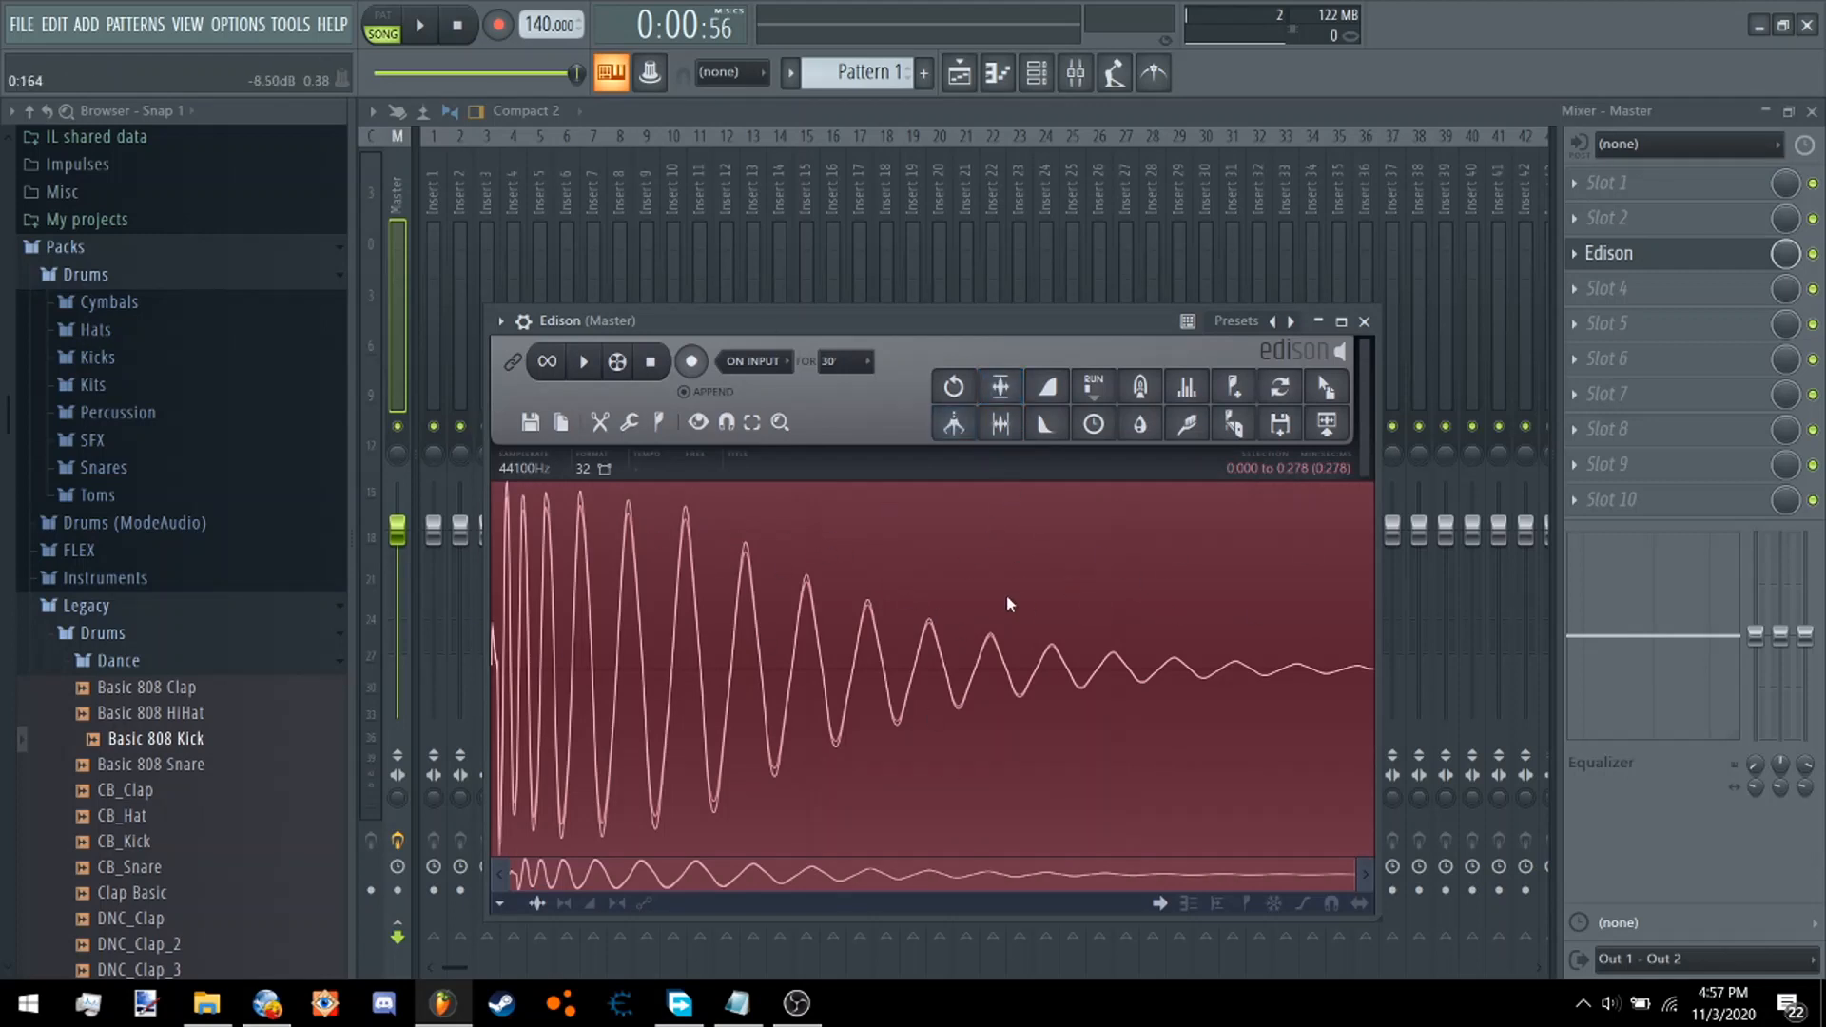
# Place the VT_MA sample at the start of Track 5 and play it through Fruity parametric EQ 2 on Insert 1.
pyautogui.press('F5')
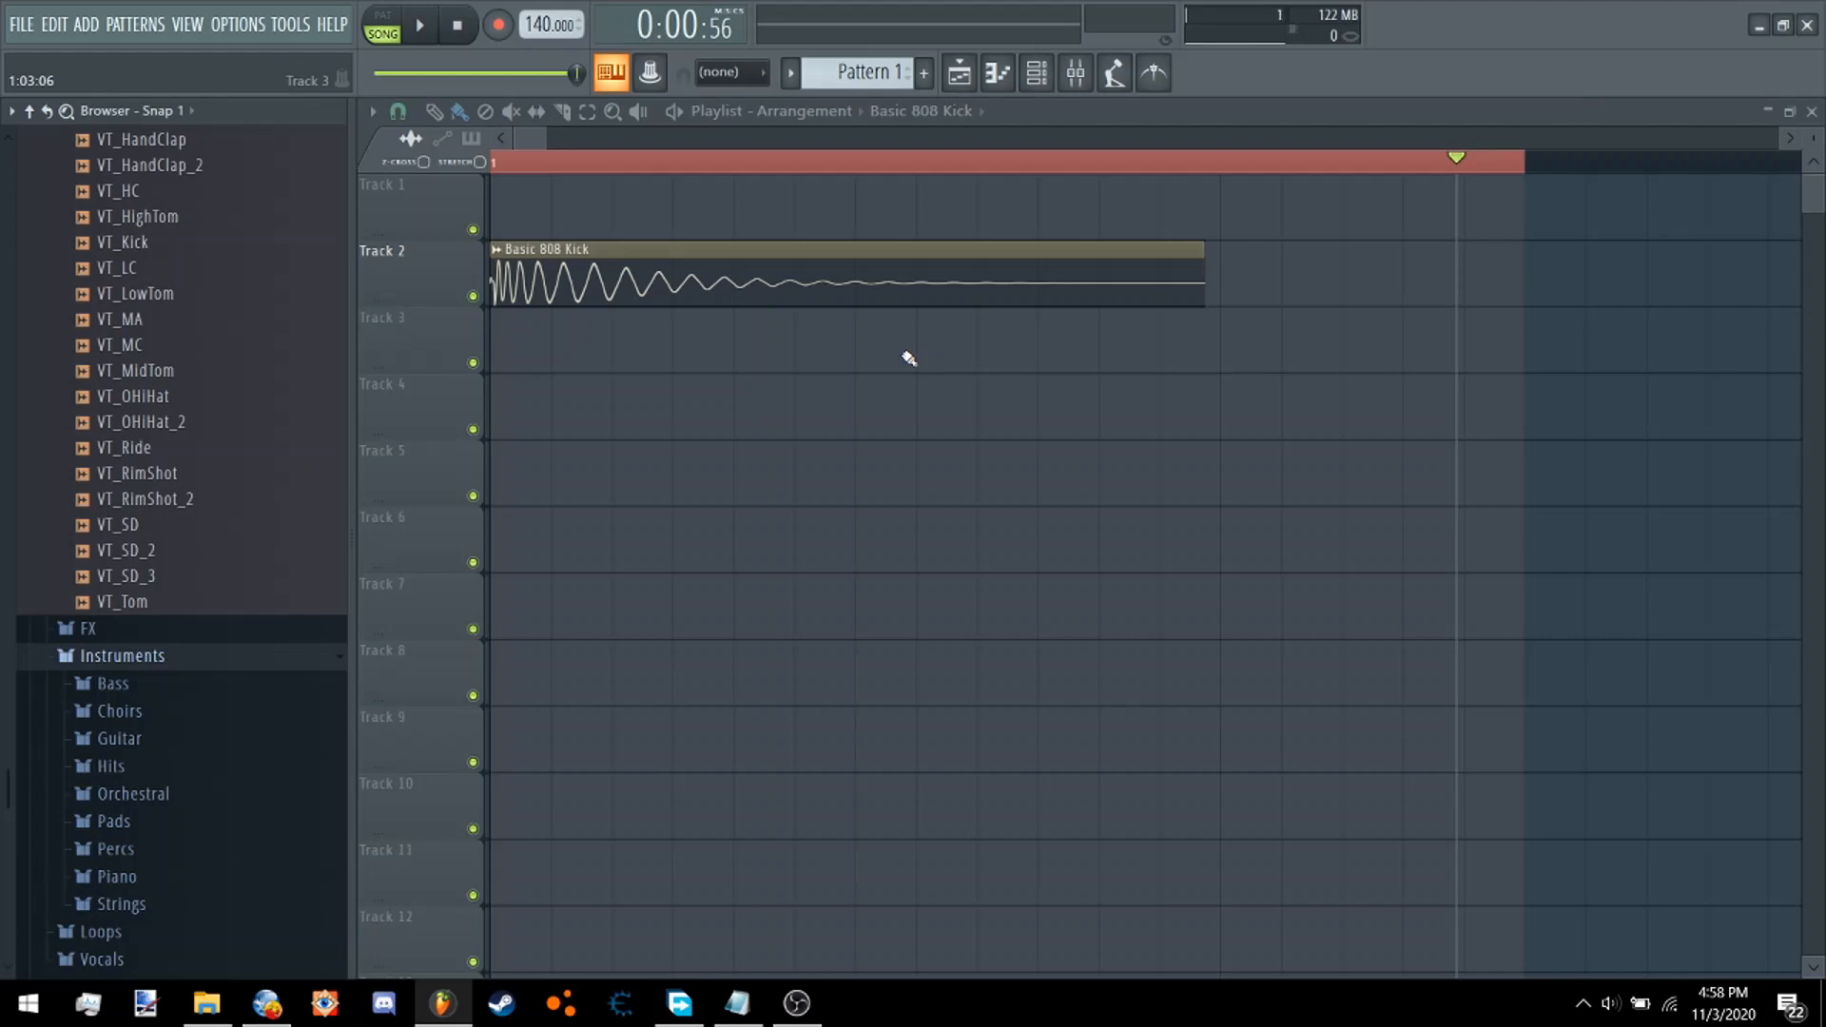
pyautogui.moveTo(226, 321); pyautogui.dragTo(630, 438)
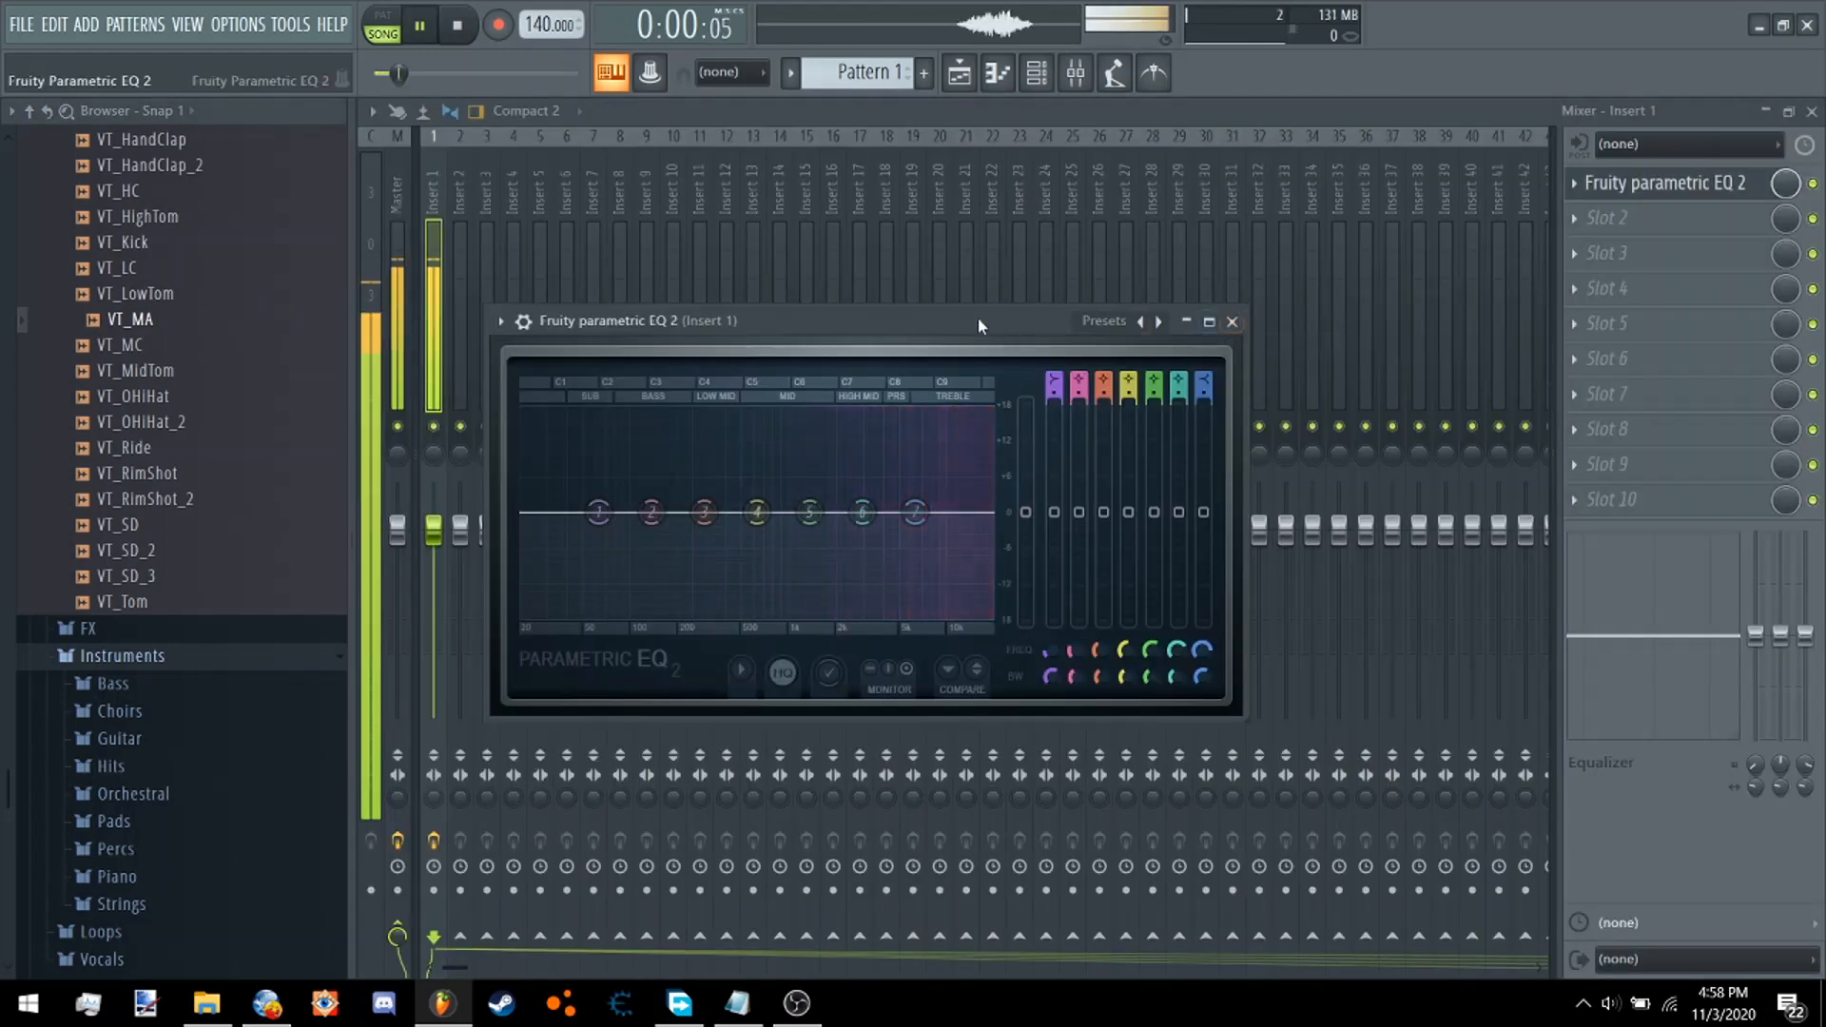
pyautogui.moveTo(978, 317); pyautogui.dragTo(1079, 298)
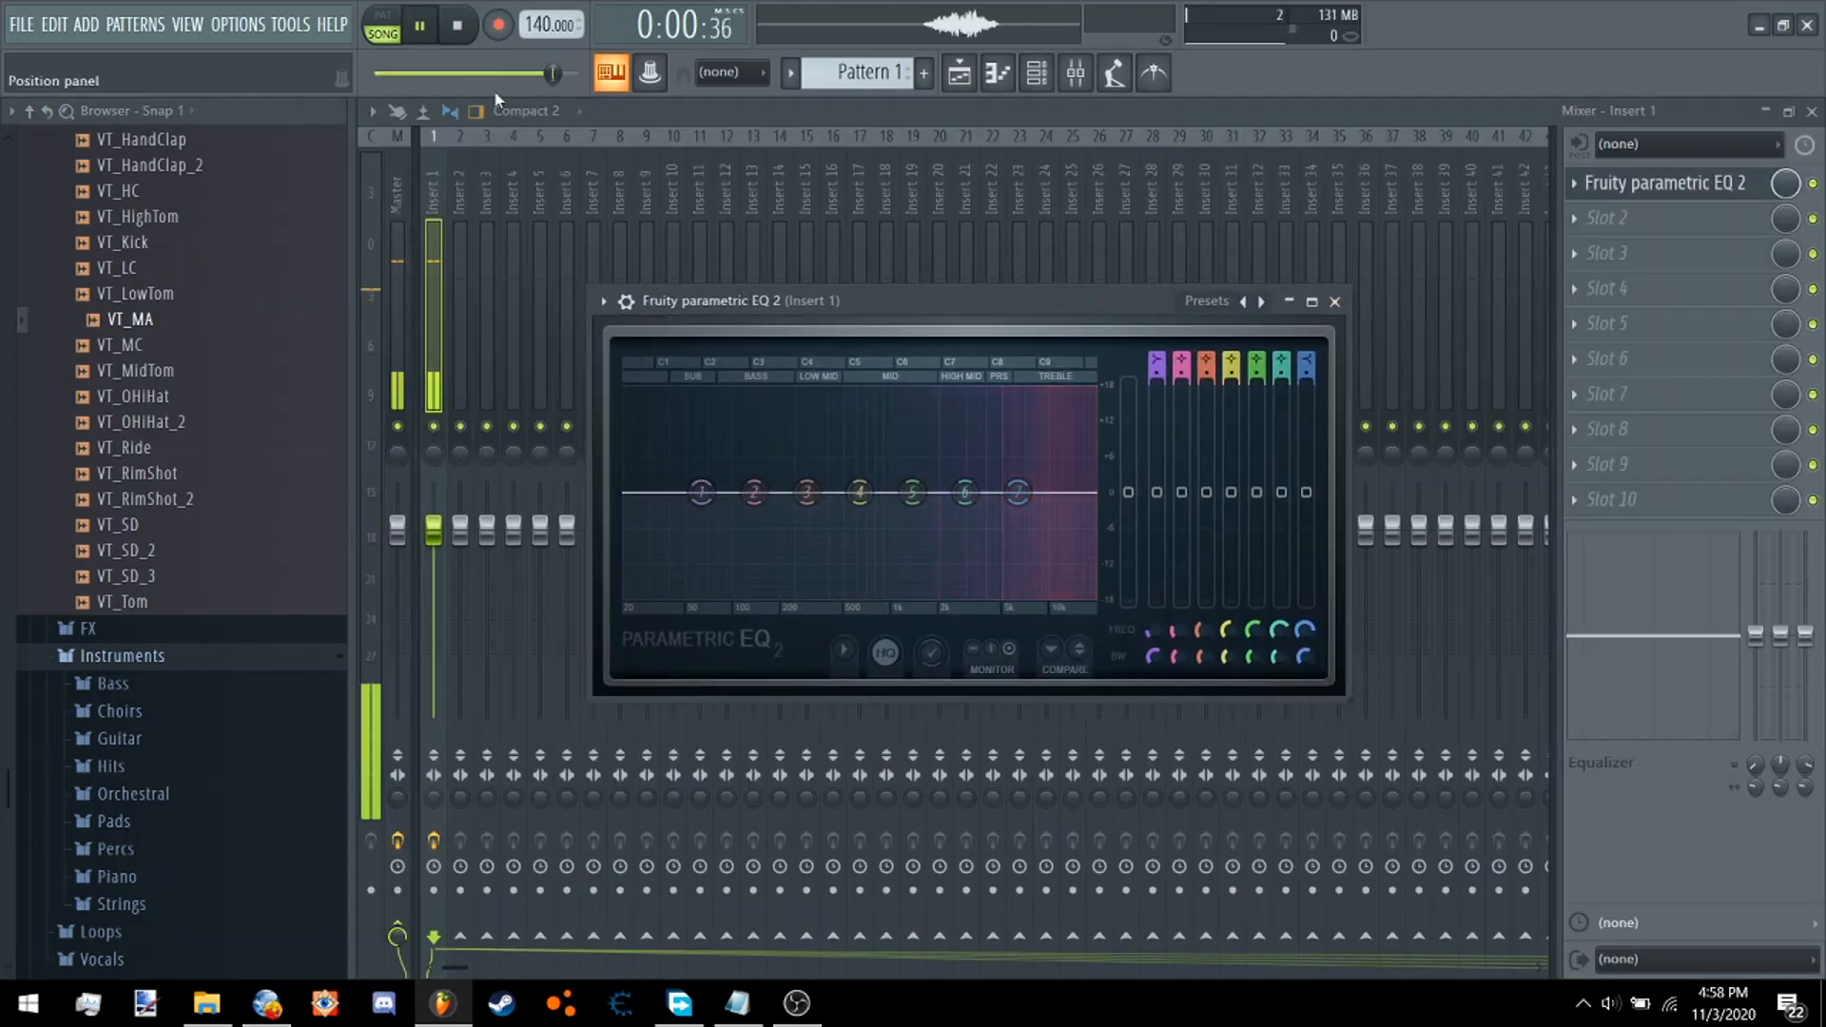
pyautogui.click(457, 26)
pyautogui.click(959, 73)
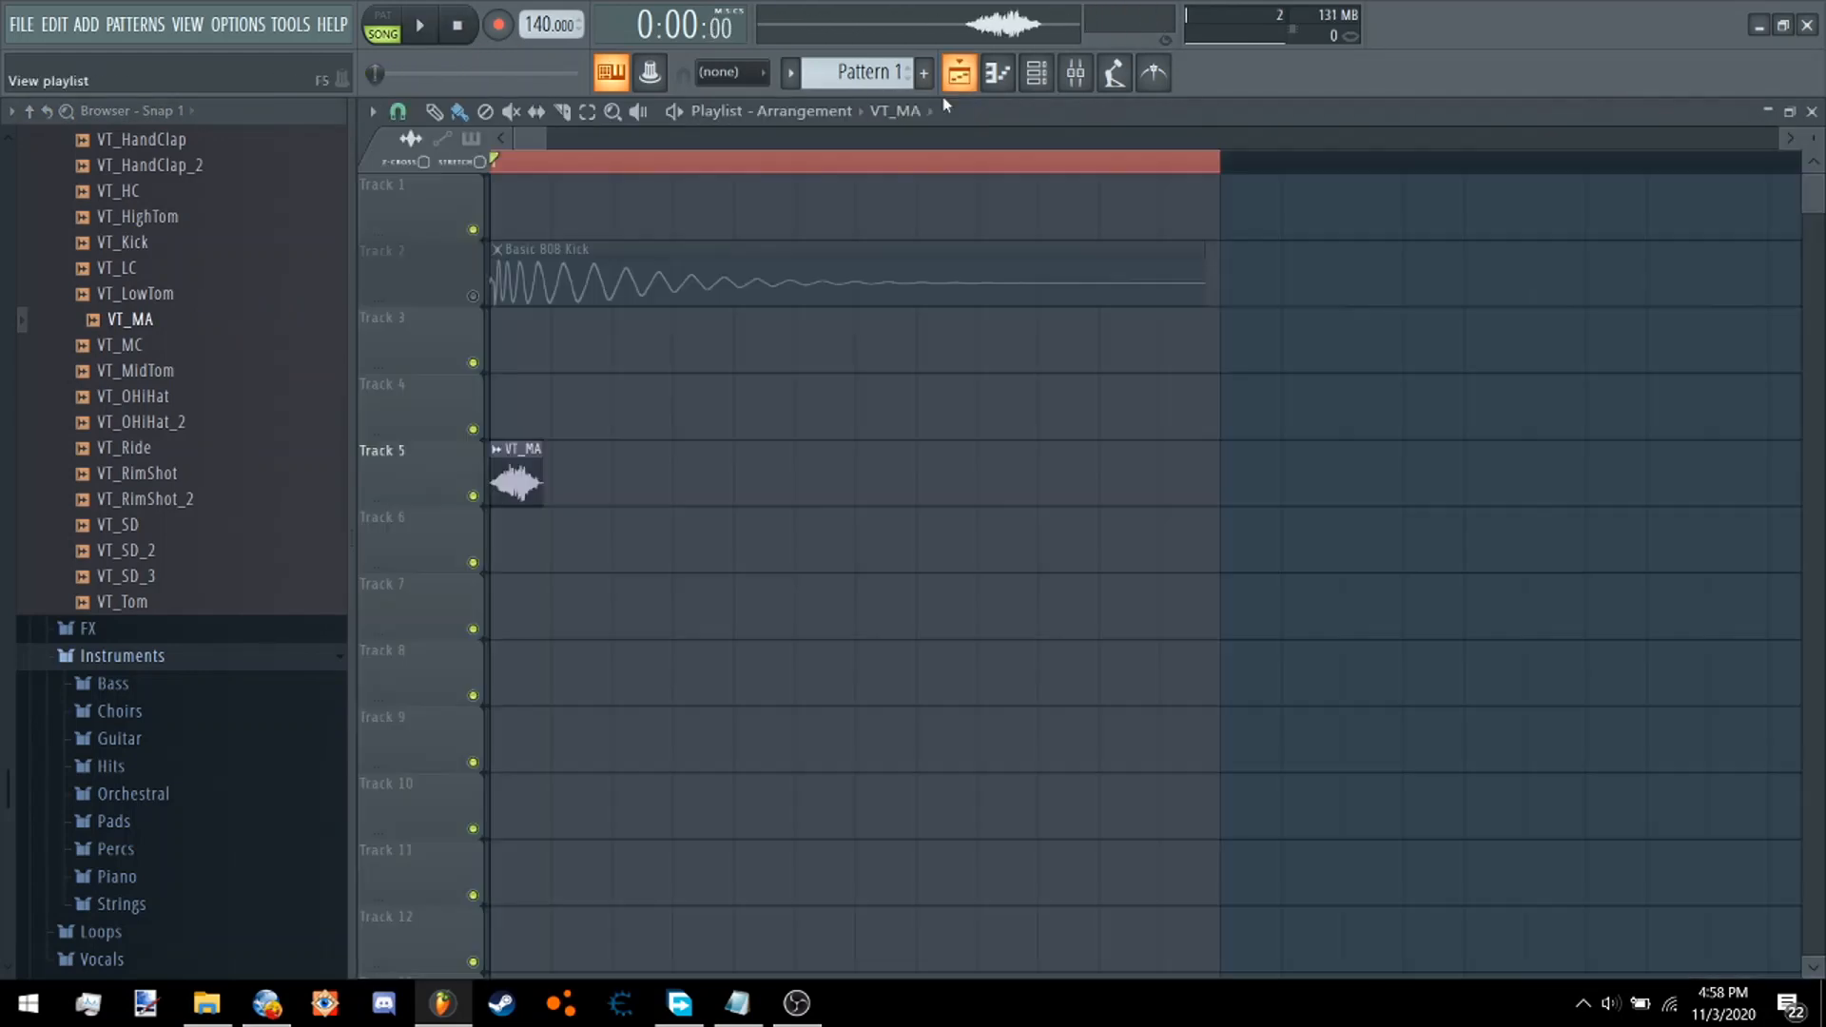
# Shorten the VT_MA clip on Track 5 to a thin slice and repeat it every 1/3 step across the selected range.
pyautogui.moveTo(499, 463)
pyautogui.mouseDown()
pyautogui.moveTo(844, 522)
pyautogui.moveTo(492, 492)
pyautogui.moveTo(498, 466)
pyautogui.moveTo(1104, 483)
pyautogui.mouseUp()
pyautogui.keyDown('alt'); pyautogui.rightClick(507, 467); pyautogui.keyUp('alt')
pyautogui.rightClick(535, 474)
pyautogui.click(558, 479)
pyautogui.doubleClick(1104, 483)
# Play the repeated VT_MA slices and examine their spectrum in Fruity parametric EQ 2 on Insert 1.
pyautogui.click(1075, 72)
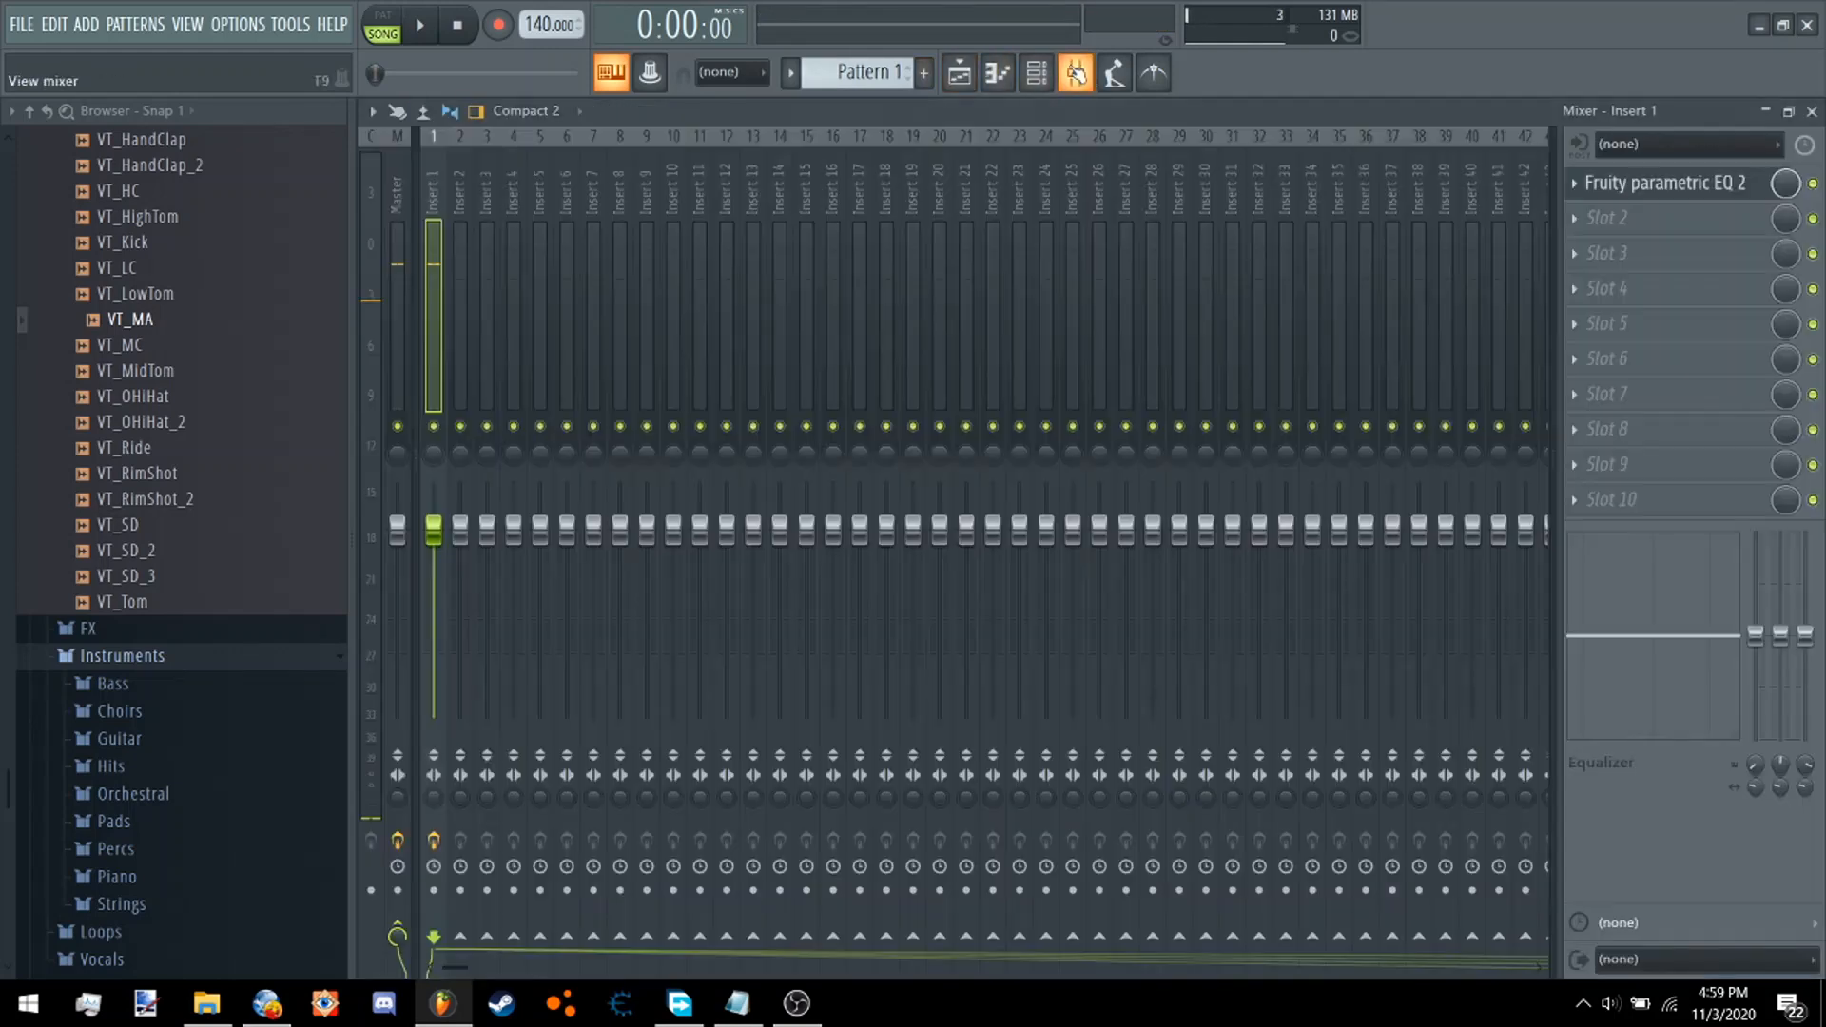
pyautogui.click(1703, 182)
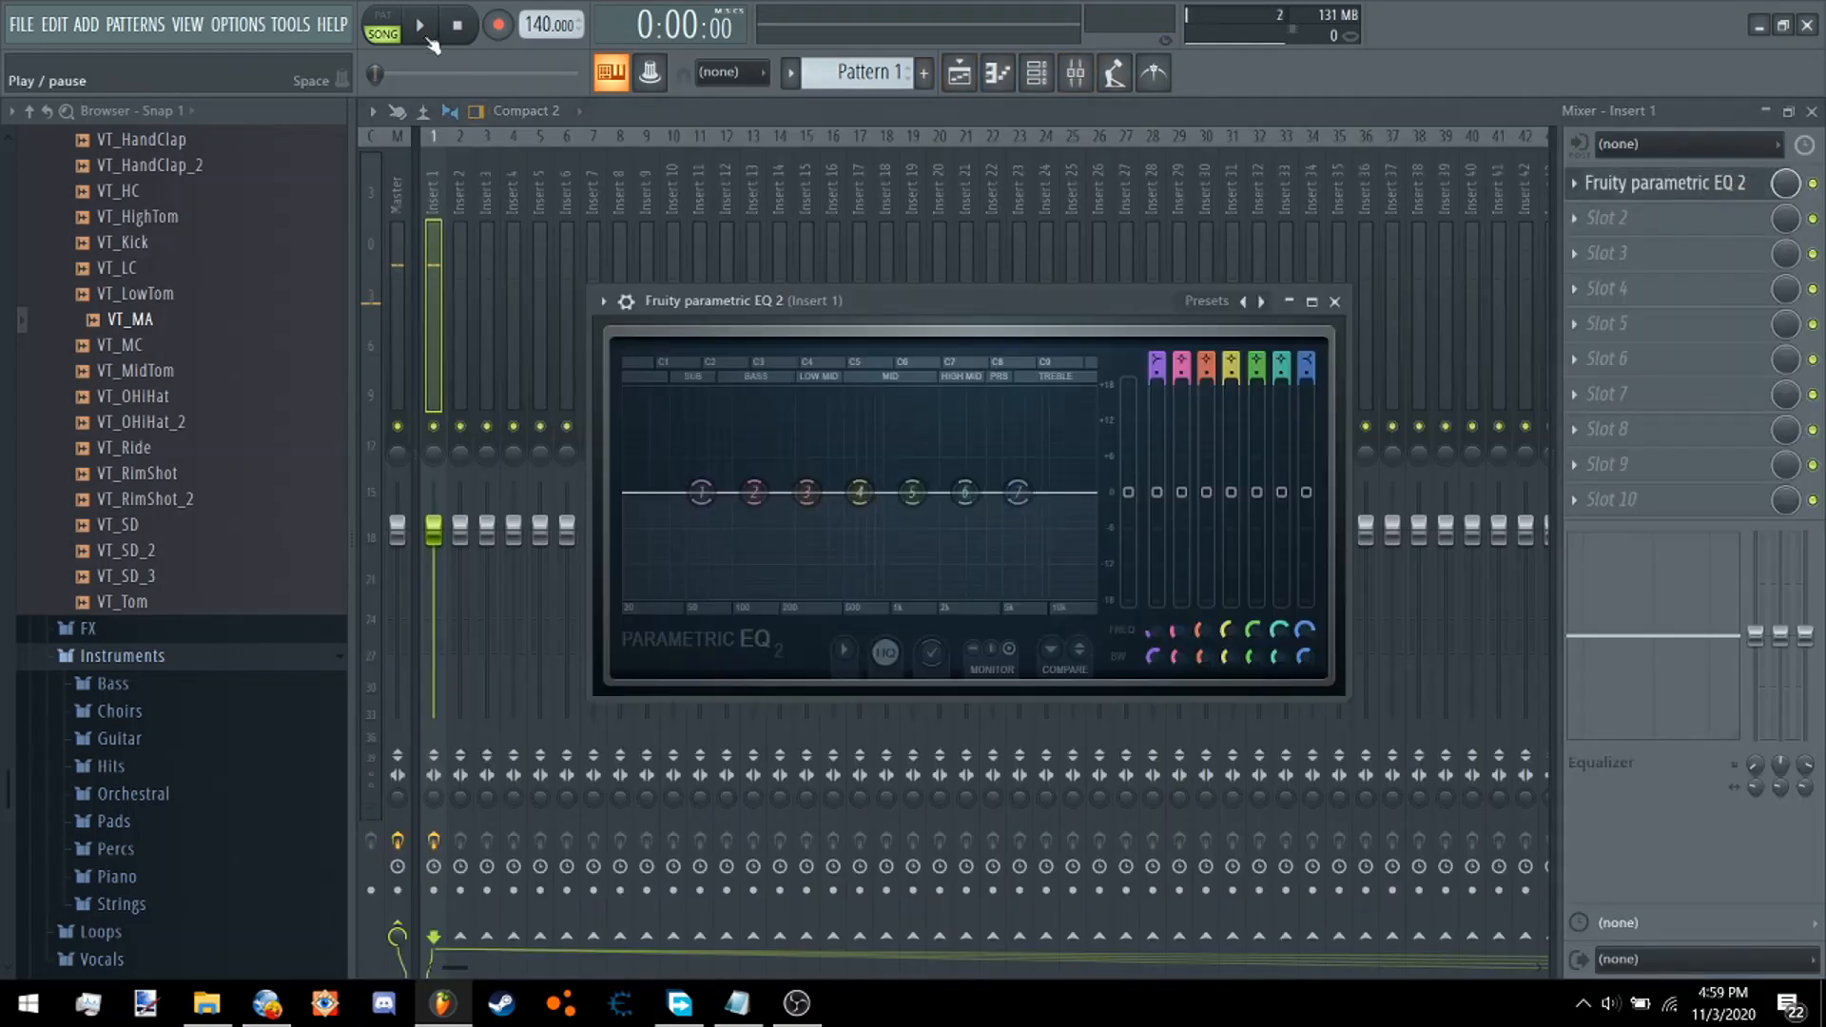
pyautogui.press('space')
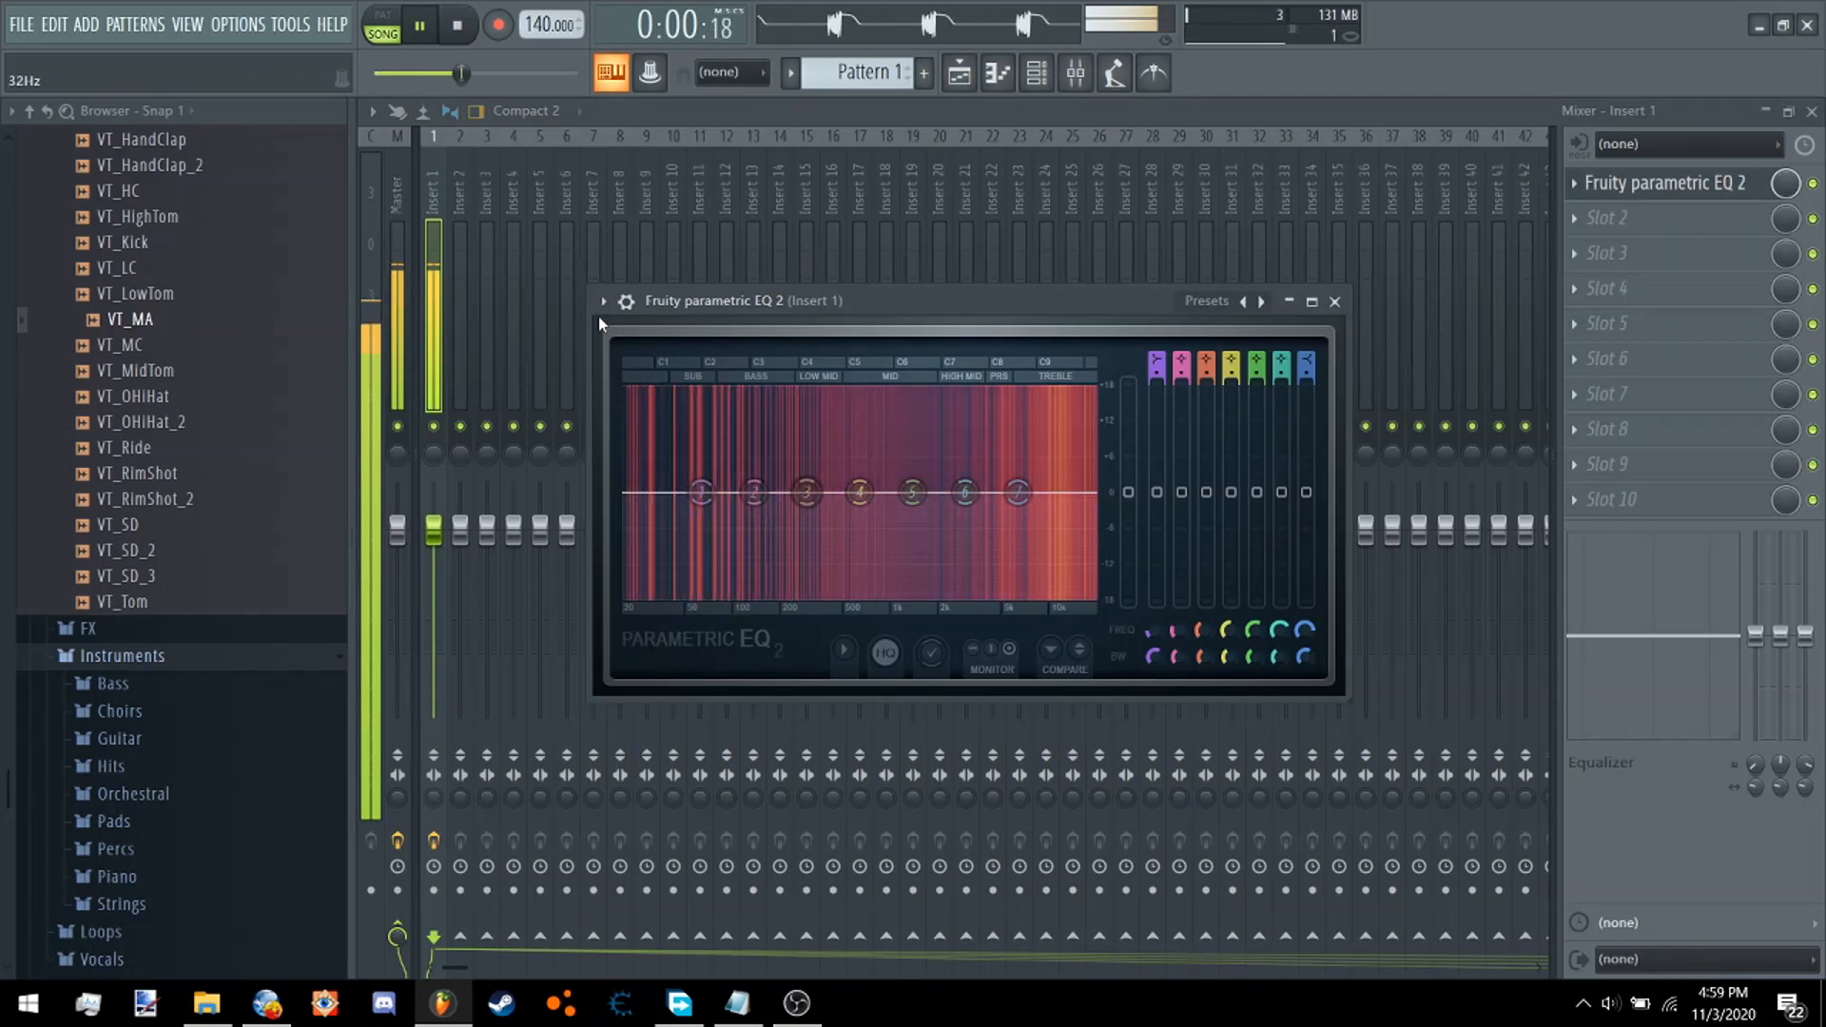
pyautogui.press('space')
# Delete all VT_MA slices from Track 5 in the playlist.
pyautogui.click(959, 72)
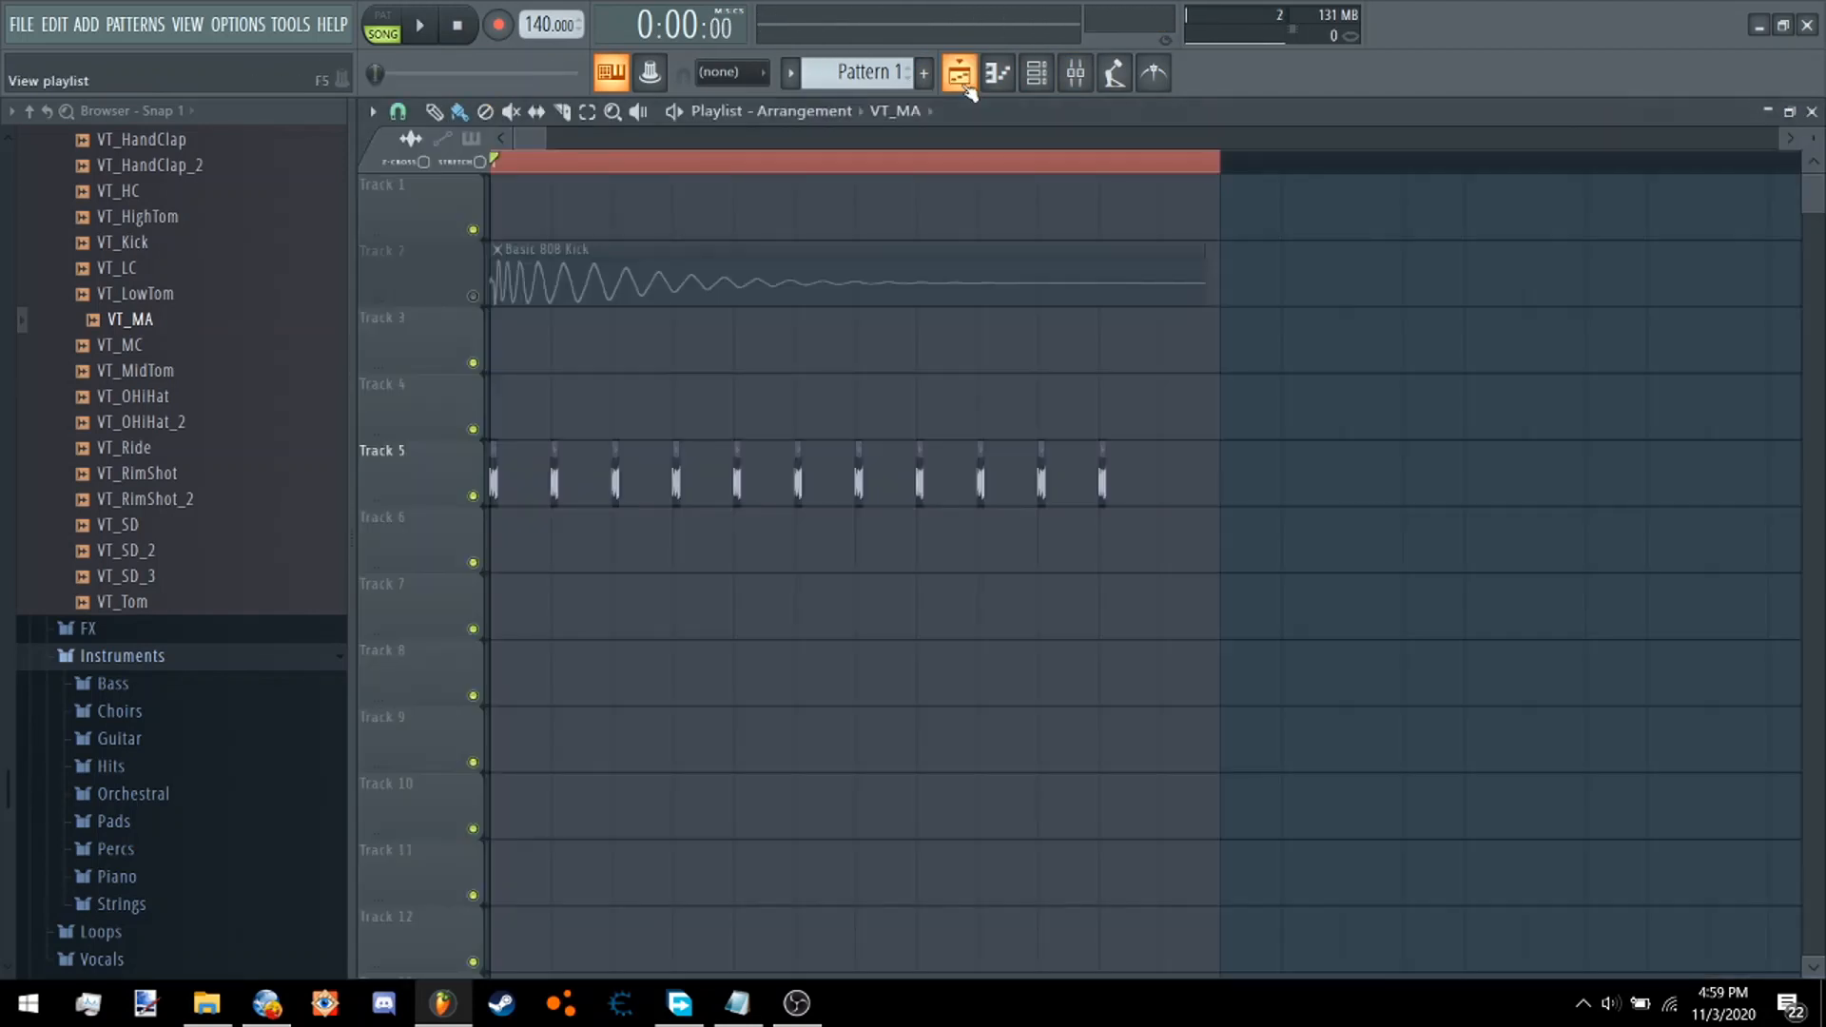
pyautogui.rightClick(1103, 466)
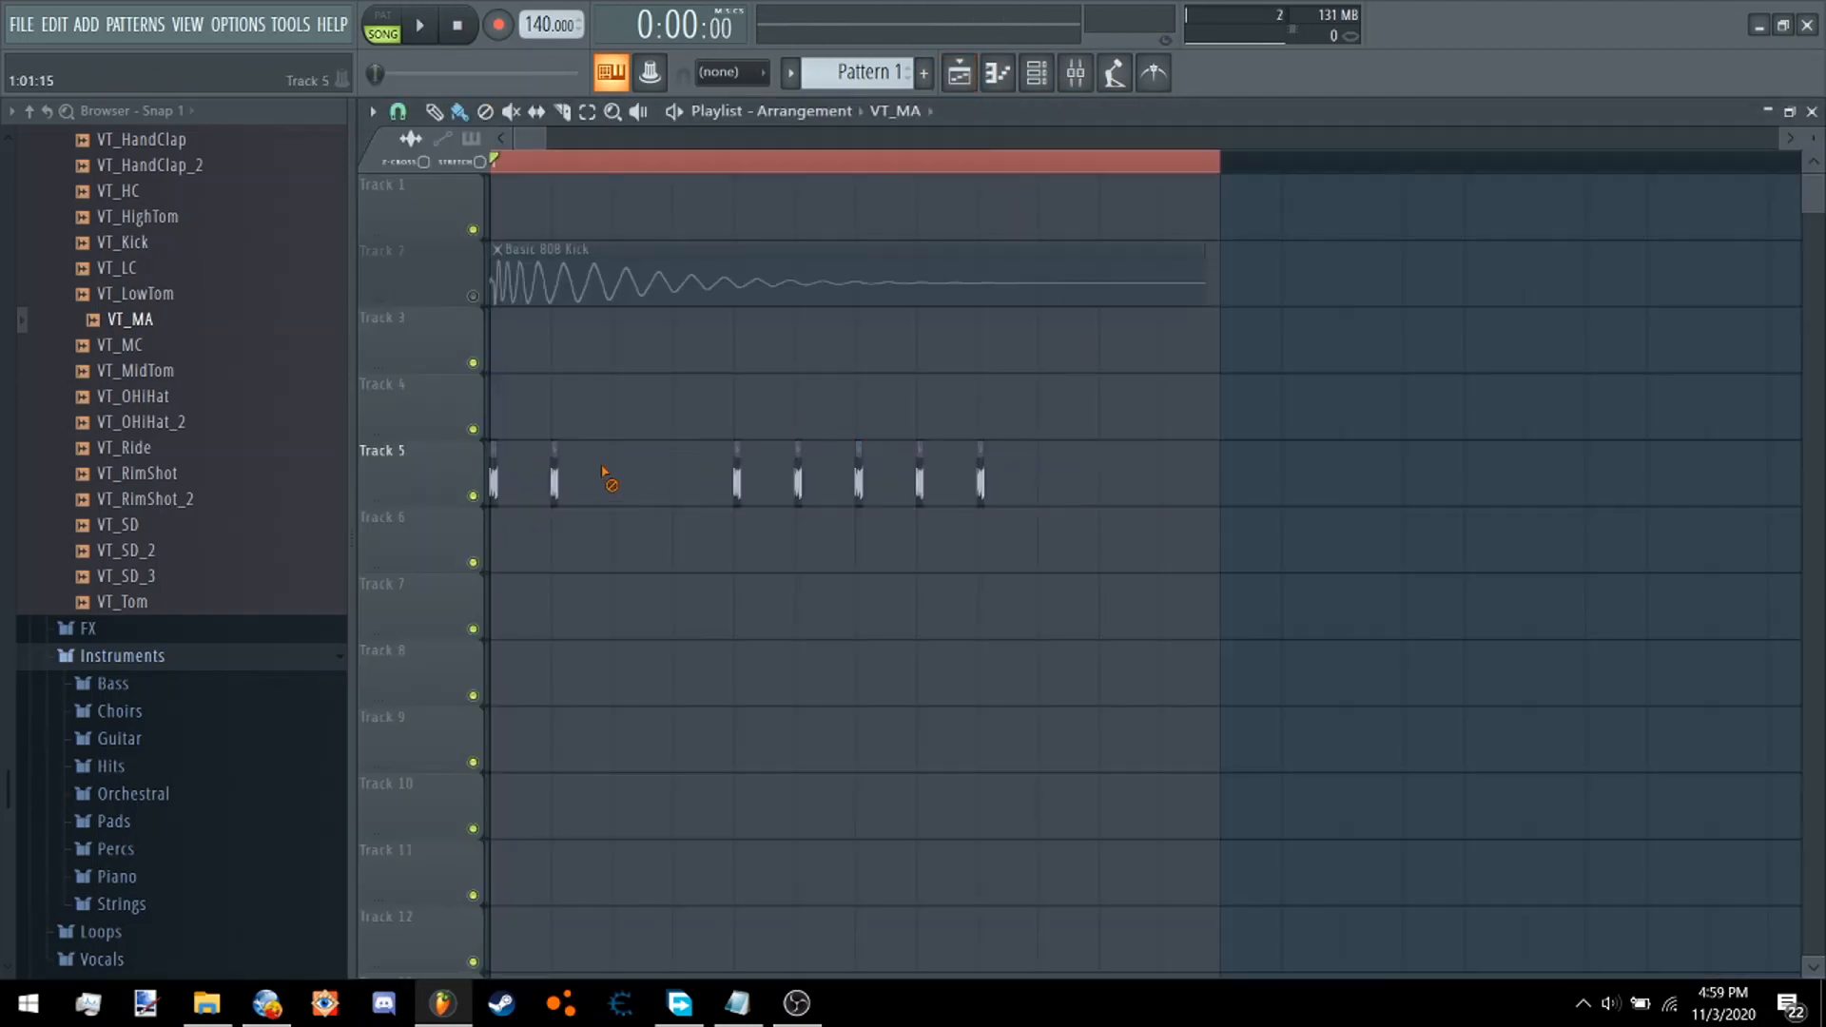
pyautogui.scroll(5, 234, 525)
pyautogui.scroll(4, 230, 524)
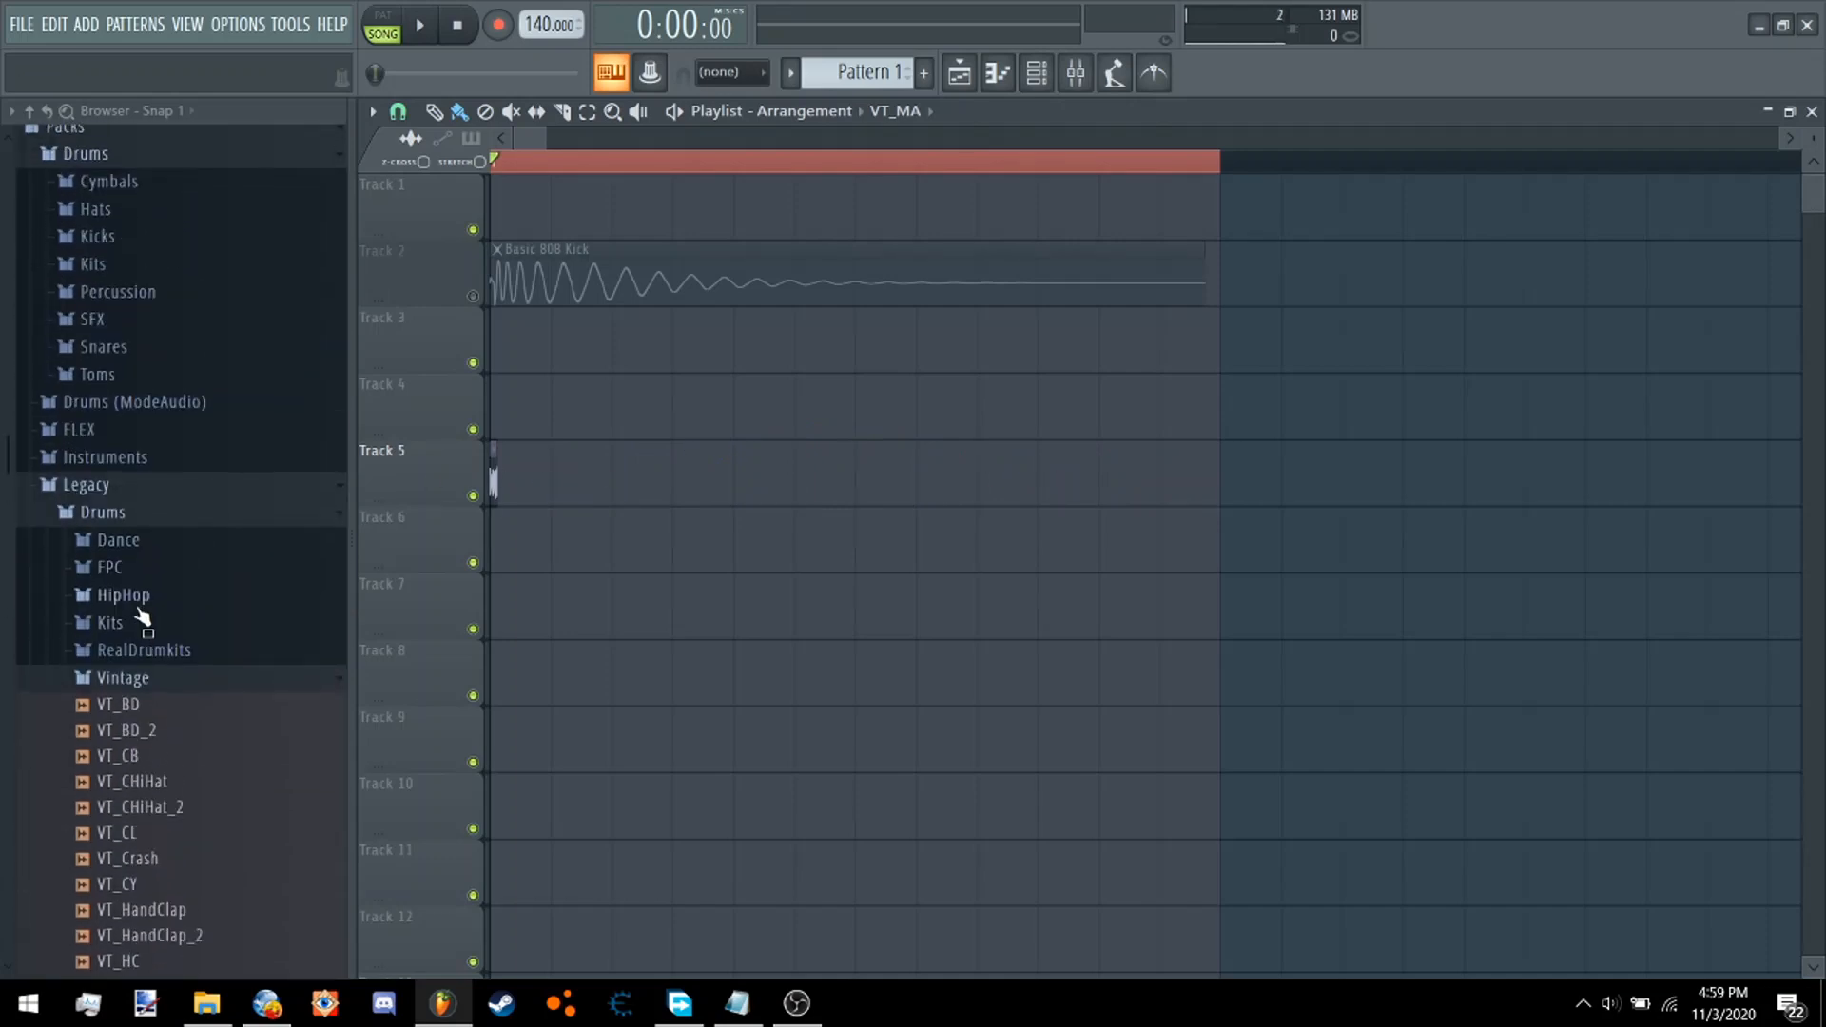
pyautogui.scroll(-2, 143, 612)
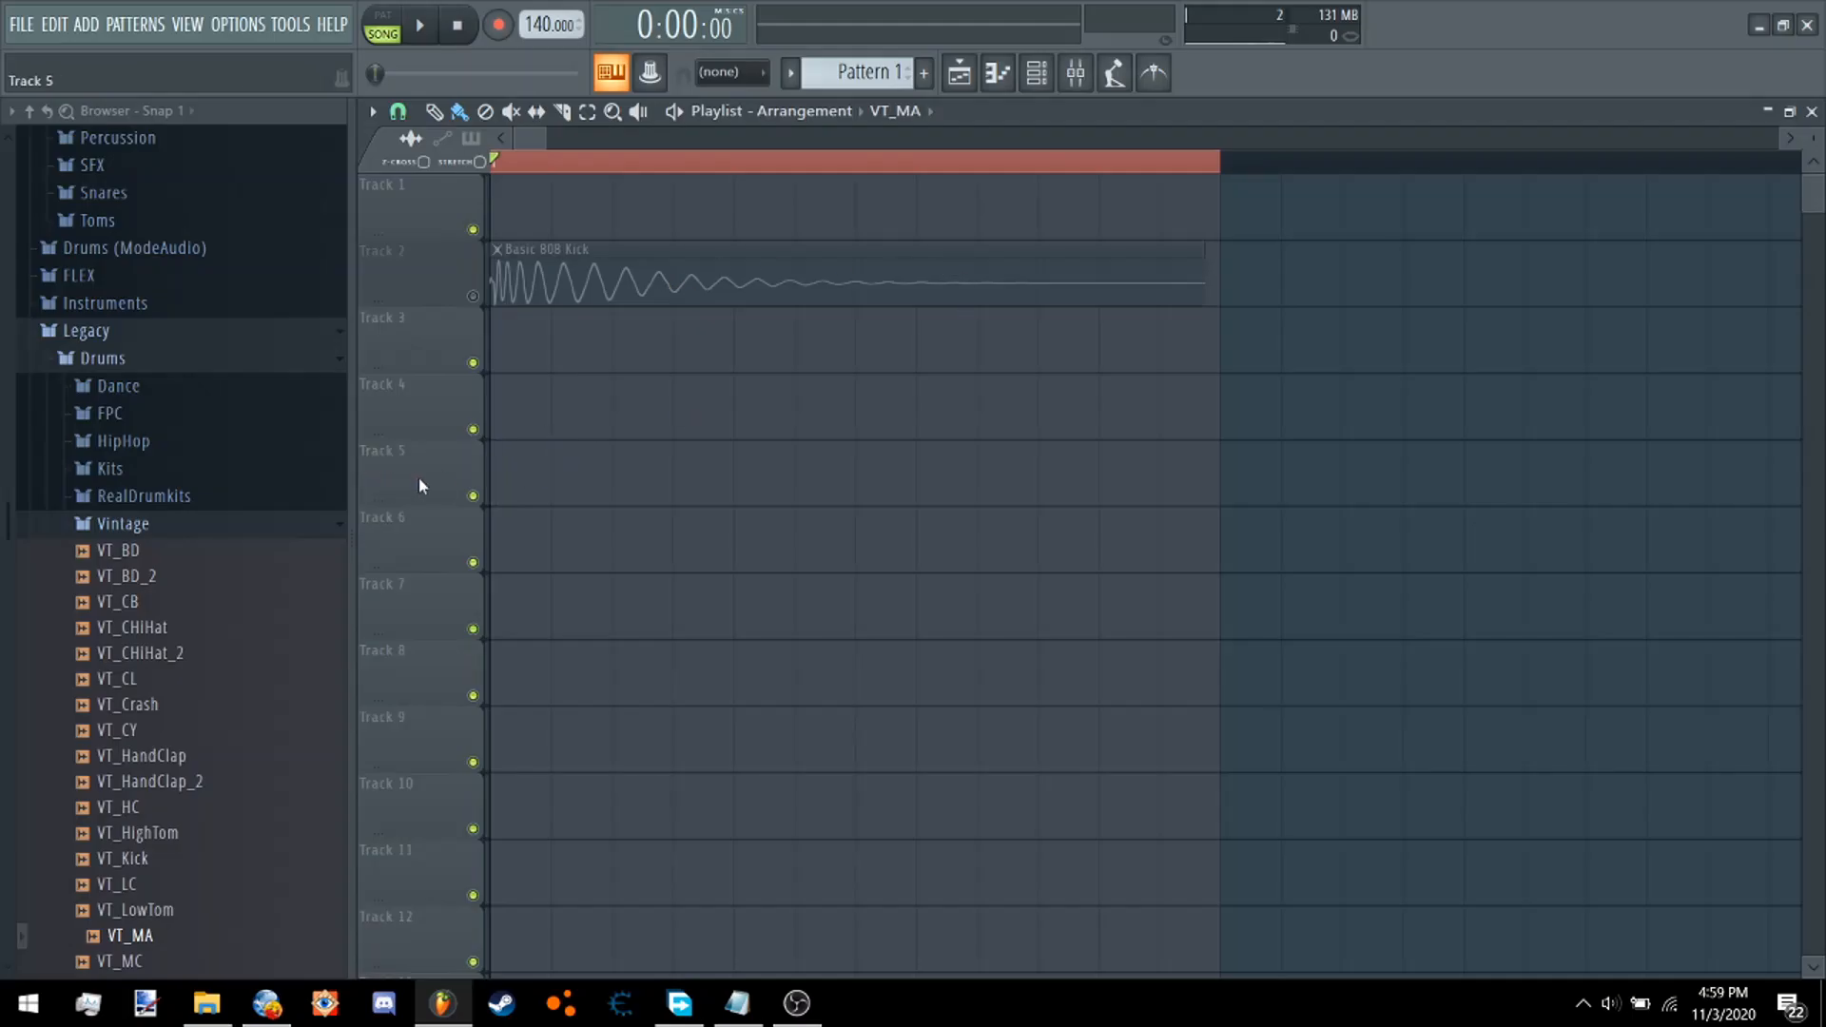
# Unmute Track 2 and move its Basic 808 Kick clip up to the start of Track 1.
pyautogui.click(473, 297)
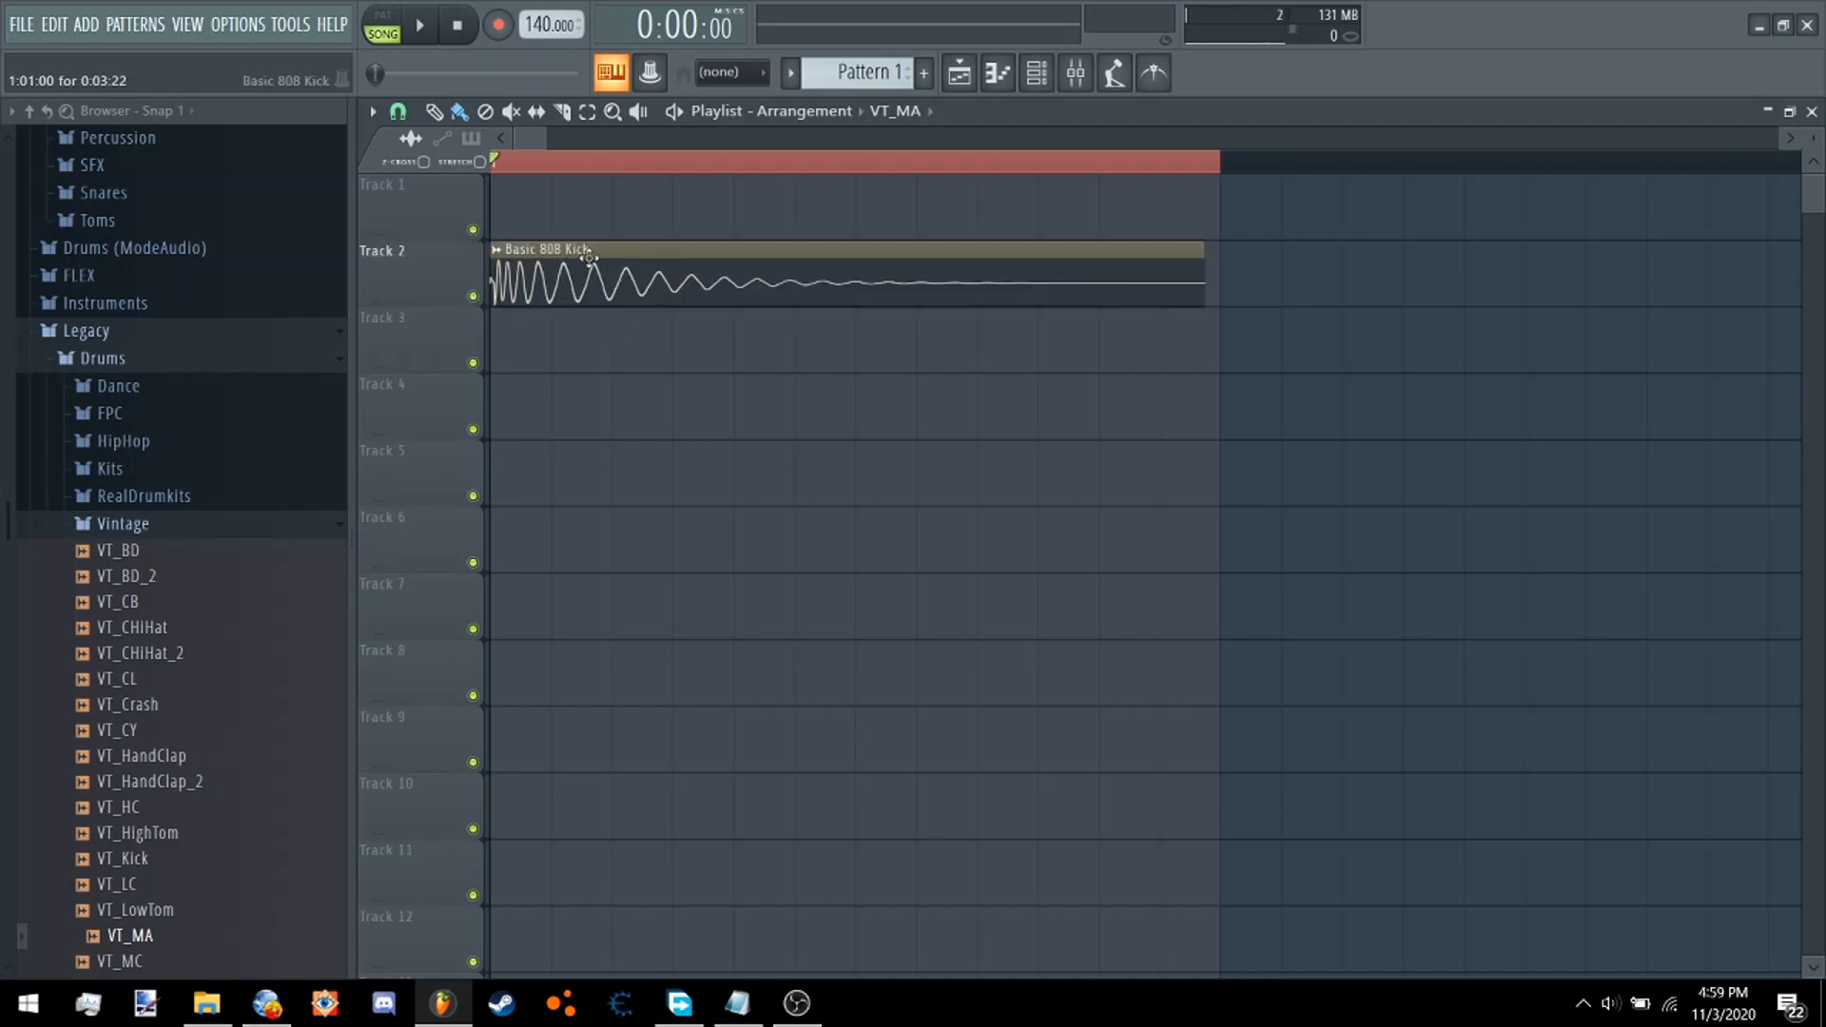
pyautogui.moveTo(589, 255); pyautogui.dragTo(576, 183)
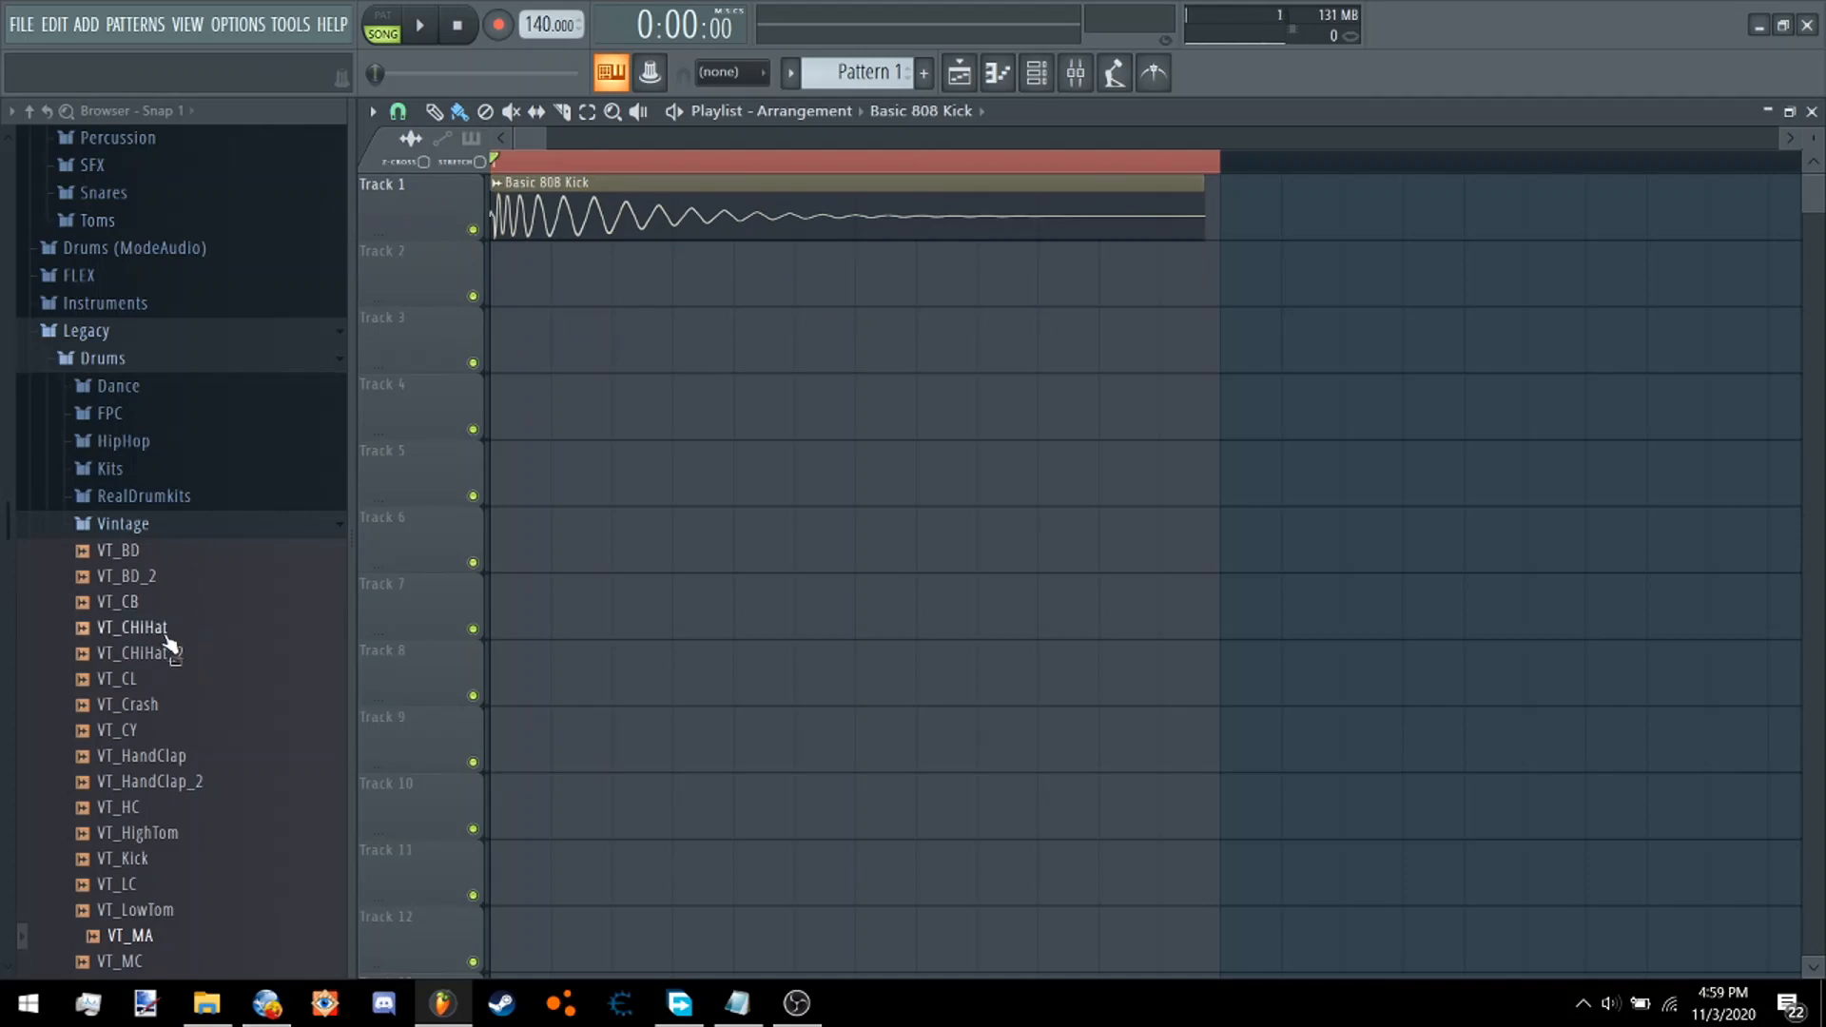
# Place the VT_CHiHat sample from the Vintage folder at the start of Track 4 and mute that track.
pyautogui.moveTo(169, 631); pyautogui.dragTo(503, 383)
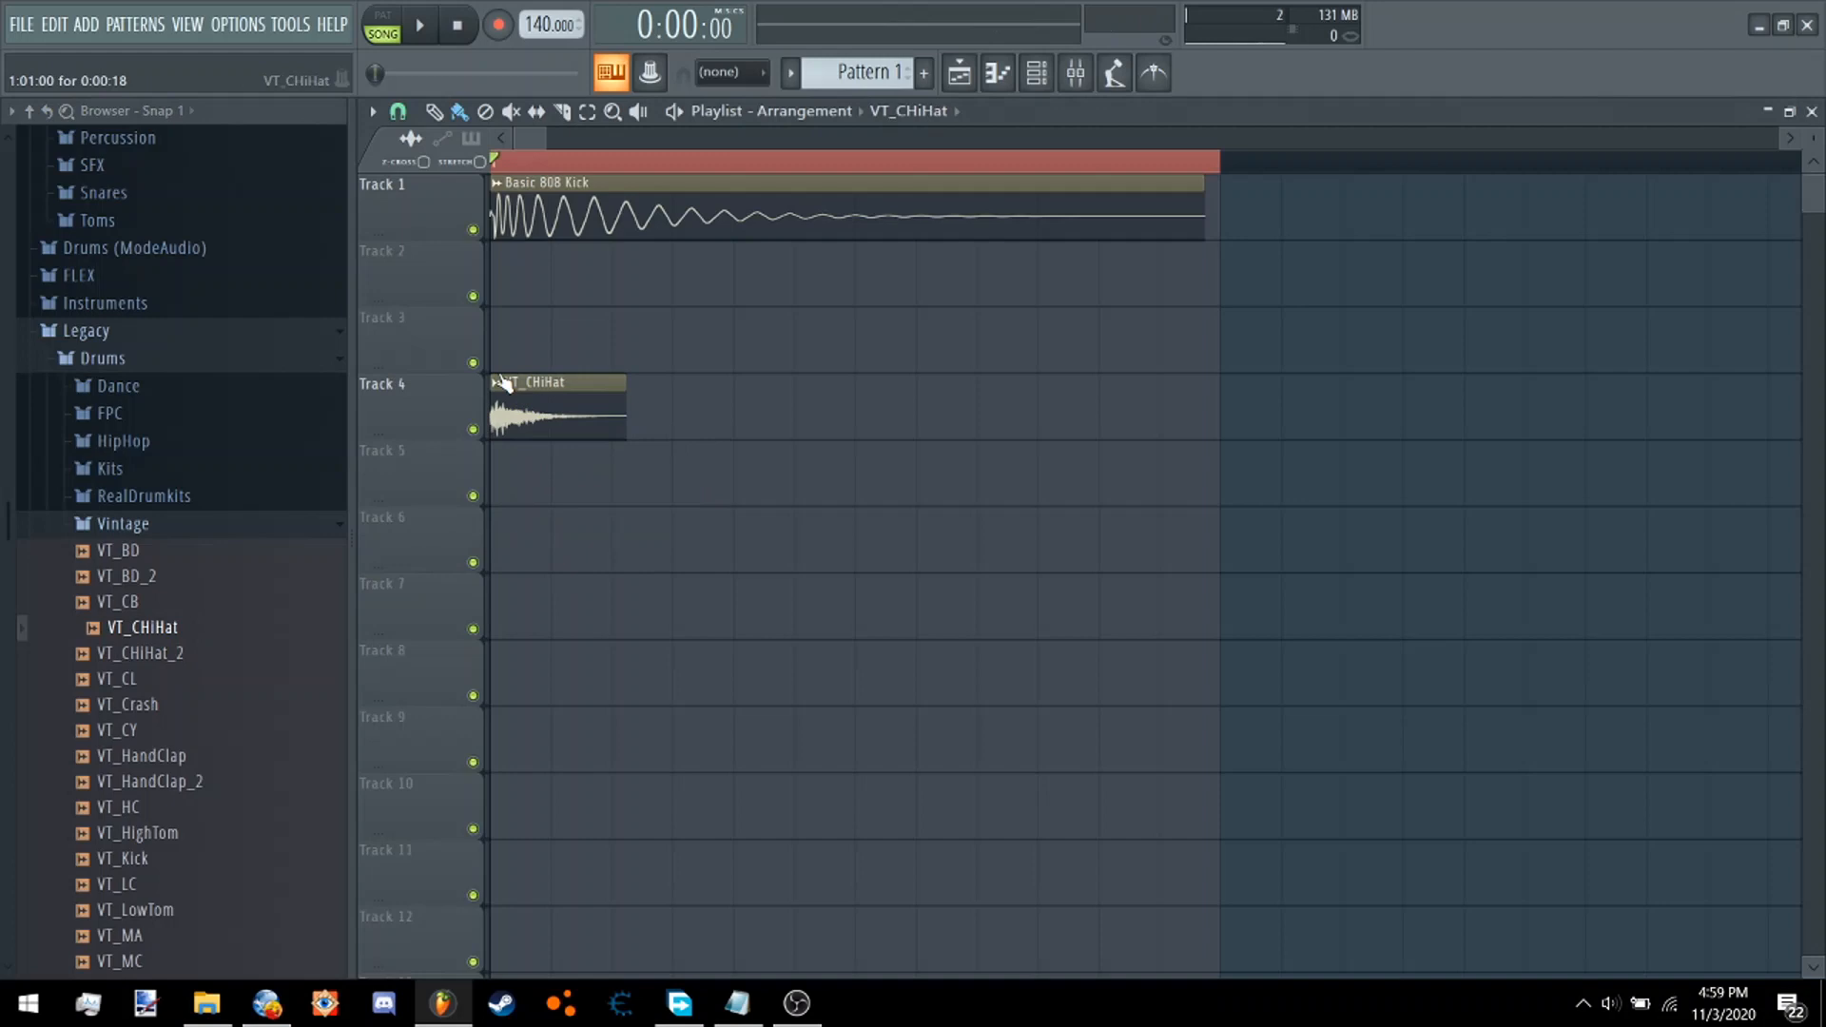
pyautogui.click(473, 430)
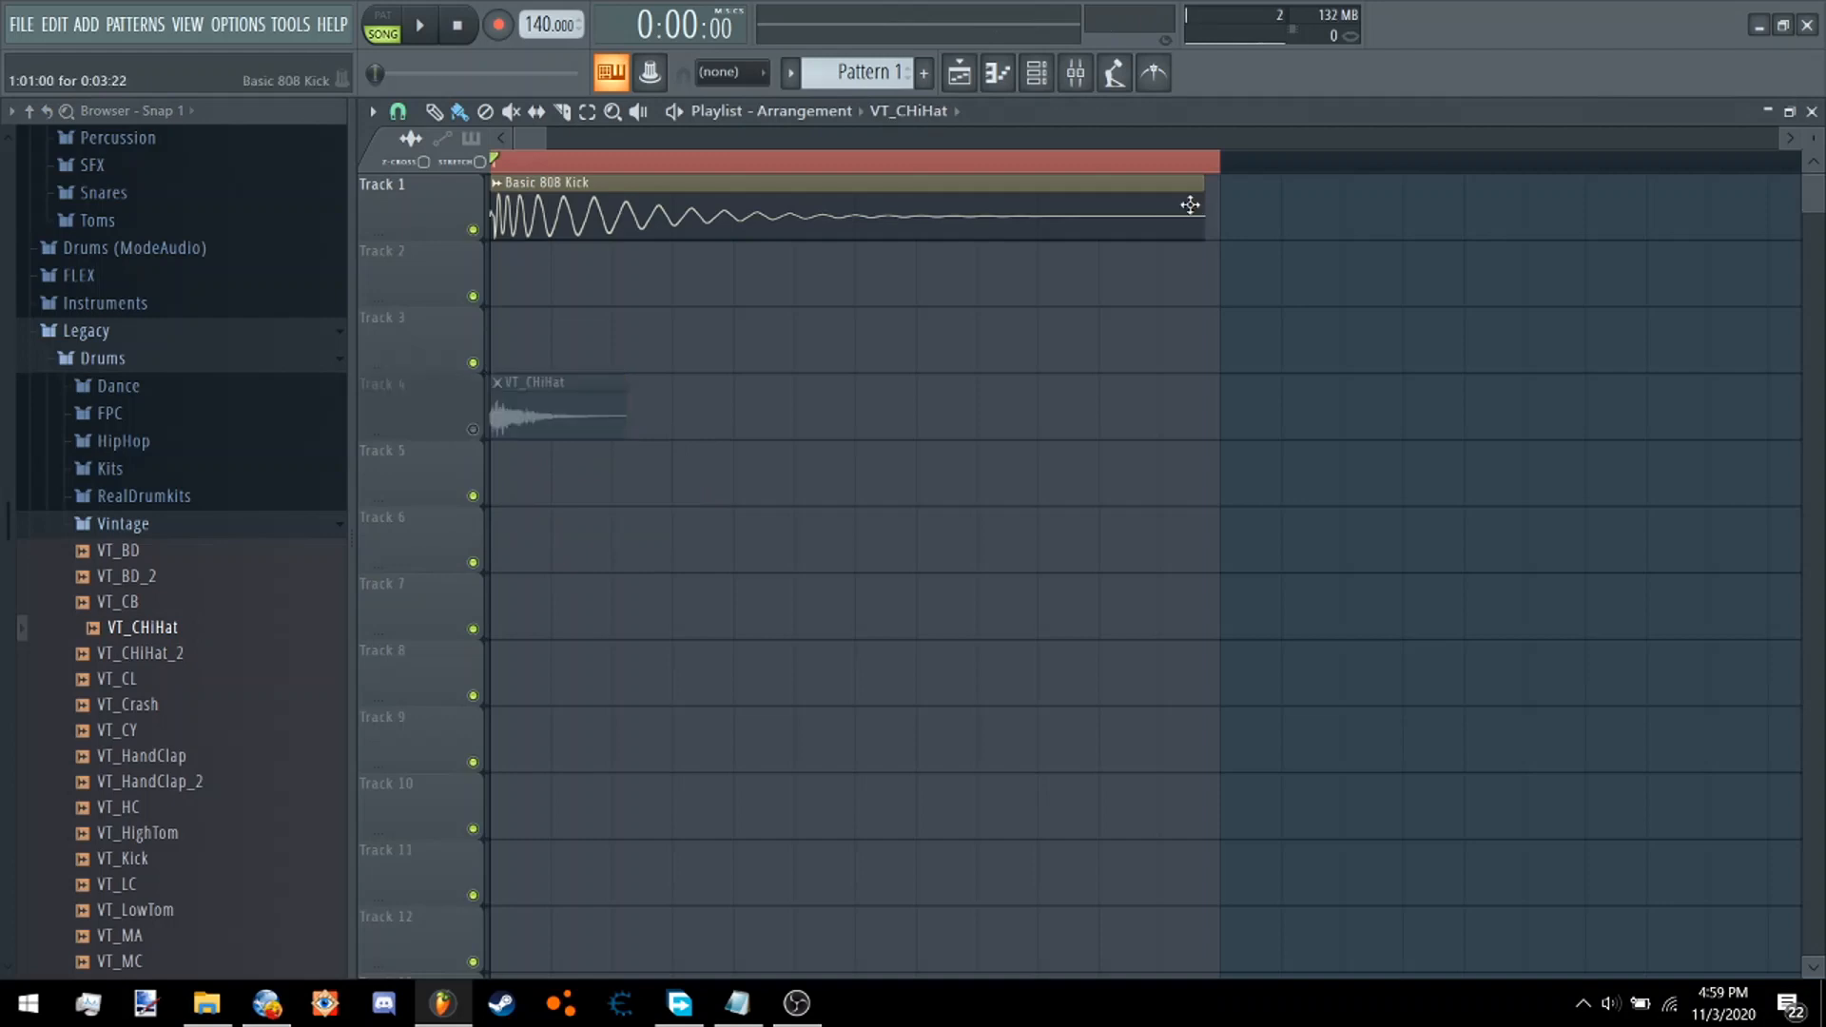
# Shorten the Basic 808 Kick clip on Track 1 to one step, ending at 1:02:00.
pyautogui.moveTo(1204, 207); pyautogui.dragTo(691, 232)
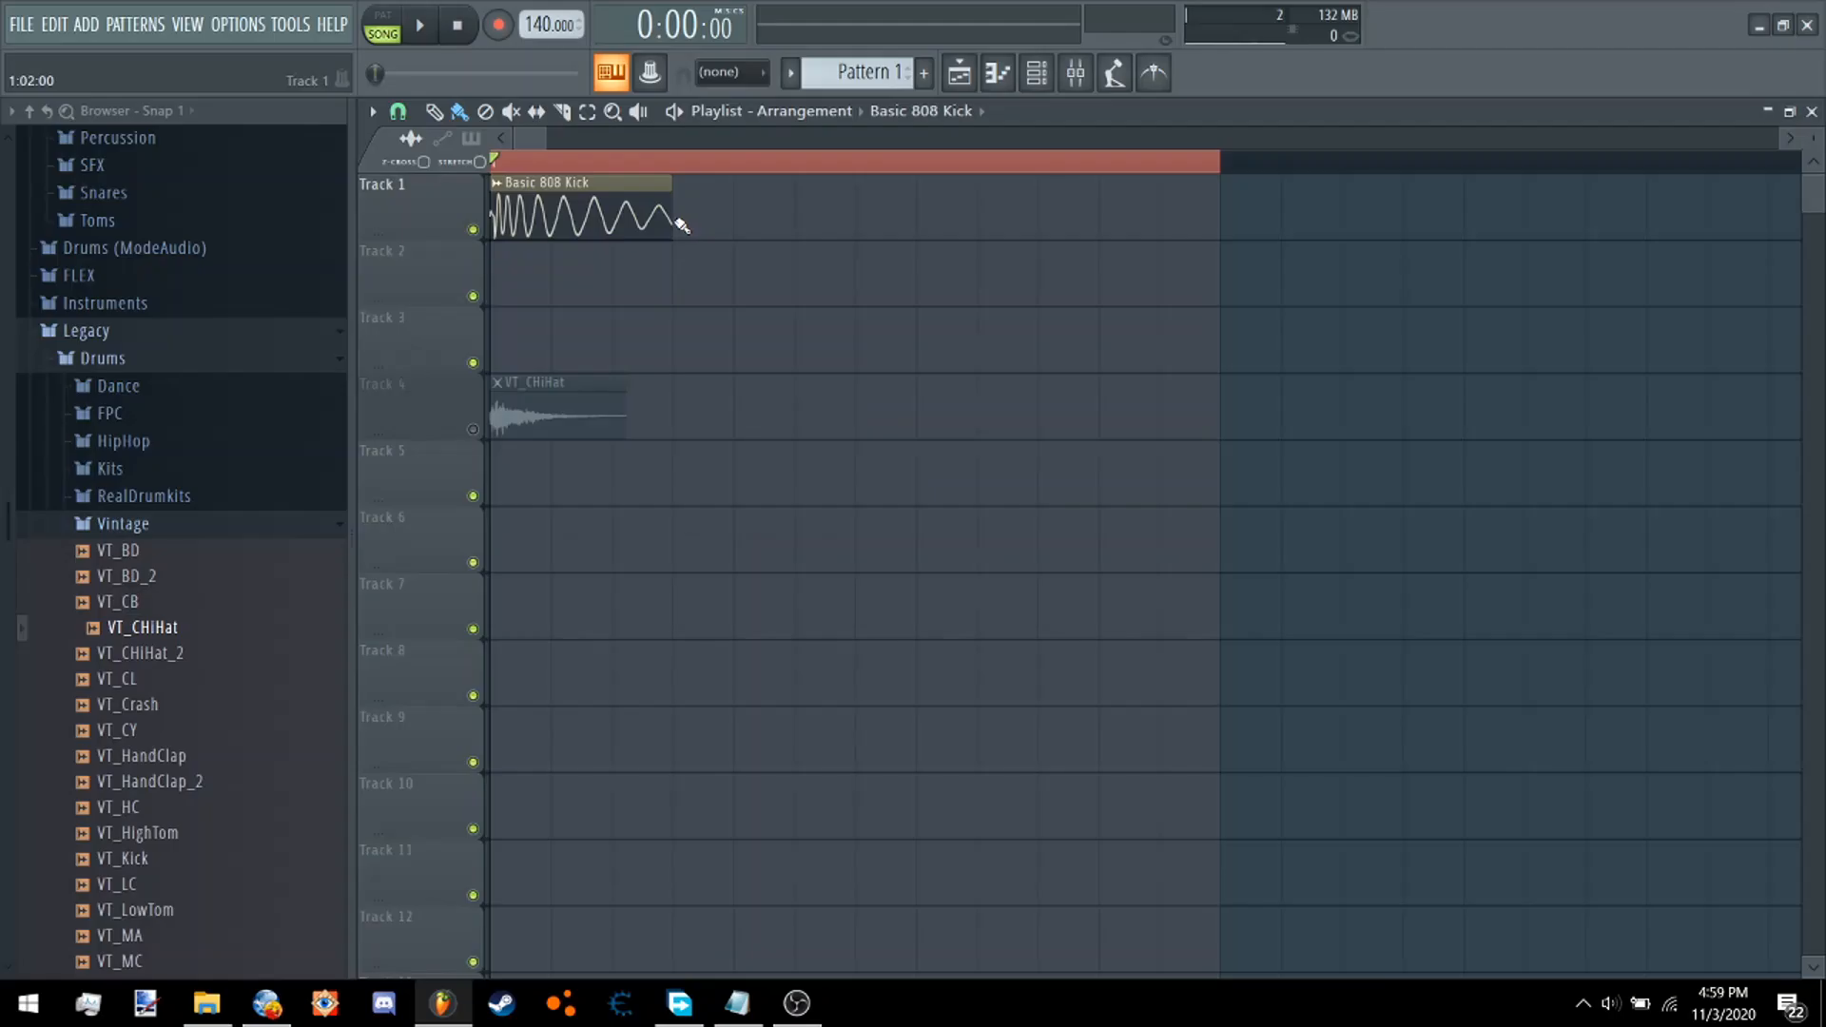
# Remove the extra Basic 808 Kick clip from Track 1 and shorten the remaining clip to end at 1:01:16.
pyautogui.click(877, 474)
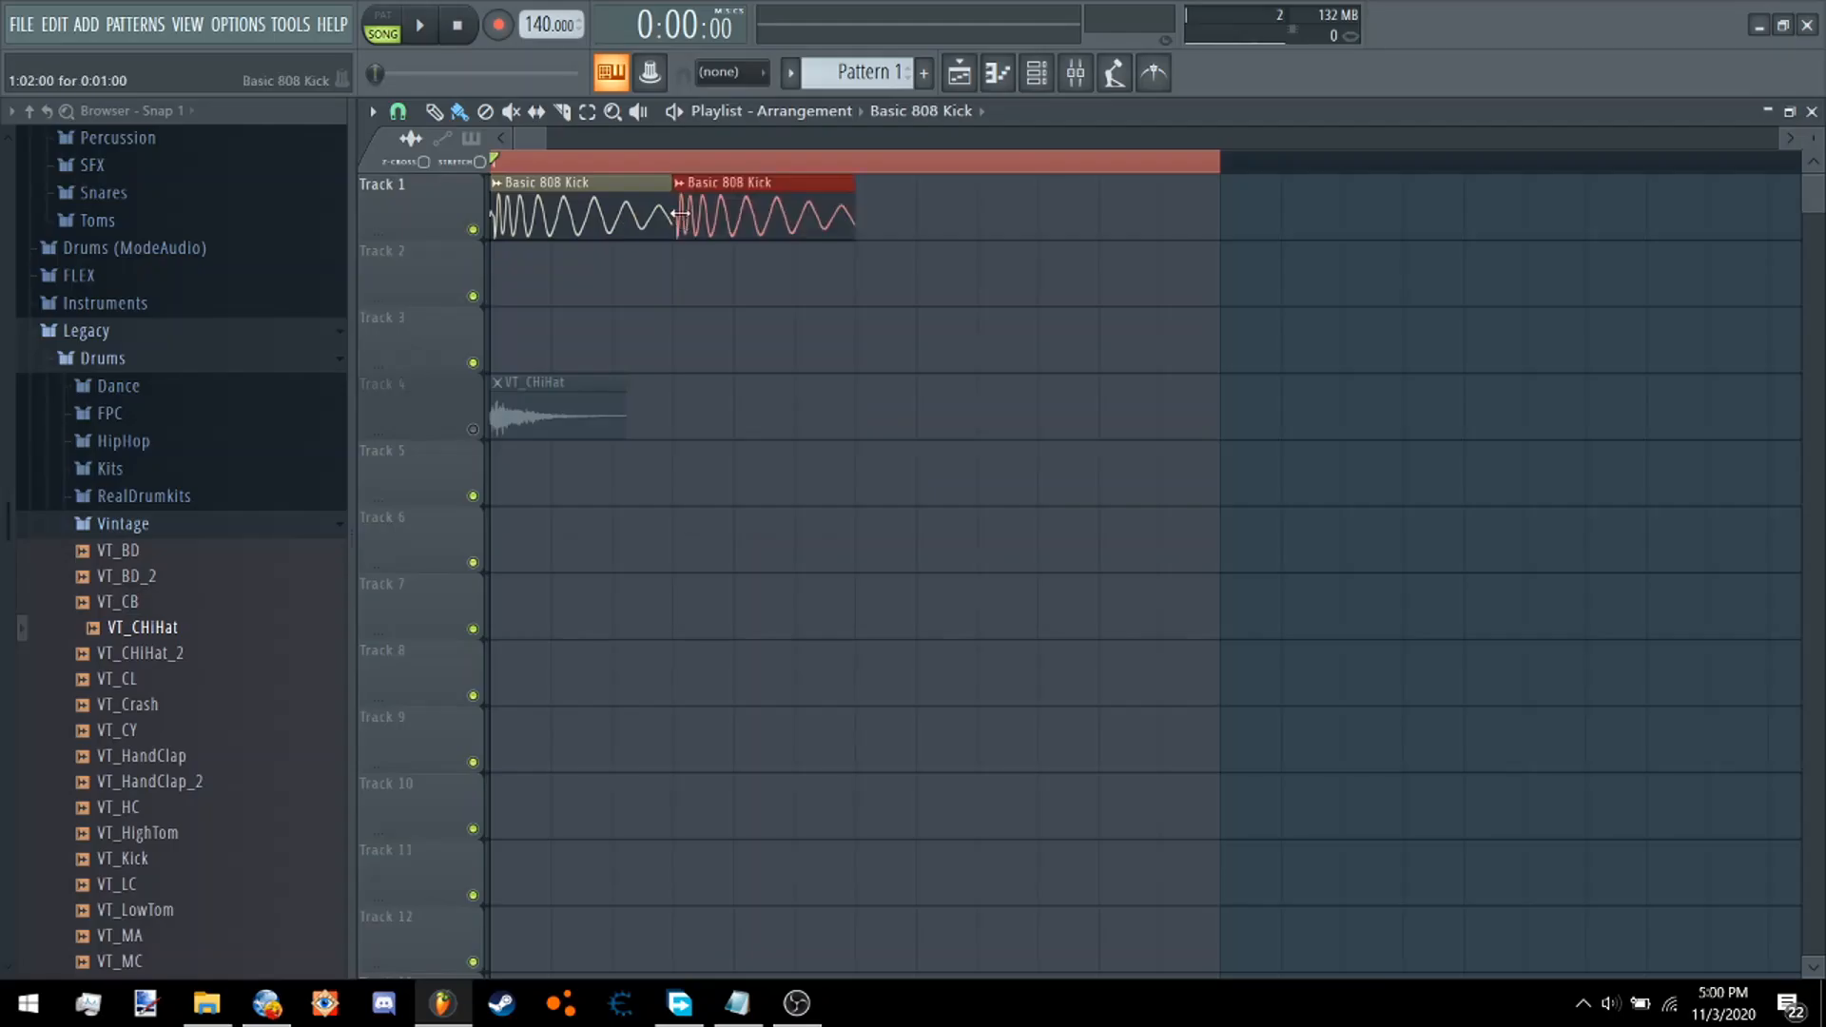
pyautogui.rightClick(877, 471)
pyautogui.moveTo(846, 447); pyautogui.dragTo(671, 430)
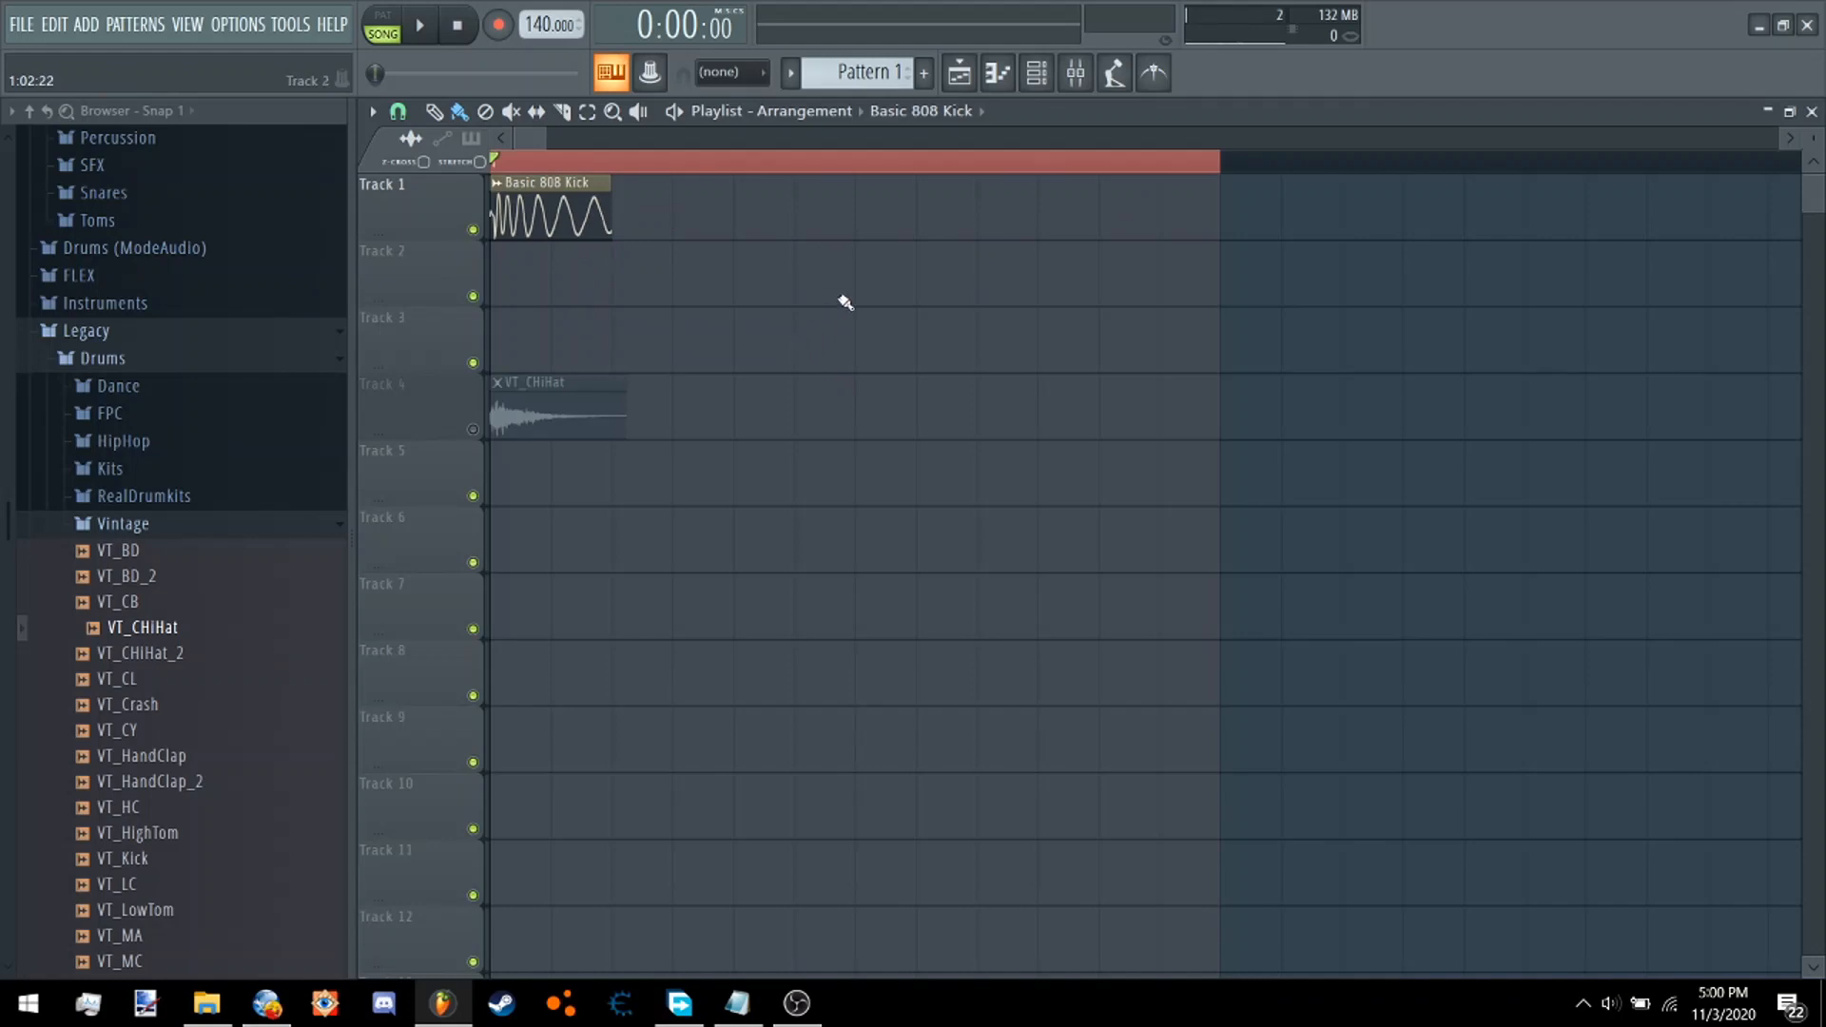
# Place another Basic 808 Kick, trim it to a short tail slice, and repeat that slice after the first kick on Track 1.
pyautogui.click(868, 274)
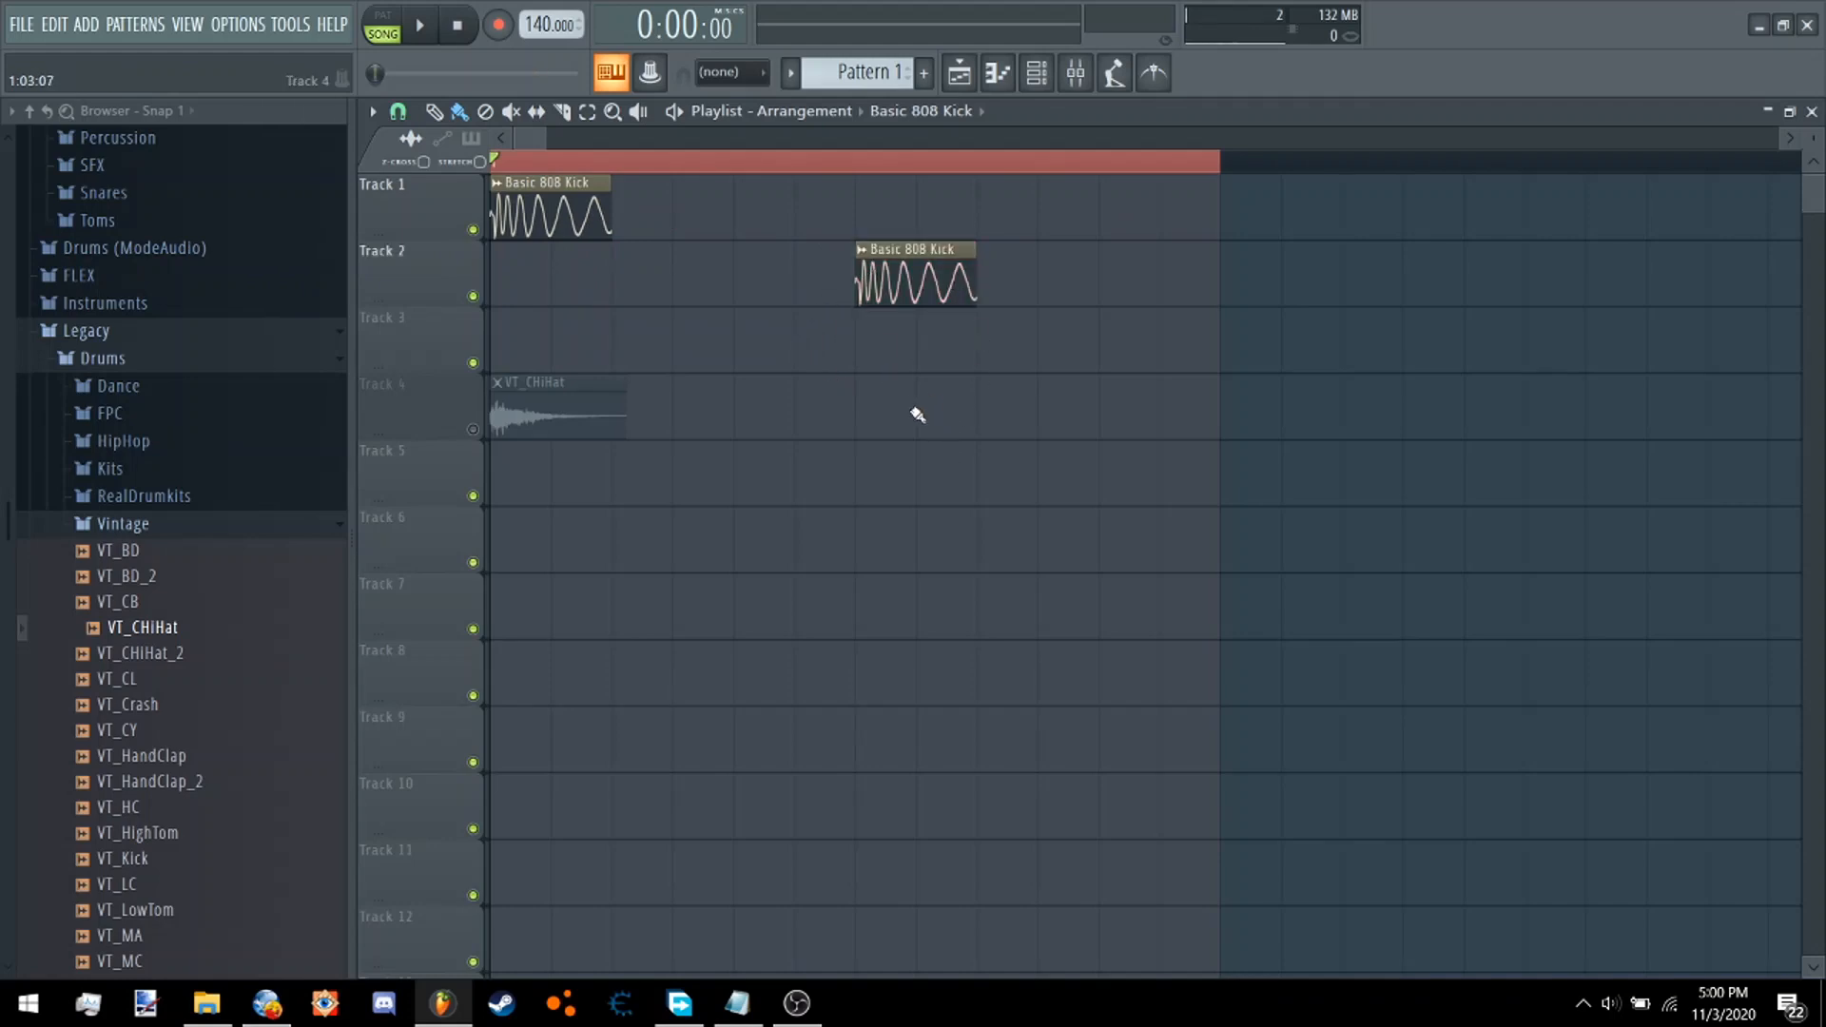
pyautogui.moveTo(977, 294); pyautogui.dragTo(1157, 287)
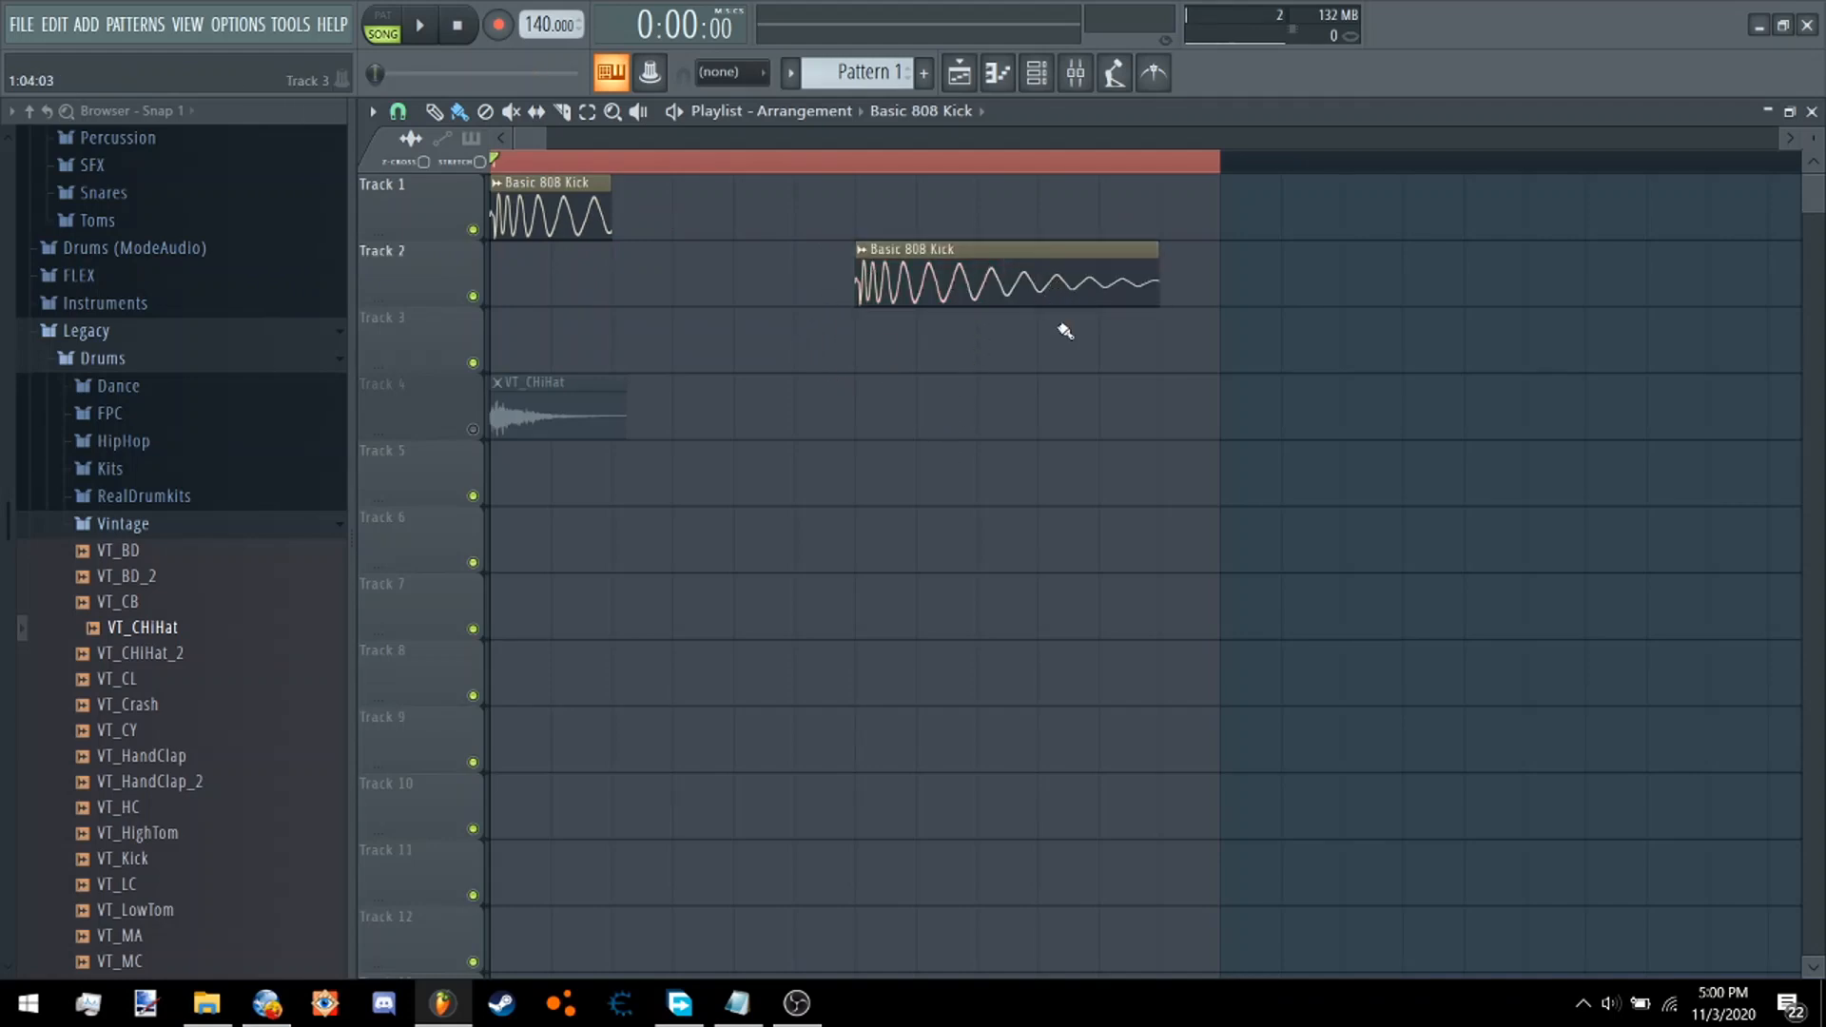
pyautogui.moveTo(857, 287); pyautogui.dragTo(1031, 292)
pyautogui.moveTo(1146, 276)
pyautogui.mouseDown()
pyautogui.moveTo(733, 276)
pyautogui.moveTo(736, 198)
pyautogui.moveTo(675, 199)
pyautogui.moveTo(1180, 223)
pyautogui.mouseUp()
pyautogui.click(713, 224)
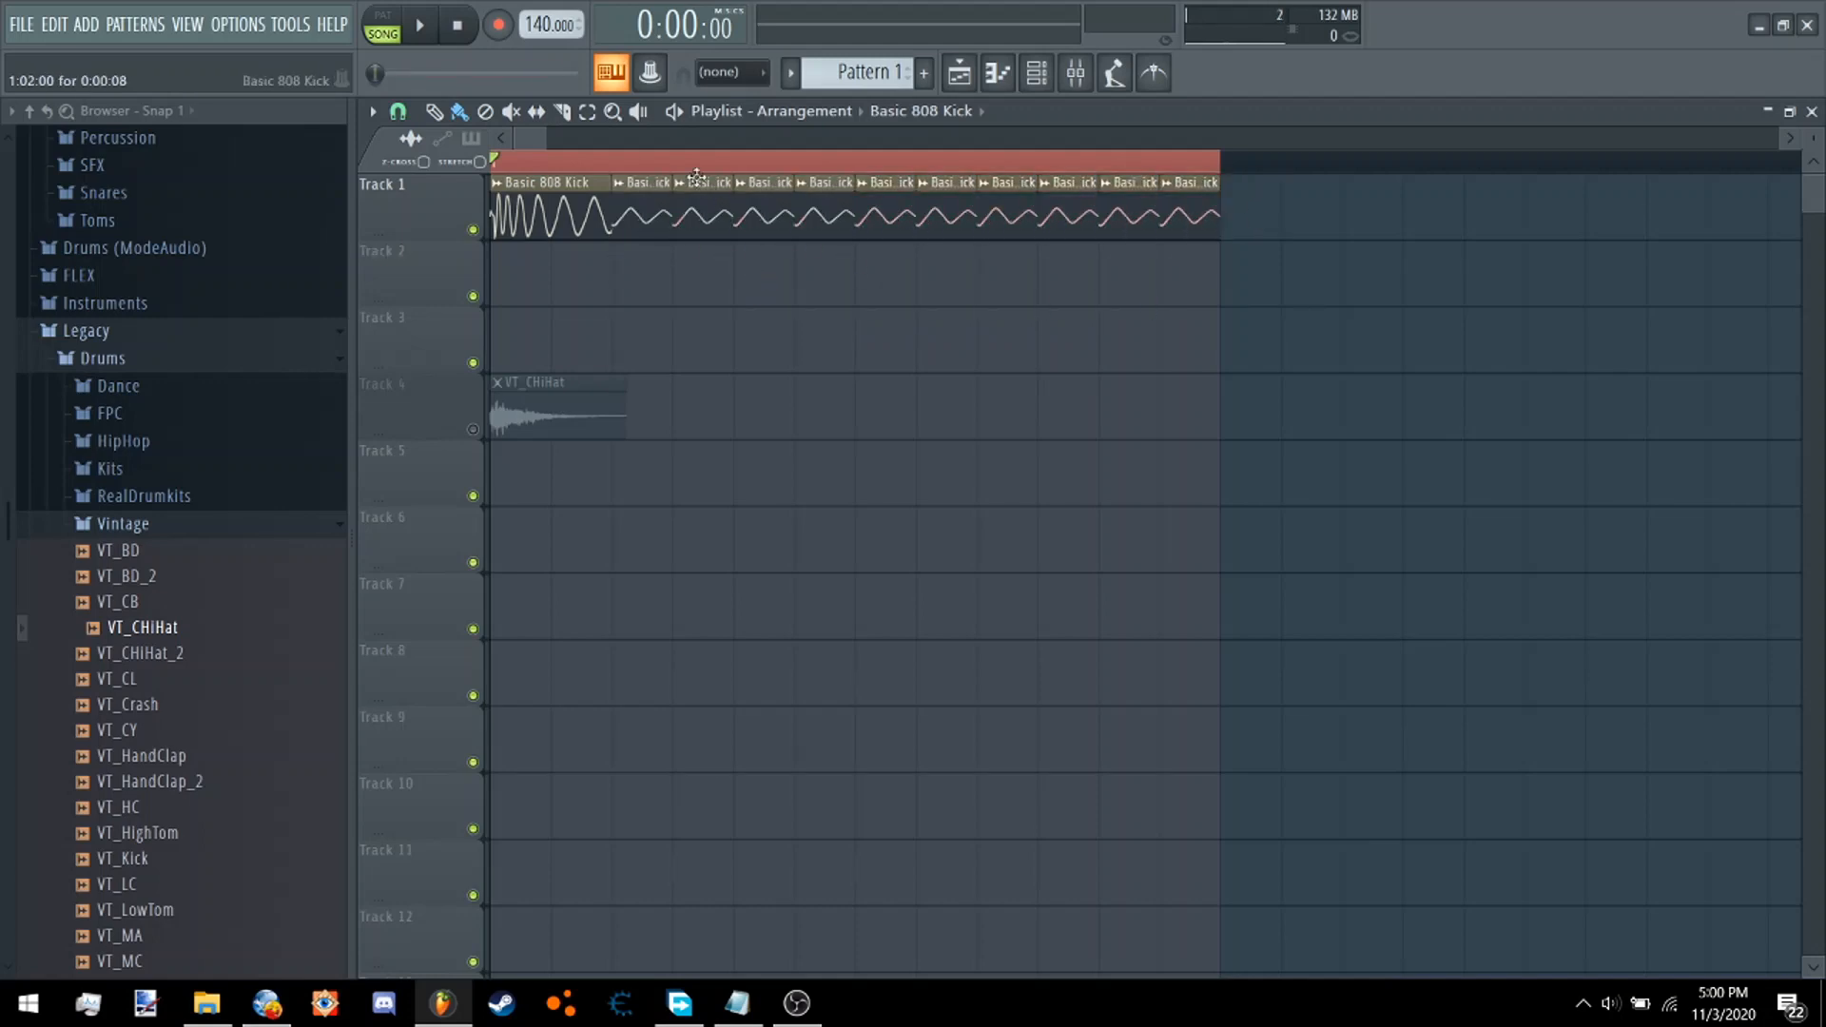
# Raise the project tempo to 220 BPM.
pyautogui.scroll(-2, 614, 142)
pyautogui.scroll(2, 630, 134)
pyautogui.moveTo(535, 26); pyautogui.dragTo(535, 27)
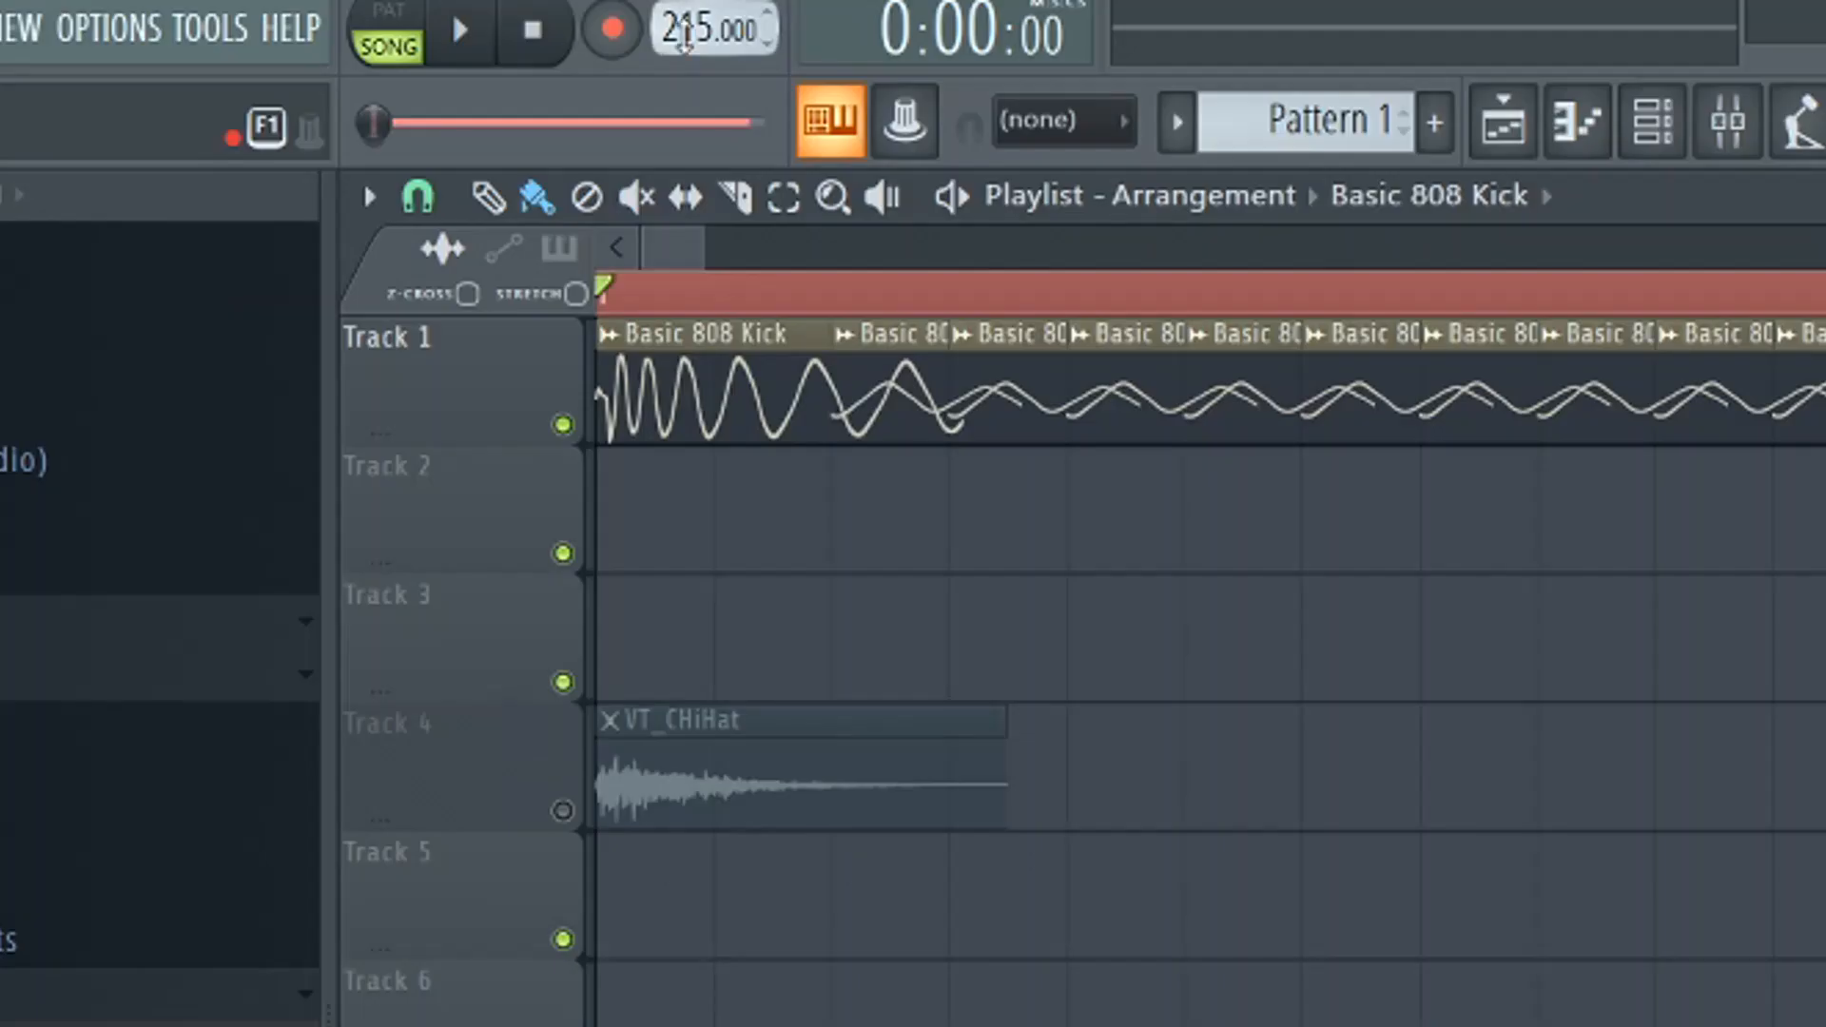
pyautogui.moveTo(681, 38); pyautogui.dragTo(681, 28)
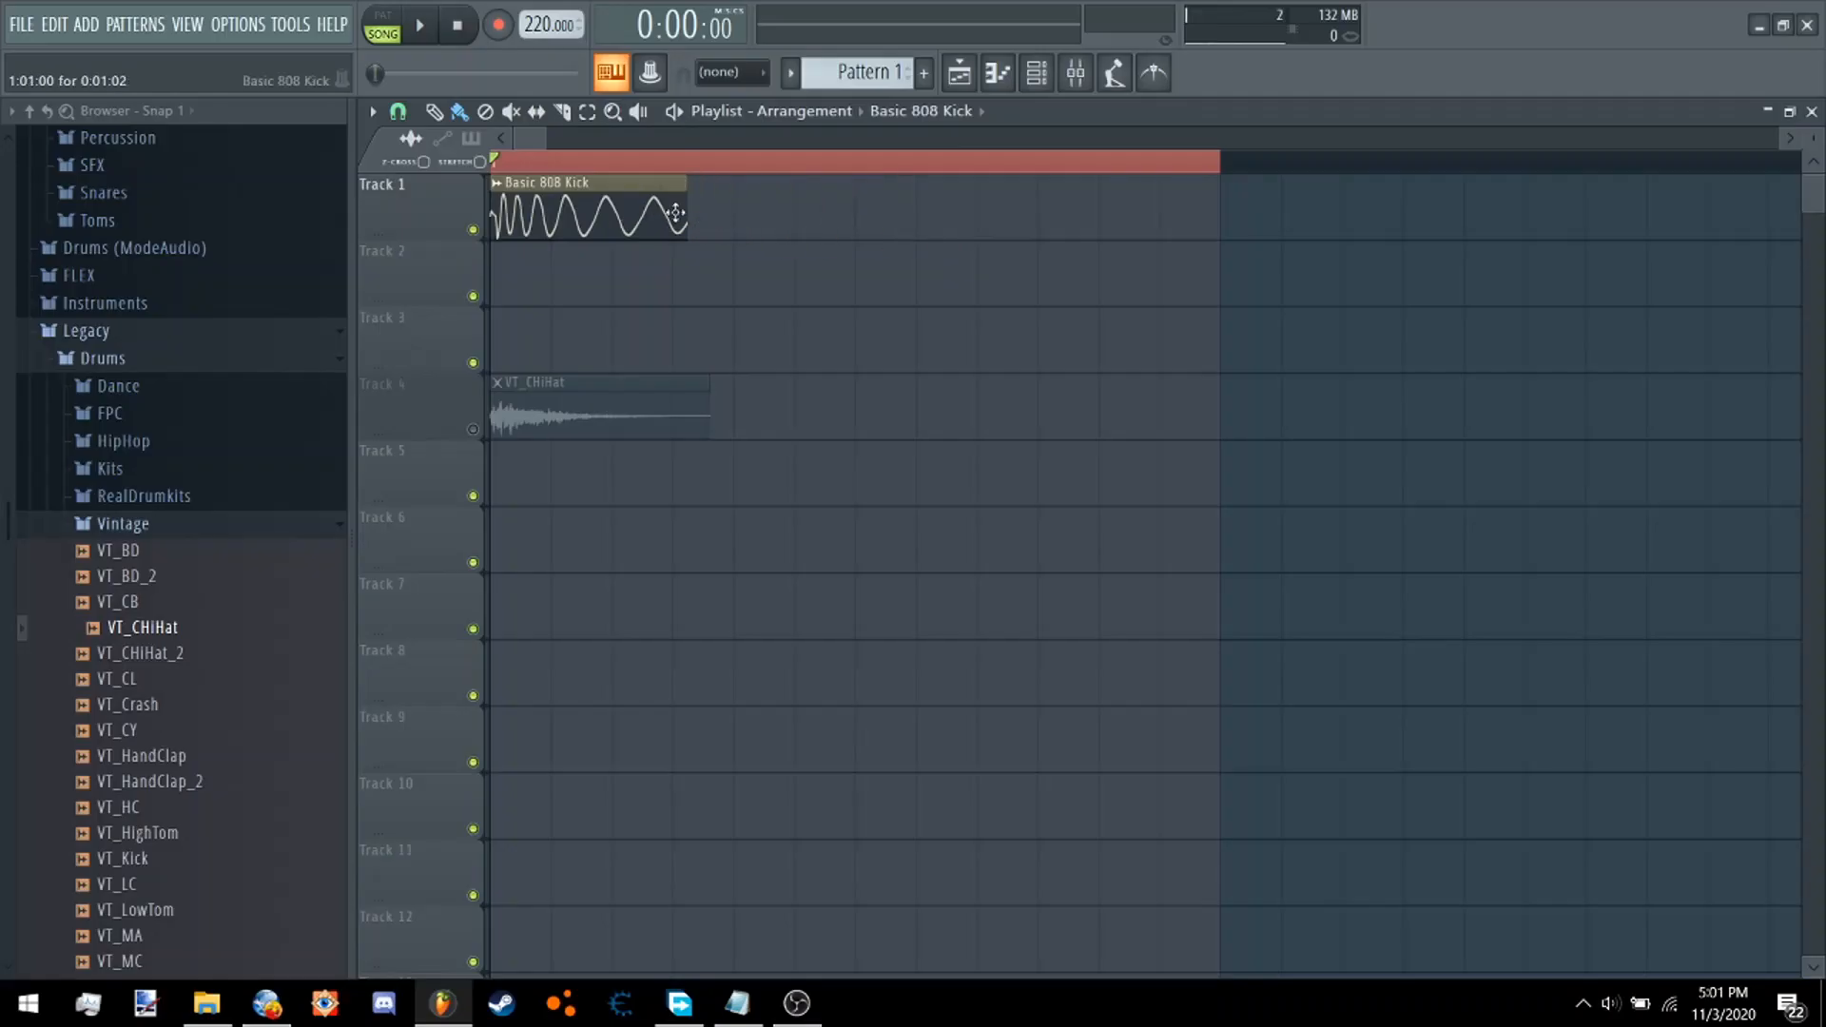
# Shorten the first kick to end at 1:01:16, fill the rest of Track 1's loop region with short kick tail slices, and audition it.
pyautogui.moveTo(670, 213); pyautogui.dragTo(1133, 220)
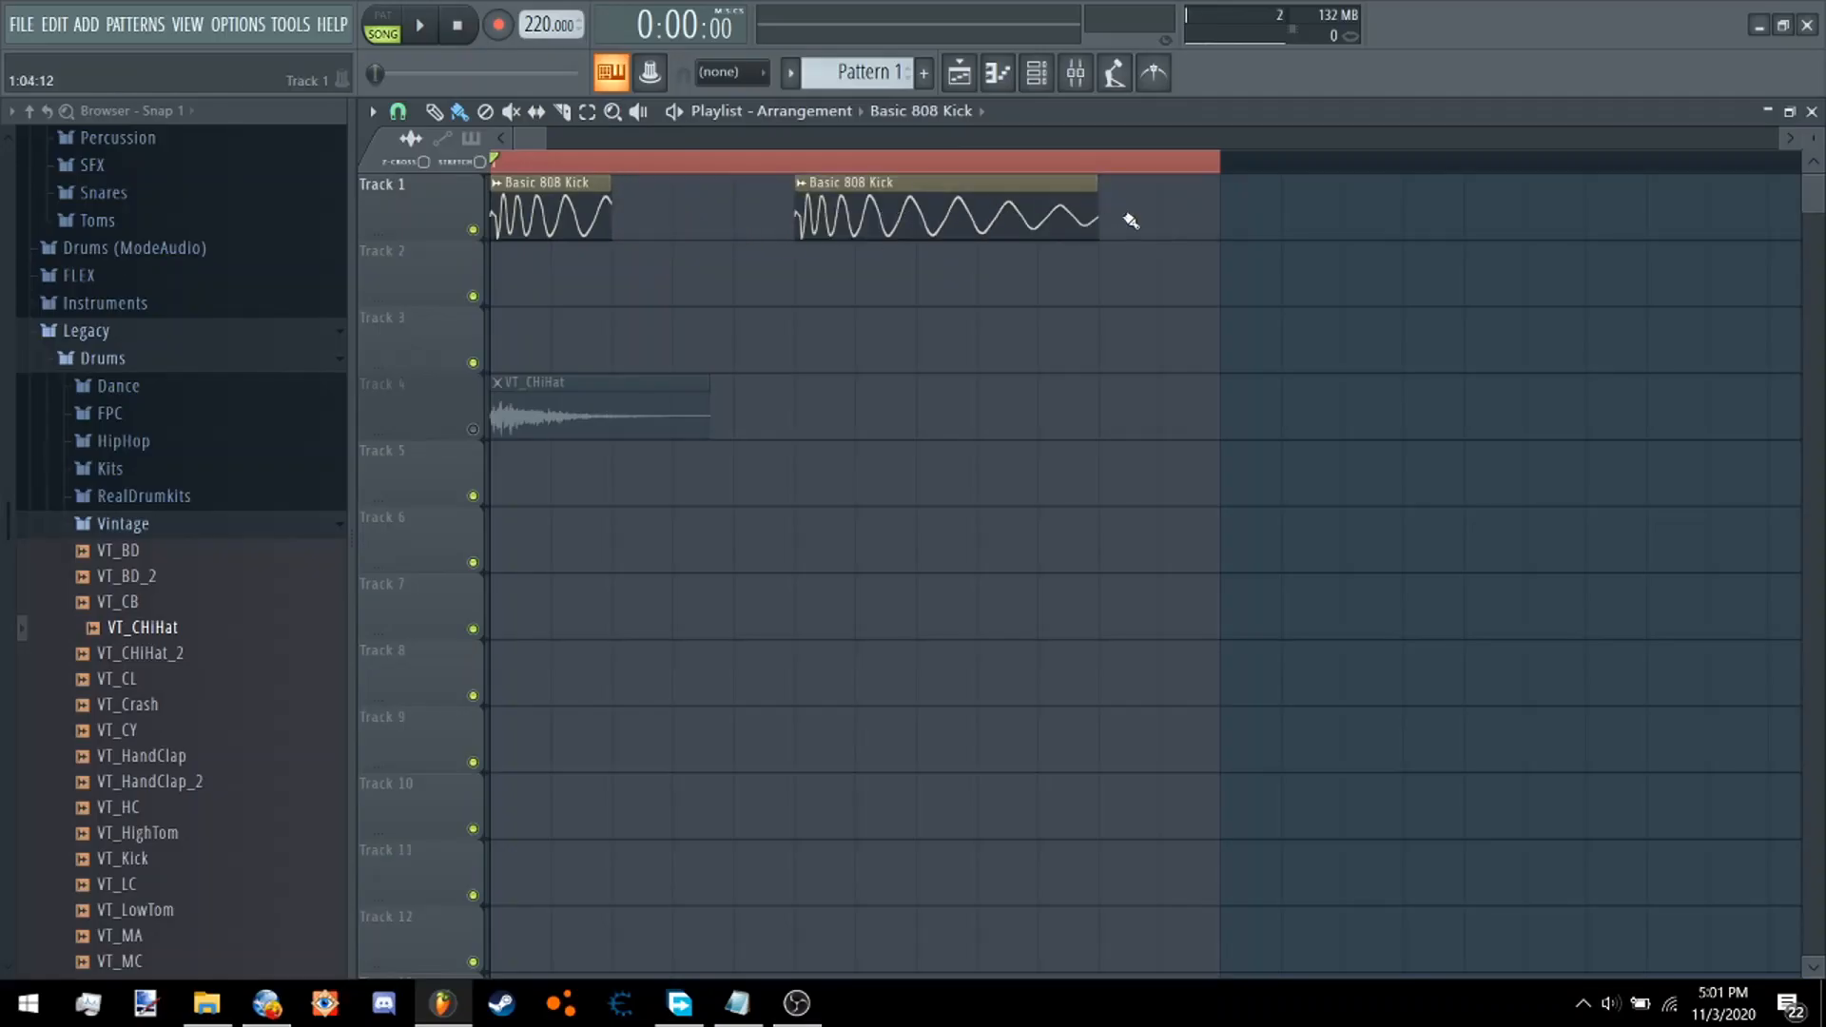
pyautogui.moveTo(798, 203)
pyautogui.mouseDown()
pyautogui.moveTo(1037, 196)
pyautogui.moveTo(658, 213)
pyautogui.moveTo(1189, 217)
pyautogui.mouseUp()
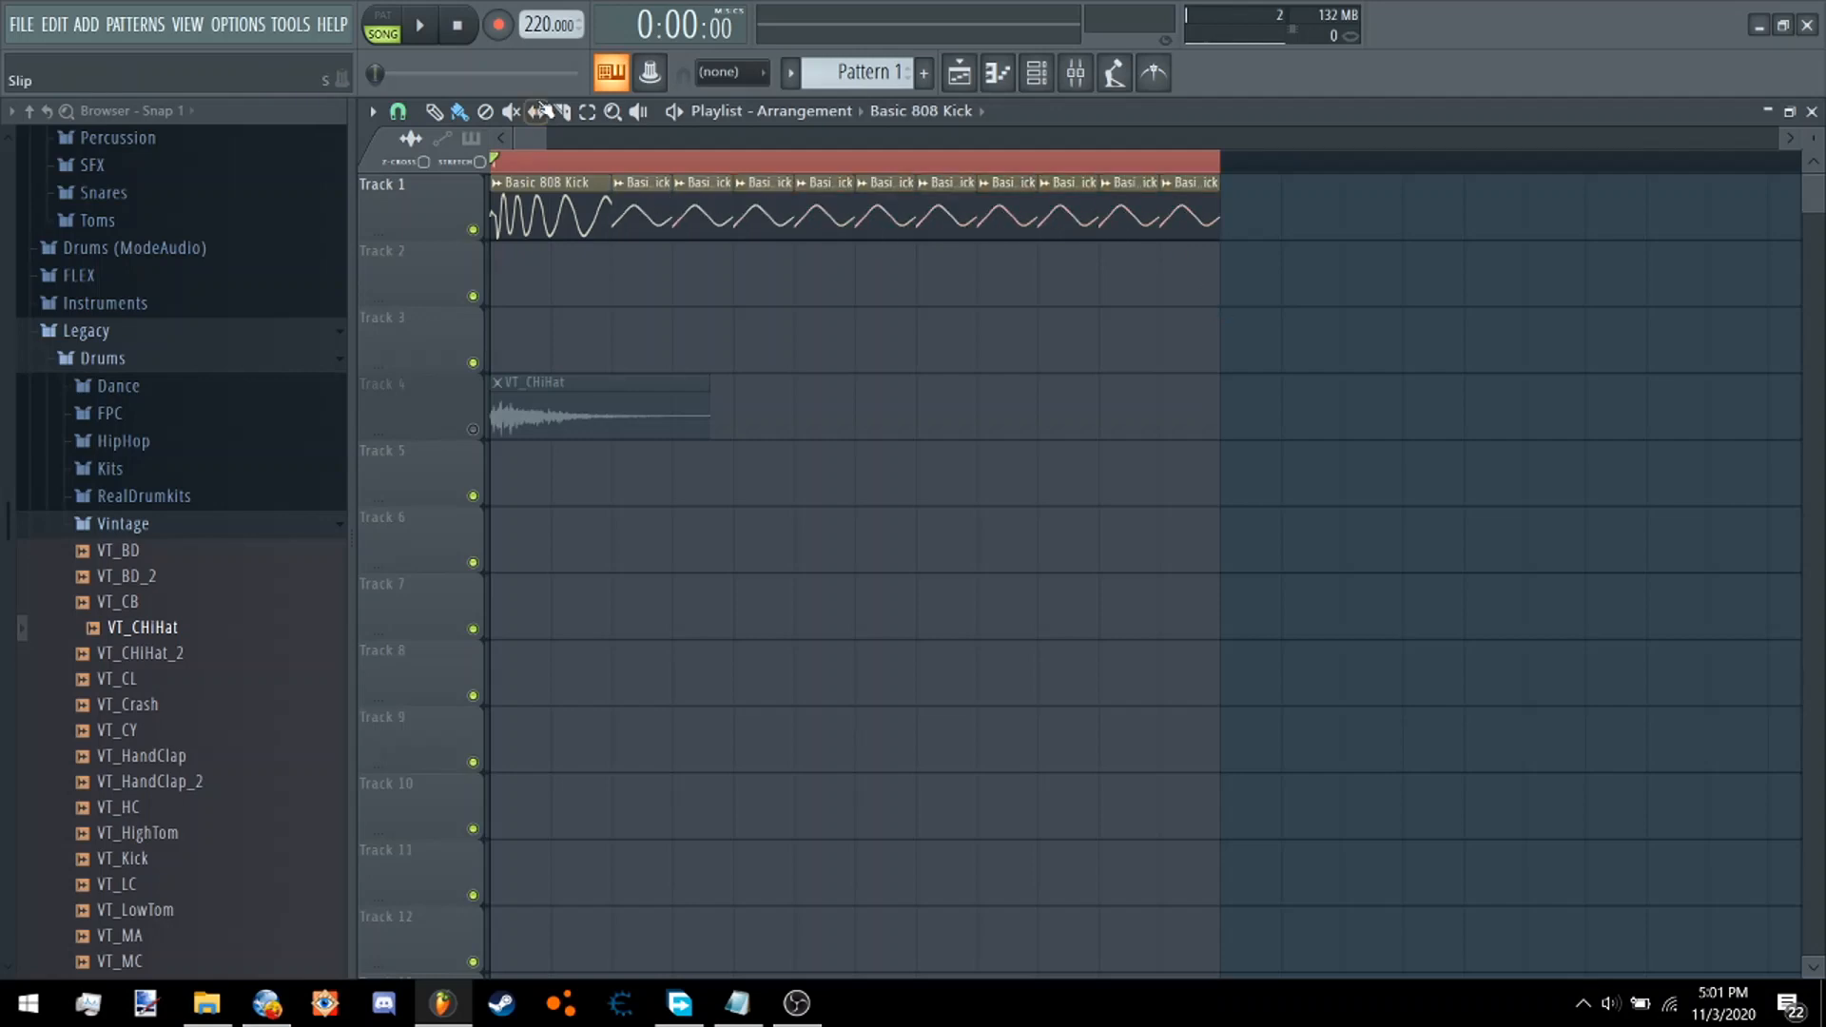
pyautogui.click(428, 29)
pyautogui.click(428, 29)
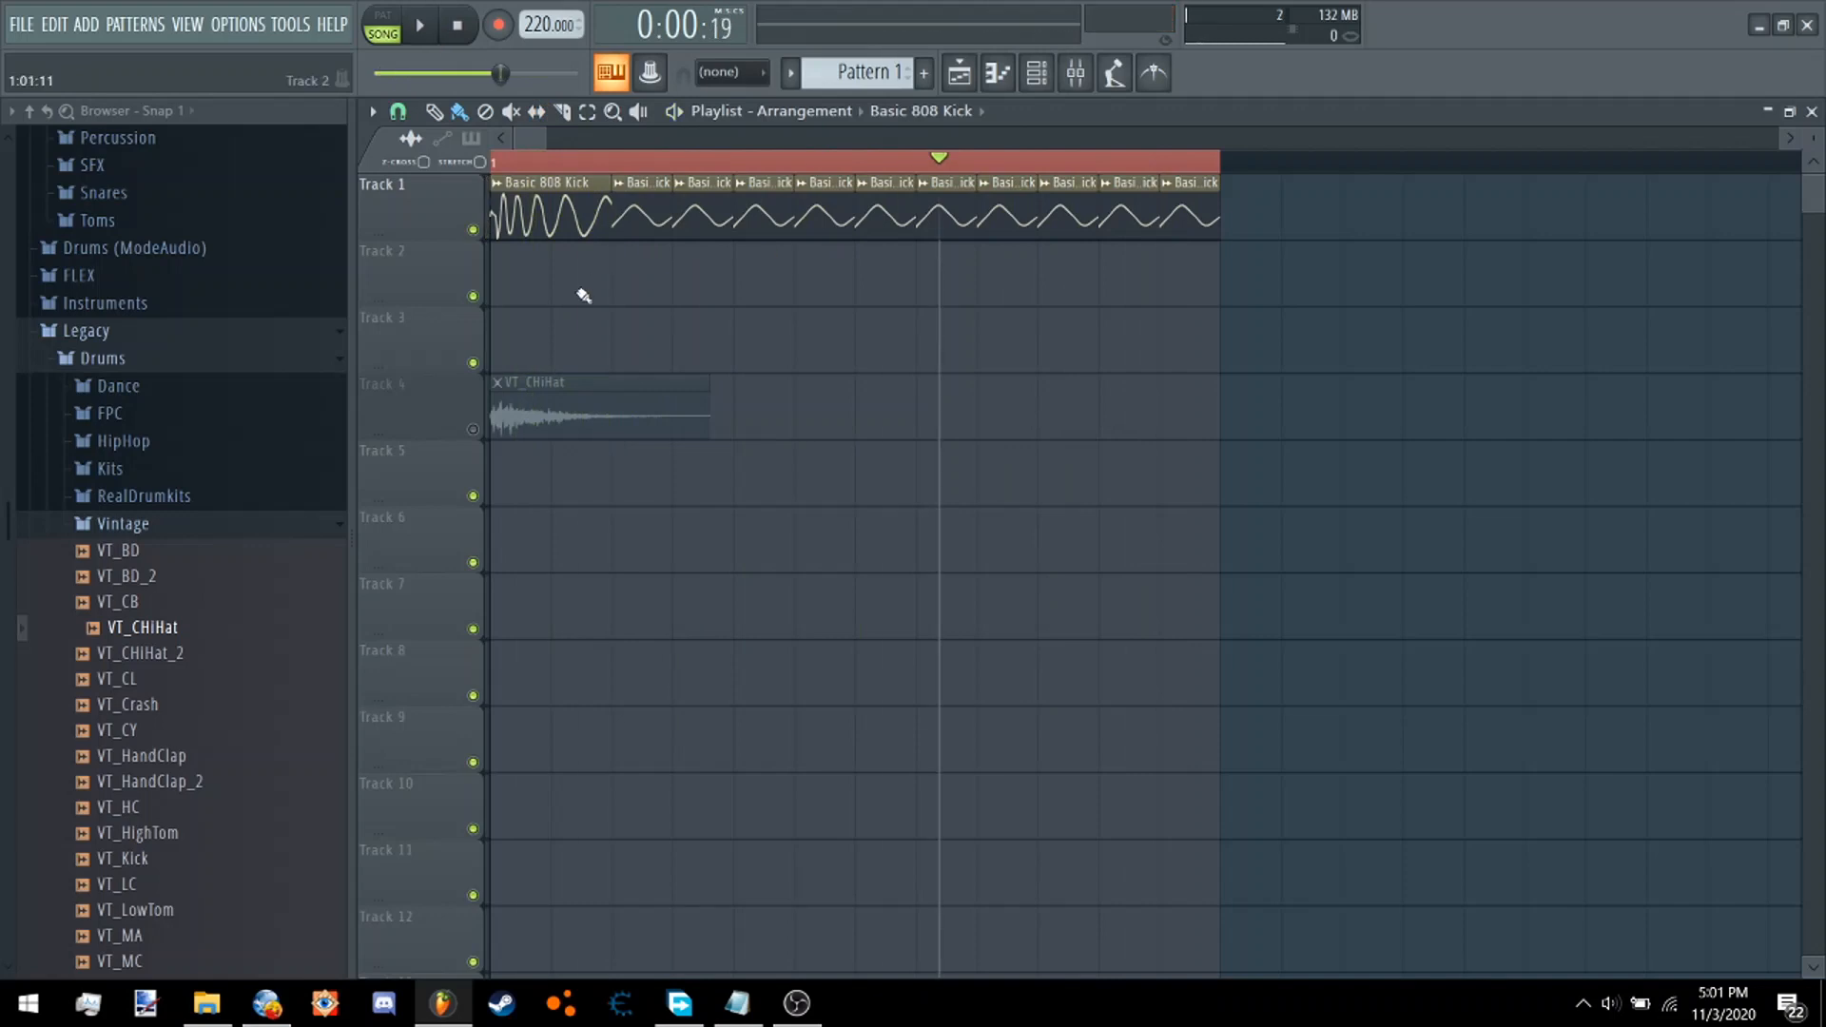
# Open the Basic 808 Kick's mixer insert and load Fruity parametric EQ 2 in its first effect slot.
pyautogui.doubleClick(551, 221)
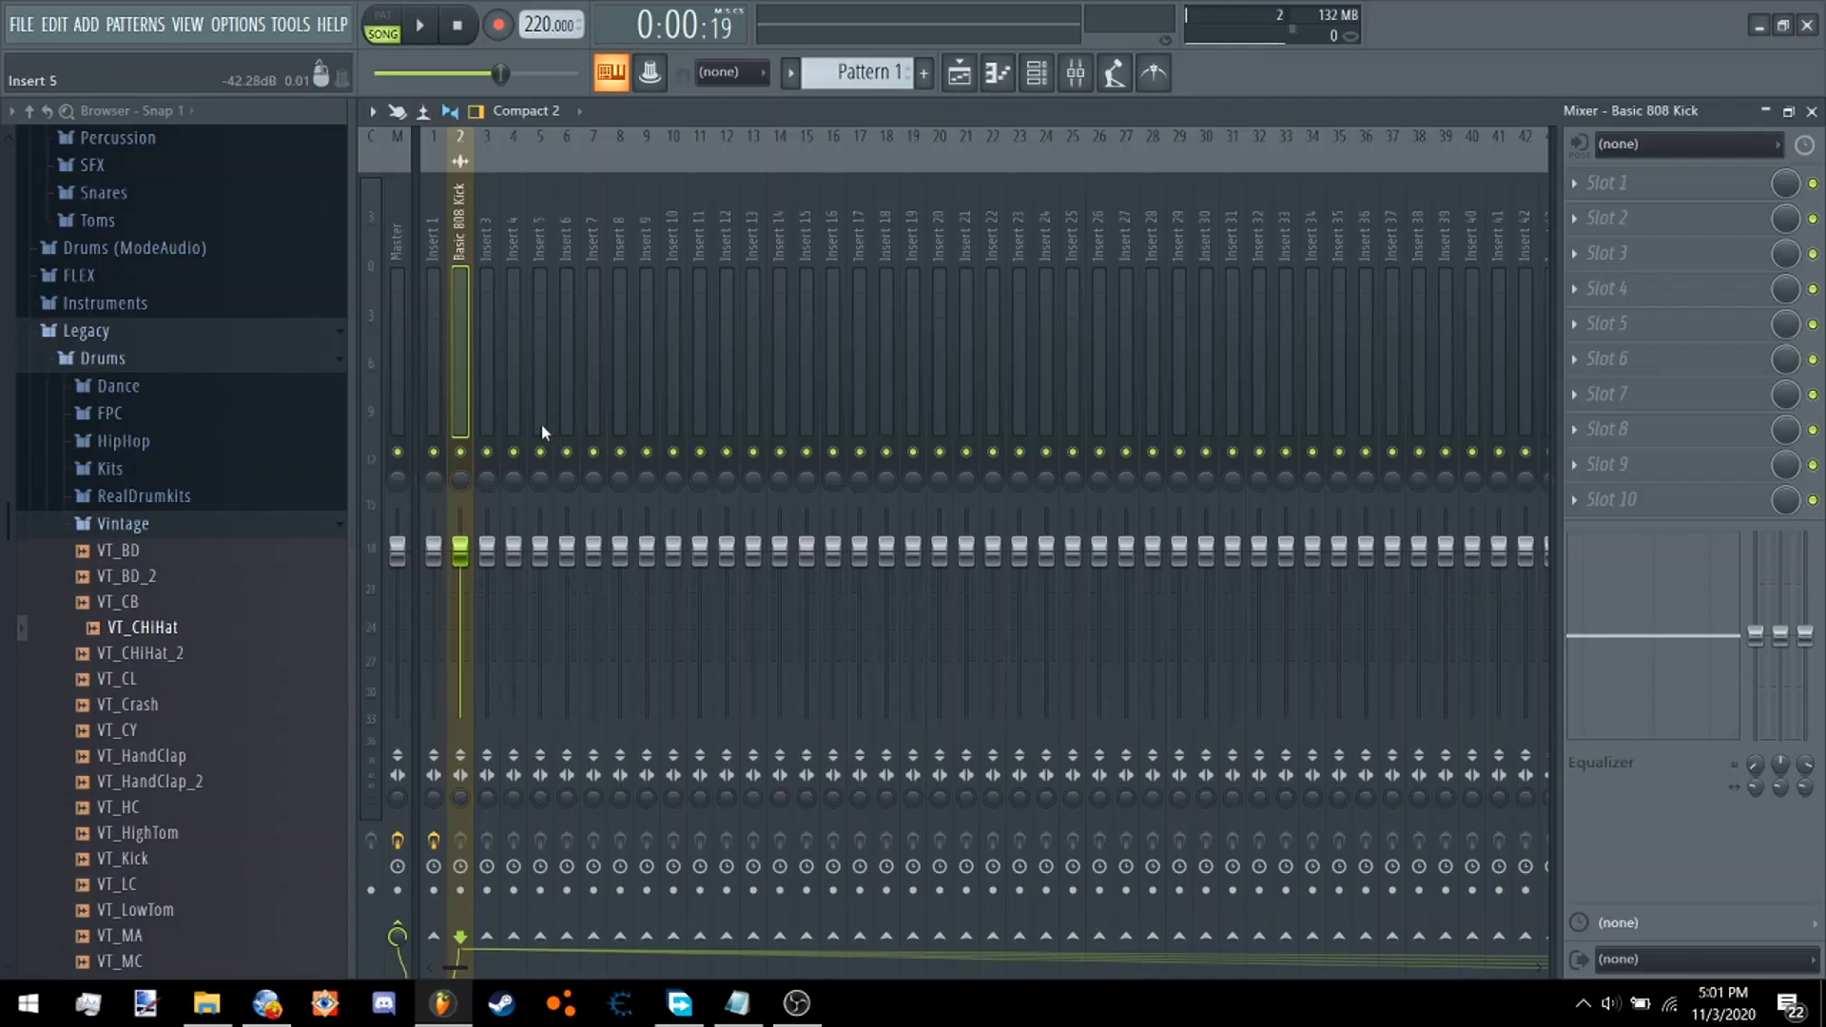
pyautogui.click(1684, 193)
pyautogui.click(1270, 343)
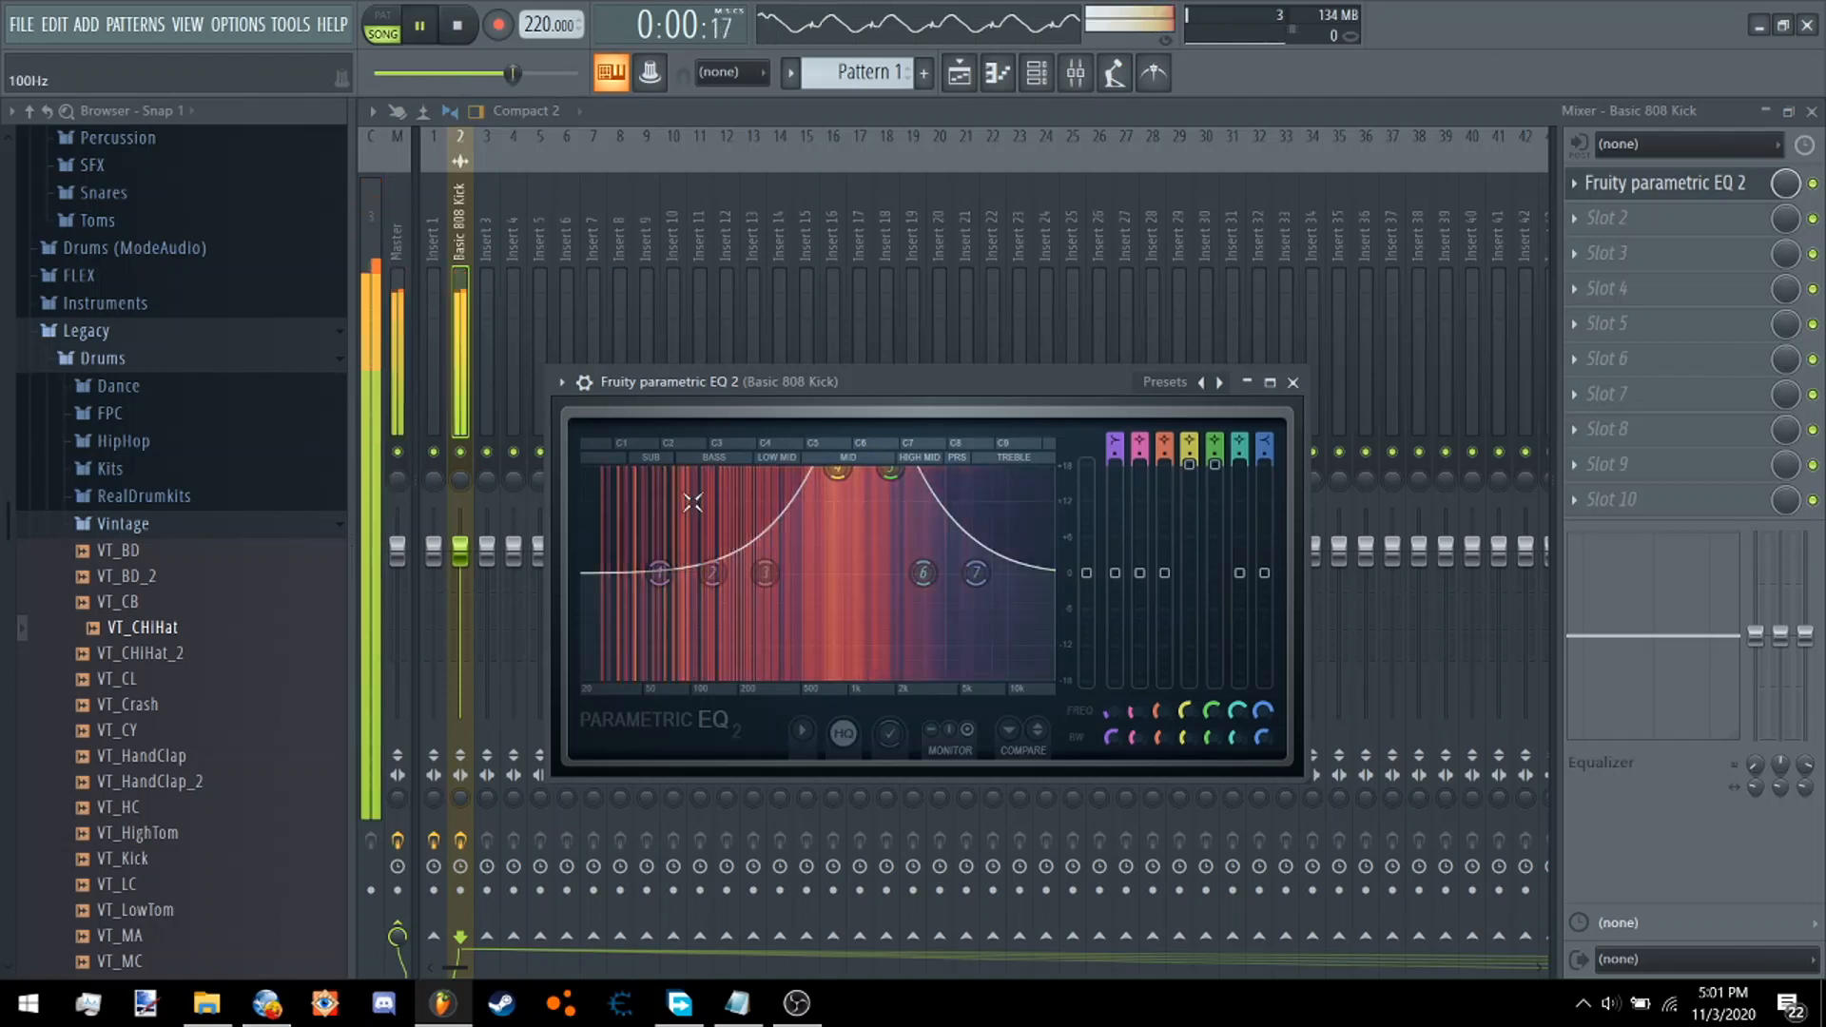
# Boost bands 3 and 6 of the EQ to the maximum in the midrange beside bands 4 and 5, then stop playback.
pyautogui.moveTo(765, 573); pyautogui.dragTo(884, 473)
pyautogui.moveTo(923, 573); pyautogui.dragTo(851, 471)
pyautogui.press('space')
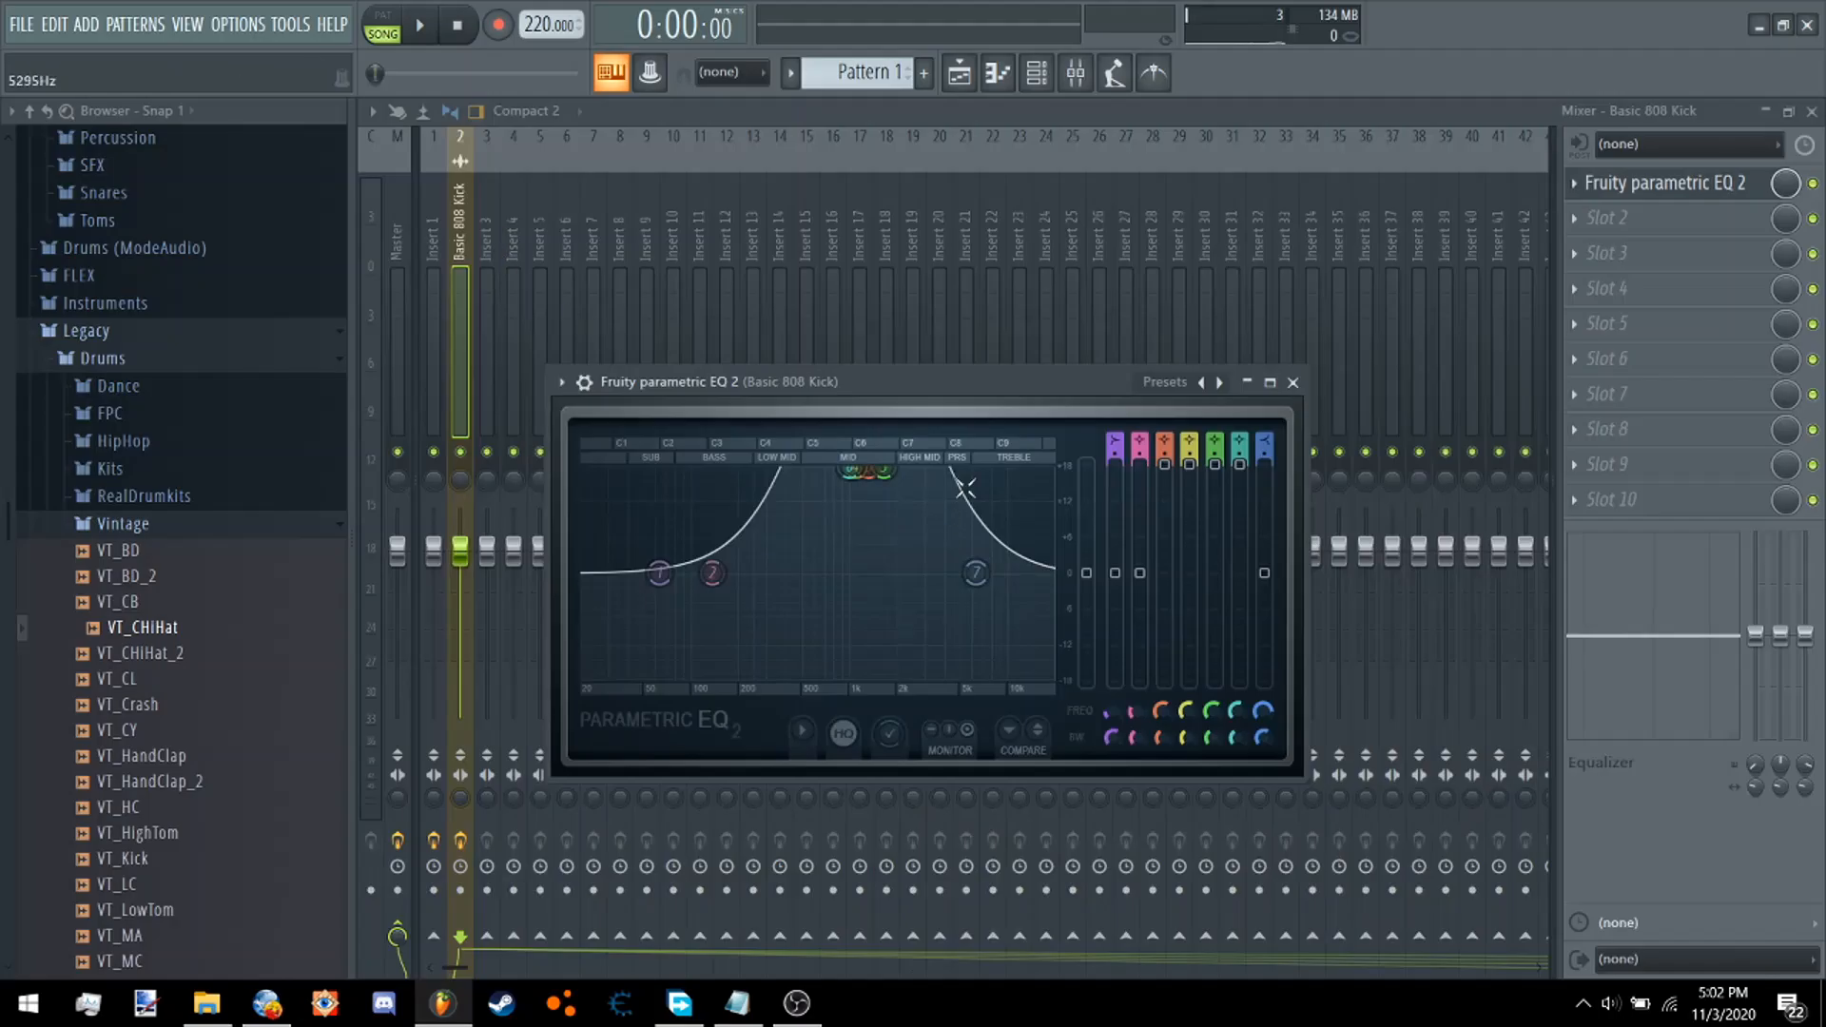
# Load Fruity Fast Dist in slot 2 of the Basic 808 Kick insert and switch its distortion type to B.
pyautogui.click(1605, 217)
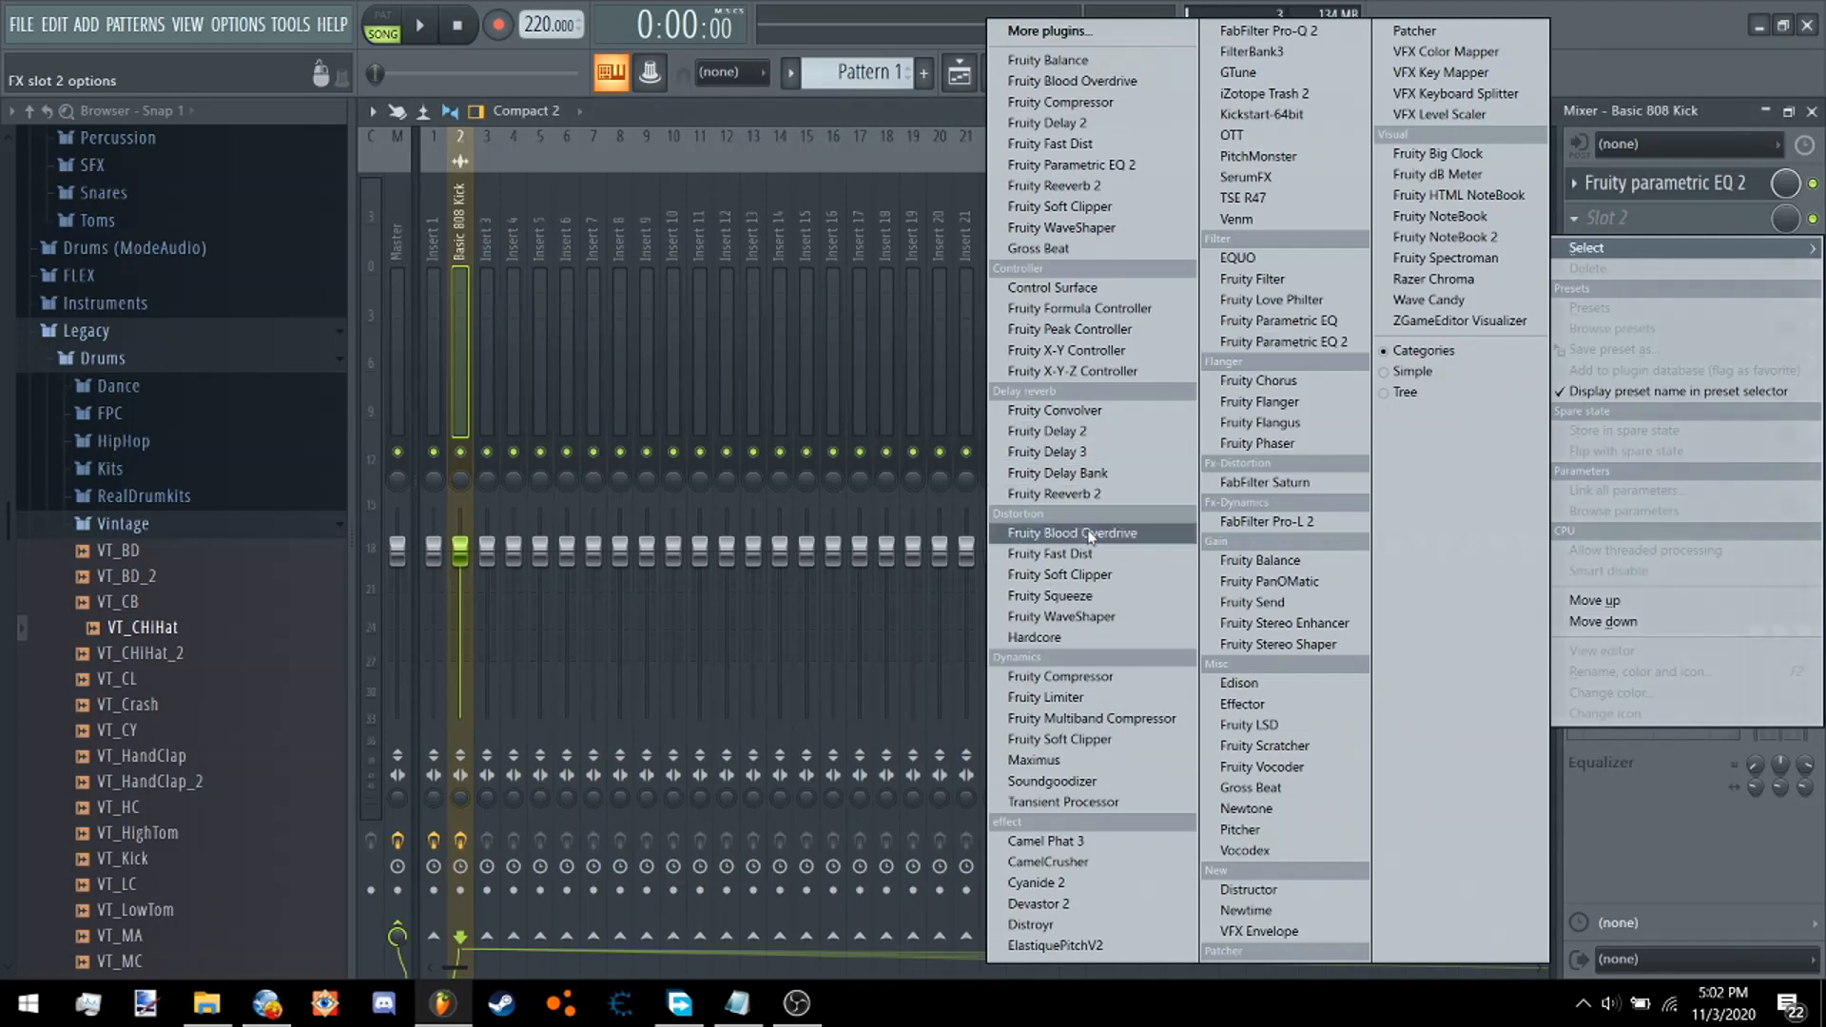
pyautogui.click(1047, 562)
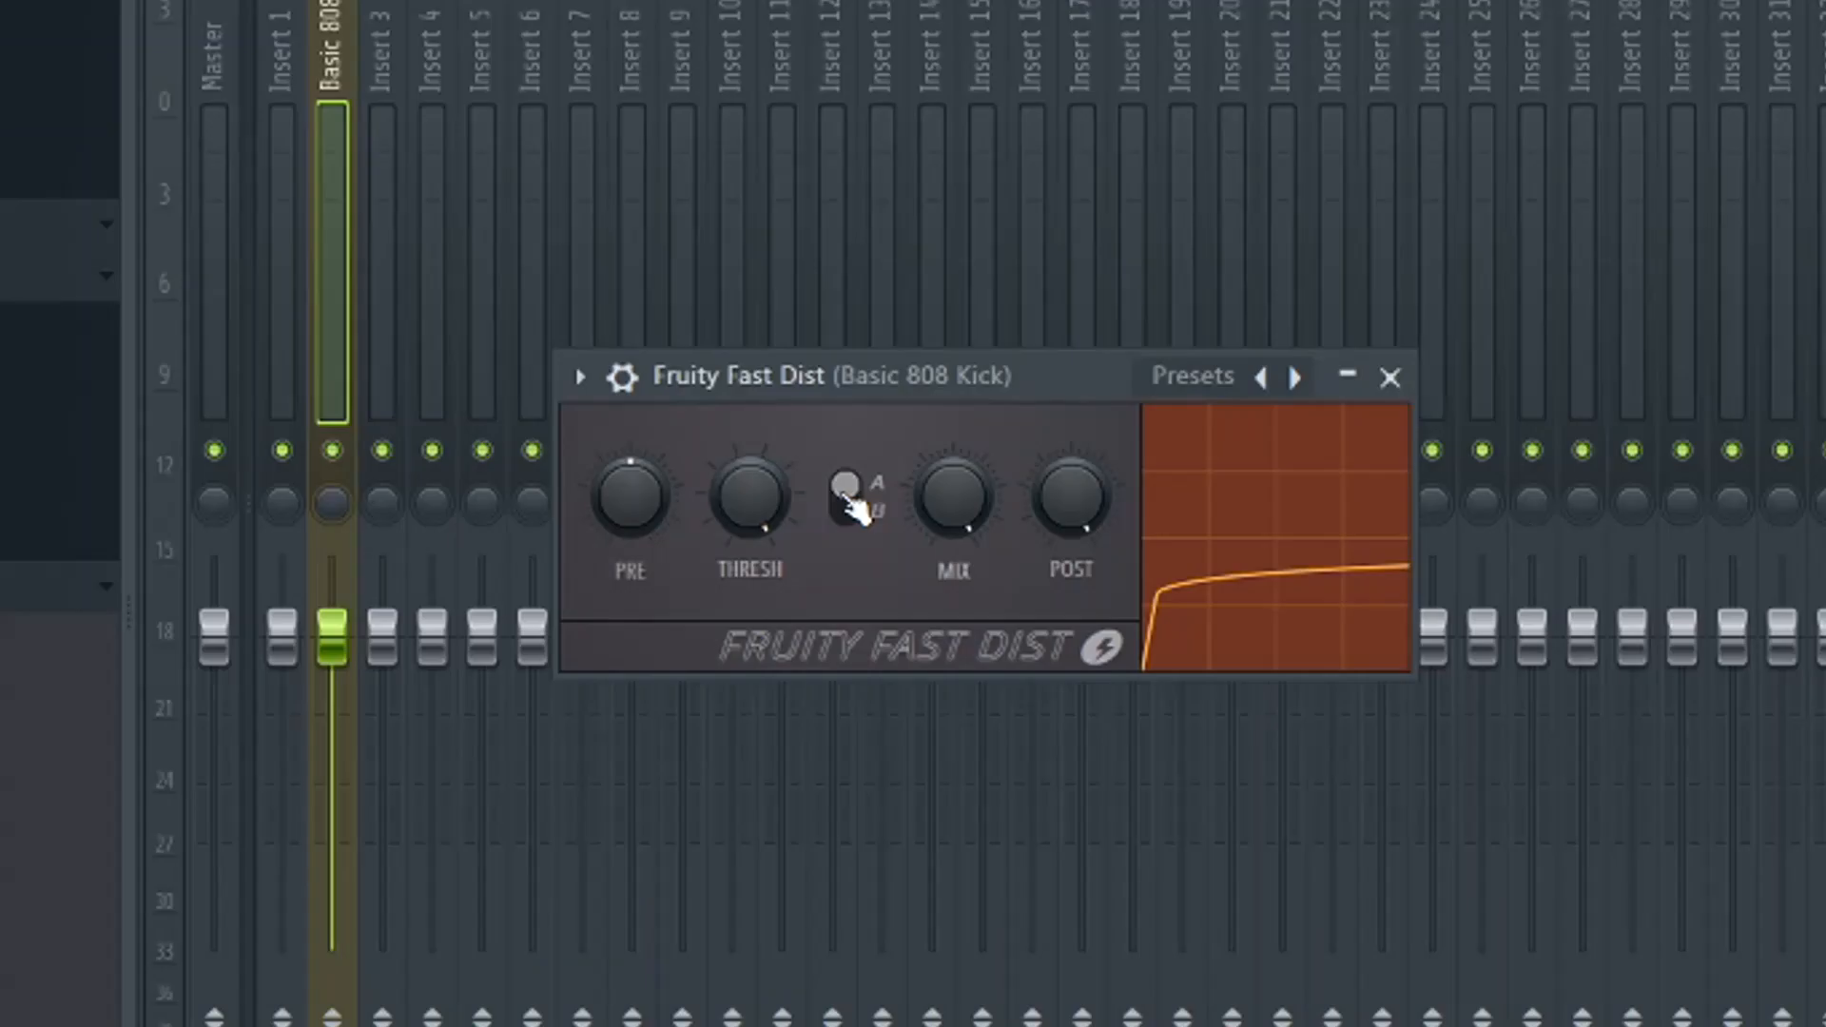
pyautogui.click(733, 474)
pyautogui.click(733, 474)
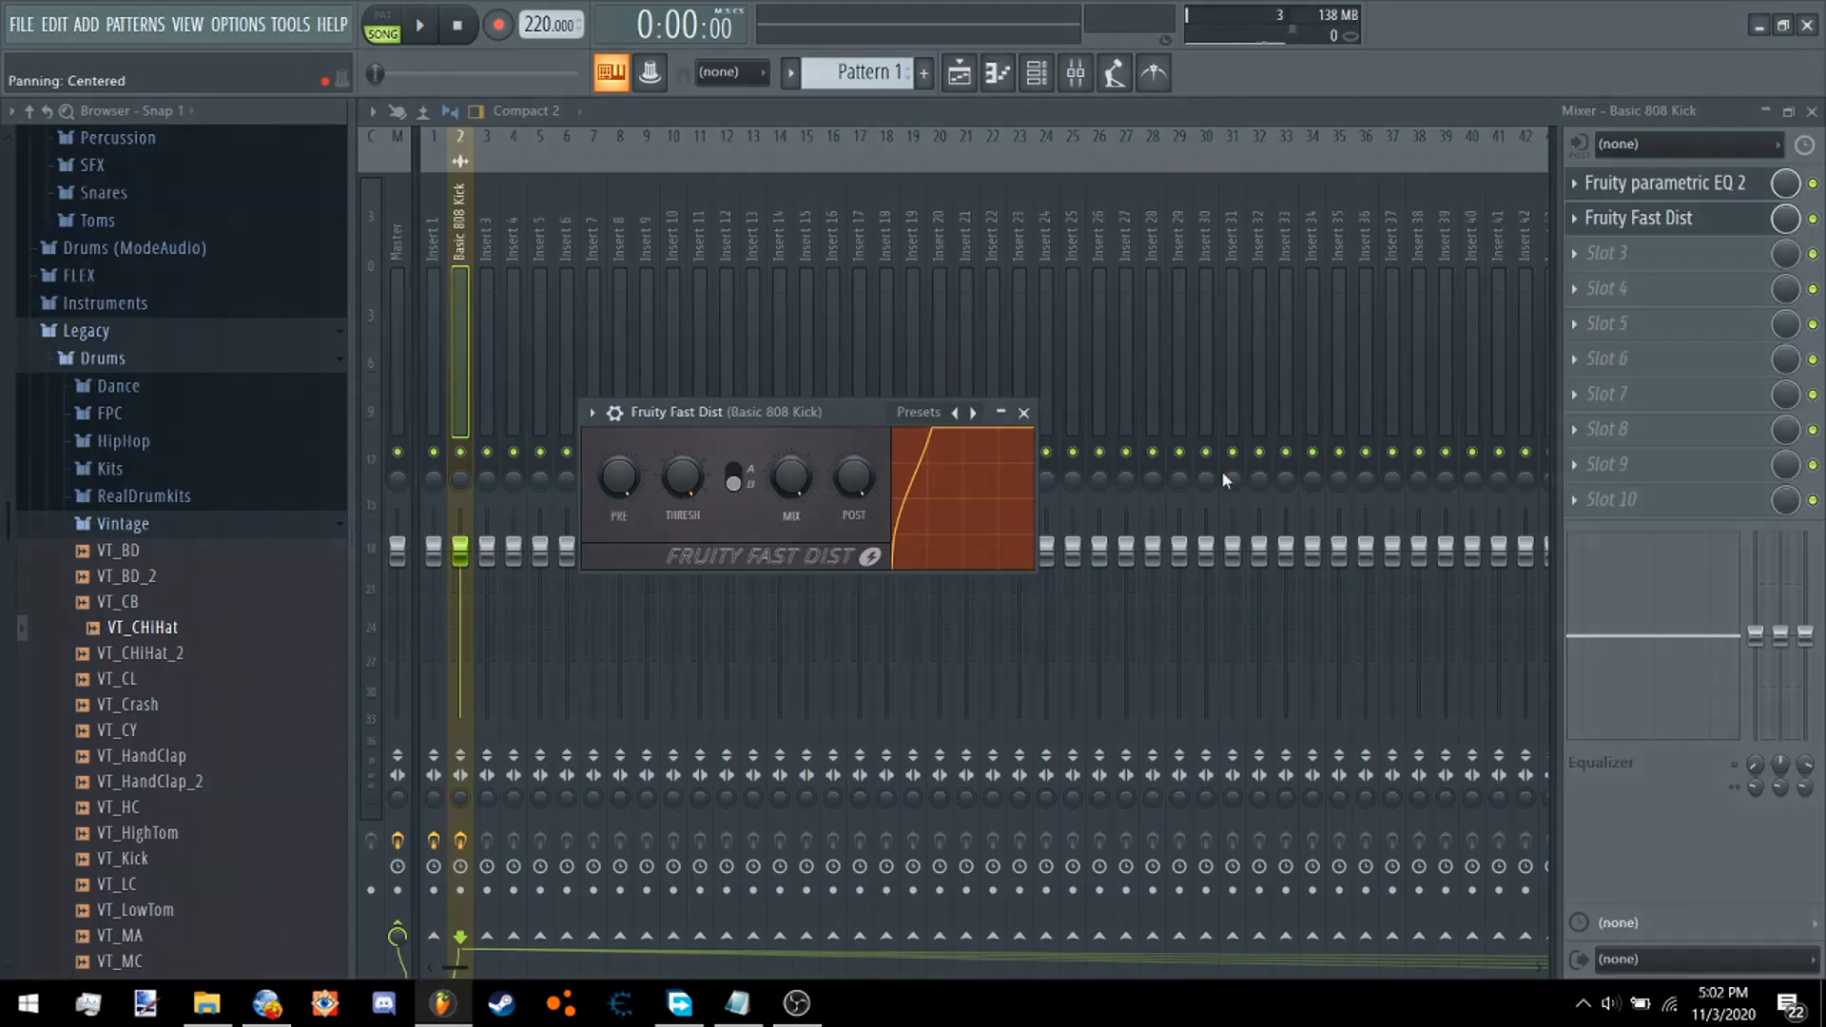
# Add a Fruity parametric EQ 2 in slot 3, boost bands 3, 4 and 5 to 18 dB in the midrange, and audition the kick.
pyautogui.click(1608, 253)
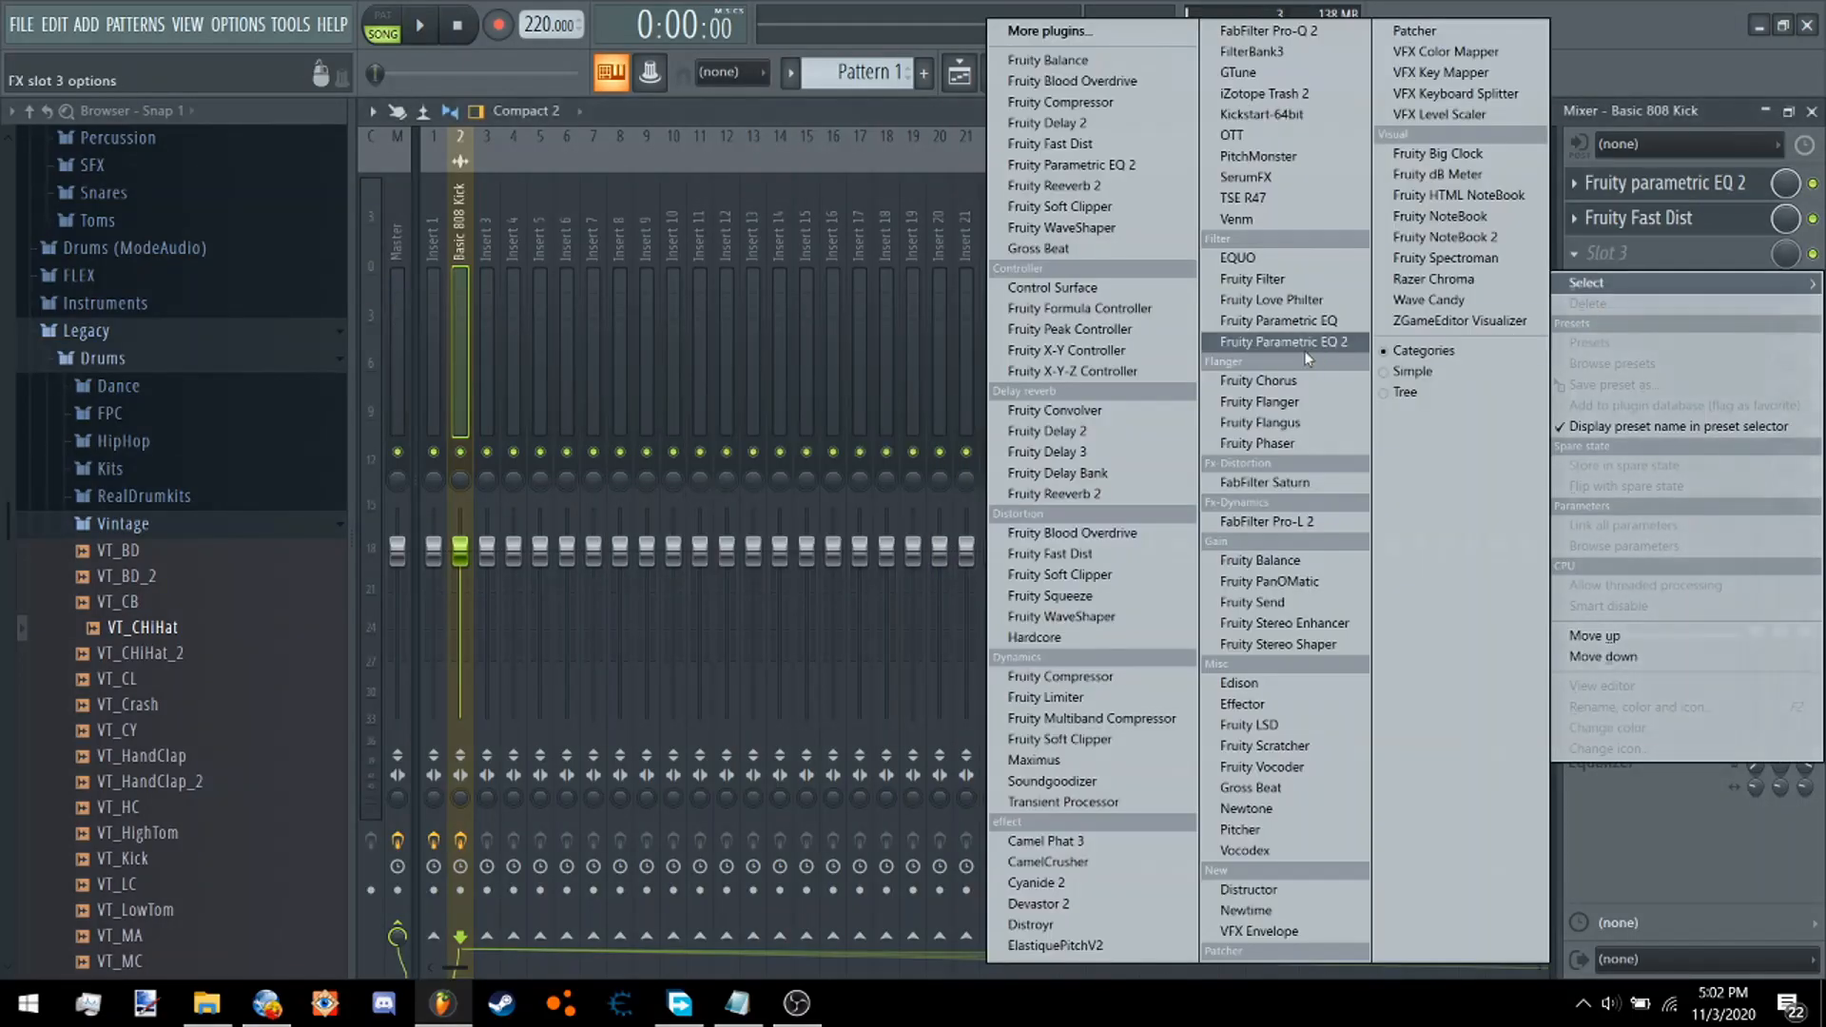
pyautogui.click(1274, 341)
pyautogui.moveTo(687, 395); pyautogui.dragTo(663, 288)
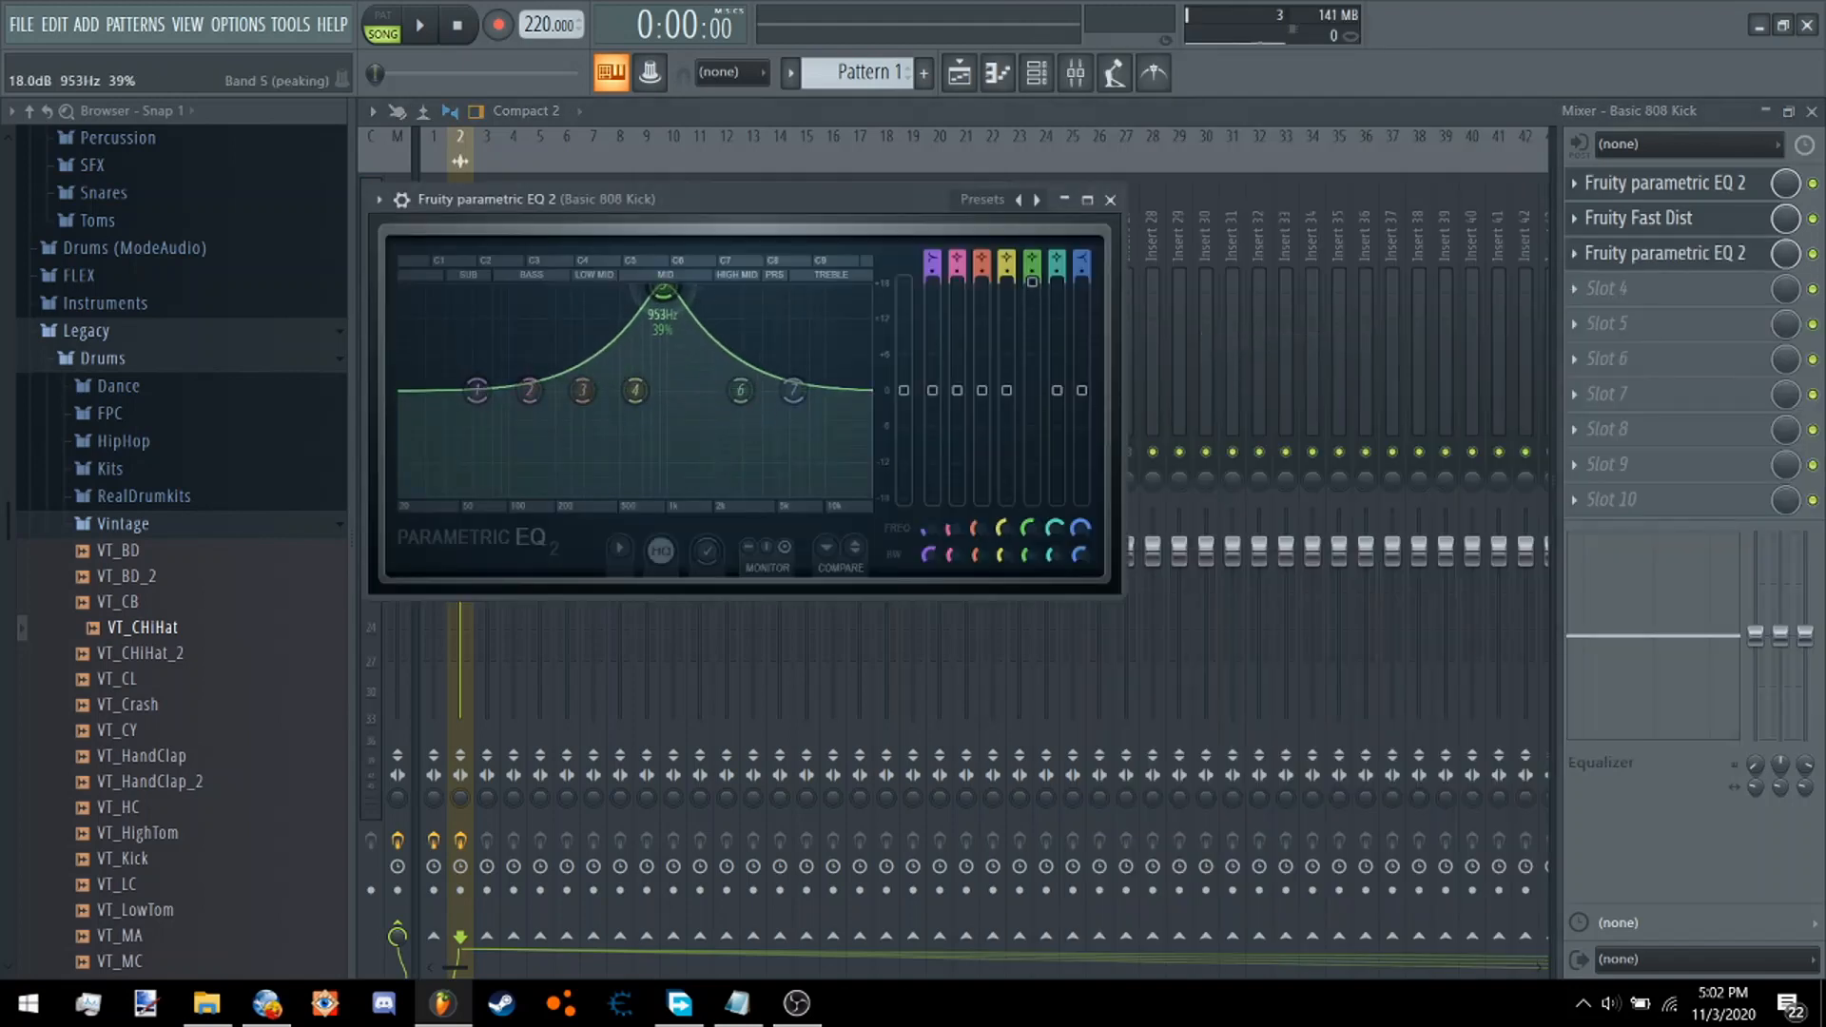
pyautogui.moveTo(636, 390); pyautogui.dragTo(613, 287)
pyautogui.press('space')
pyautogui.moveTo(582, 390); pyautogui.dragTo(701, 287)
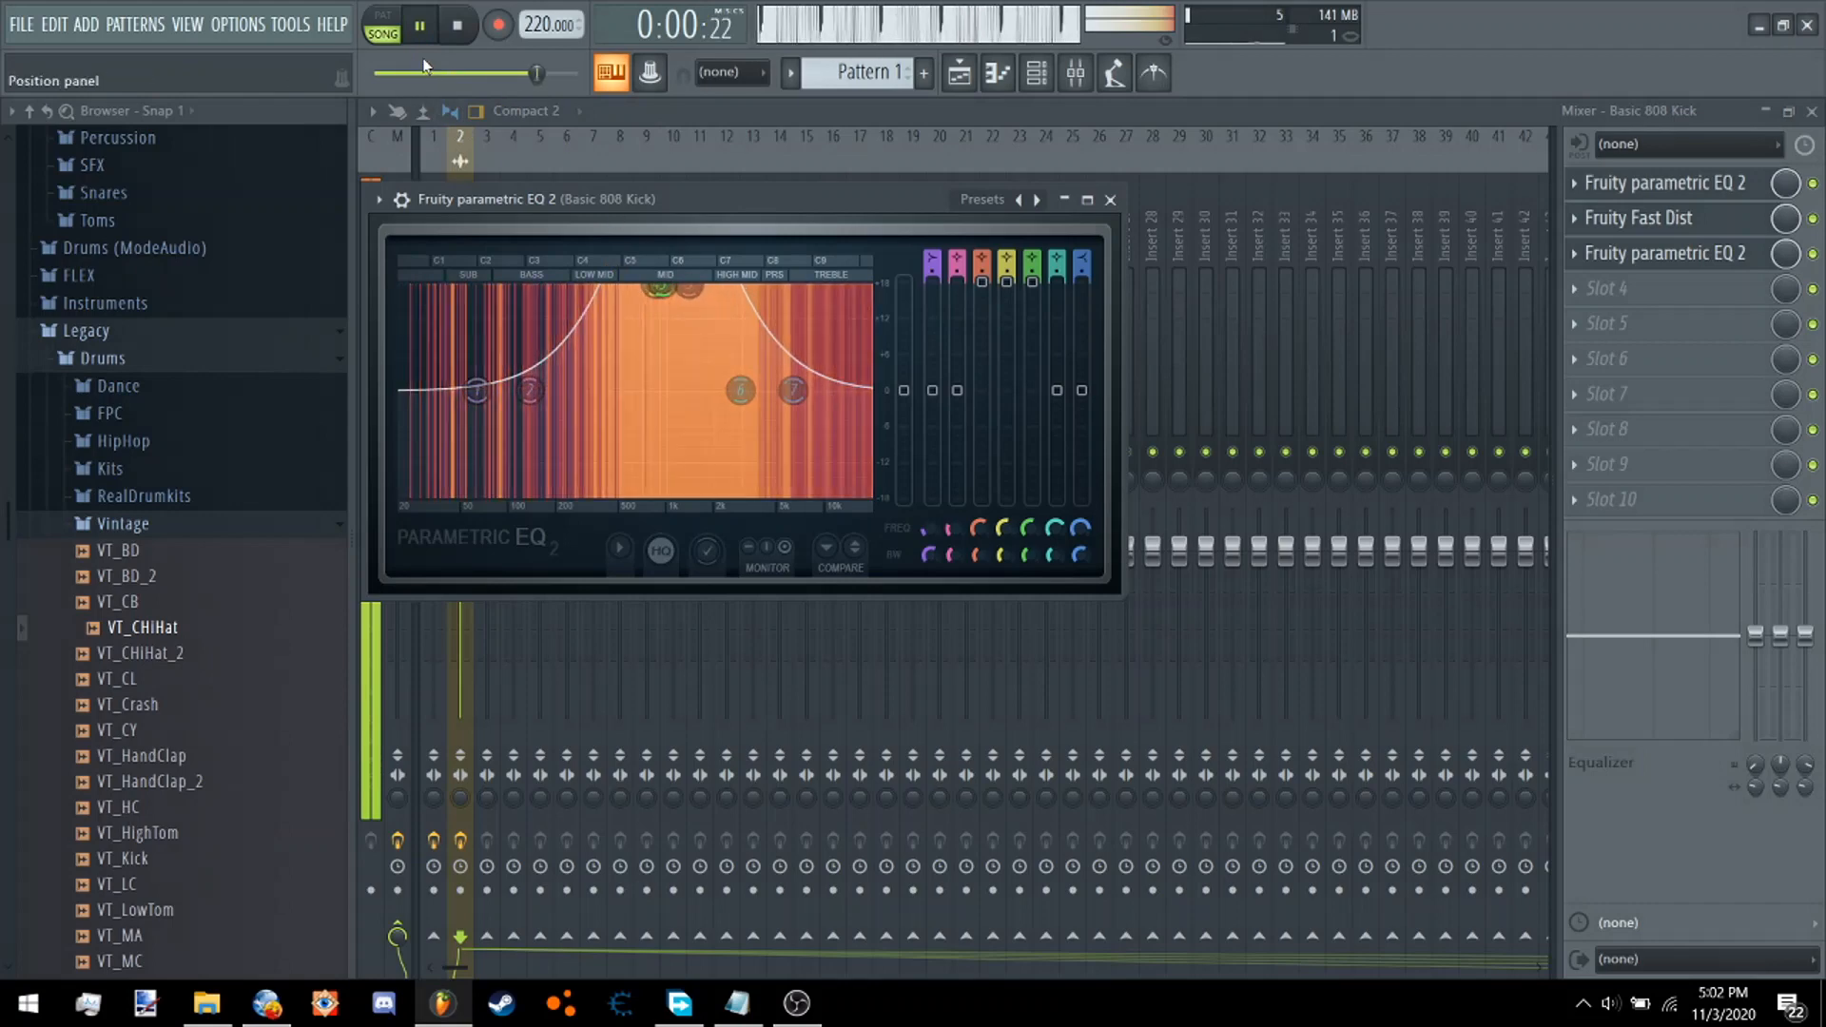
pyautogui.press('space')
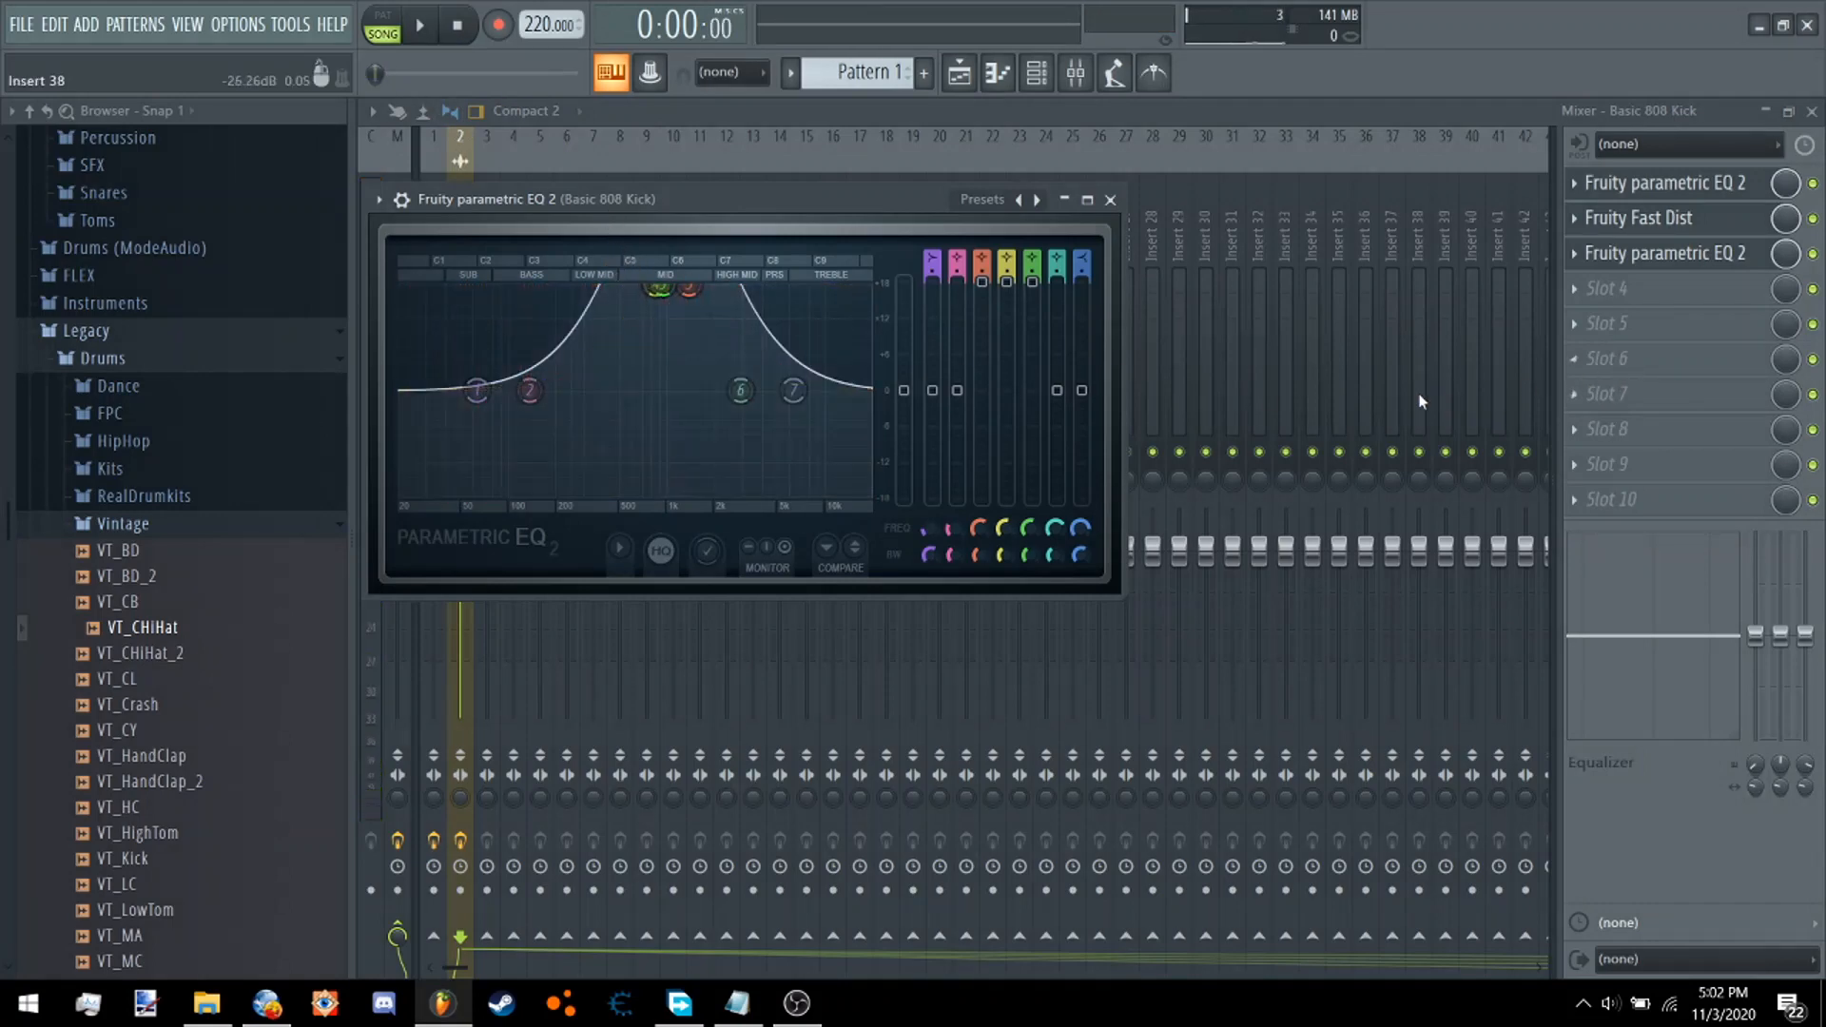
# Load Fruity WaveShaper in slot 4, pull its curve's middle point to the upper-left extreme, and audition the distorted kick.
pyautogui.click(1644, 308)
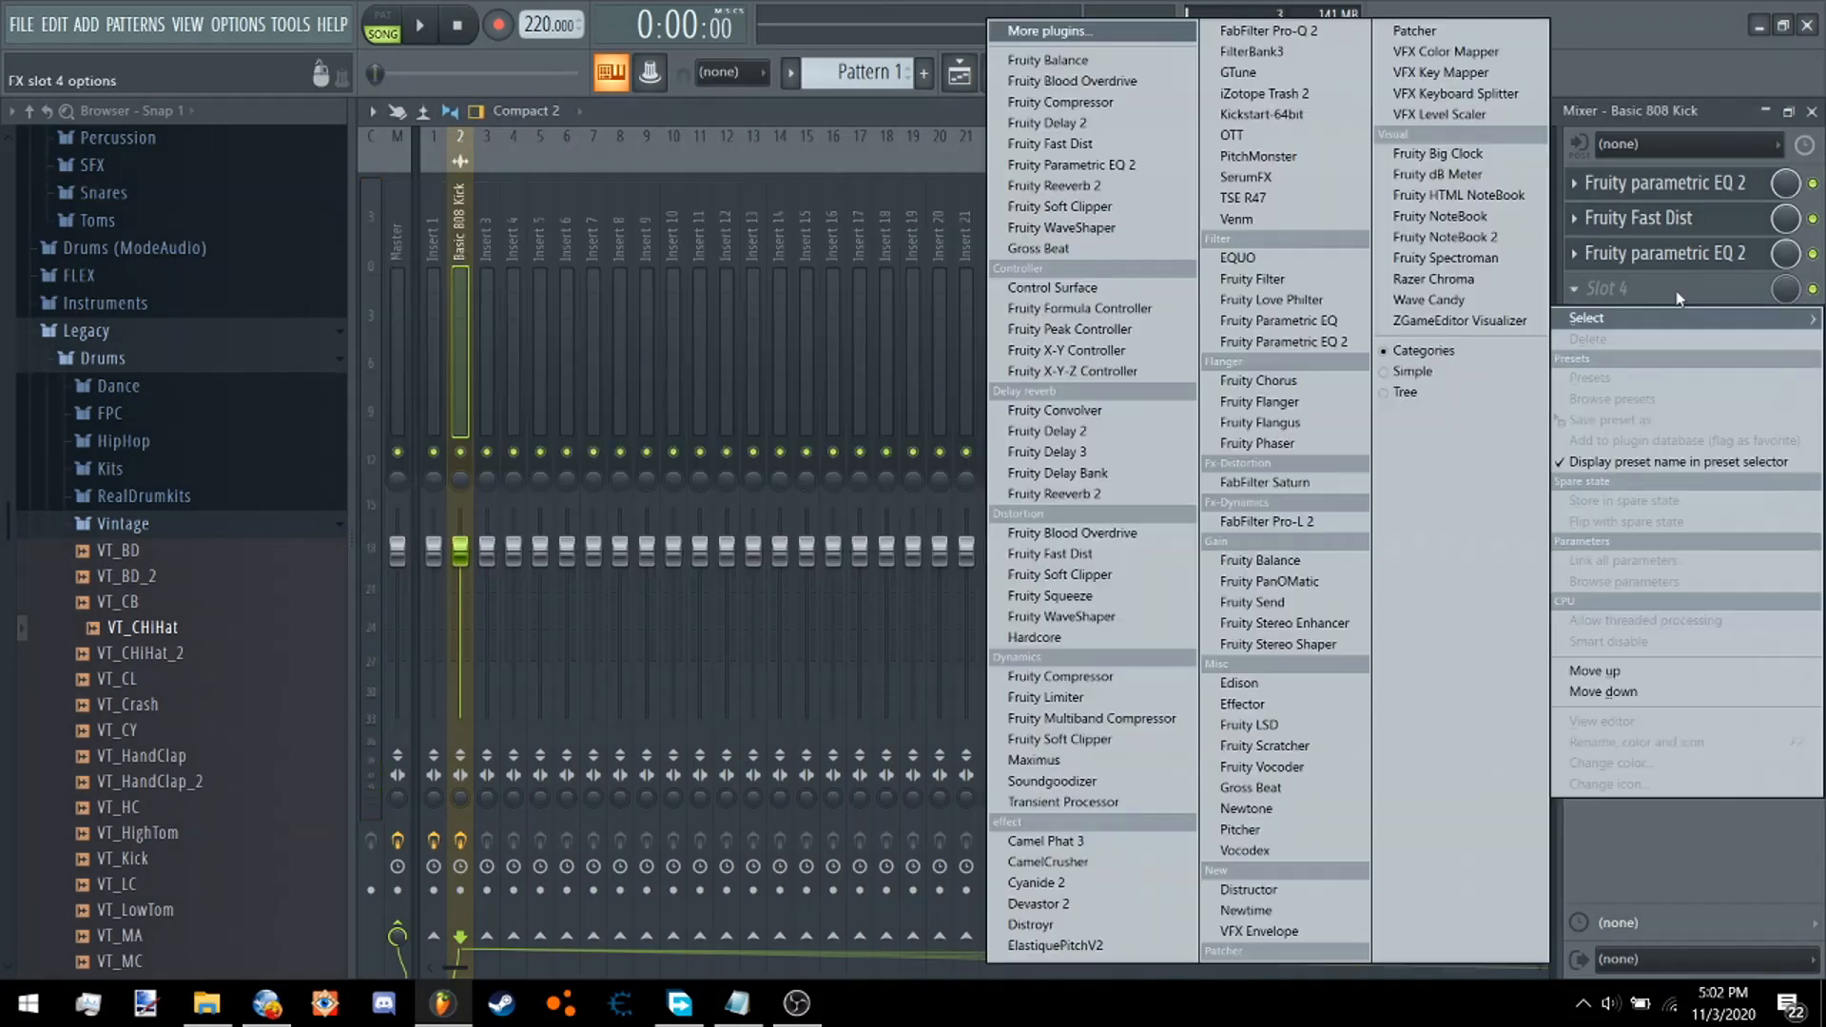
pyautogui.click(1134, 619)
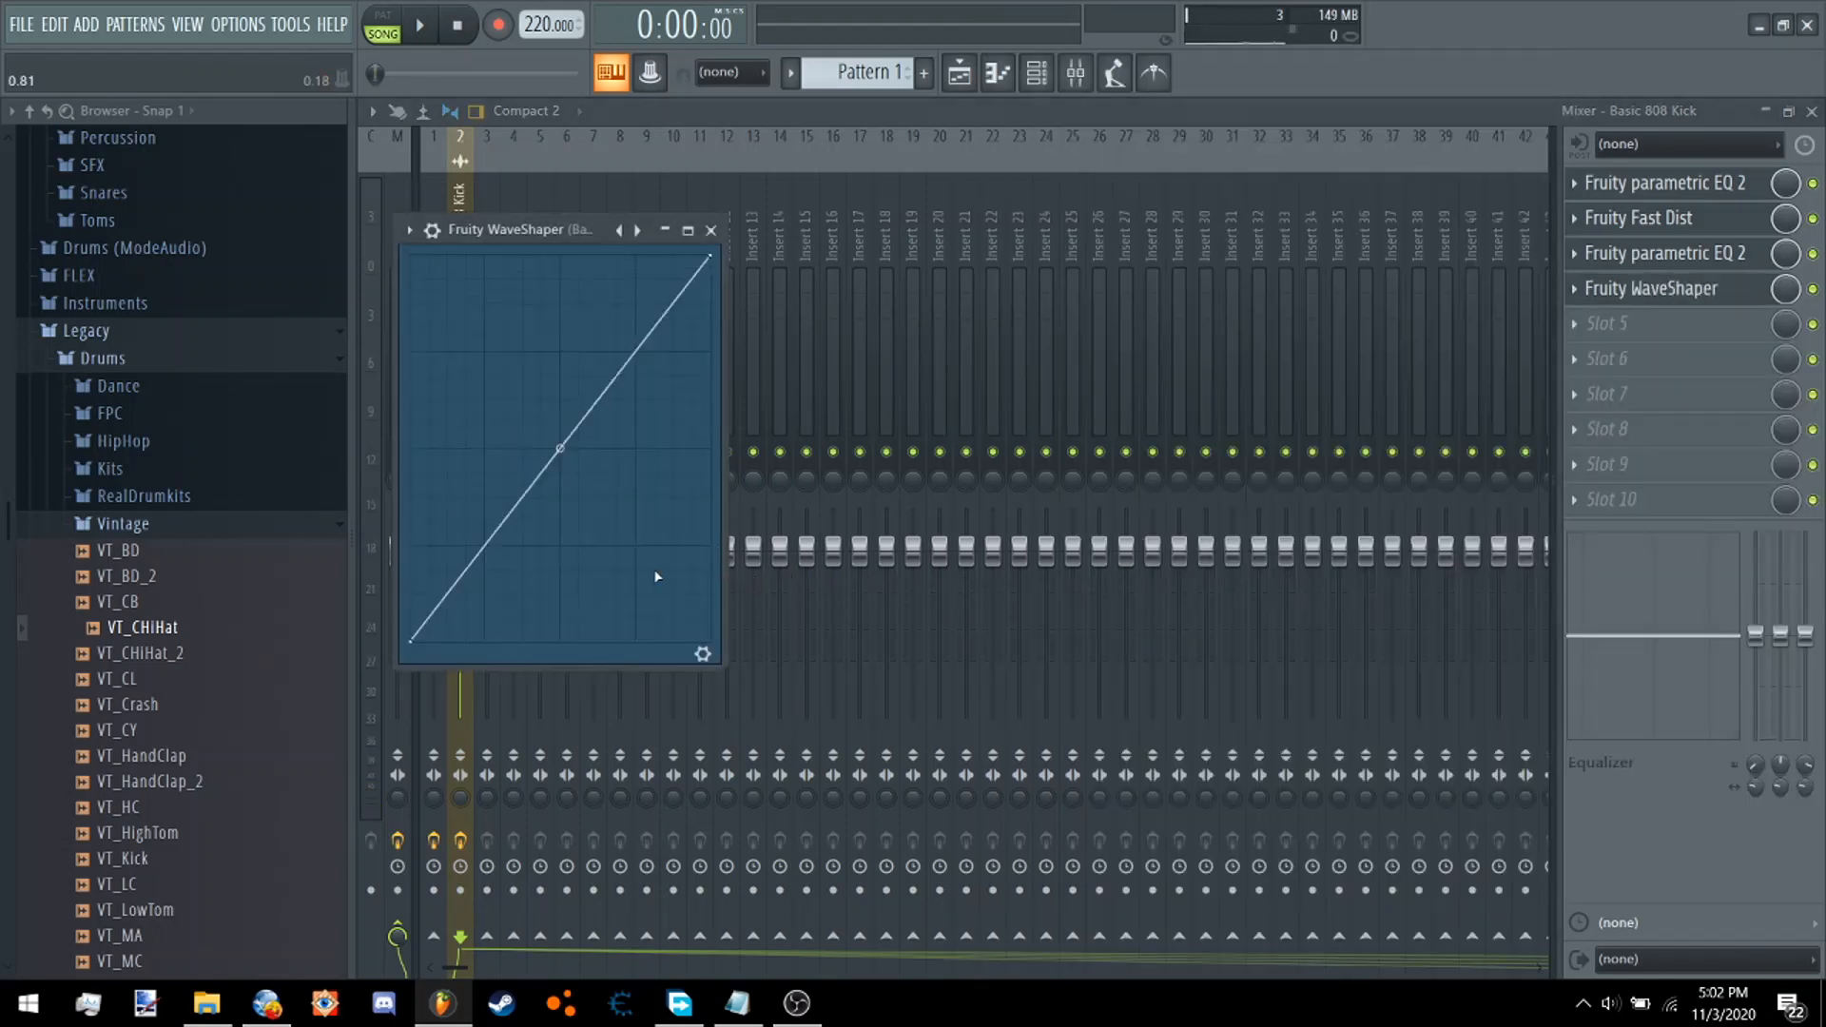
pyautogui.moveTo(656, 575); pyautogui.dragTo(21, 5)
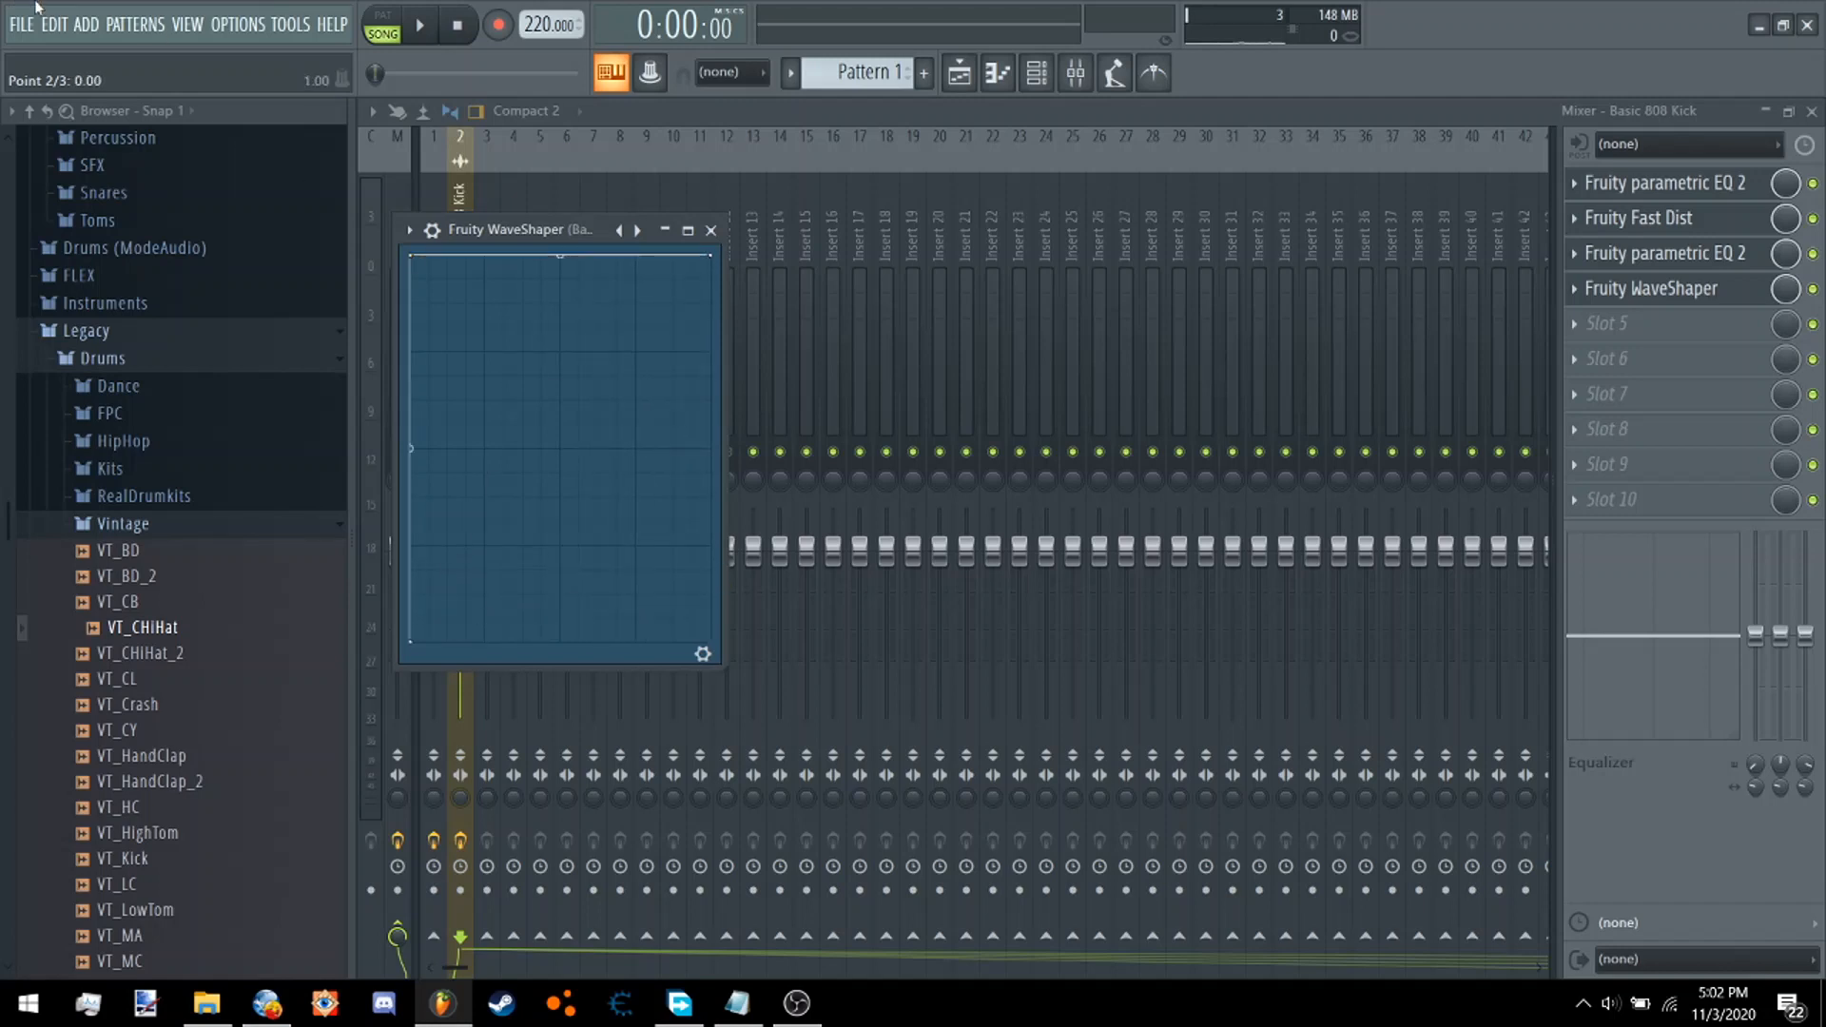
pyautogui.click(419, 32)
pyautogui.click(419, 32)
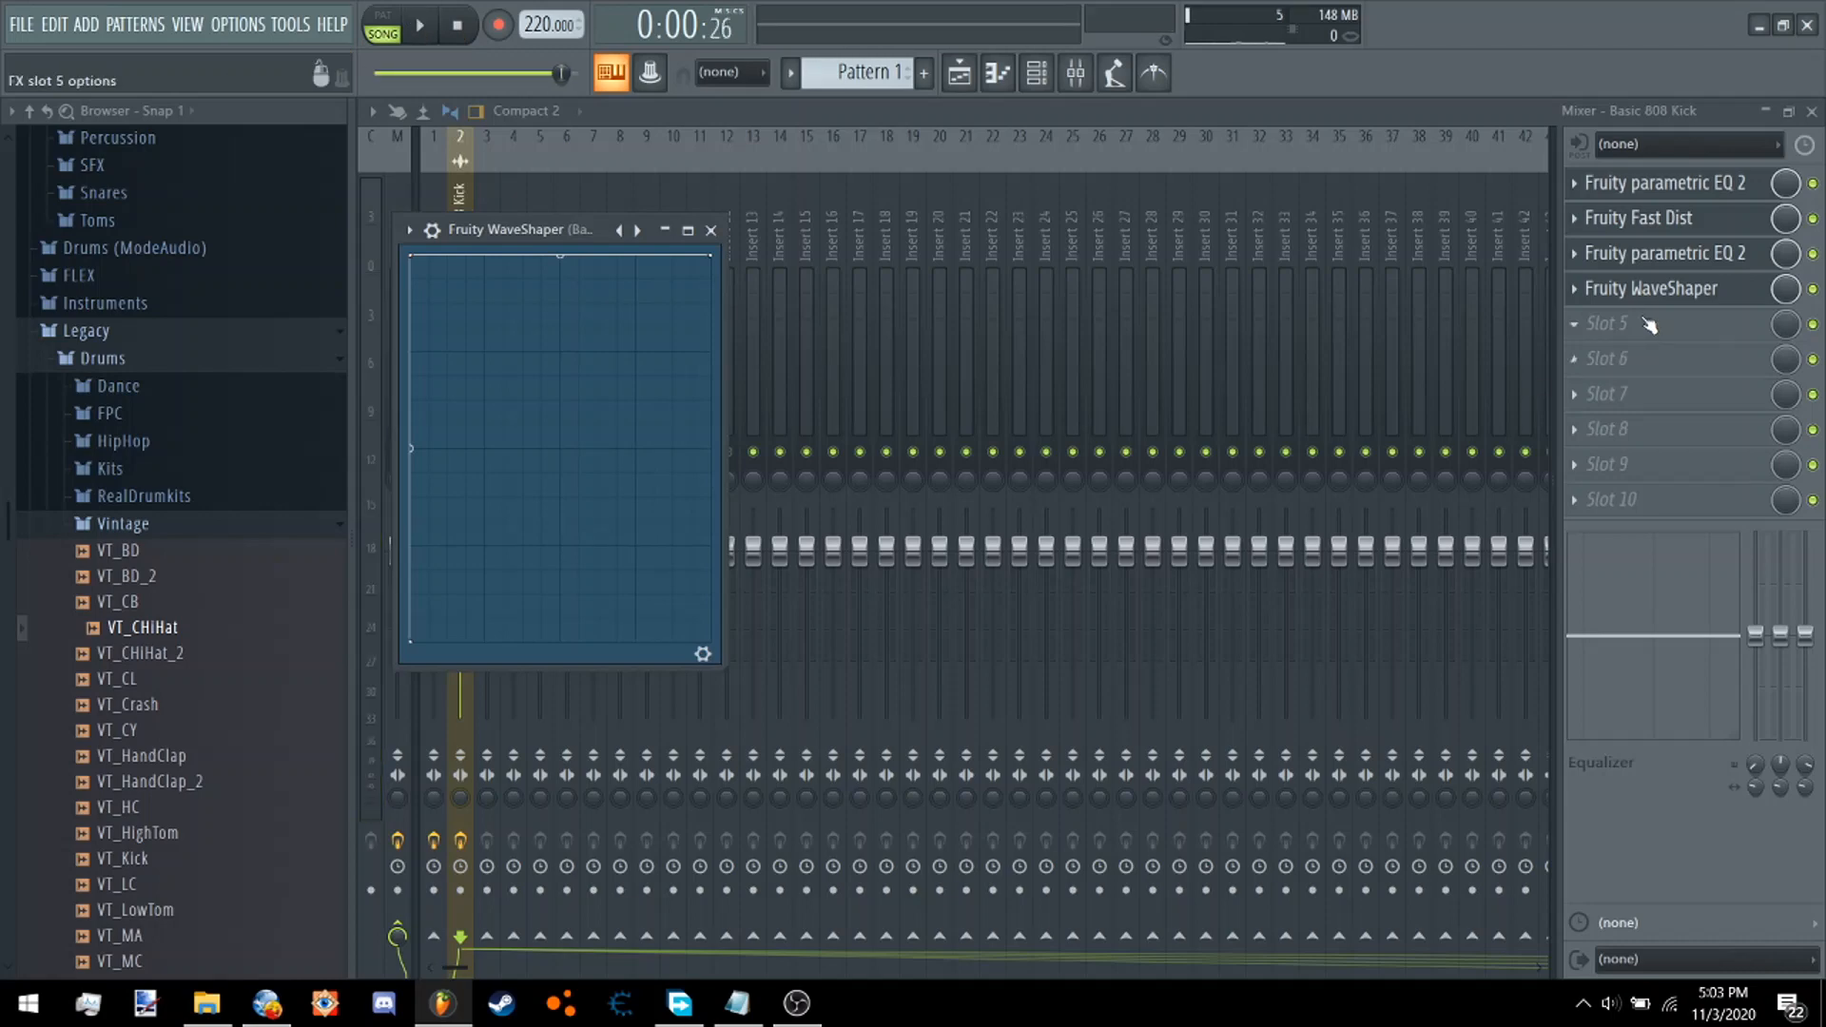
# Add another Fruity parametric EQ 2 in slot 5 and strongly boost band 3 in the sub range.
pyautogui.click(1660, 324)
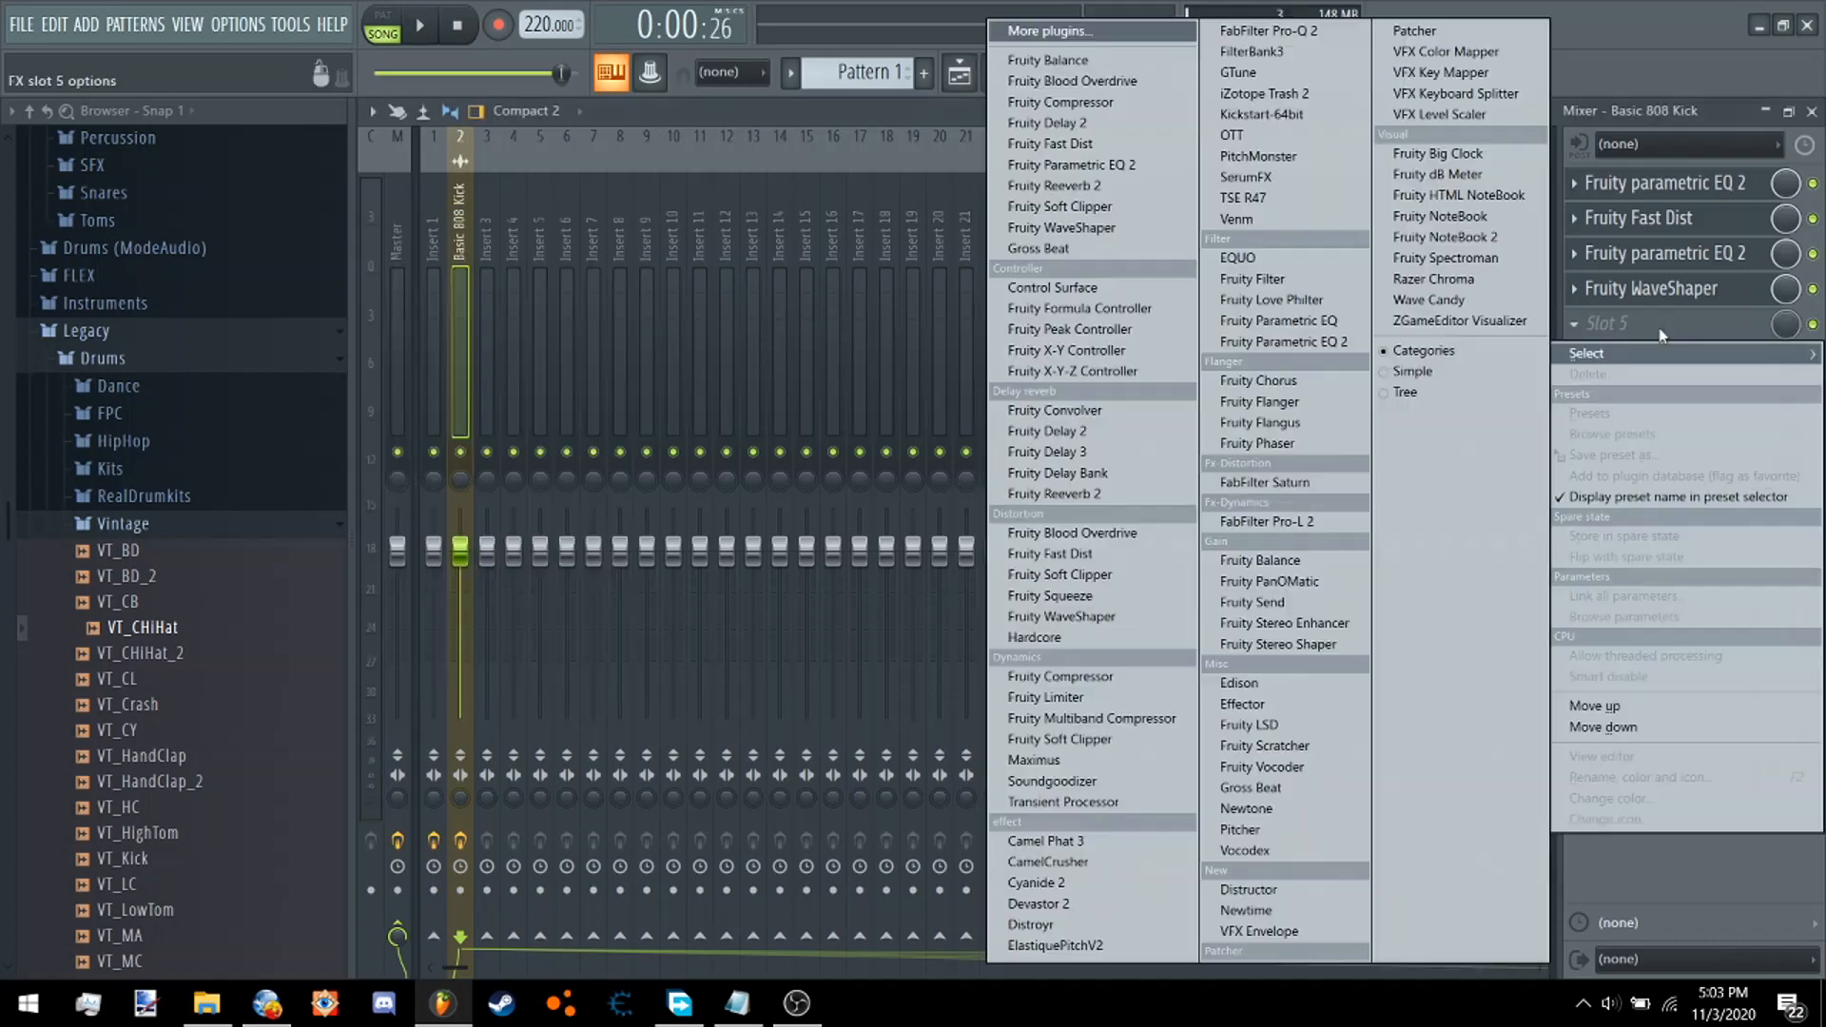
pyautogui.click(1343, 344)
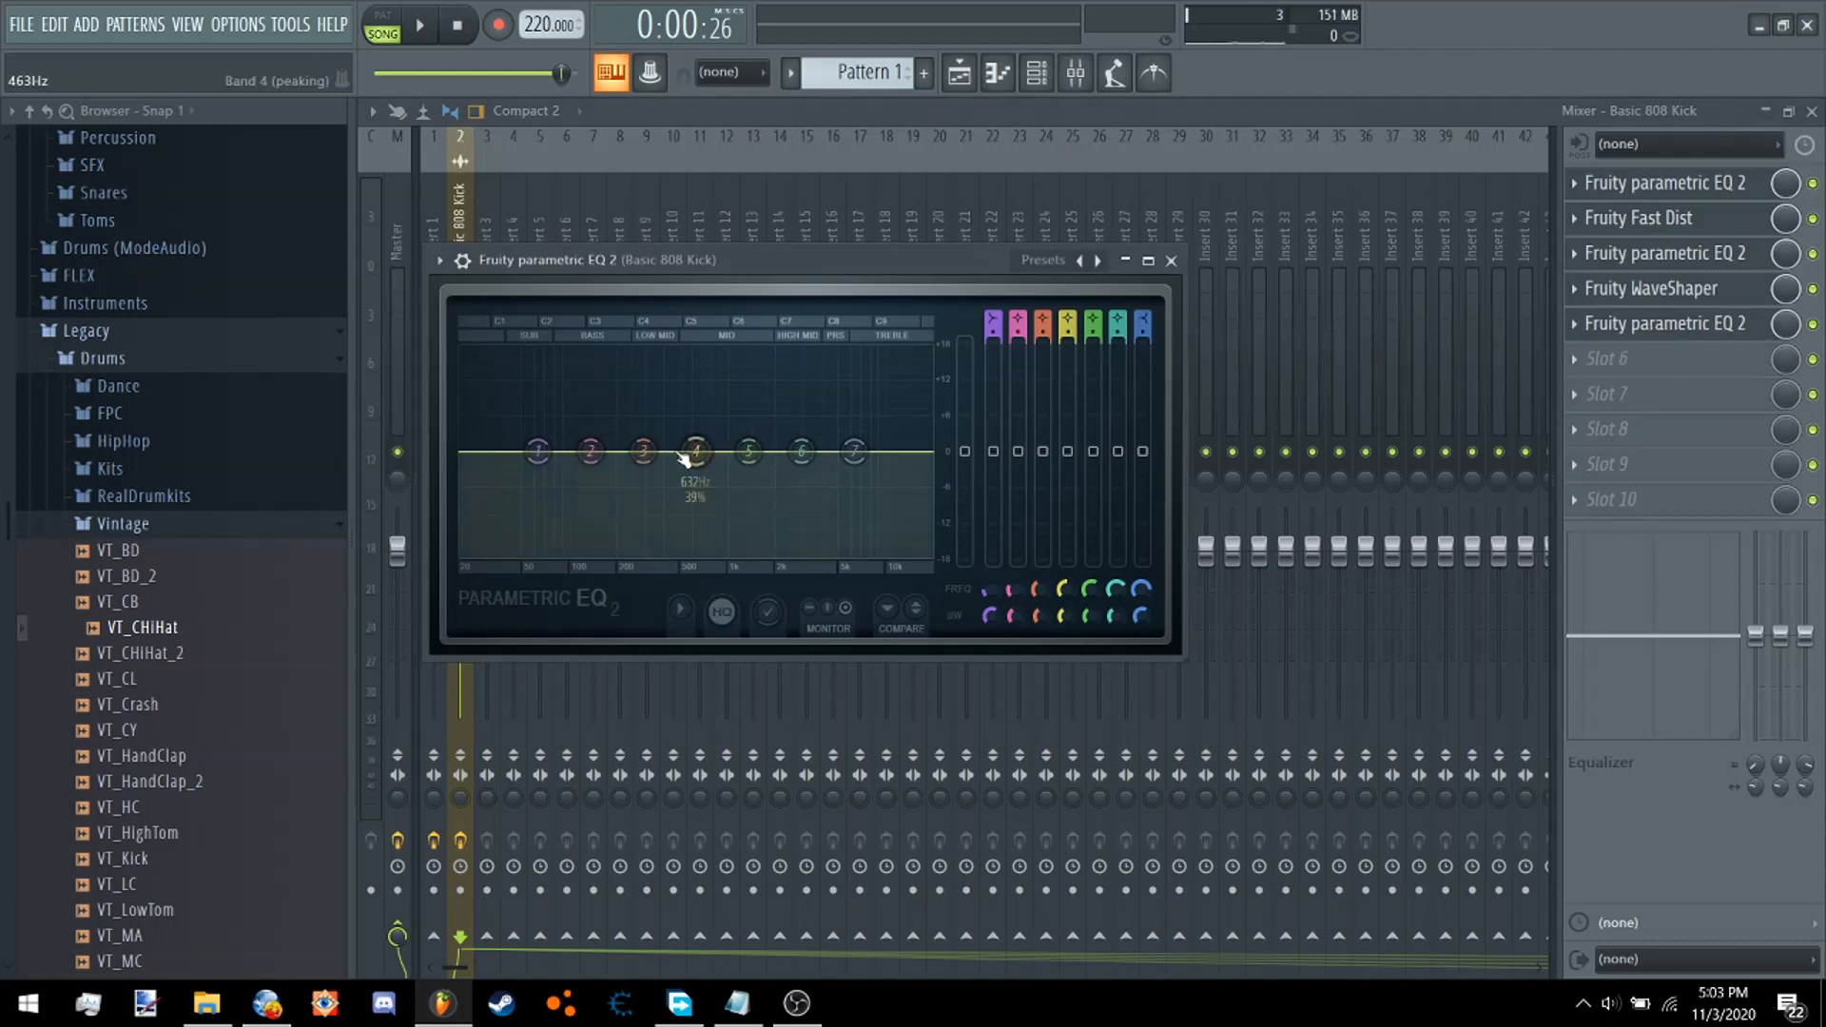
pyautogui.moveTo(642, 451); pyautogui.dragTo(526, 353)
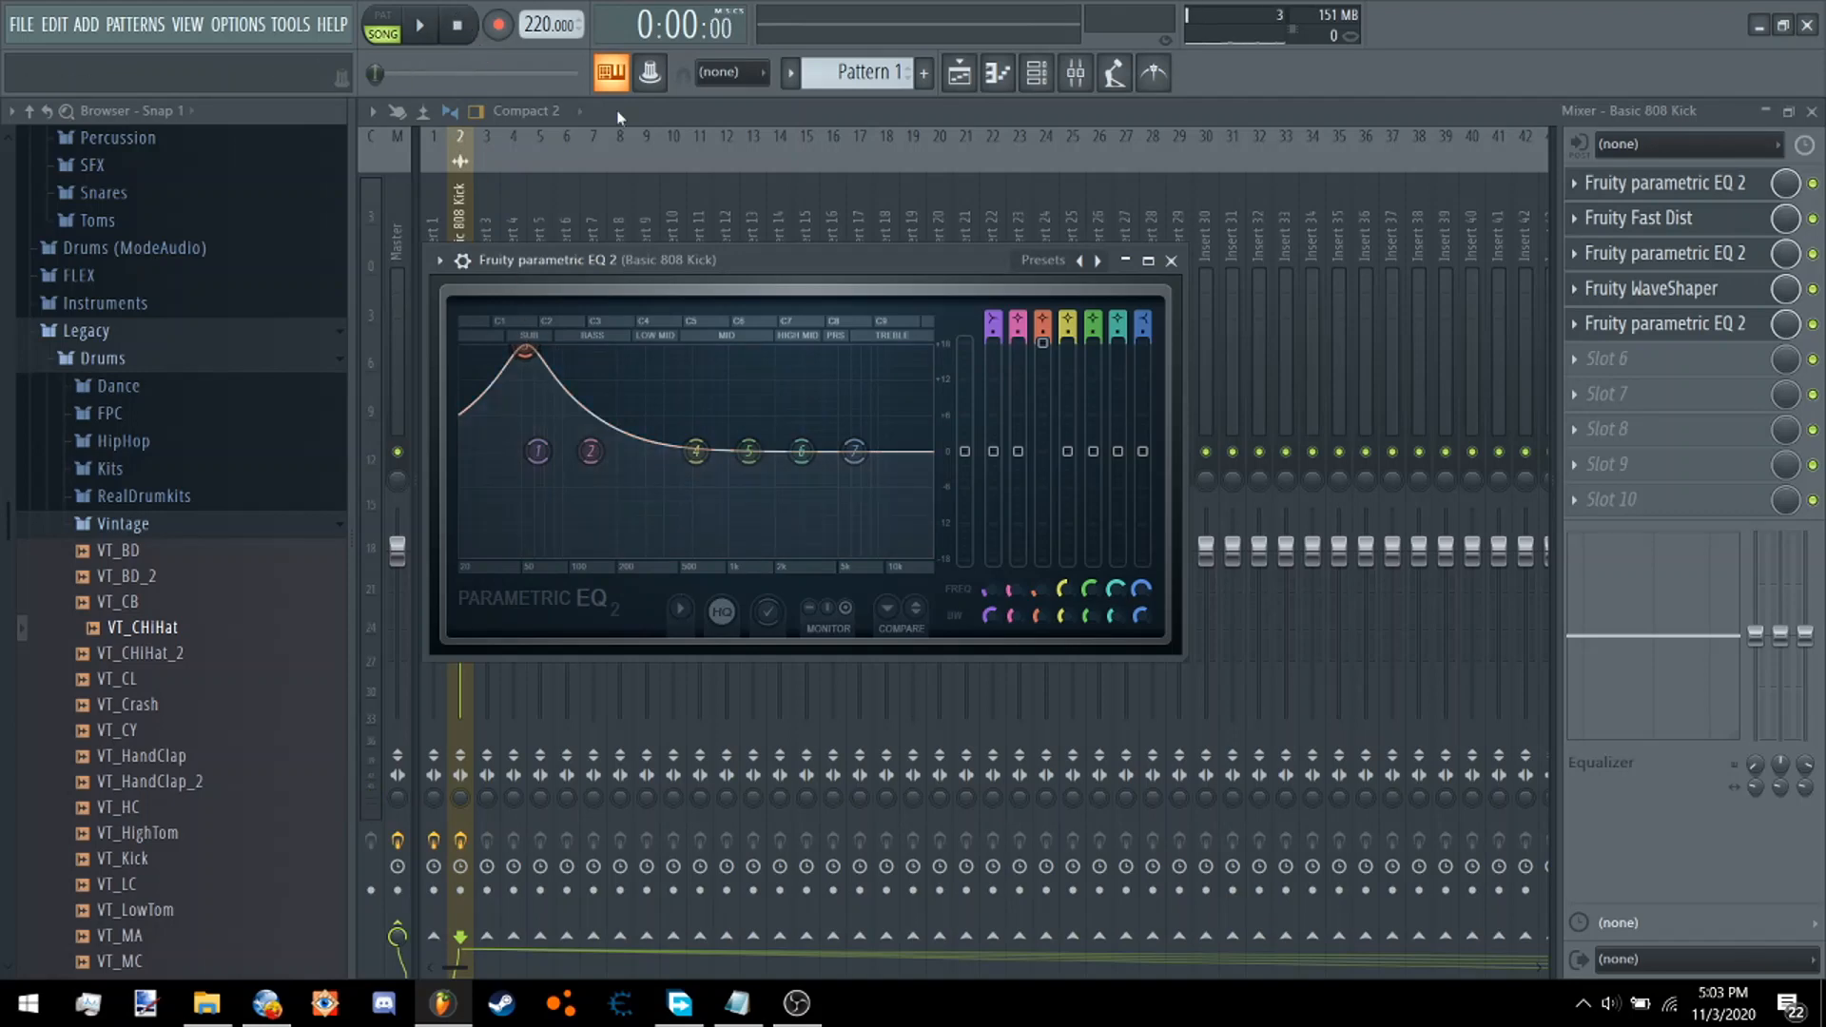
pyautogui.click(604, 133)
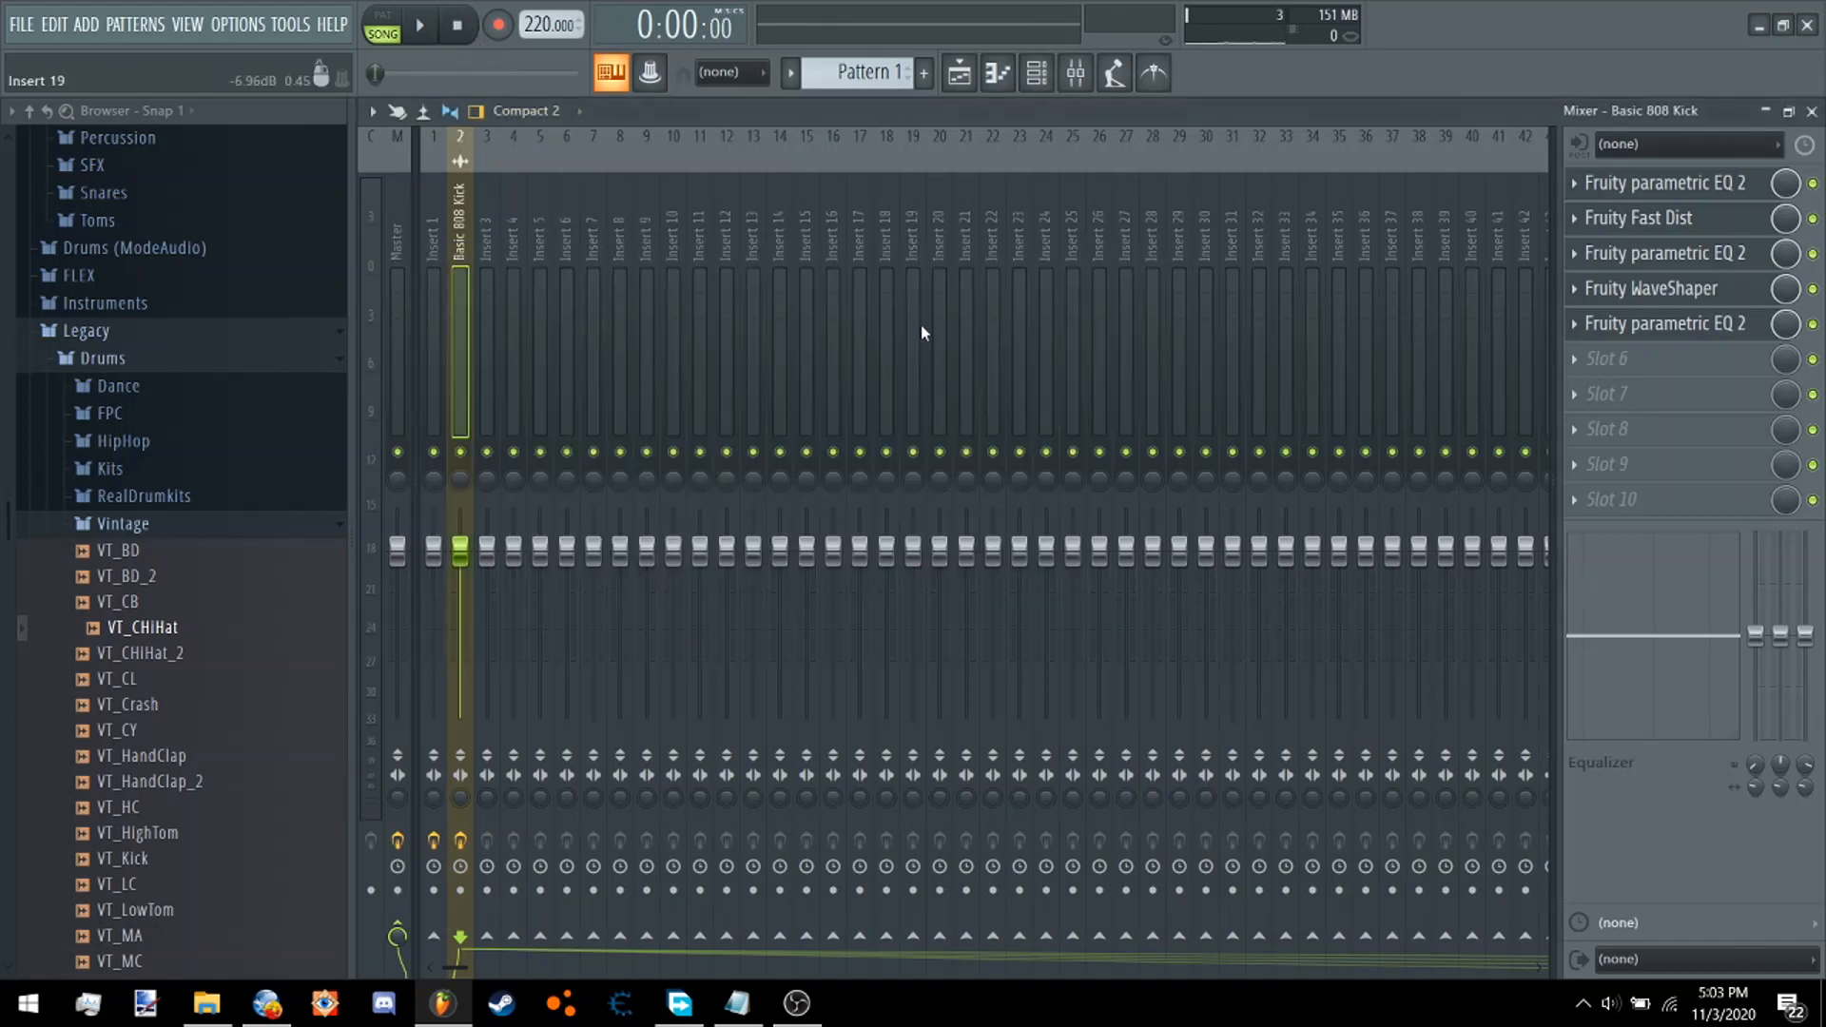
# Add Fruity soft clipper to slot 9 of the Basic 808 Kick insert and to slot 1 of the Master.
pyautogui.click(1636, 473)
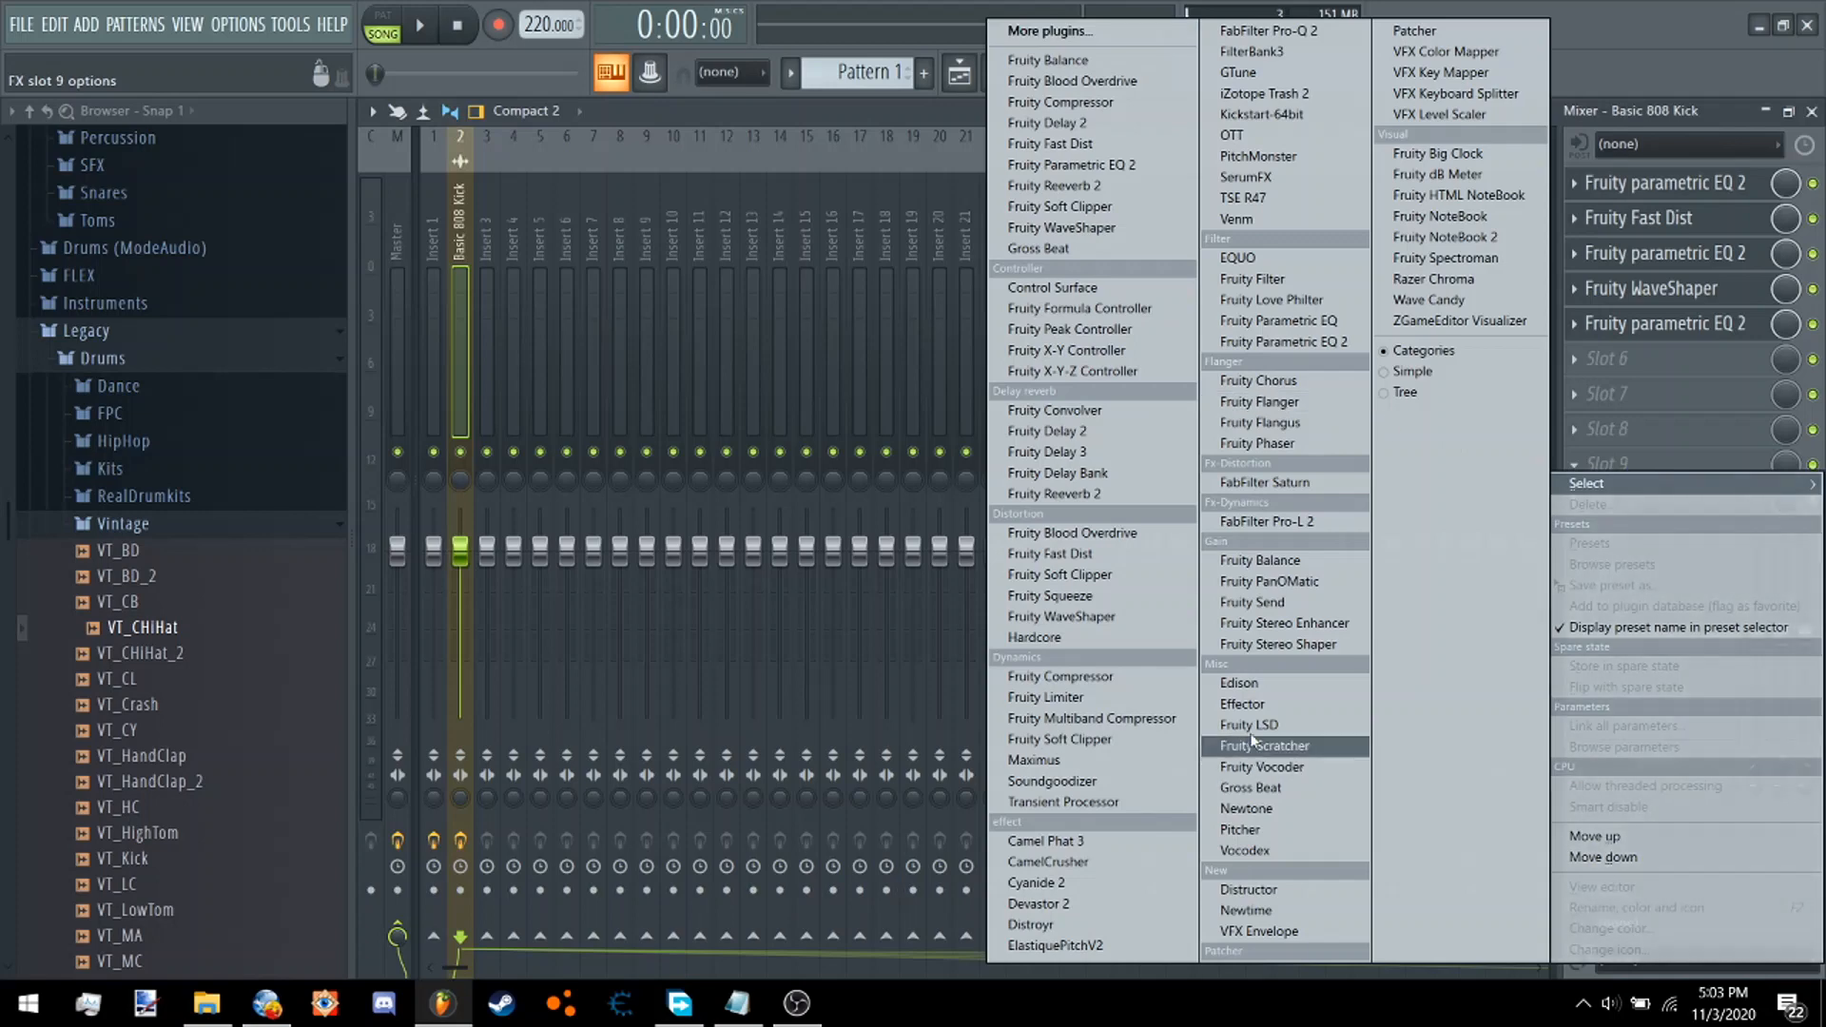
pyautogui.click(1097, 575)
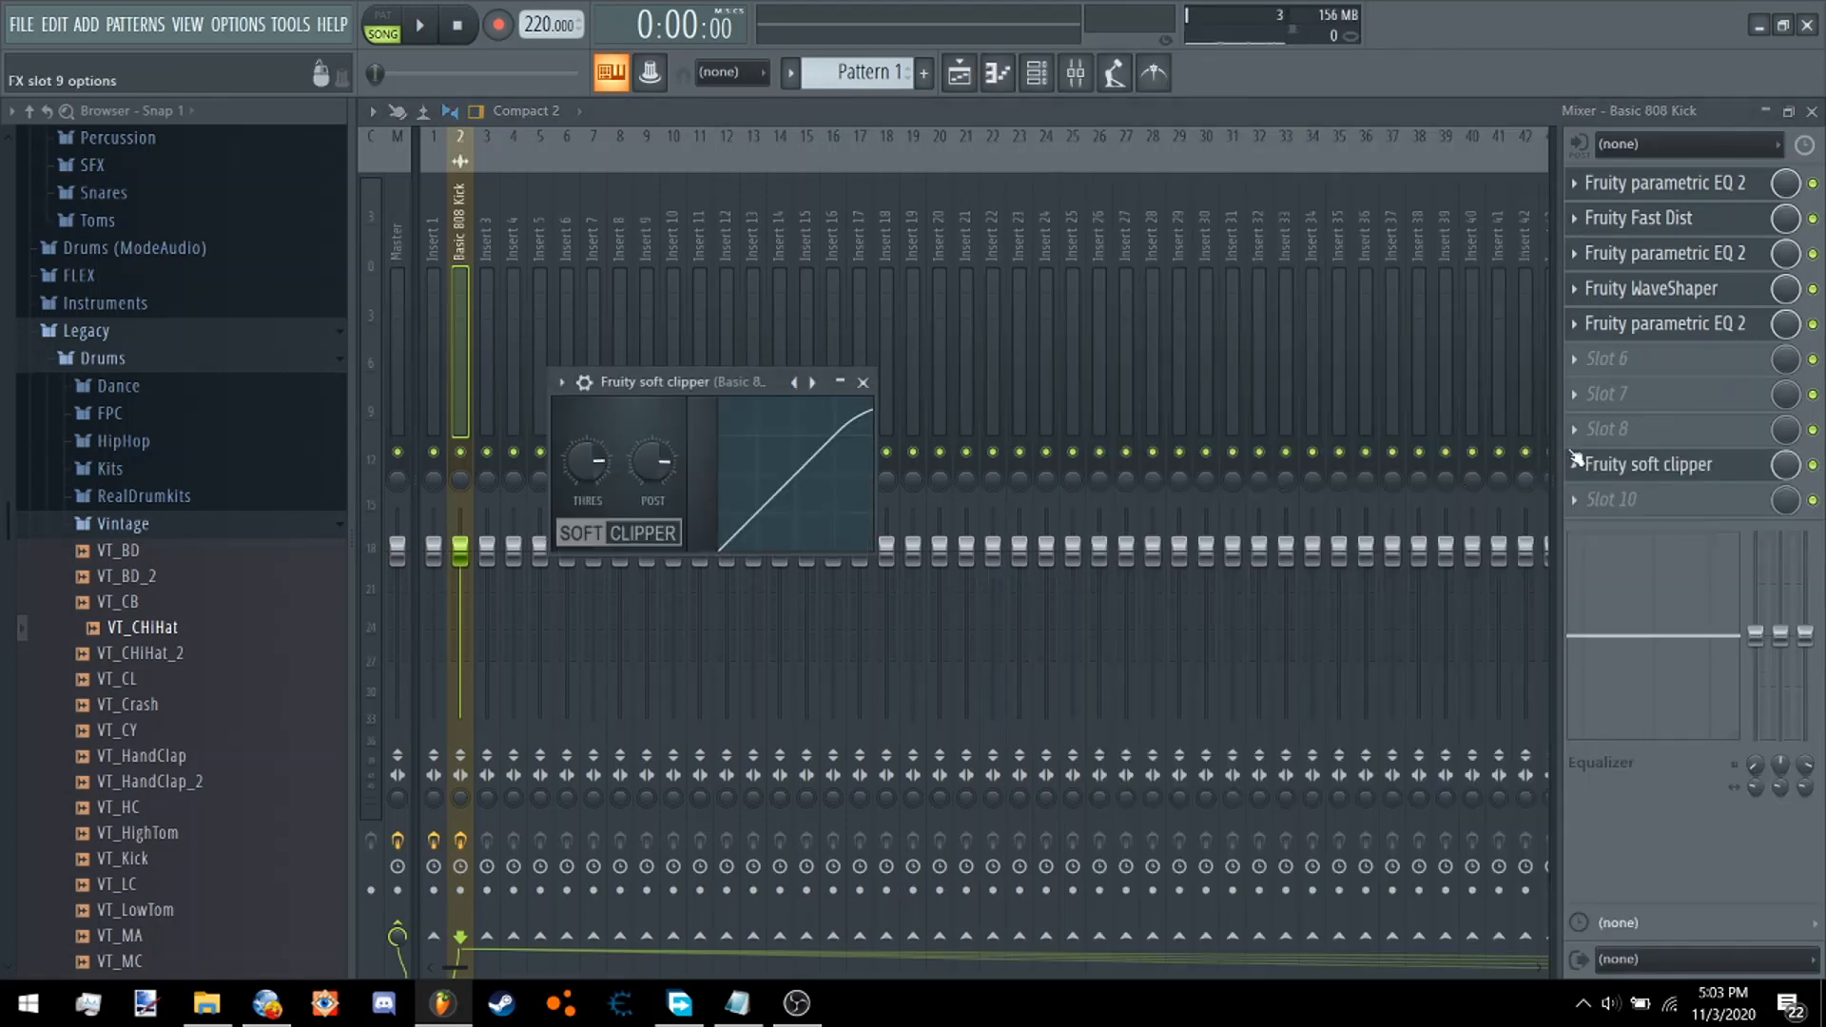
pyautogui.click(405, 209)
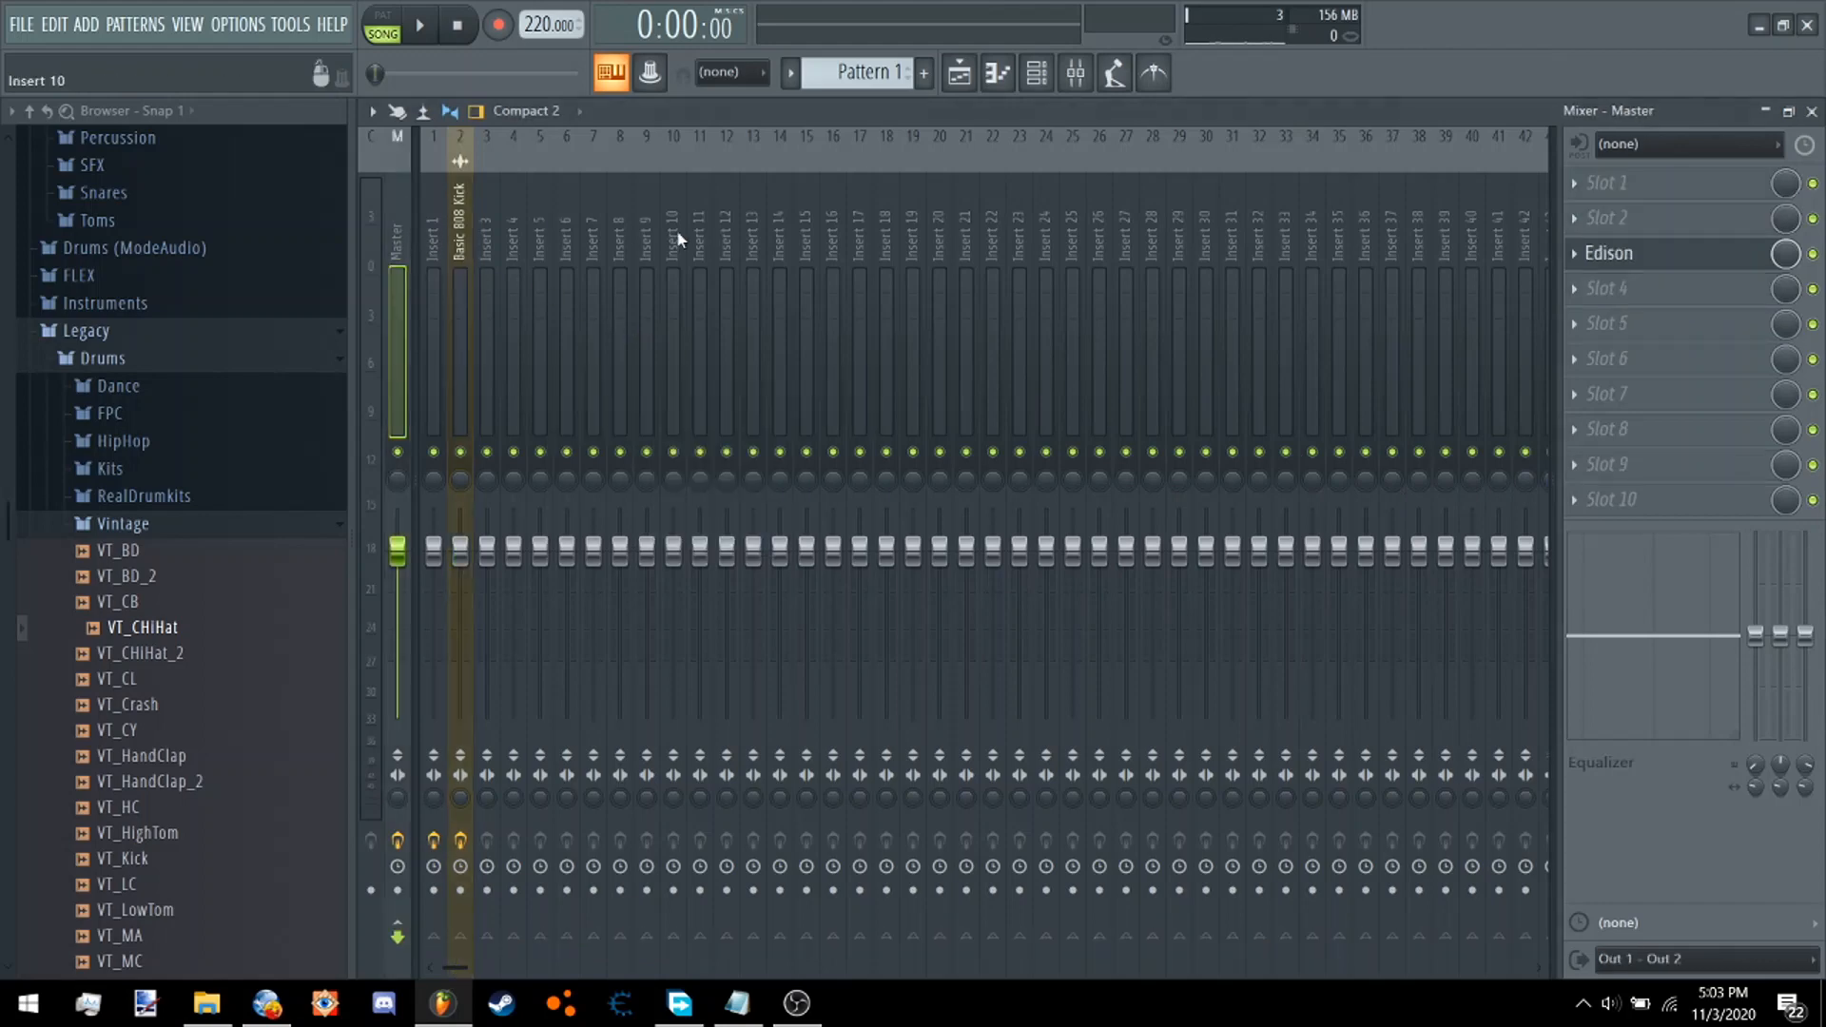
pyautogui.click(1674, 196)
pyautogui.click(1157, 569)
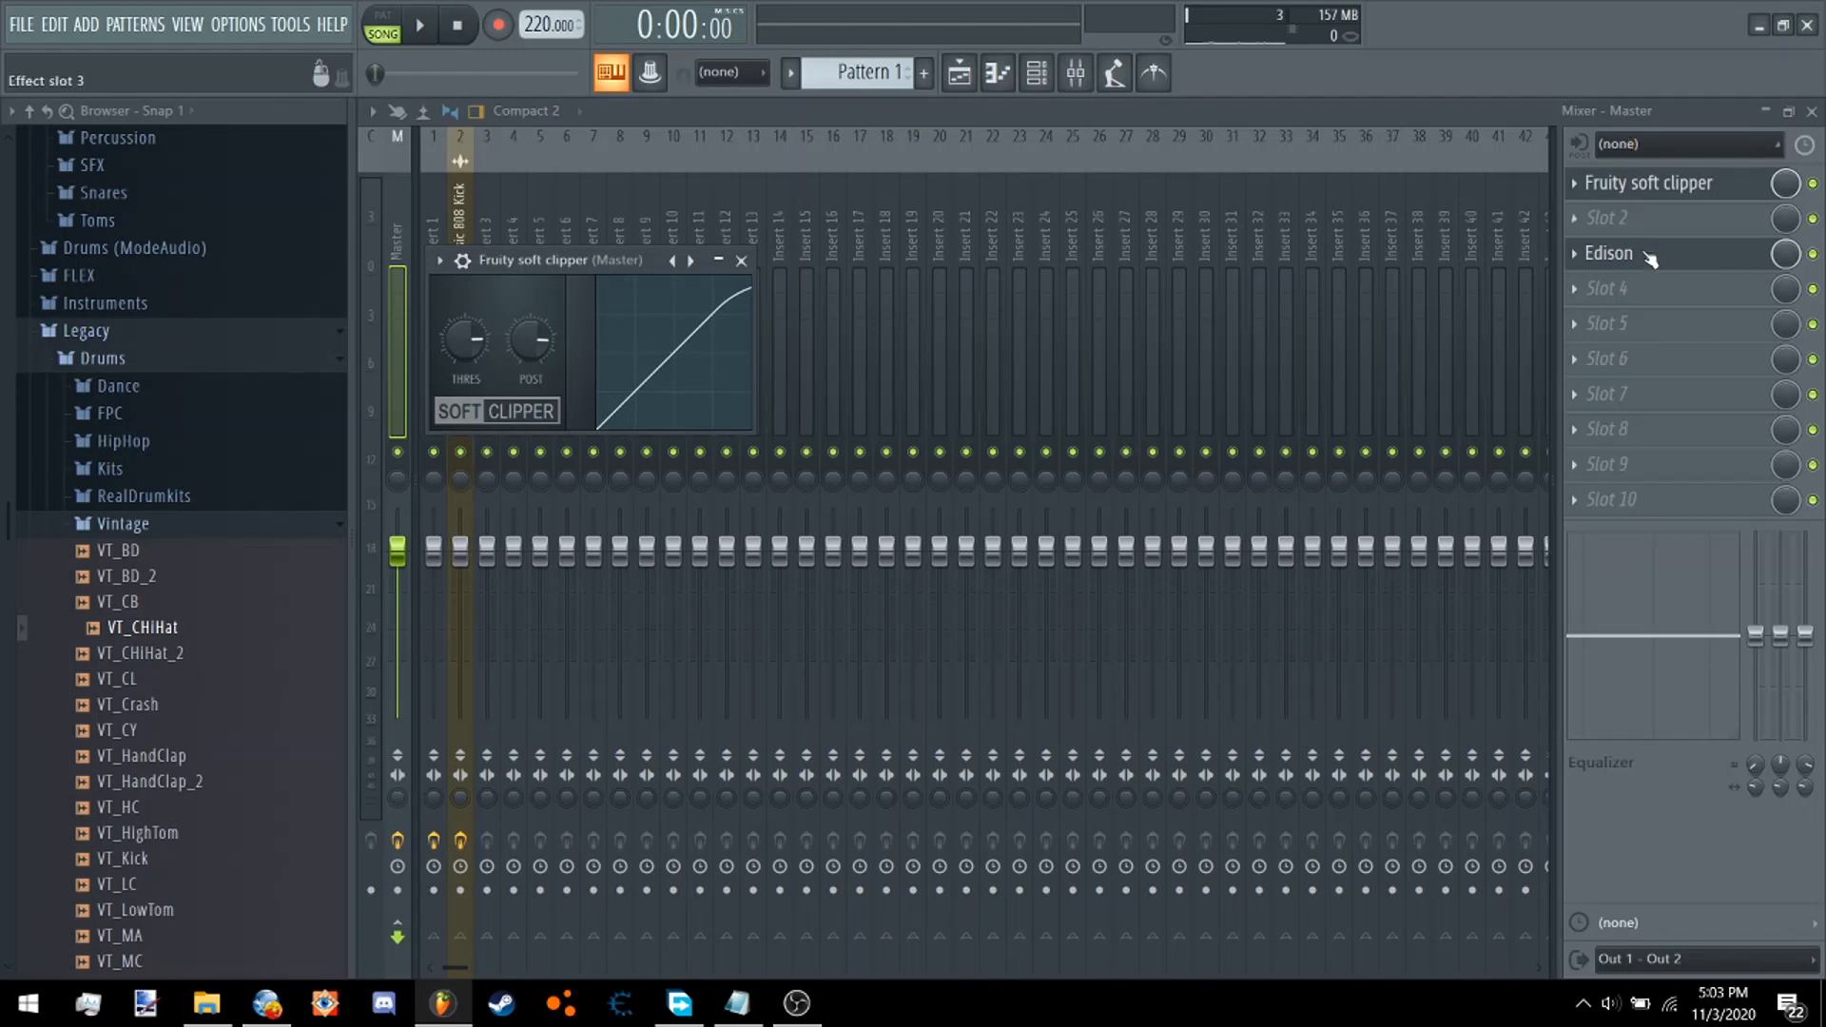
# Reorder the Master effects with Edison in slot 1 and Fruity soft clipper in slot 2, and open the kick's recording in Edison.
pyautogui.scroll(3, 1674, 253)
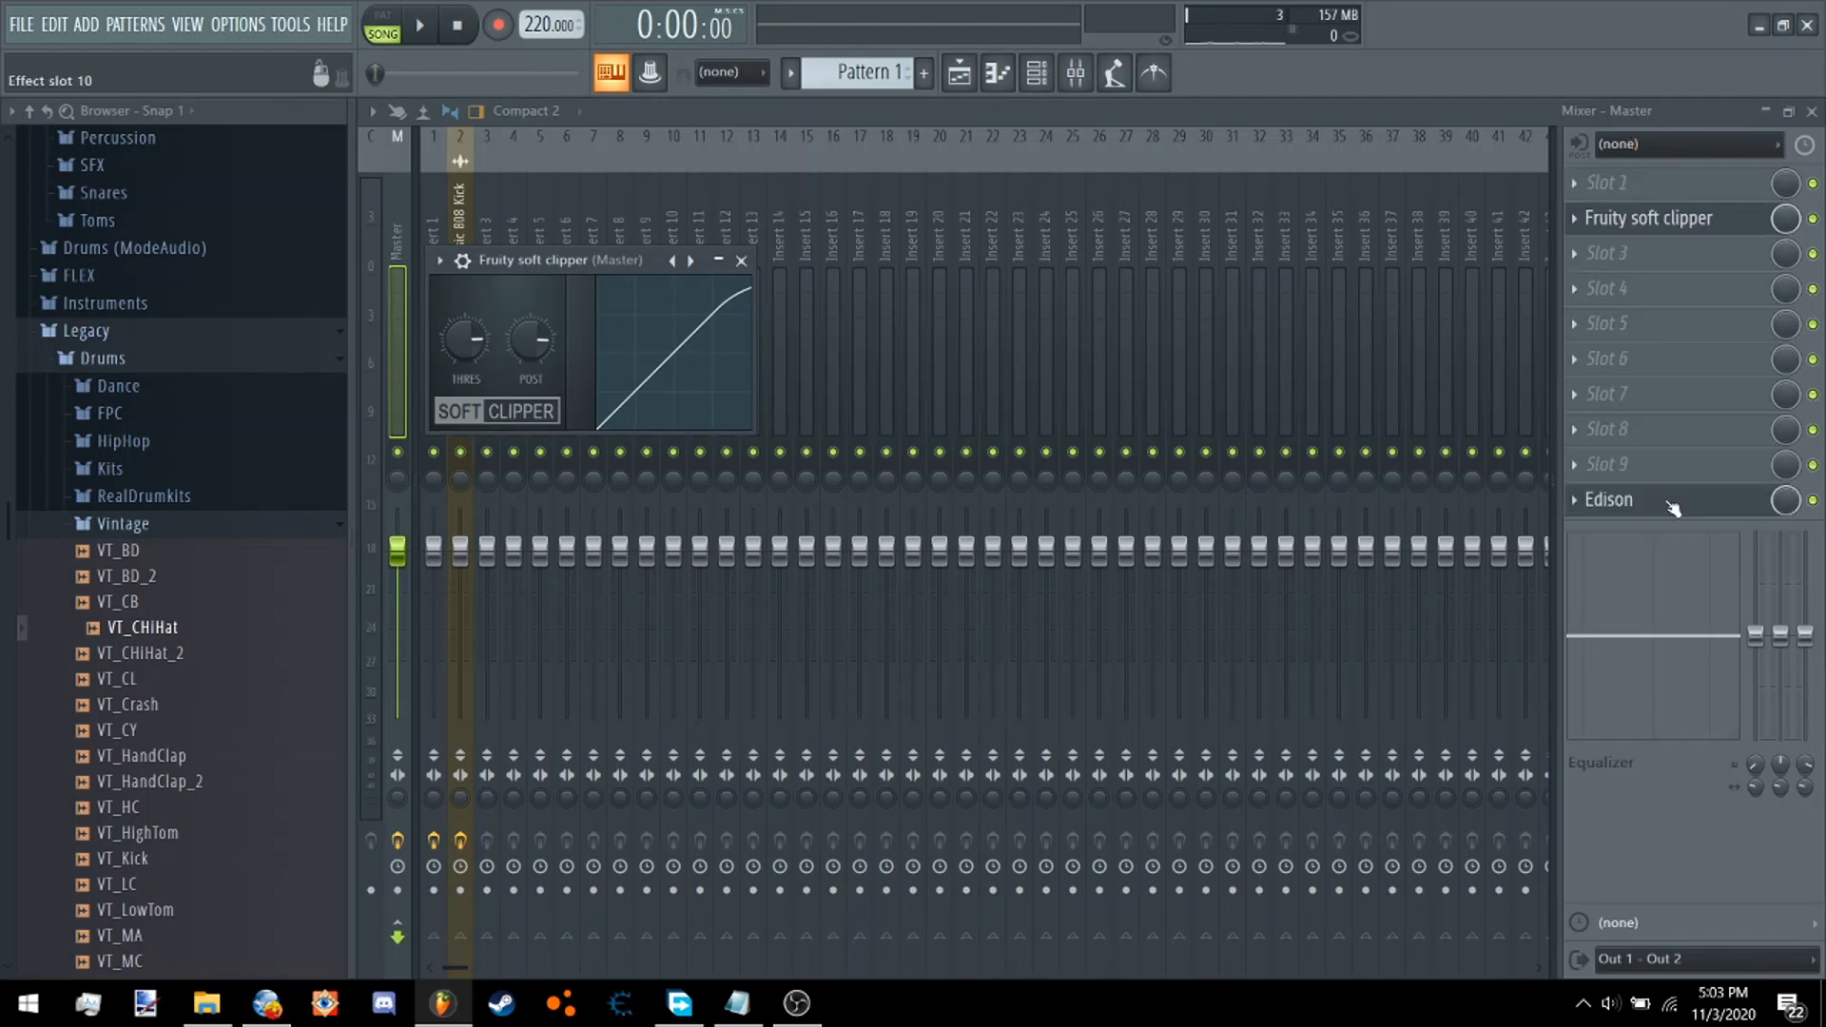
pyautogui.scroll(-1, 1672, 504)
pyautogui.click(1622, 221)
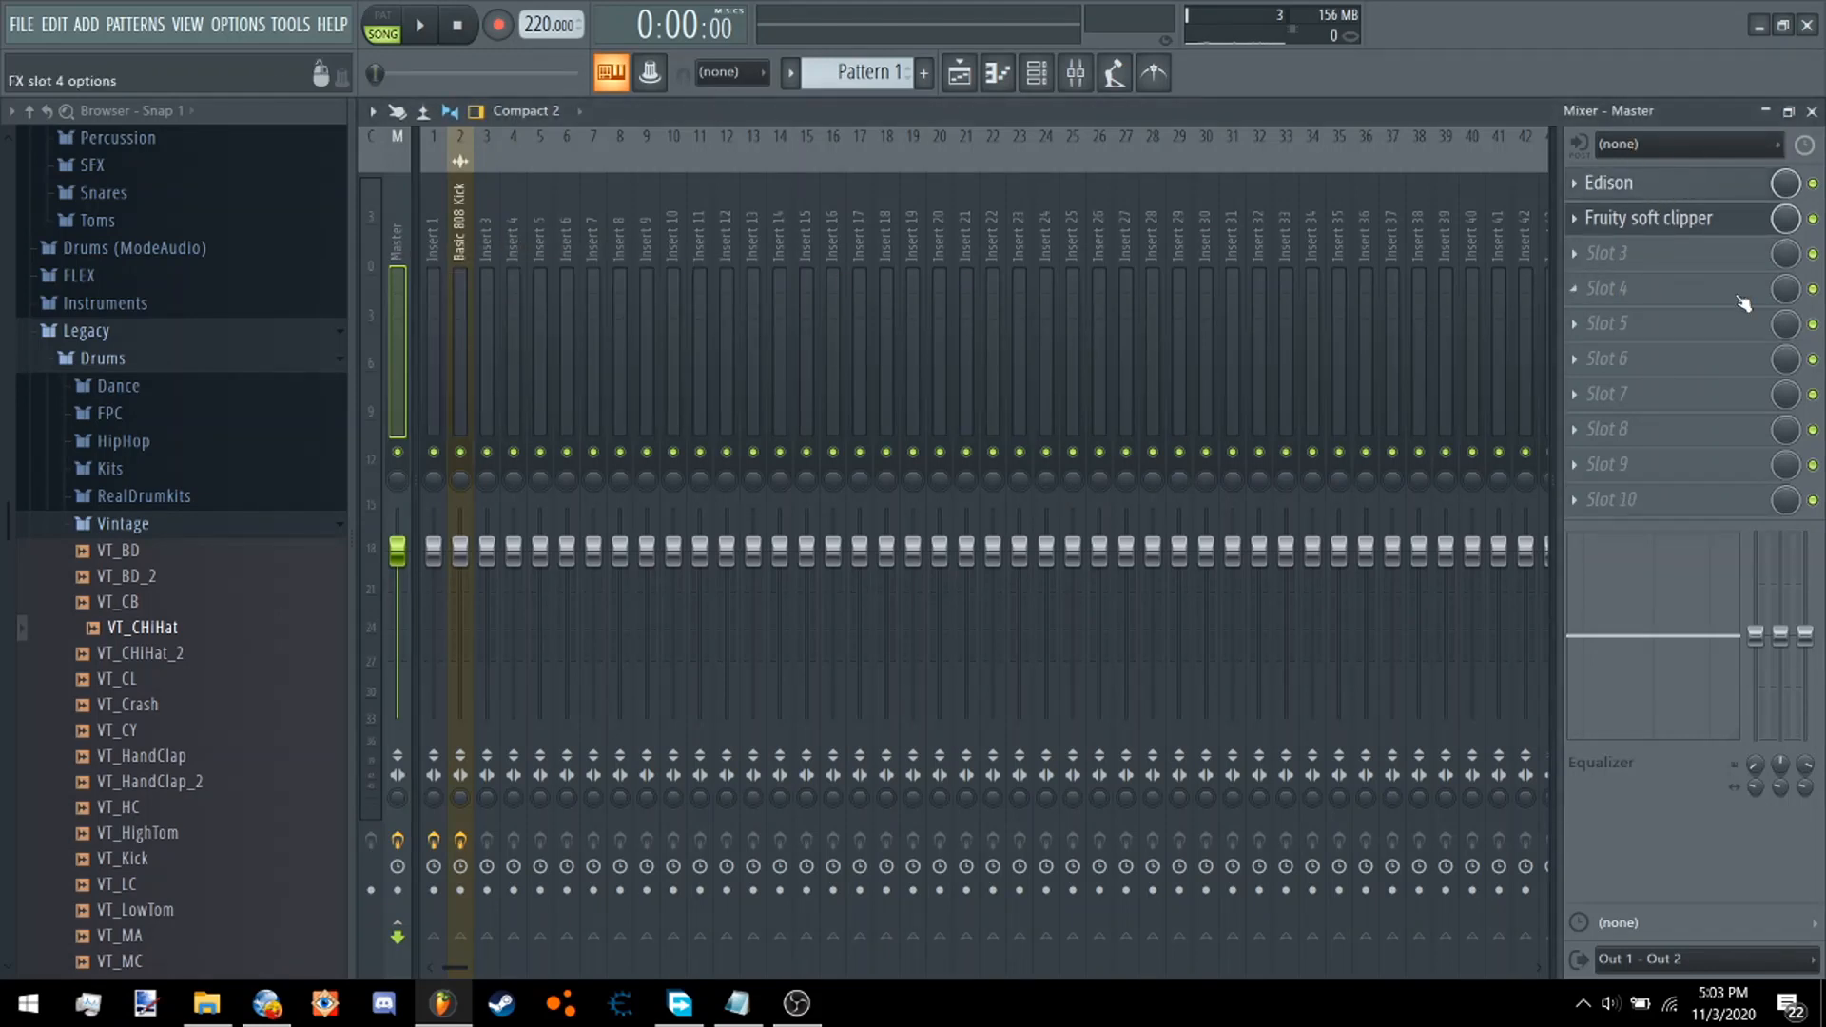
pyautogui.click(1679, 189)
pyautogui.click(1001, 388)
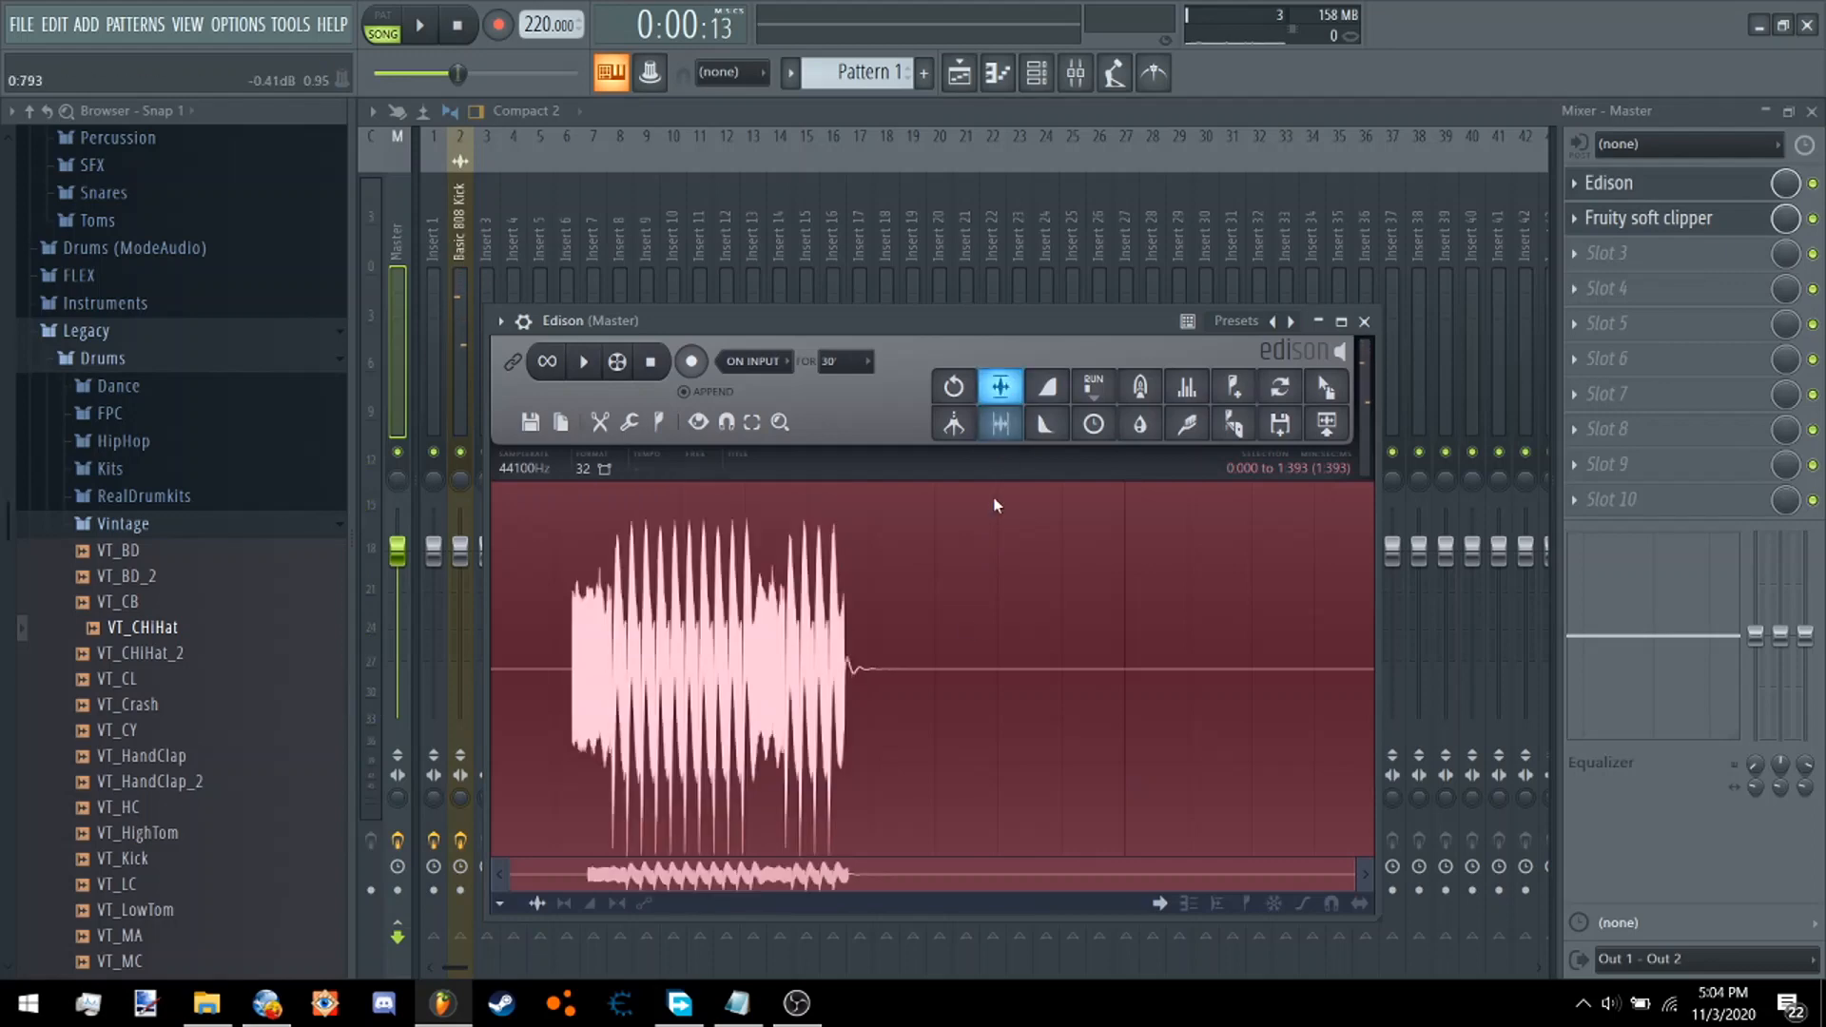
# Inspect the kick waveform up close in Edison and clear the recording.
pyautogui.scroll(5, 716, 658)
pyautogui.scroll(-3, 1224, 710)
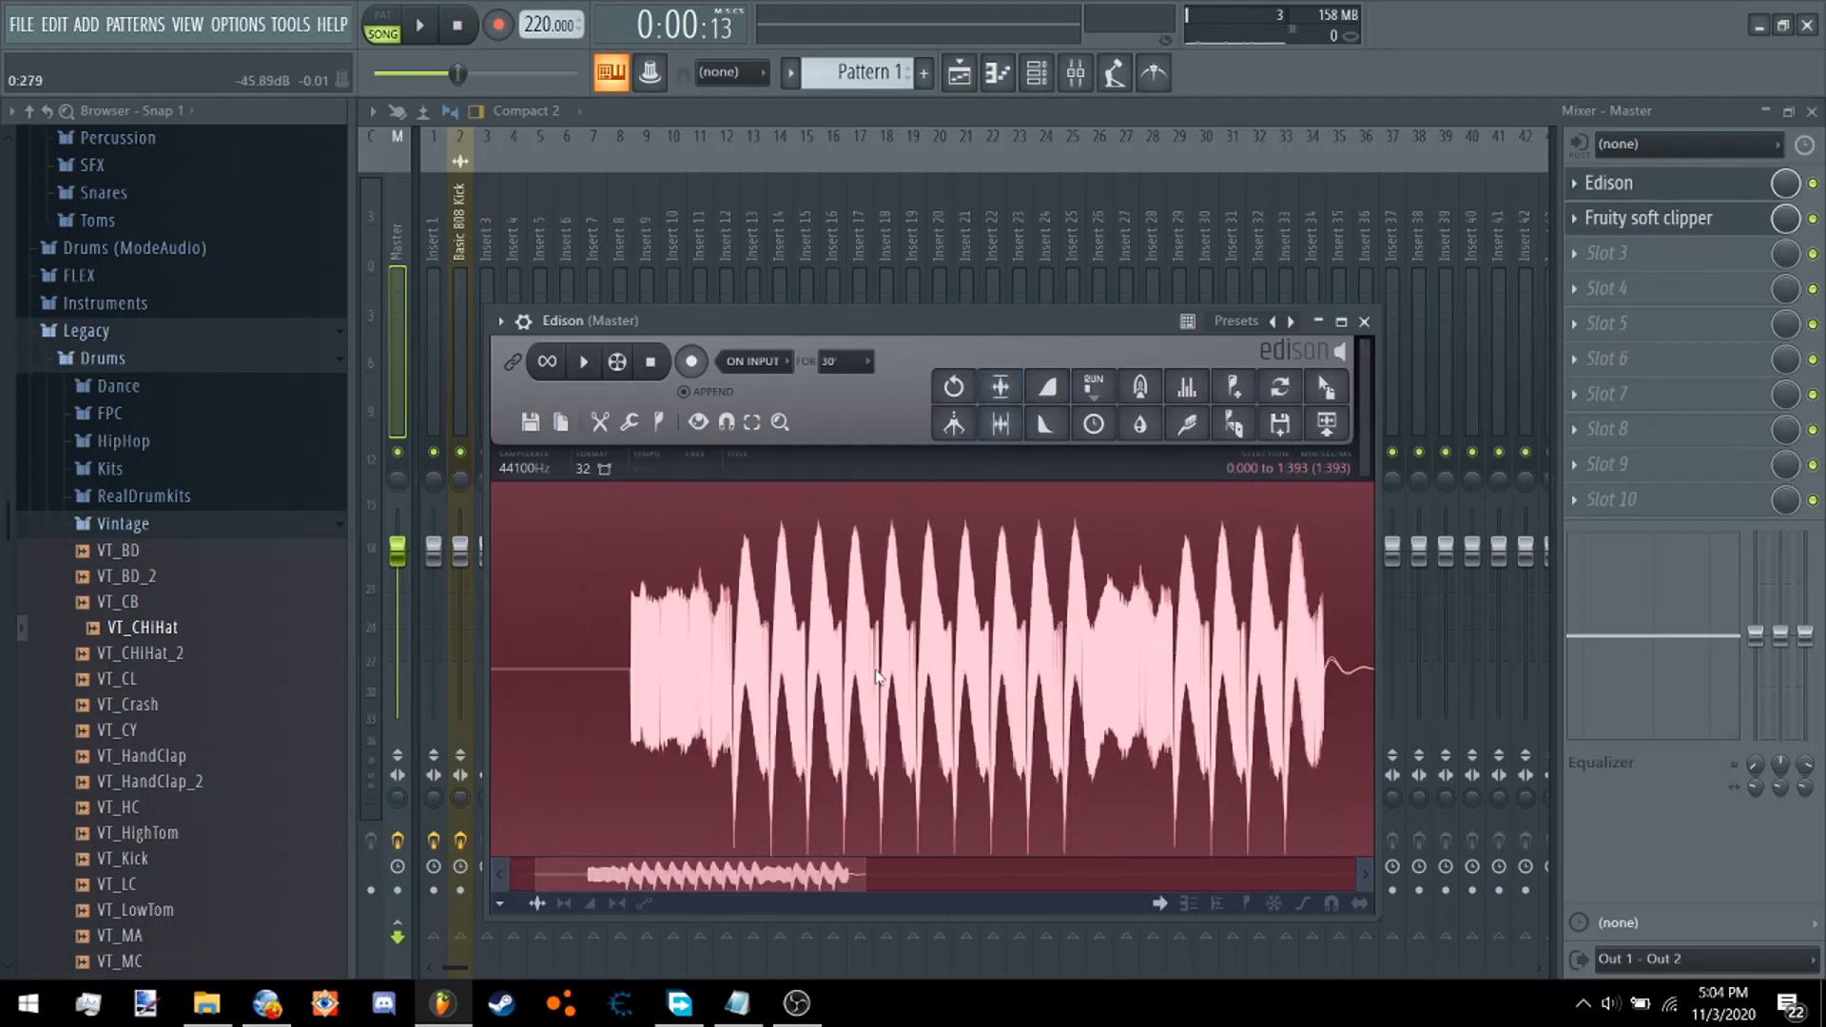
pyautogui.press('Delete')
# Boost band 2 to 18 dB at 53 Hz in the Basic 808 Kick insert's slot 5 EQ and audition the kick.
pyautogui.click(466, 198)
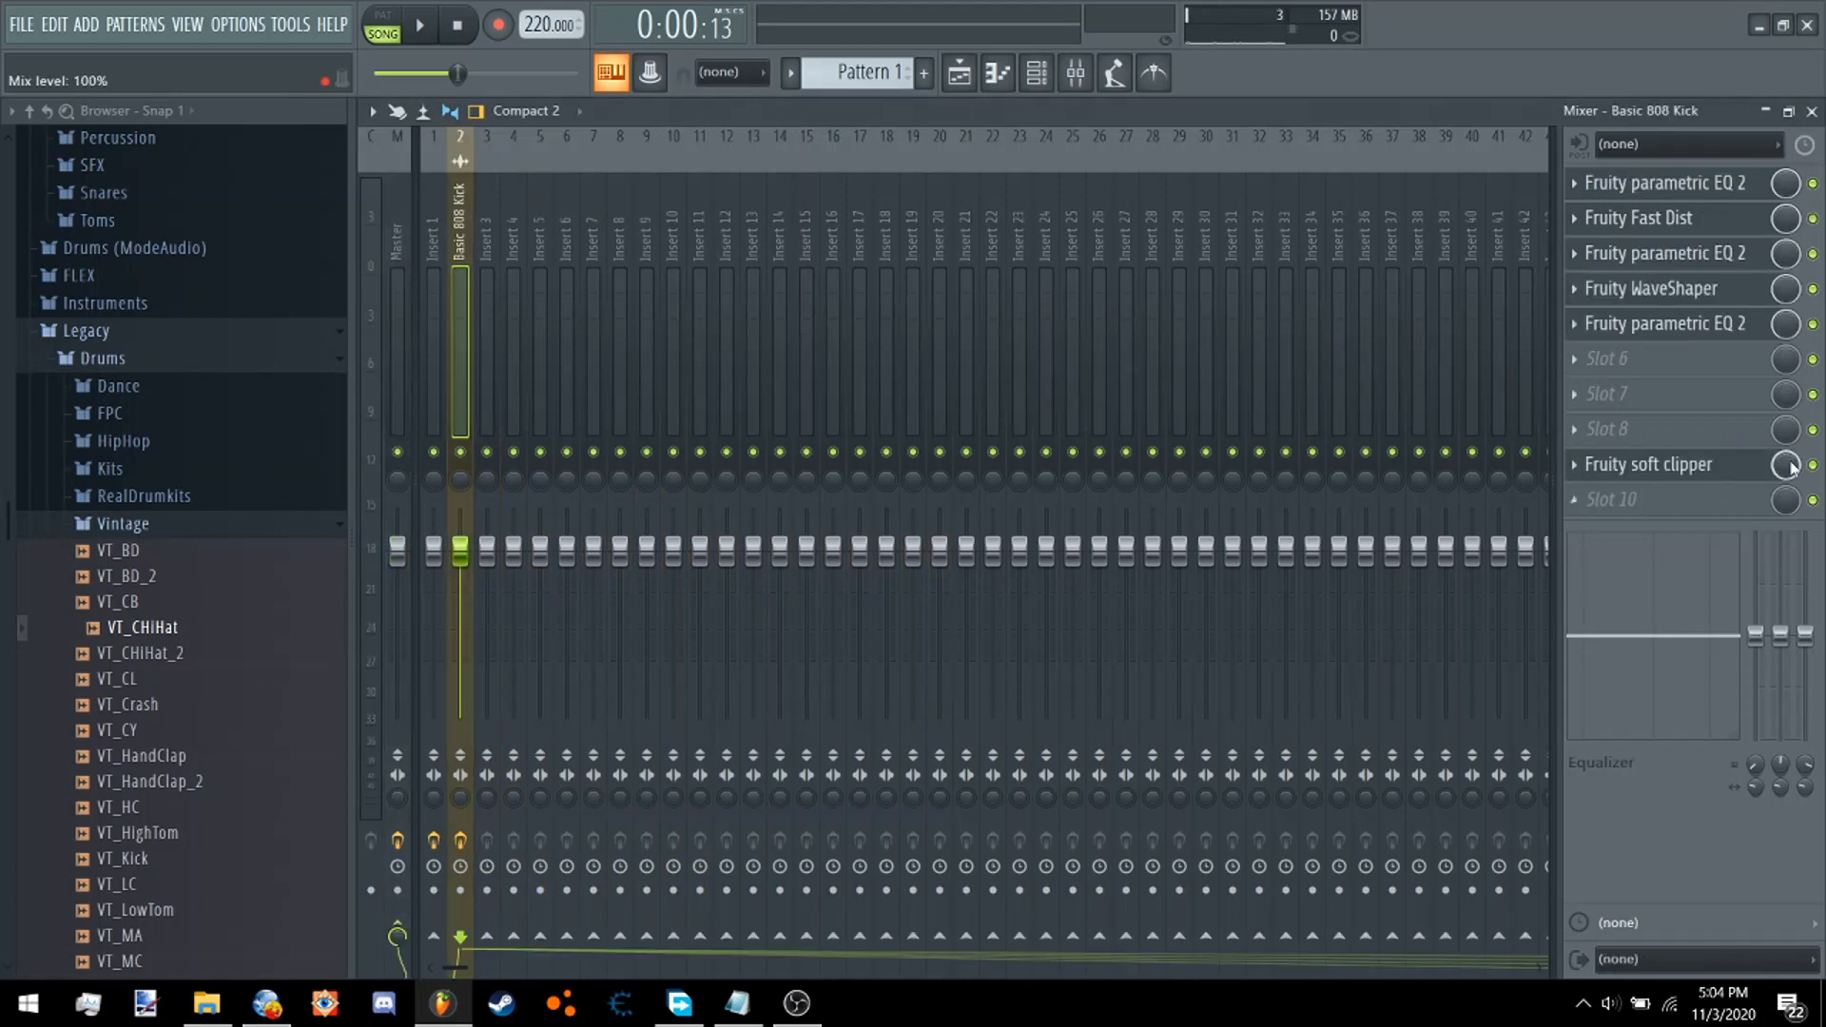
pyautogui.click(1665, 184)
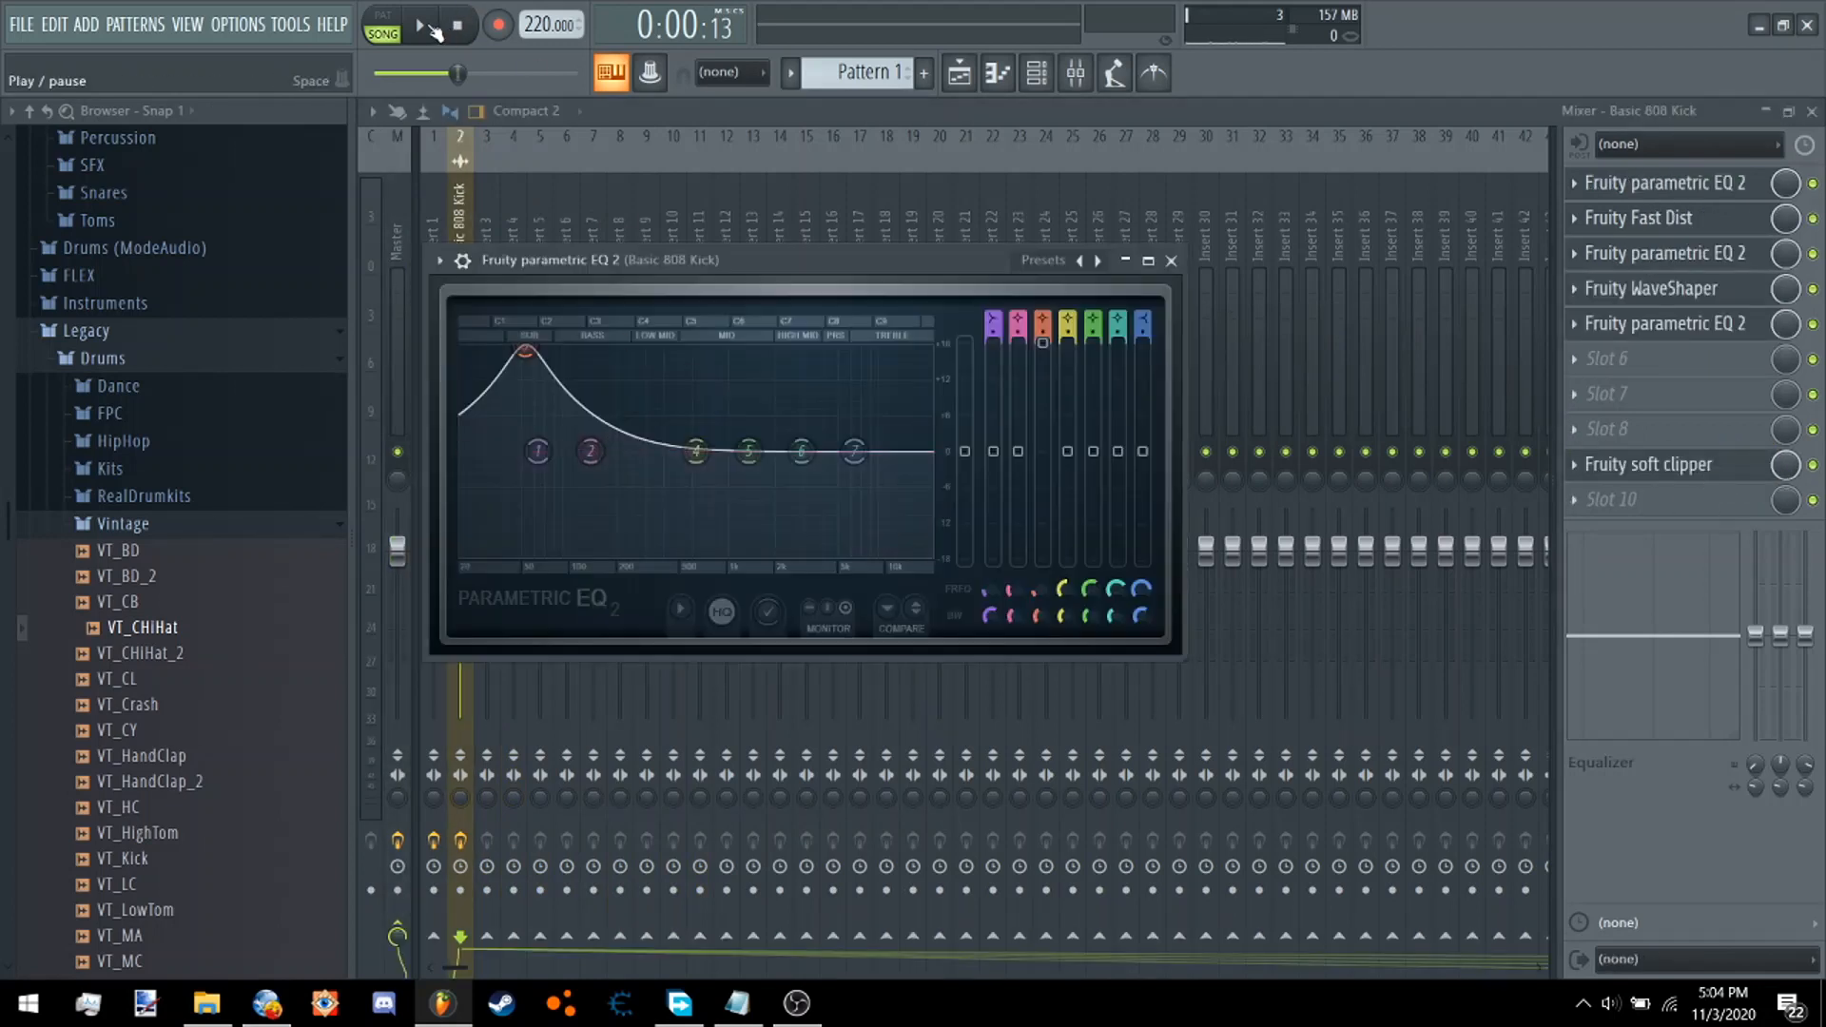
pyautogui.click(421, 26)
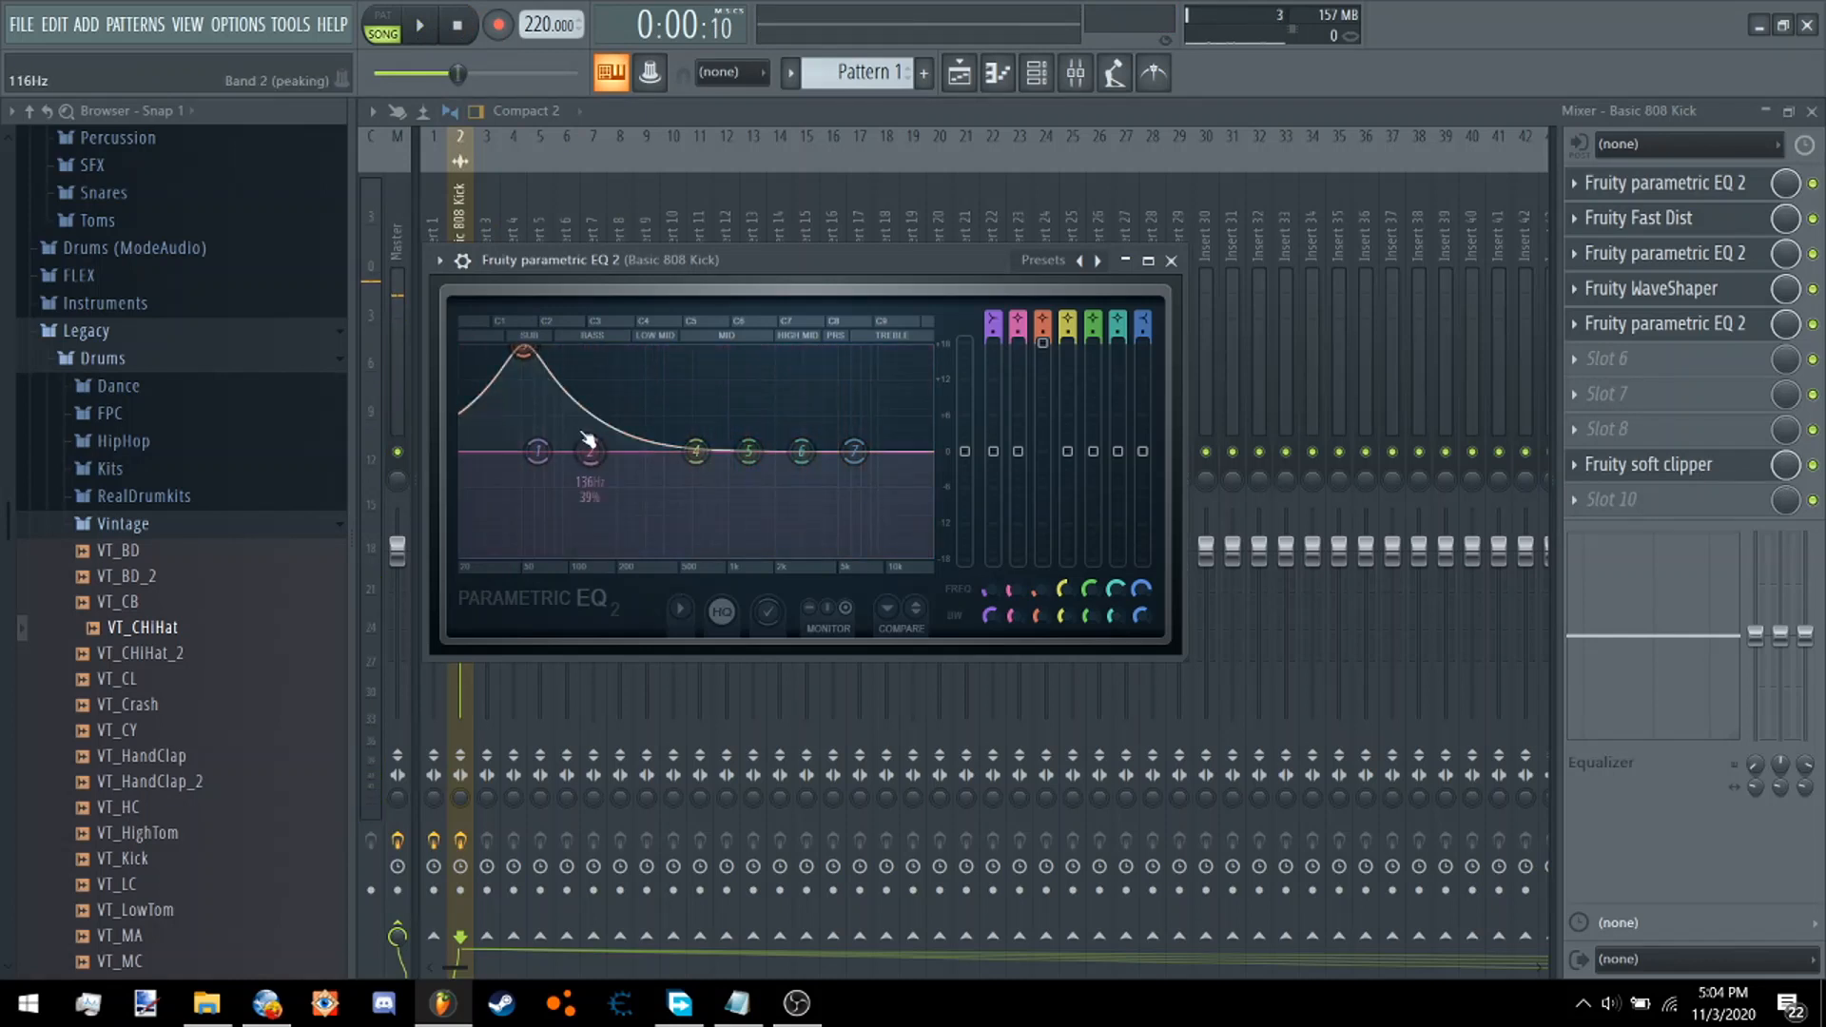
pyautogui.moveTo(589, 446); pyautogui.dragTo(524, 349)
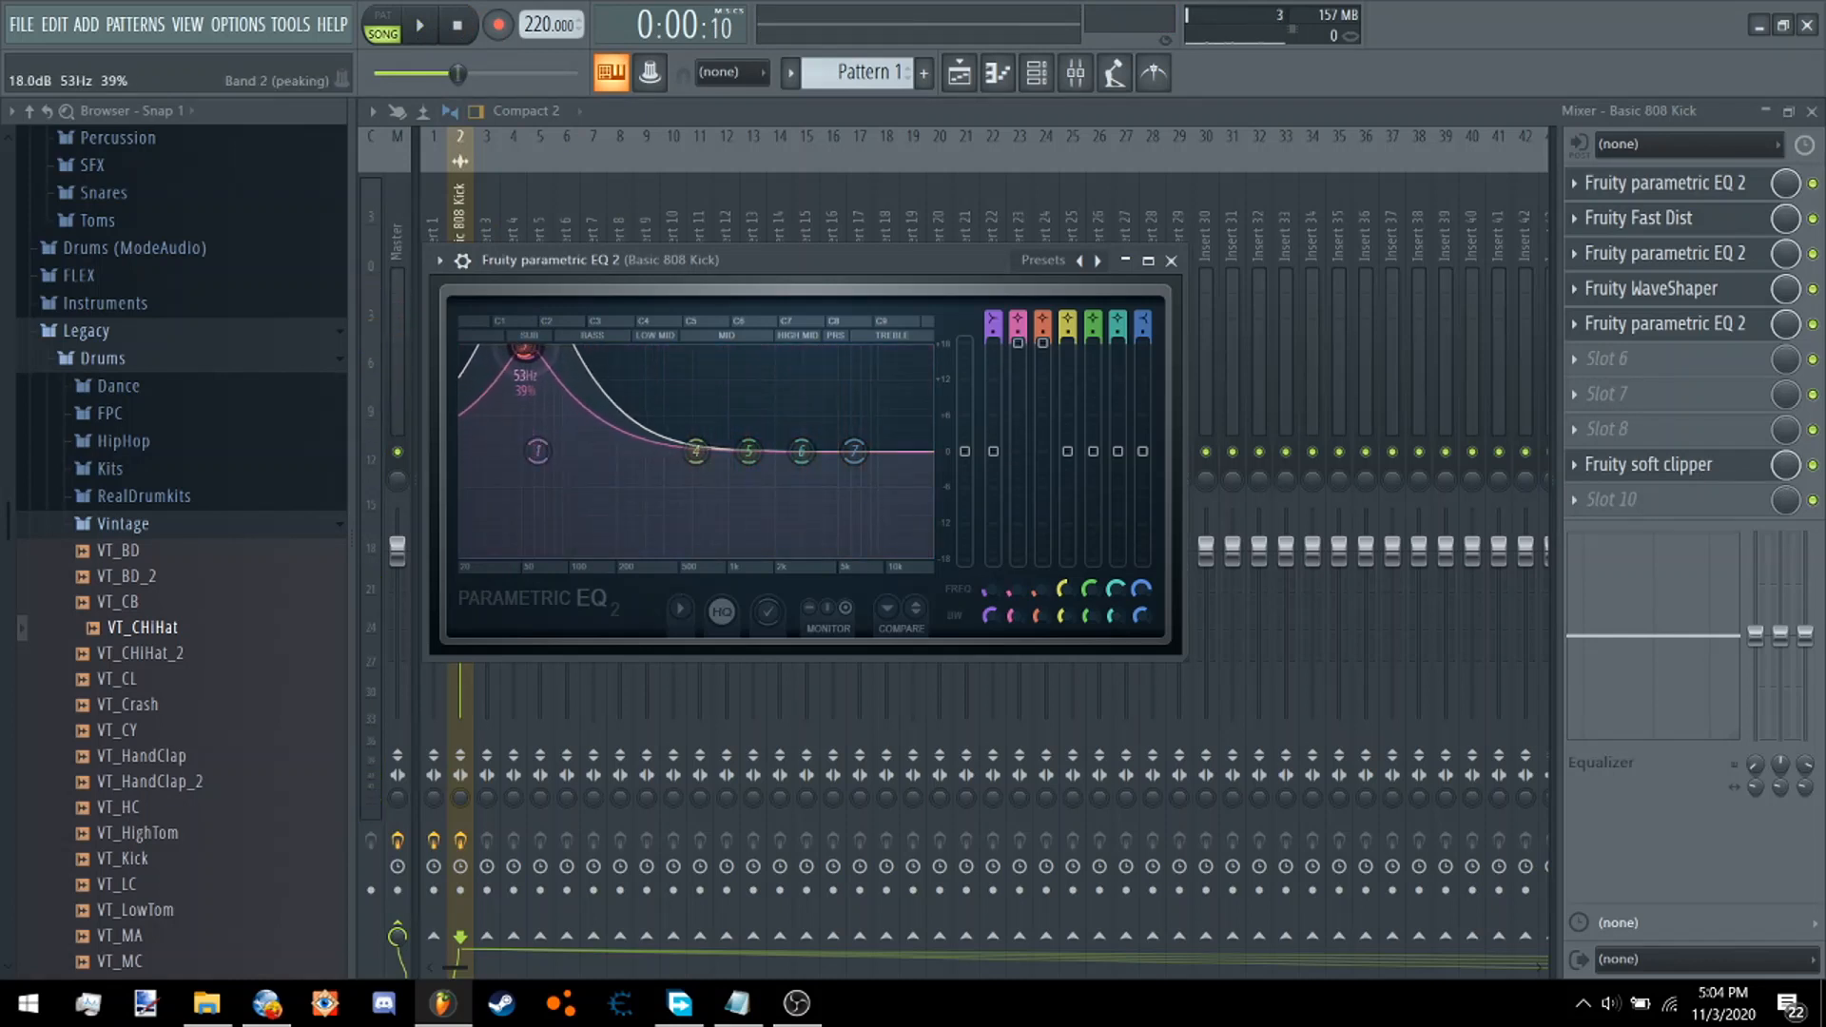
pyautogui.click(421, 25)
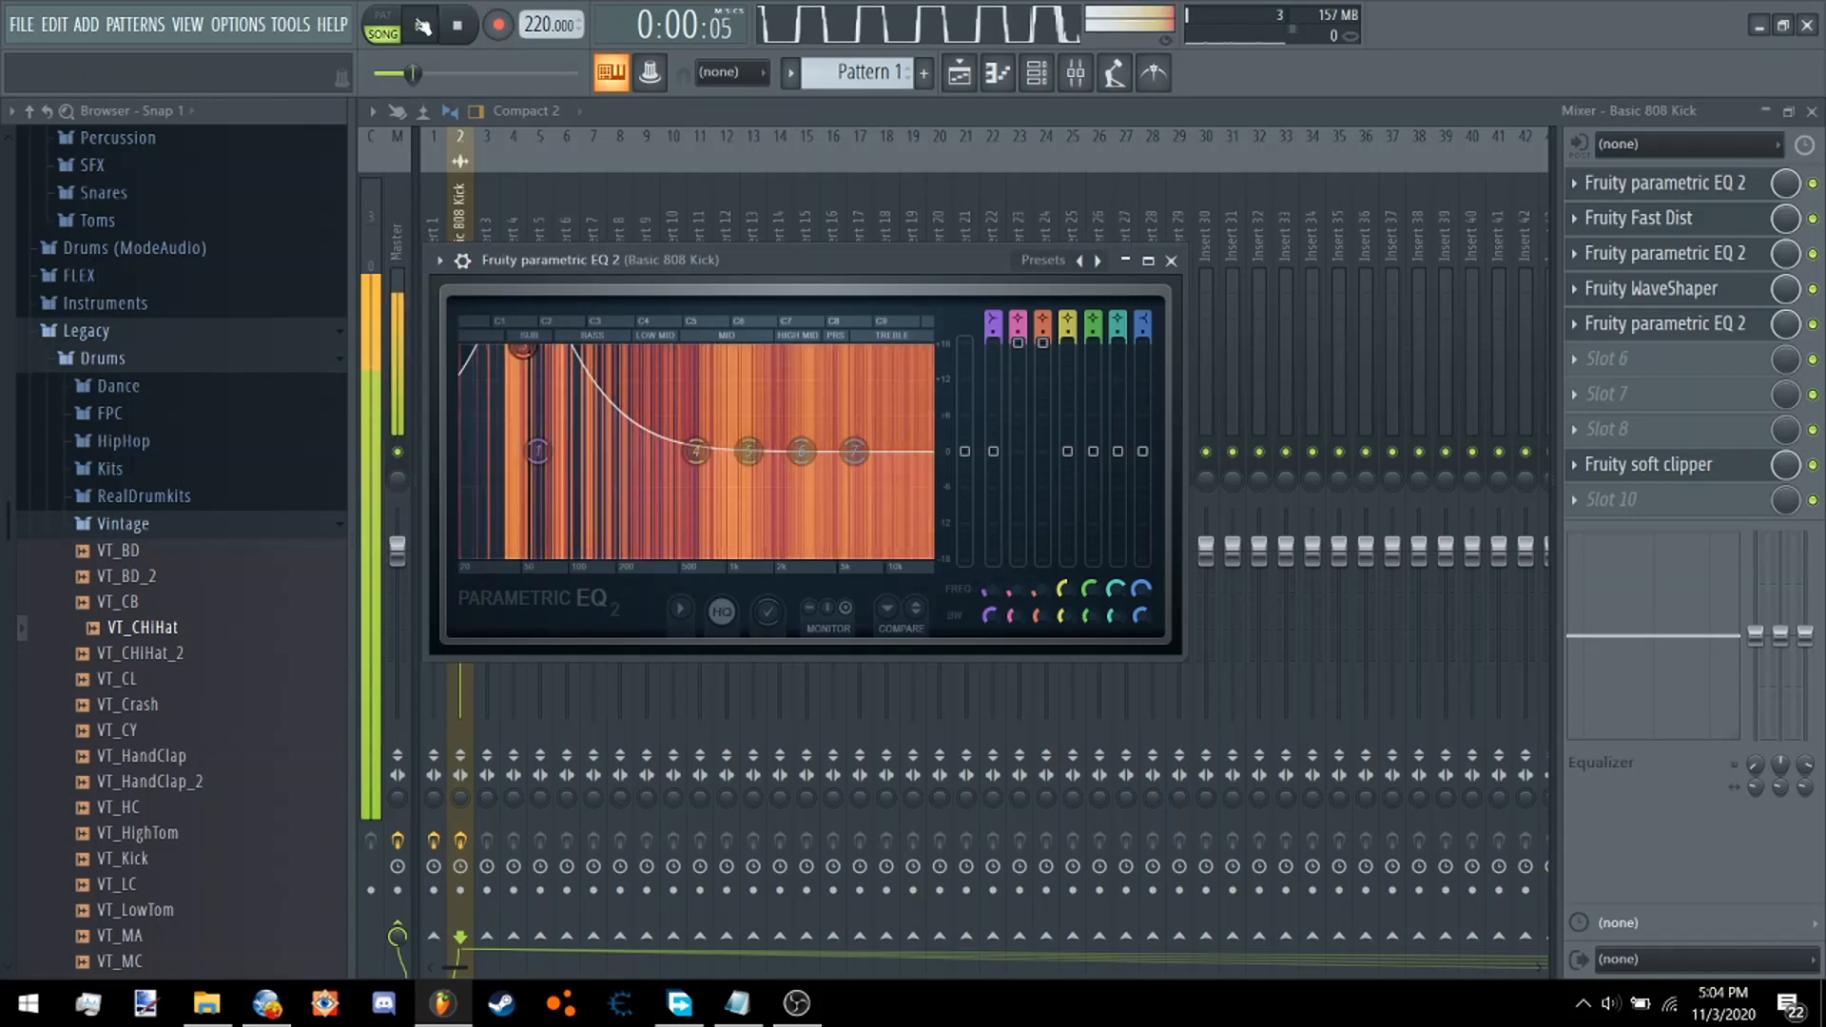
pyautogui.click(421, 26)
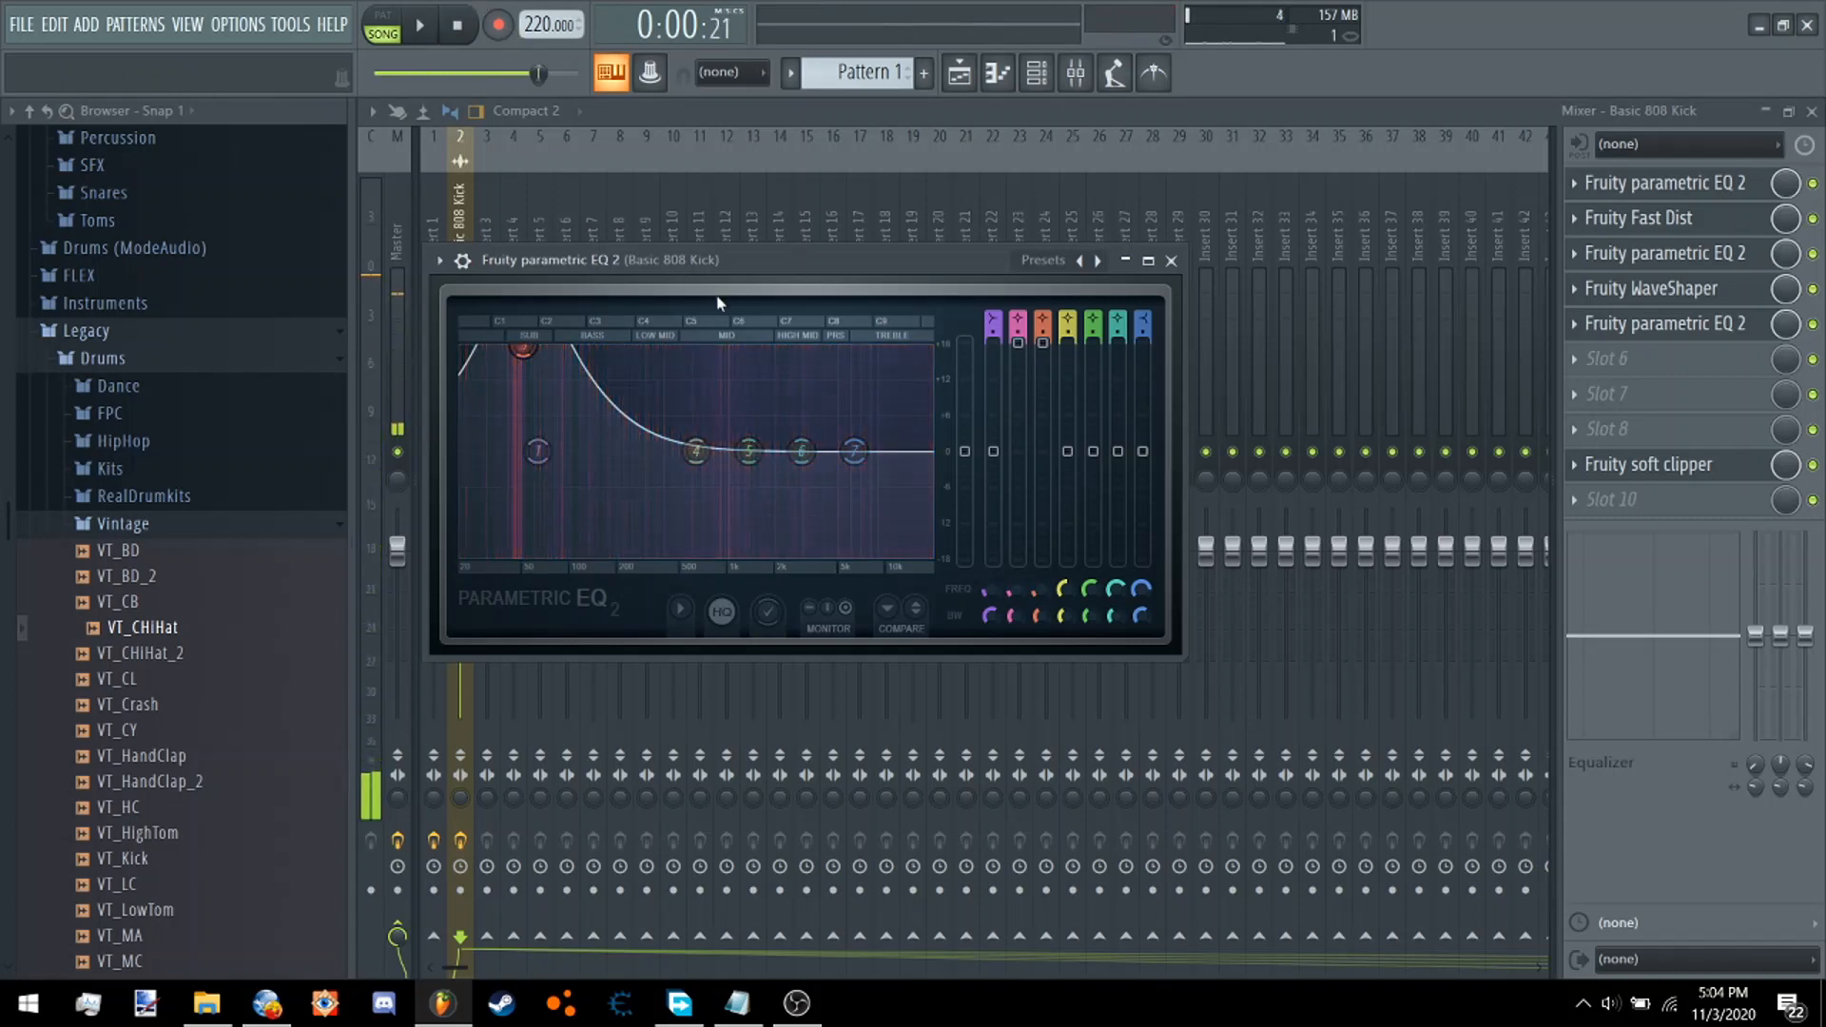
# Create an automation clip for the EQ's band 3 level, rising until the first kick slice ends and gently declining after it, and play it.
pyautogui.rightClick(1043, 348)
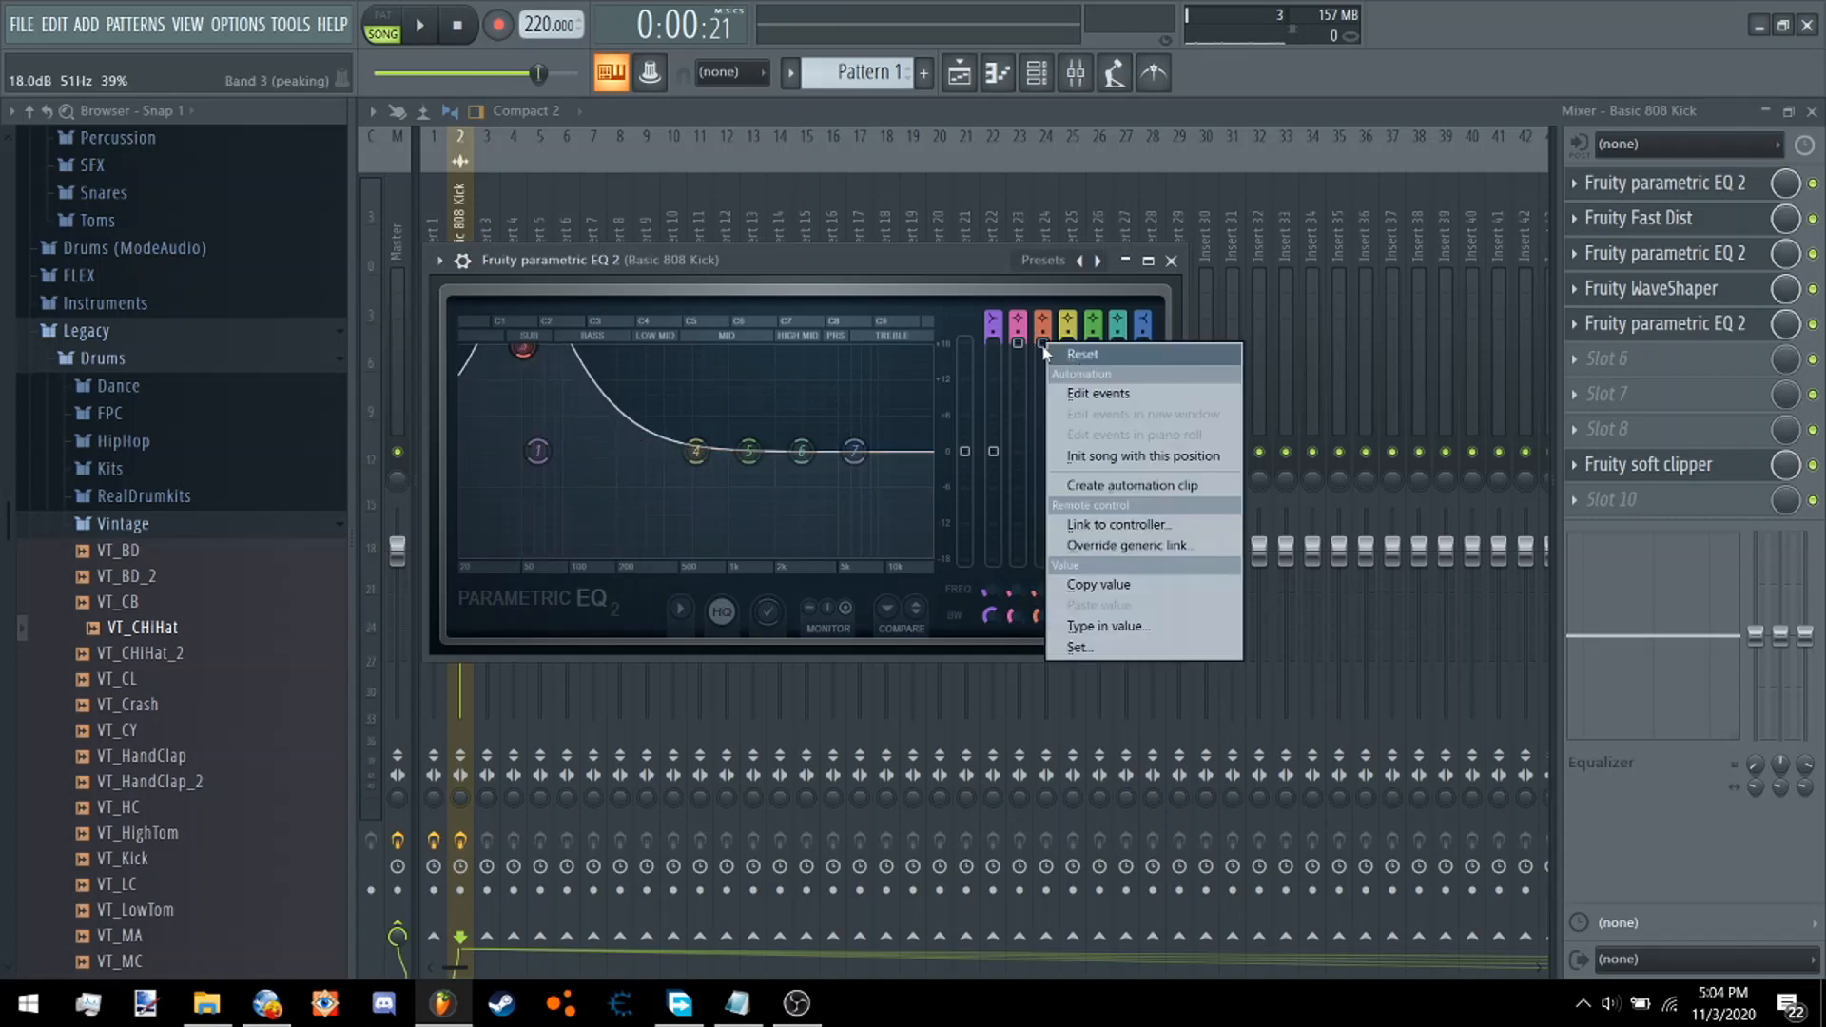
pyautogui.click(1132, 486)
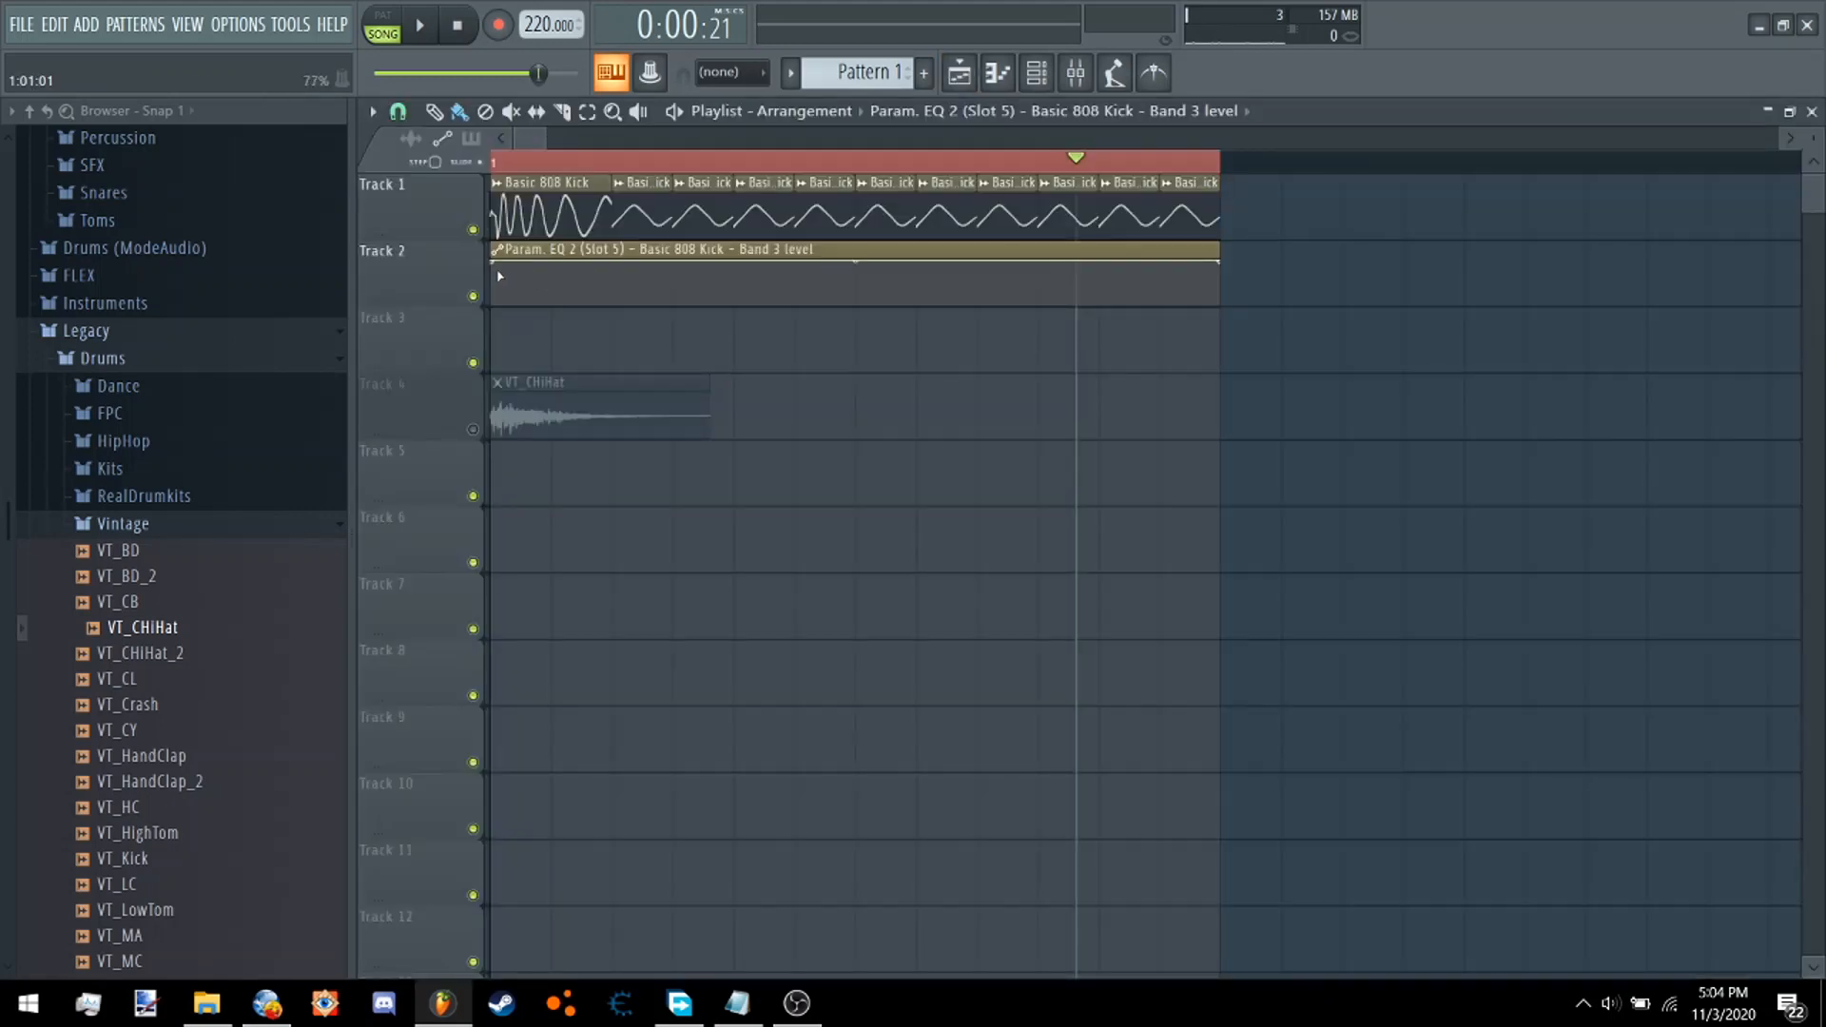
pyautogui.moveTo(496, 263)
pyautogui.mouseDown()
pyautogui.moveTo(488, 302)
pyautogui.moveTo(497, 283)
pyautogui.mouseUp()
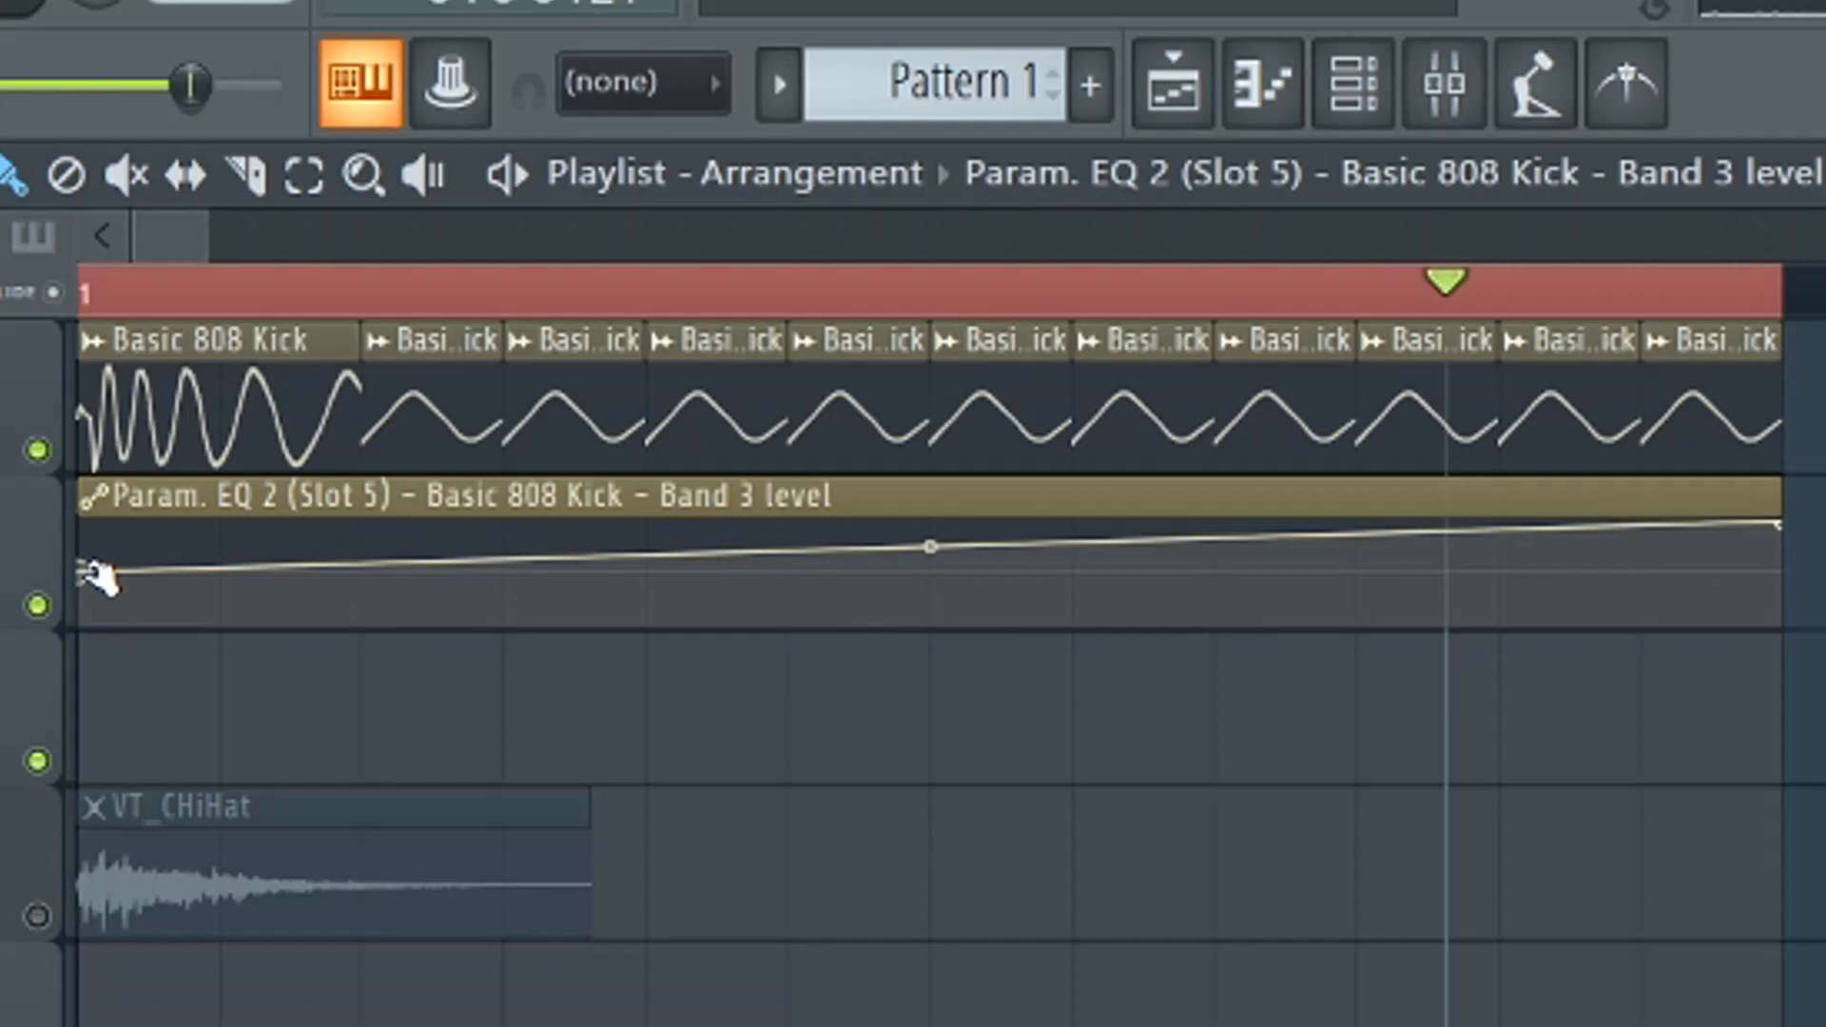
pyautogui.moveTo(347, 567); pyautogui.dragTo(362, 525)
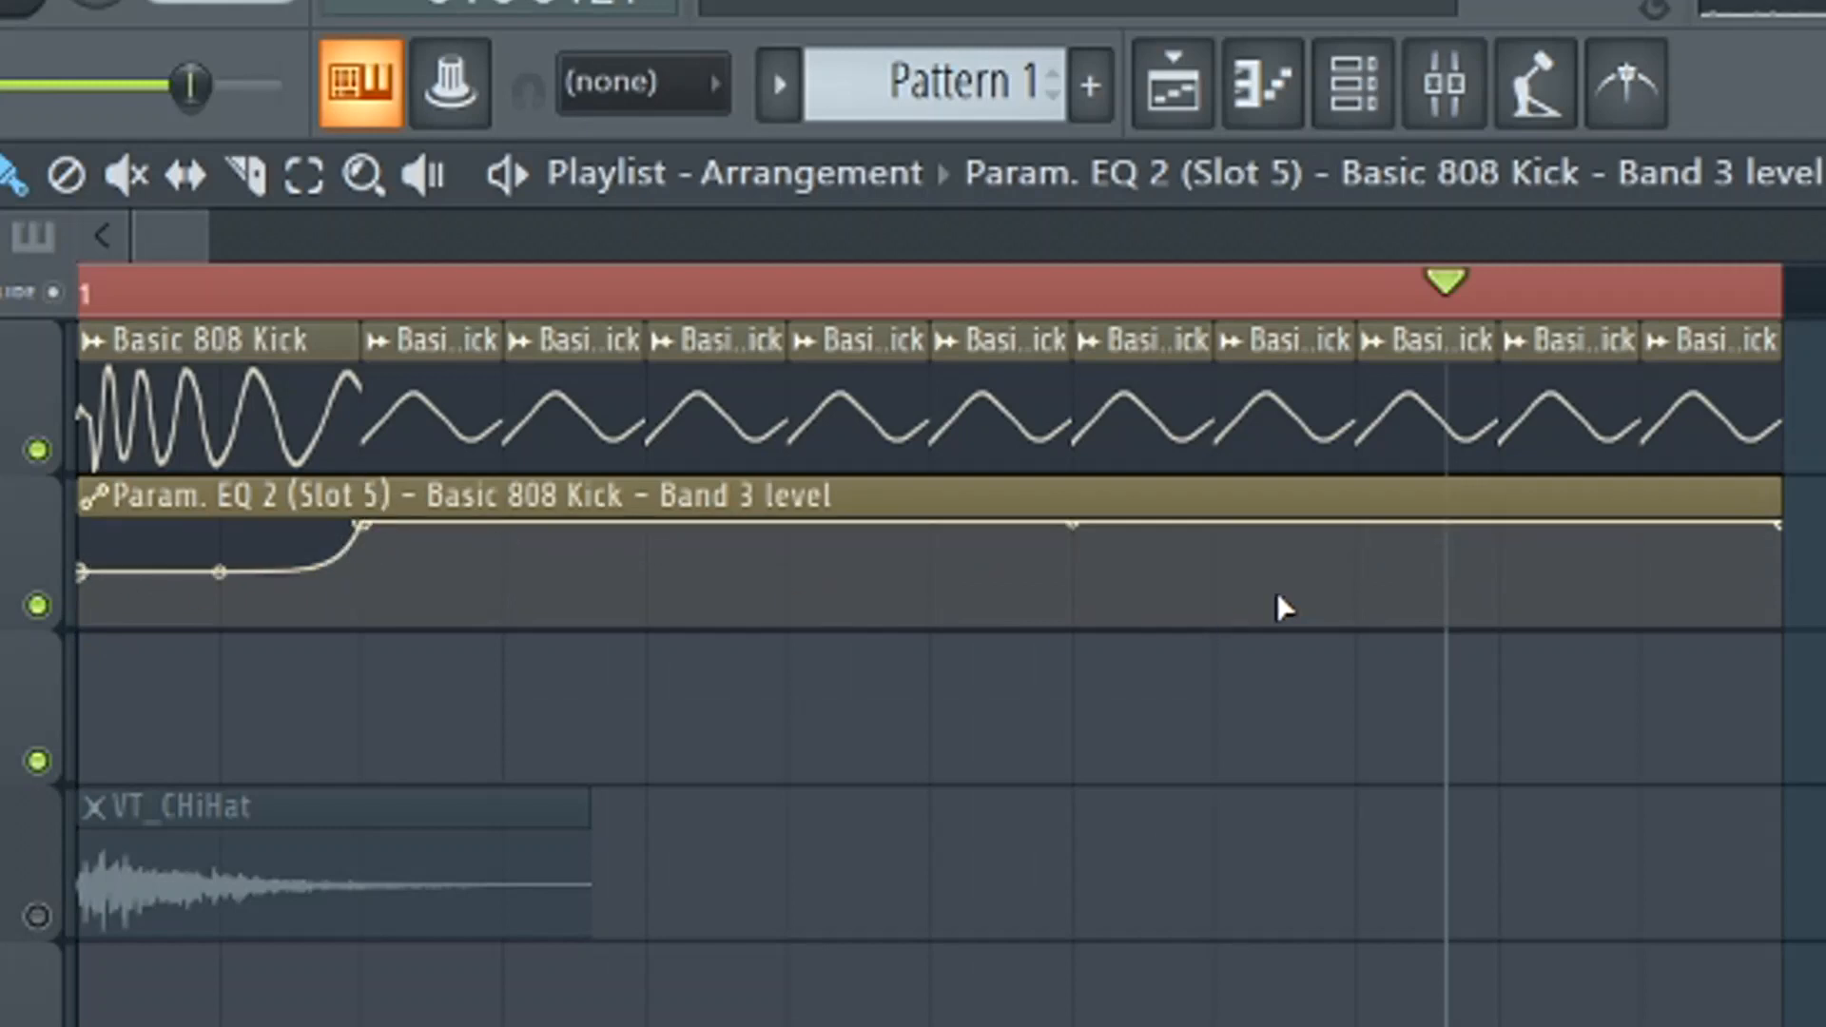
pyautogui.moveTo(1779, 523); pyautogui.dragTo(1794, 550)
pyautogui.moveTo(220, 571); pyautogui.dragTo(225, 550)
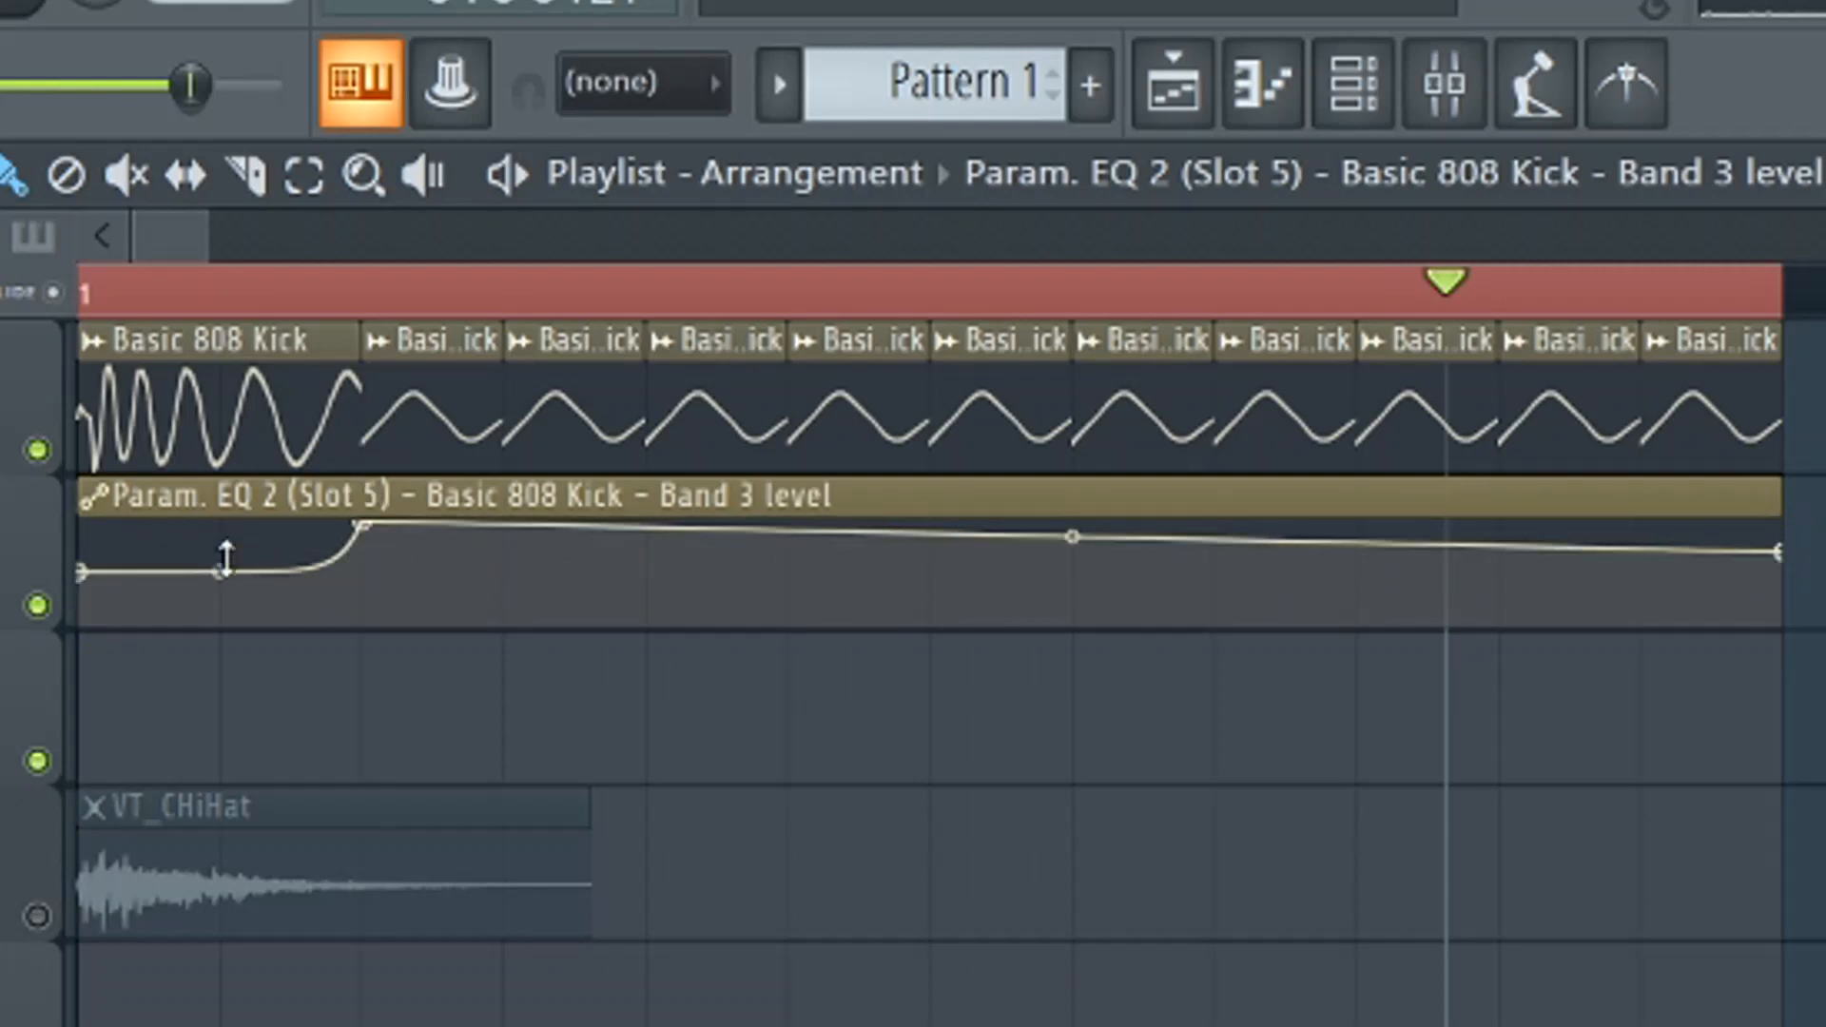
pyautogui.moveTo(363, 522); pyautogui.dragTo(384, 533)
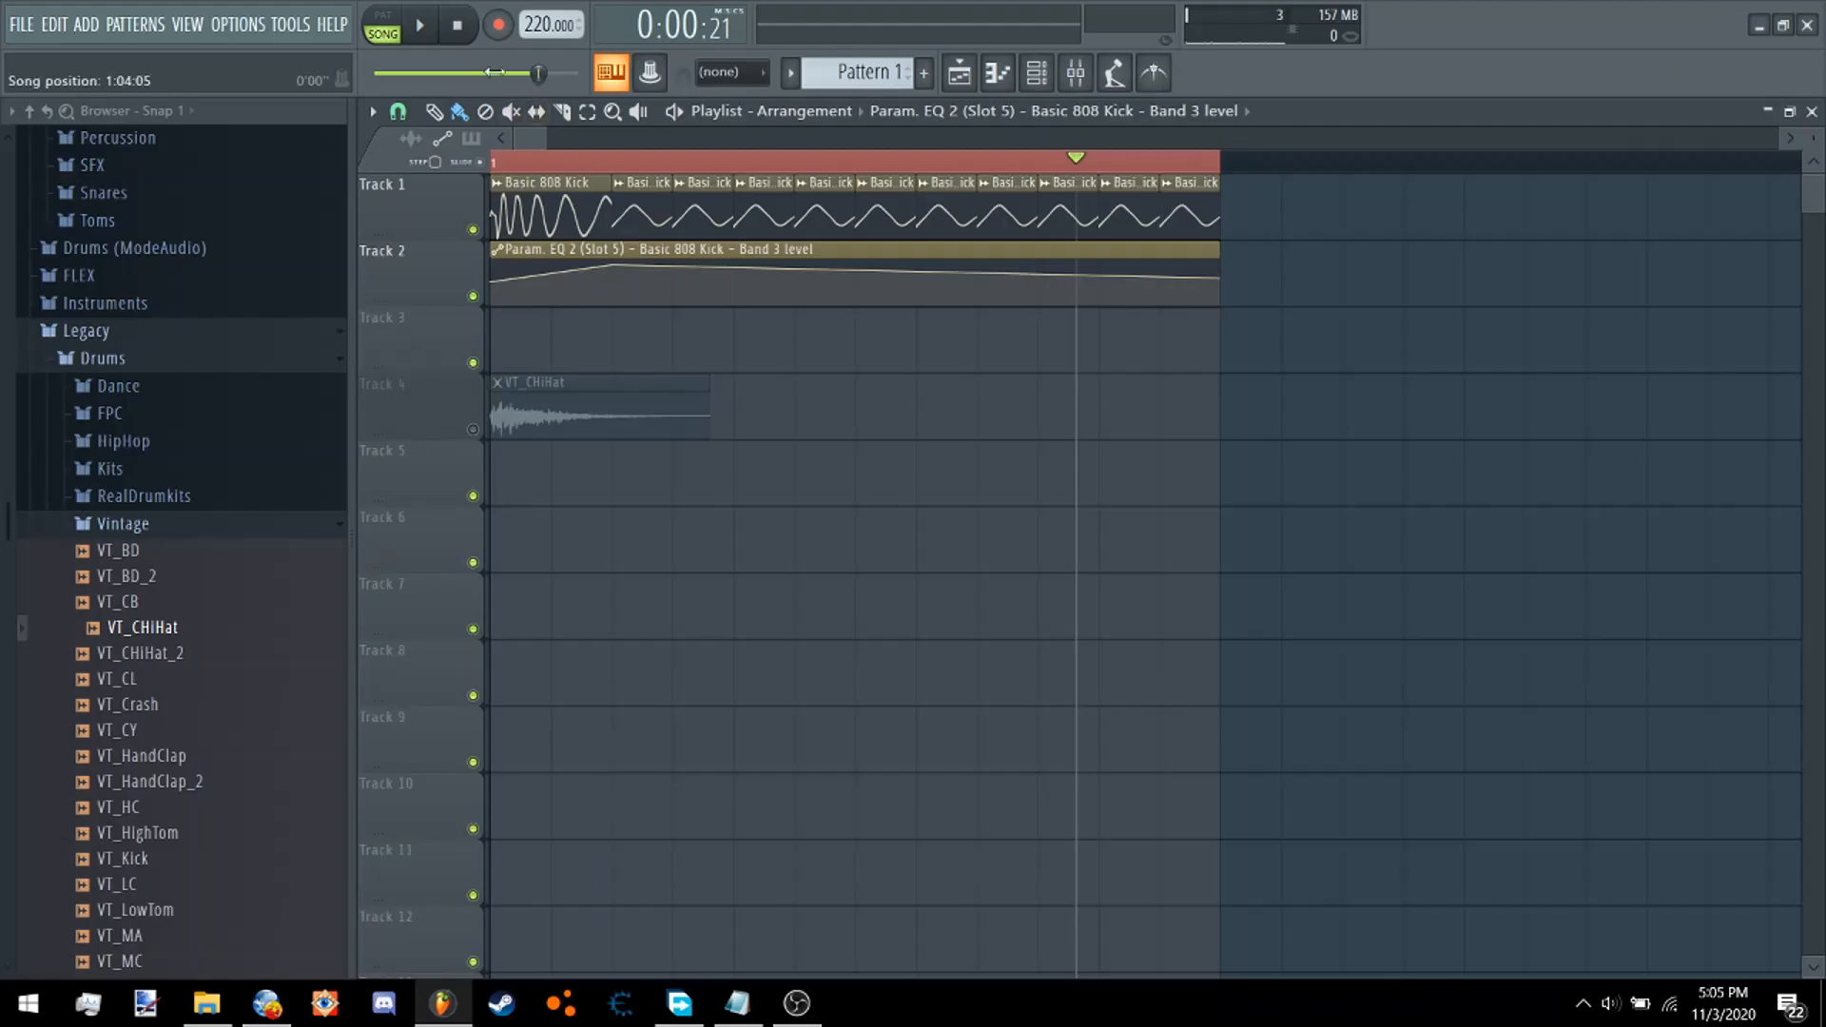
pyautogui.click(458, 28)
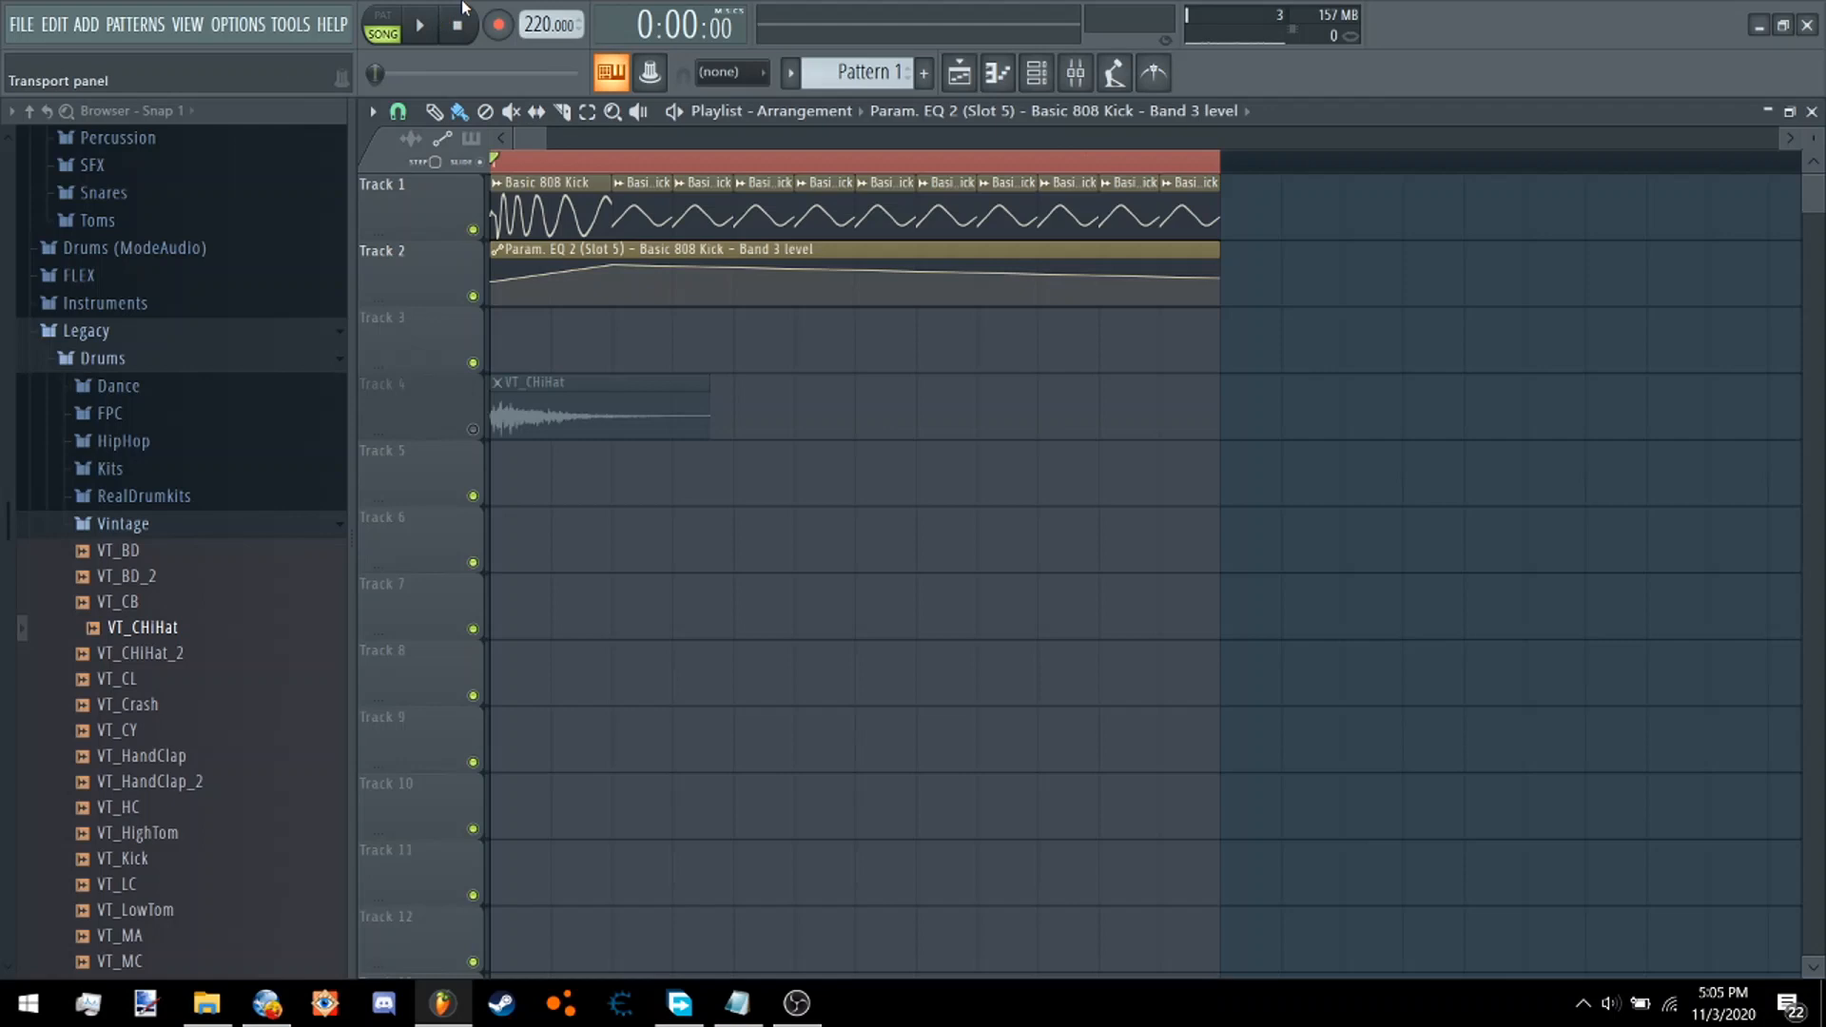
pyautogui.click(419, 25)
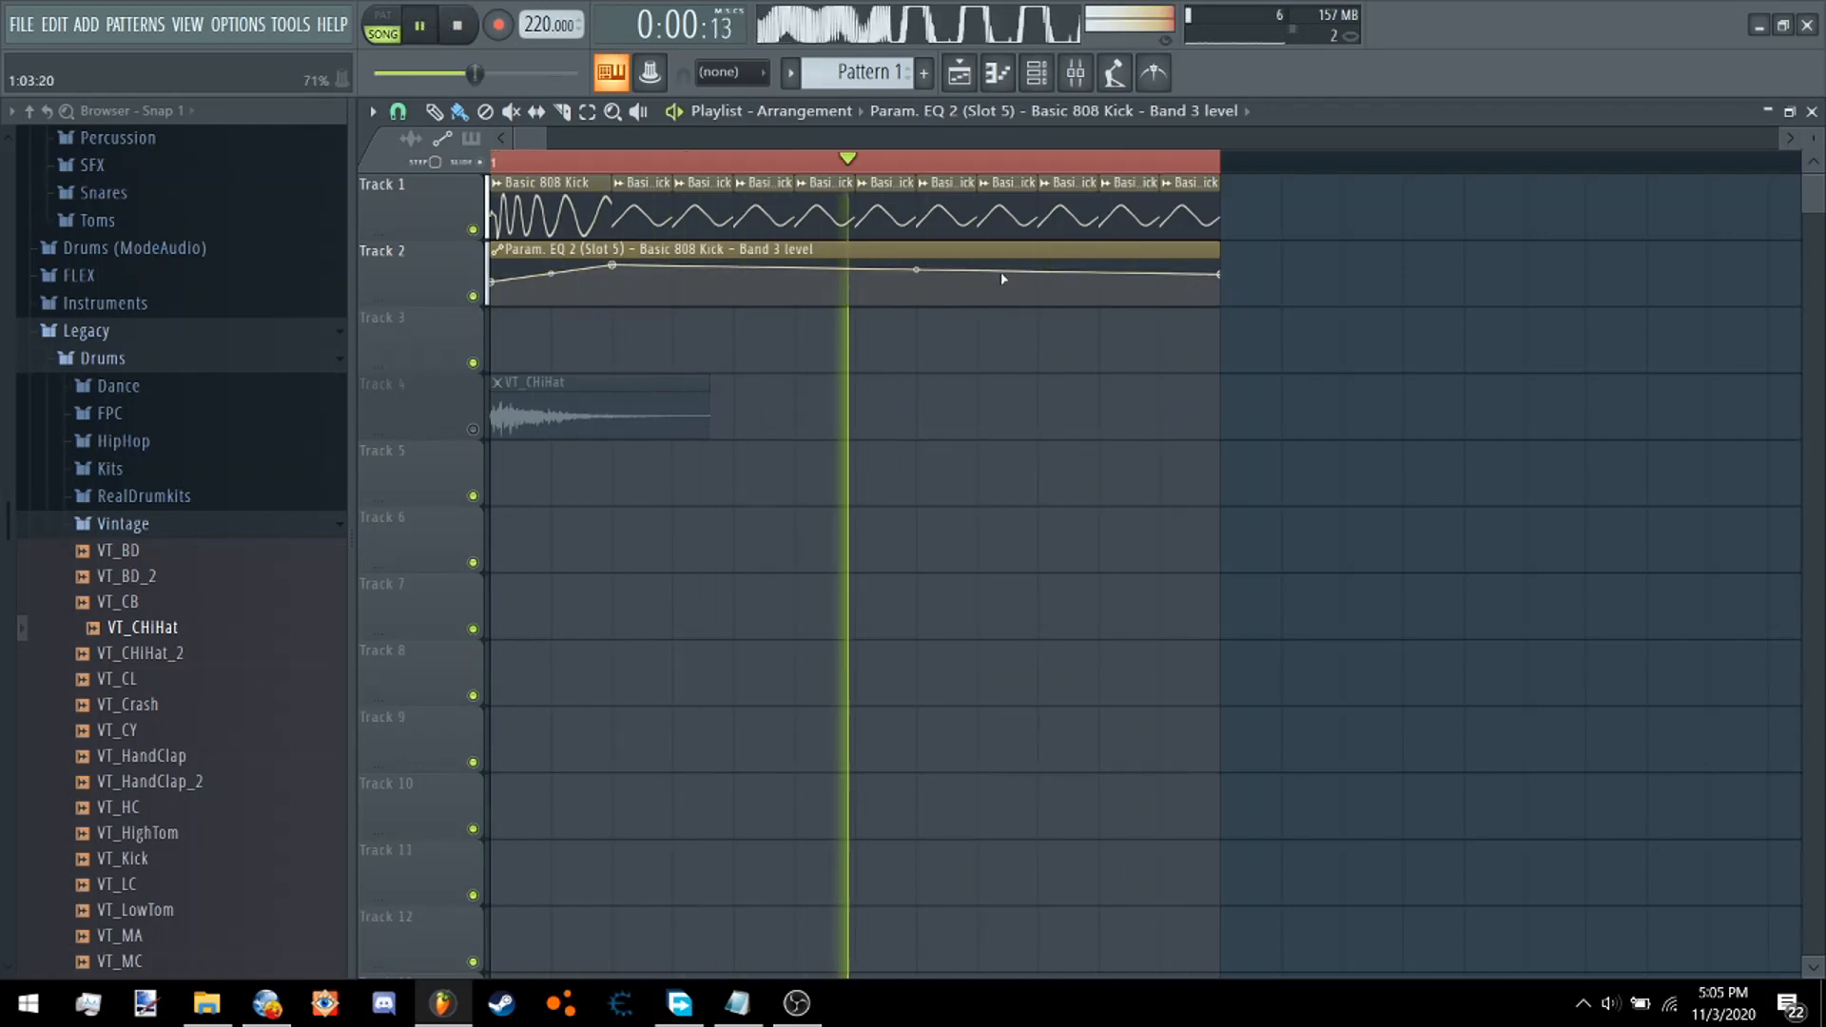
pyautogui.rightClick(856, 283)
pyautogui.rightClick(861, 285)
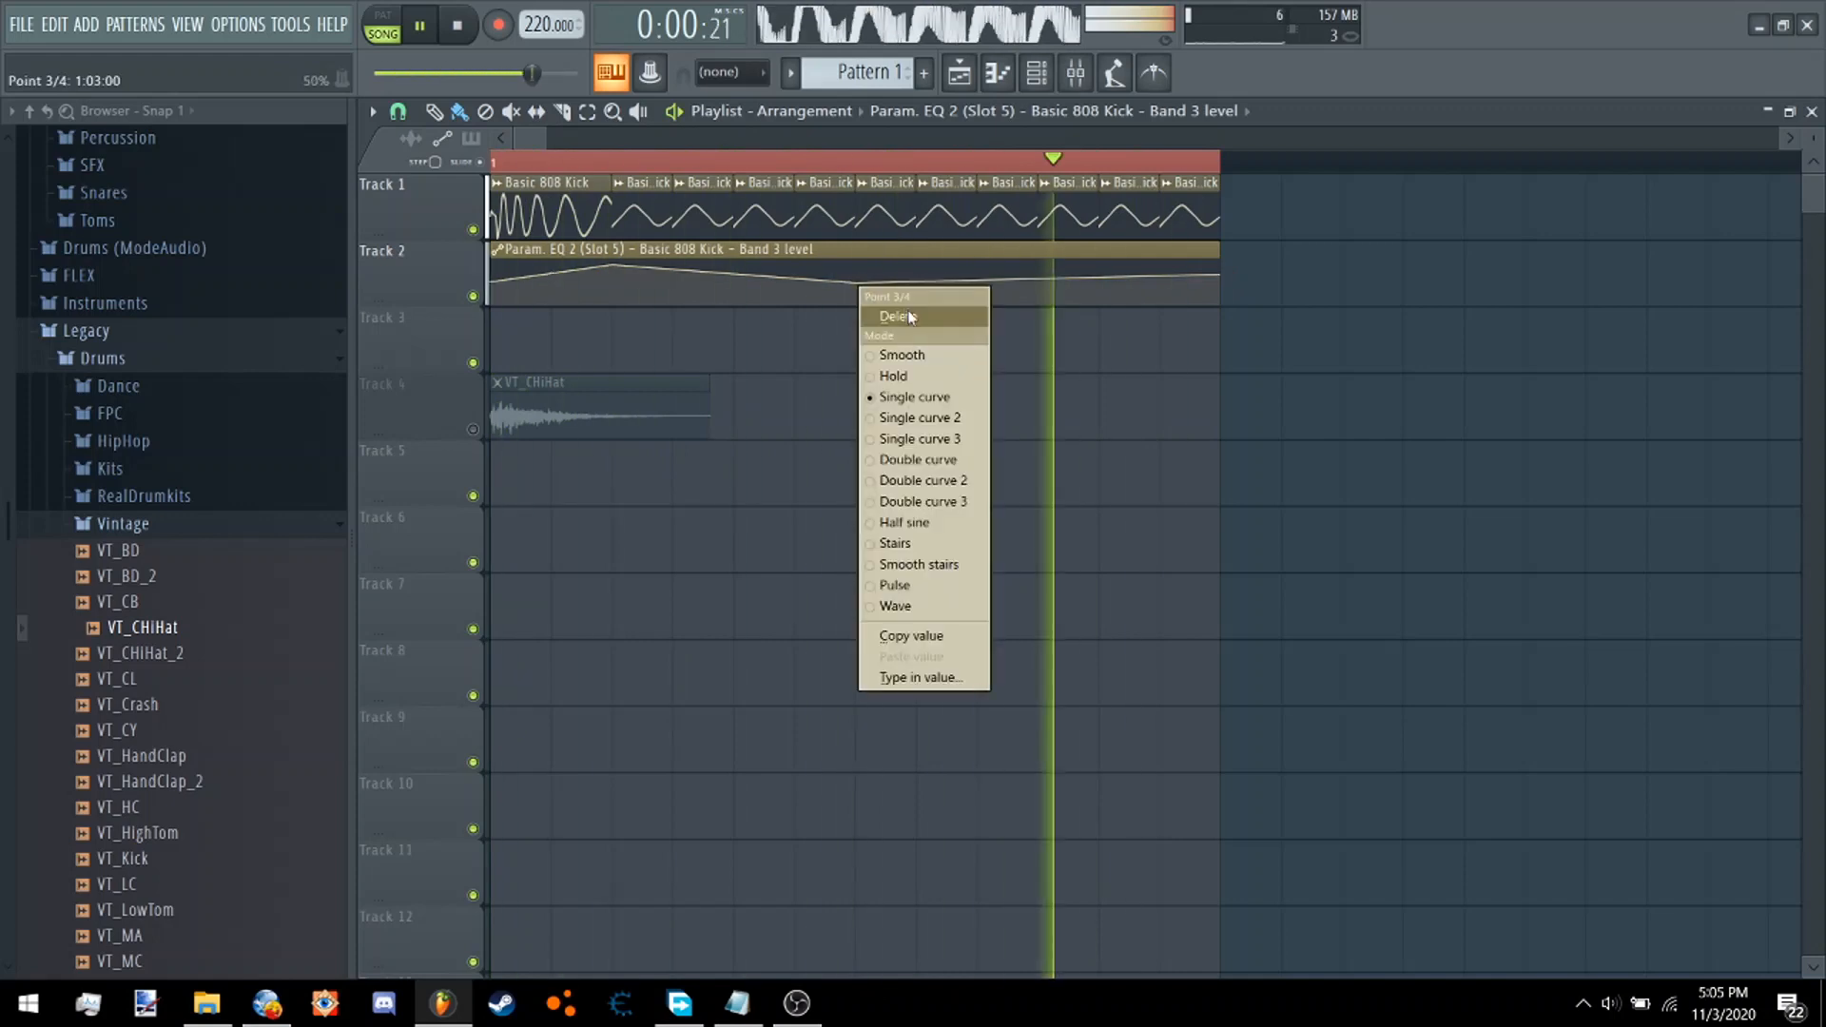
pyautogui.click(885, 310)
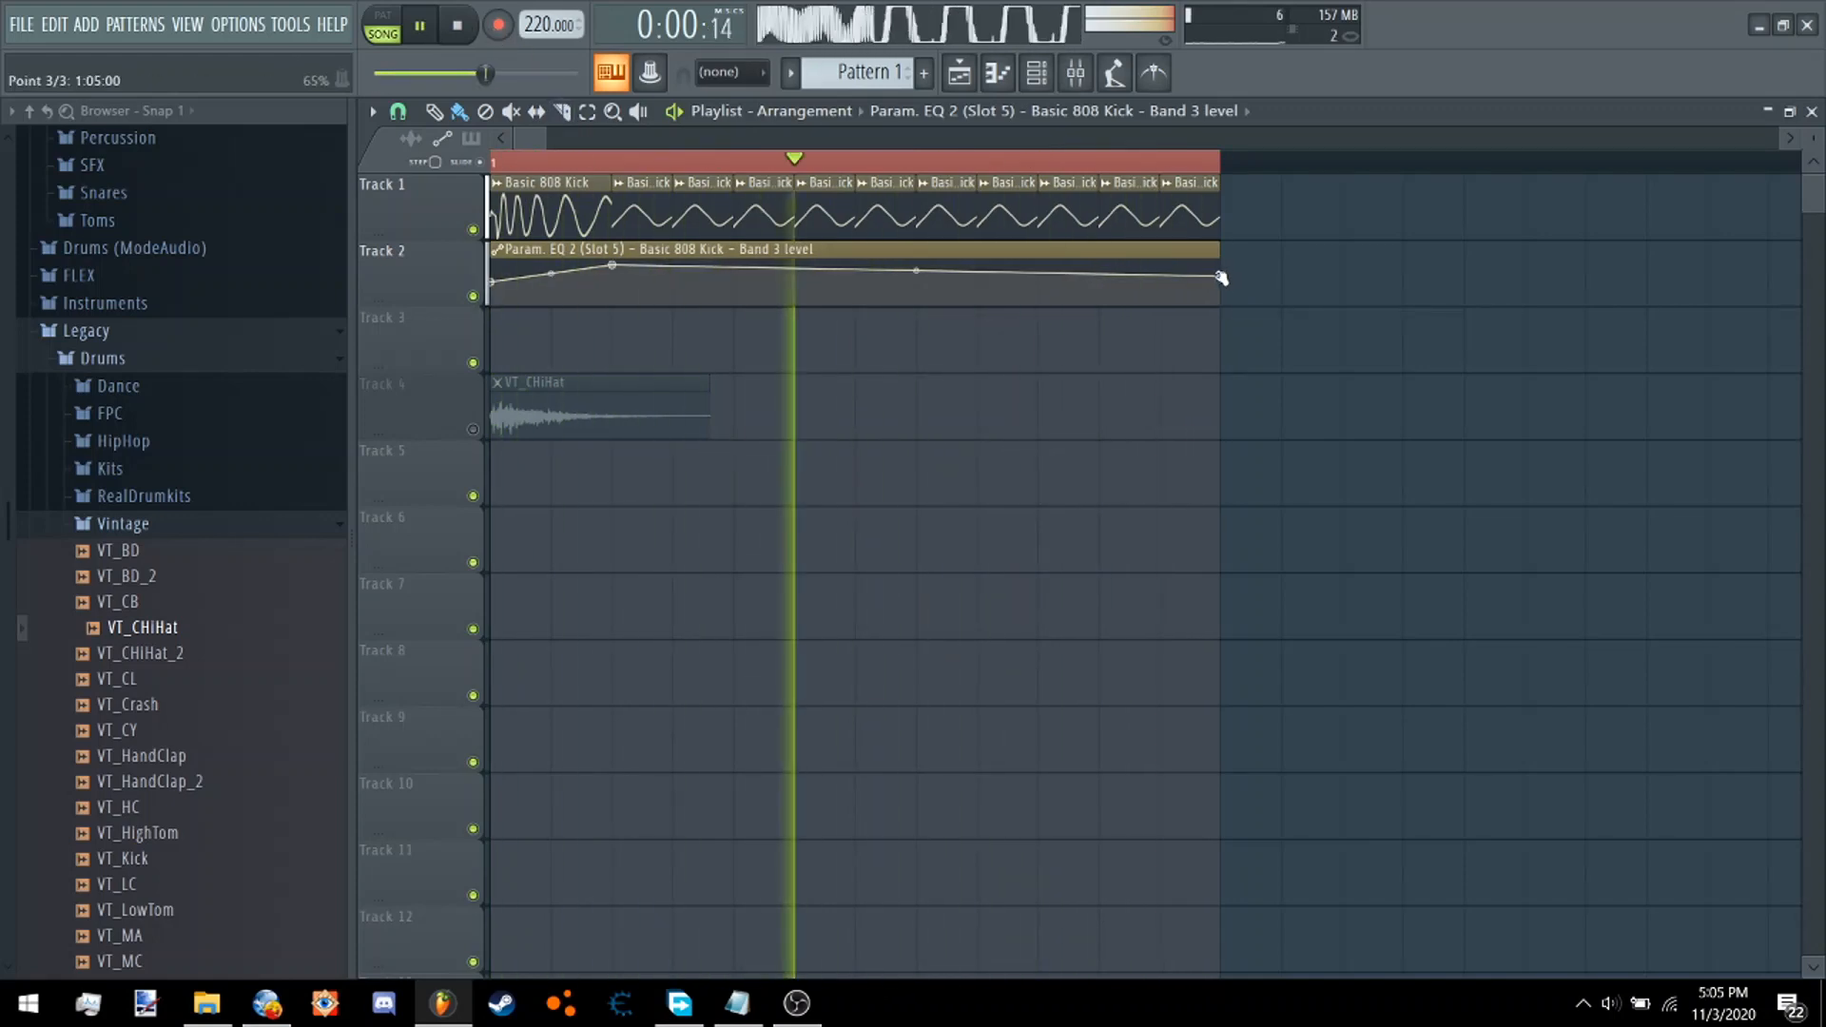
# Stop playback and fine-tune the band 3 level clip's start, bending its rising first segment into a slight downward sag.
pyautogui.moveTo(492, 282)
pyautogui.mouseDown()
pyautogui.moveTo(496, 303)
pyautogui.moveTo(496, 262)
pyautogui.moveTo(494, 284)
pyautogui.mouseUp()
pyautogui.press('space')
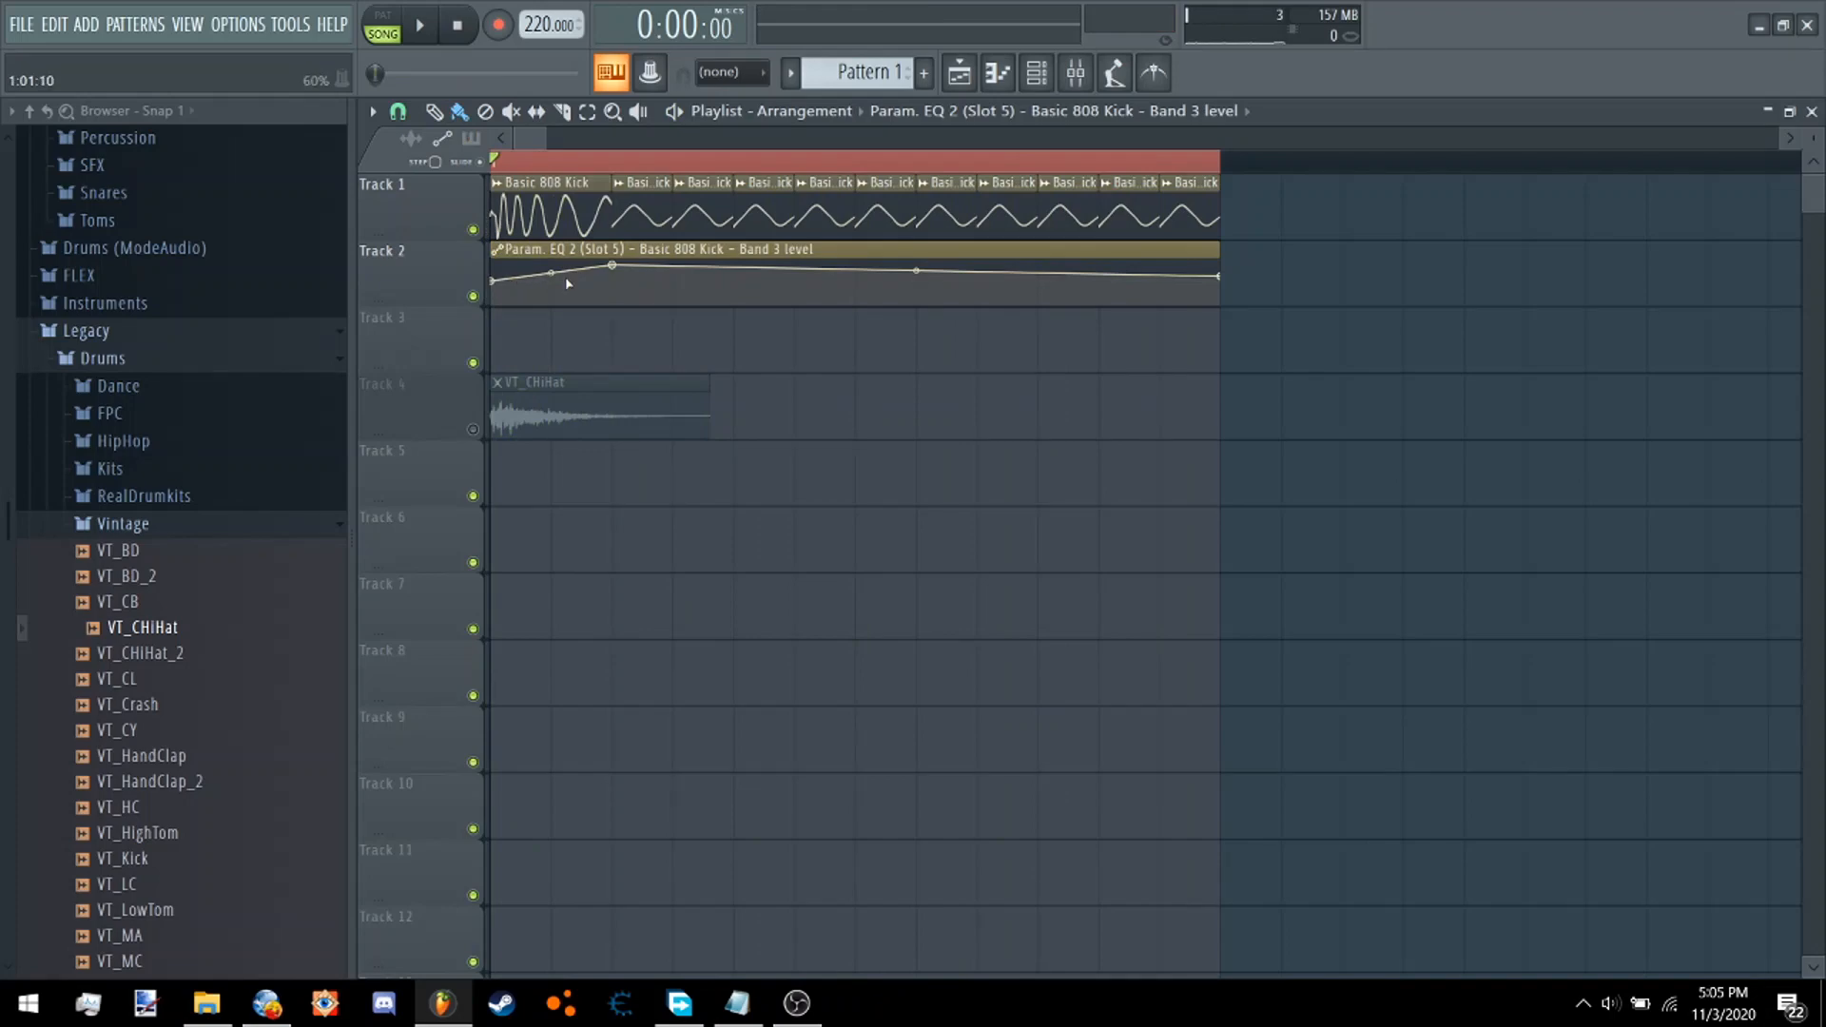
pyautogui.moveTo(552, 272); pyautogui.dragTo(551, 279)
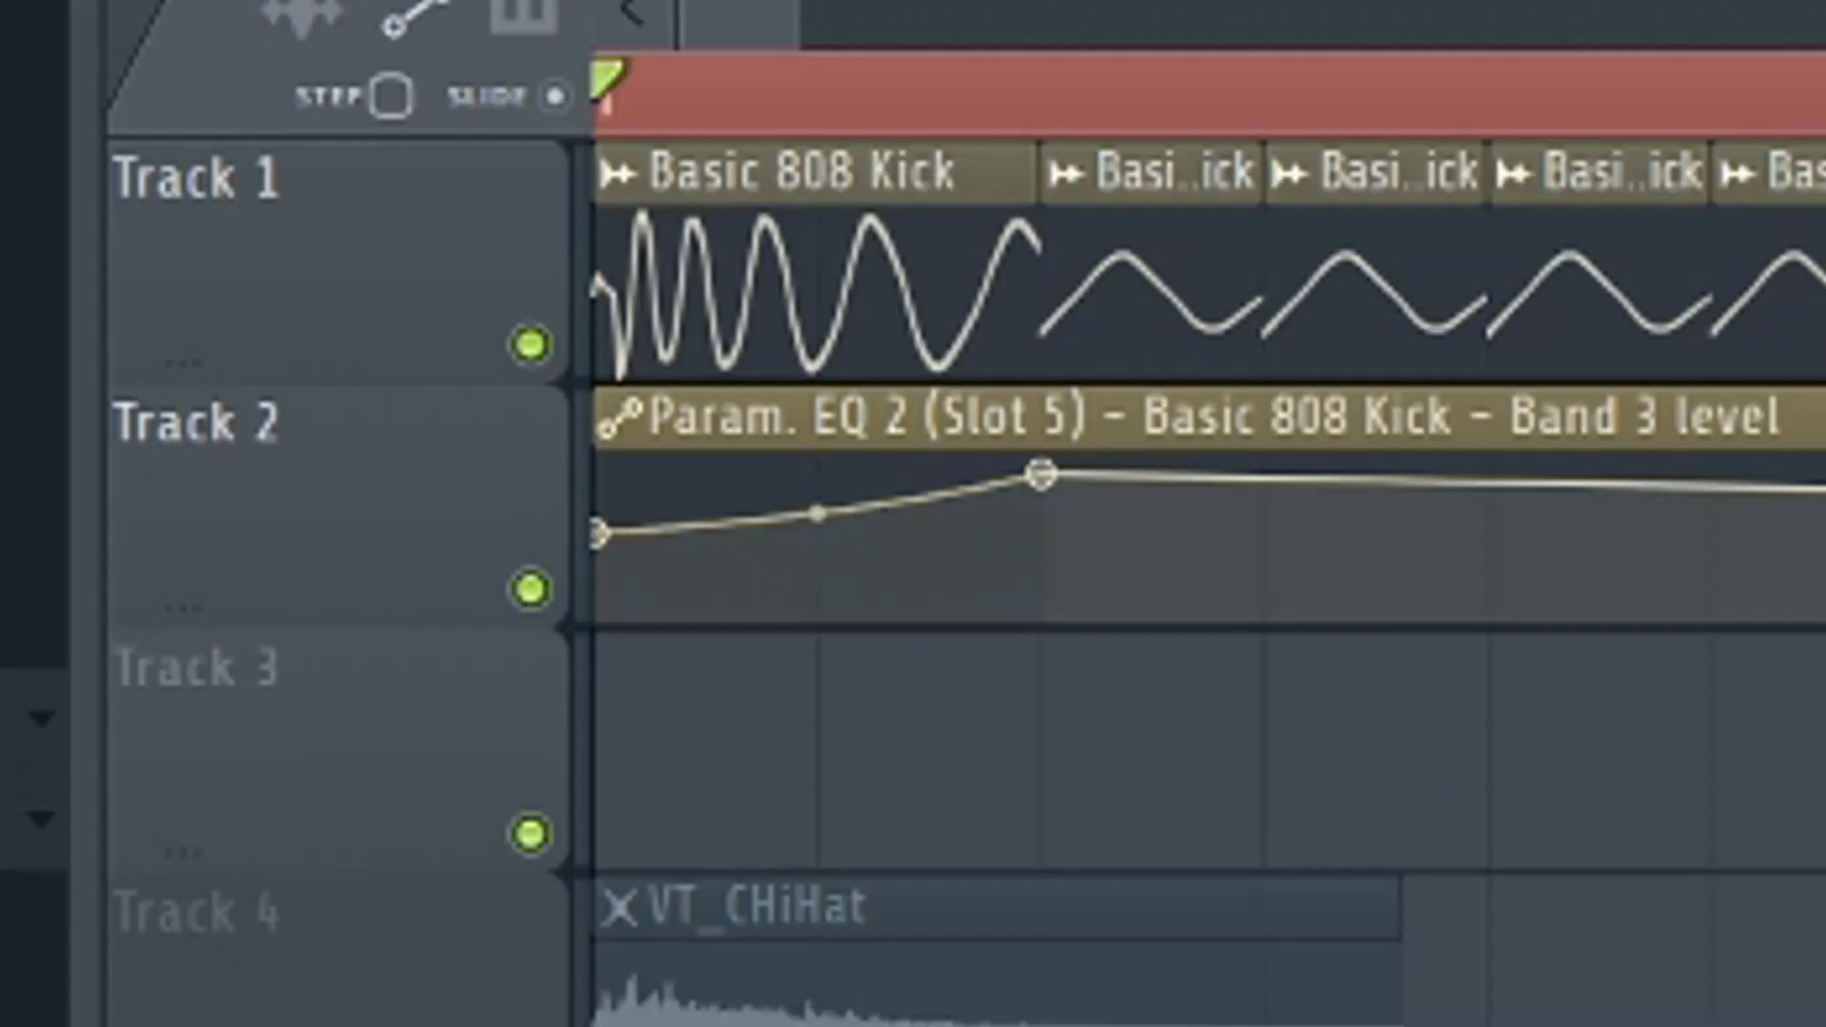
pyautogui.moveTo(813, 522); pyautogui.dragTo(815, 522)
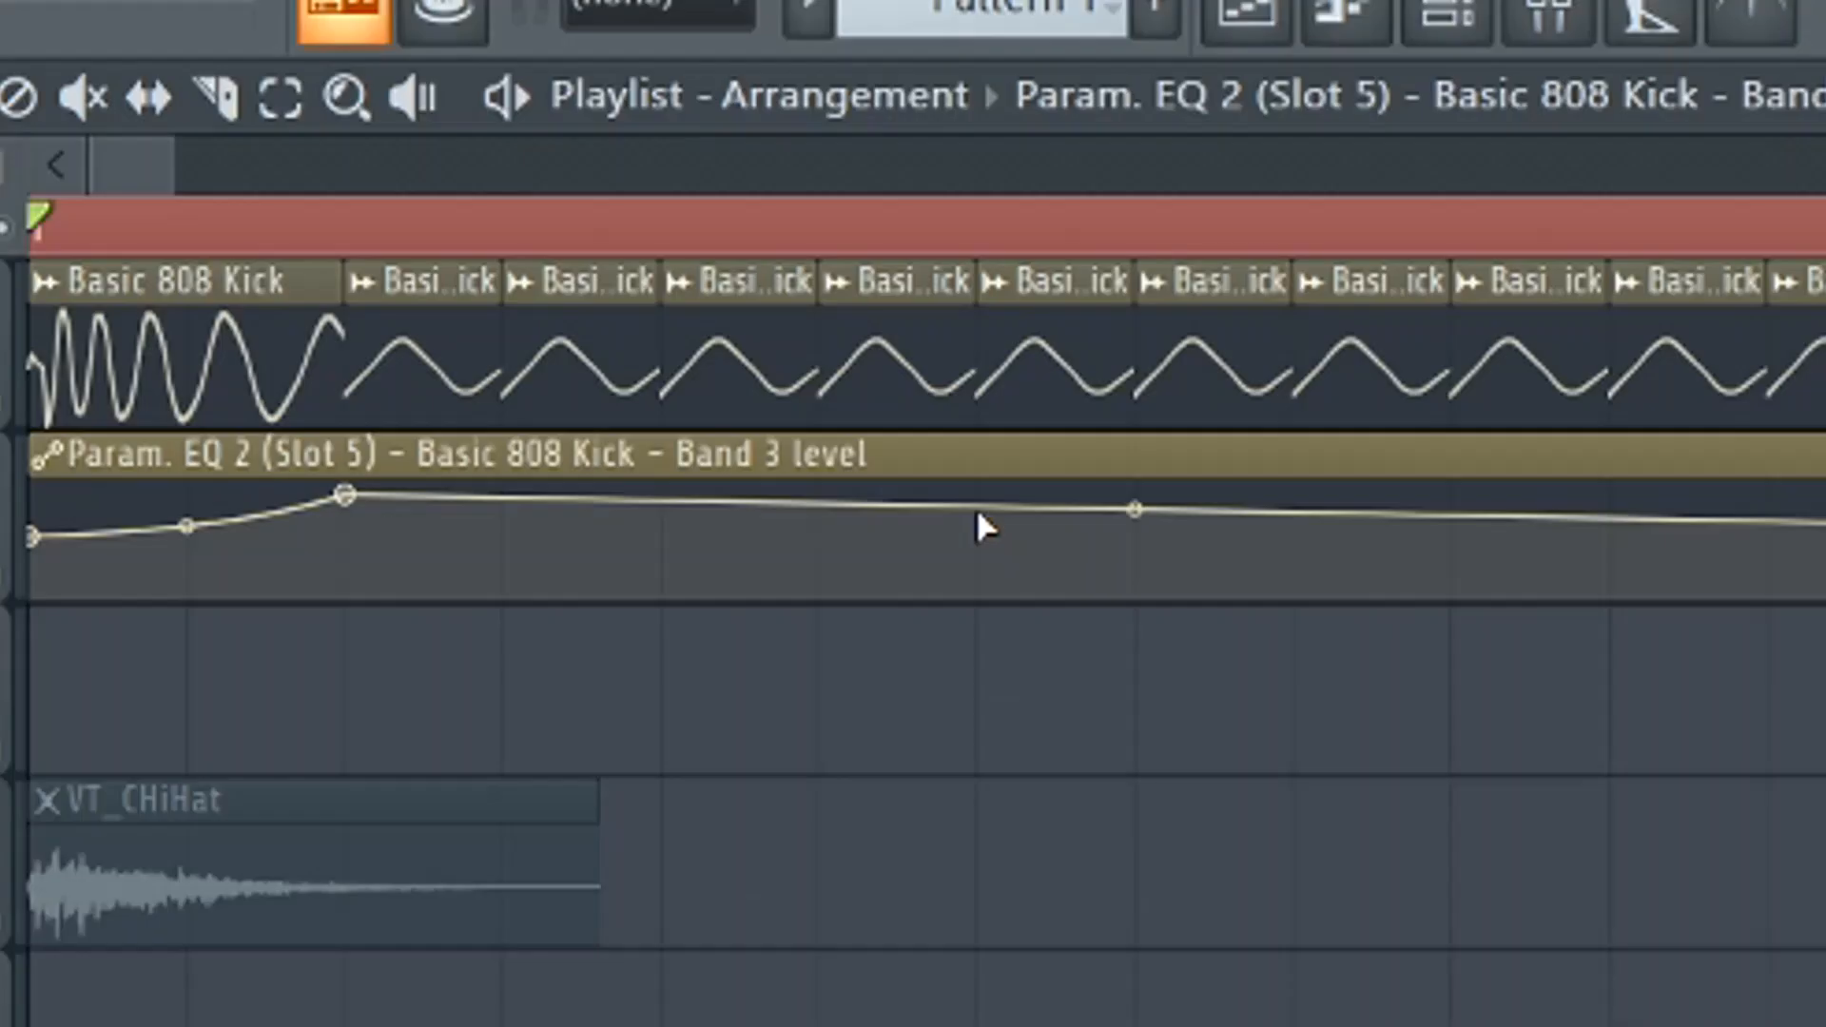
# Add a point at 1:03:00 on the band 3 level clip, set it to Hold mode, and audition the stepped level.
pyautogui.rightClick(859, 274)
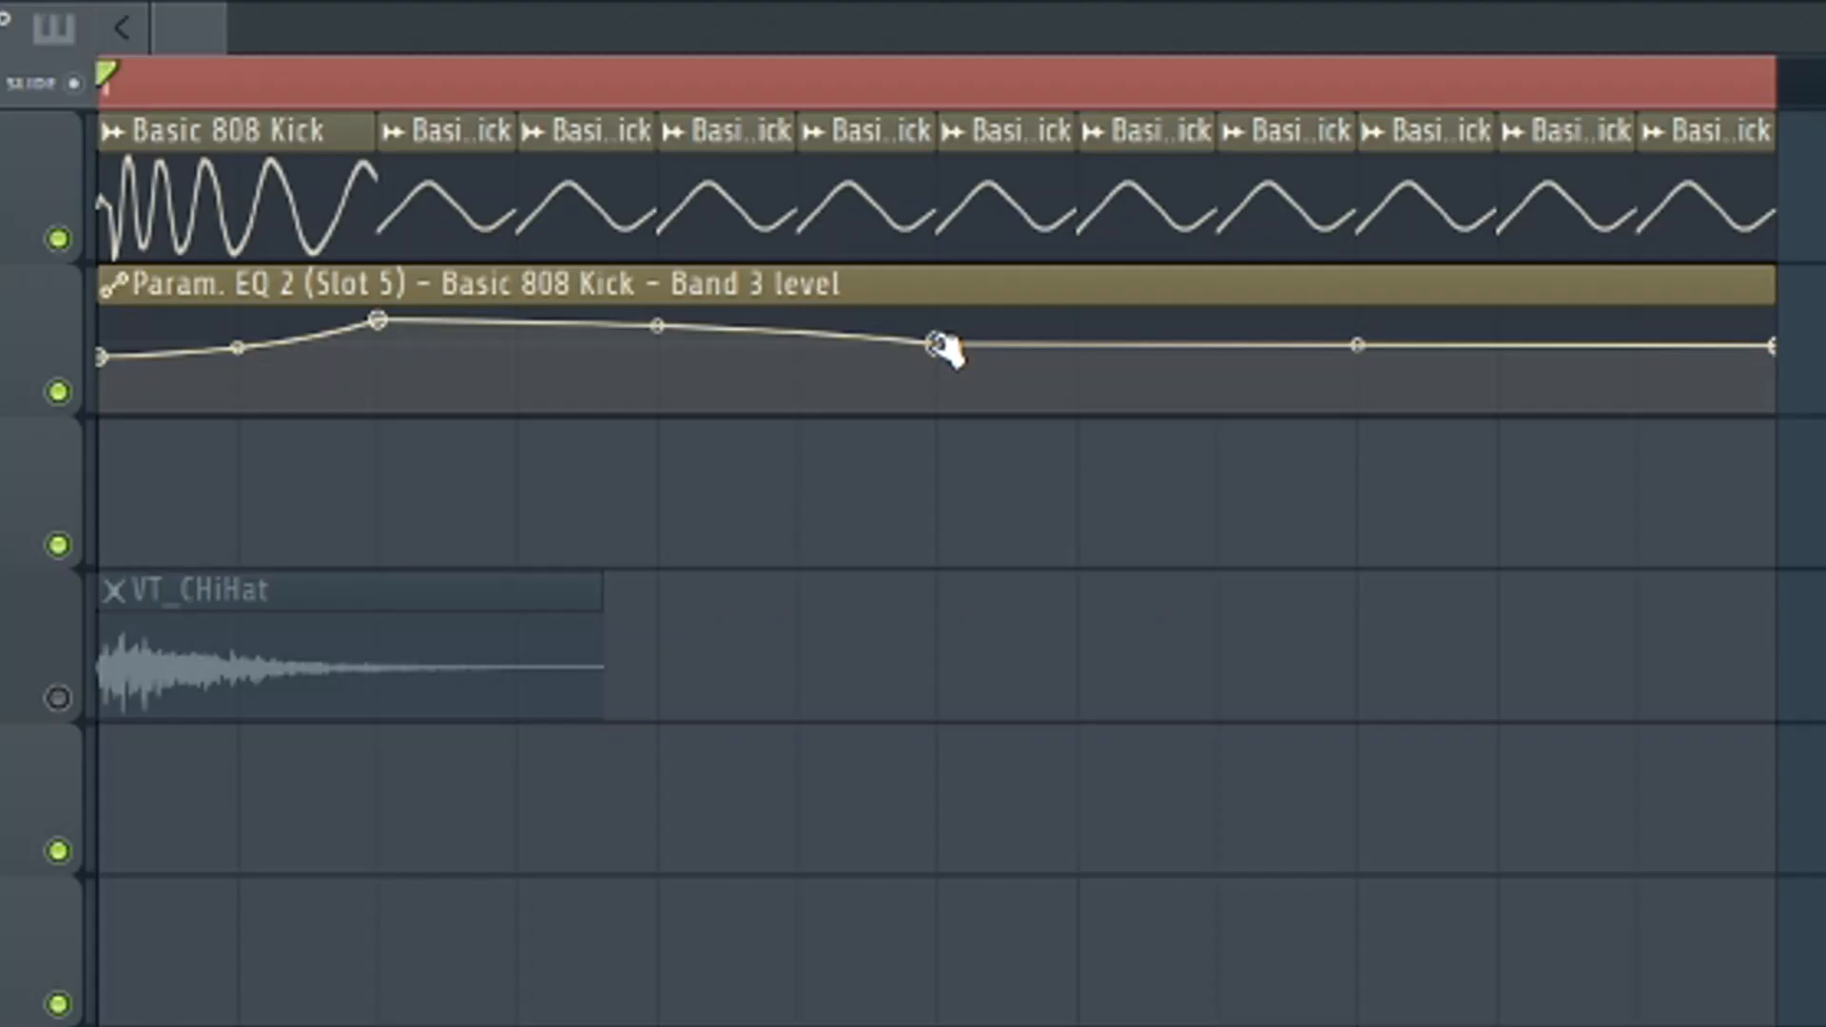
pyautogui.rightClick(859, 274)
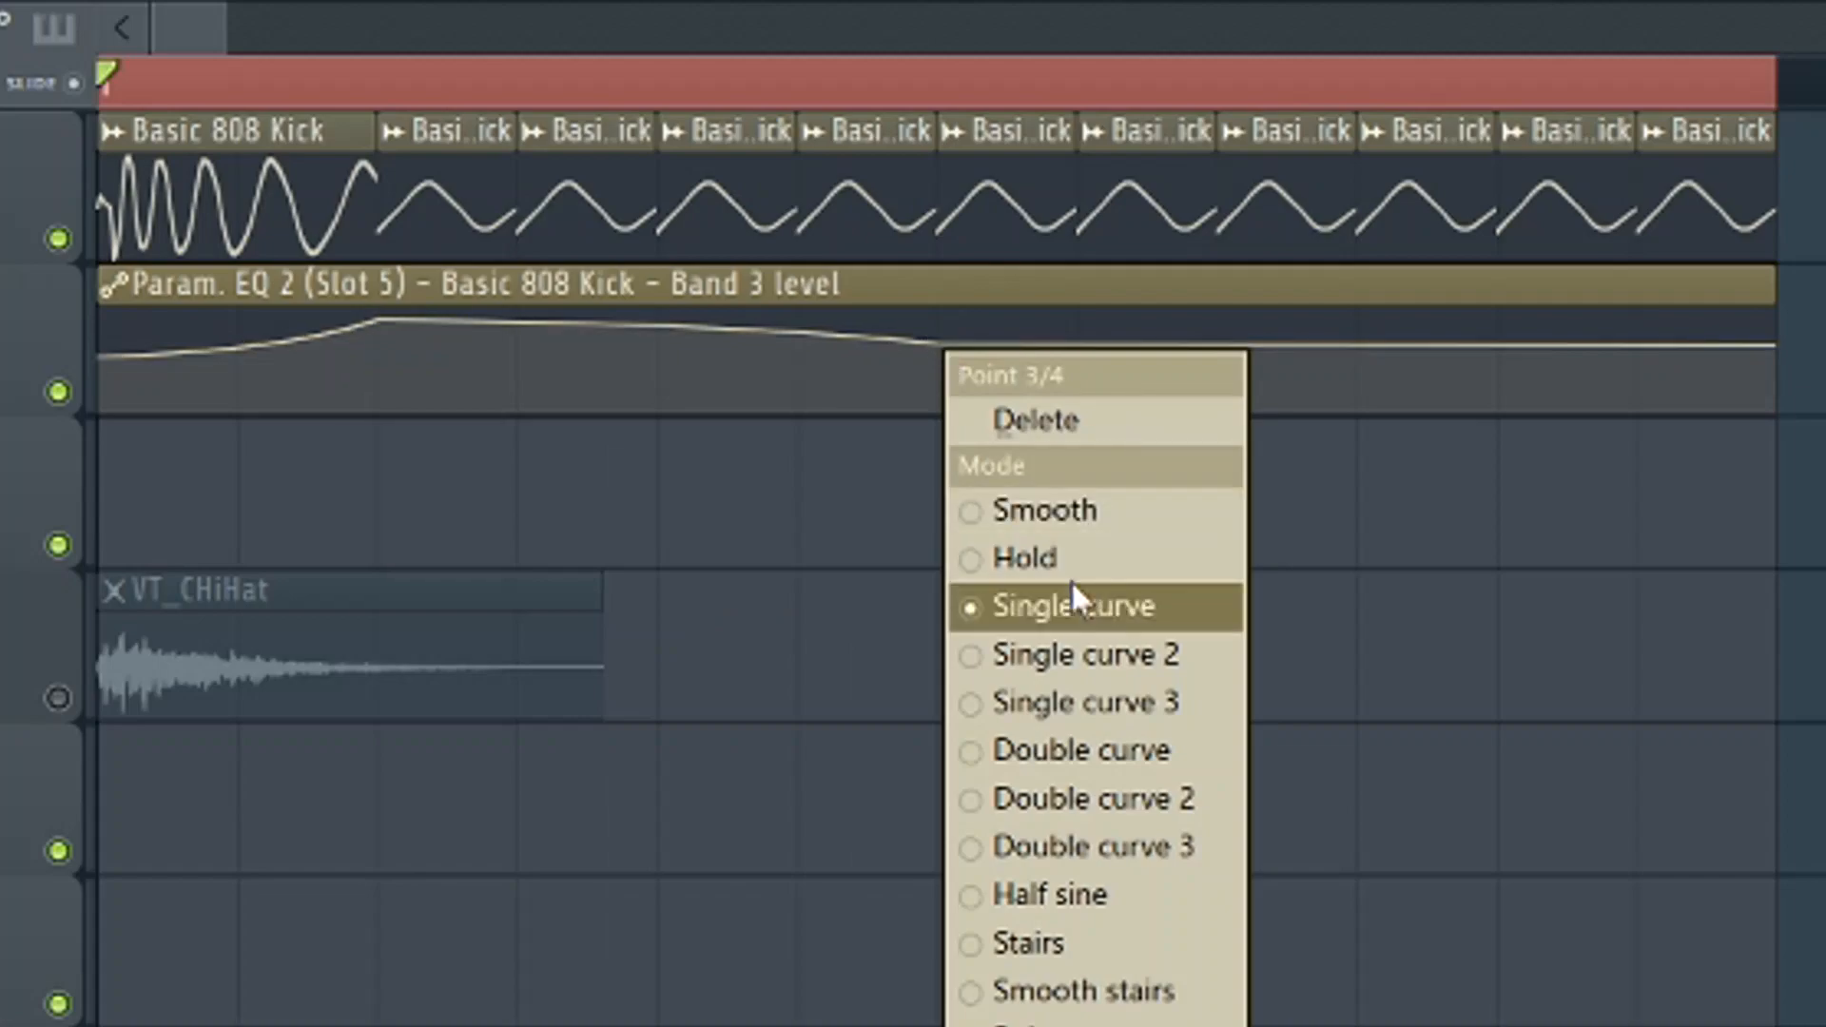
pyautogui.click(902, 364)
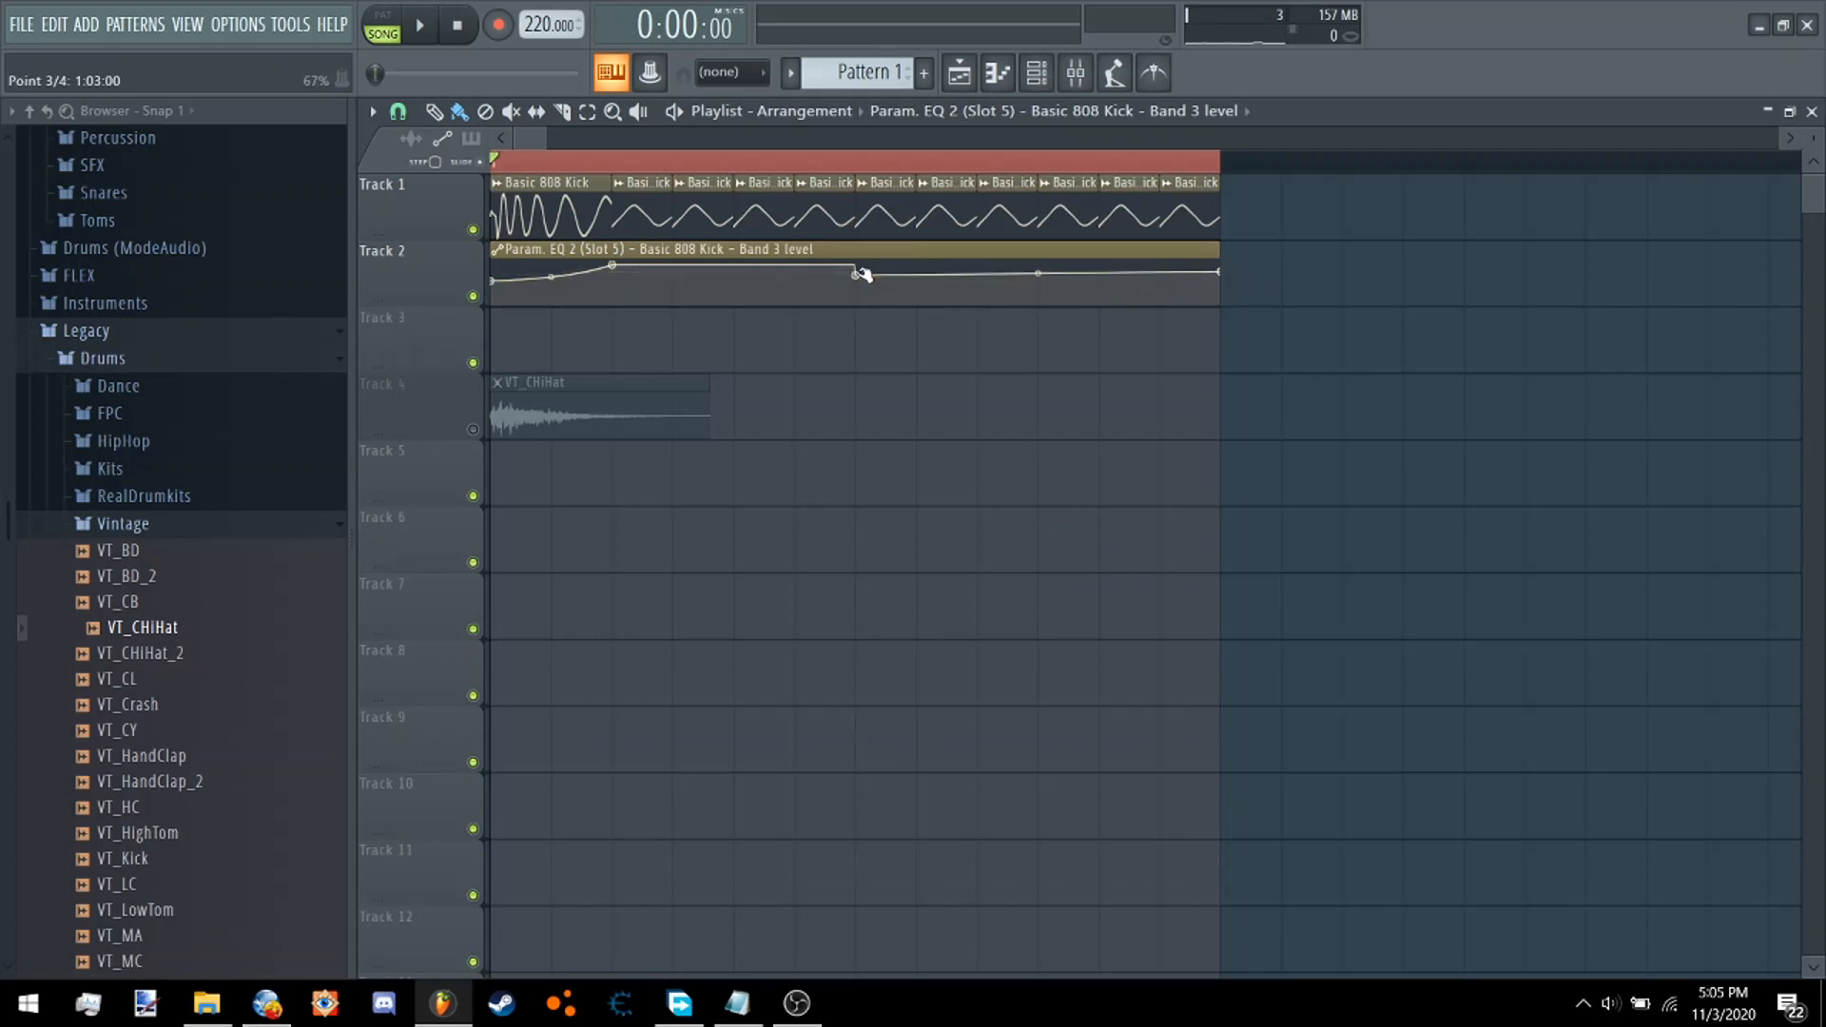
pyautogui.click(419, 26)
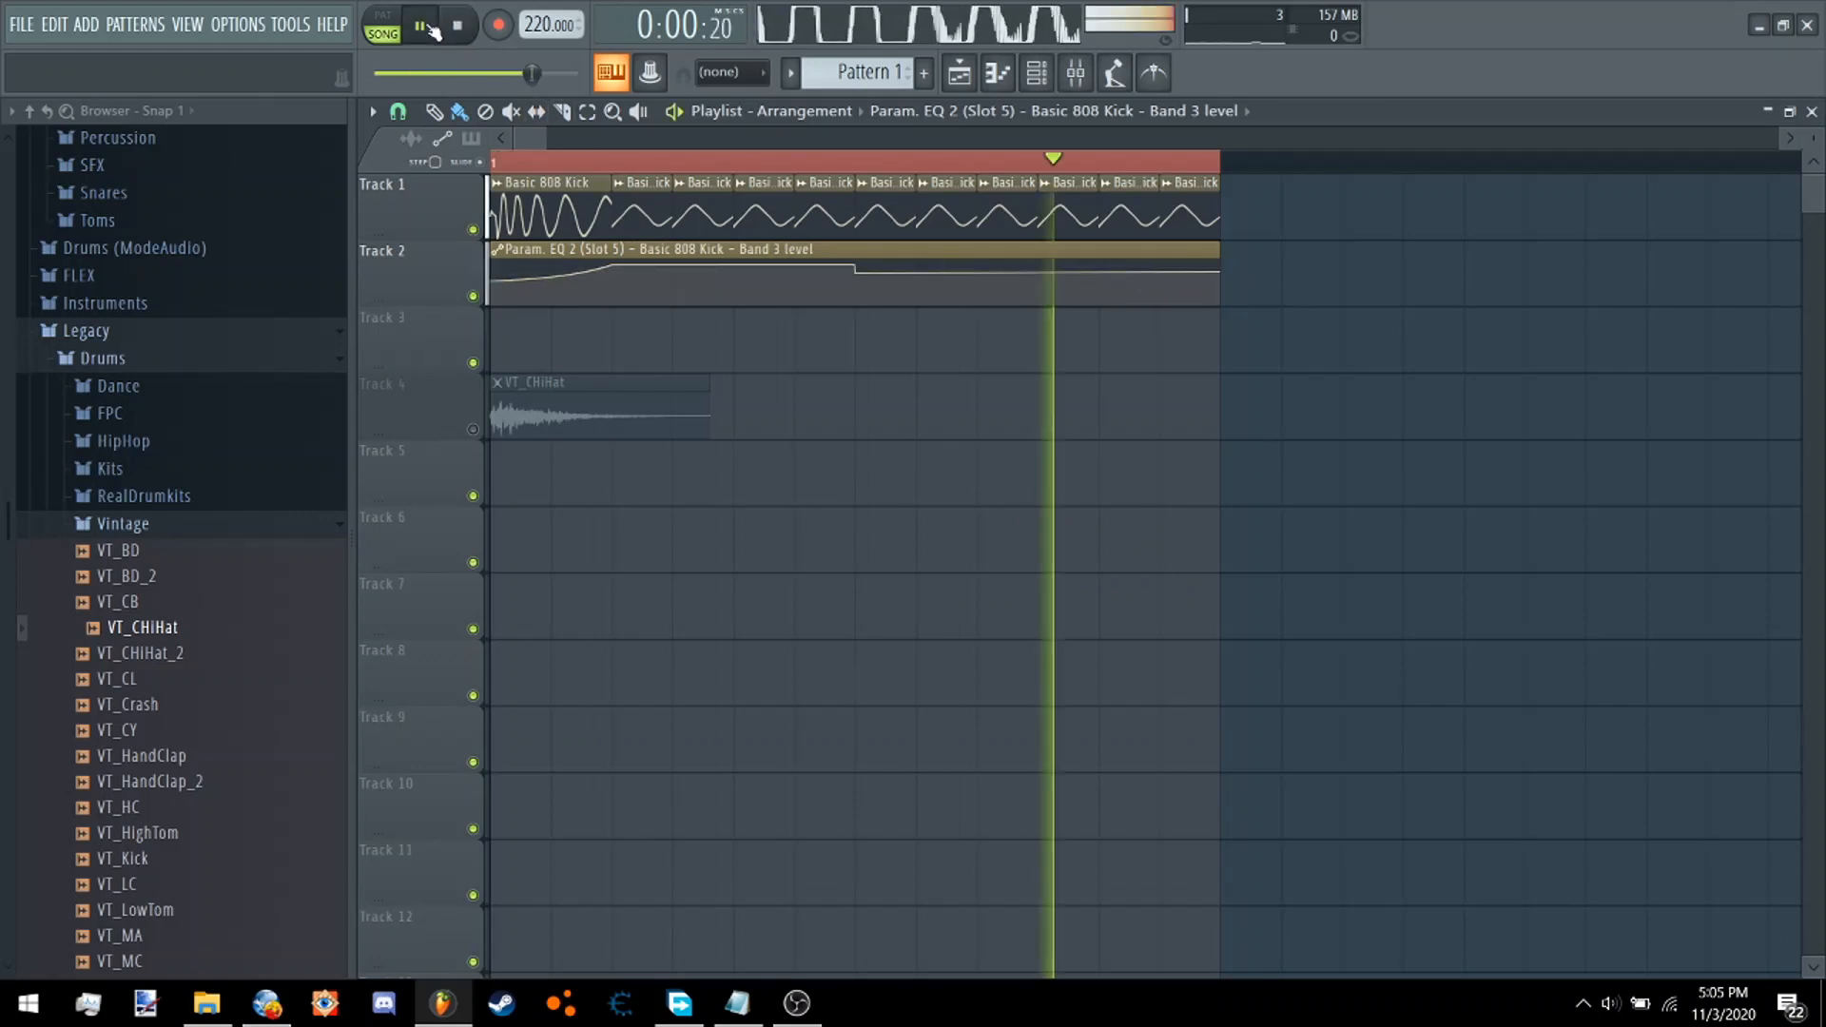
pyautogui.press('space')
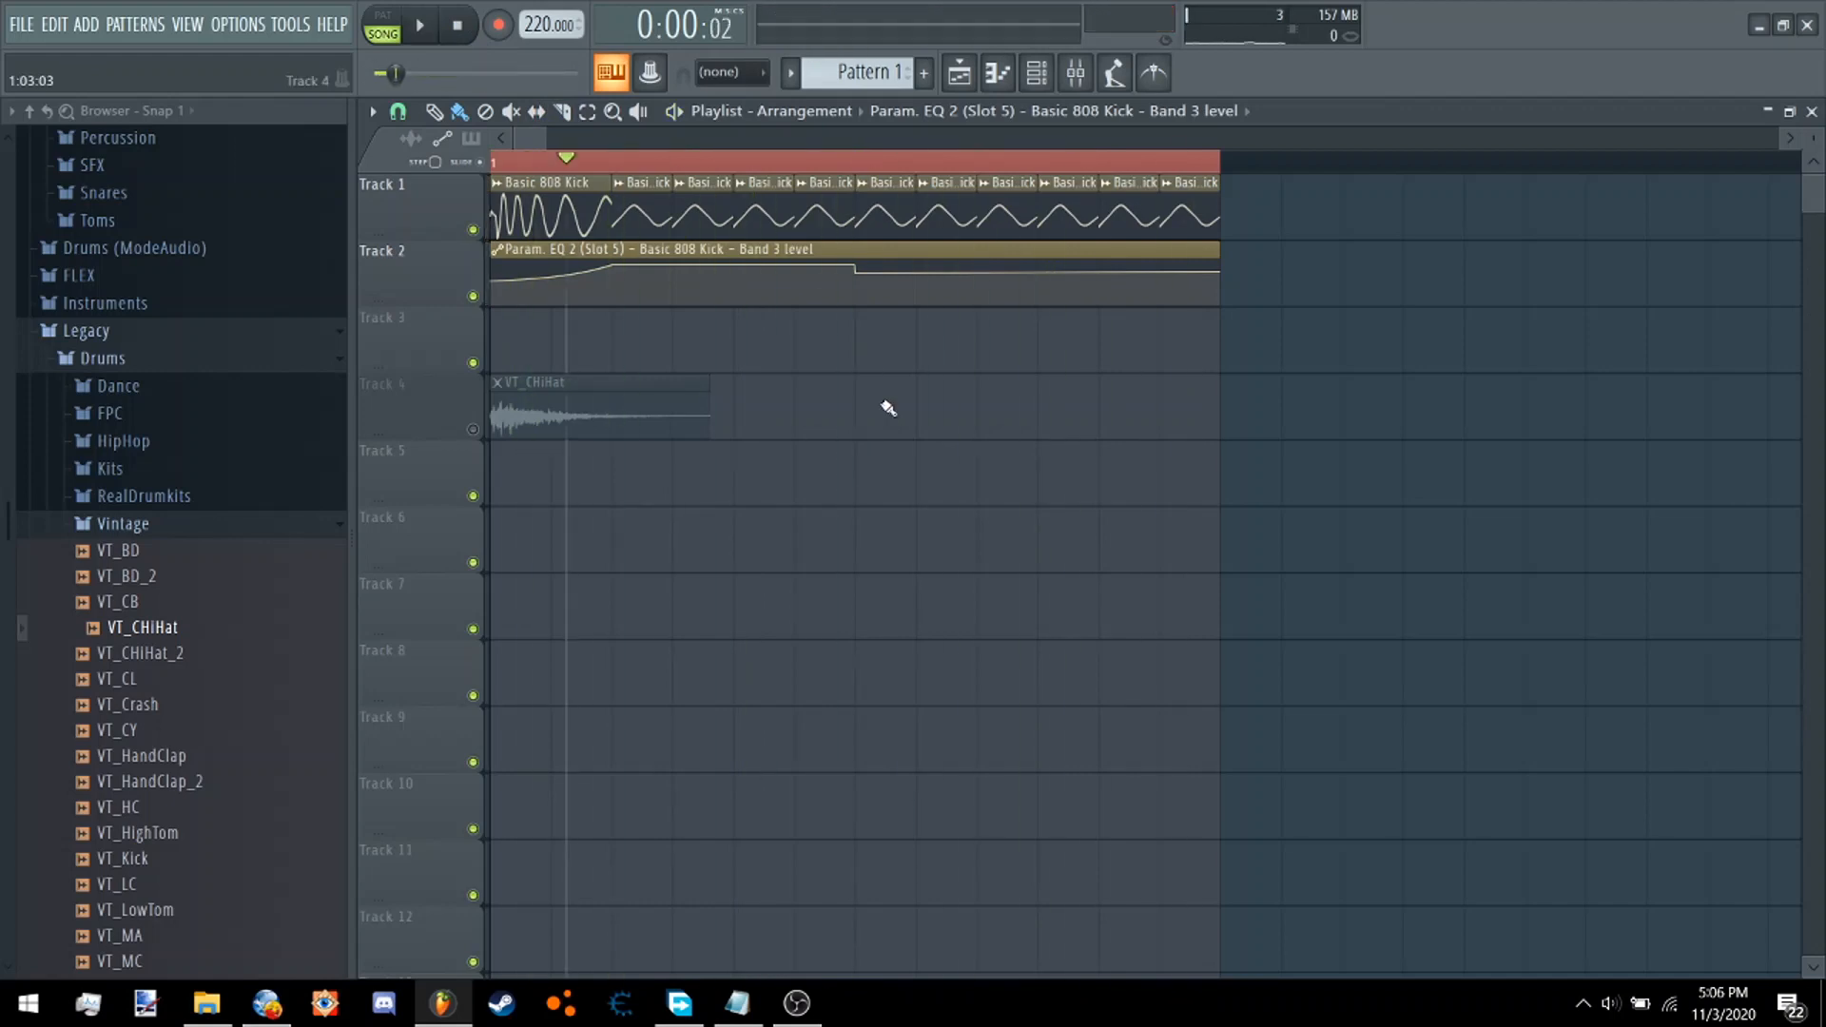
# Replace the kick's tail slices with one shortened slice repeated back-to-back from the first slice to the loop's end, and audition it.
pyautogui.moveTo(1266, 235)
pyautogui.mouseDown()
pyautogui.moveTo(702, 227)
pyautogui.moveTo(715, 211)
pyautogui.mouseUp()
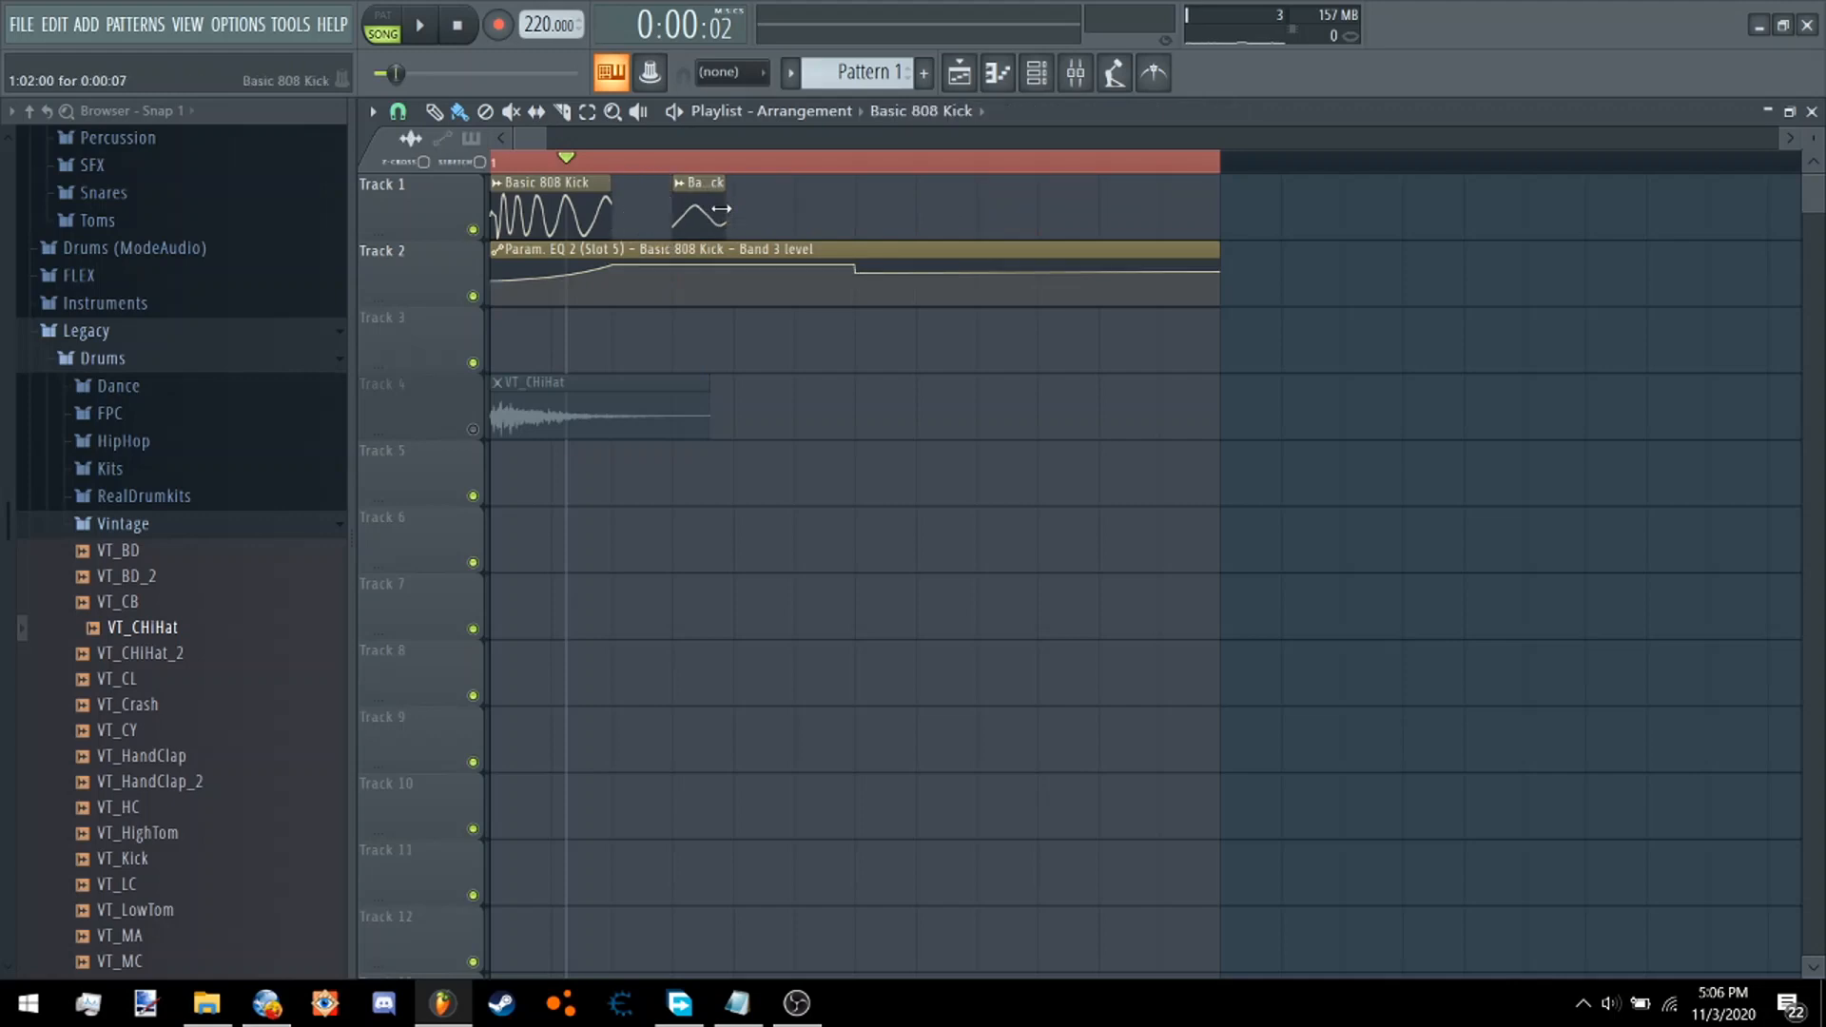
pyautogui.moveTo(707, 219); pyautogui.dragTo(646, 218)
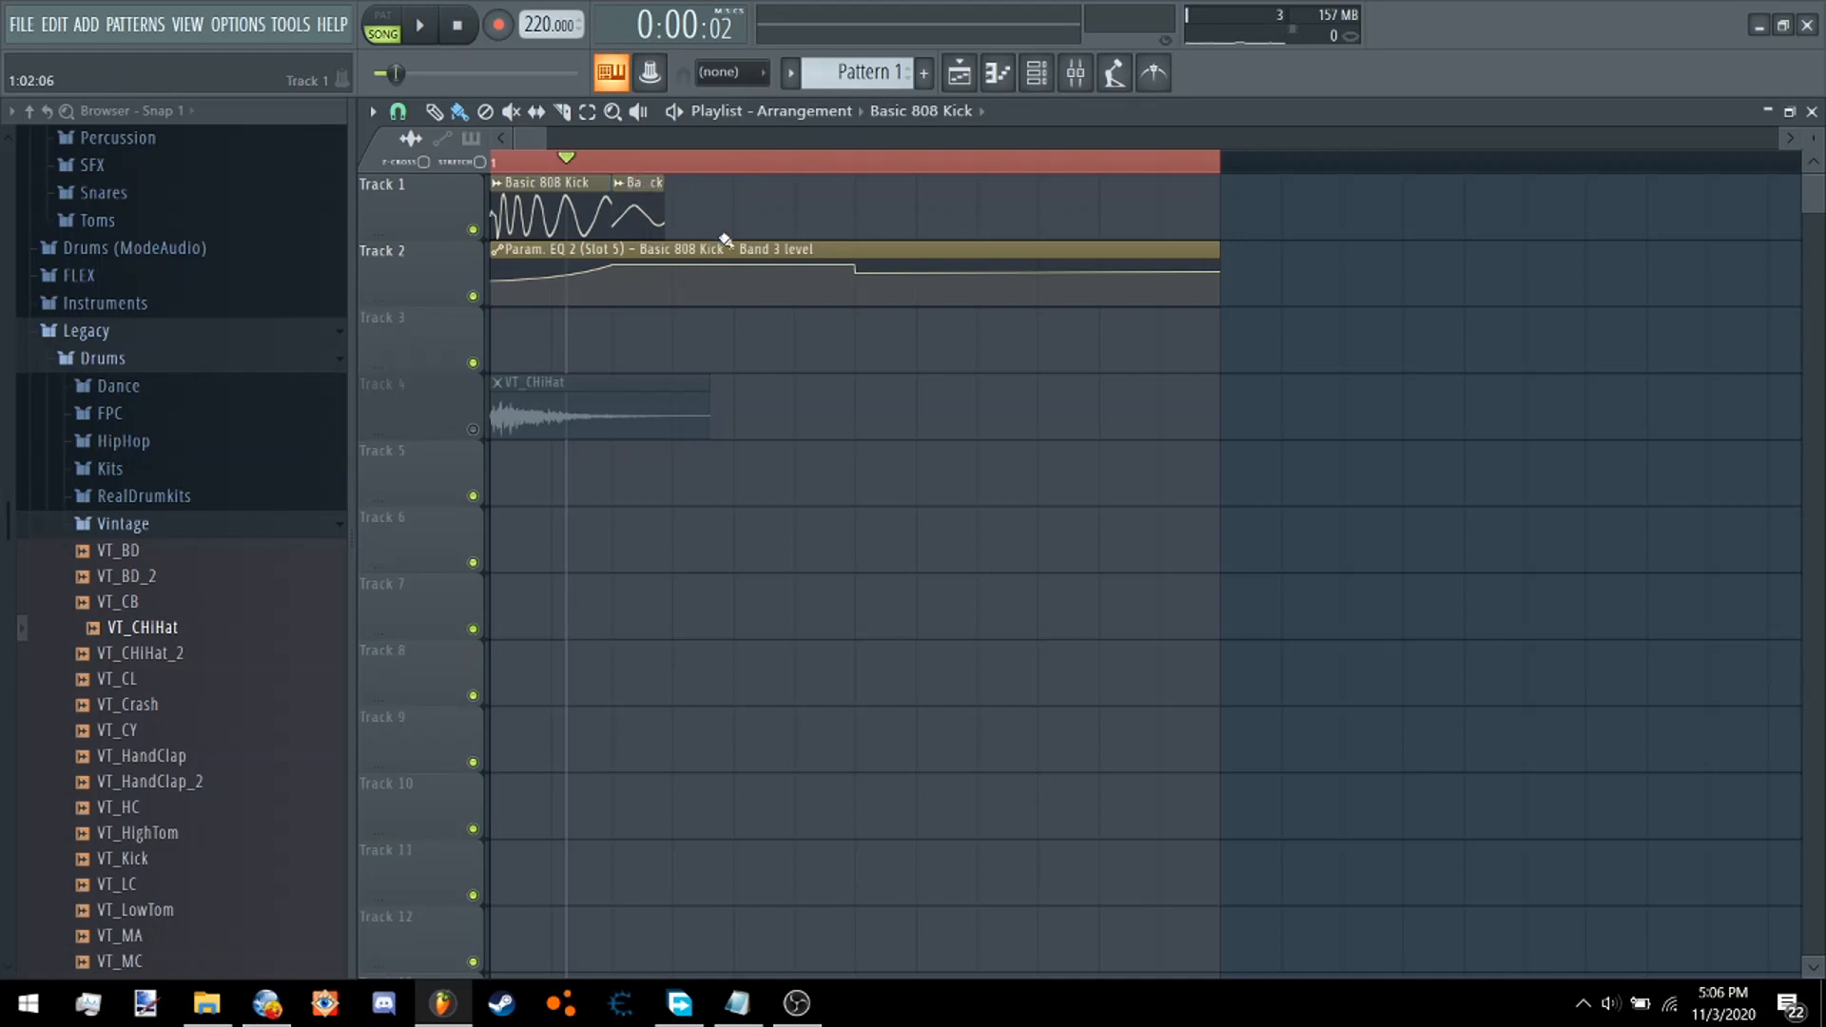
pyautogui.click(675, 205)
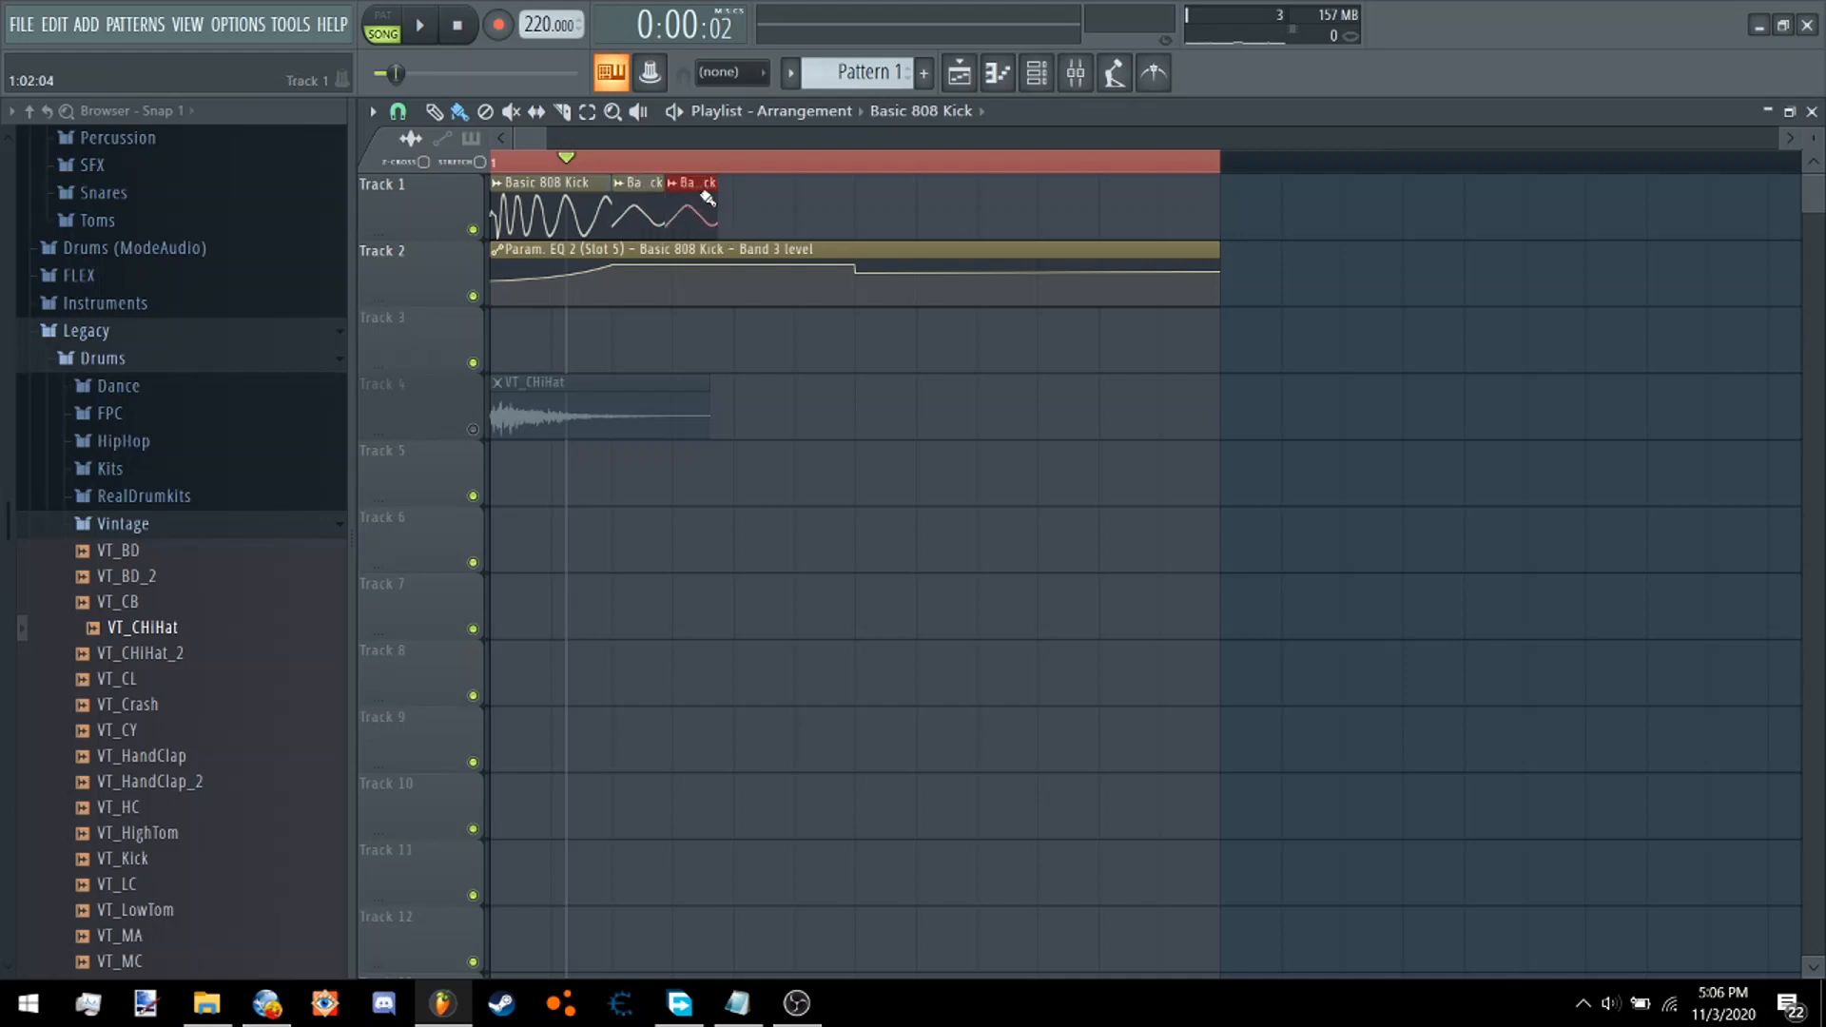
pyautogui.moveTo(707, 198)
pyautogui.mouseDown()
pyautogui.moveTo(1280, 219)
pyautogui.moveTo(1218, 215)
pyautogui.mouseUp()
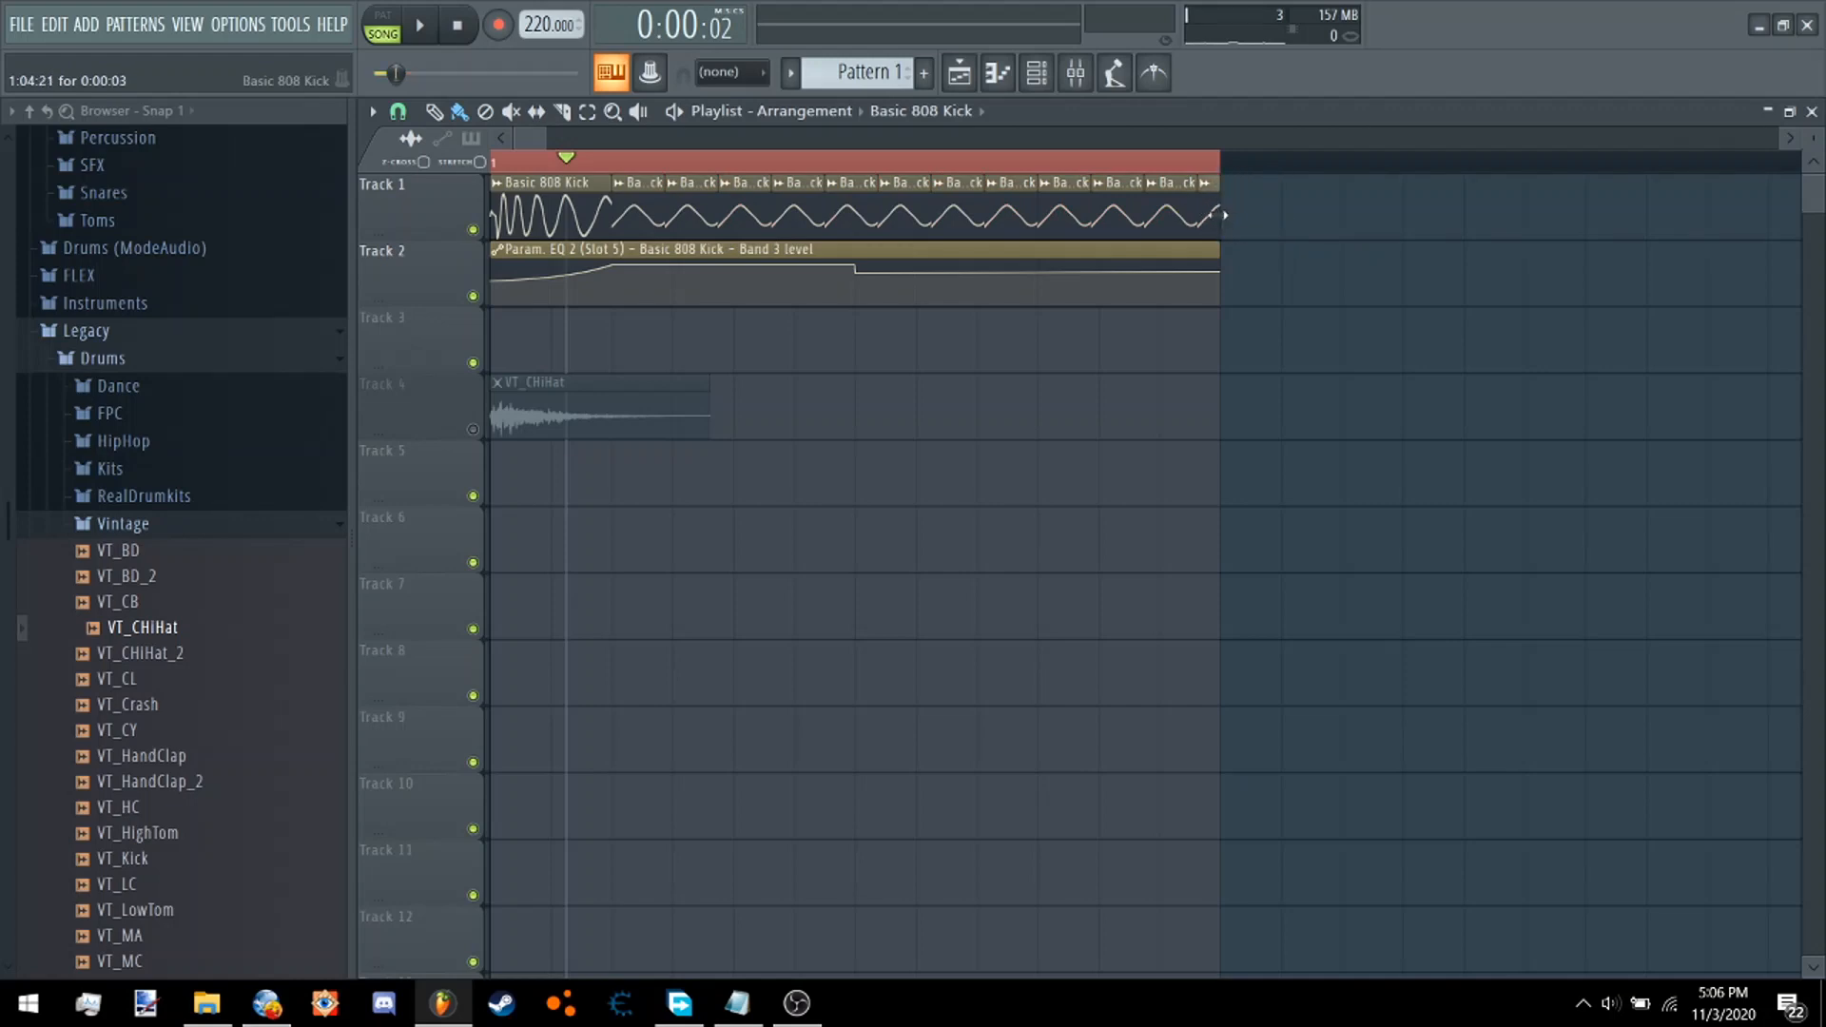
pyautogui.click(451, 25)
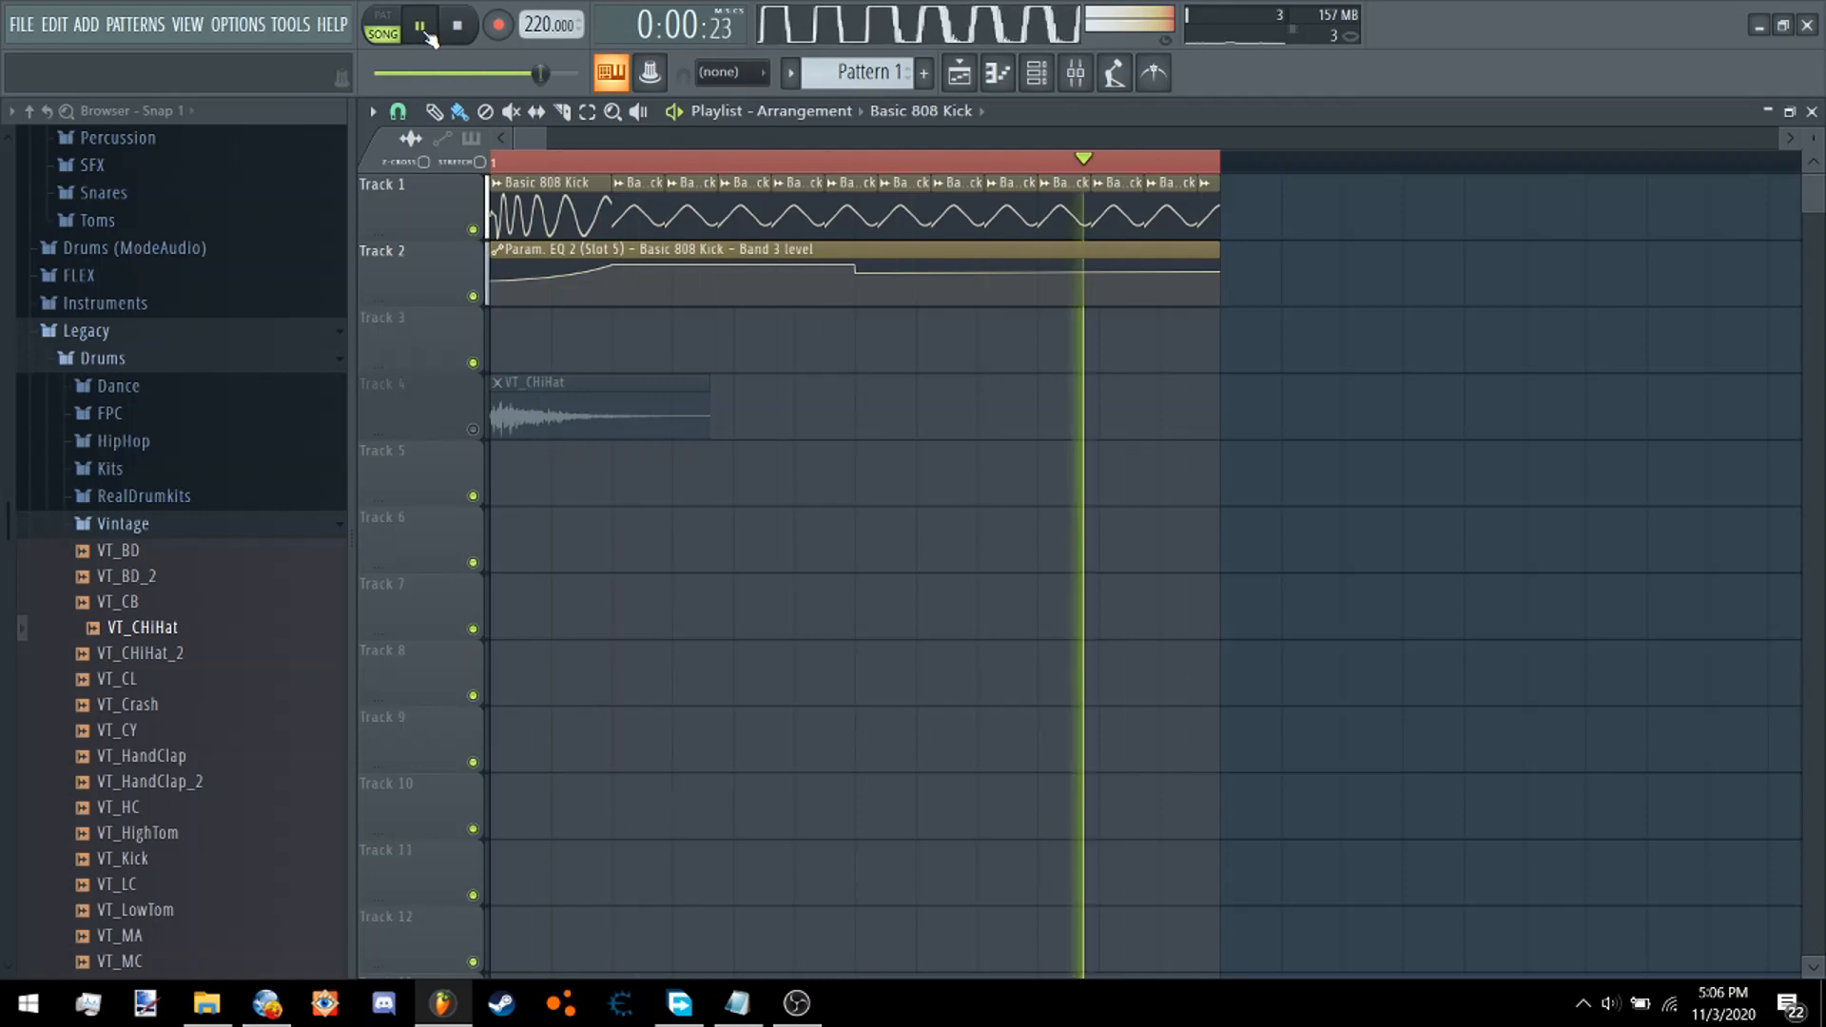
pyautogui.click(425, 31)
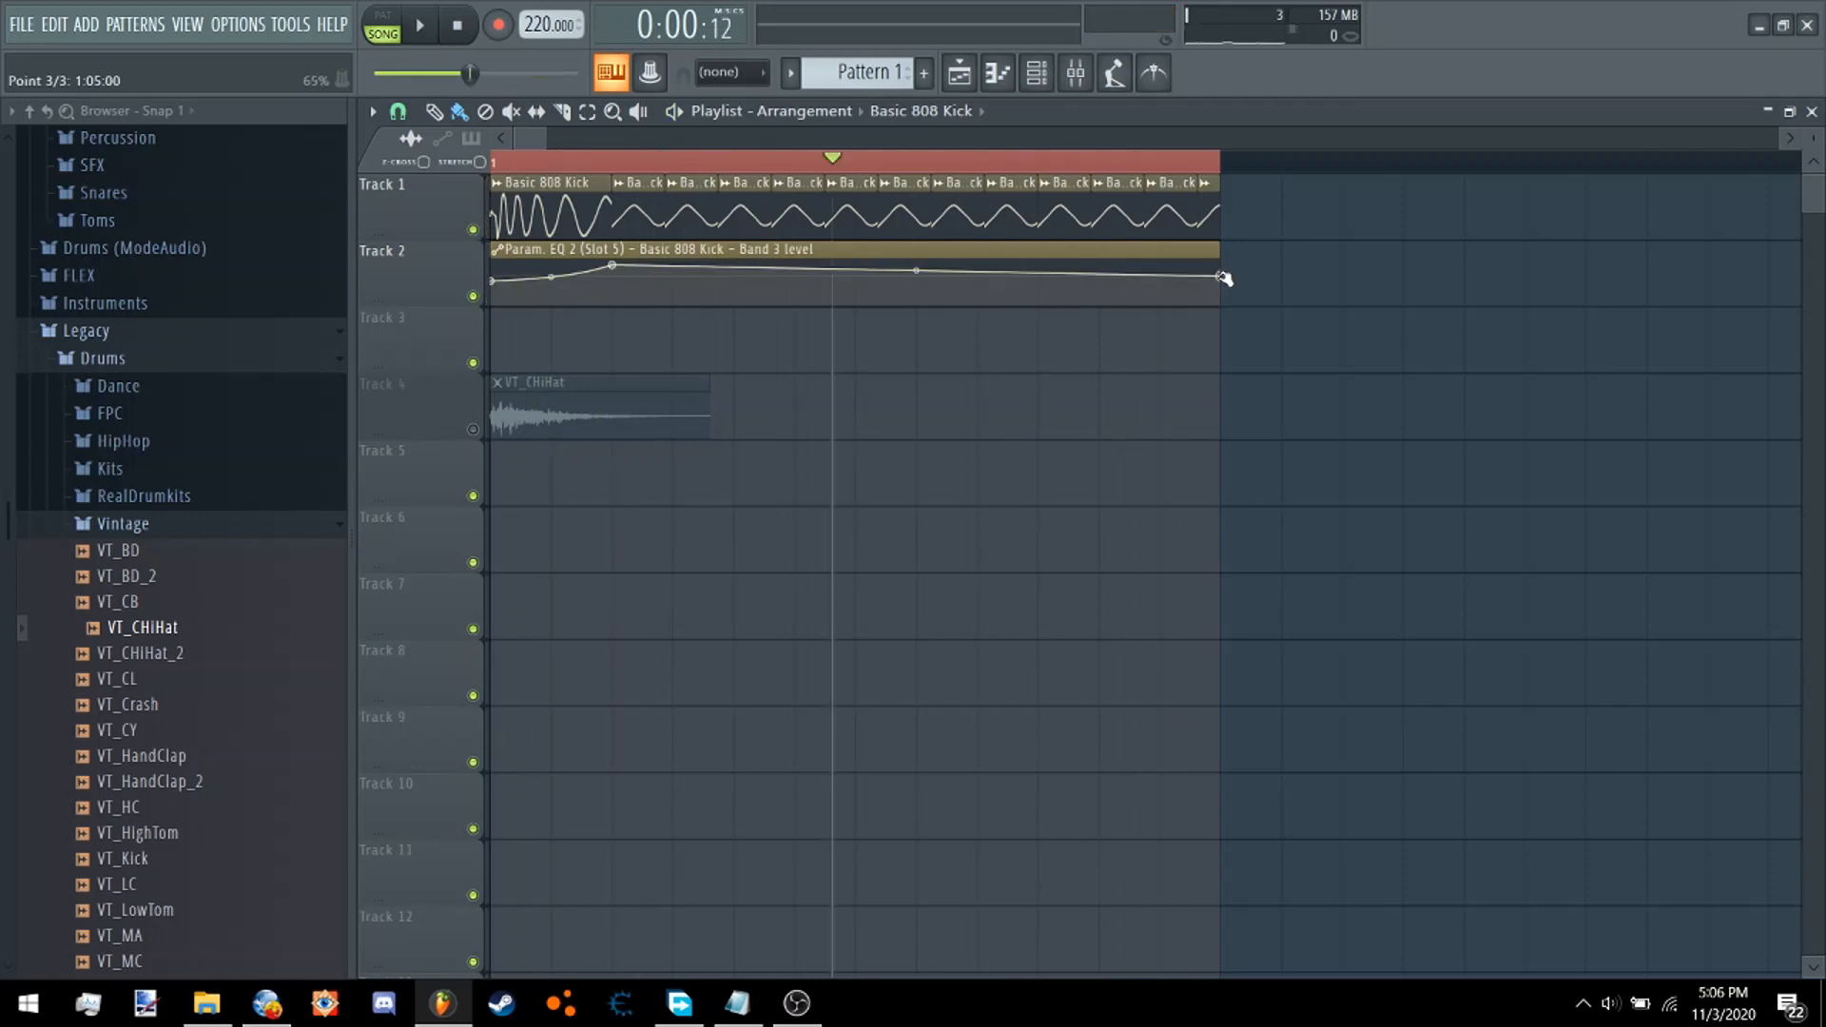
# Slightly lower the final point of the band 3 level automation and play the kick briefly.
pyautogui.moveTo(1222, 275); pyautogui.dragTo(1221, 277)
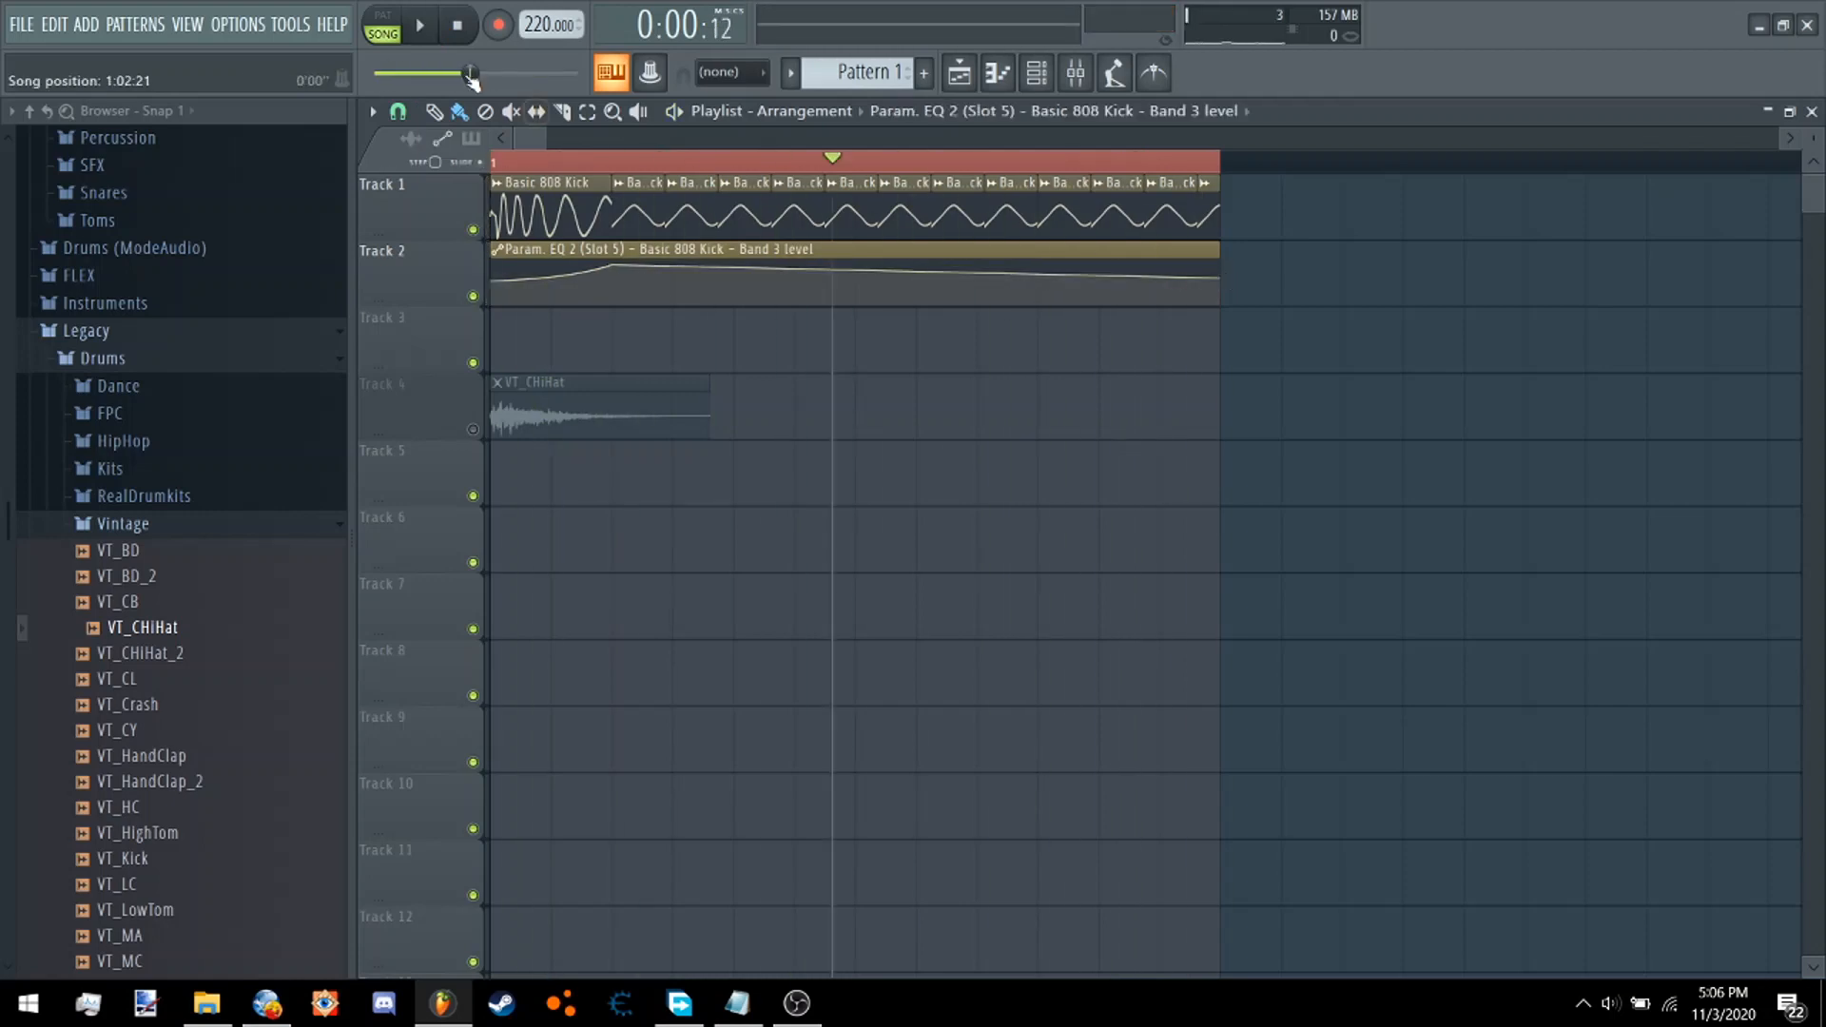
pyautogui.click(421, 27)
pyautogui.click(425, 30)
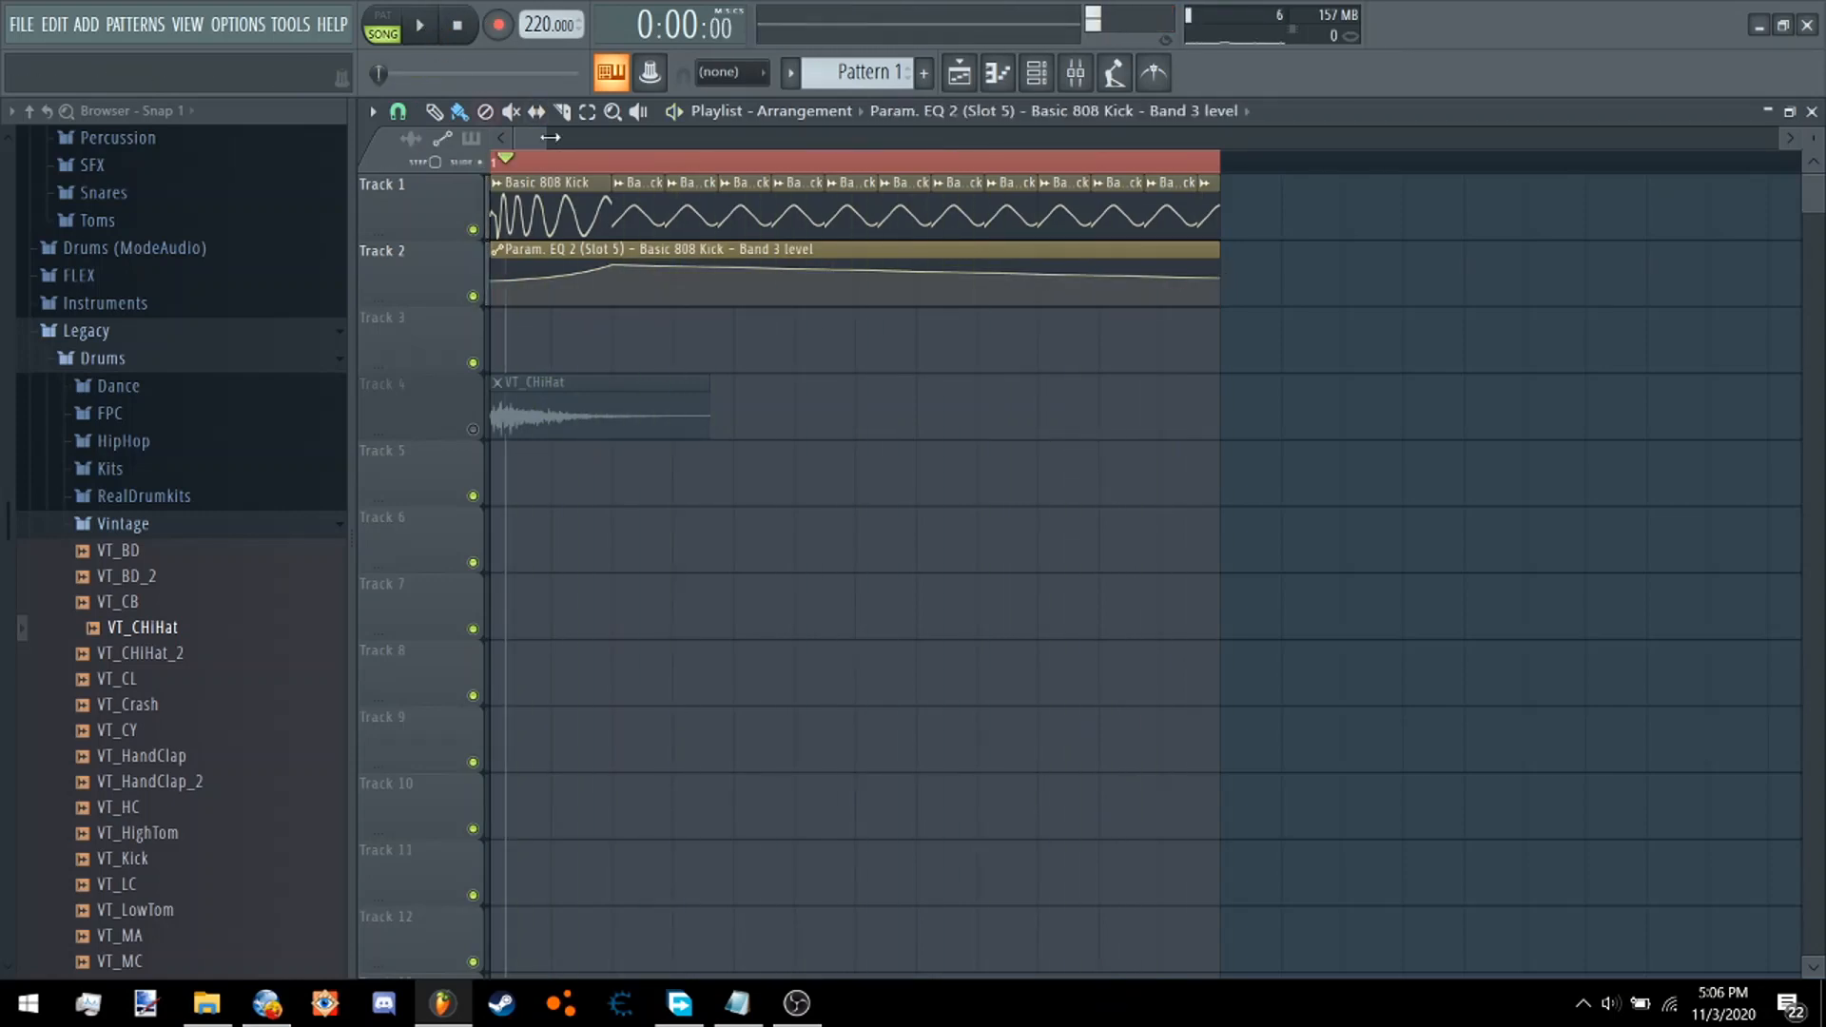
# Replace the Basic 808 Kick sample in Track 1's slices with VT_CHiHat and open its channel settings.
pyautogui.moveTo(523, 417); pyautogui.dragTo(528, 214)
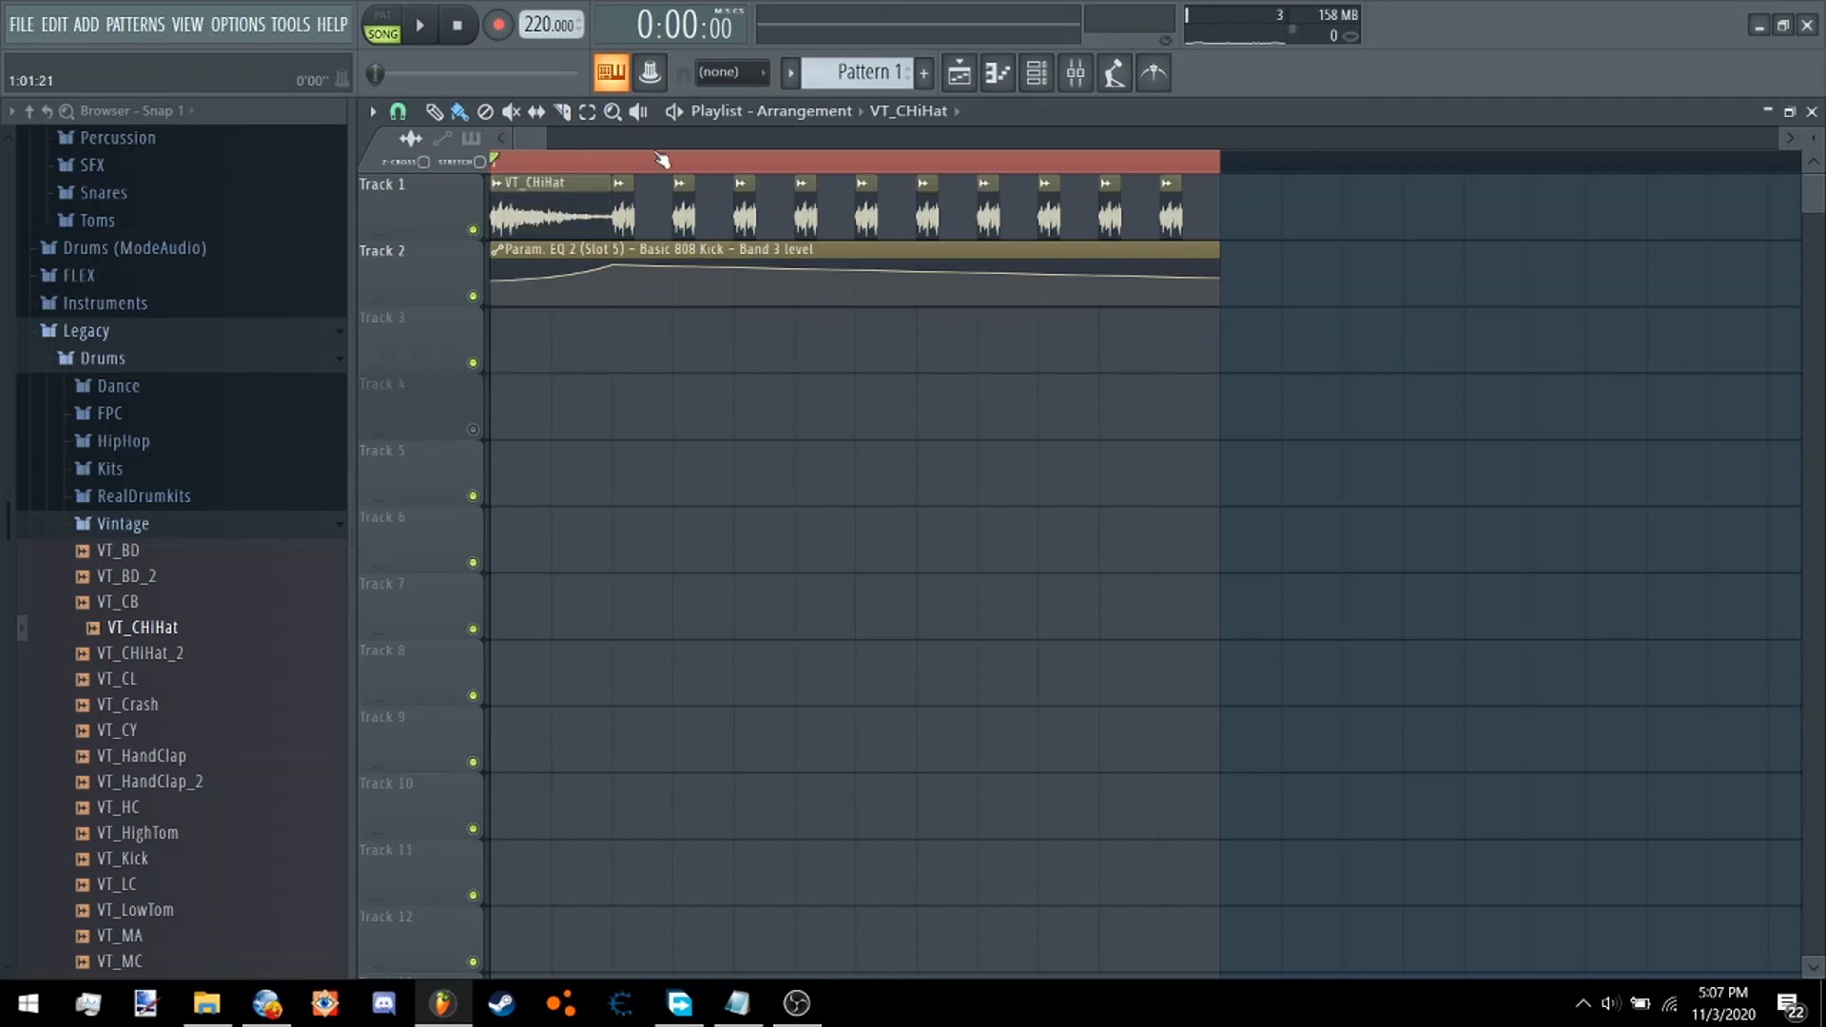
pyautogui.doubleClick(578, 221)
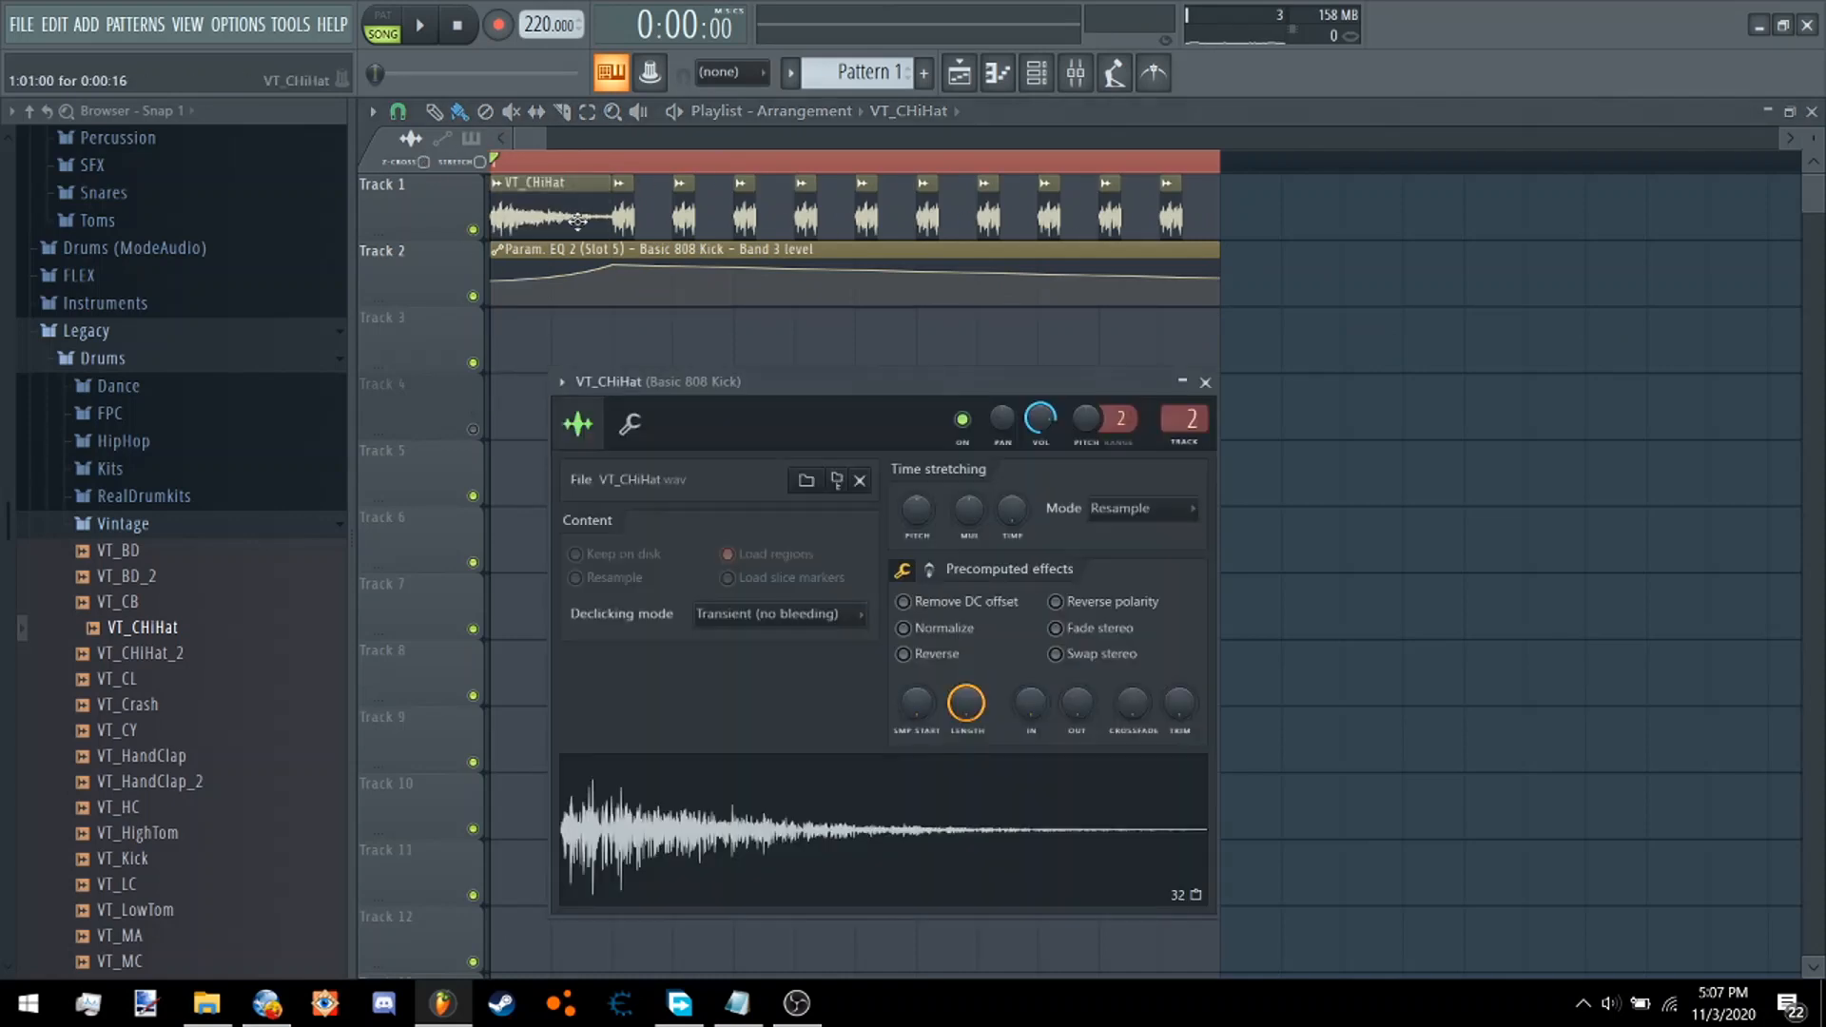
# Boost band 4 of the slot 5 Fruity parametric EQ 2 in the sub range above band 3 and audition the kick.
pyautogui.click(1075, 73)
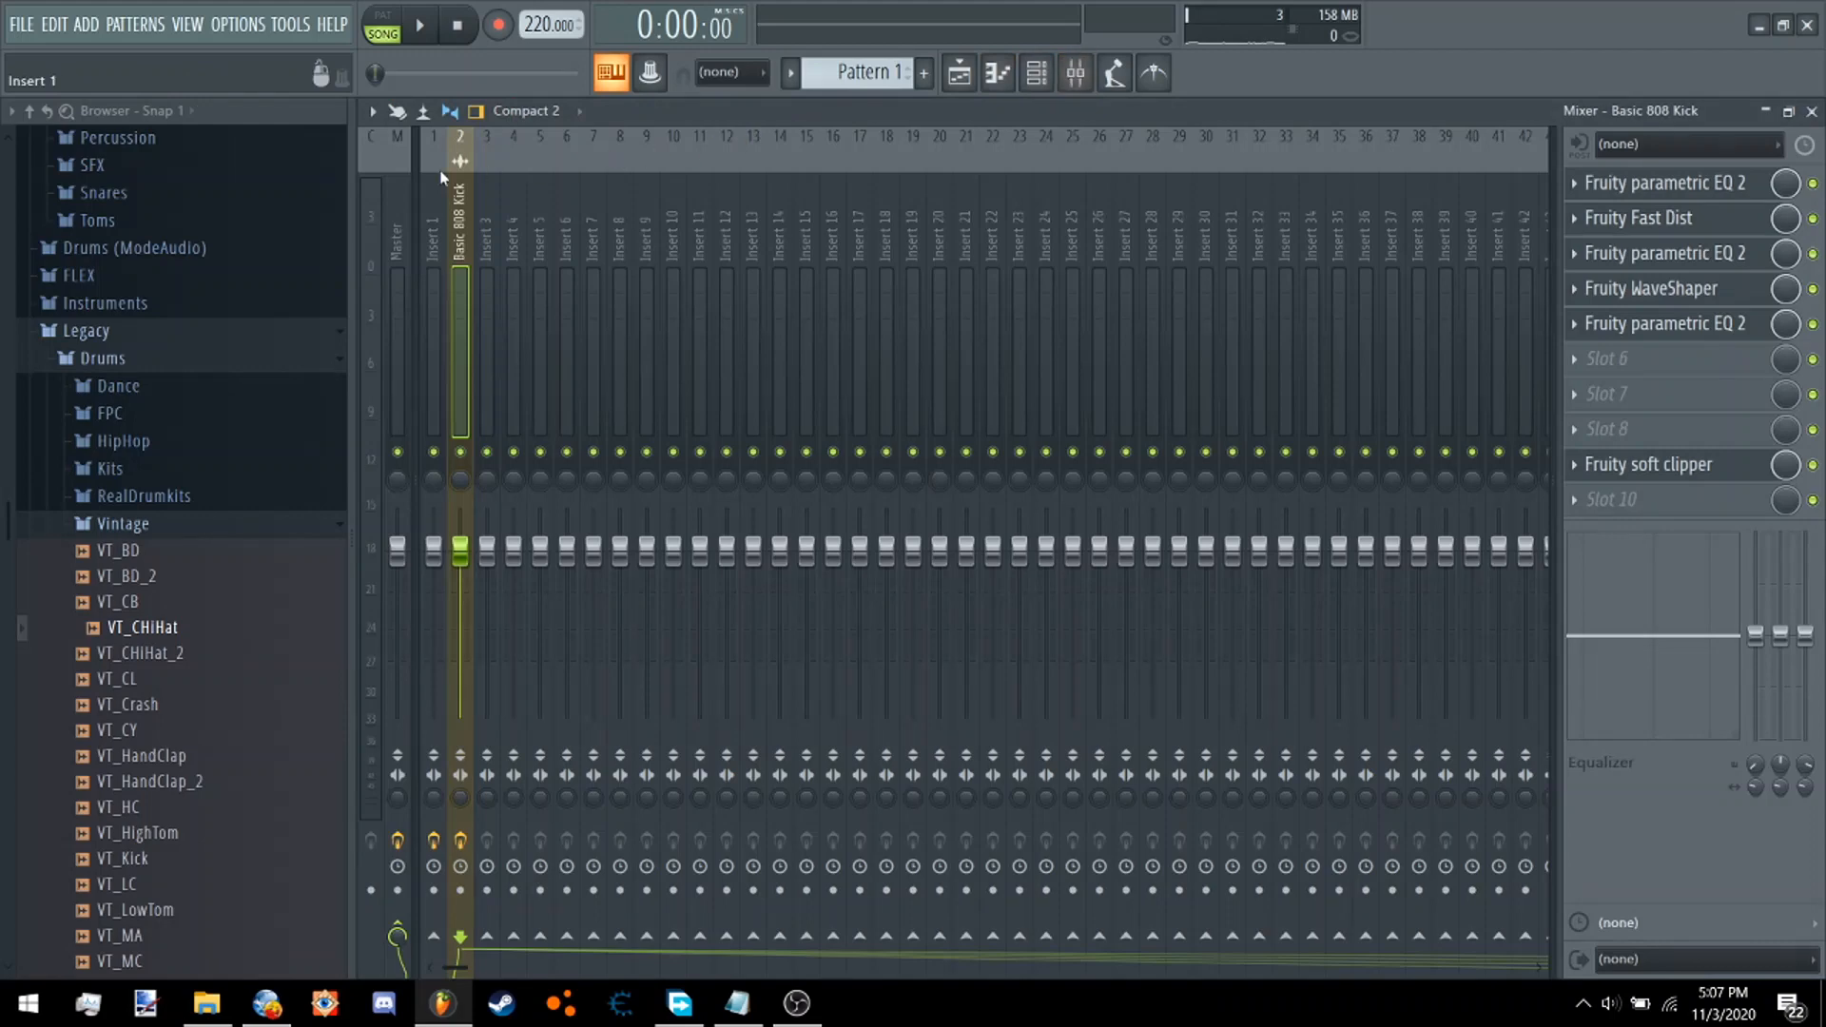
pyautogui.click(960, 73)
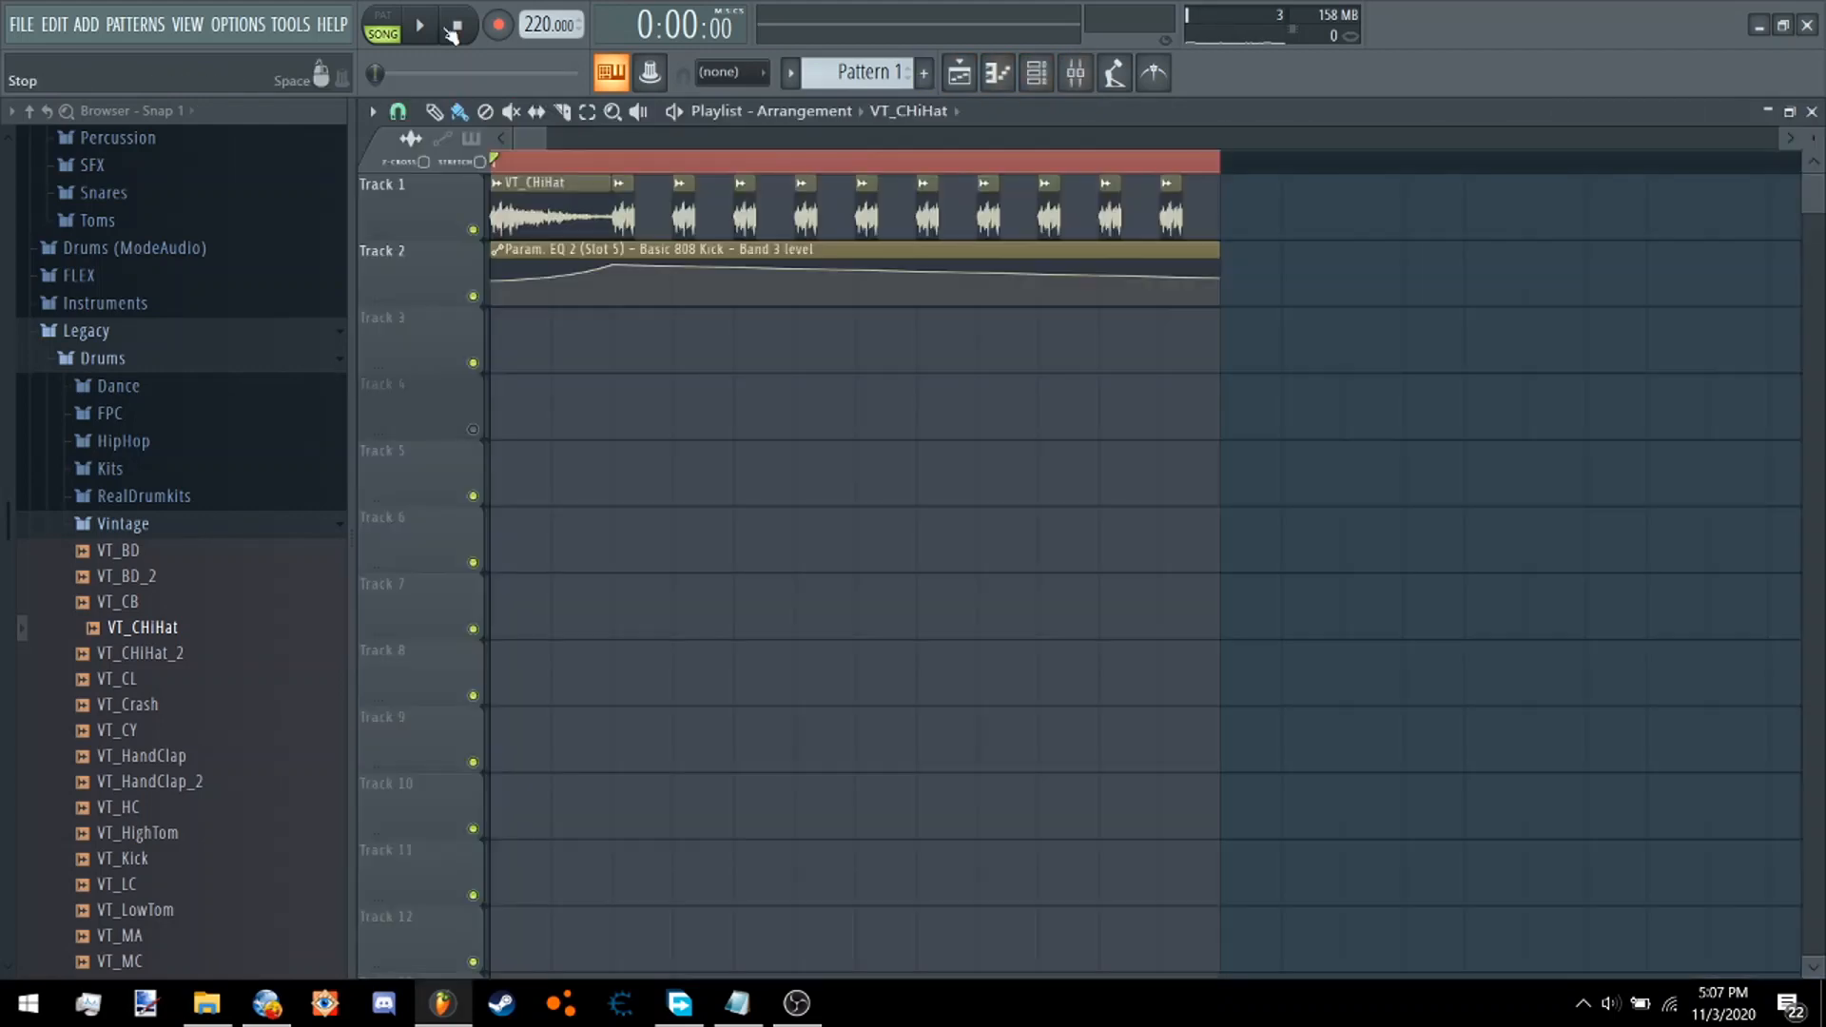
pyautogui.click(420, 27)
pyautogui.click(1075, 72)
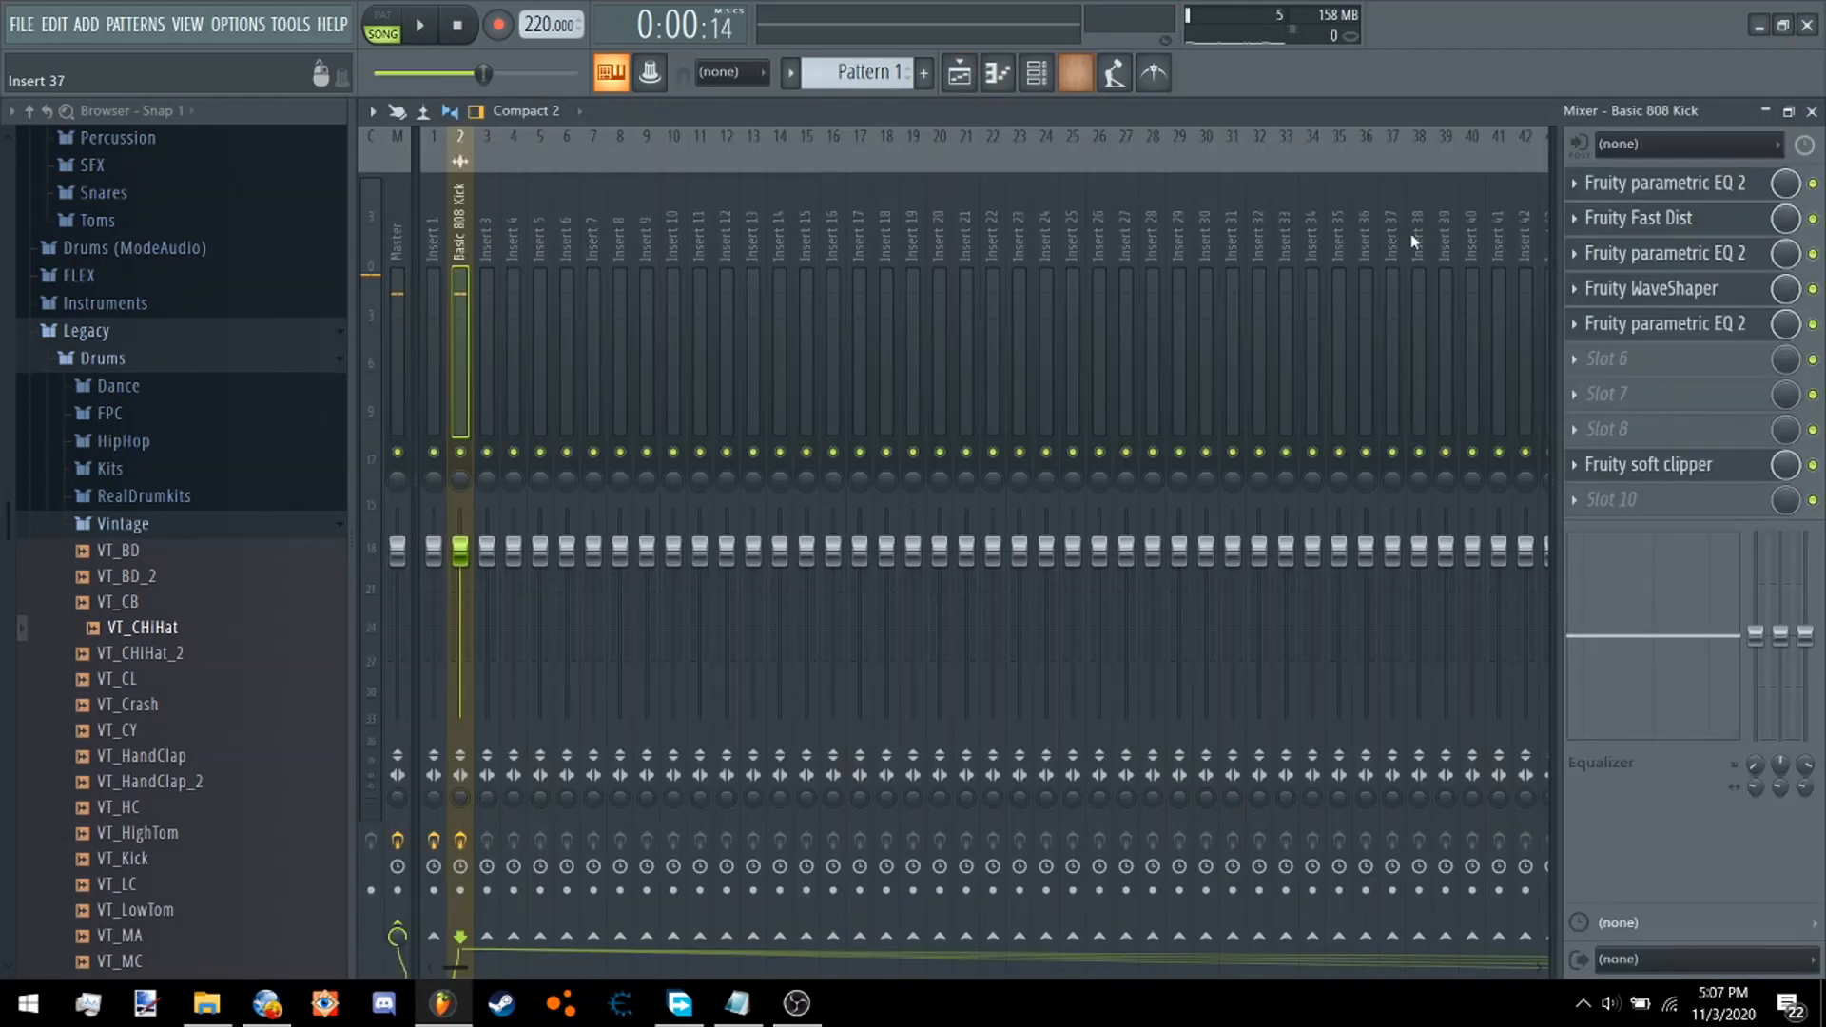
pyautogui.click(1661, 339)
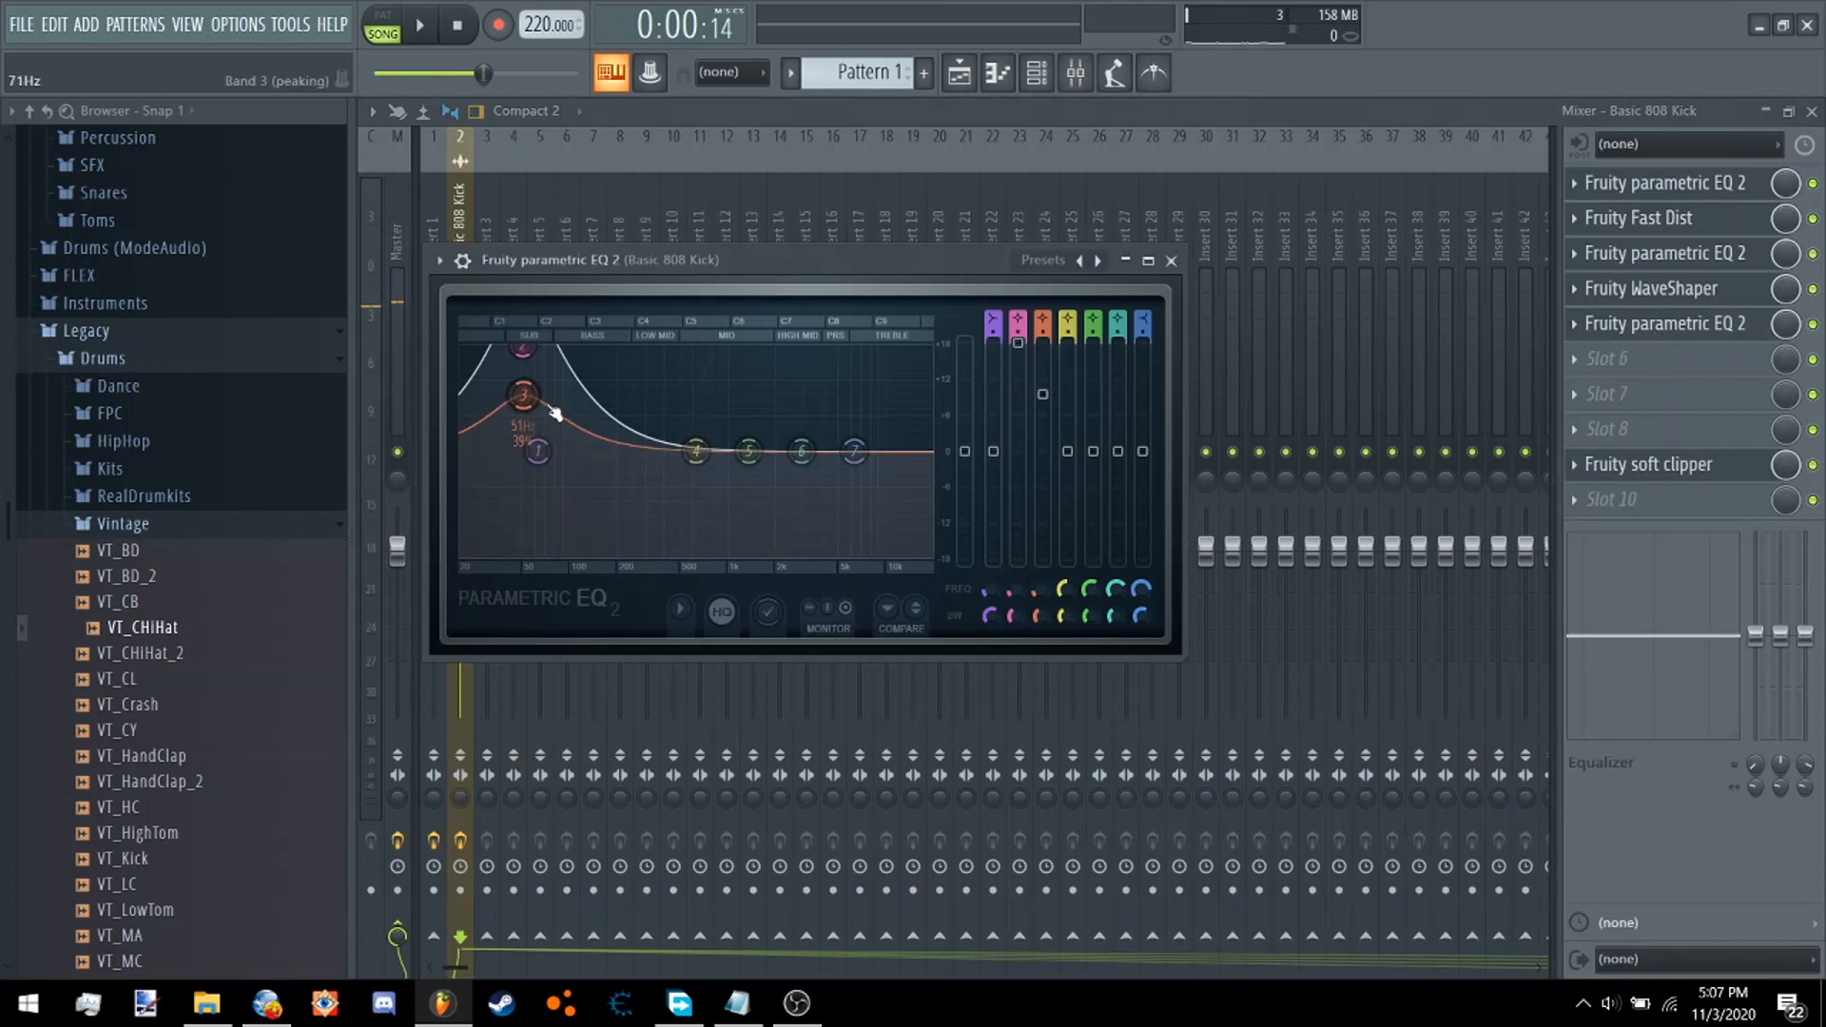
pyautogui.moveTo(696, 451); pyautogui.dragTo(524, 355)
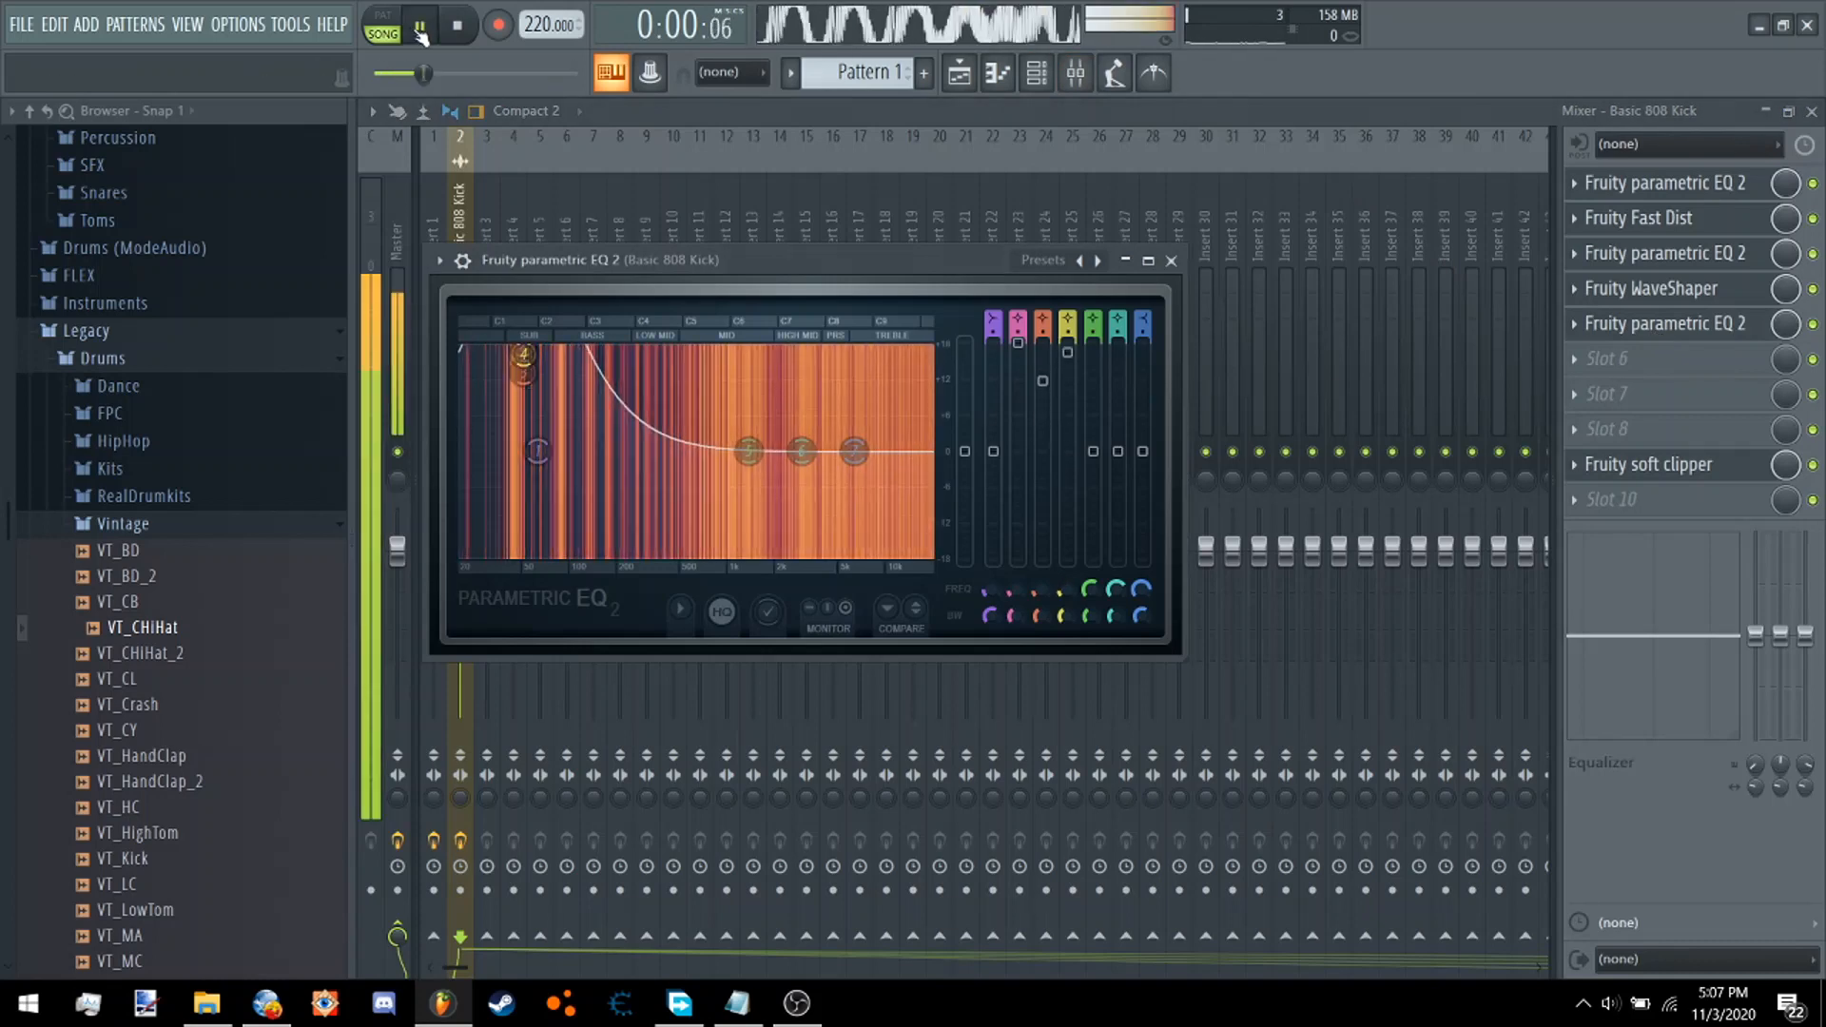
# Extend the playlist's time selection to 1:01:00–1:13:00, deselect the clips and play the kick with its tail.
pyautogui.click(960, 73)
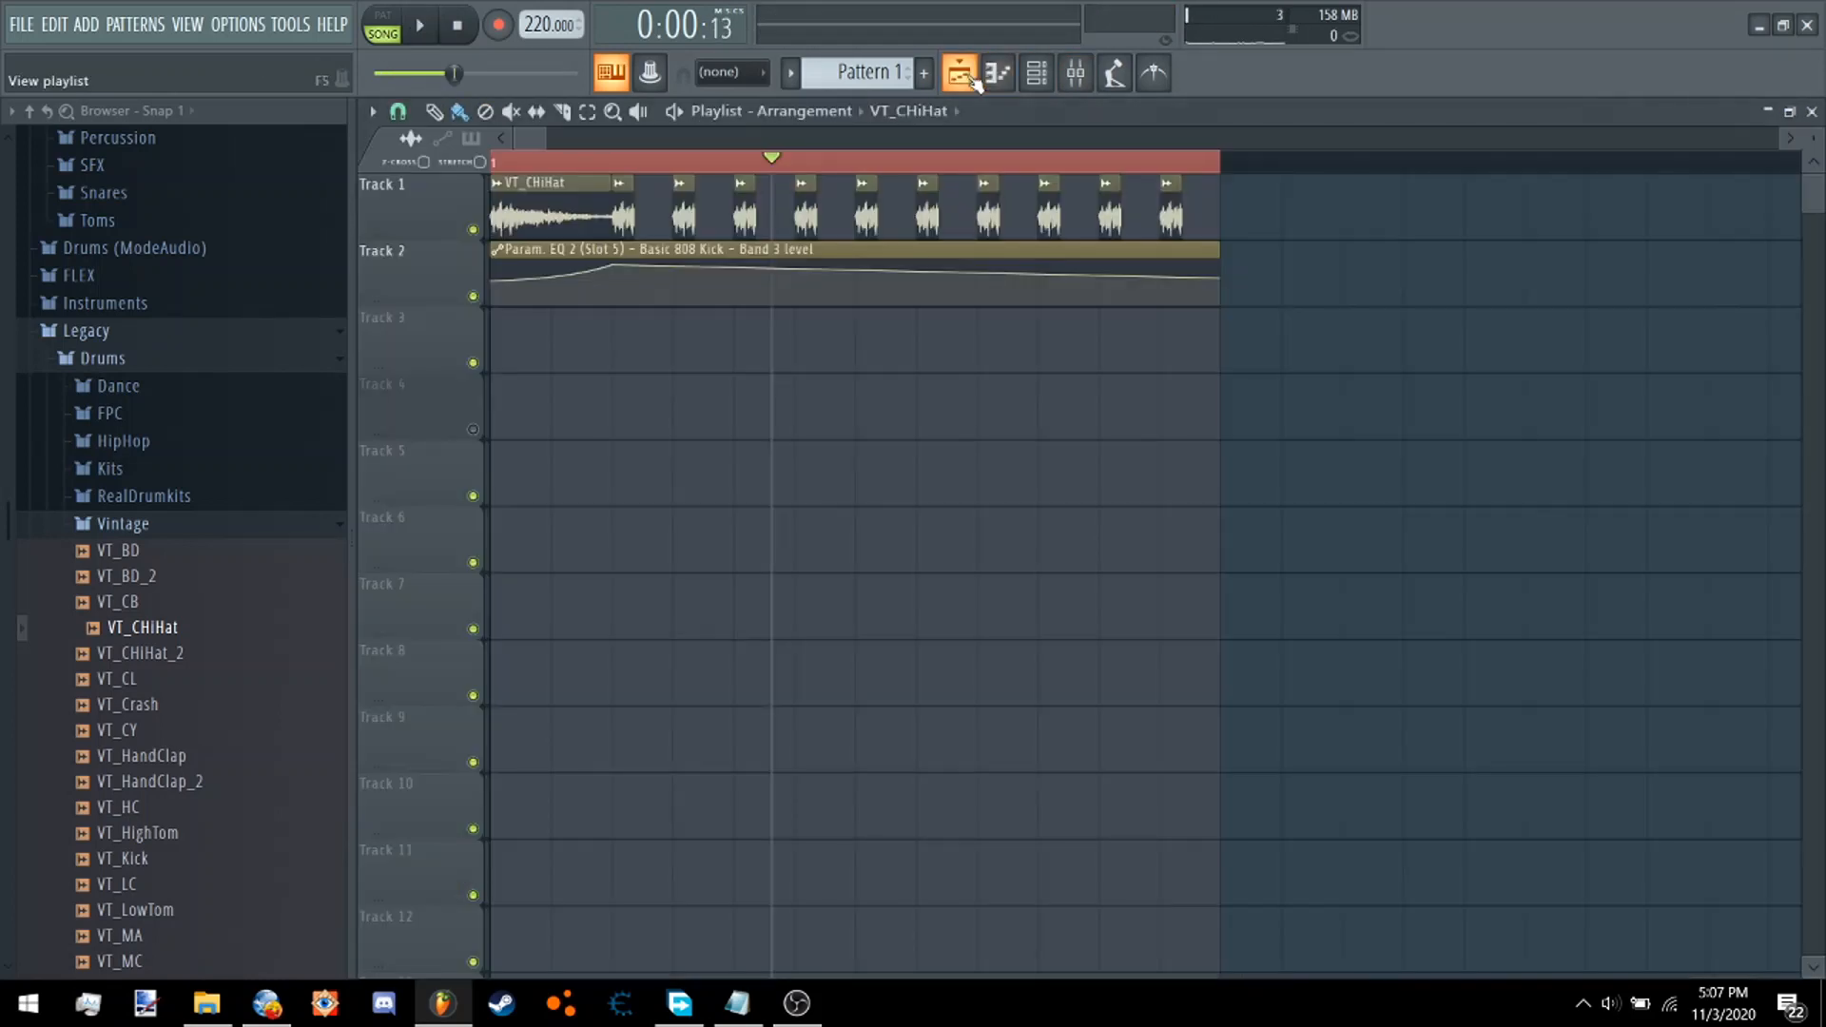
pyautogui.scroll(-2, 1091, 282)
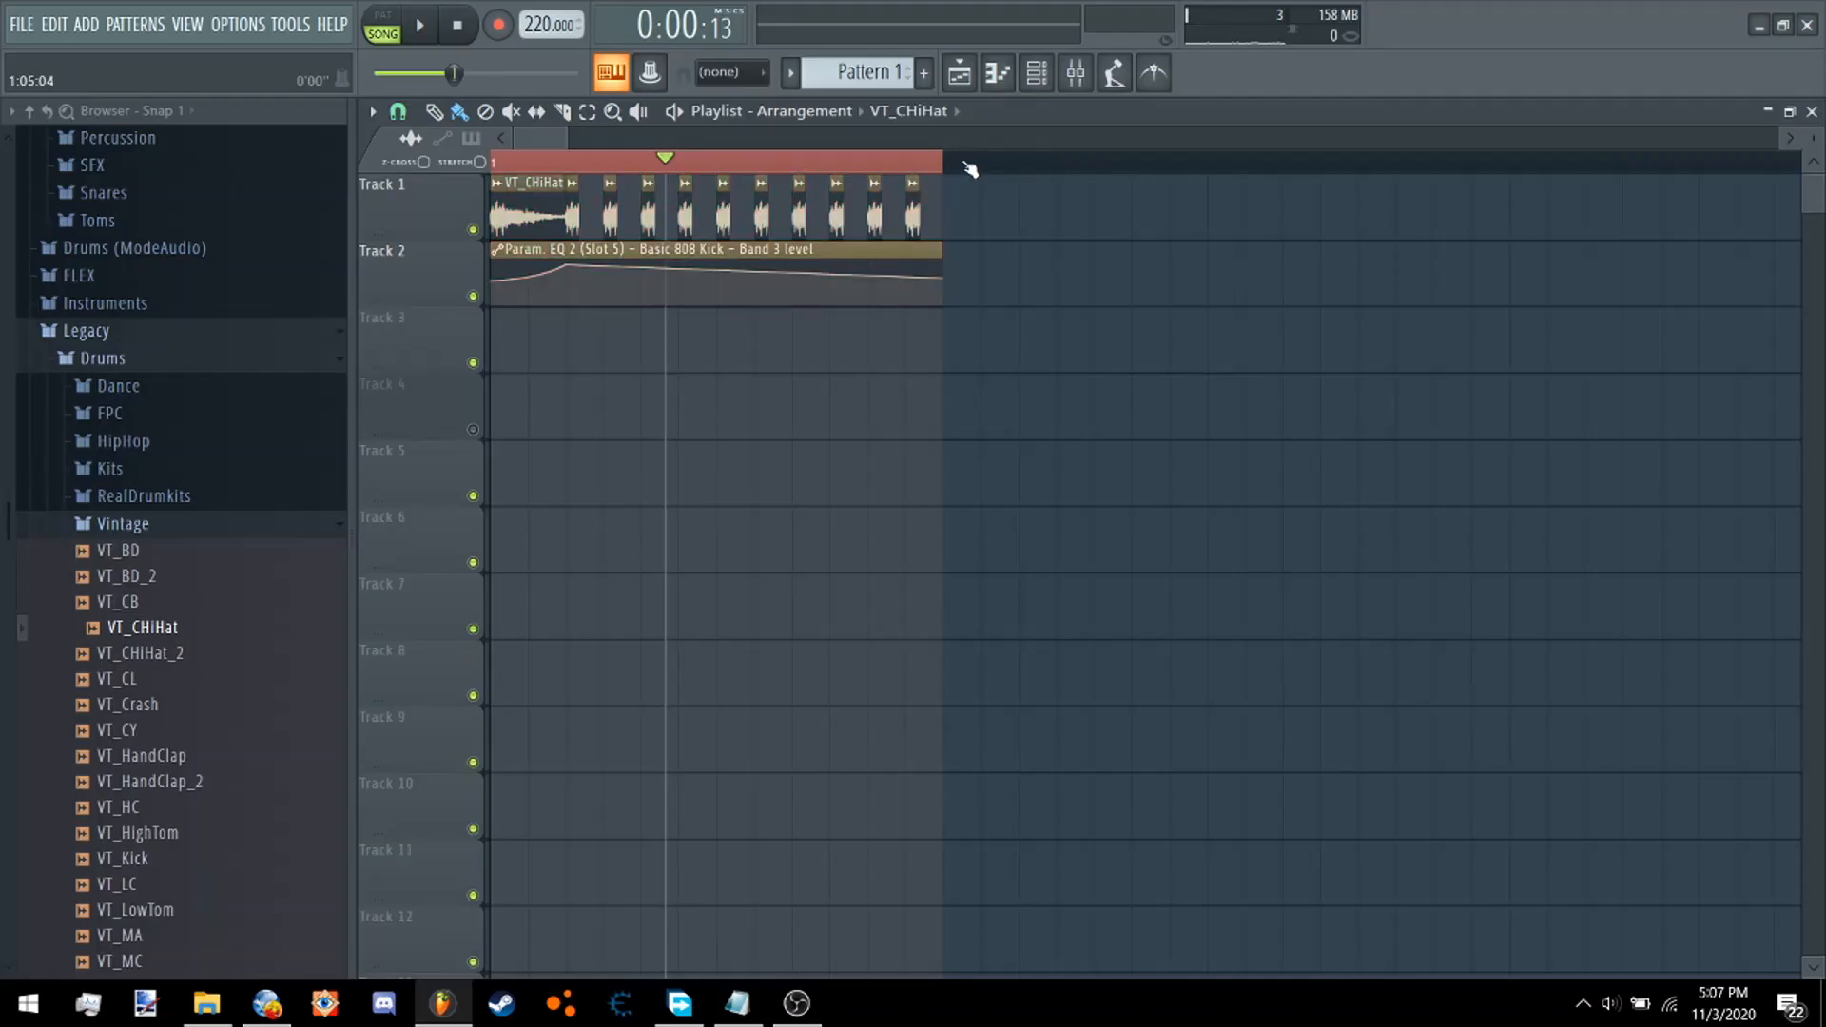
pyautogui.moveTo(970, 170); pyautogui.dragTo(1273, 198)
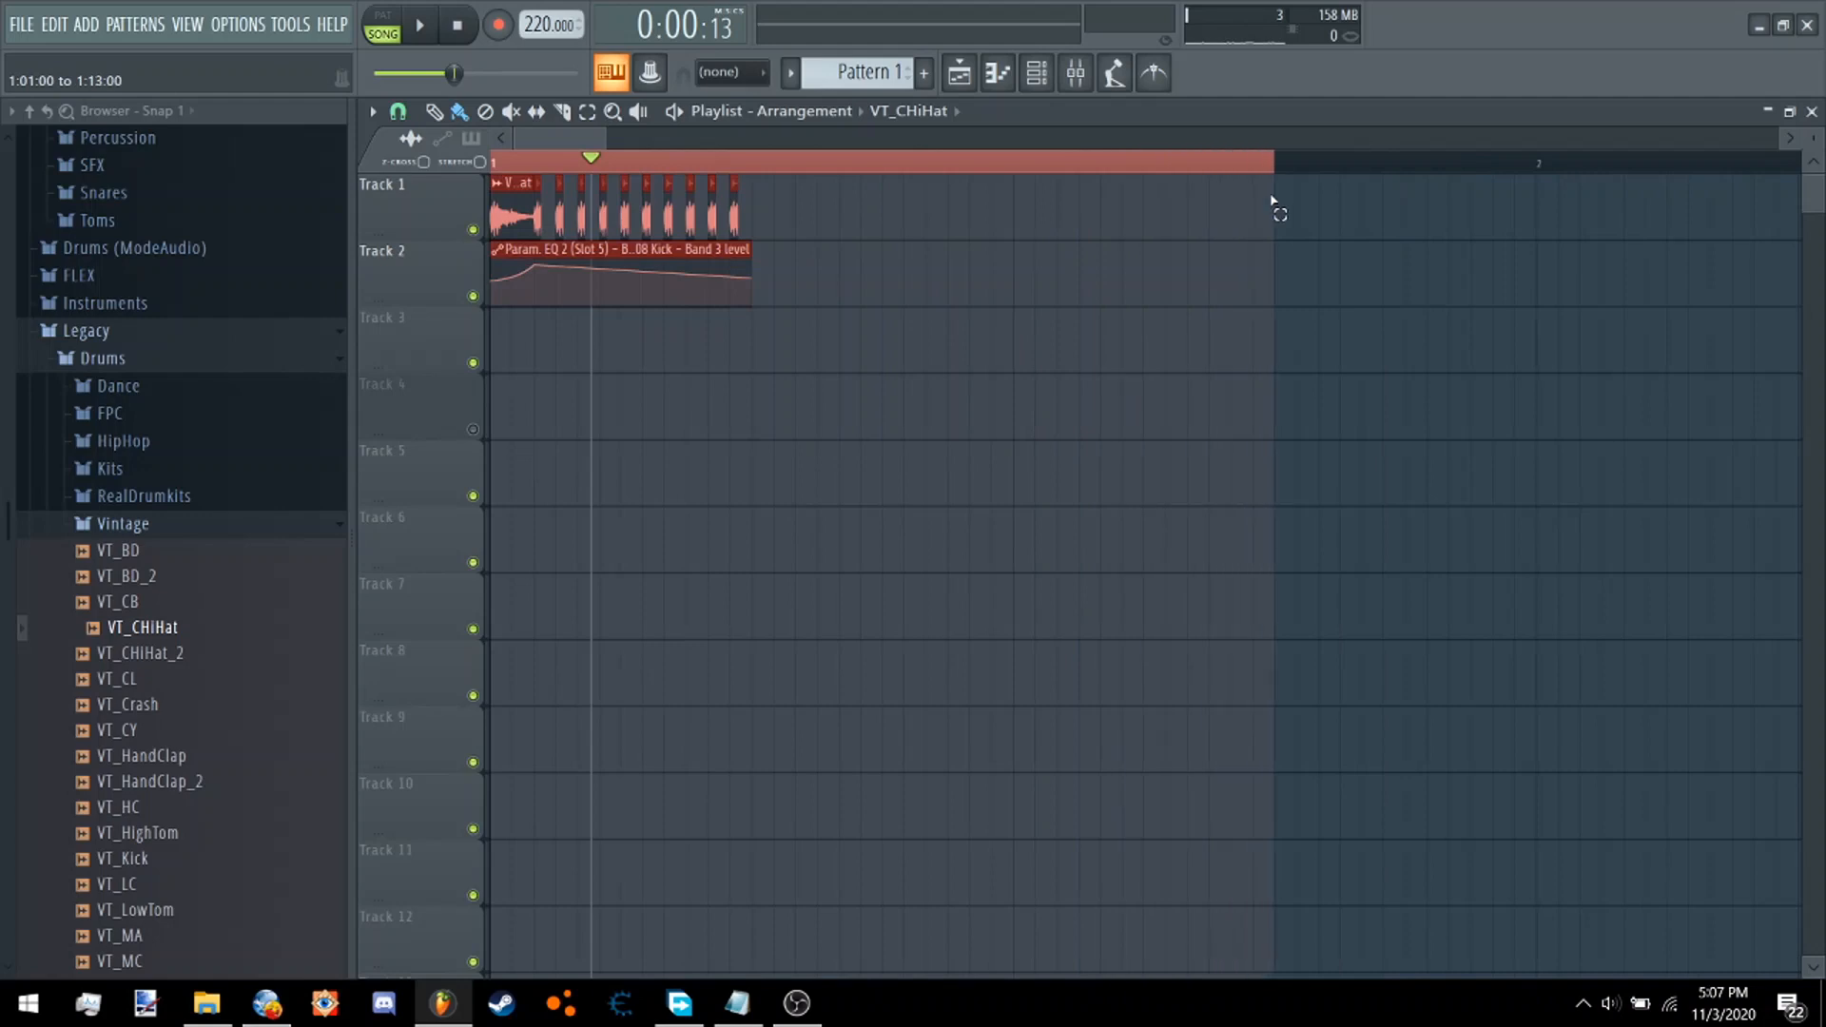
pyautogui.rightClick(1056, 243)
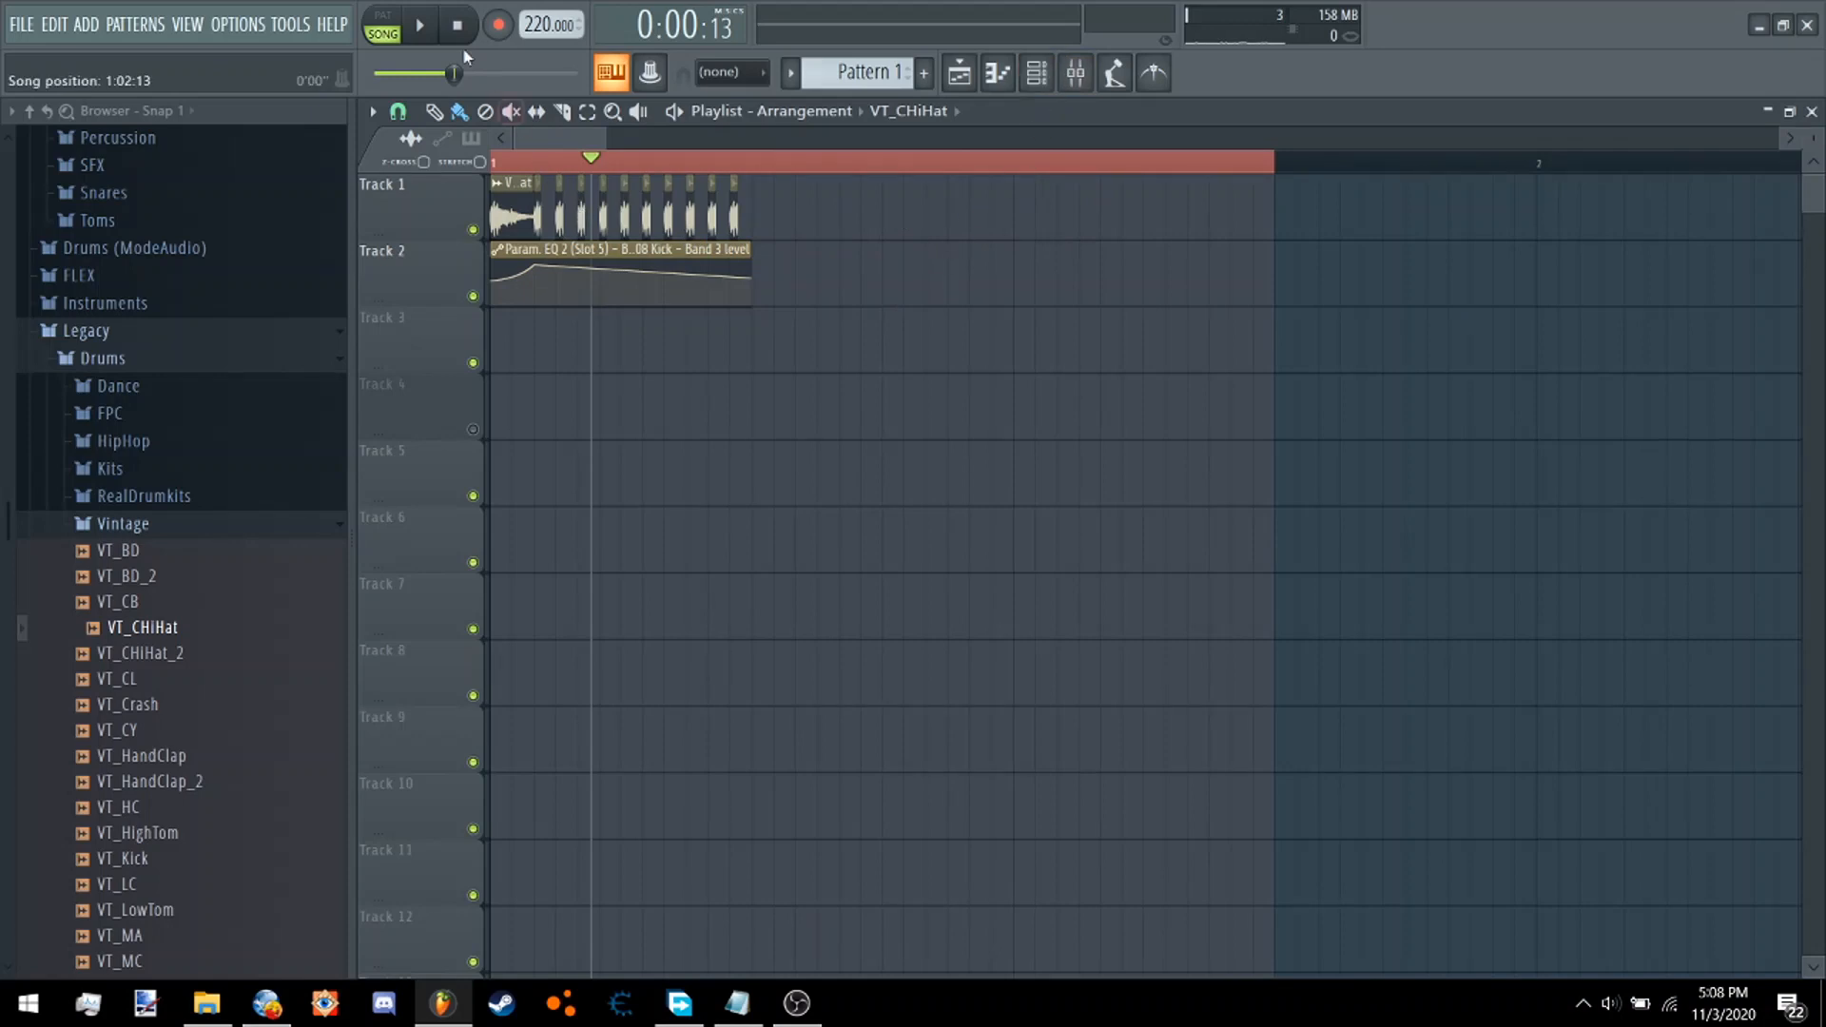
pyautogui.press('space')
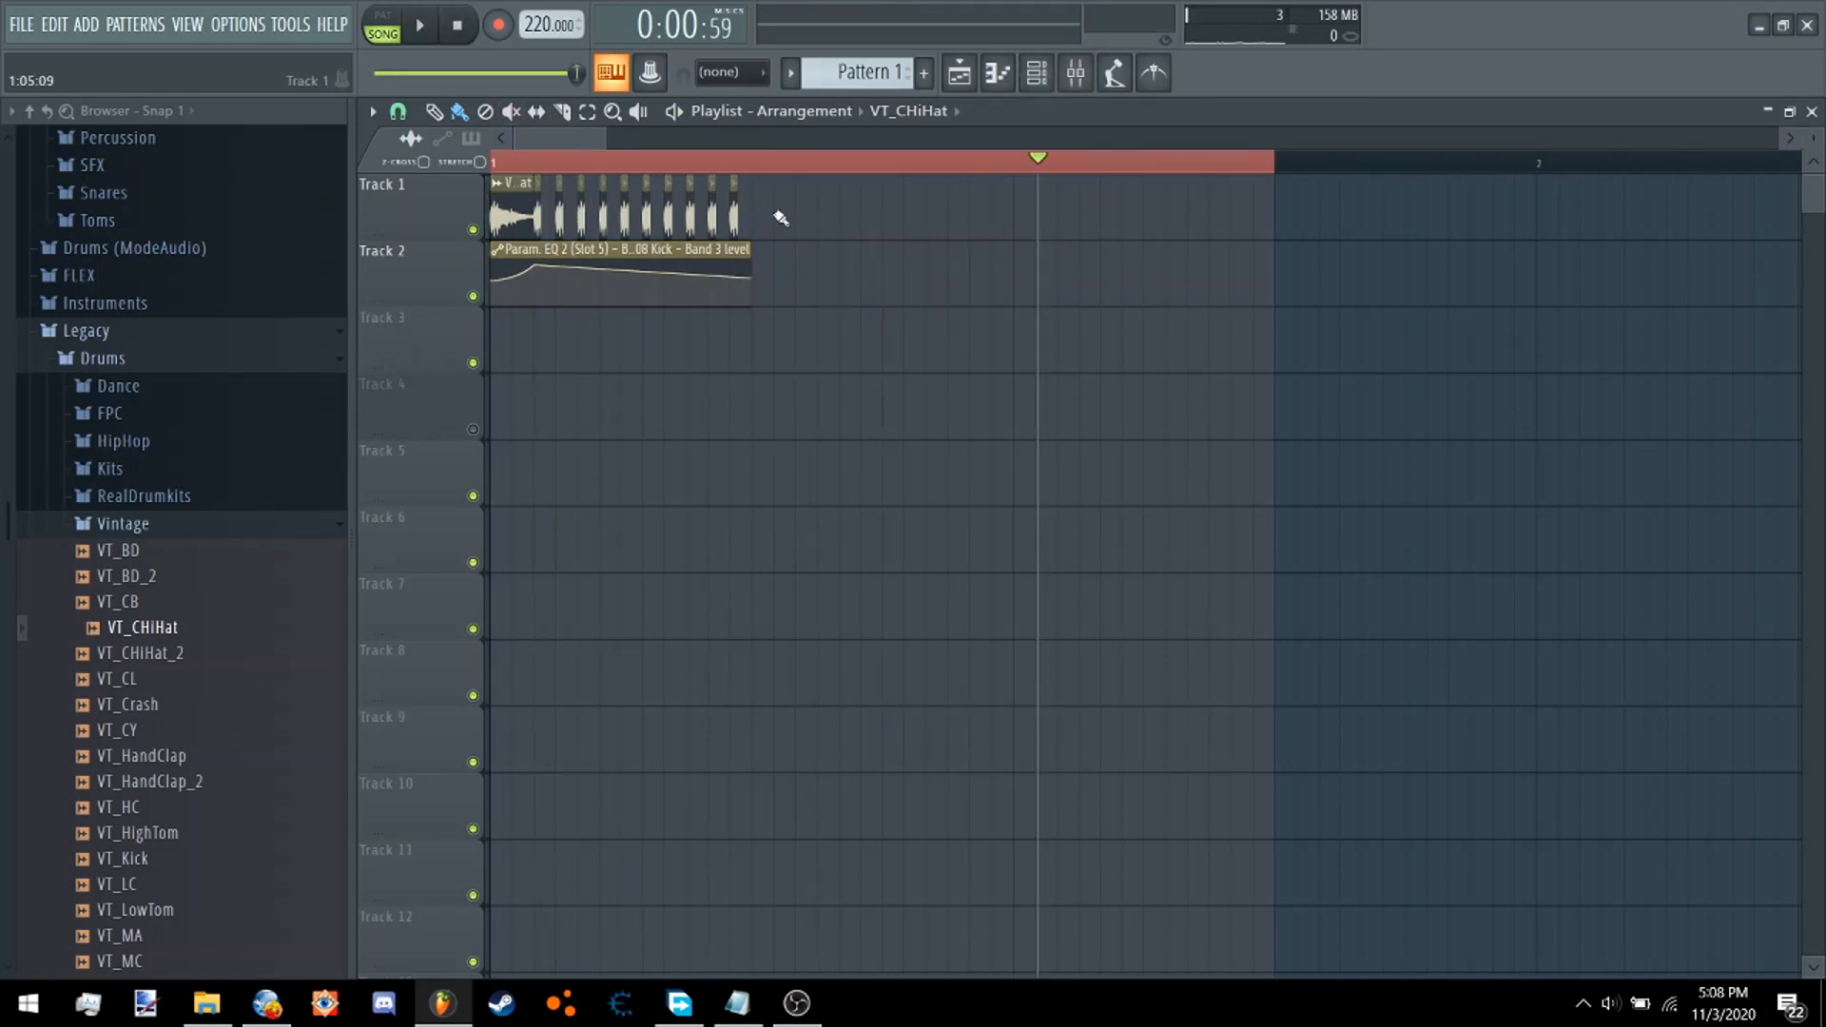
# Record the kick's output in Edison on the Master mixer track.
pyautogui.click(1076, 73)
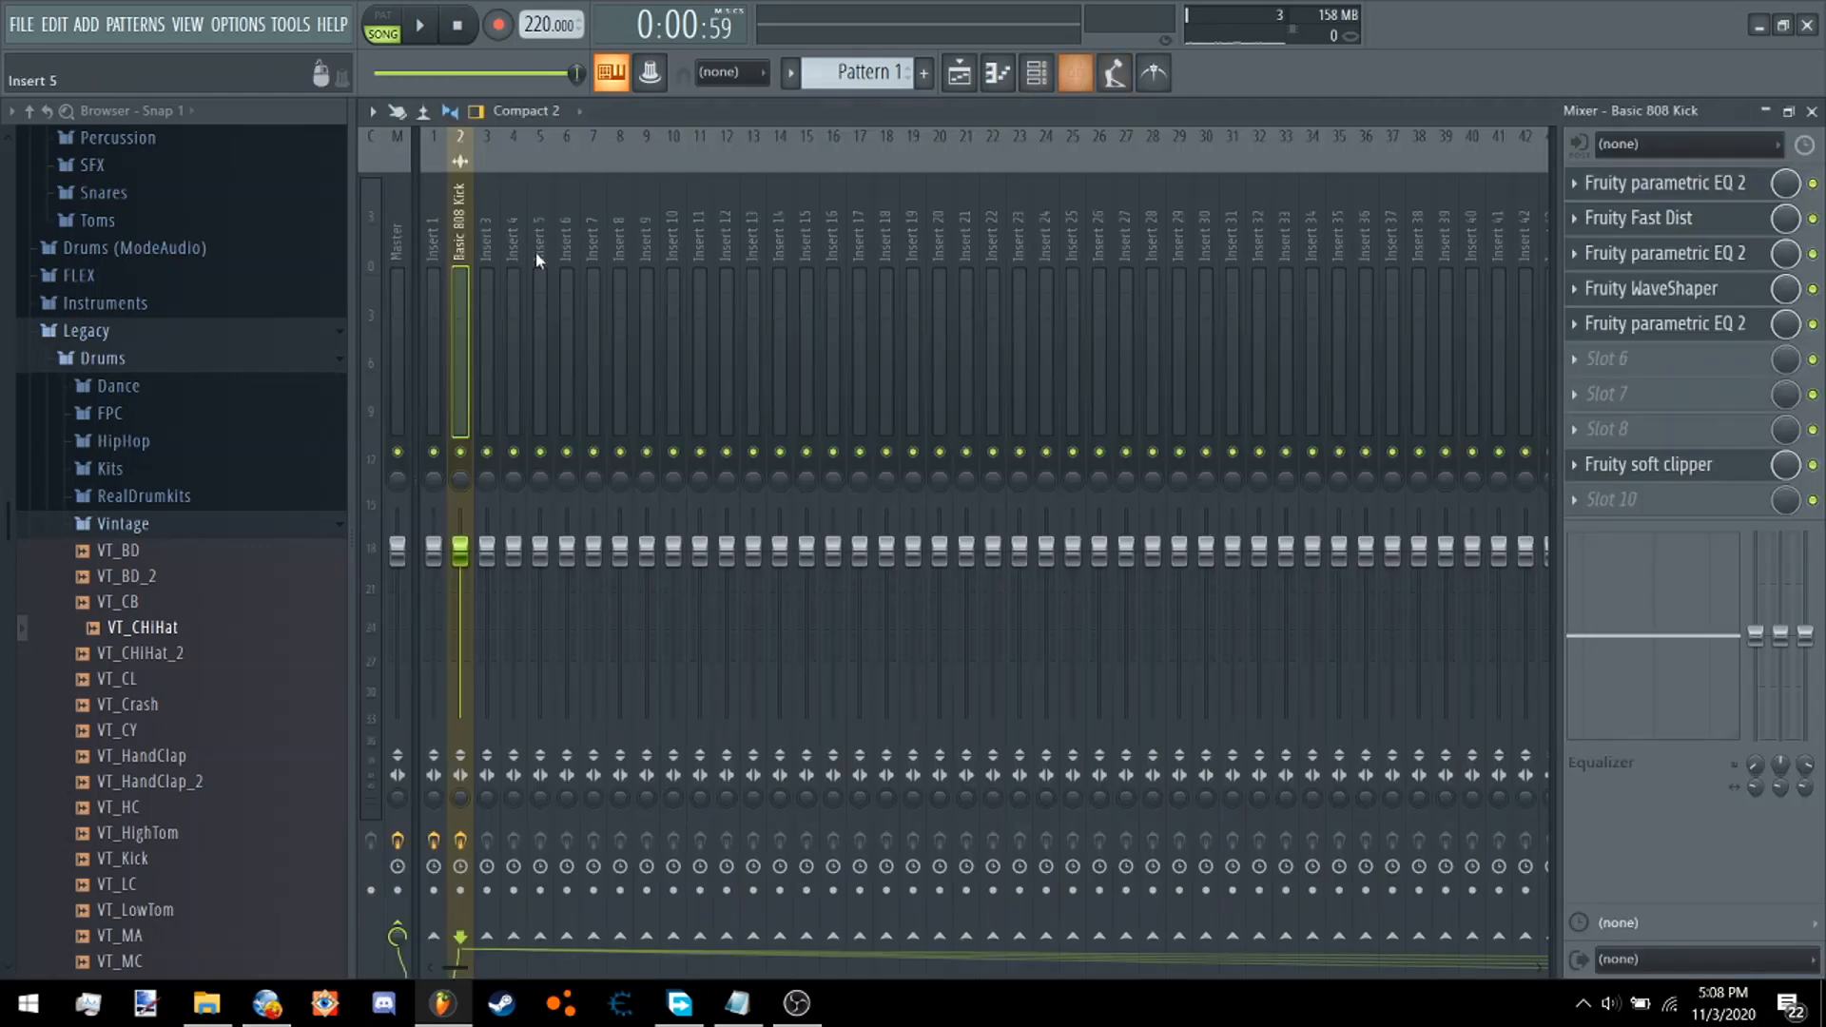
pyautogui.click(396, 224)
pyautogui.click(1076, 73)
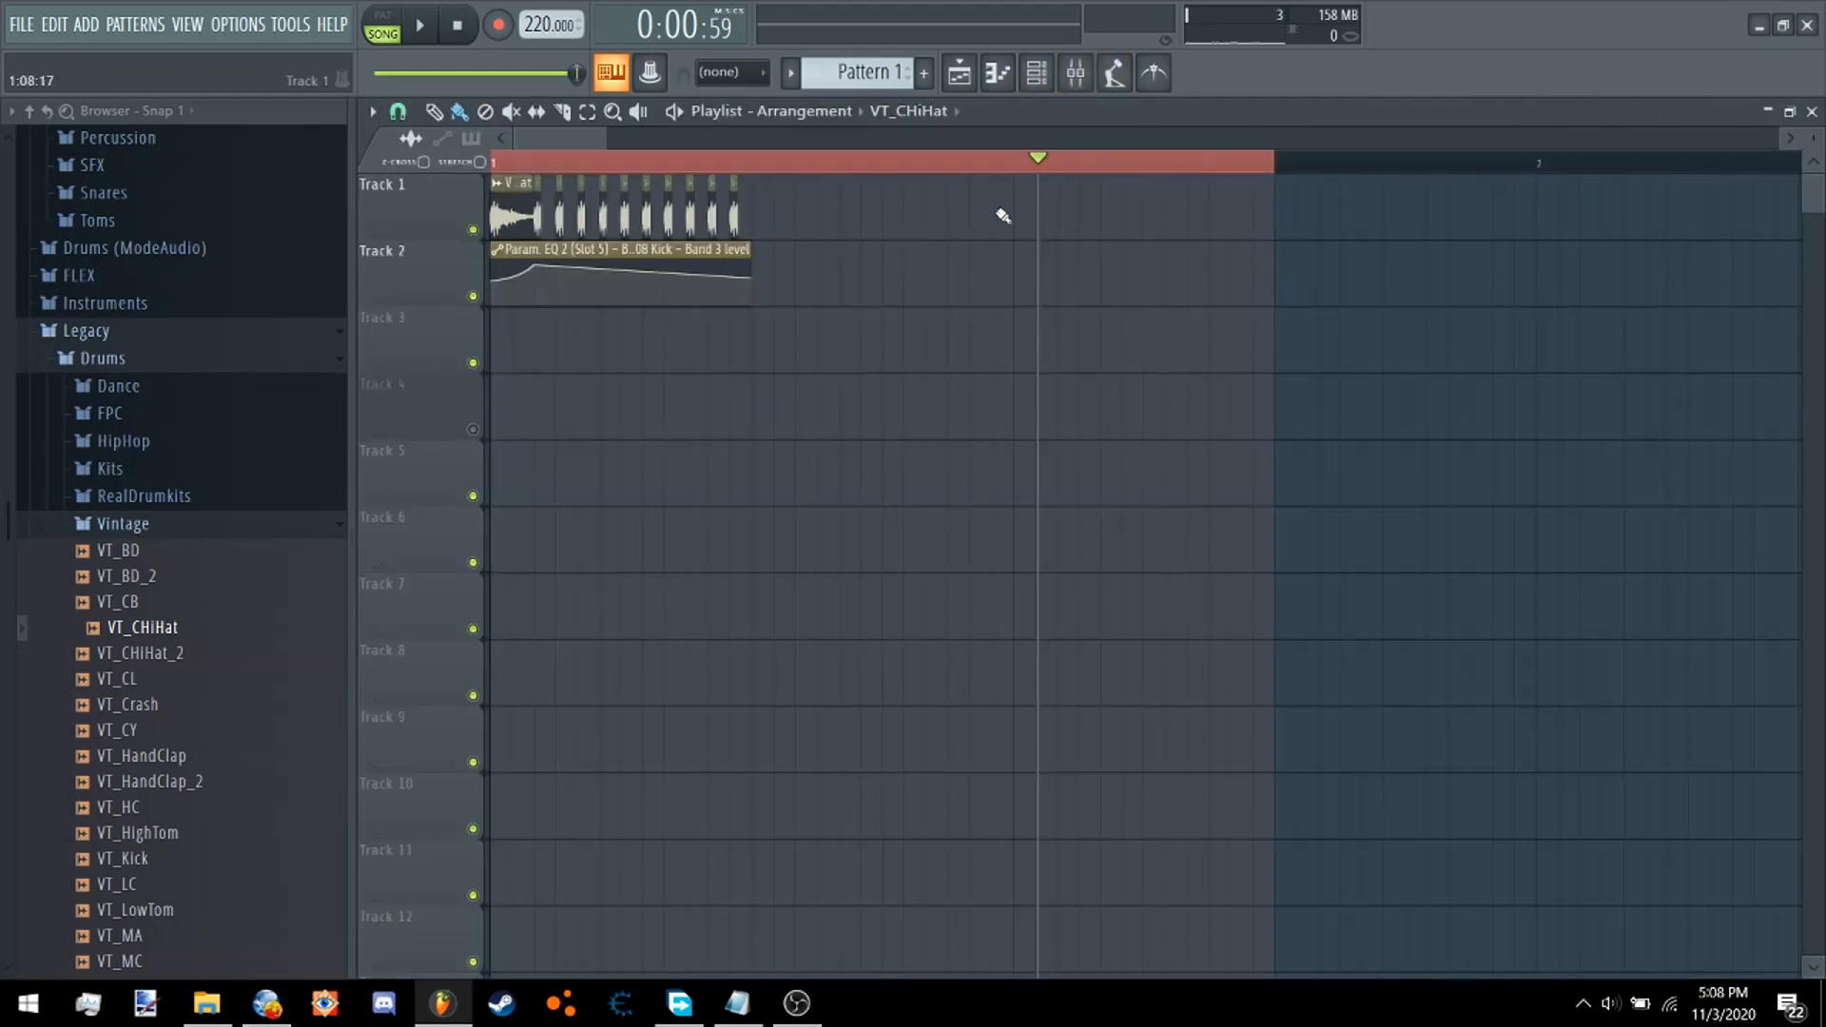
pyautogui.press('F9')
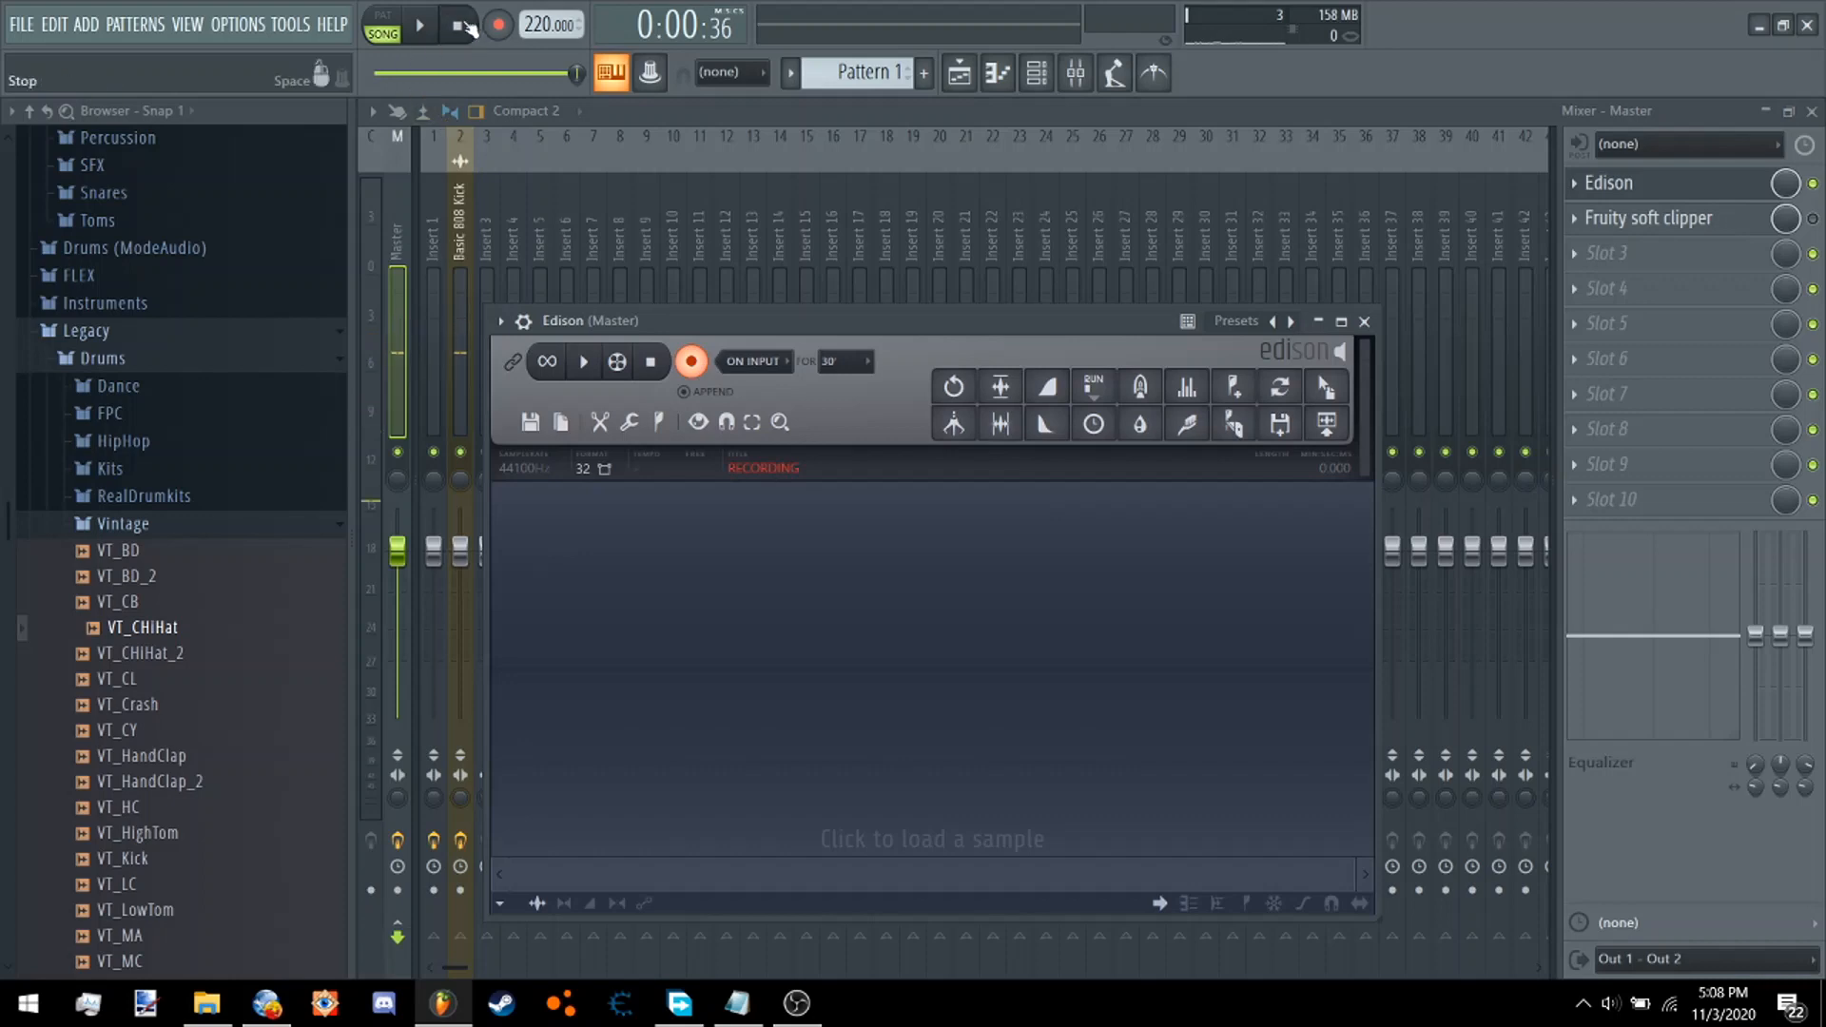
pyautogui.click(692, 363)
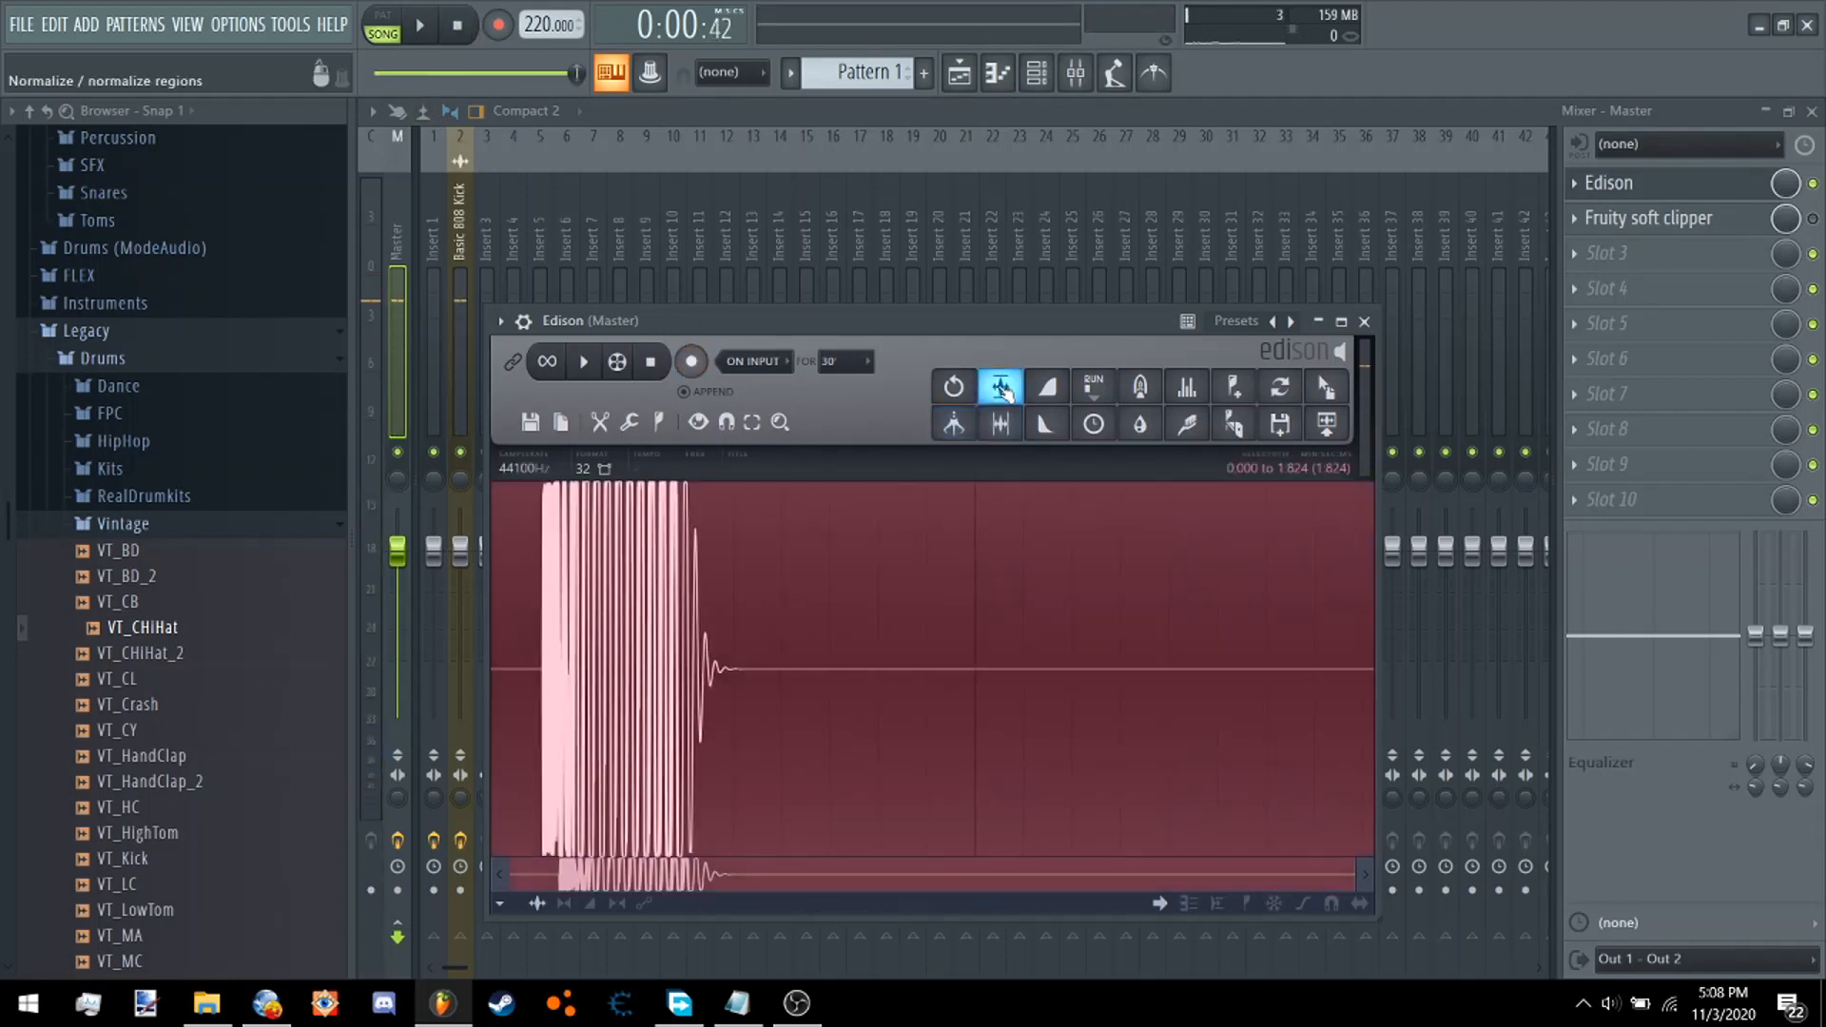
# Place the trimmed Edison recording at the start of Track 5 in the playlist and solo that track.
pyautogui.click(999, 428)
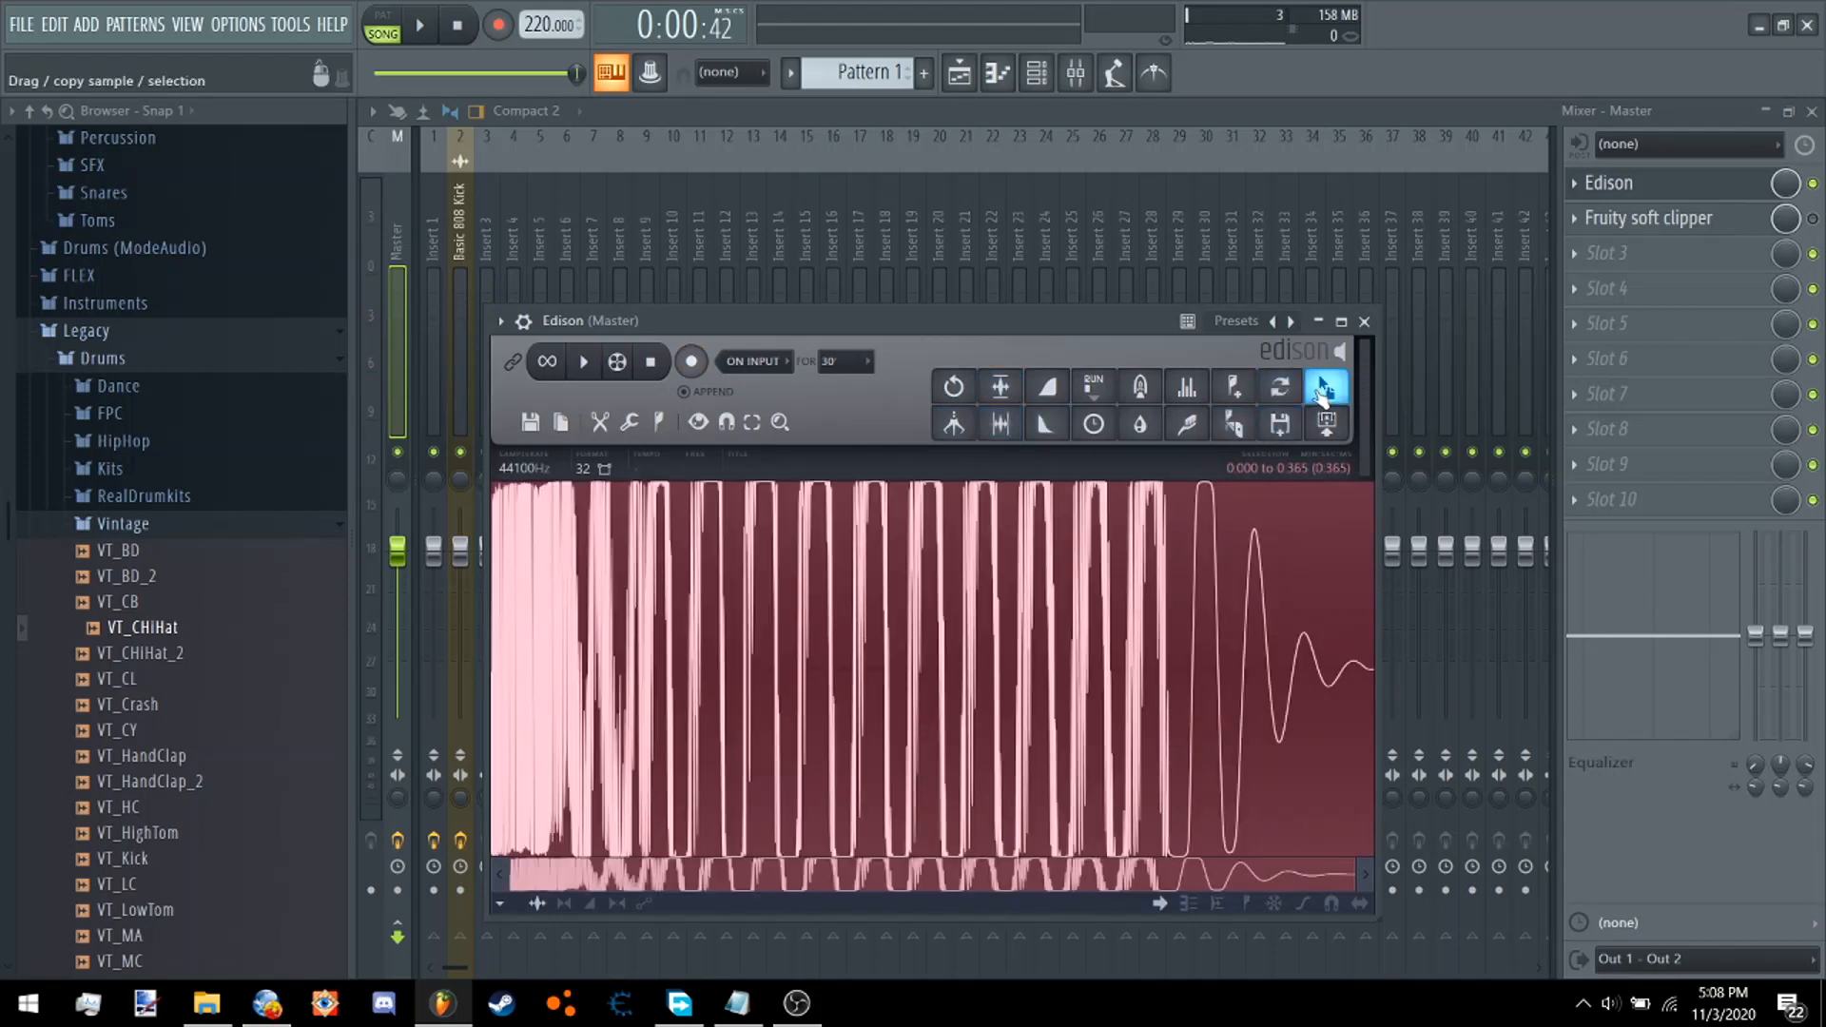
pyautogui.moveTo(1323, 390); pyautogui.dragTo(869, 340)
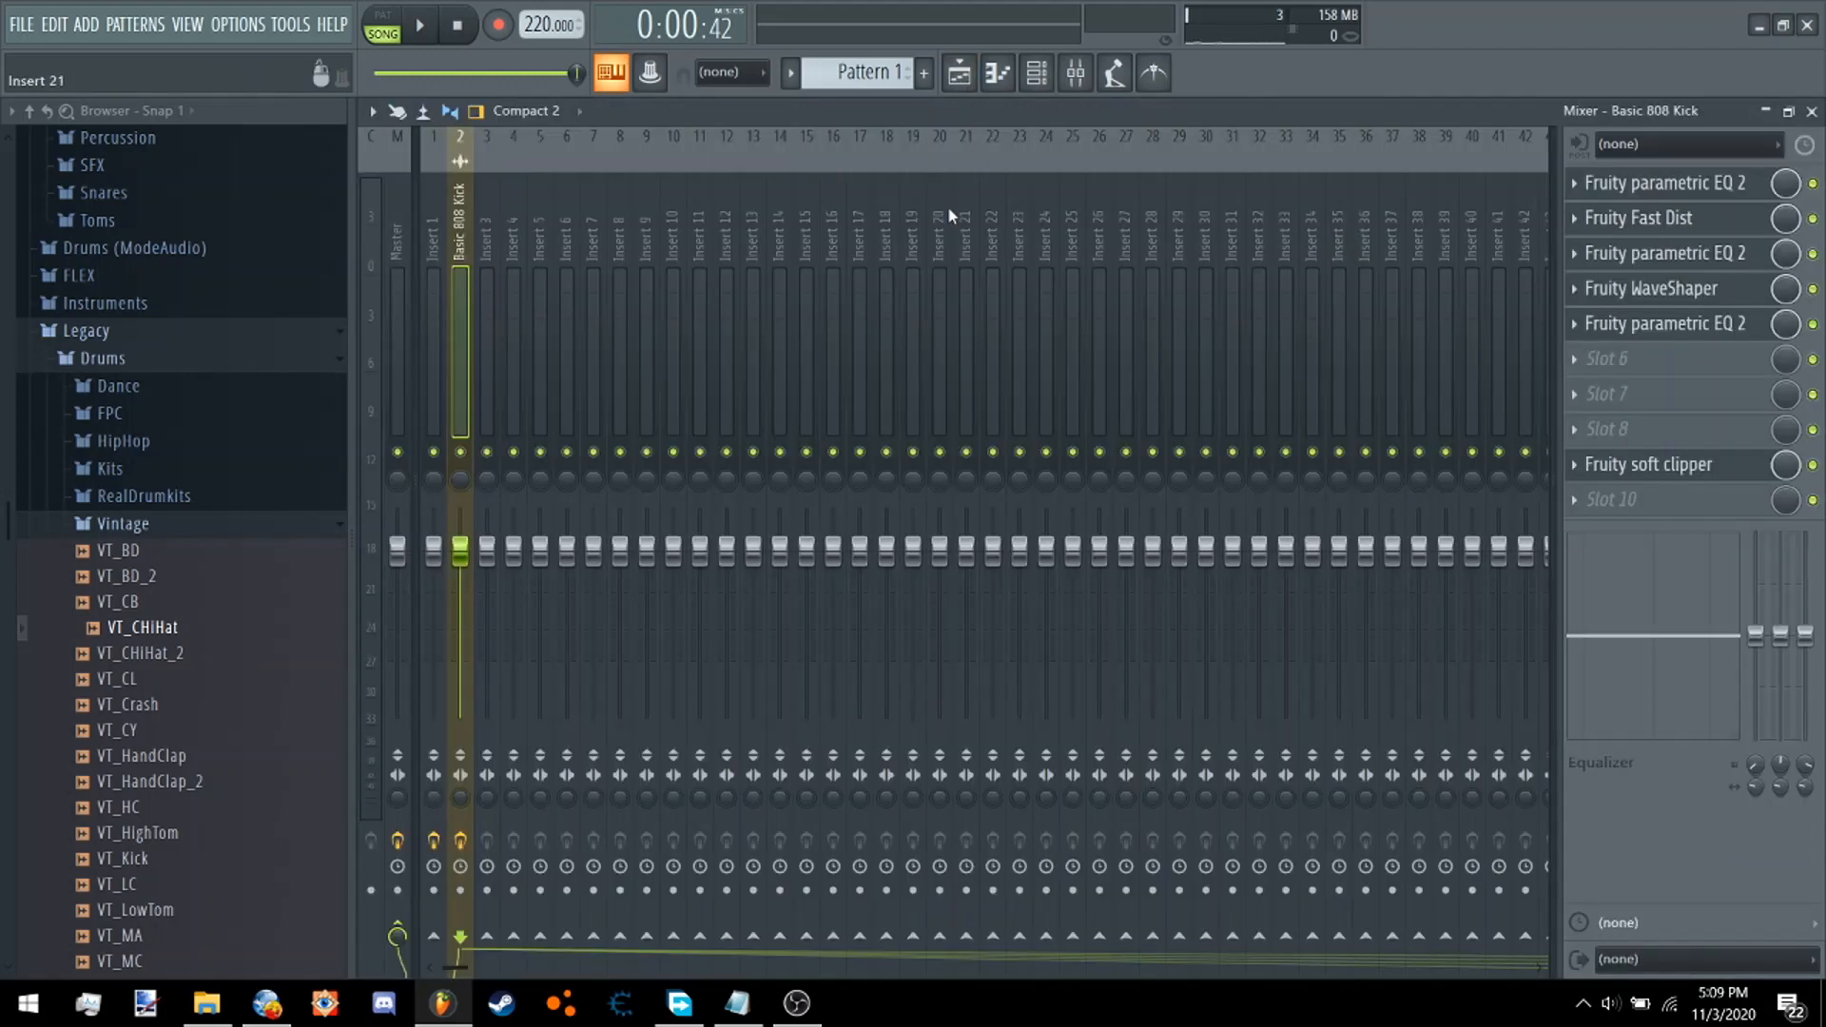
pyautogui.click(961, 76)
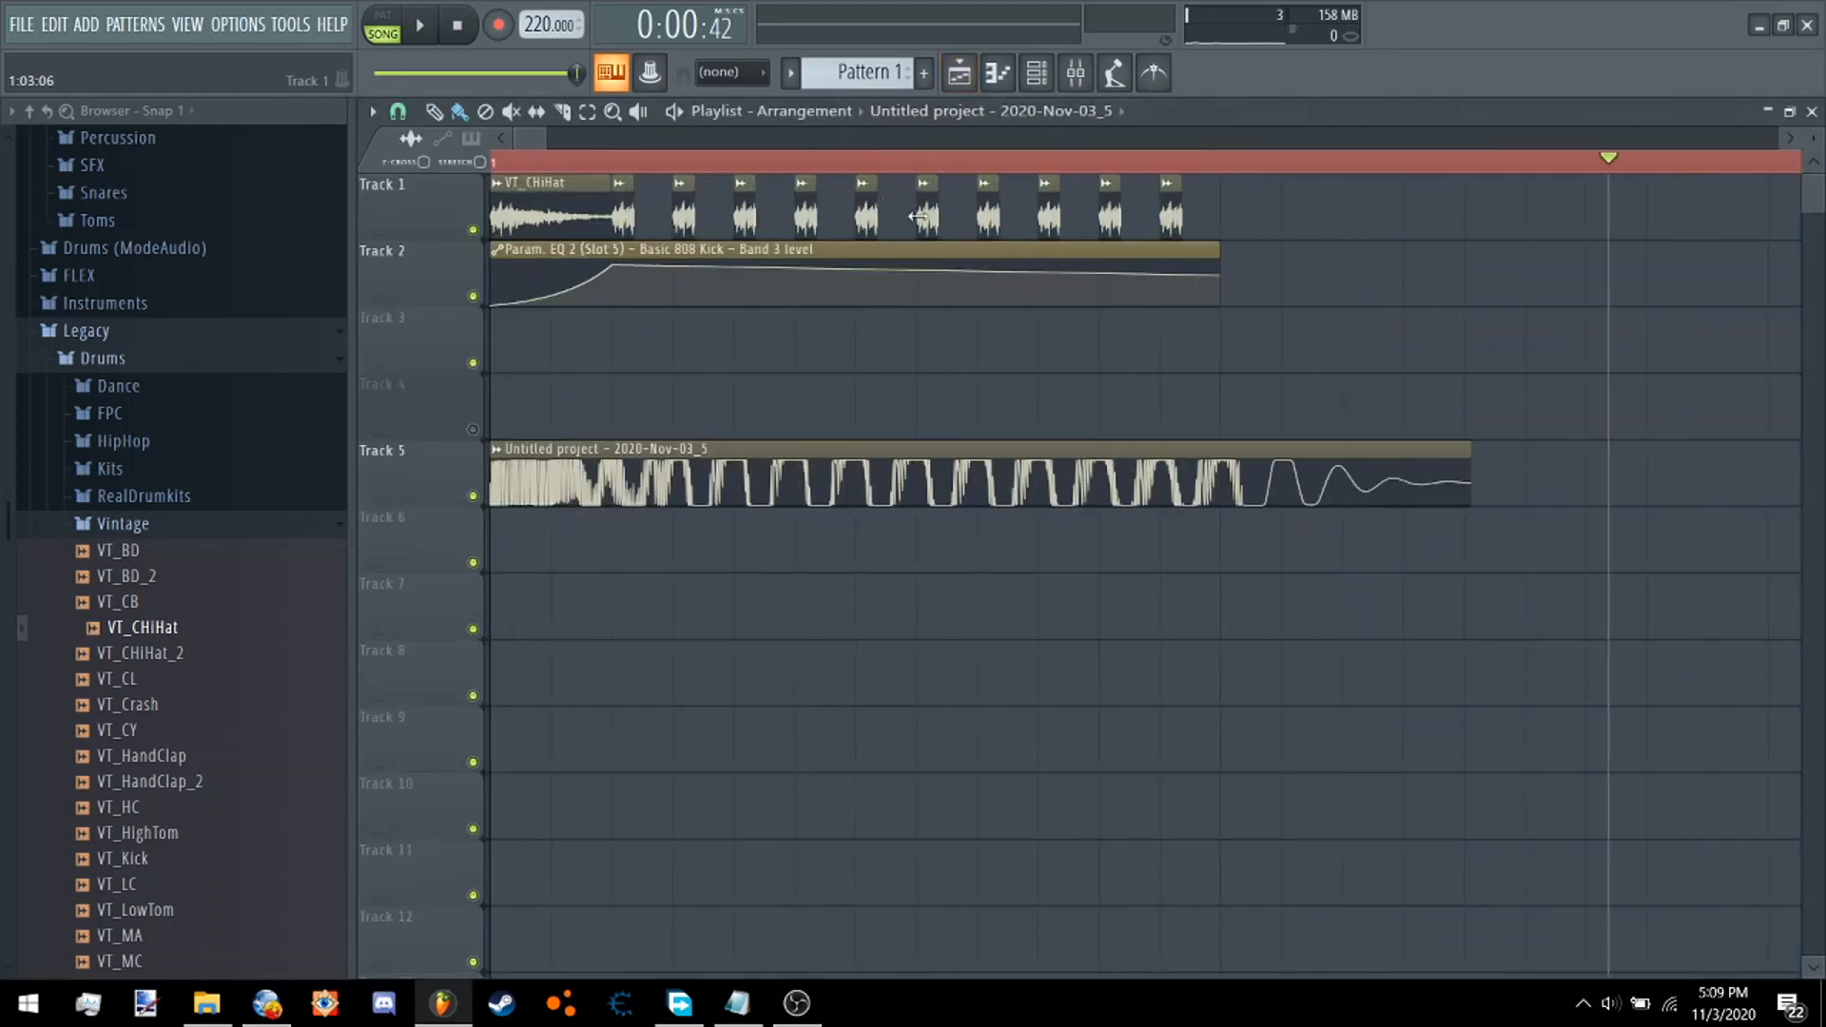
pyautogui.click(1222, 164)
pyautogui.rightClick(473, 495)
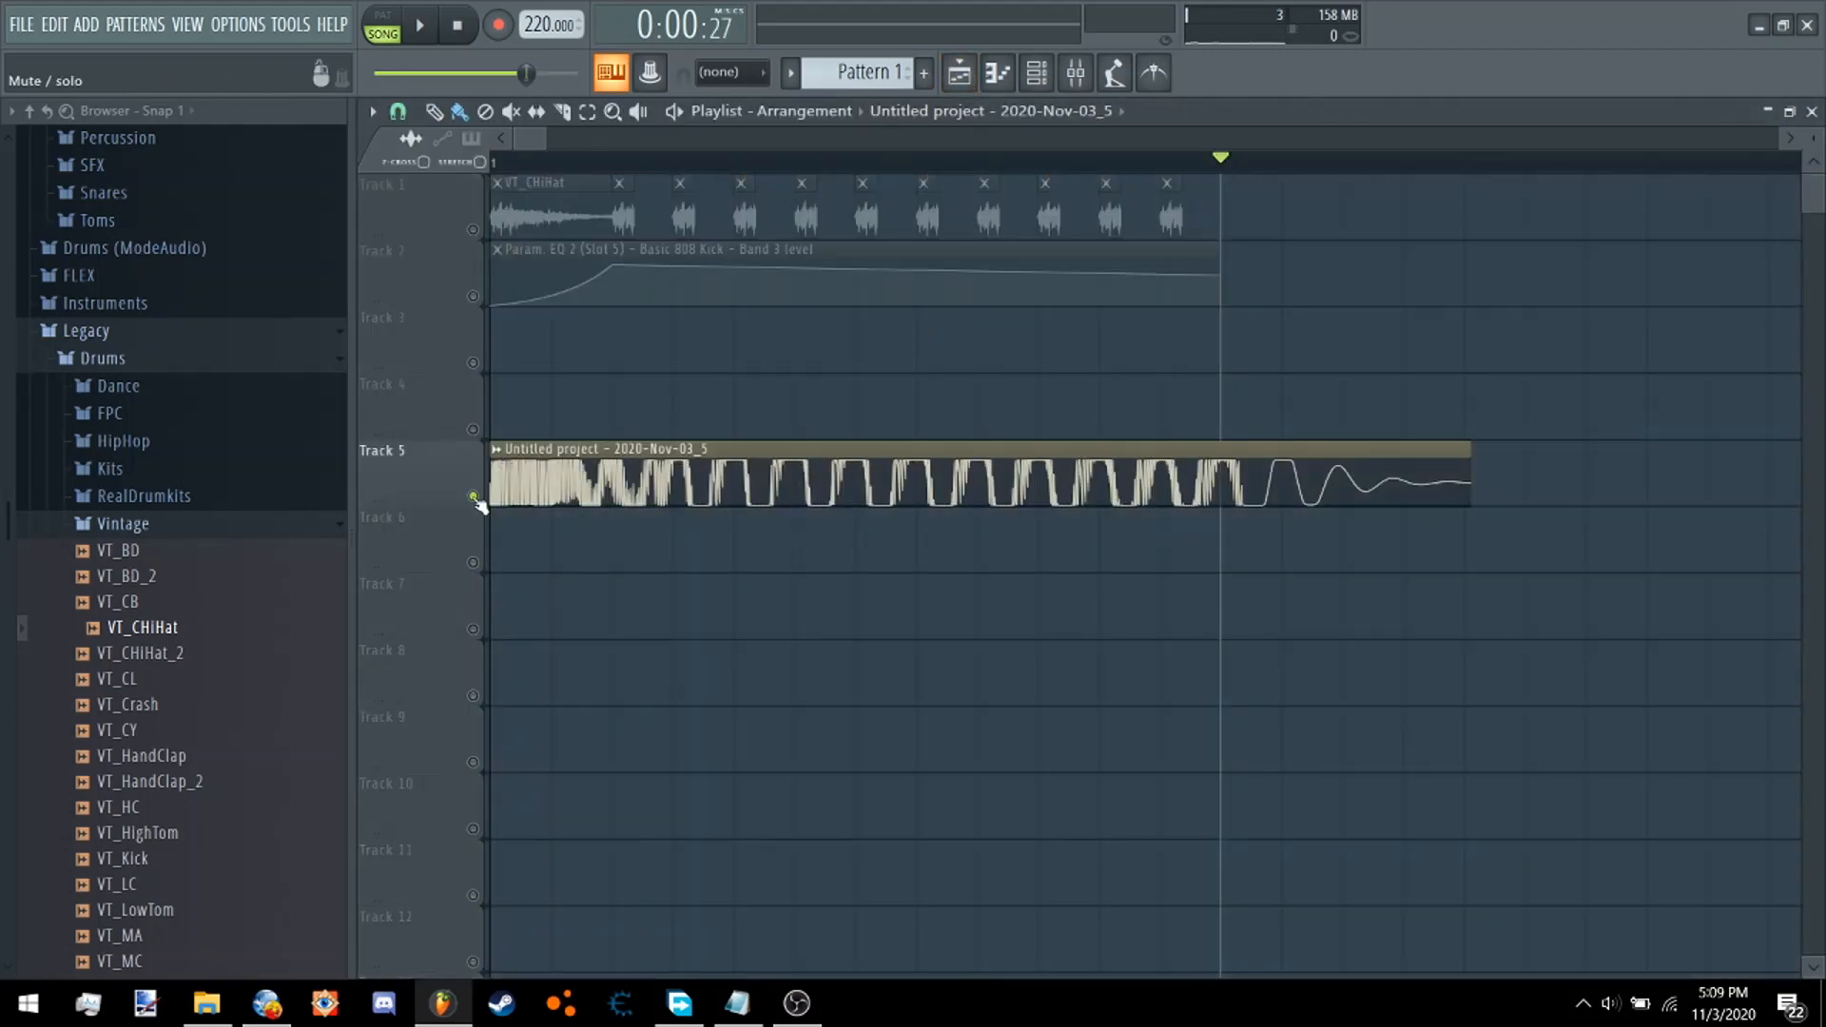
# Add Fruity Stereo Enhancer to effect slot 6 of the Basic 808 Kick mixer track.
pyautogui.click(1076, 73)
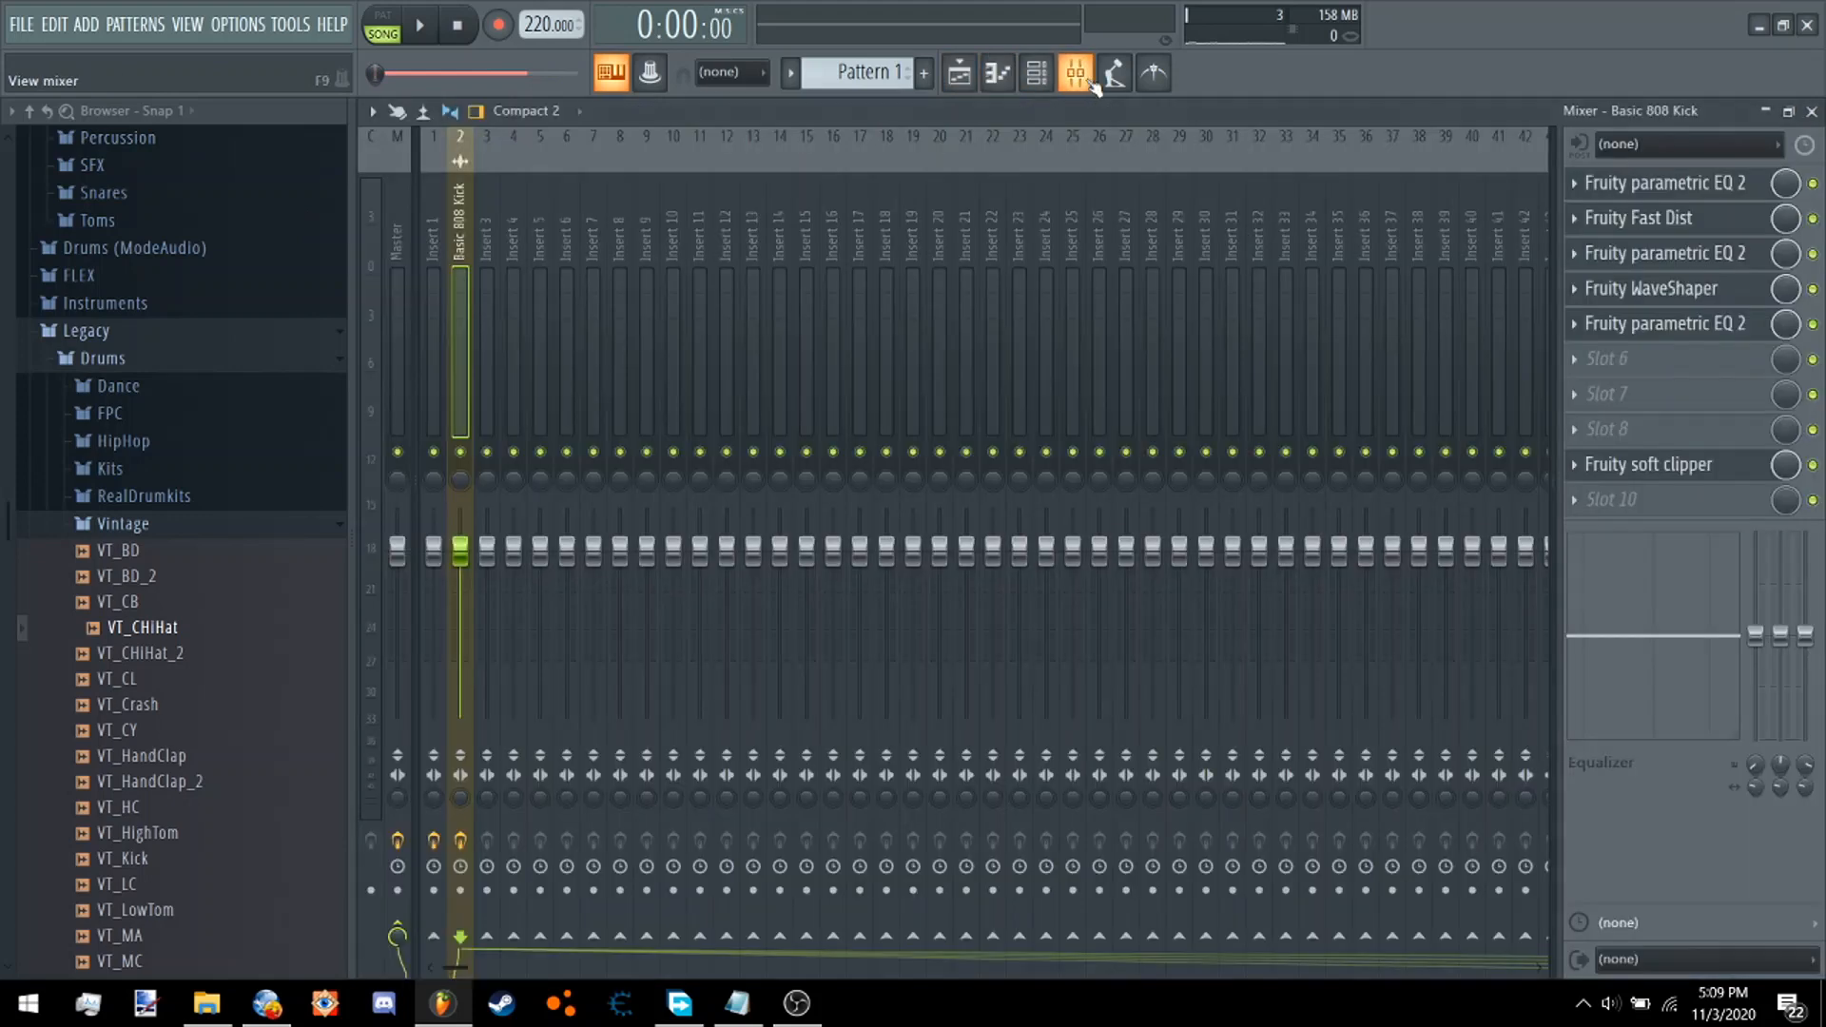
pyautogui.click(1676, 377)
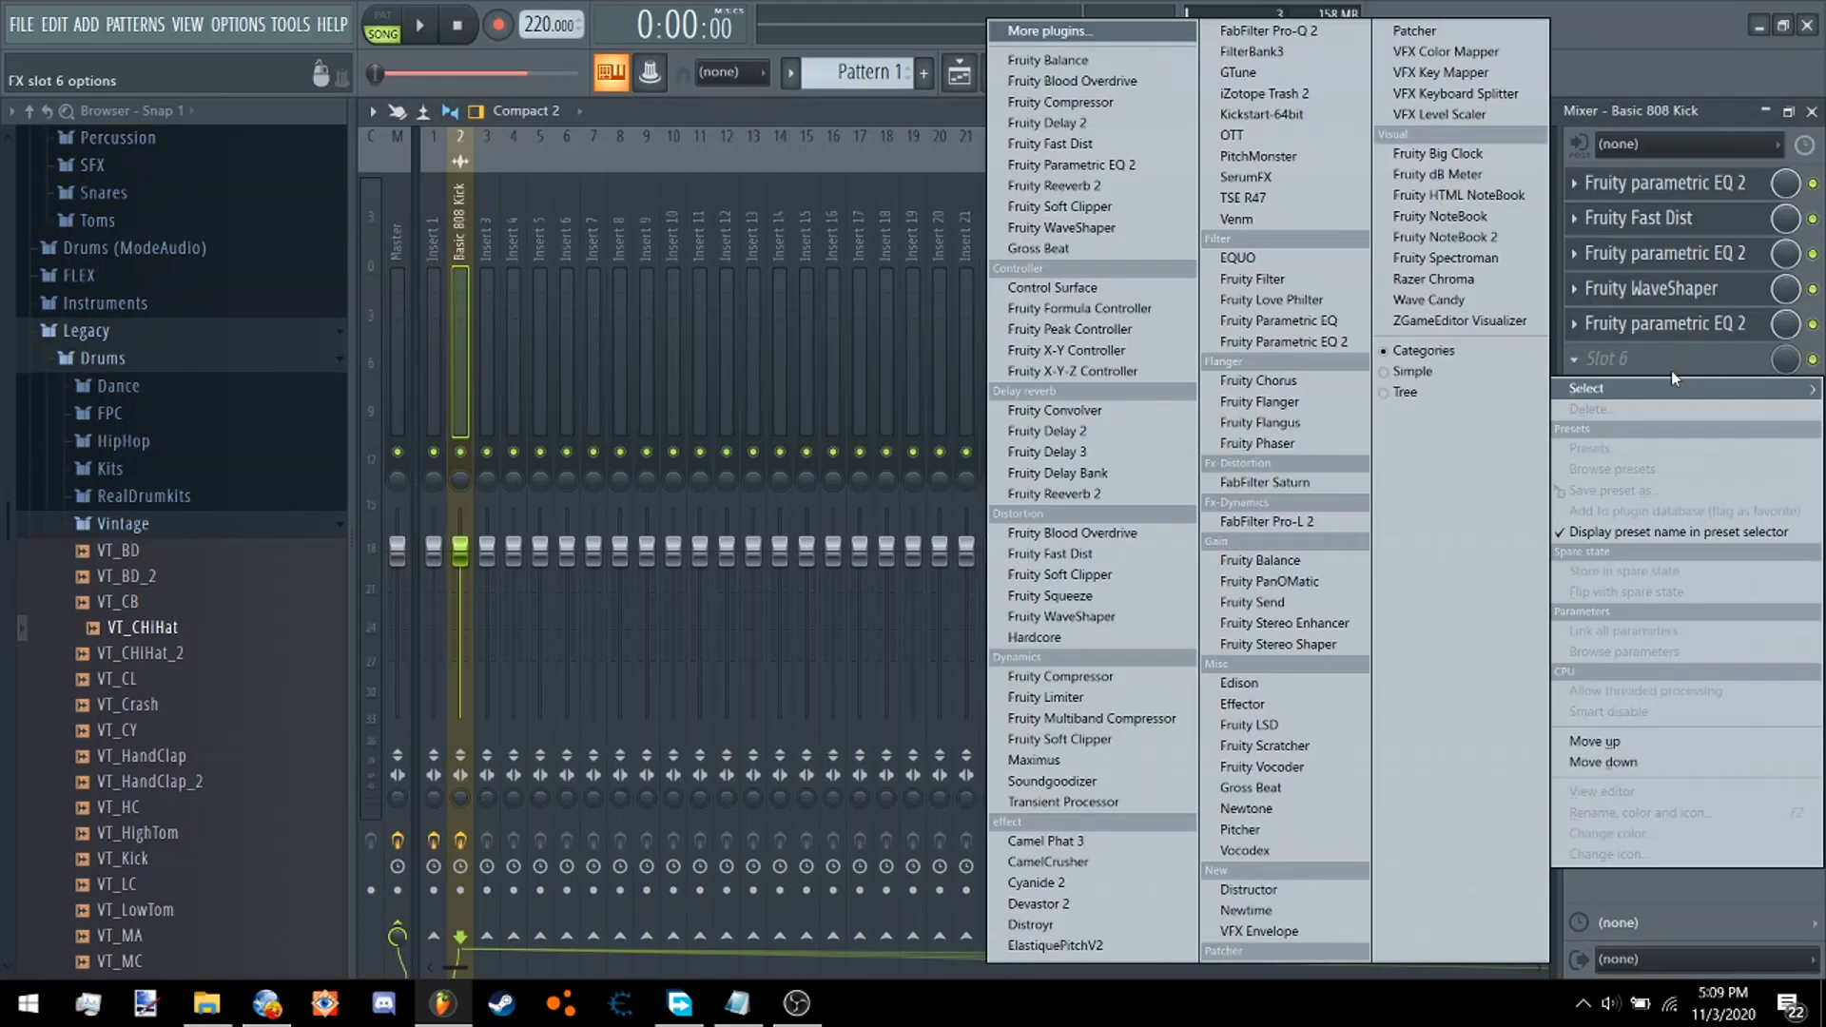
pyautogui.click(1330, 627)
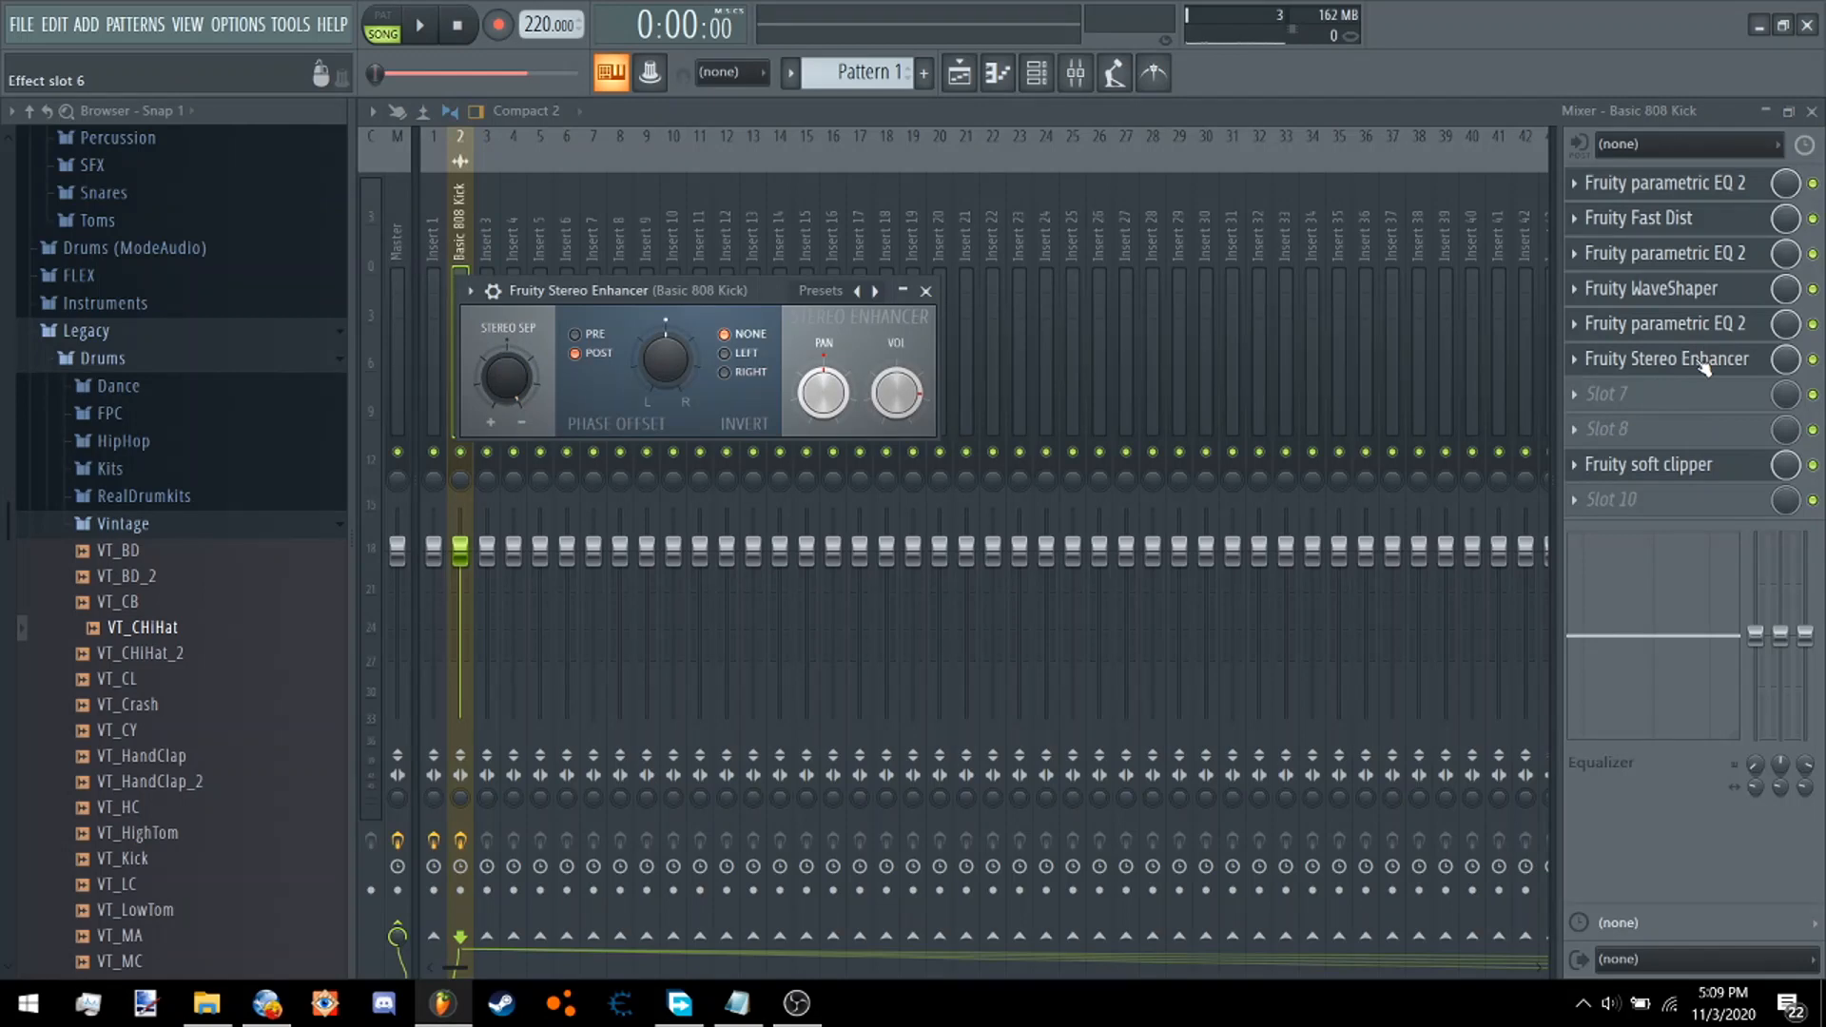
pyautogui.scroll(5, 1701, 362)
pyautogui.scroll(-5, 1701, 188)
# Space the VT_CHiHat slices on Track 1 closer together up to the loop's end and audition the kick.
pyautogui.click(960, 73)
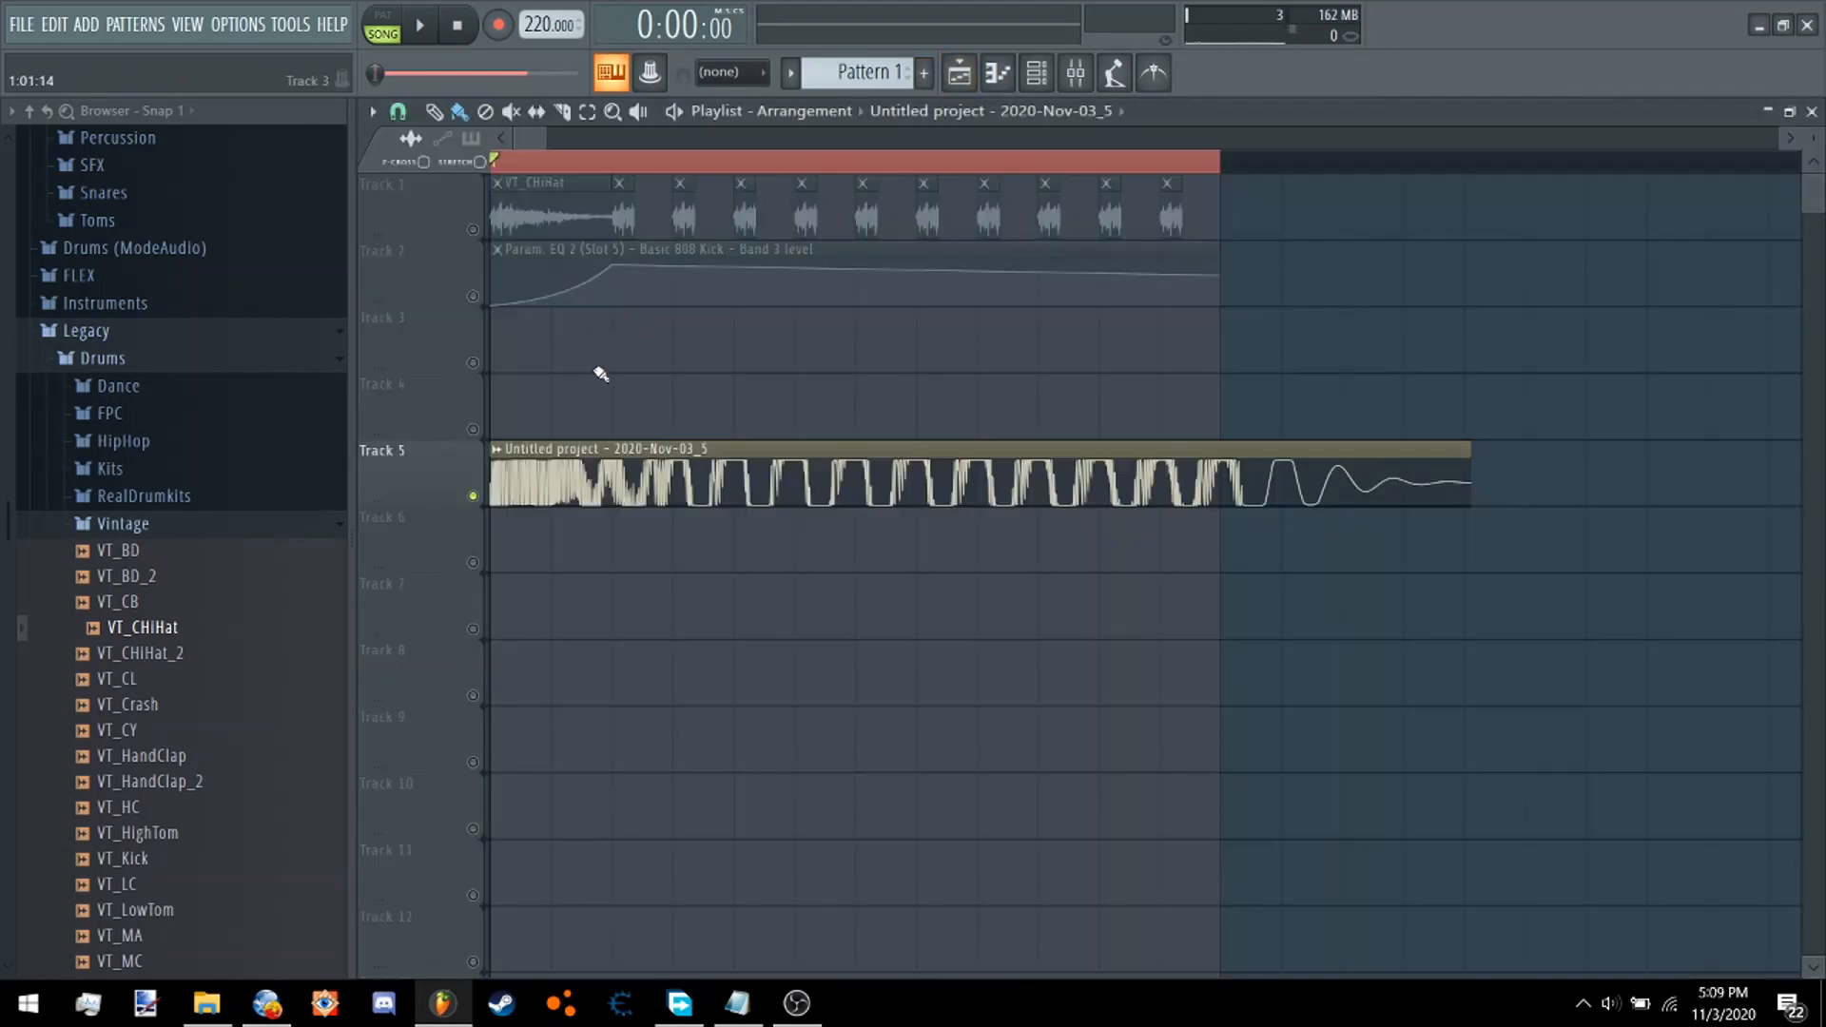
pyautogui.click(421, 24)
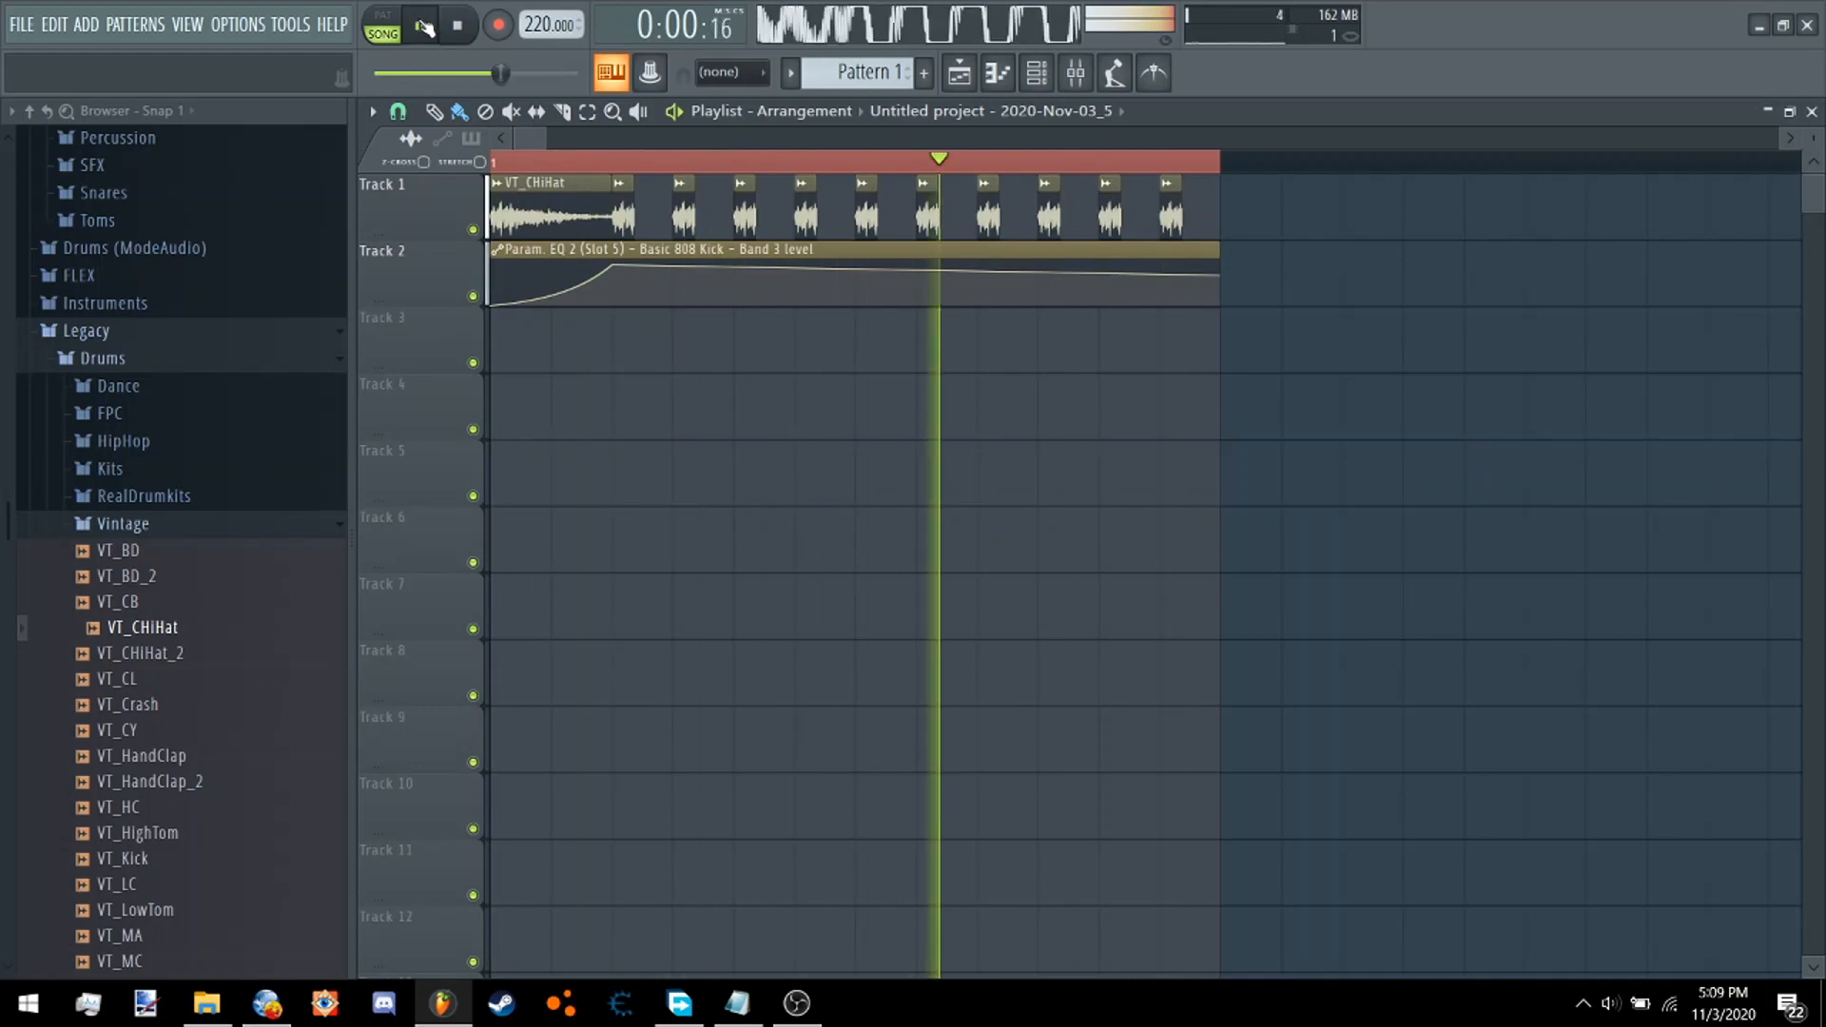
pyautogui.press('space')
pyautogui.moveTo(1186, 232)
pyautogui.mouseDown()
pyautogui.moveTo(666, 219)
pyautogui.moveTo(1208, 221)
pyautogui.mouseUp()
pyautogui.click(420, 25)
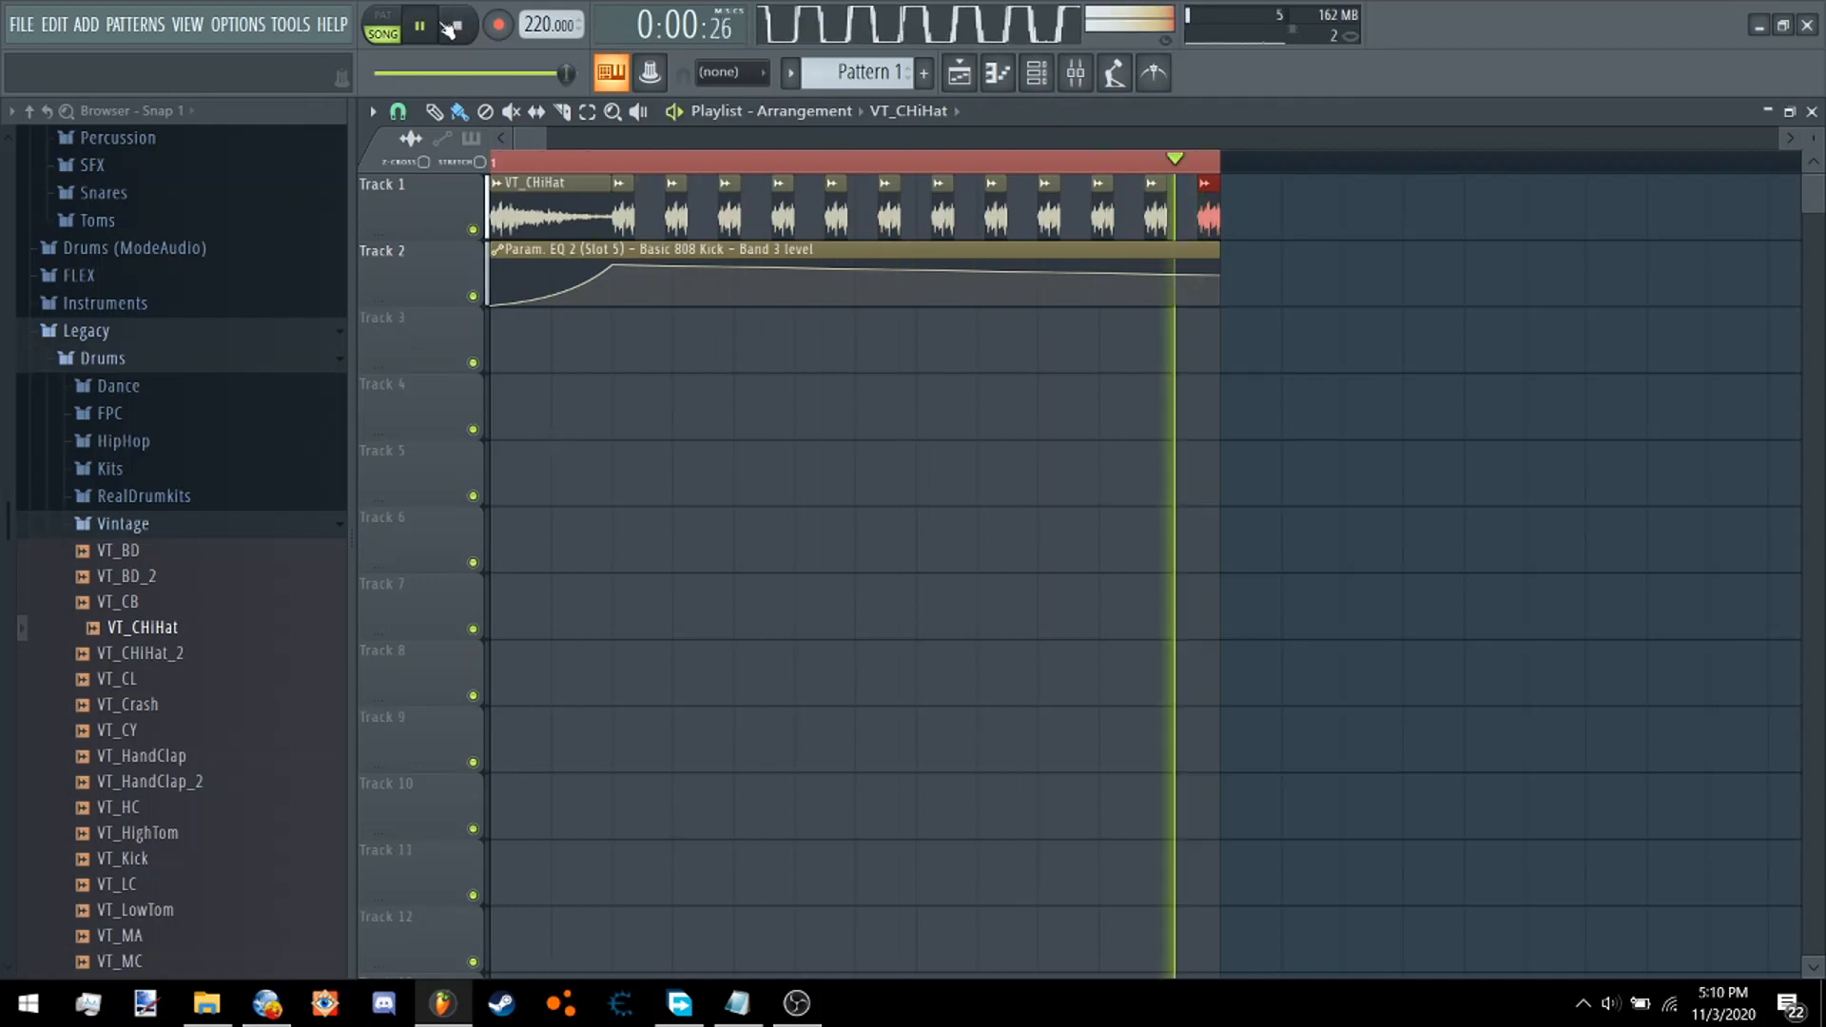
pyautogui.click(453, 27)
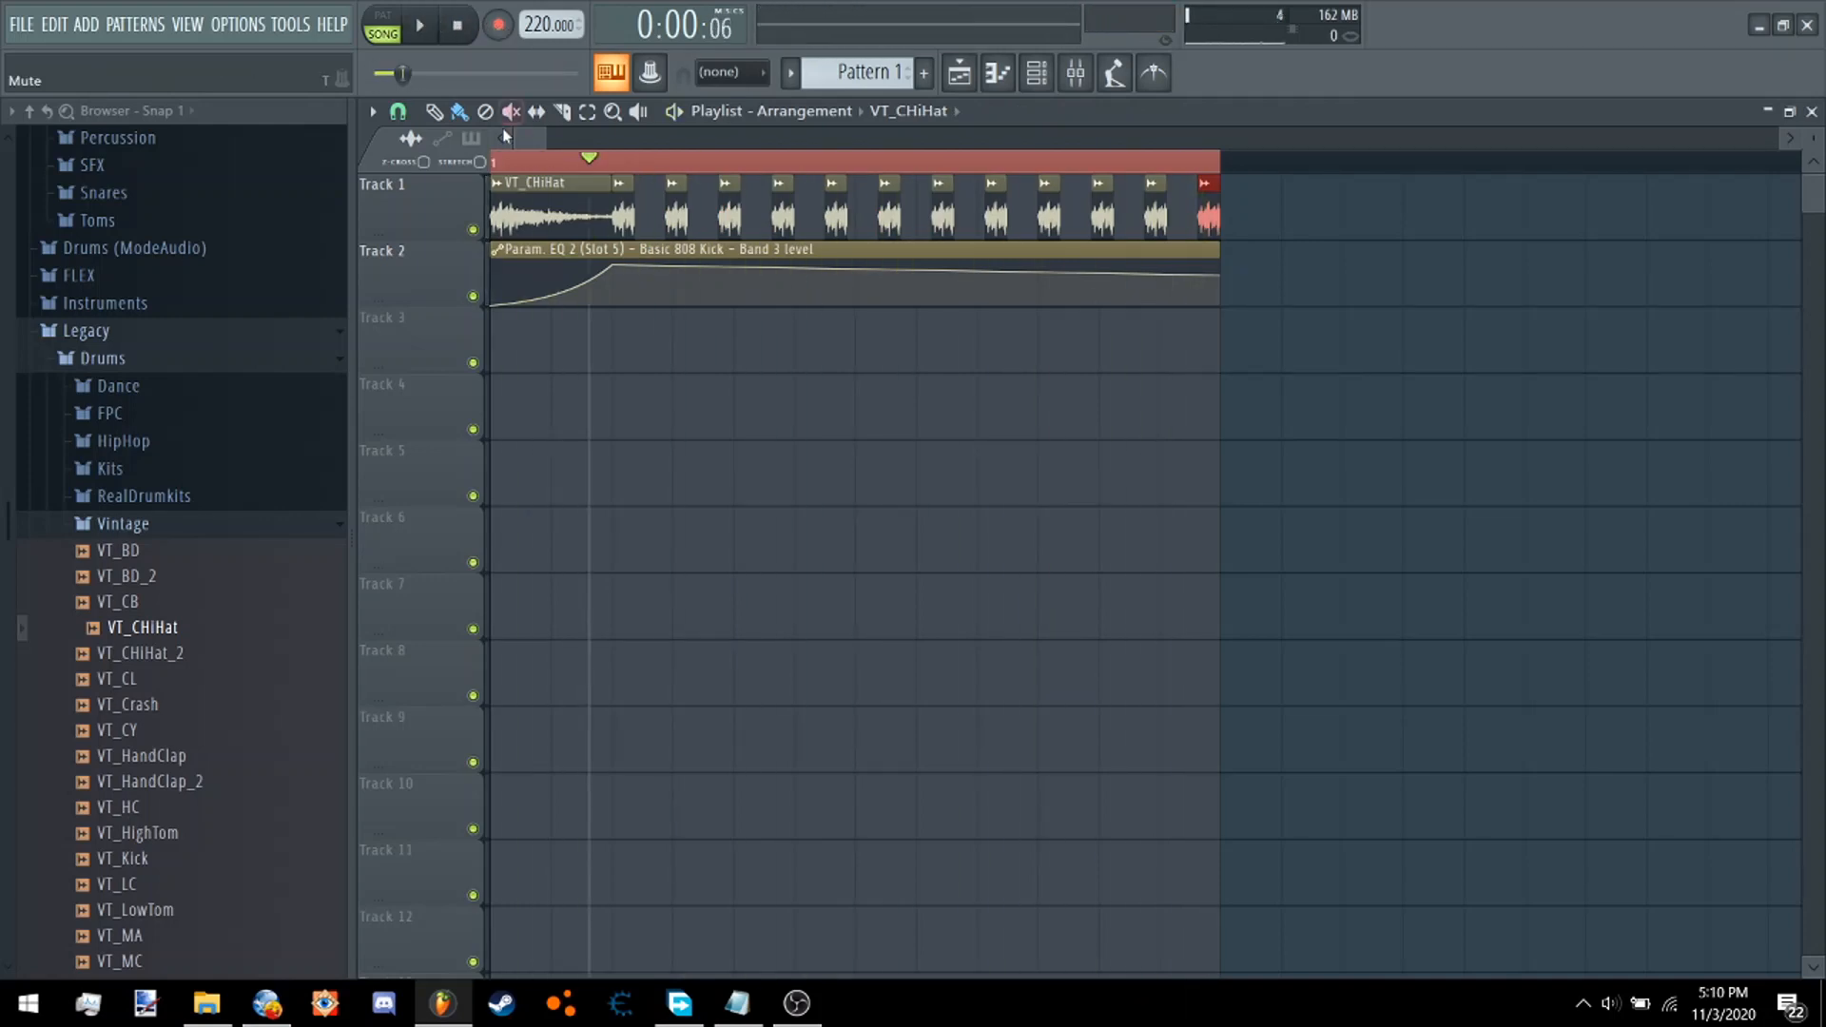
# Add a Serum channel and route it to mixer track 3.
pyautogui.scroll(-2, 1218, 230)
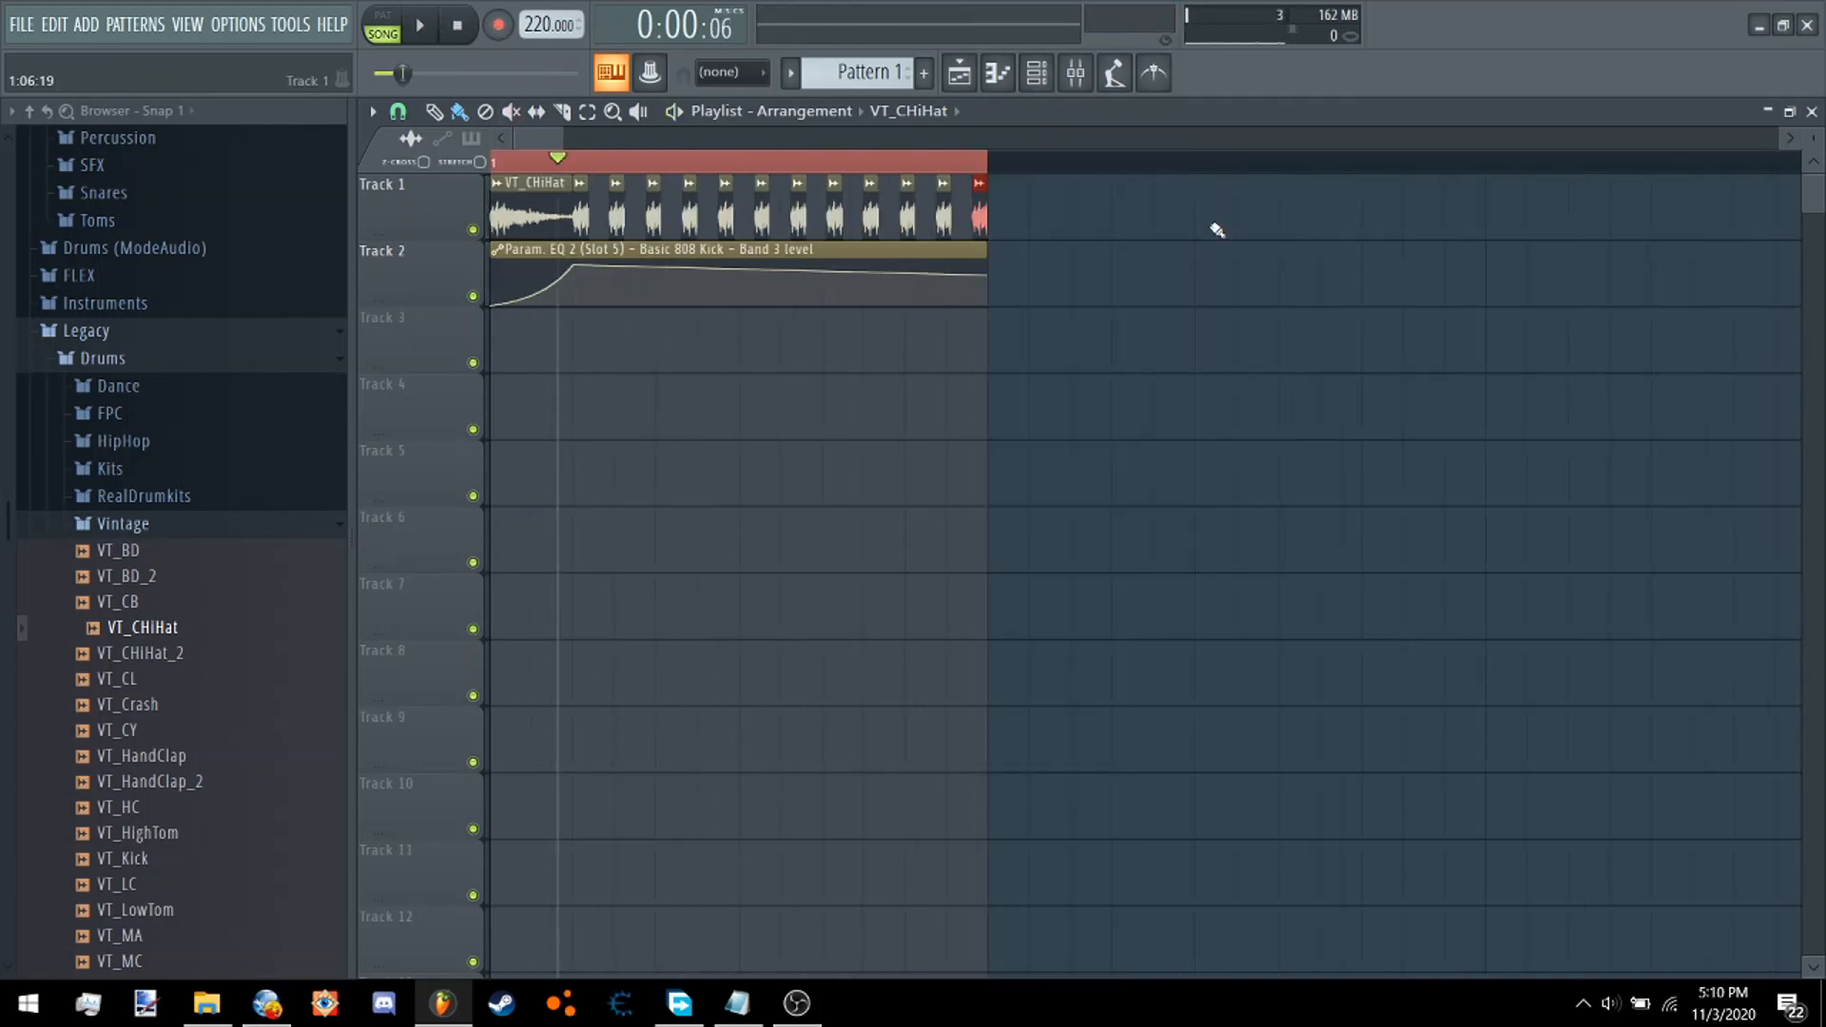
pyautogui.click(1037, 74)
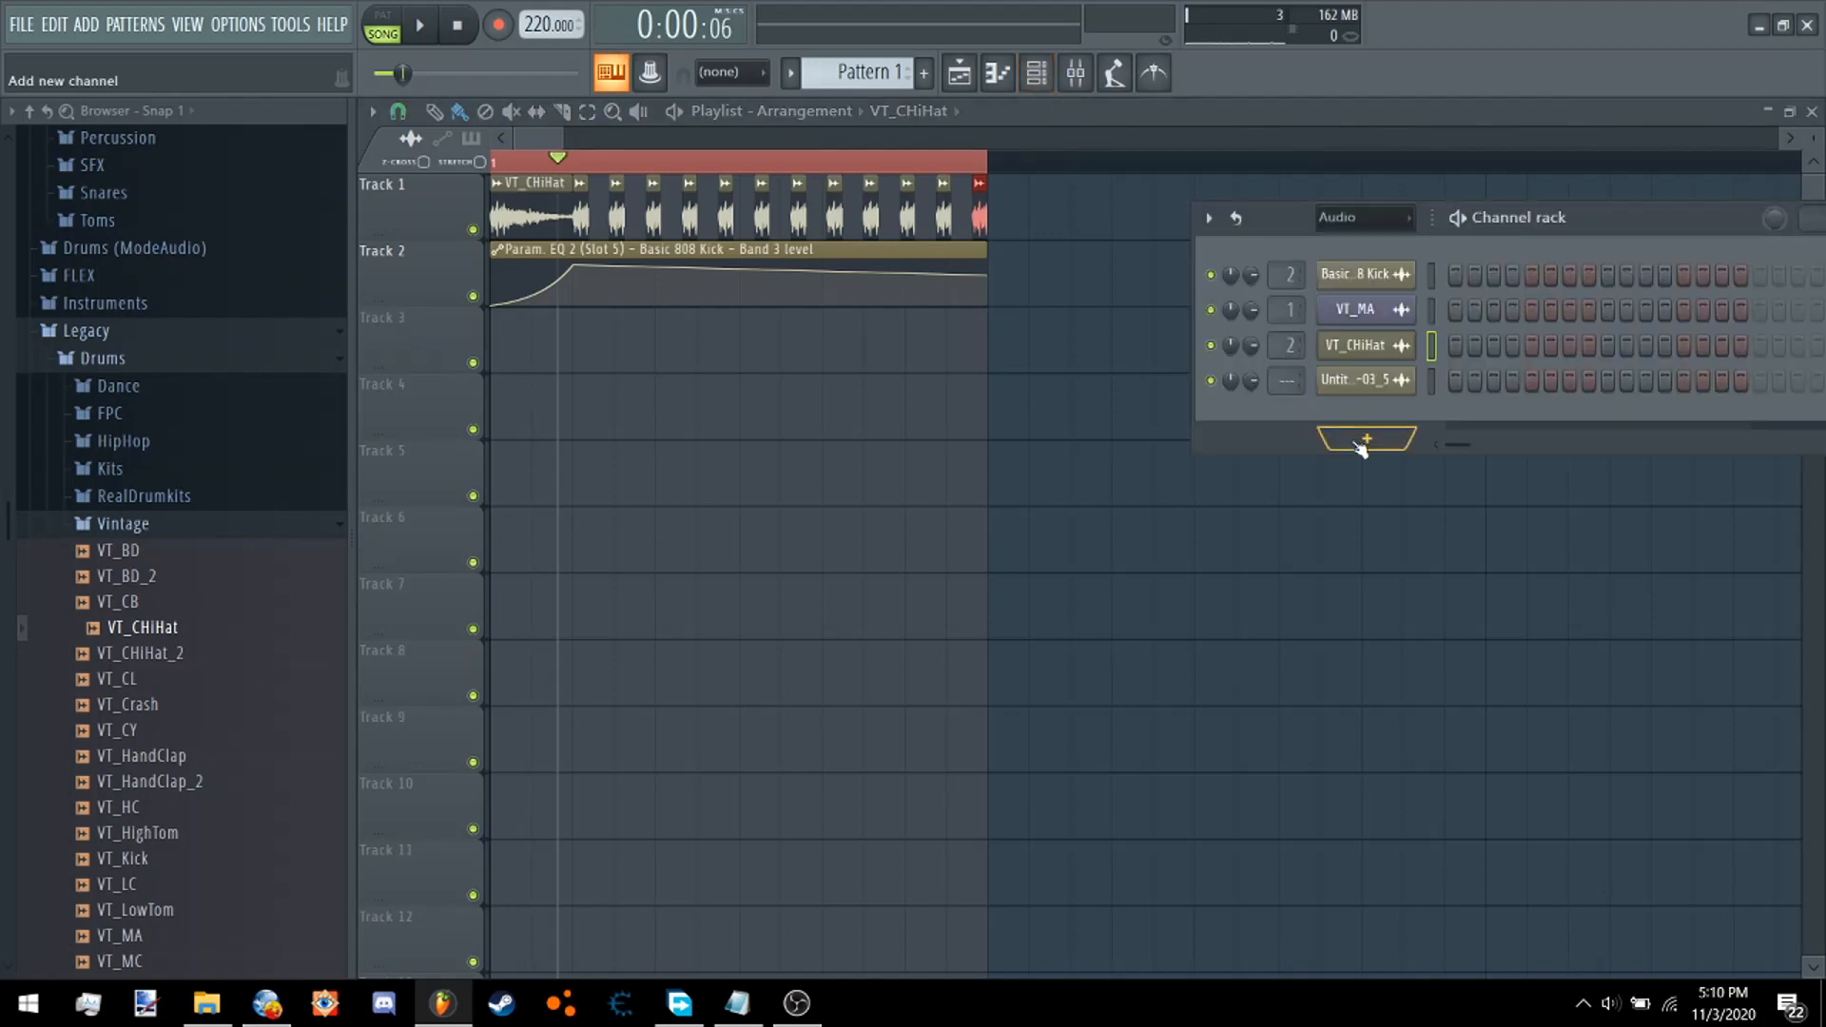
pyautogui.click(1364, 444)
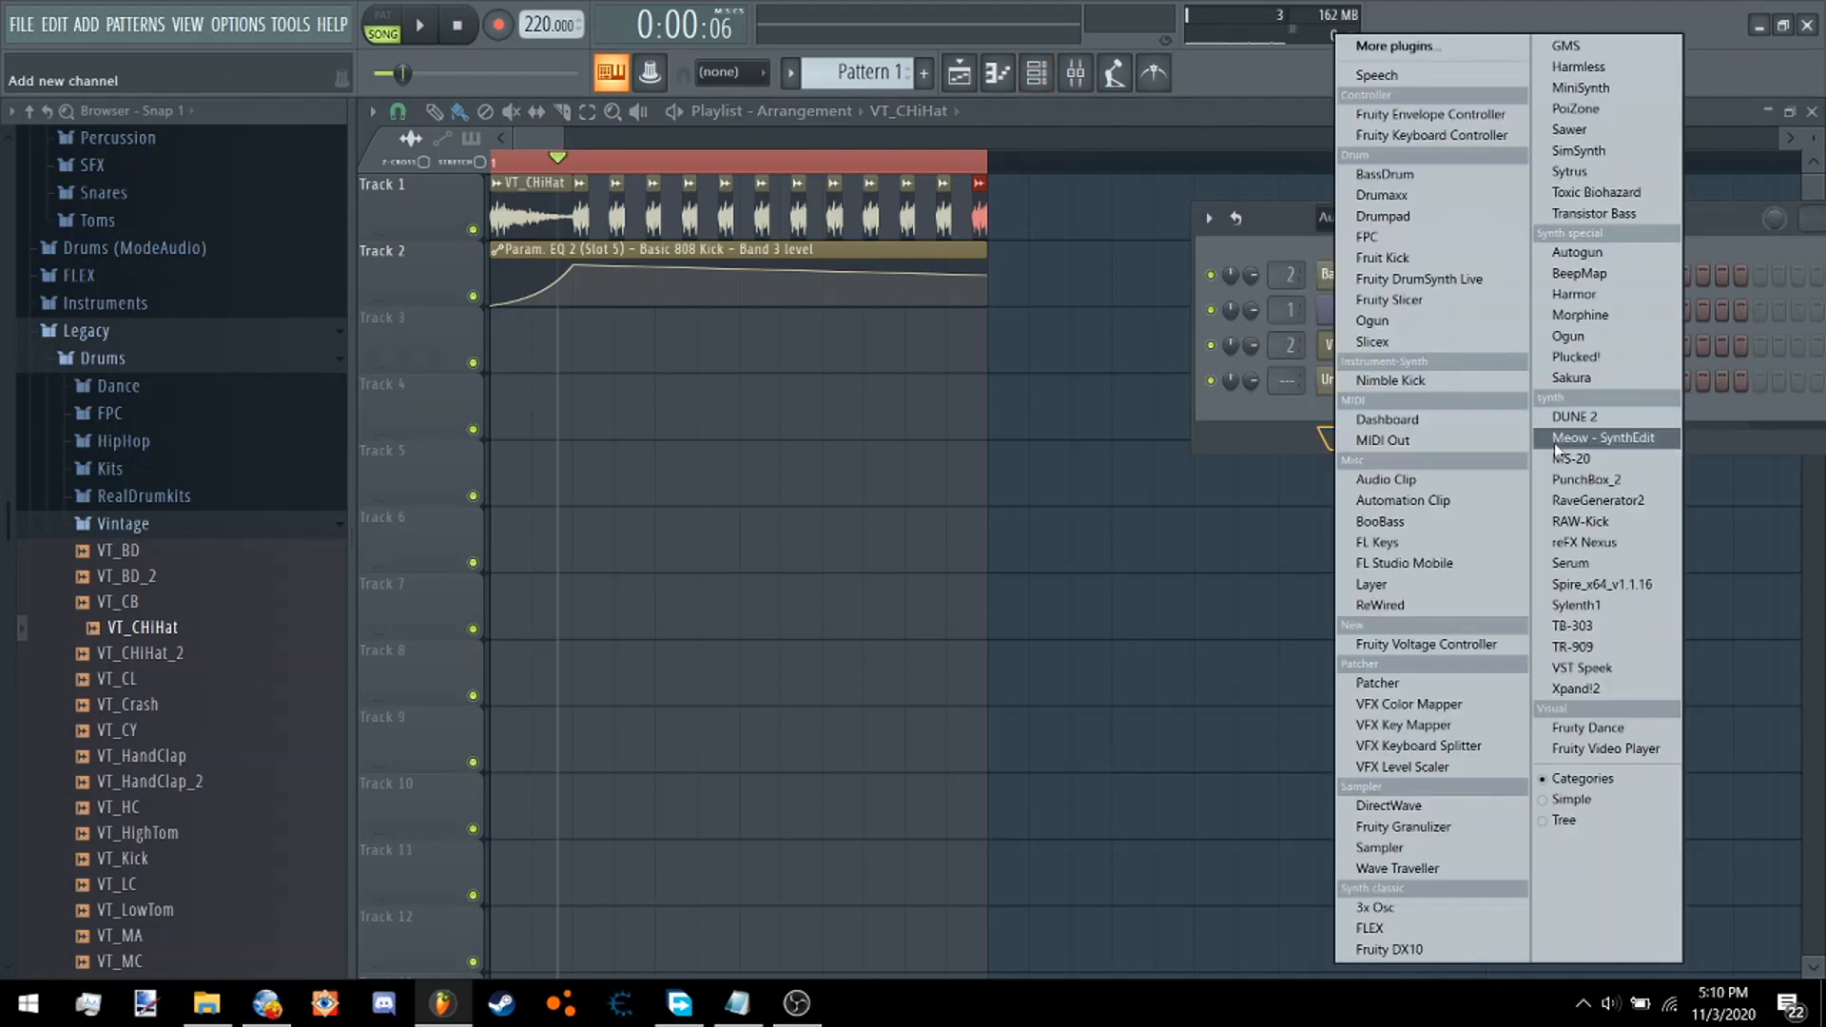
pyautogui.click(1607, 567)
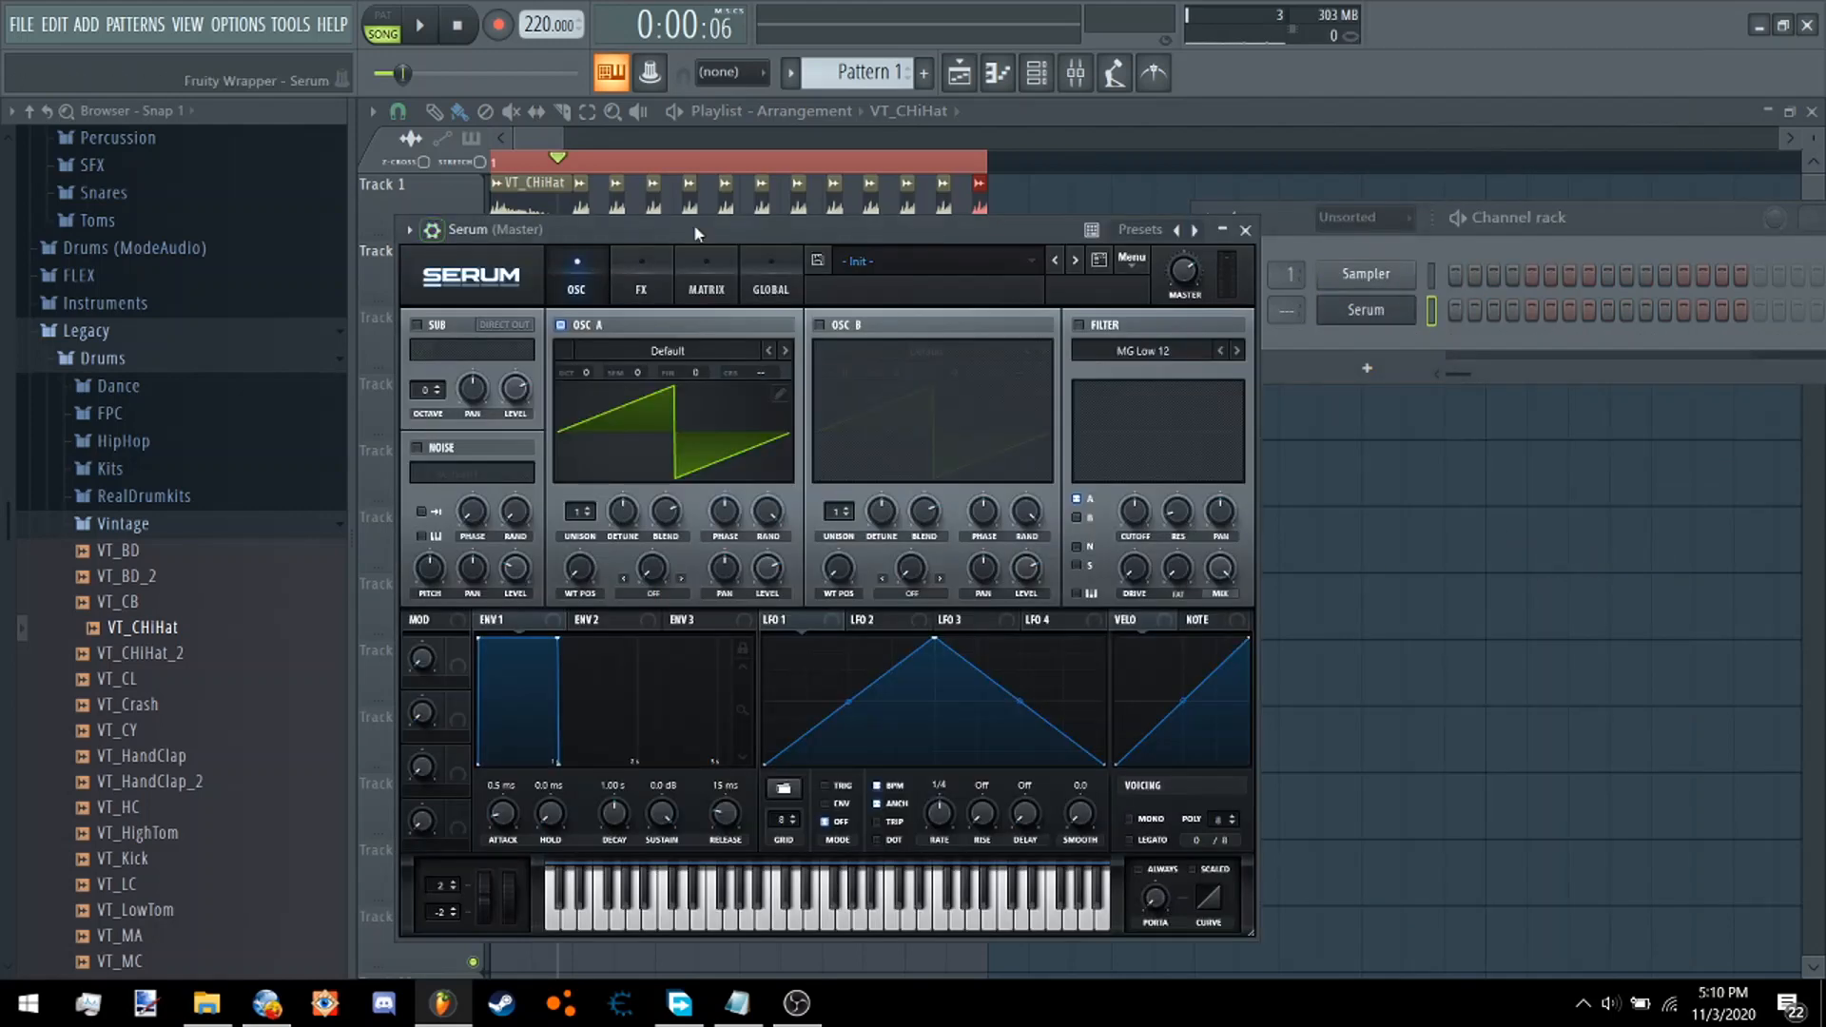
pyautogui.click(437, 235)
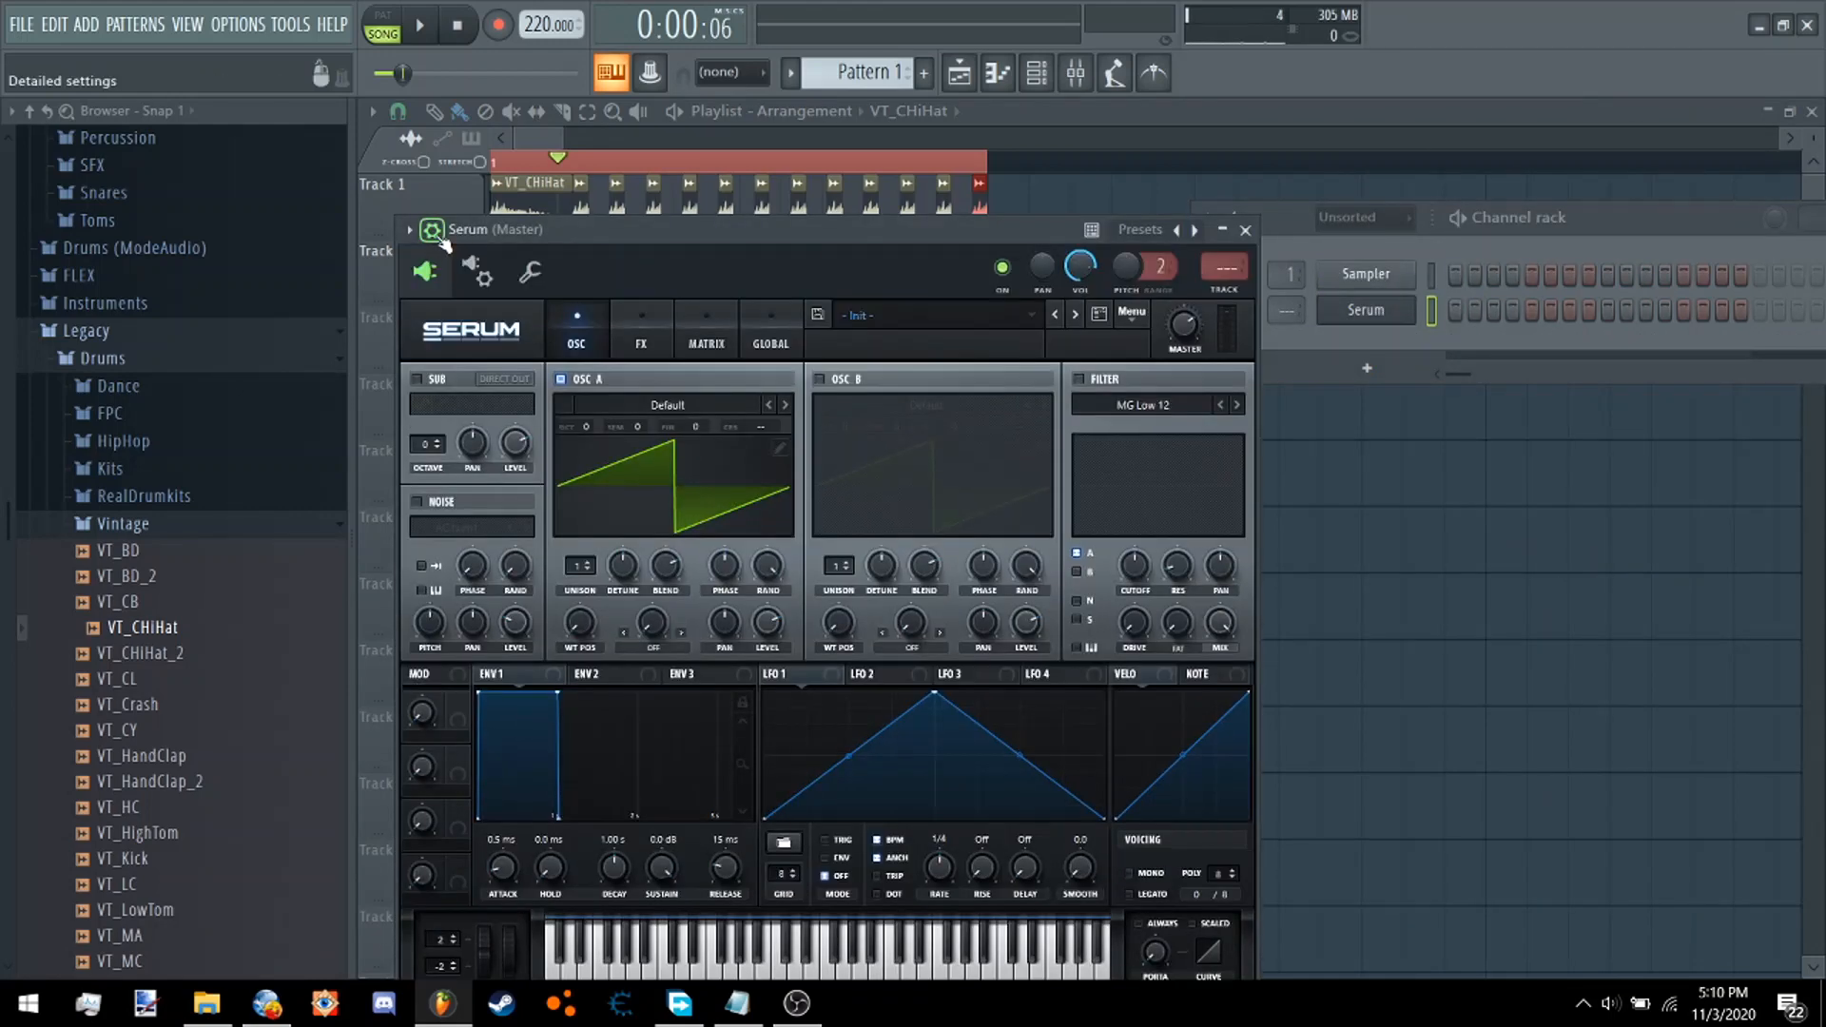
pyautogui.hotkey('ctrl', 'l')
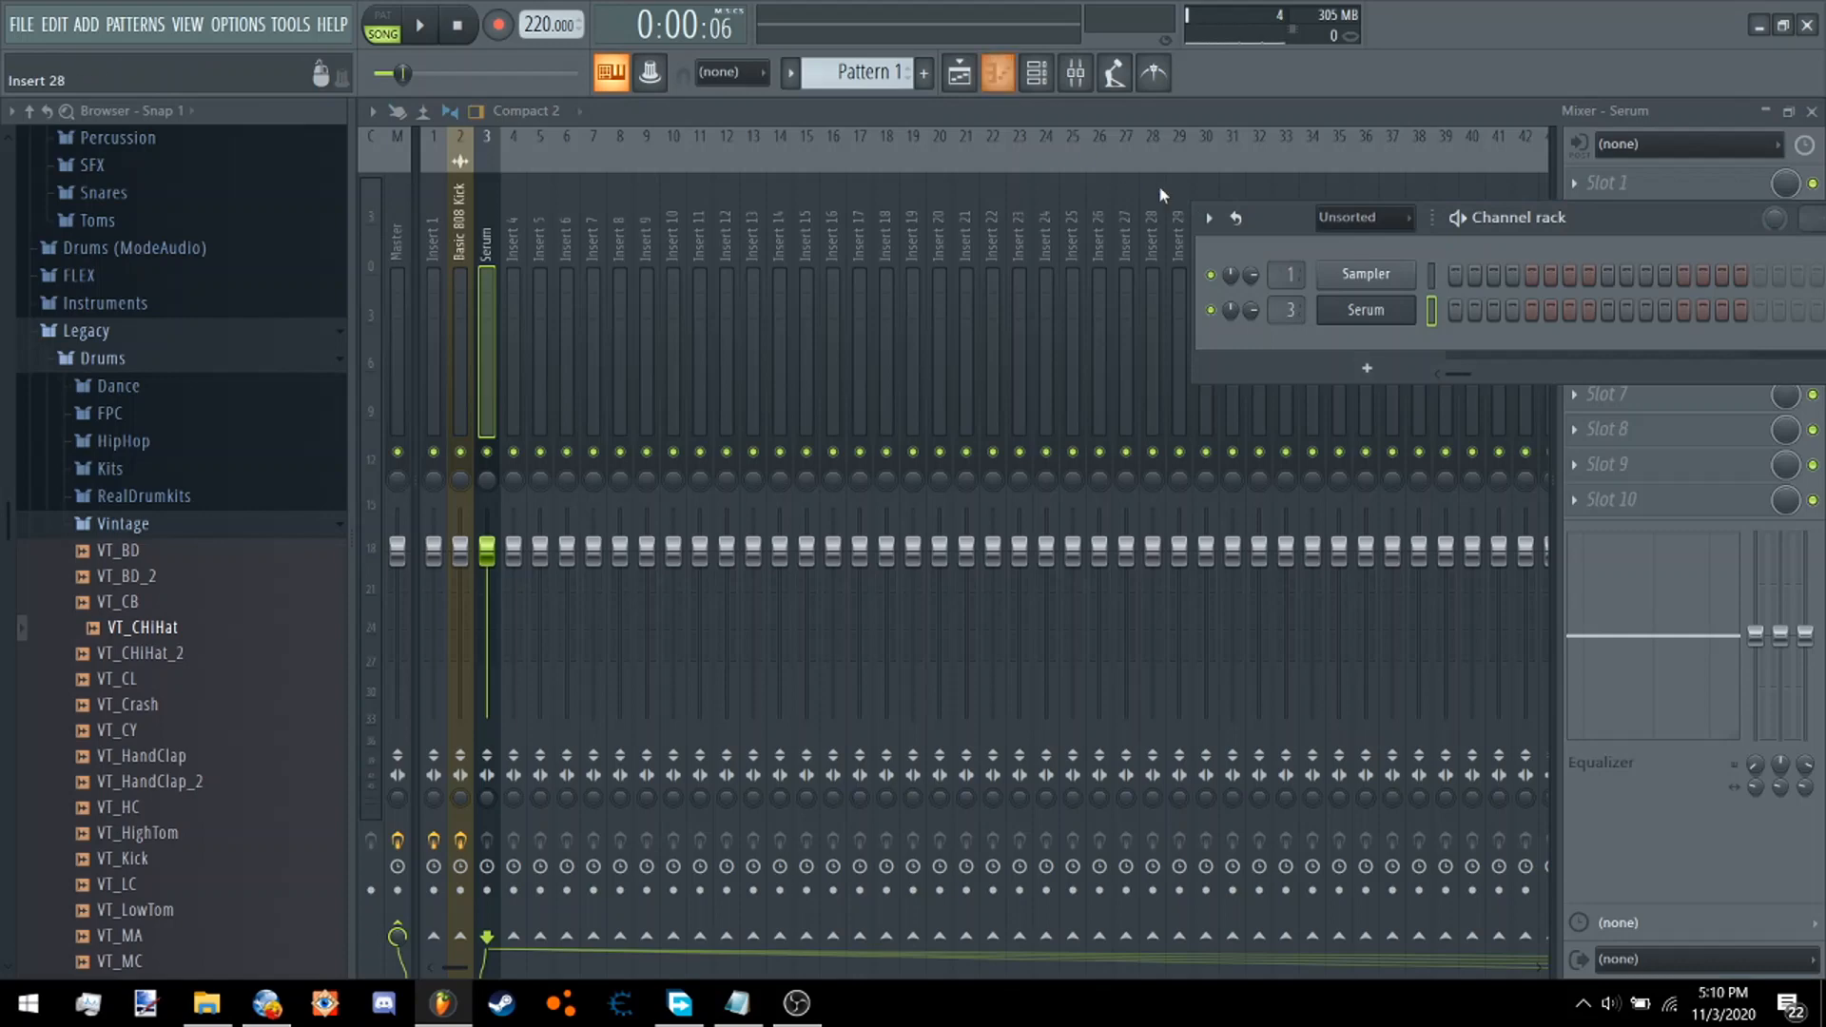
# Load the 01-Square-Saw I wavetable into Serum's oscillator A and adjust its wavetable position.
pyautogui.click(1366, 309)
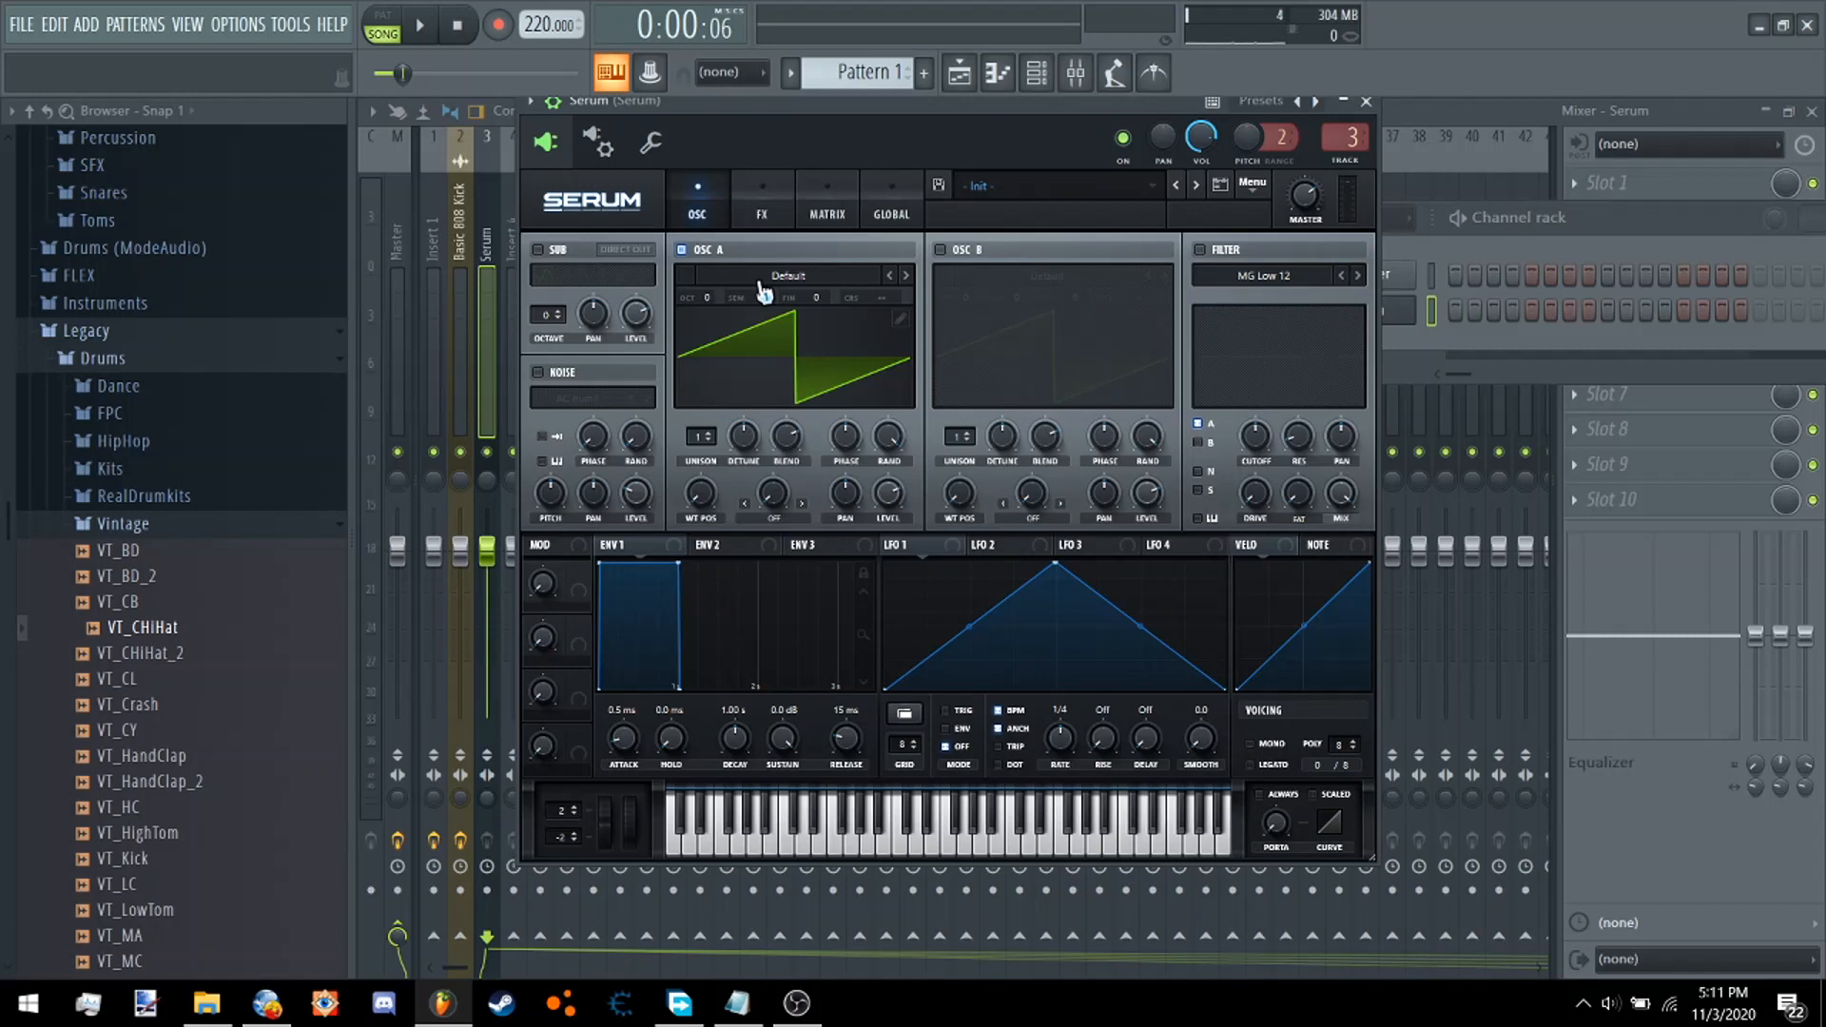
pyautogui.click(764, 287)
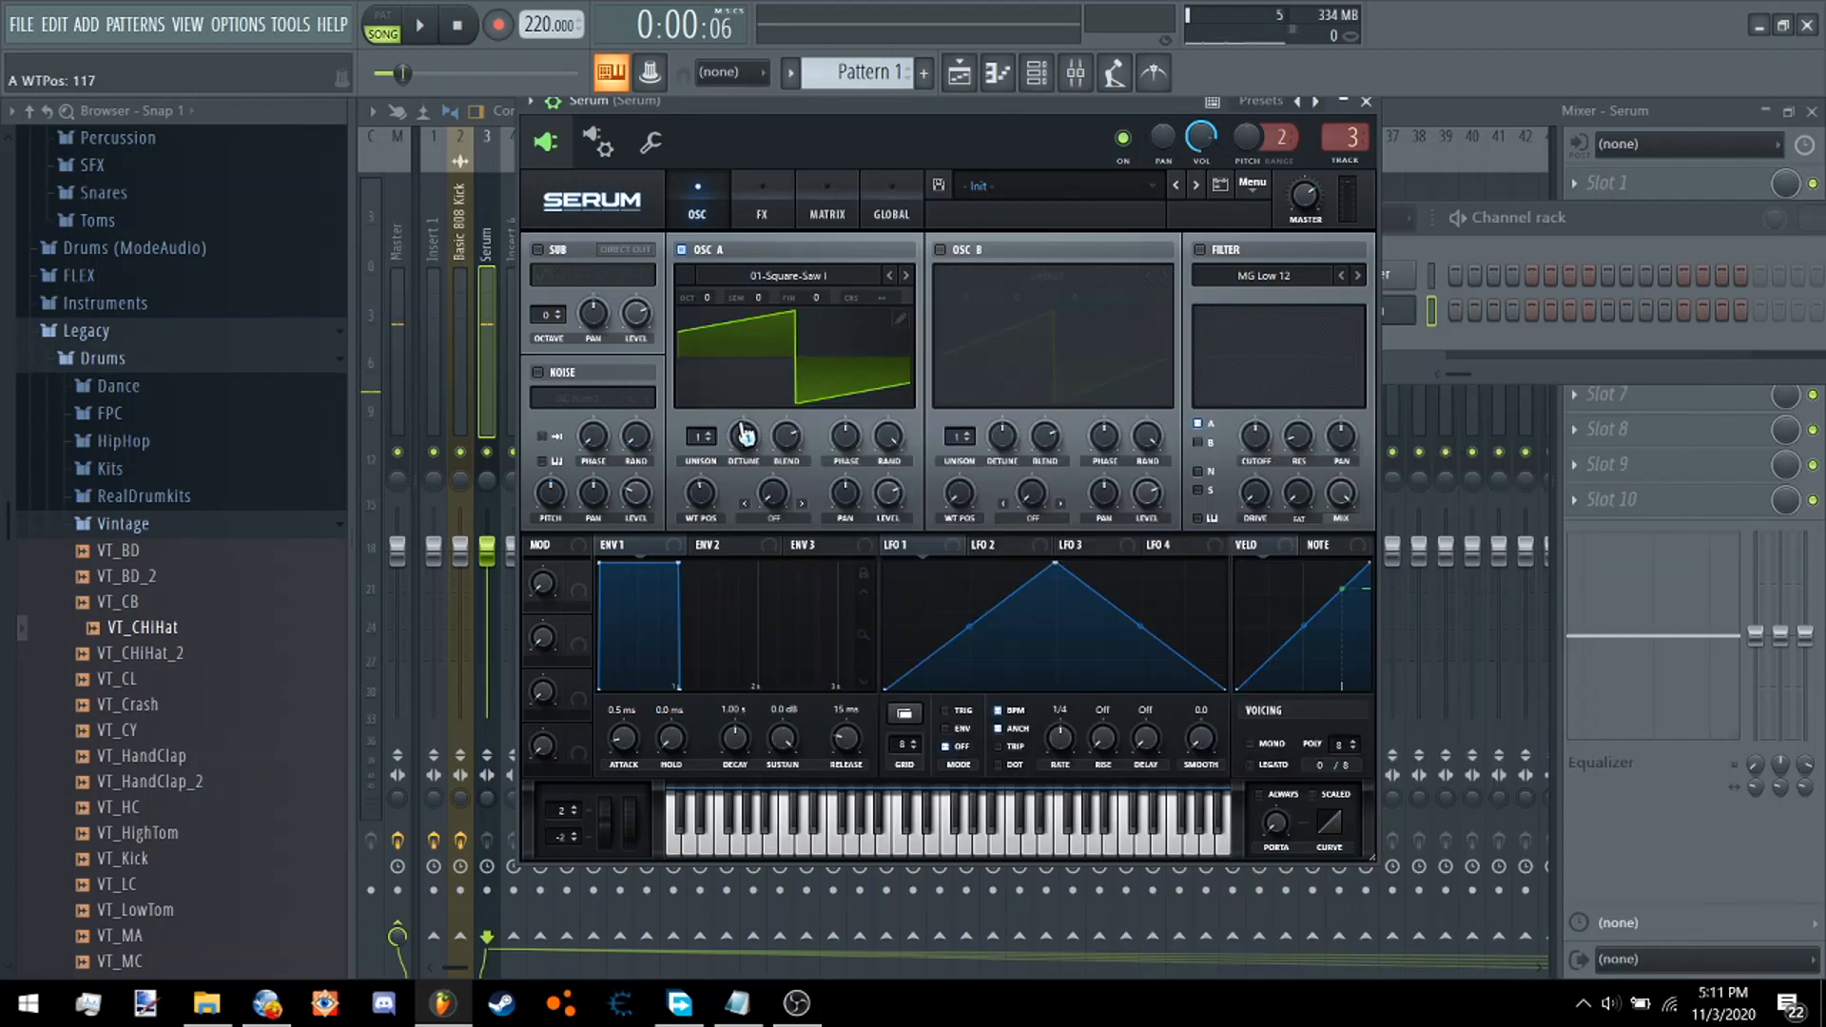
pyautogui.moveTo(688, 523); pyautogui.dragTo(687, 487)
# Enable Serum's sub oscillator and set its octave to -2.
pyautogui.click(539, 251)
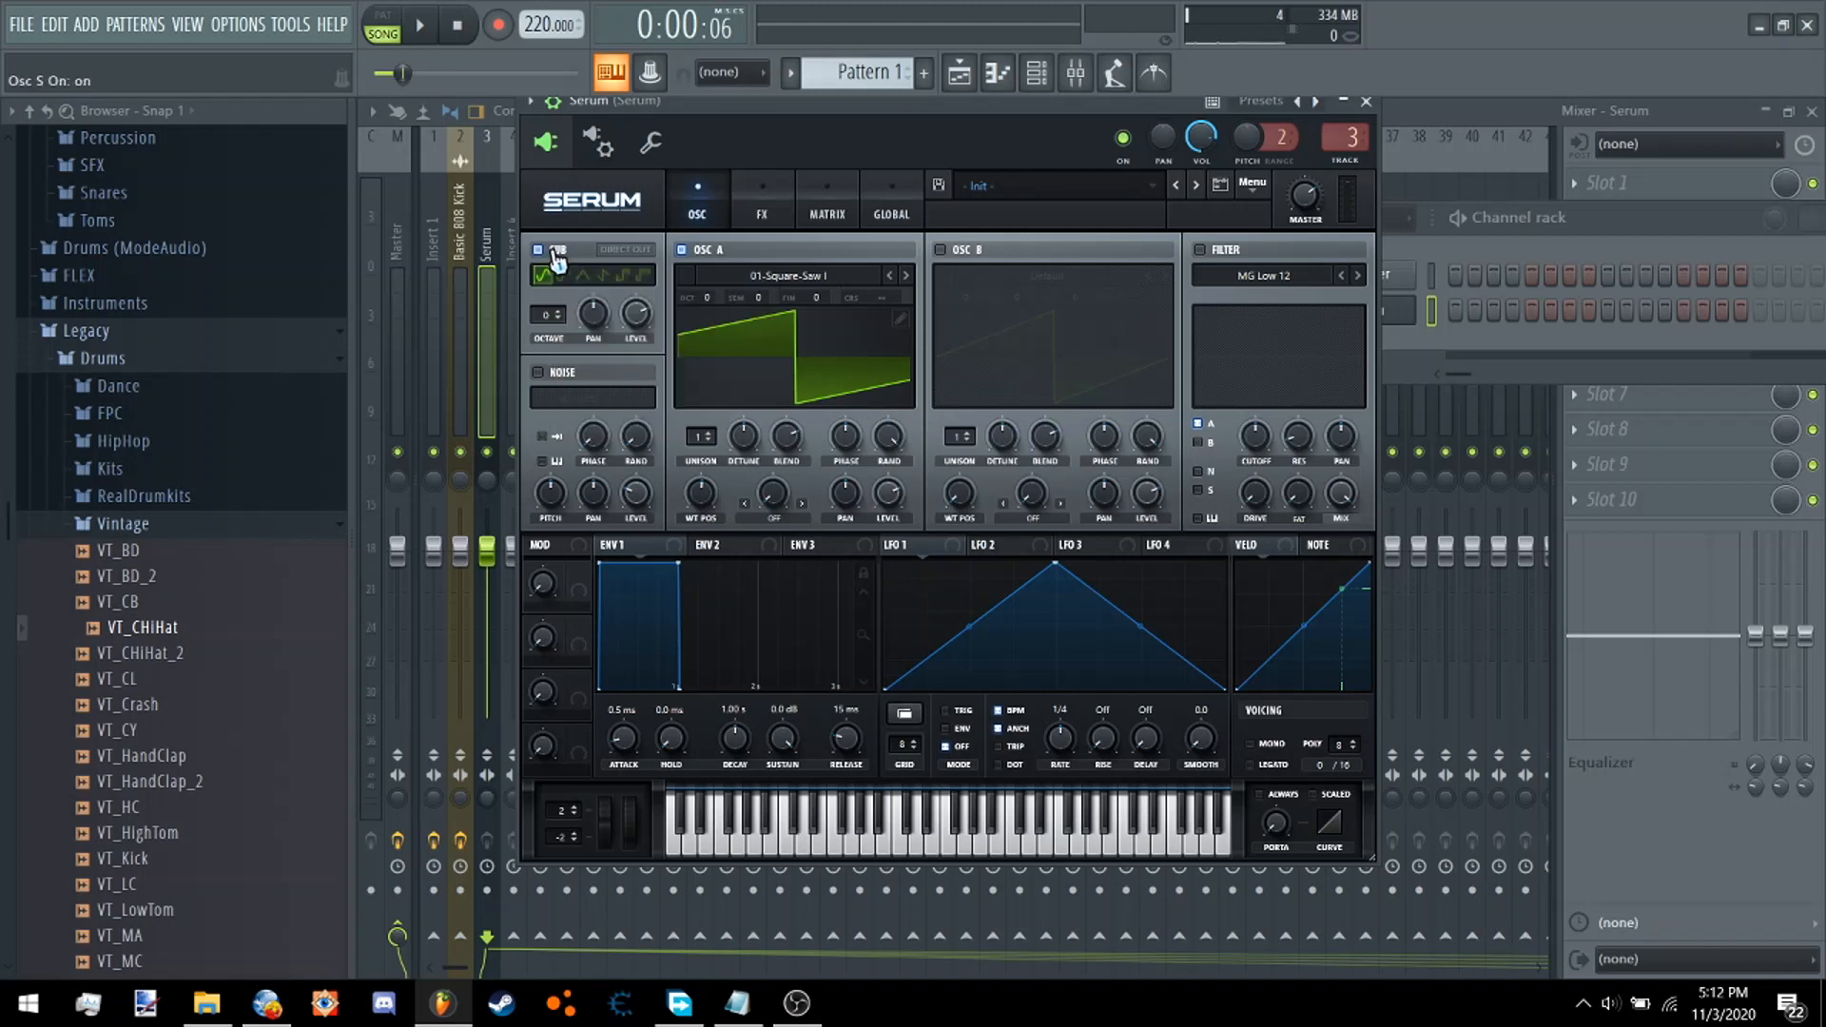
pyautogui.moveTo(550, 327); pyautogui.dragTo(549, 334)
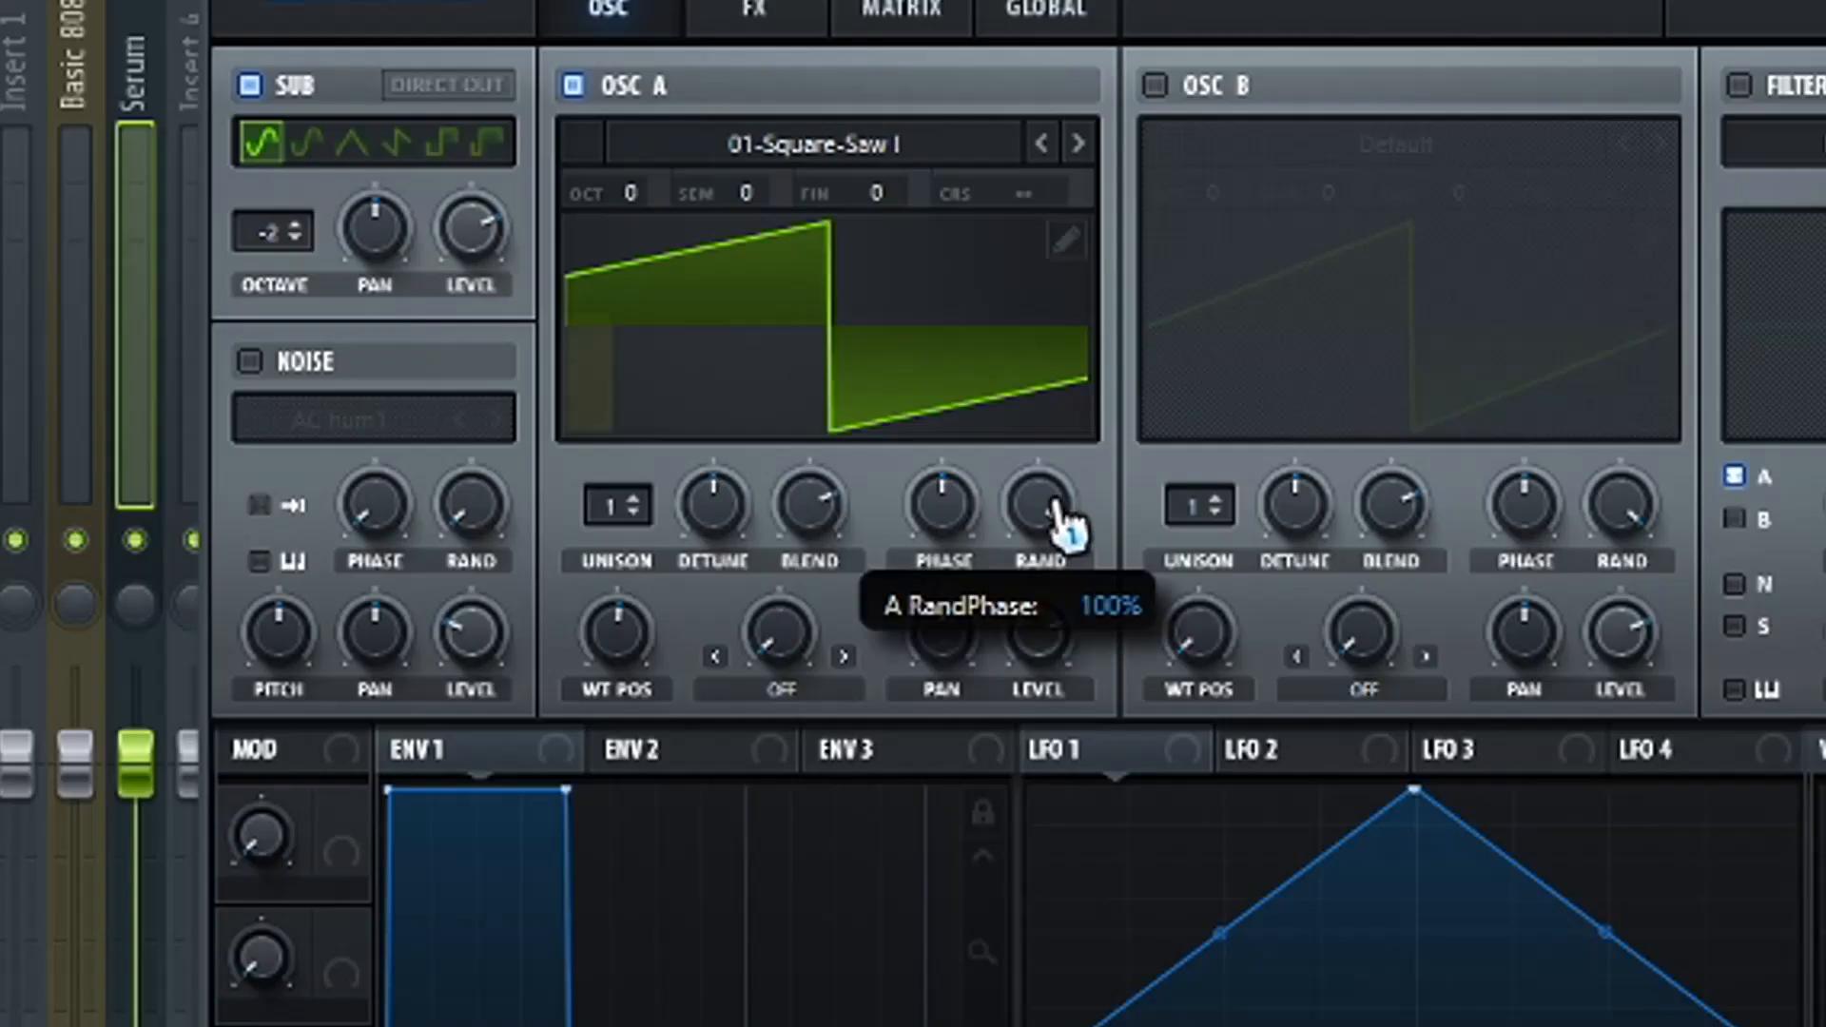
# Set oscillator A's random phase to 0% and draw a one-beat A4 note at the start of Serum's piano roll.
pyautogui.moveTo(1065, 523); pyautogui.dragTo(856, 1011)
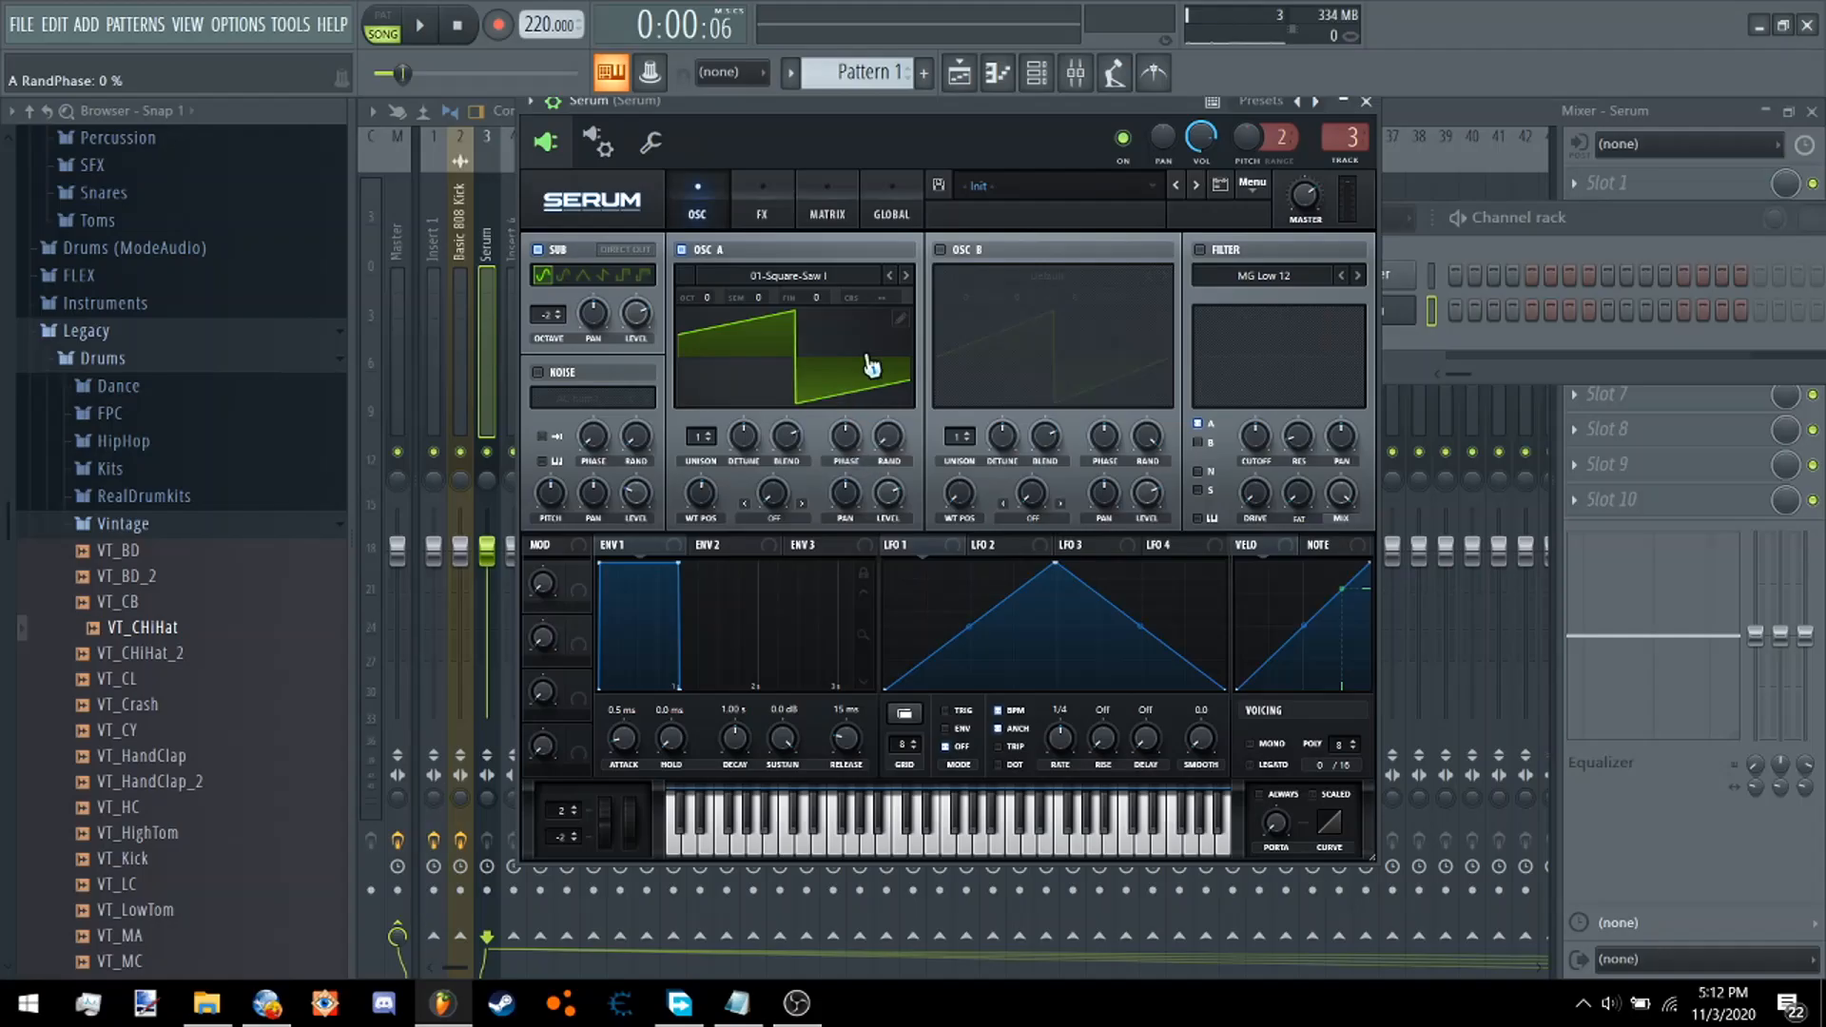
pyautogui.click(1001, 85)
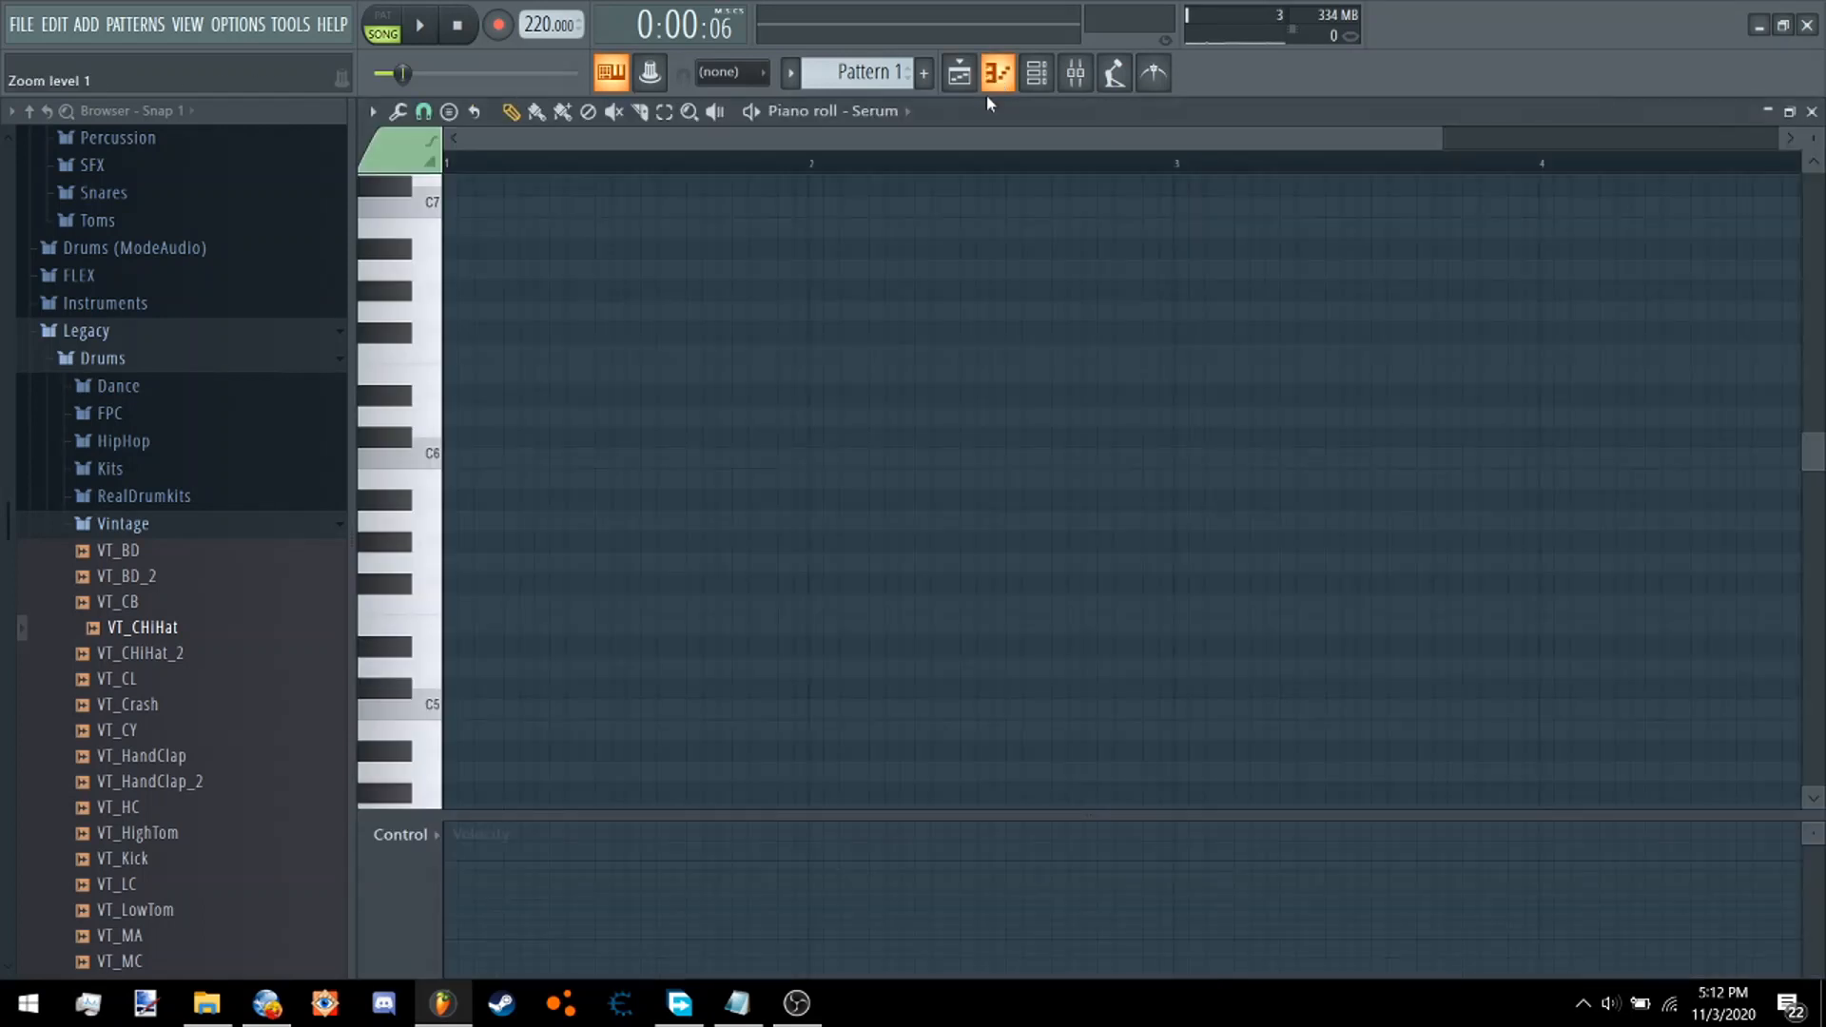
pyautogui.scroll(-3, 547, 658)
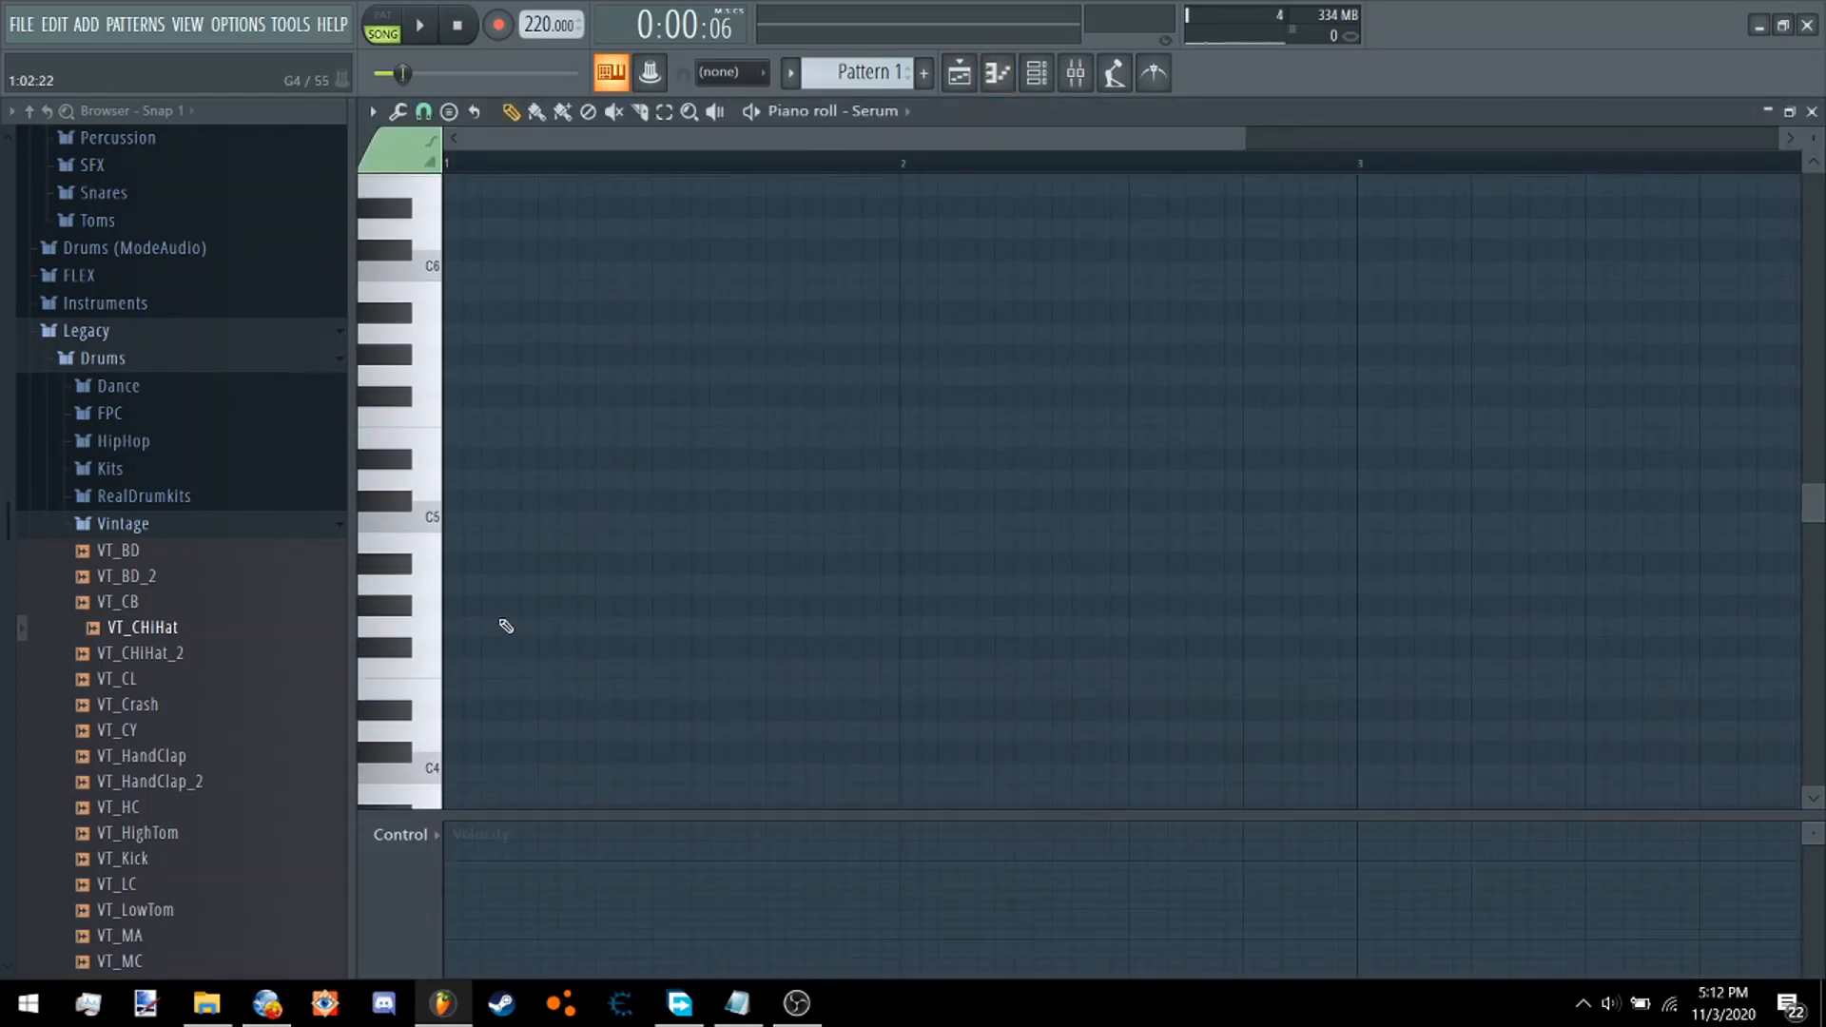
pyautogui.moveTo(495, 525); pyautogui.dragTo(455, 520)
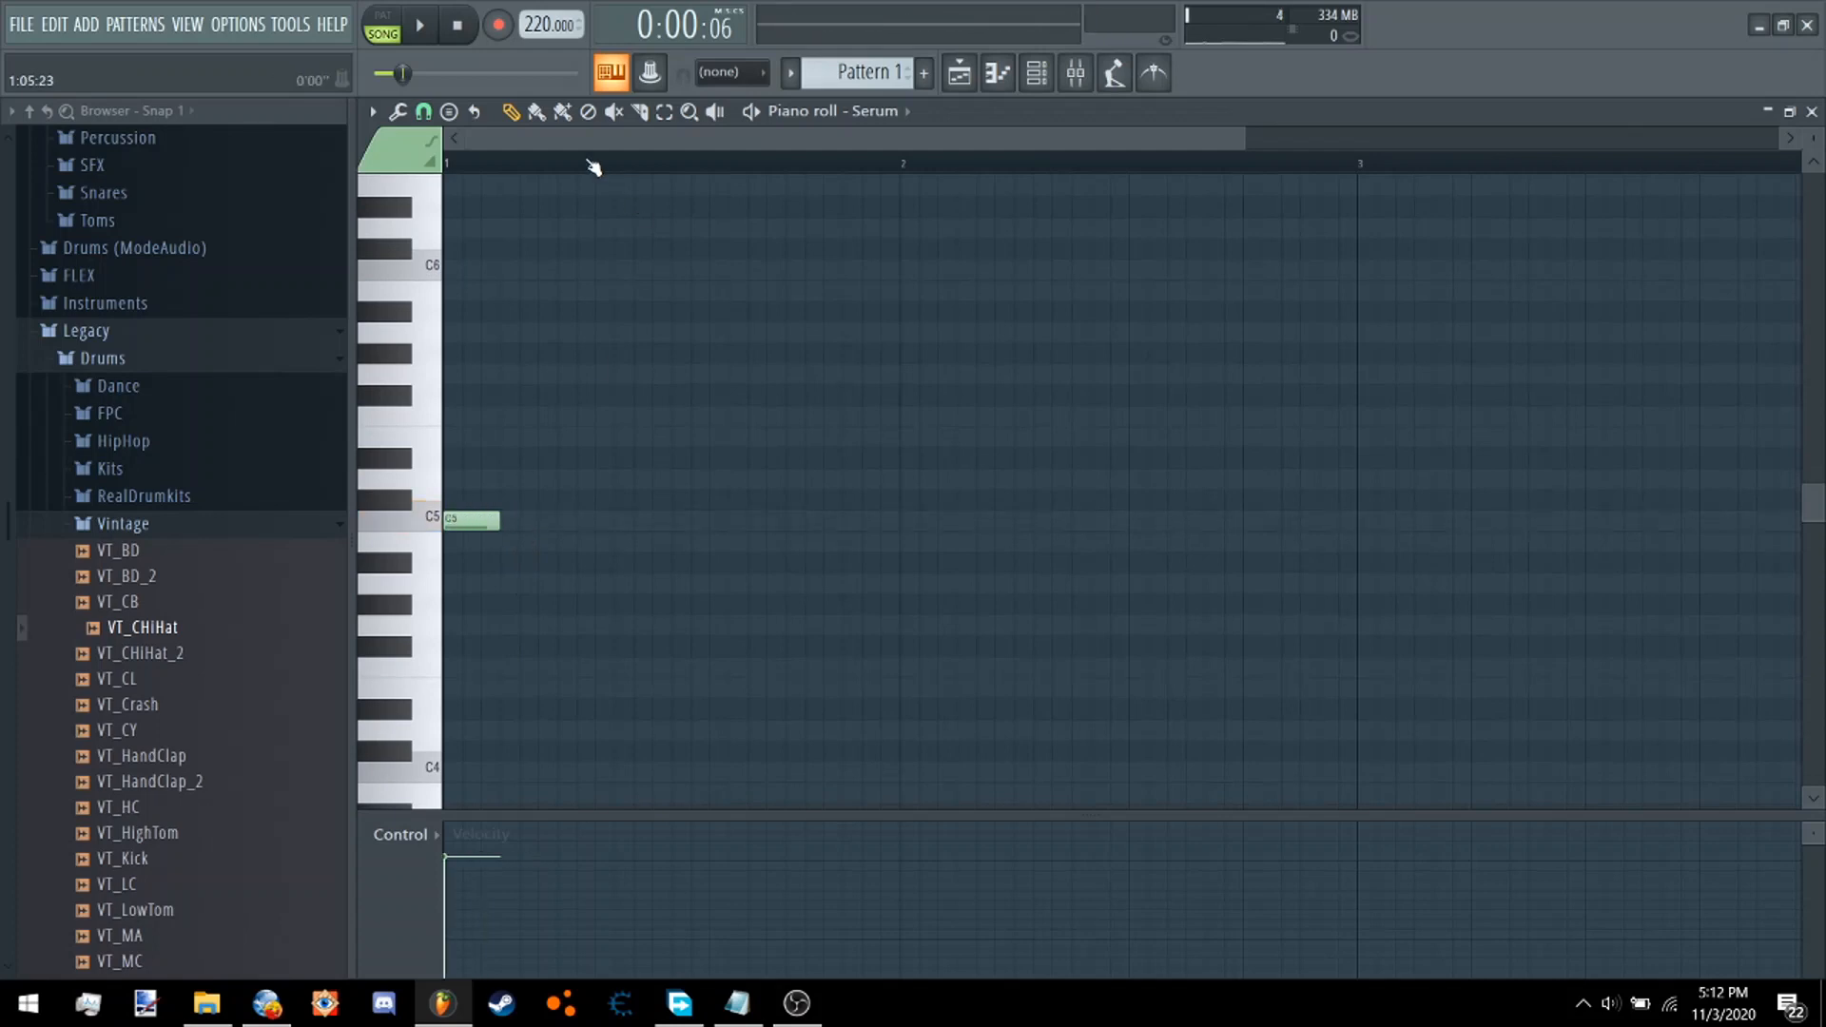
pyautogui.scroll(3, 572, 147)
pyautogui.rightClick(519, 521)
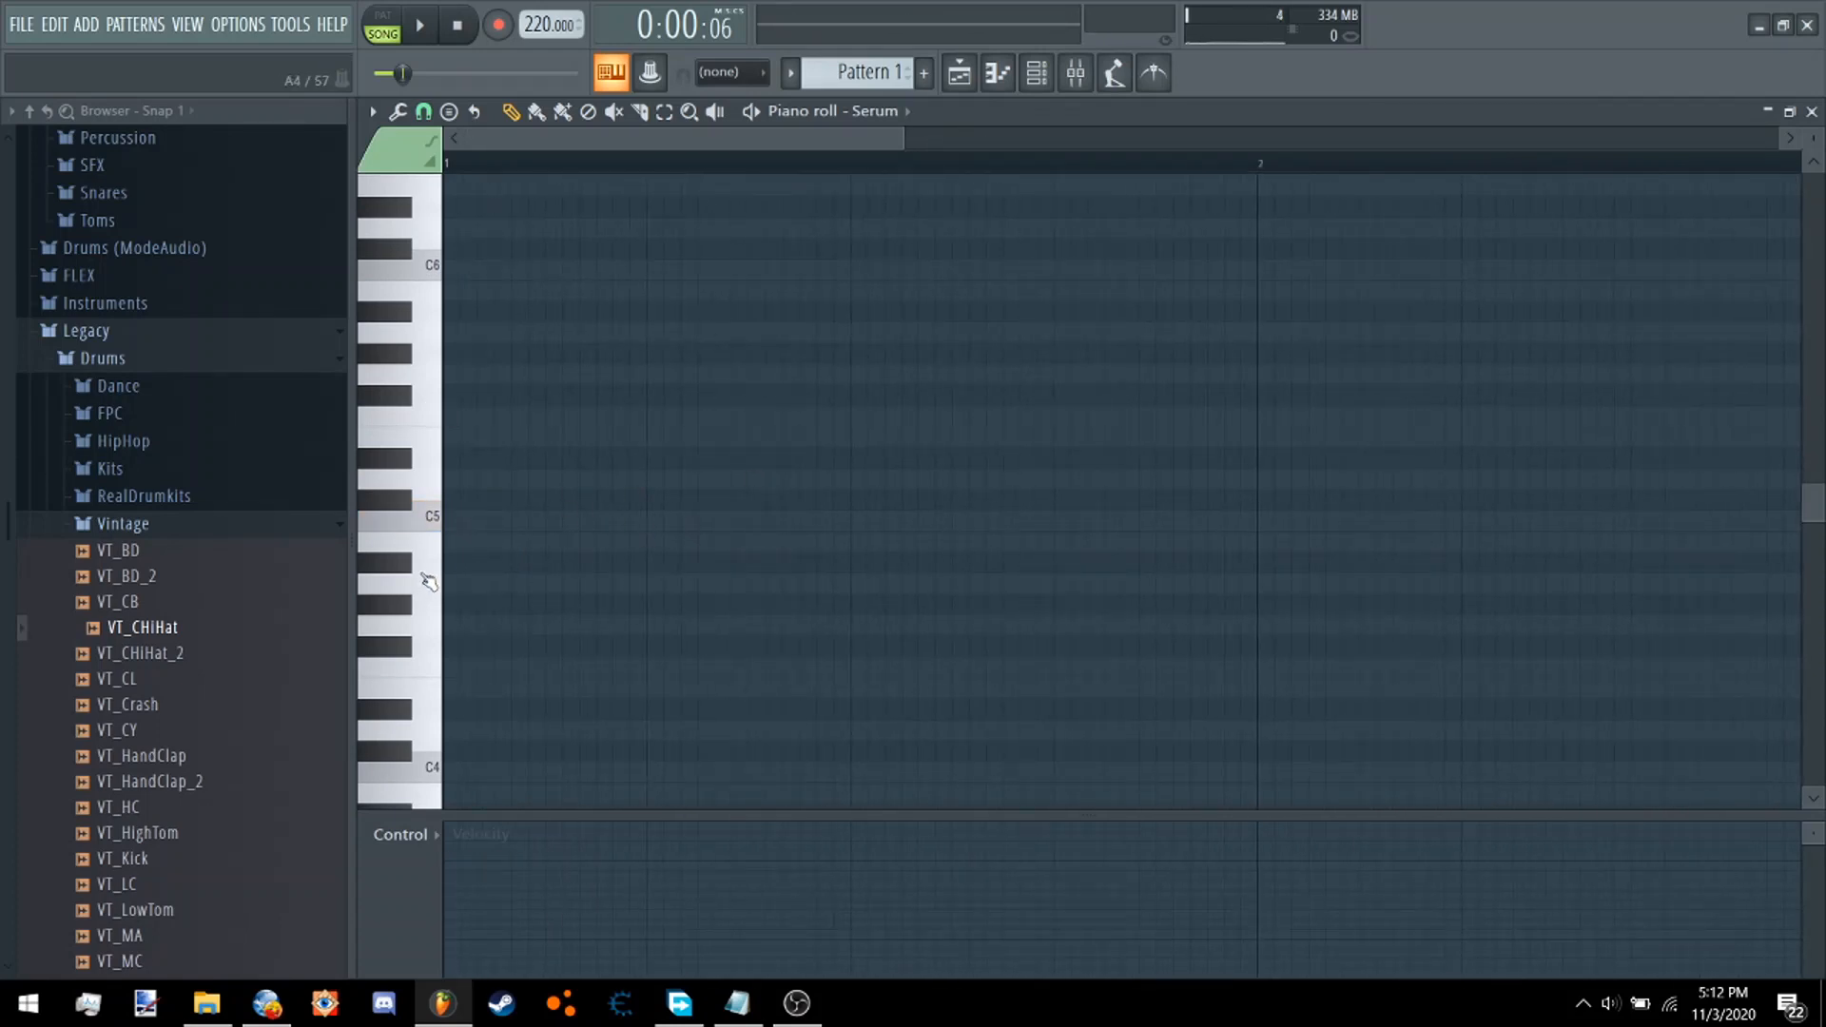
pyautogui.click(451, 591)
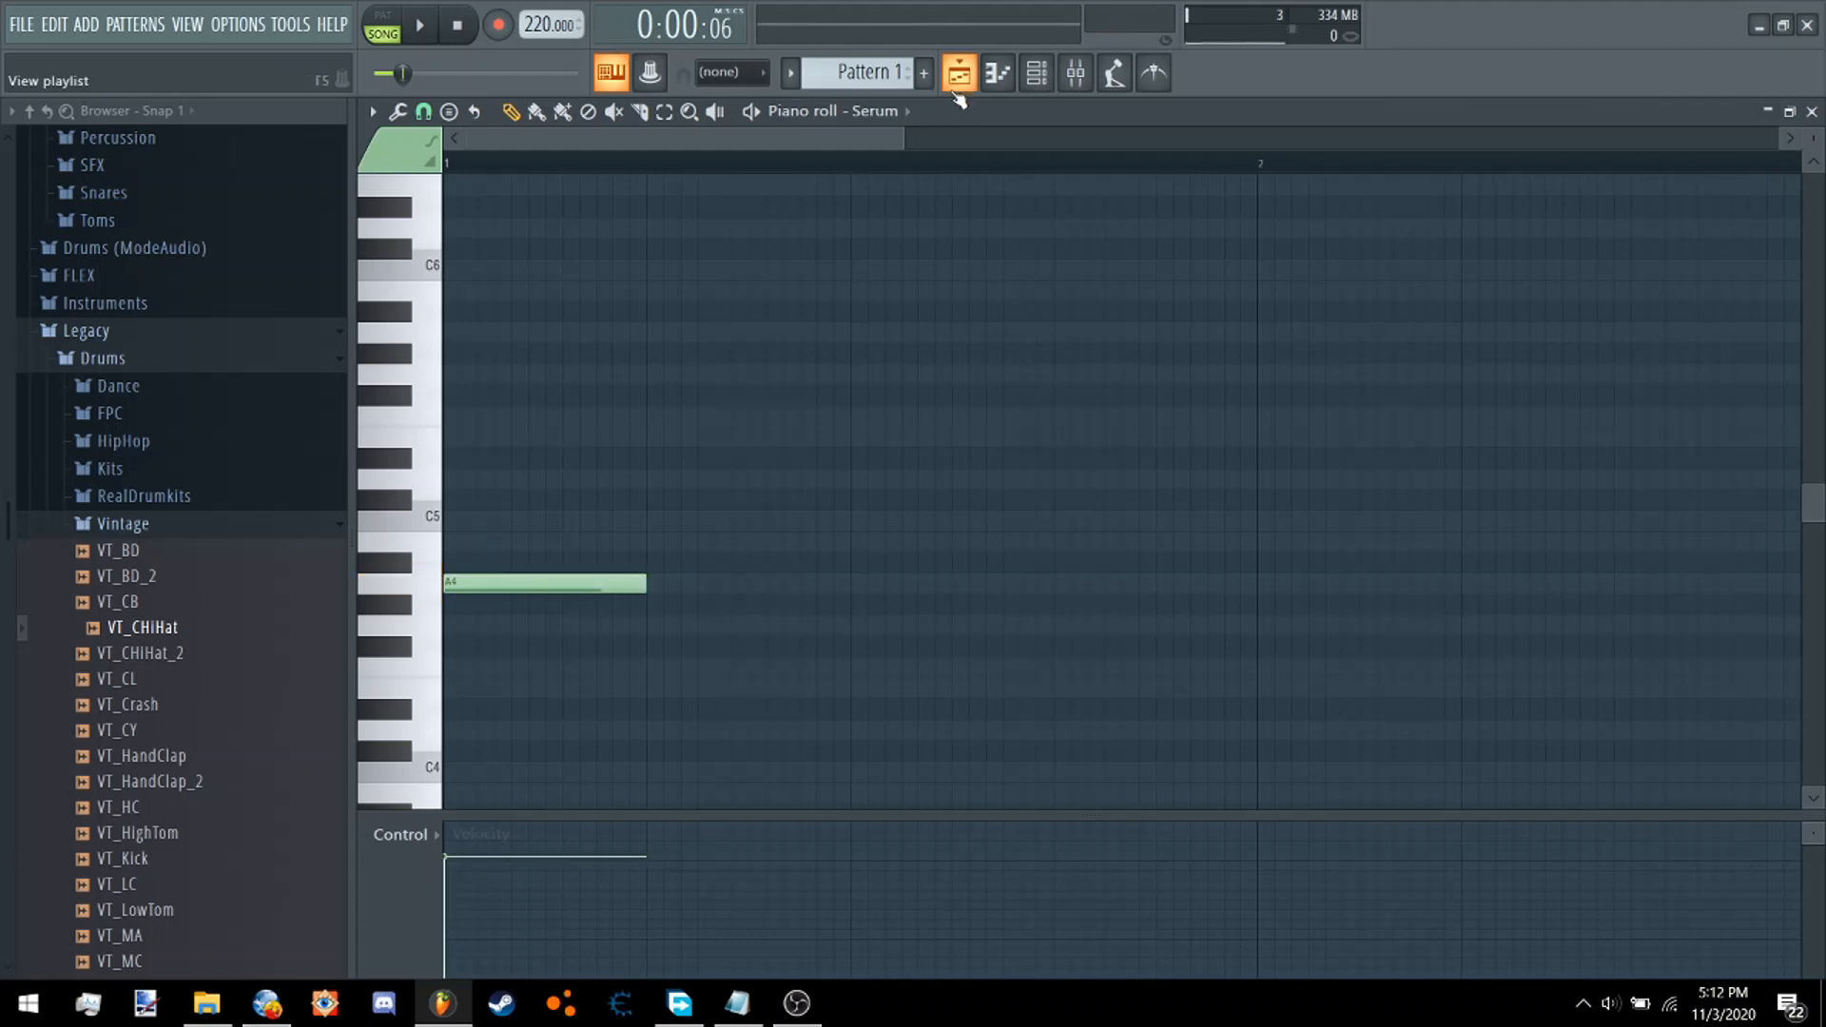
# Clear the existing clips from the playlist and place Pattern 1 at the start of Track 1.
pyautogui.click(961, 78)
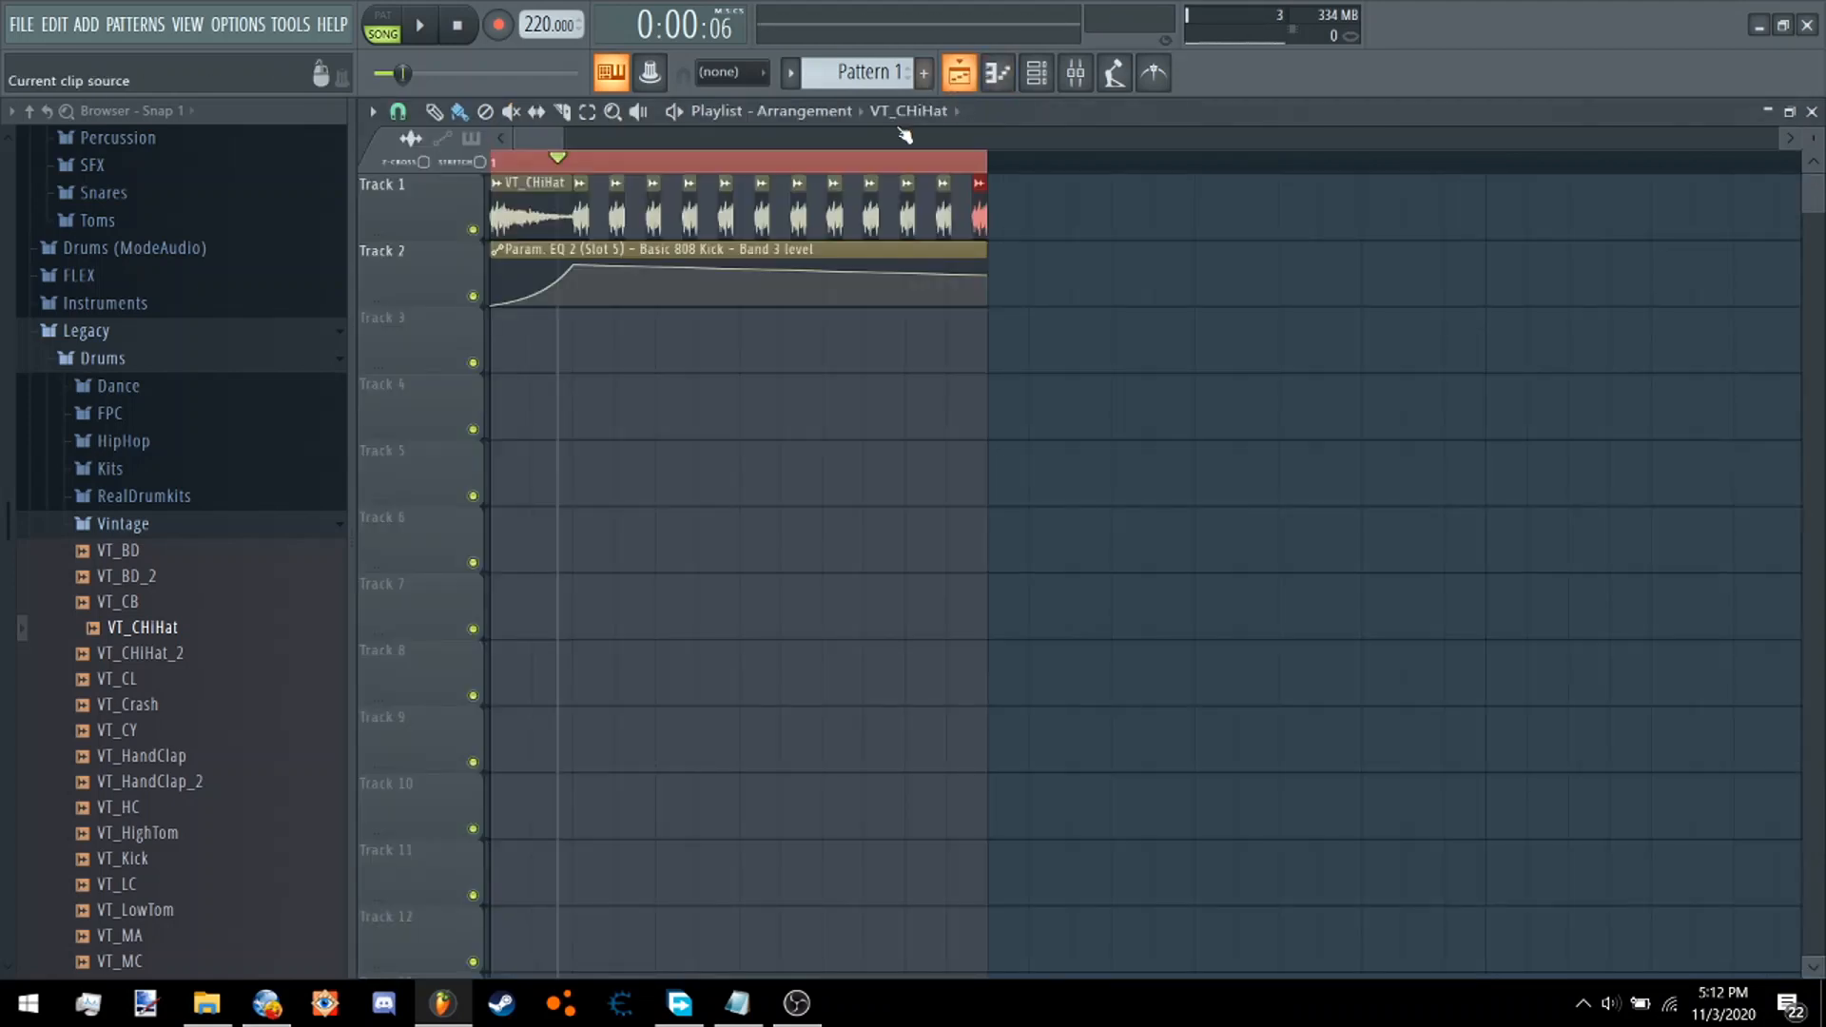
pyautogui.click(915, 111)
pyautogui.click(912, 109)
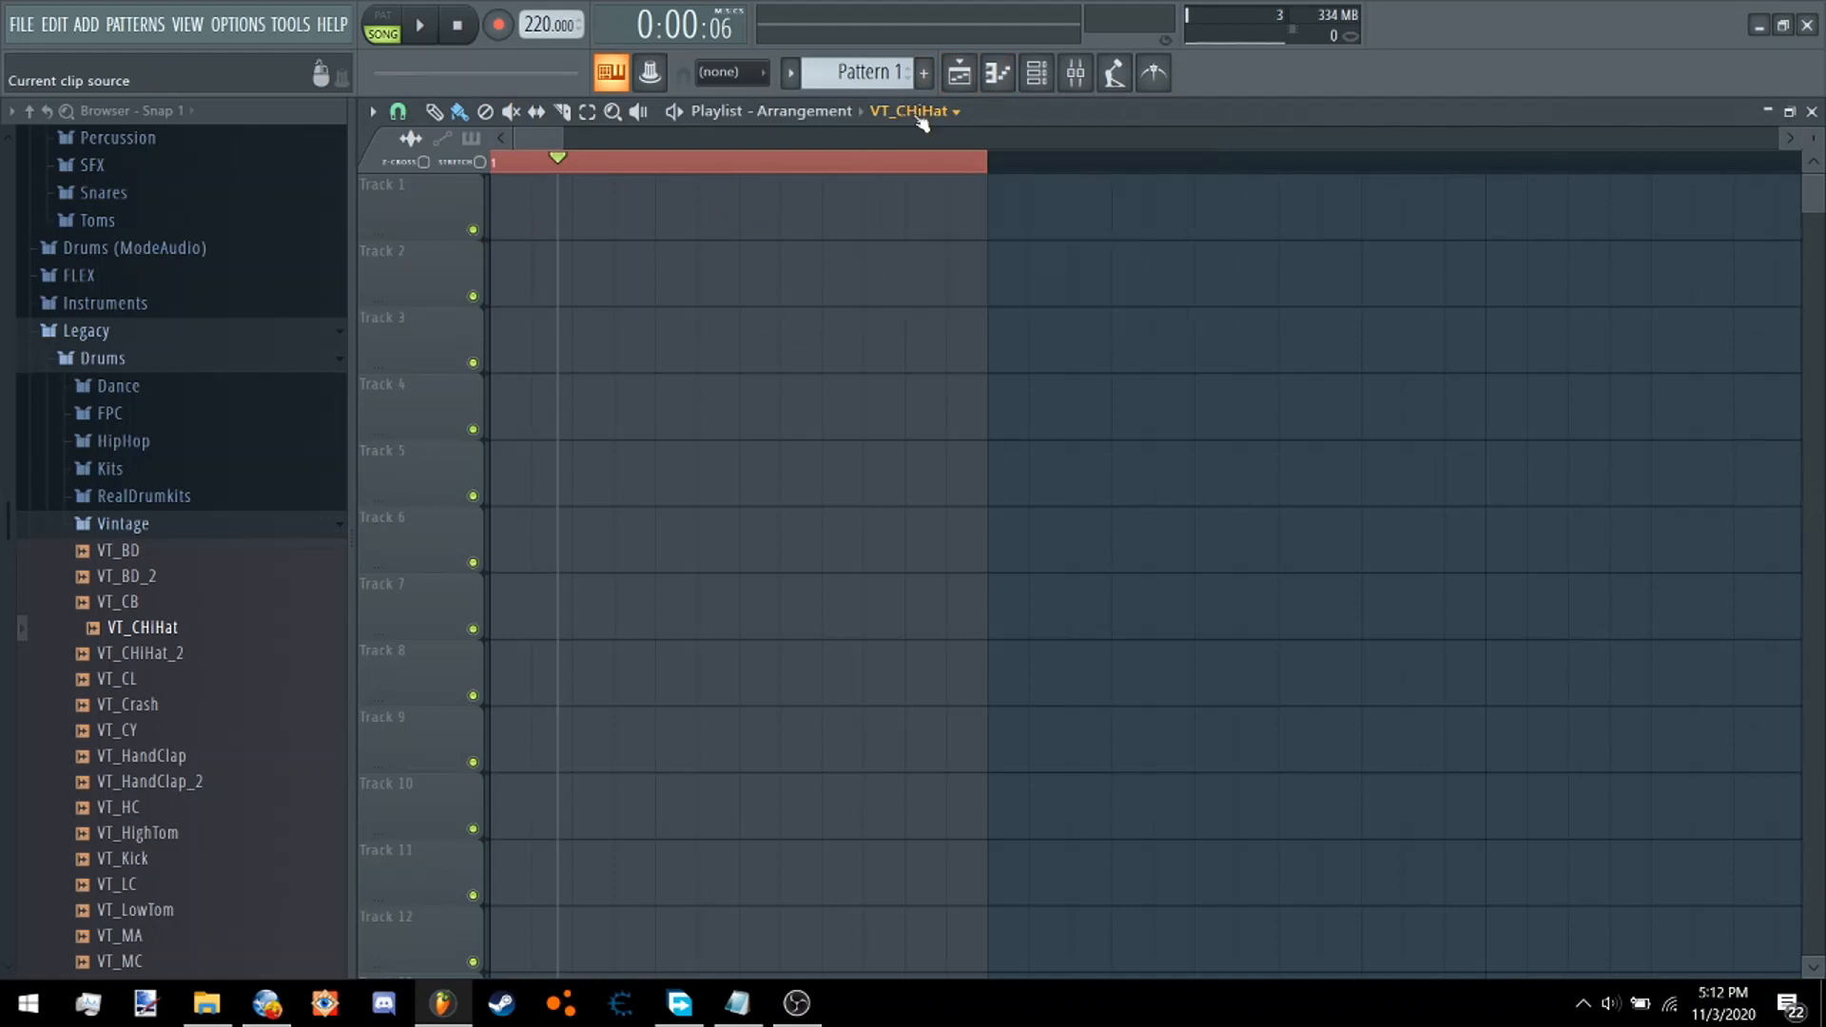
pyautogui.click(919, 116)
pyautogui.click(969, 316)
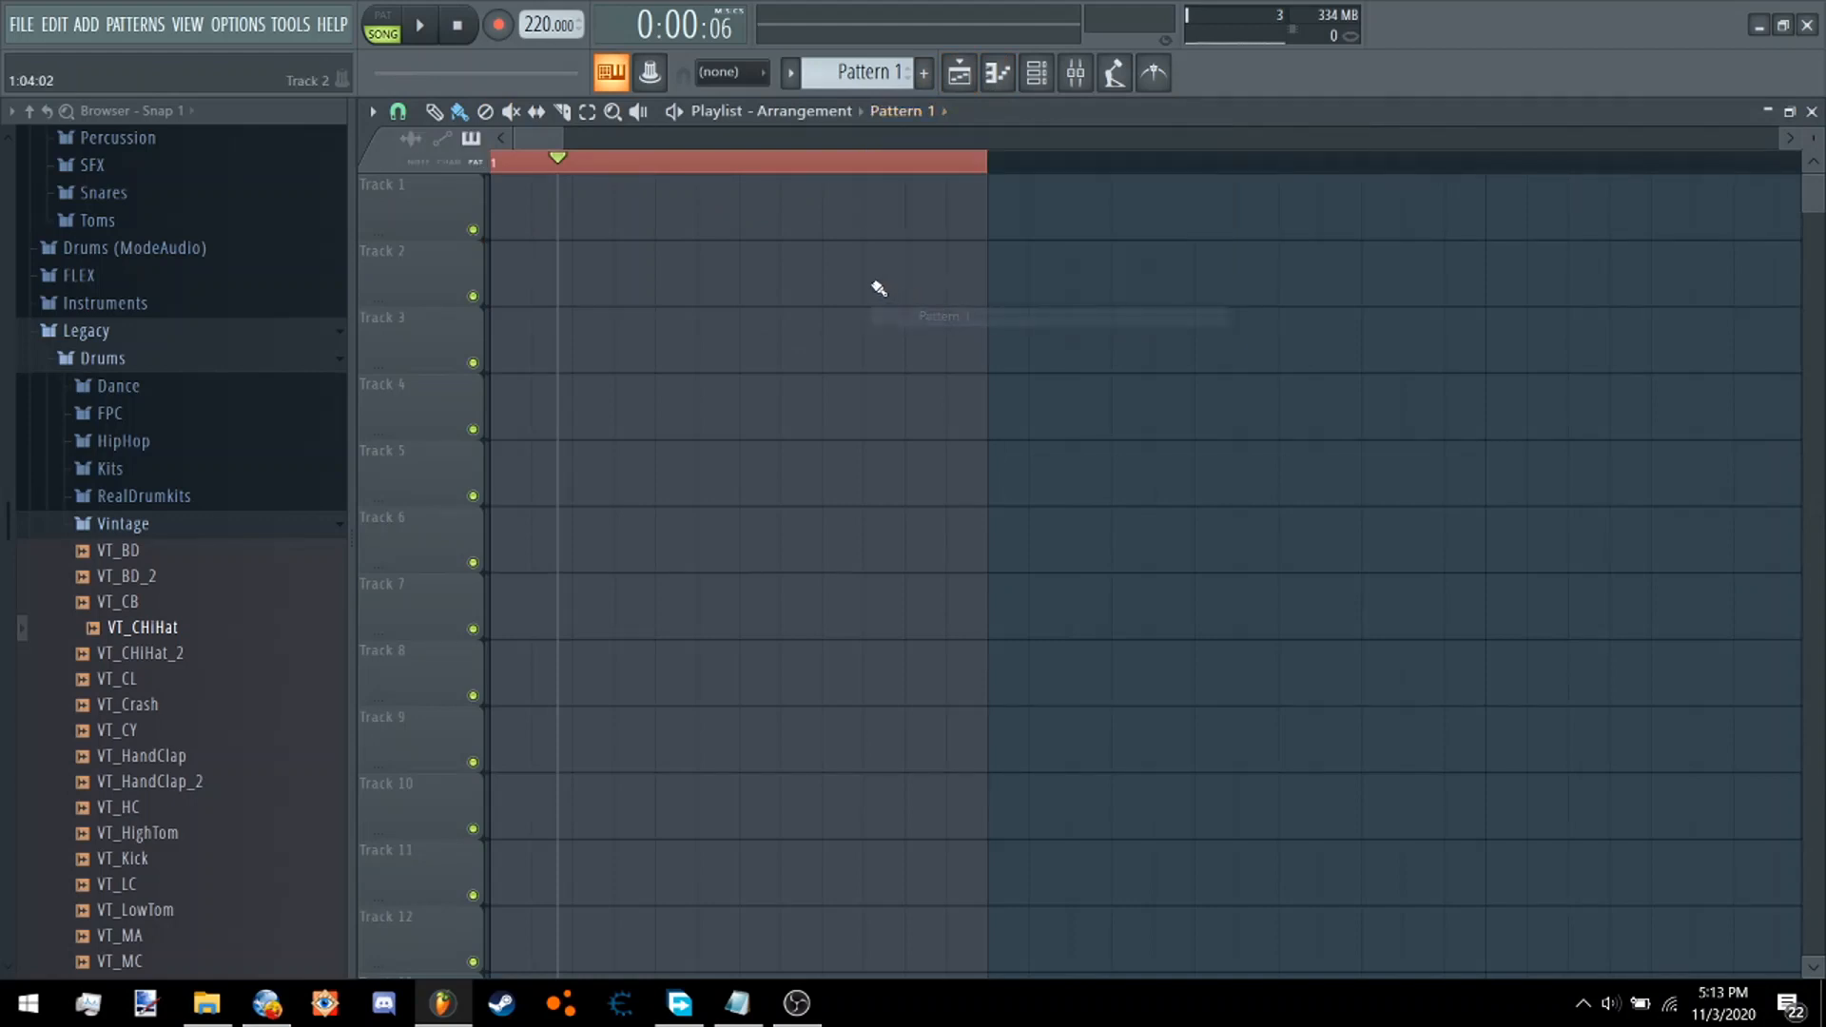
pyautogui.click(512, 213)
# Slice the Pattern 1 clip at the note's end, delete the remainder and set the loop range to the remaining clip.
pyautogui.scroll(-1, 790, 177)
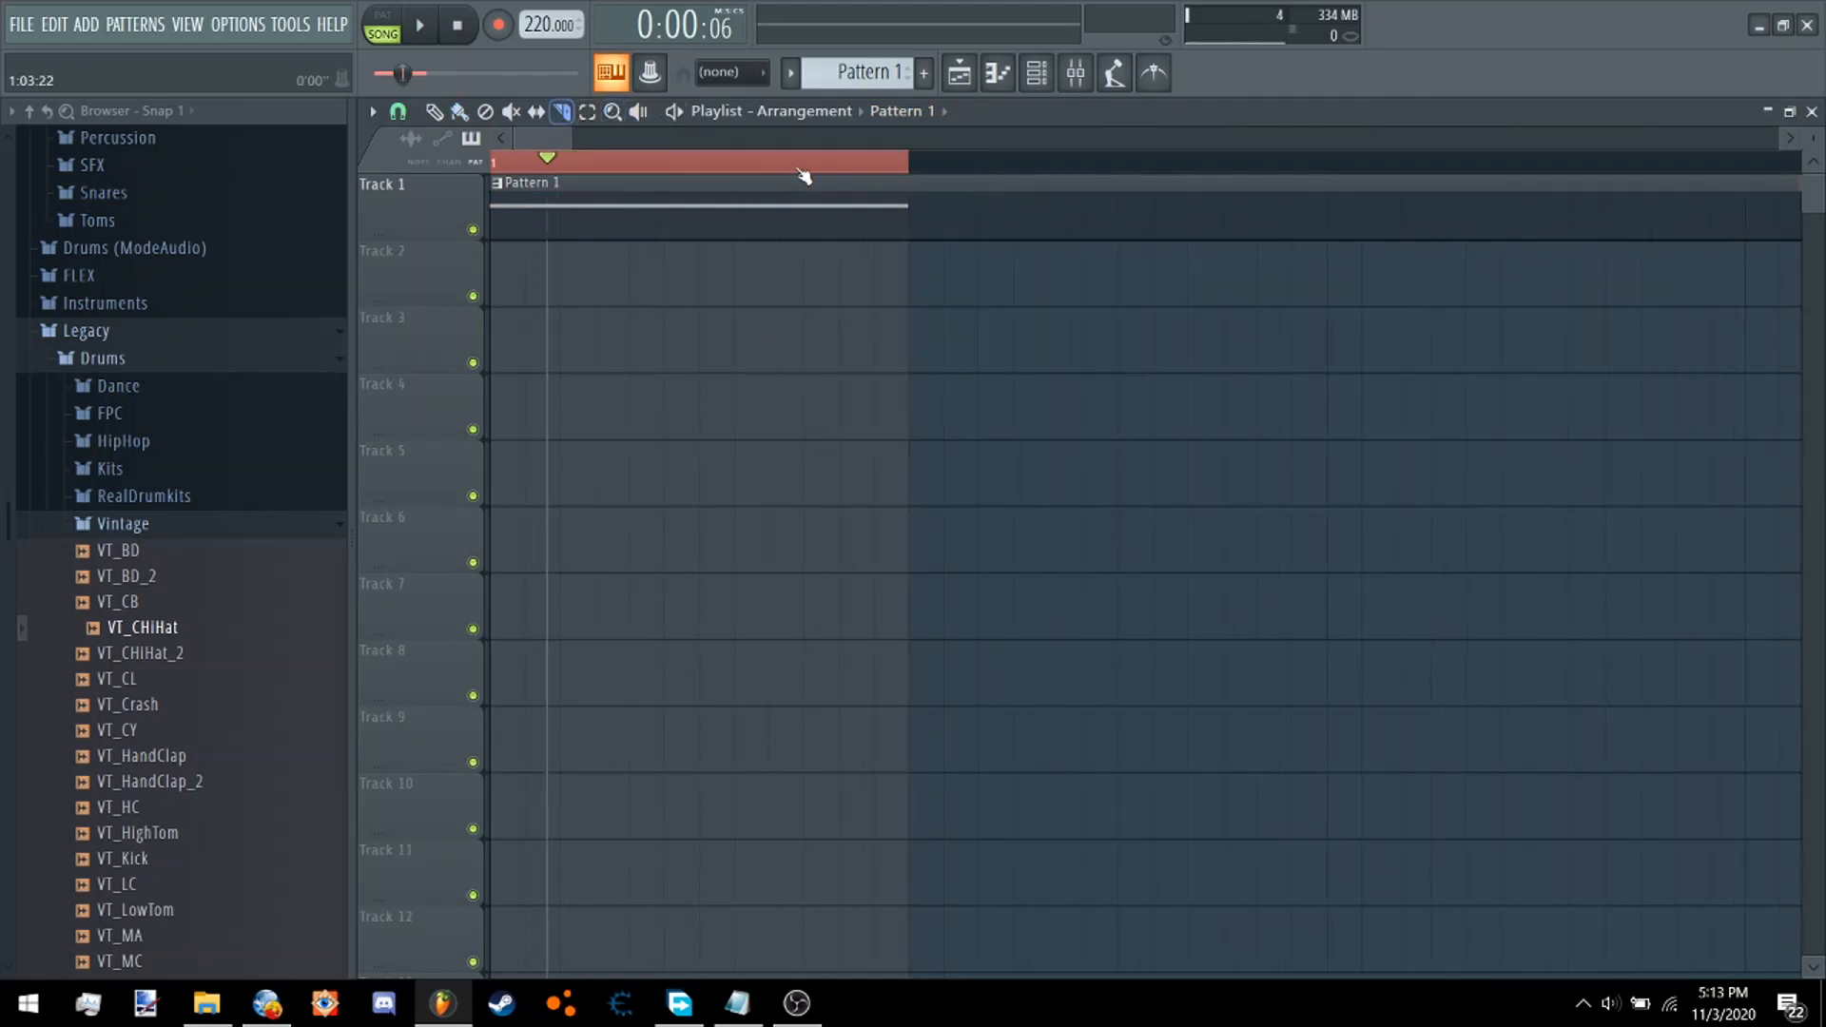
pyautogui.click(460, 112)
pyautogui.rightClick(999, 234)
pyautogui.moveTo(906, 157); pyautogui.dragTo(942, 160)
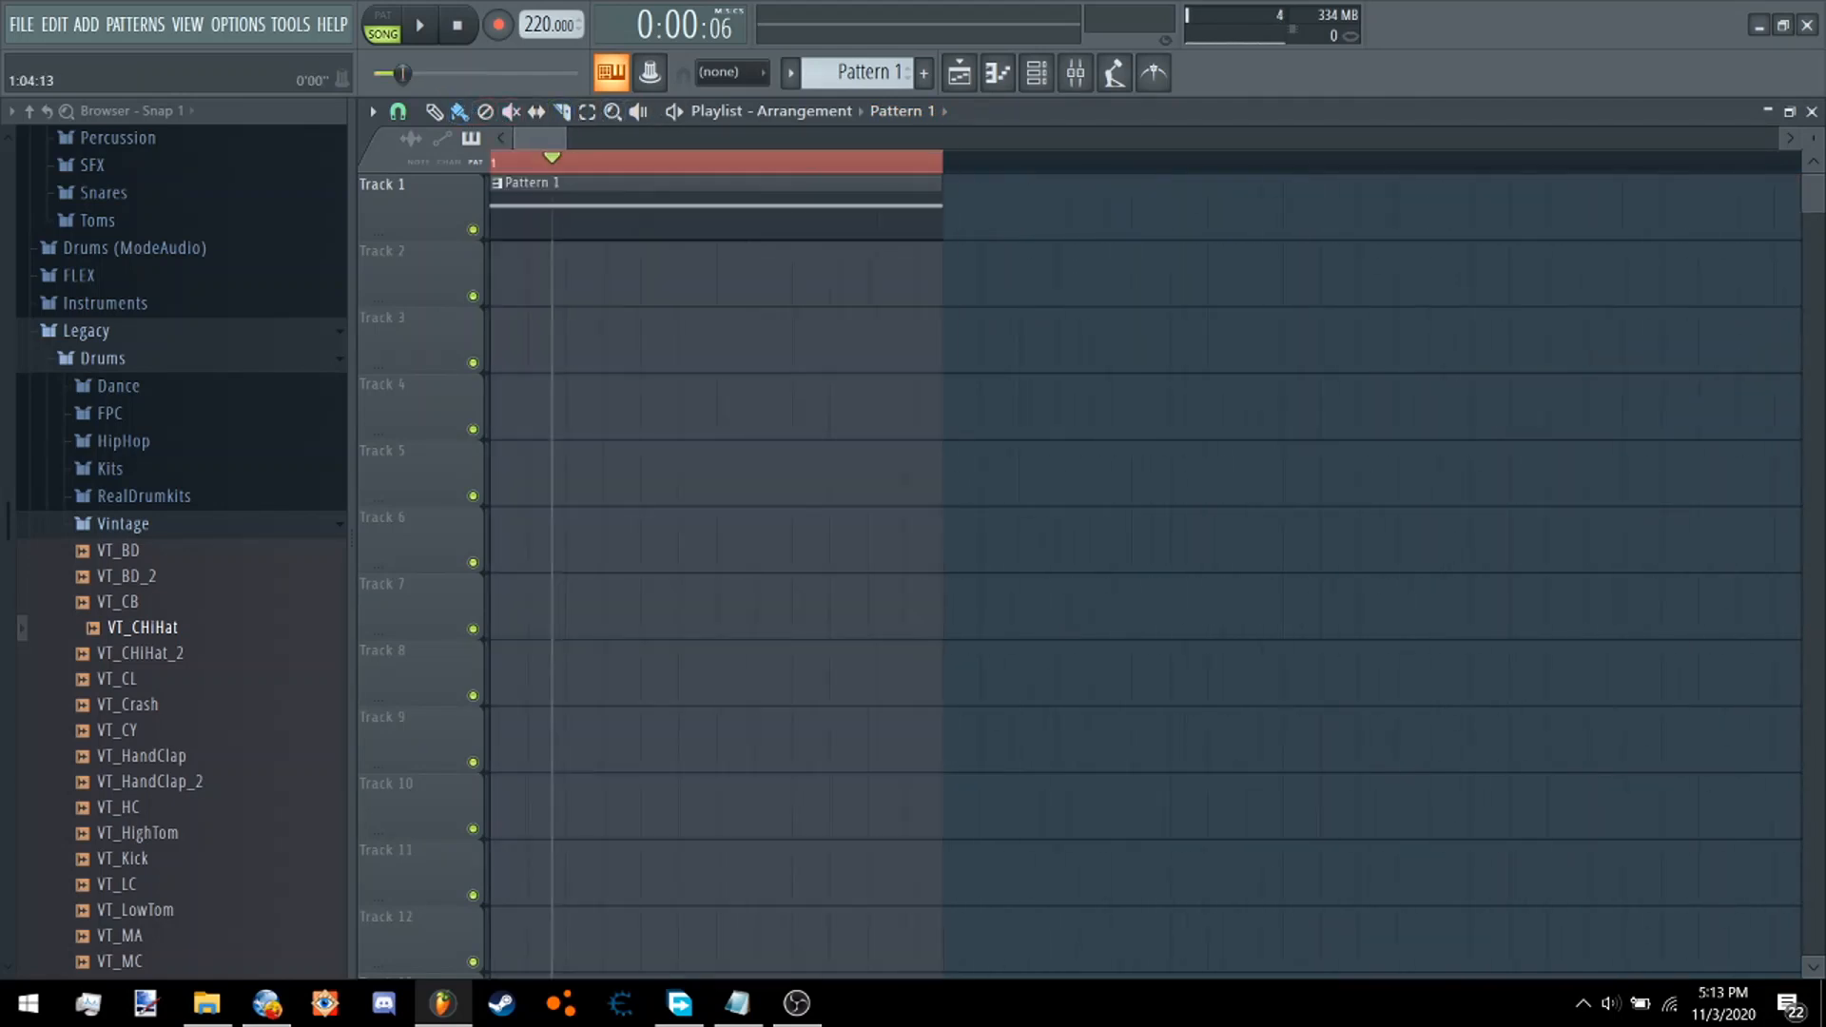
pyautogui.scroll(1, 951, 171)
pyautogui.moveTo(1137, 187); pyautogui.dragTo(1260, 188)
pyautogui.keyDown('ctrl'); pyautogui.click(1260, 188); pyautogui.keyUp('ctrl')
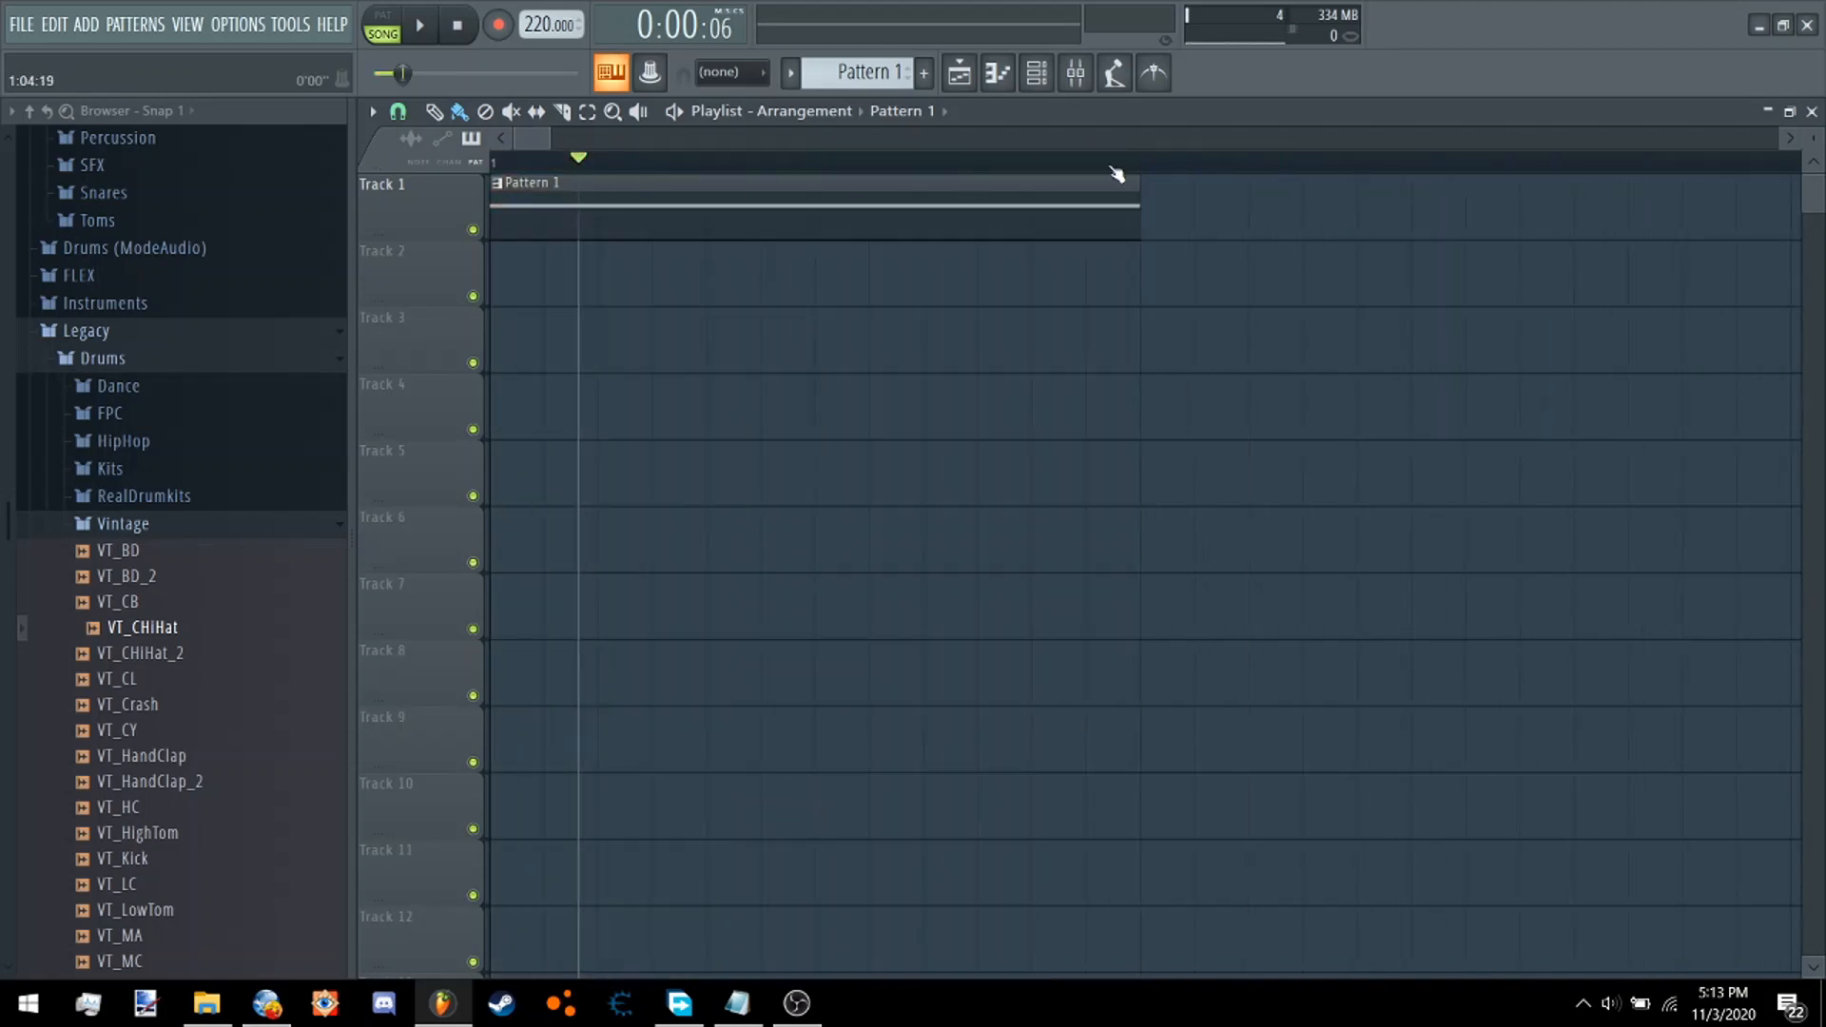
pyautogui.moveTo(1133, 169); pyautogui.dragTo(9, 180)
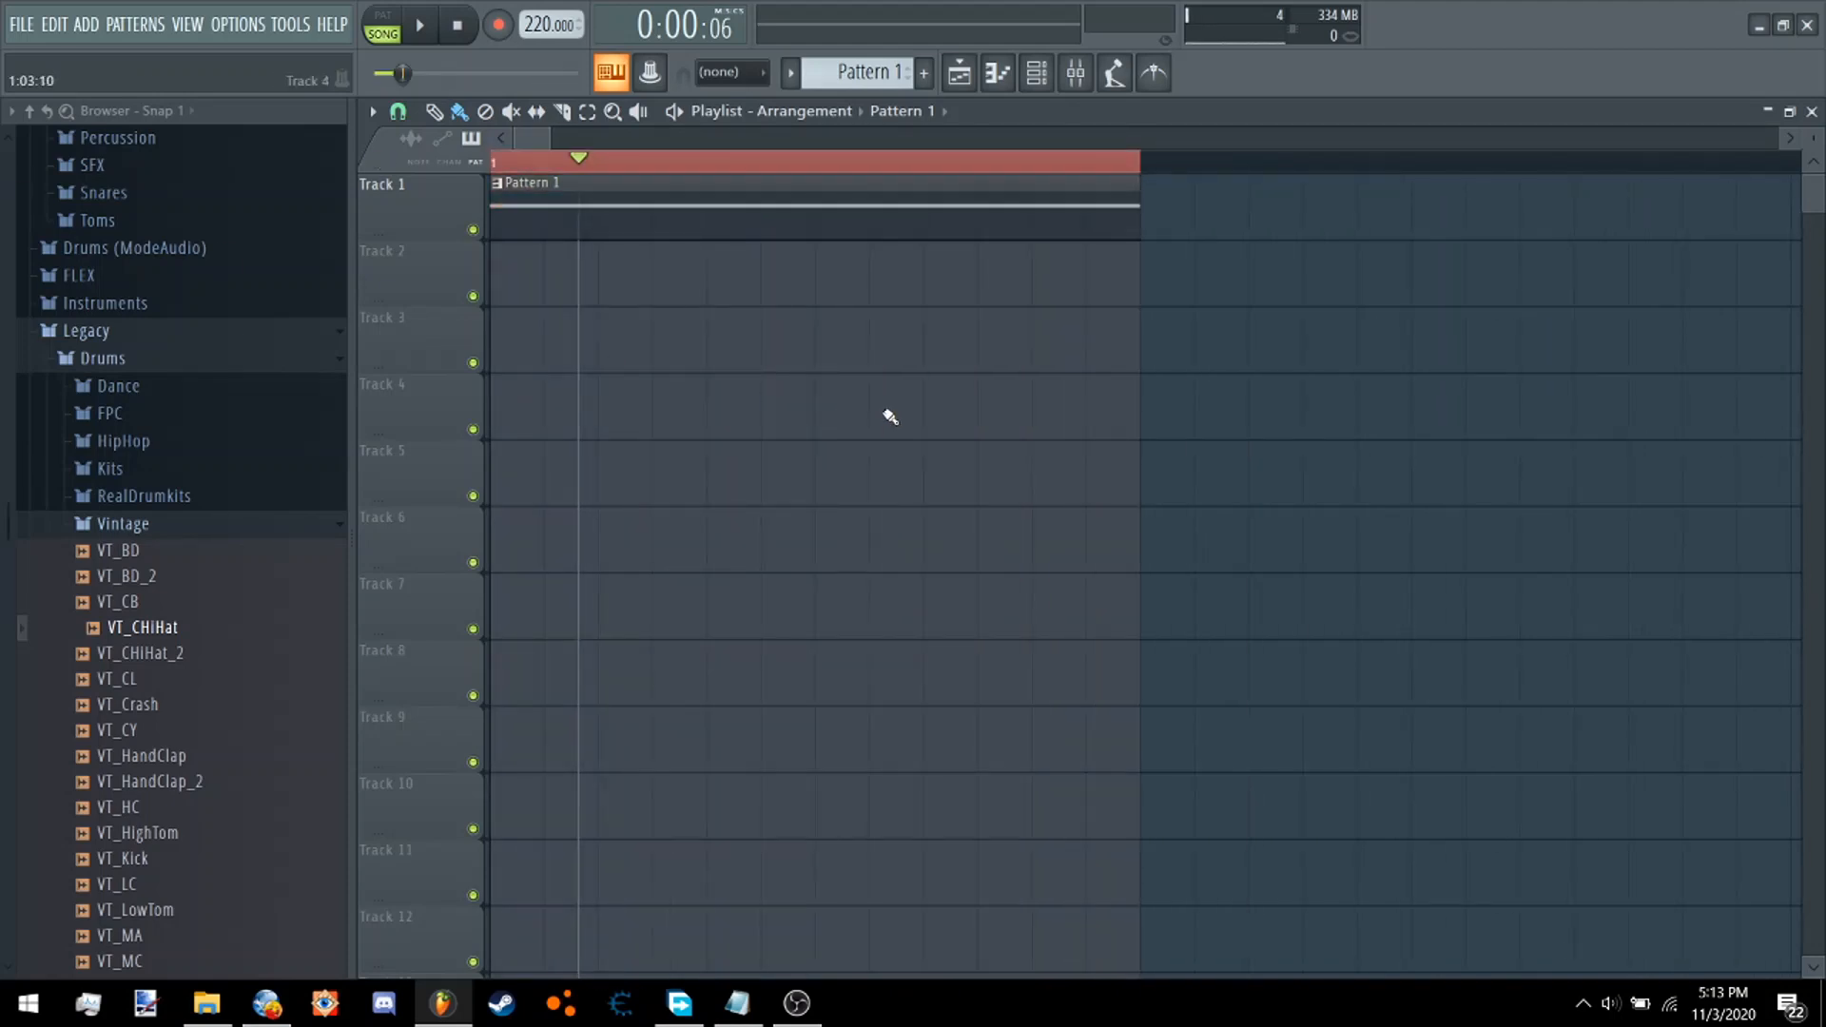
# Audition the Serum loop and add Fruity Parametric EQ 2 to slot 1 of the Serum mixer track.
pyautogui.press('space')
pyautogui.click(423, 27)
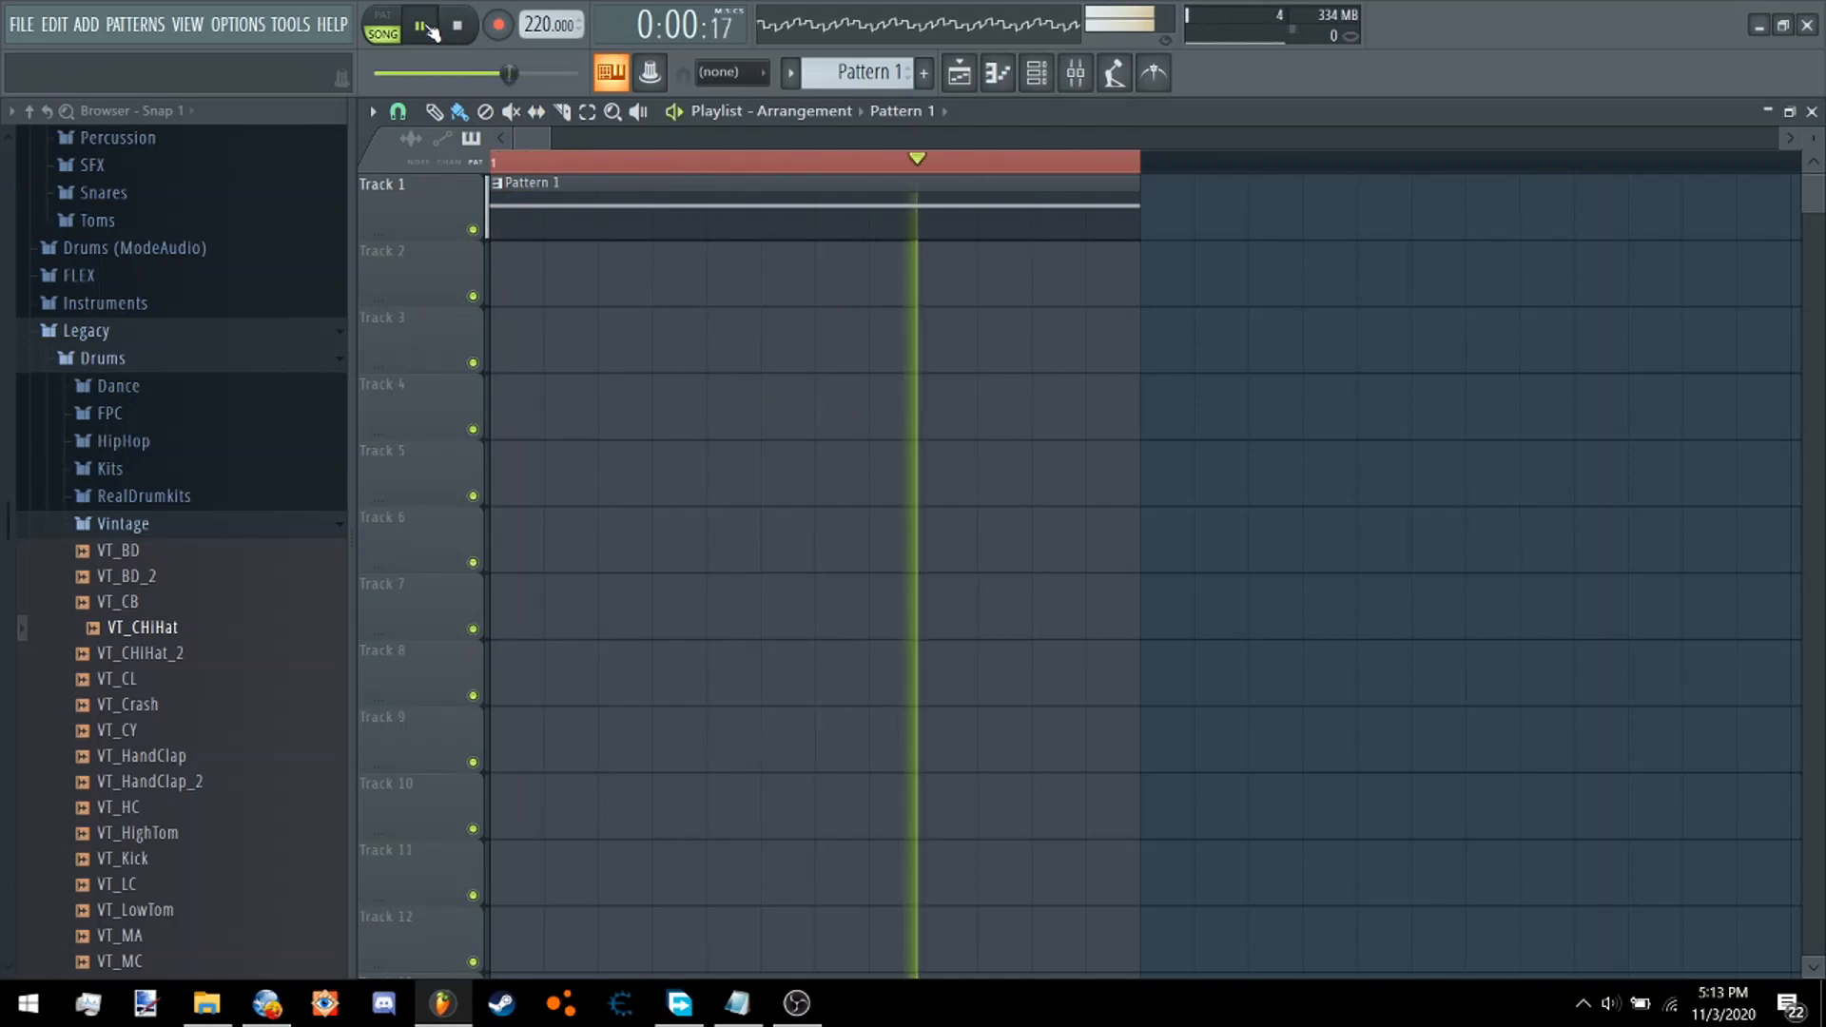
pyautogui.click(1040, 75)
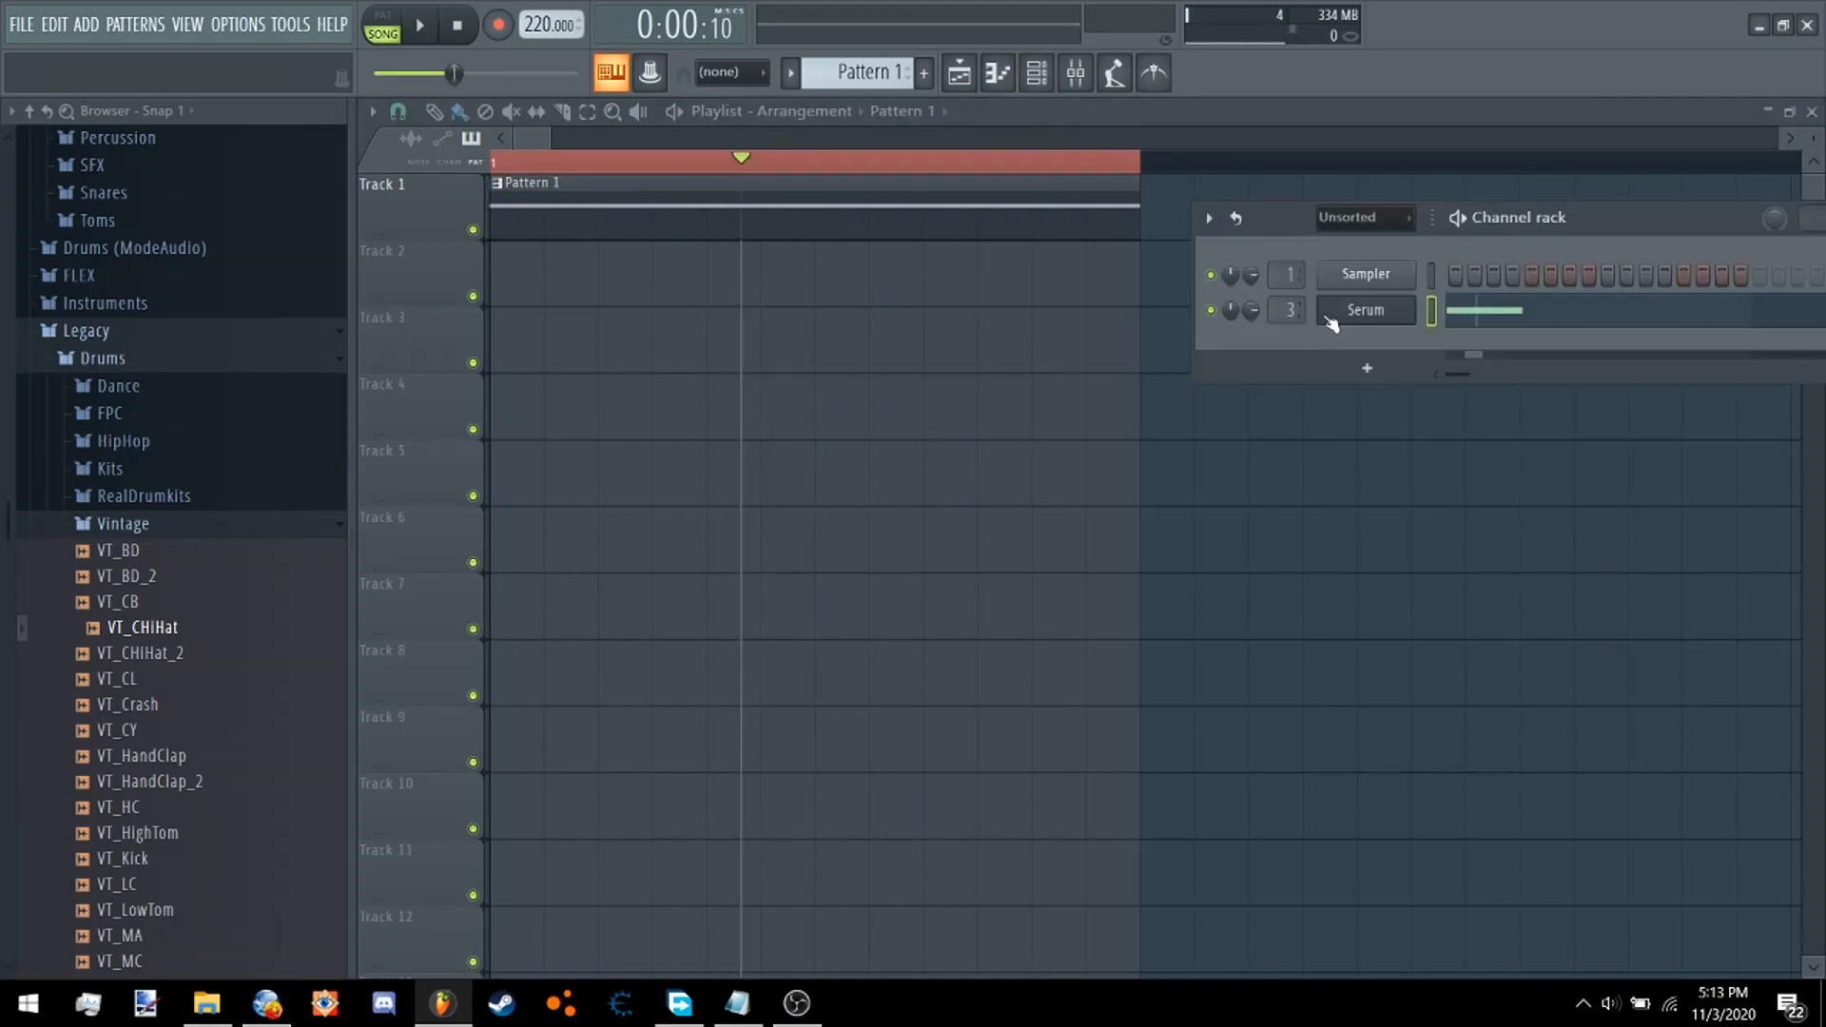
pyautogui.click(1076, 76)
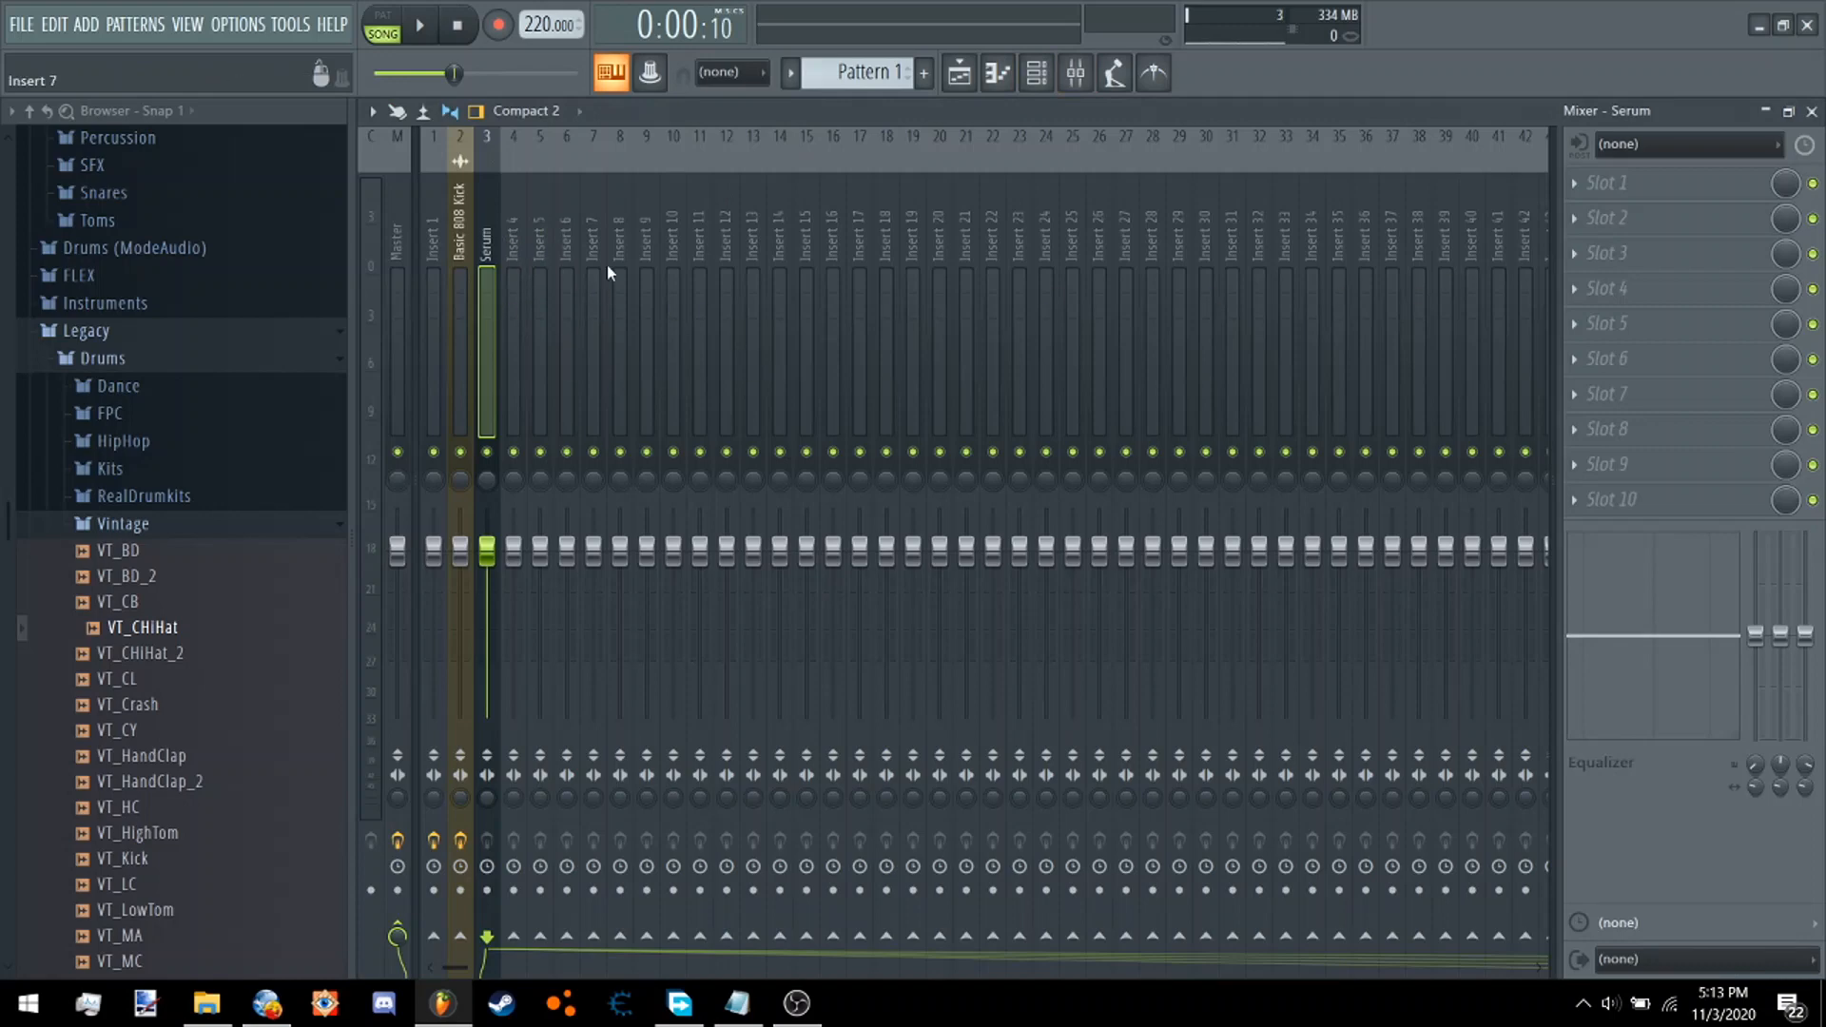
pyautogui.click(1578, 258)
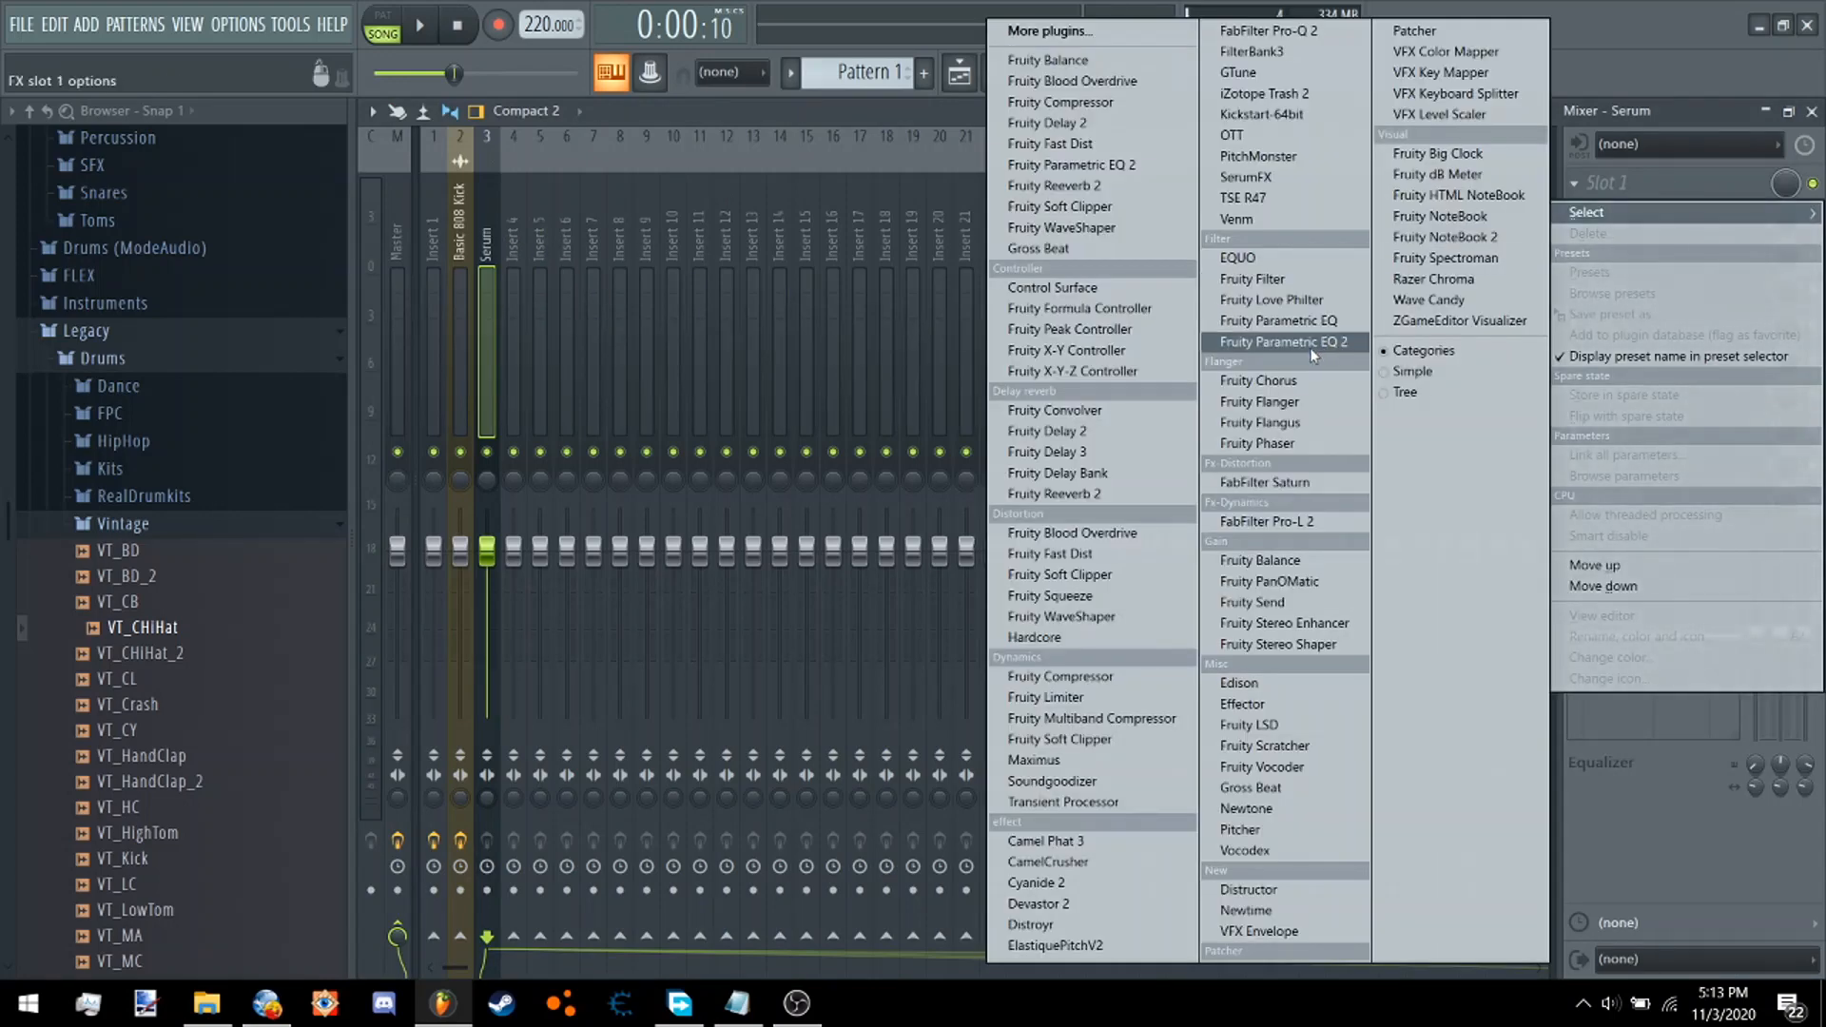
pyautogui.click(1284, 341)
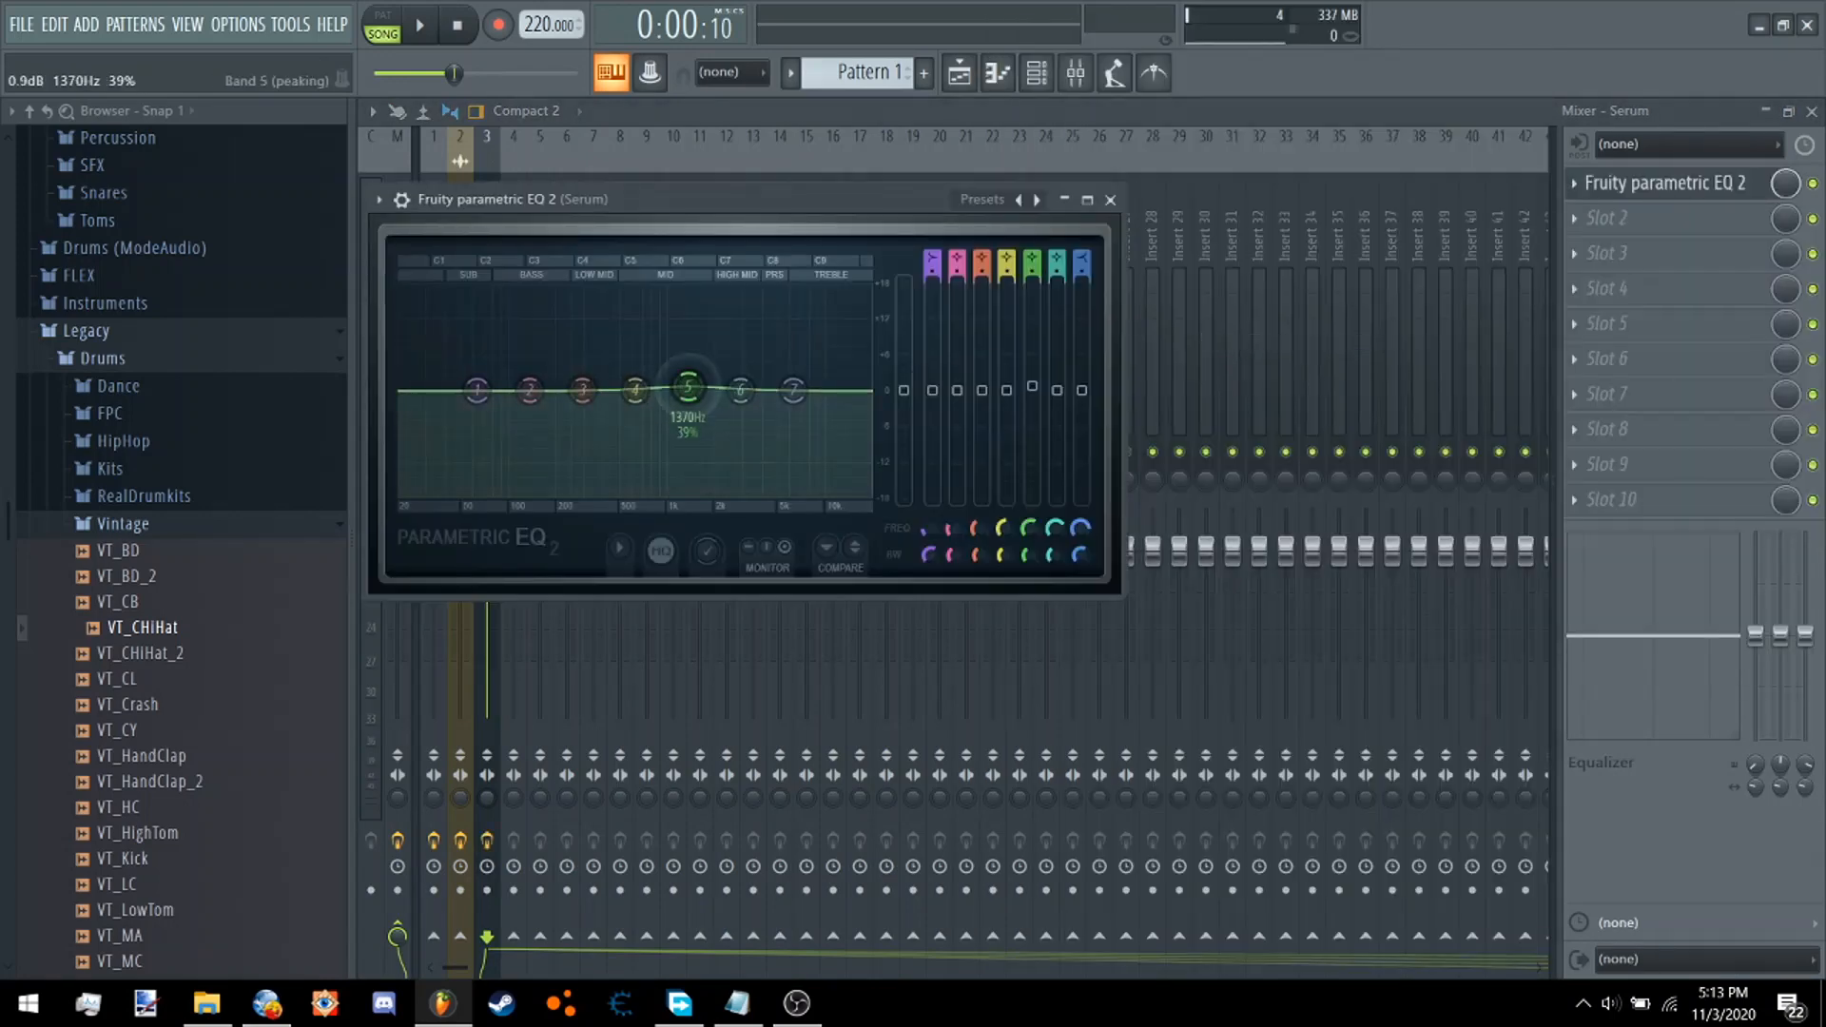
# Raise EQ bands 3 to 6 to 18 dB, grouped in the mid range, and audition the loop.
pyautogui.moveTo(688, 390); pyautogui.dragTo(723, 338)
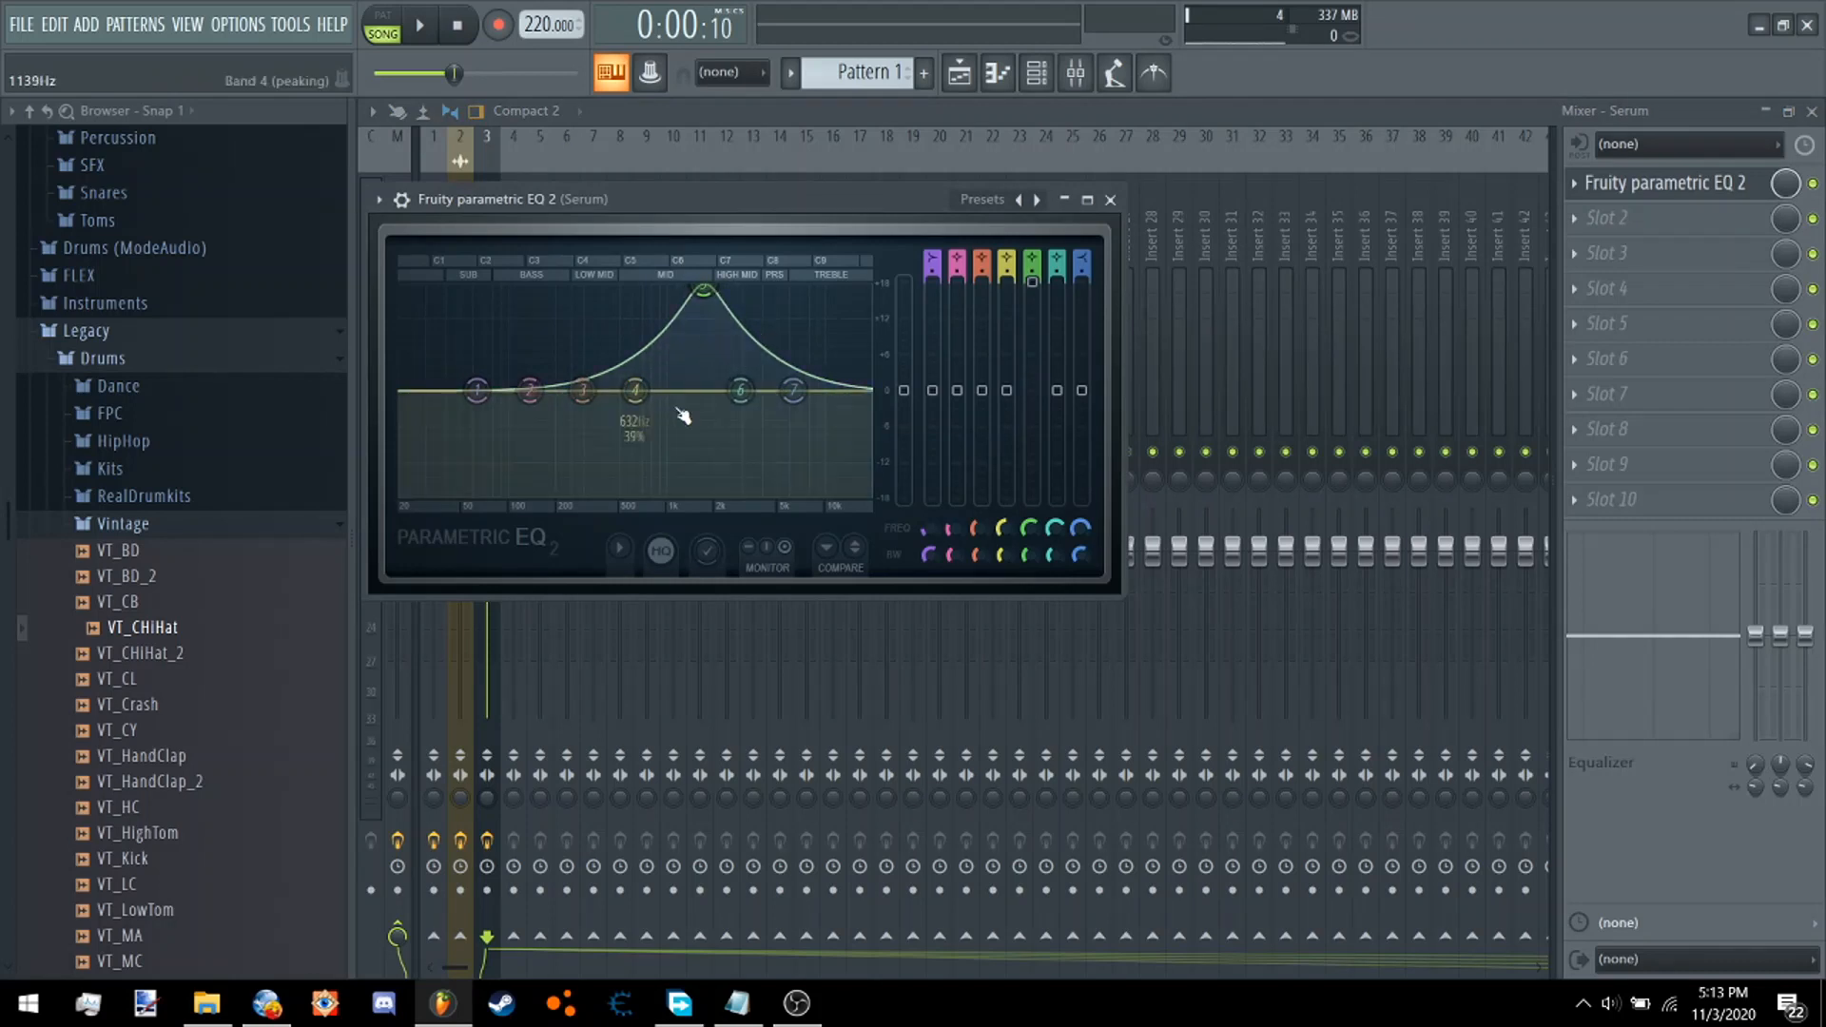
pyautogui.moveTo(636, 390); pyautogui.dragTo(680, 288)
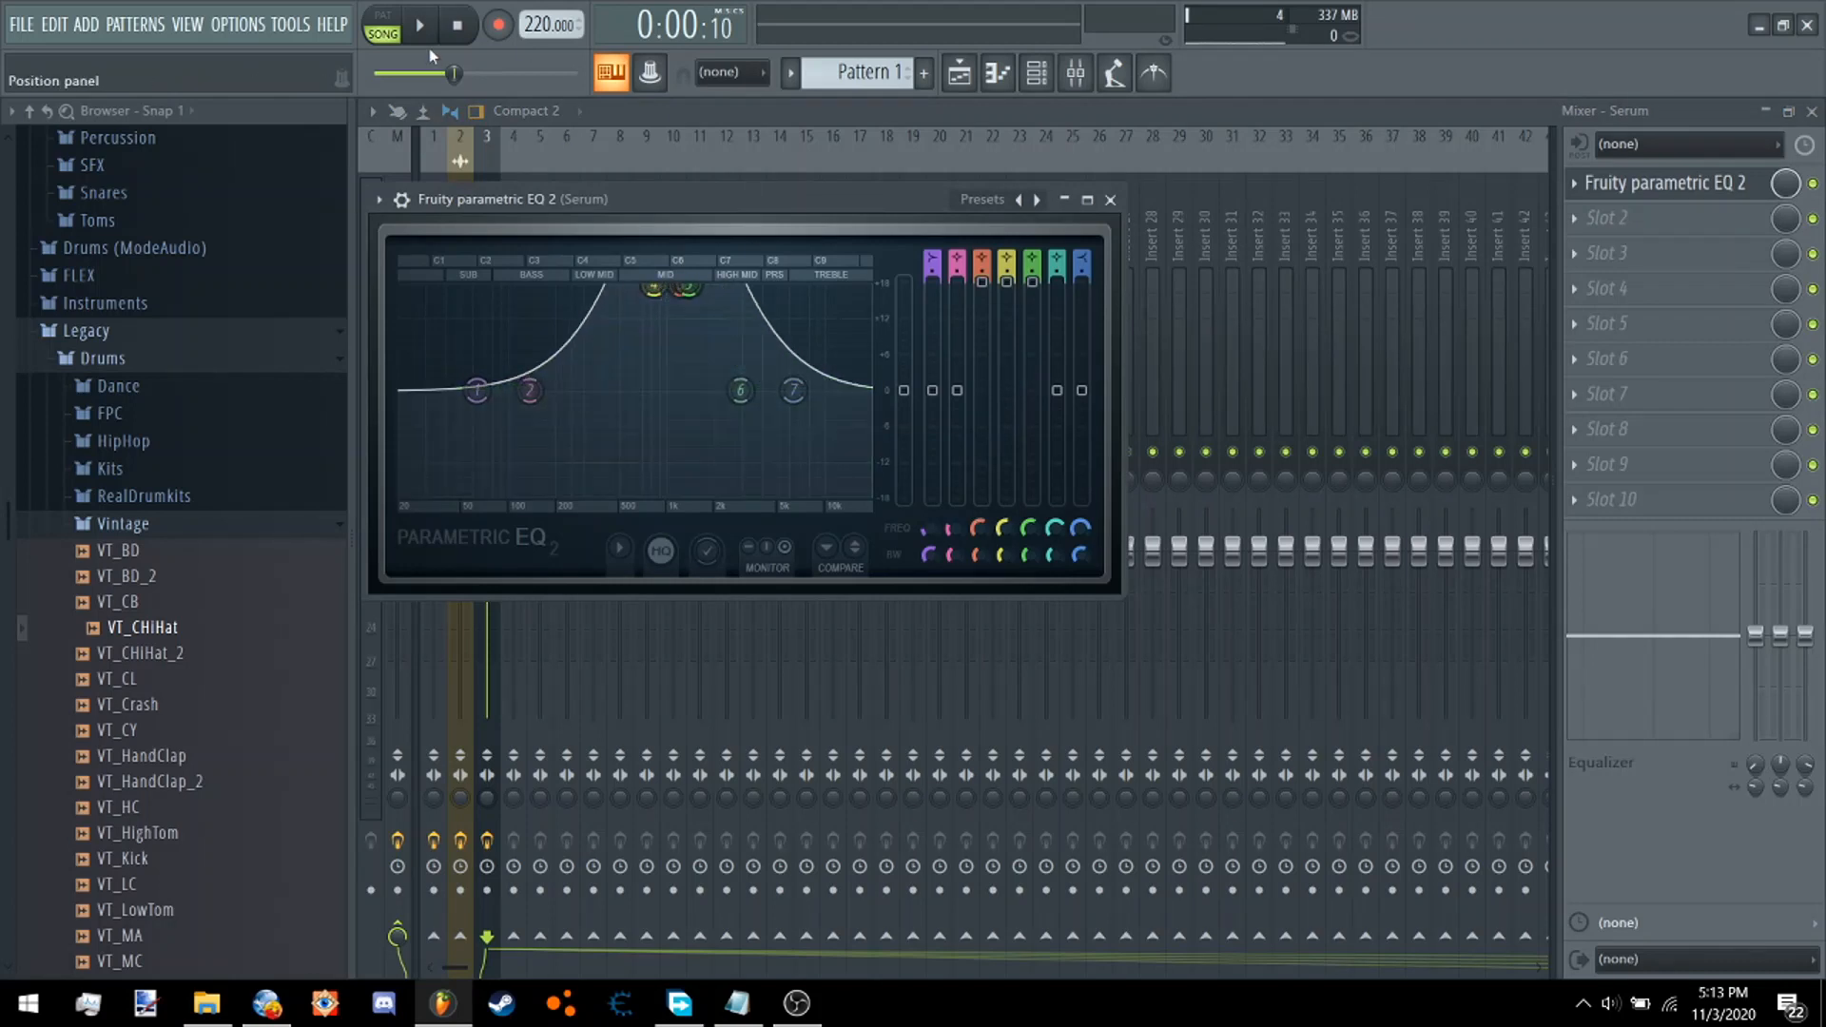
pyautogui.moveTo(454, 74); pyautogui.dragTo(400, 73)
pyautogui.moveTo(654, 290)
pyautogui.mouseDown()
pyautogui.moveTo(674, 348)
pyautogui.moveTo(647, 288)
pyautogui.mouseUp()
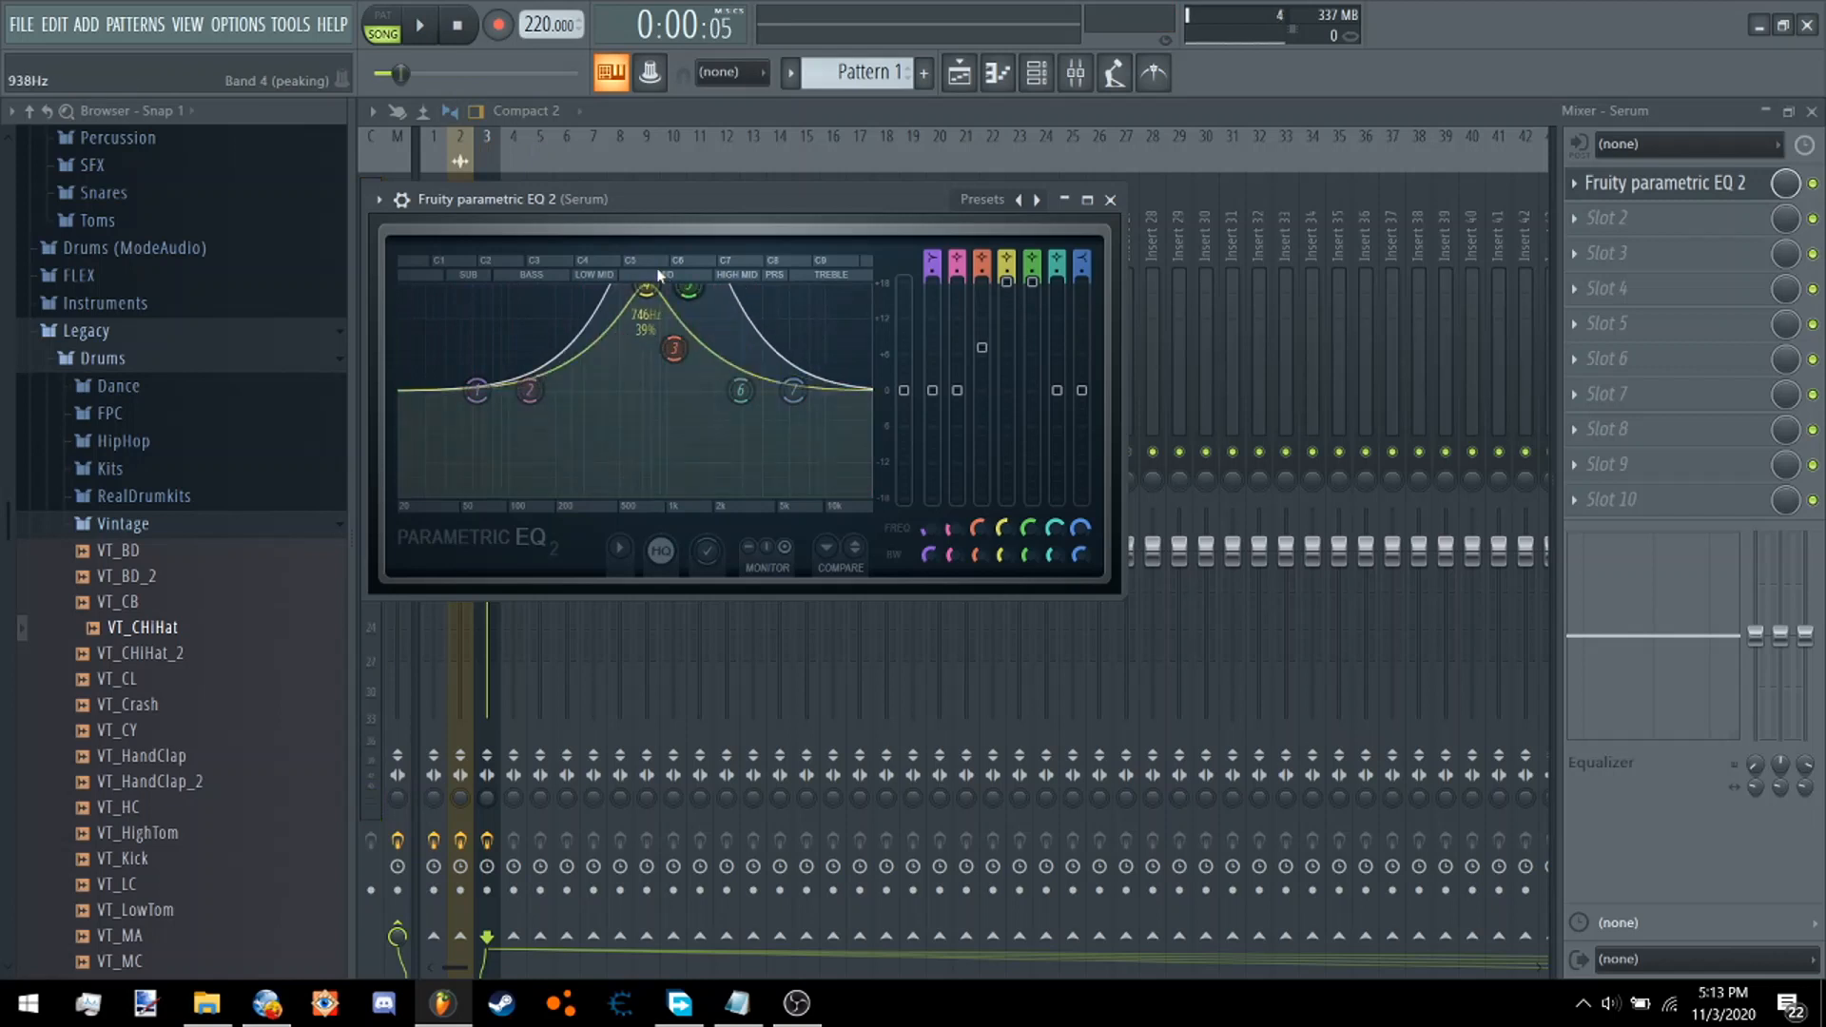
pyautogui.click(421, 27)
pyautogui.moveTo(401, 73); pyautogui.dragTo(385, 73)
pyautogui.moveTo(675, 348); pyautogui.dragTo(626, 288)
pyautogui.moveTo(741, 390); pyautogui.dragTo(660, 288)
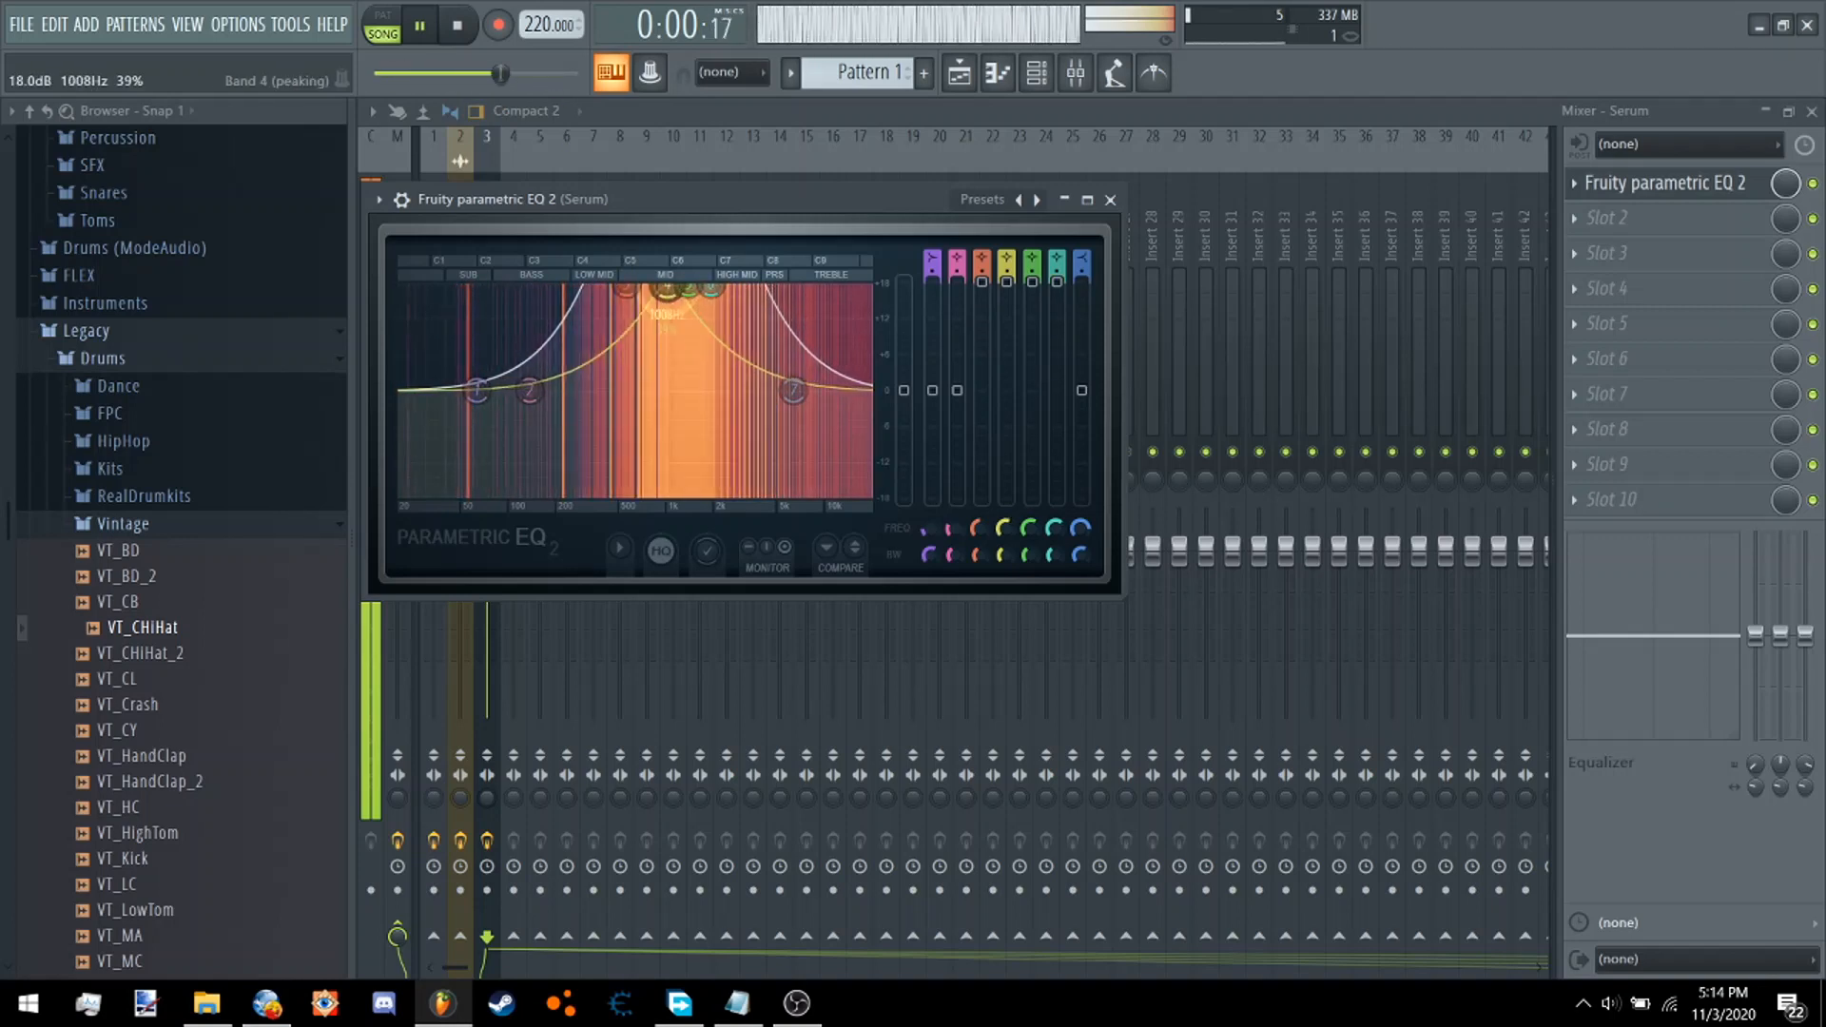
pyautogui.press('space')
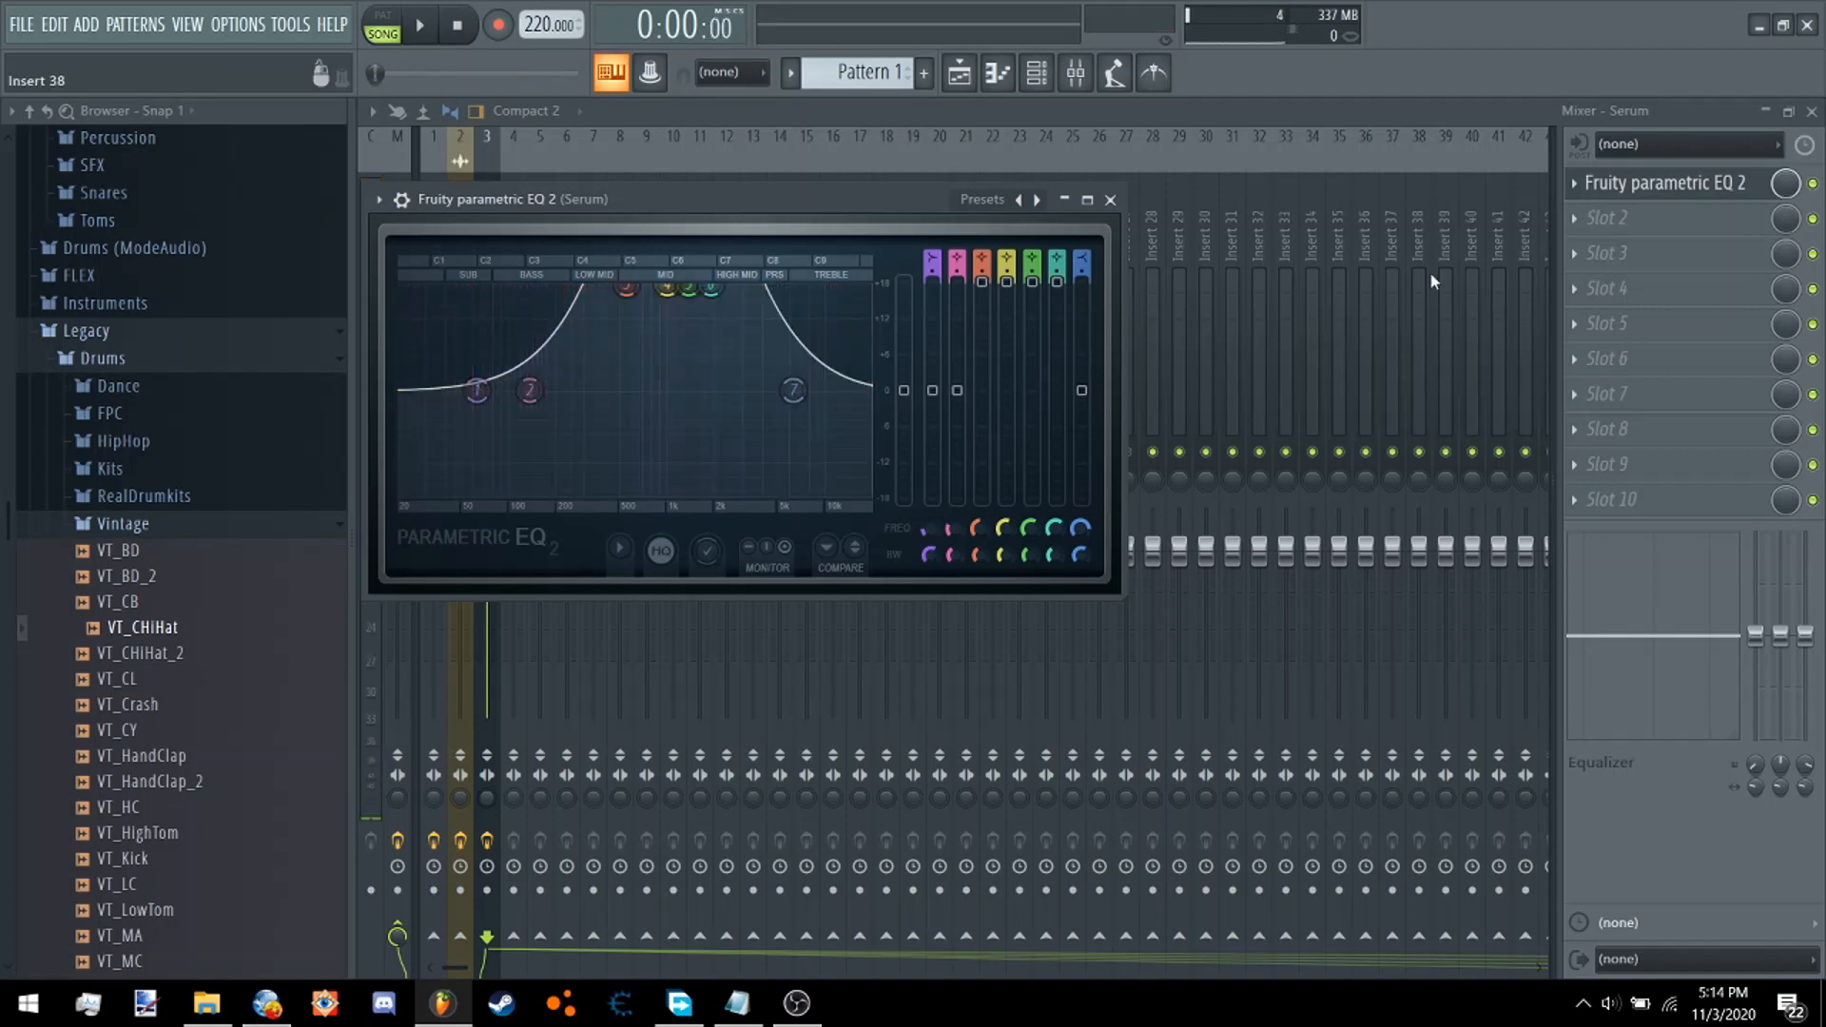
# Add Fruity Fast Dist and a second Parametric EQ 2 after it, with its bands 2 and 3 boosted strongly in the sub range.
pyautogui.click(1642, 229)
pyautogui.click(1101, 555)
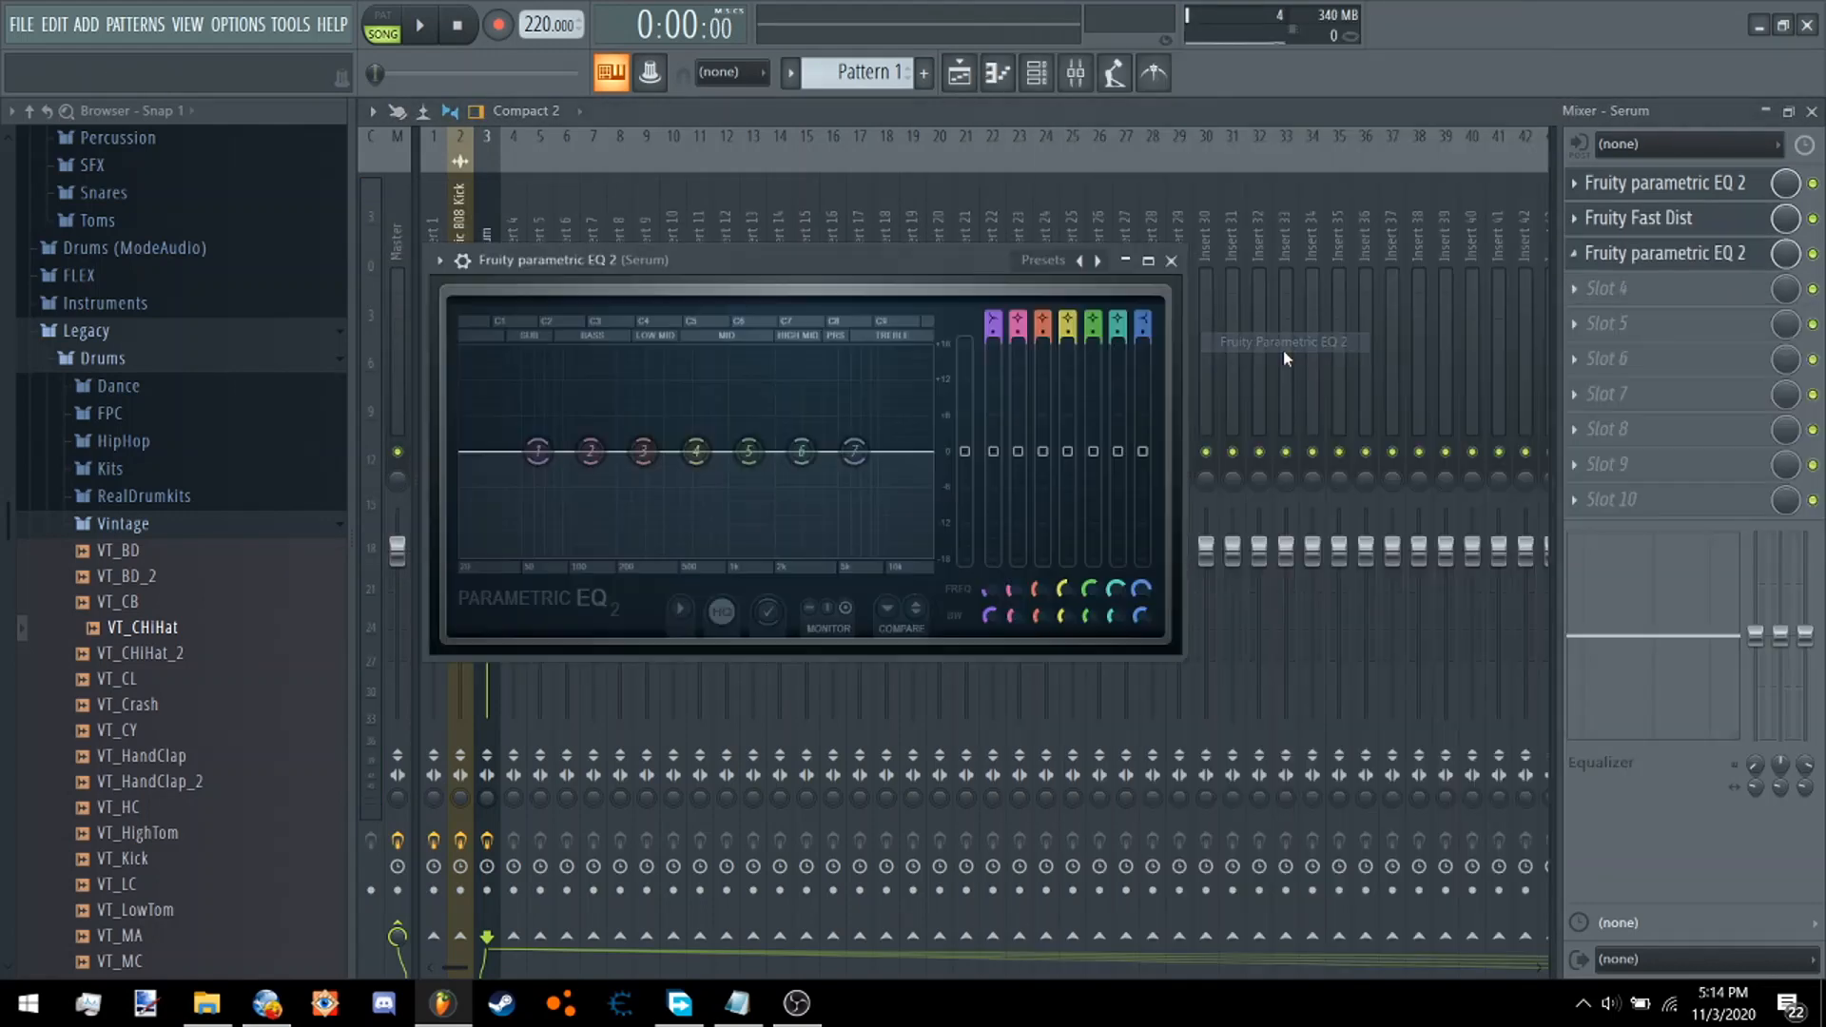
pyautogui.moveTo(643, 451); pyautogui.dragTo(553, 362)
pyautogui.click(426, 32)
pyautogui.click(430, 36)
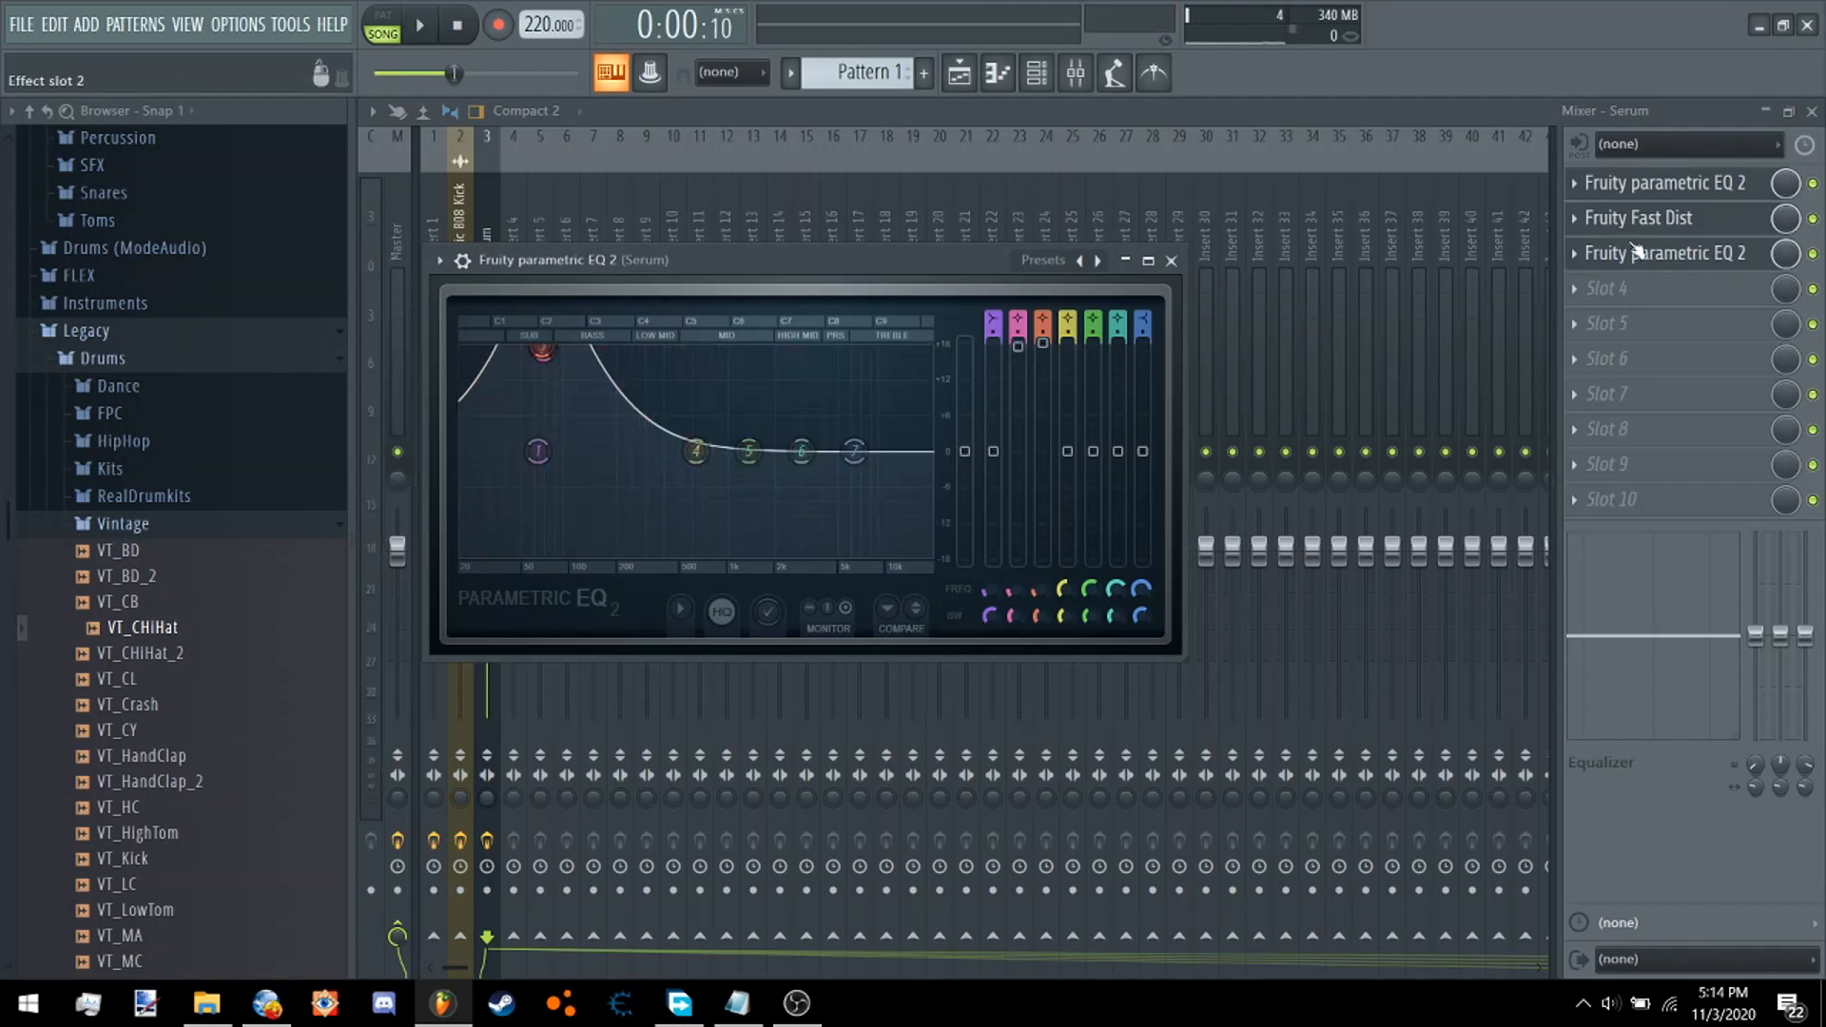
# Reset band 4 of the first EQ, move boosted bands 3, 5 and 6 closer together in the mids, and audition the loop.
pyautogui.click(1587, 191)
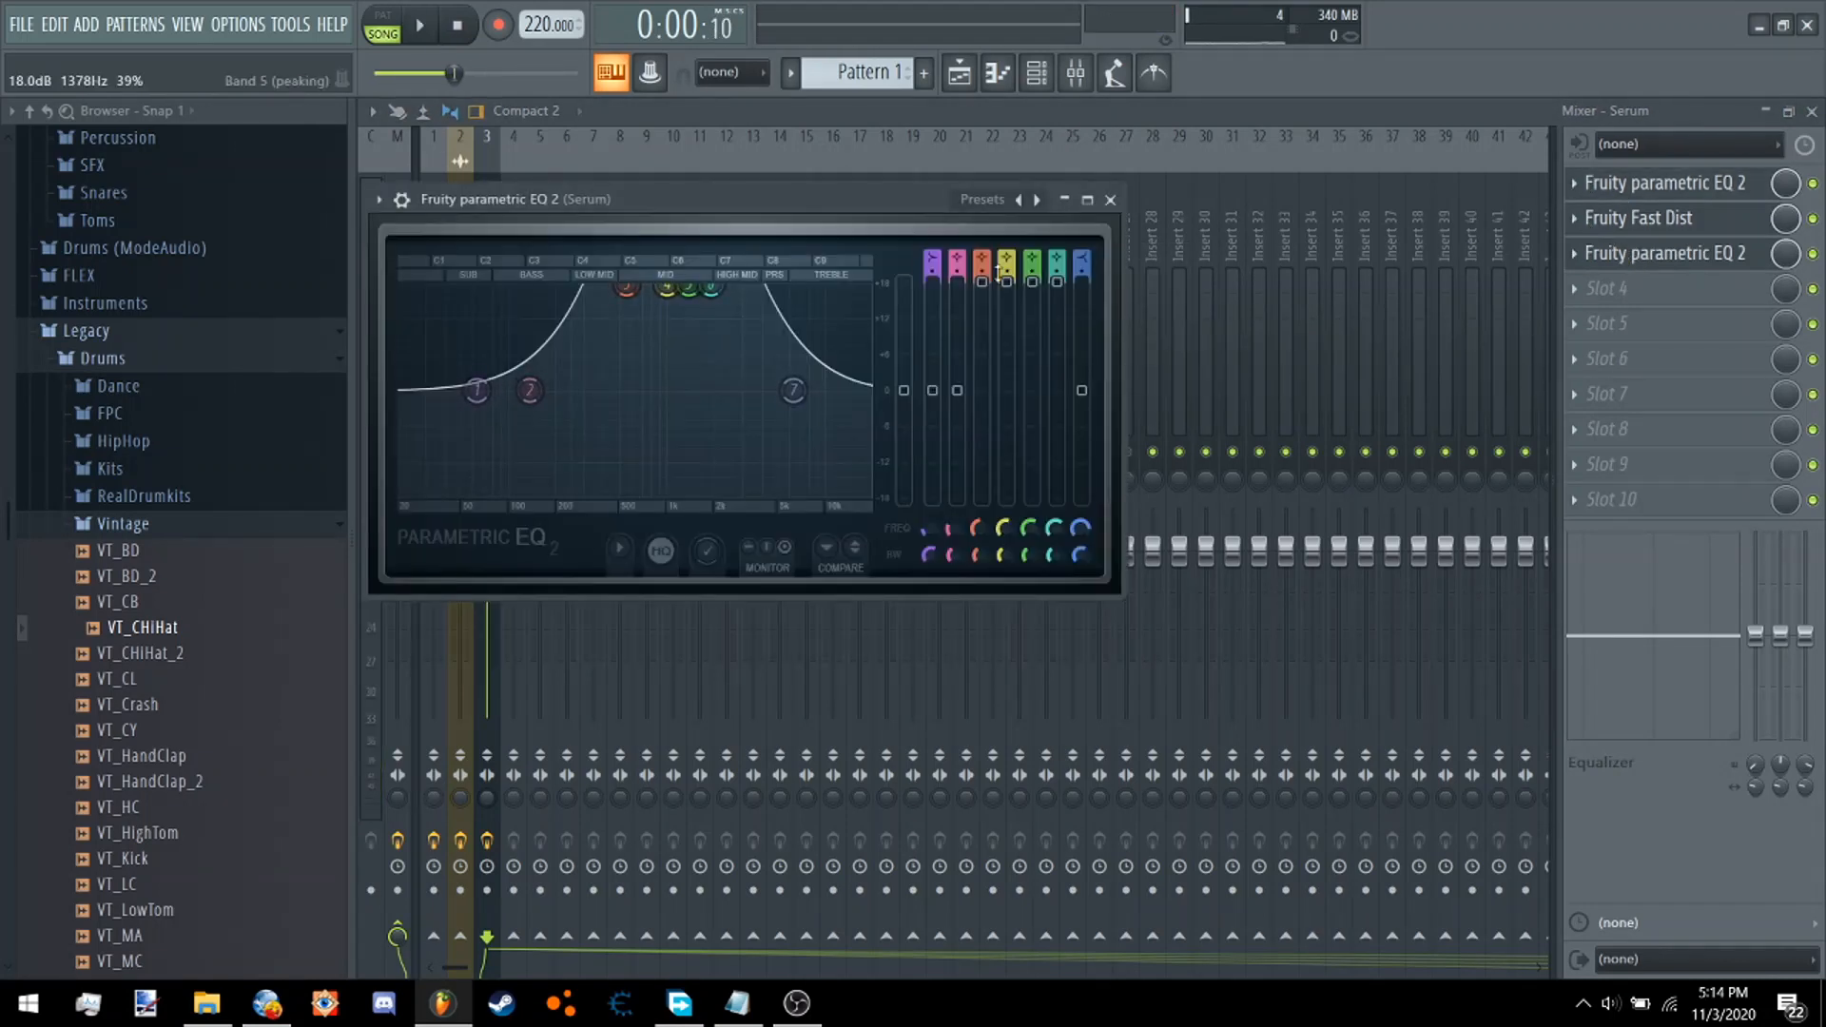
pyautogui.rightClick(674, 292)
pyautogui.click(694, 320)
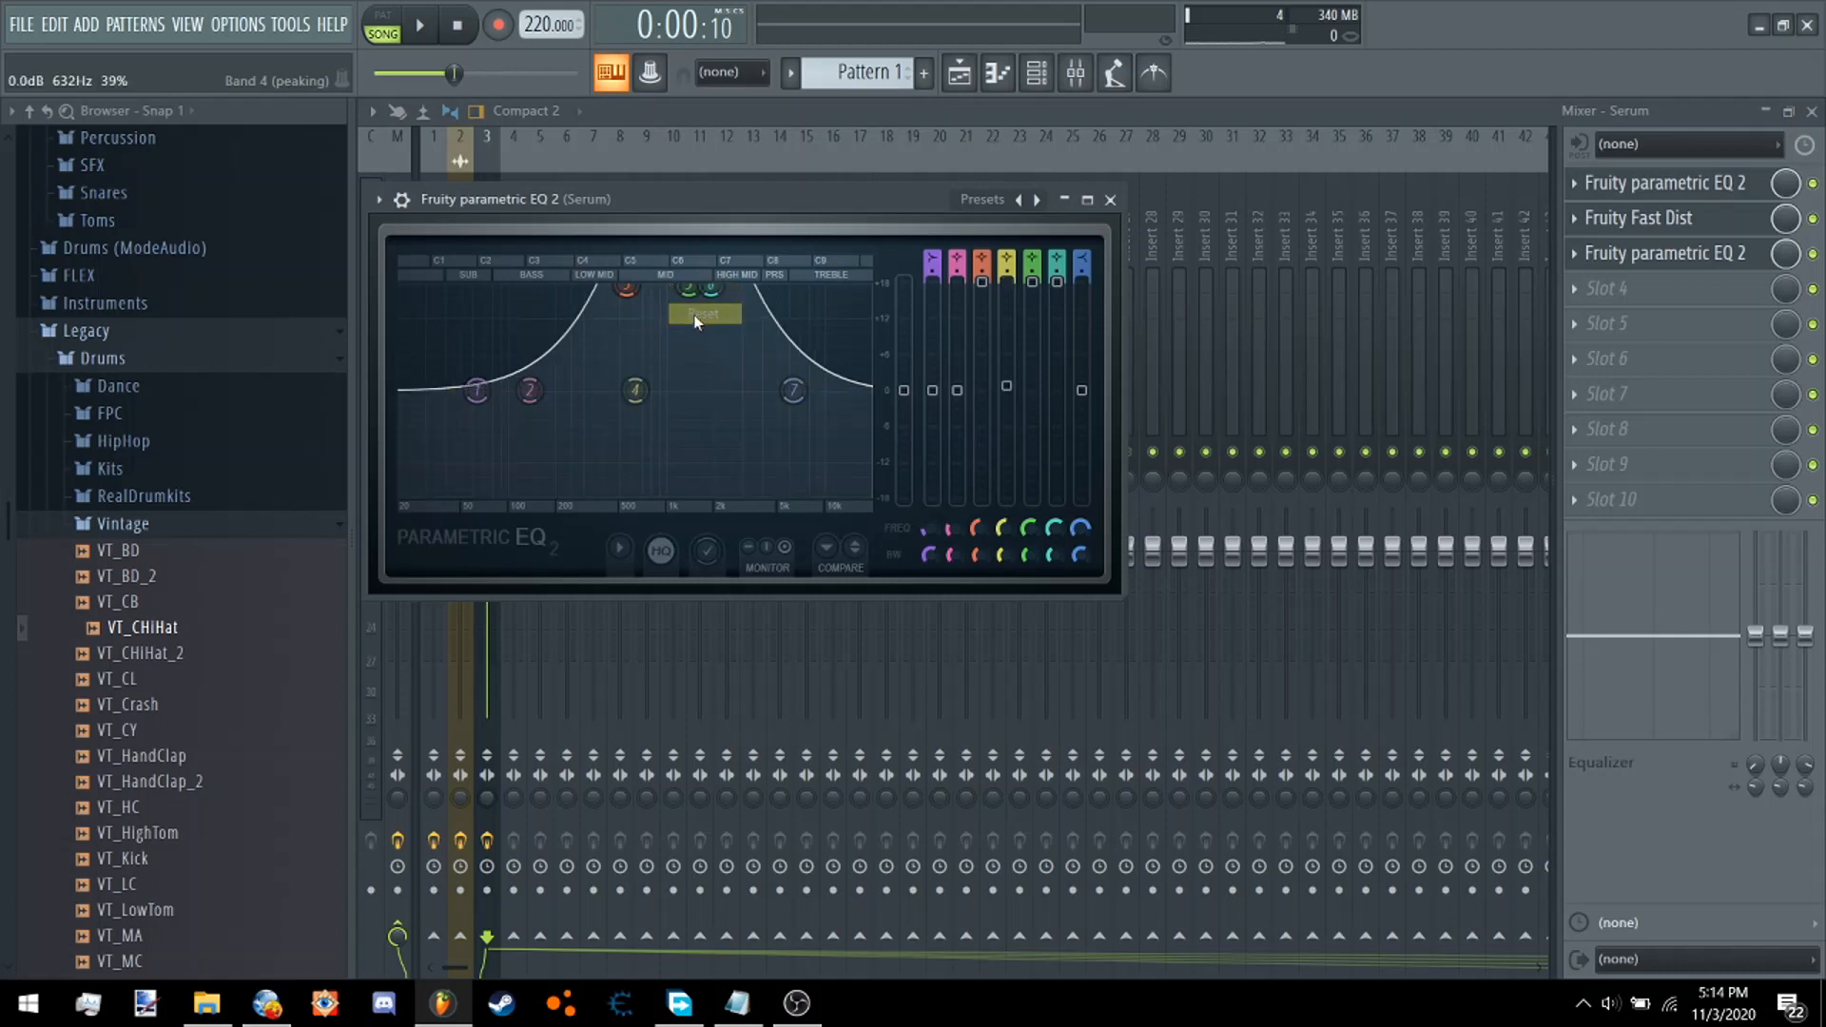
pyautogui.moveTo(693, 290); pyautogui.dragTo(646, 289)
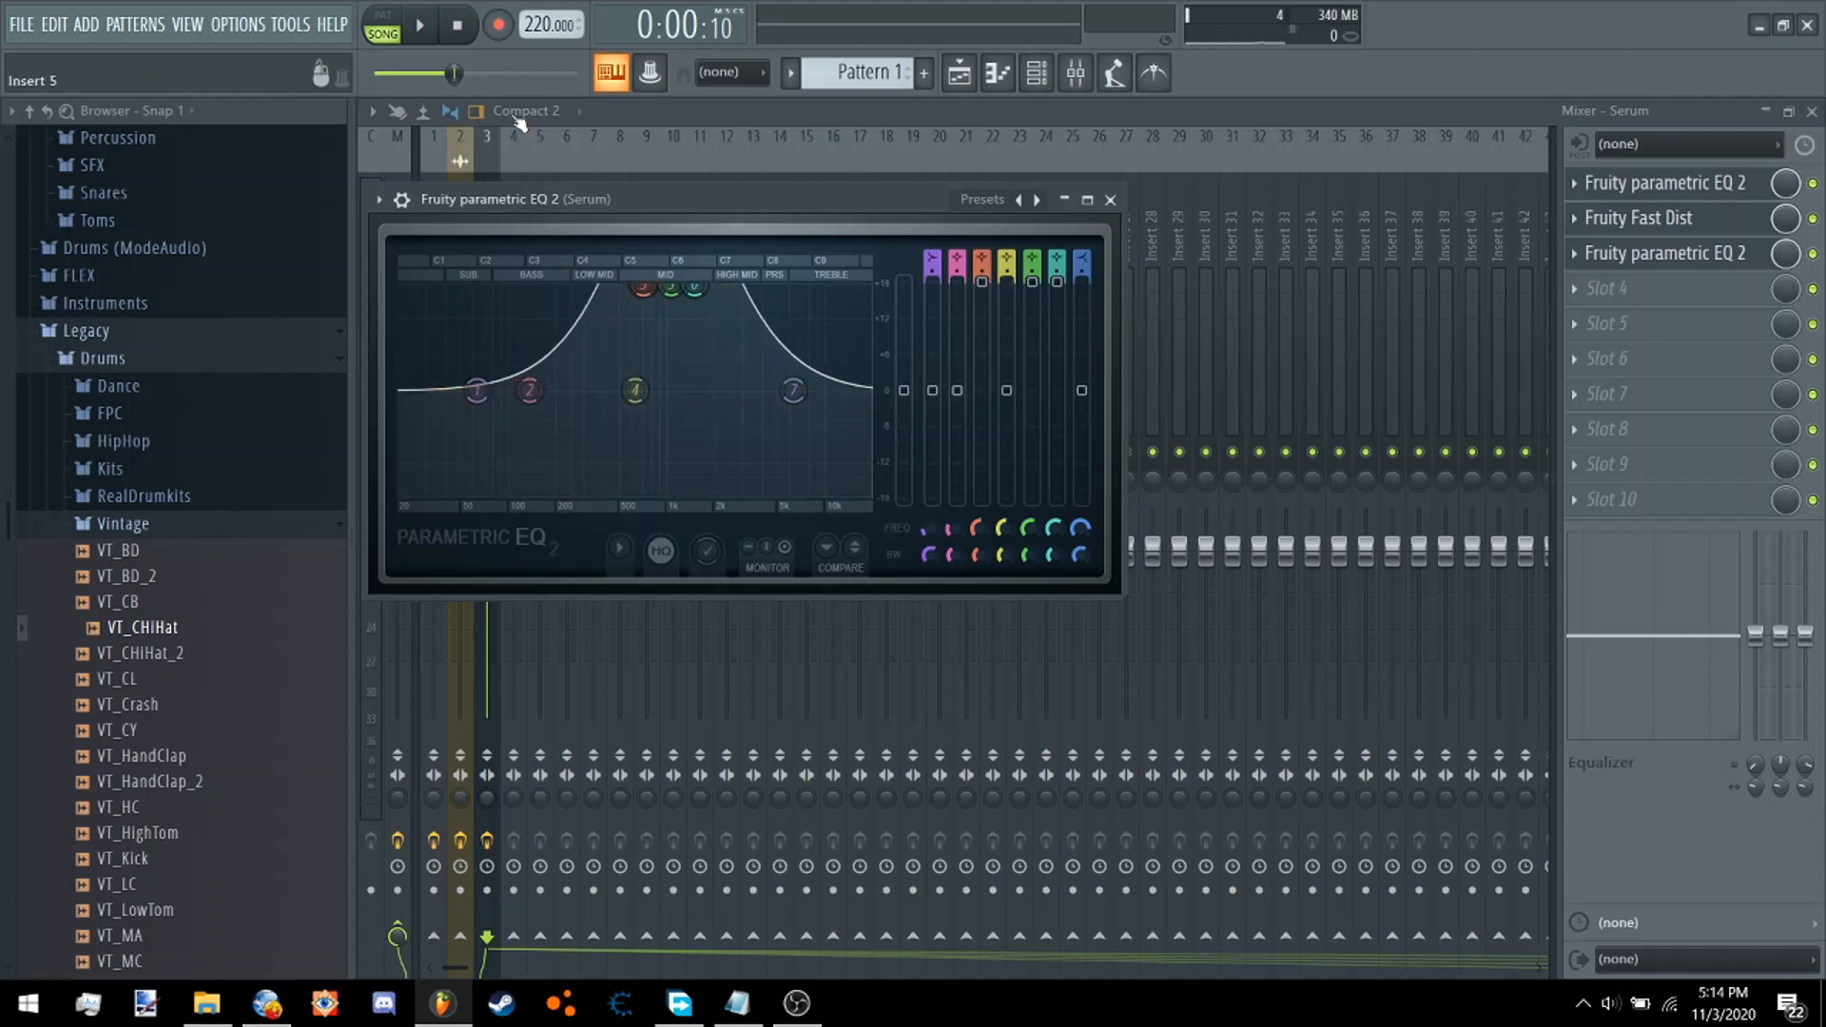
pyautogui.press('space')
pyautogui.press('space')
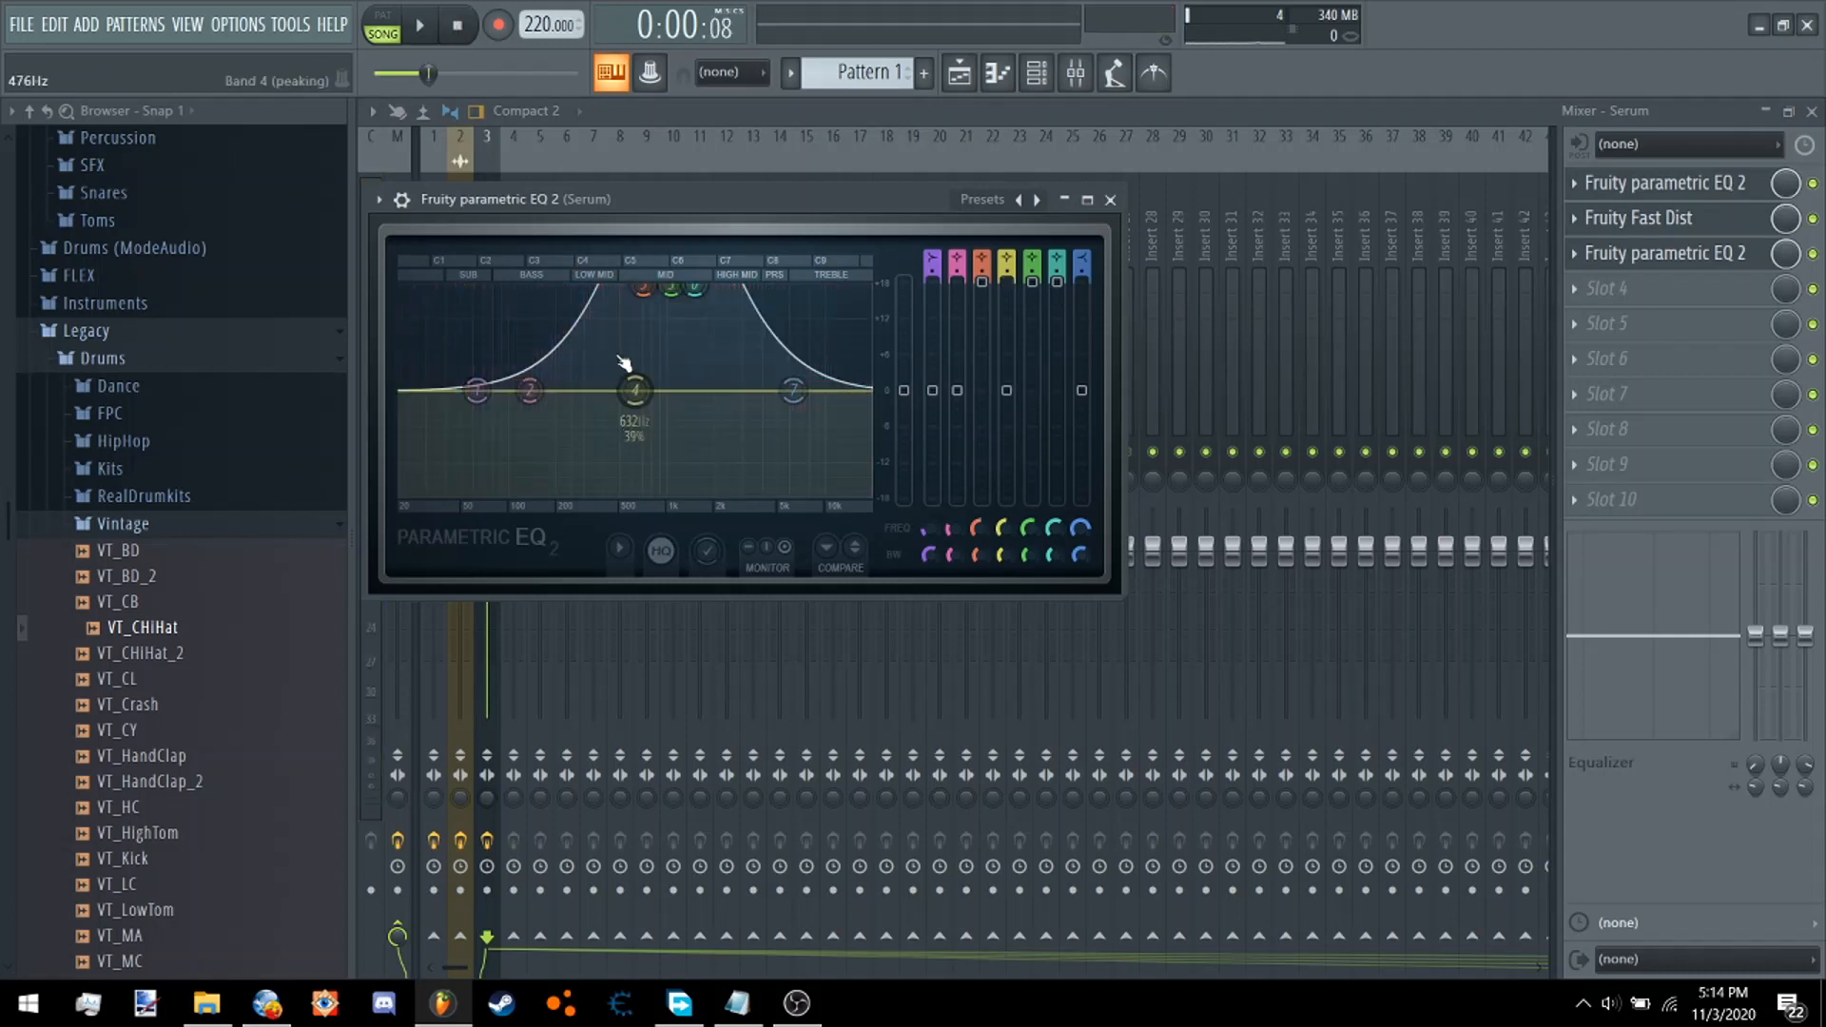
pyautogui.moveTo(645, 316); pyautogui.dragTo(671, 317)
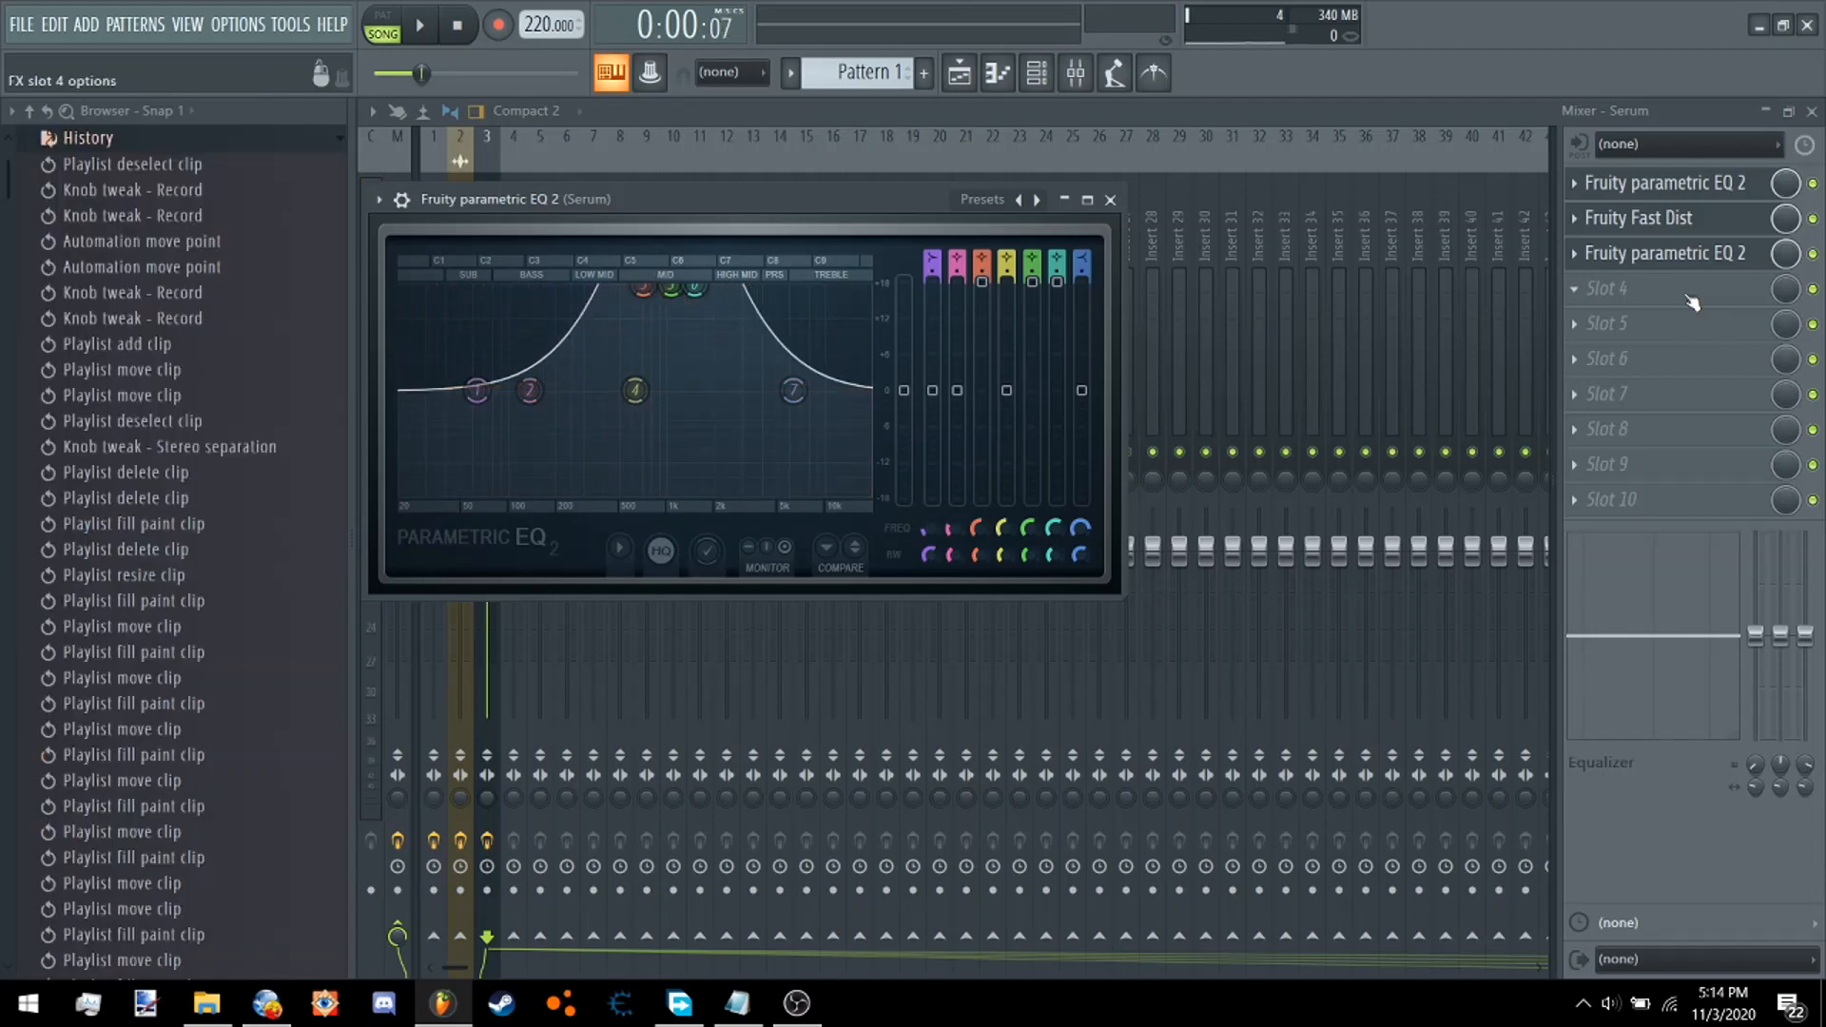
# Add Fruity WaveShaper in slot 4 and bend its curve fully toward maximum output for hard clipping.
pyautogui.click(1693, 302)
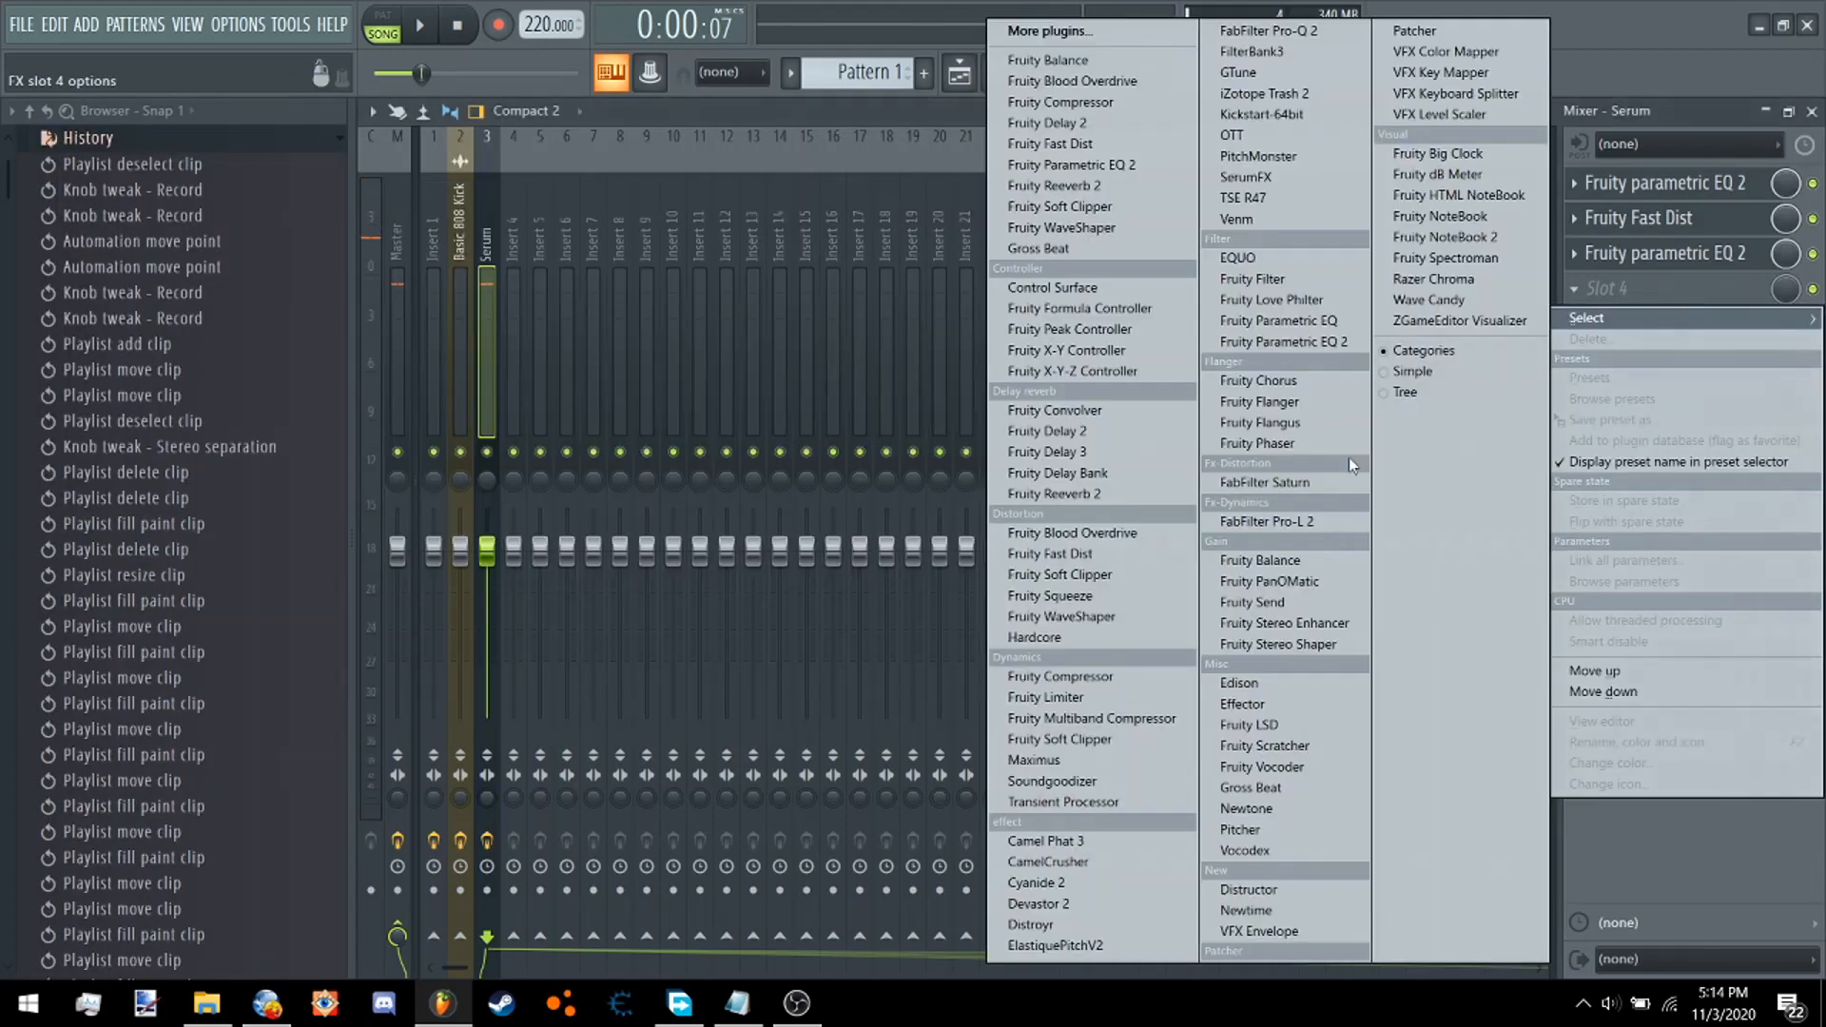
pyautogui.click(1121, 603)
pyautogui.moveTo(697, 541); pyautogui.dragTo(378, 110)
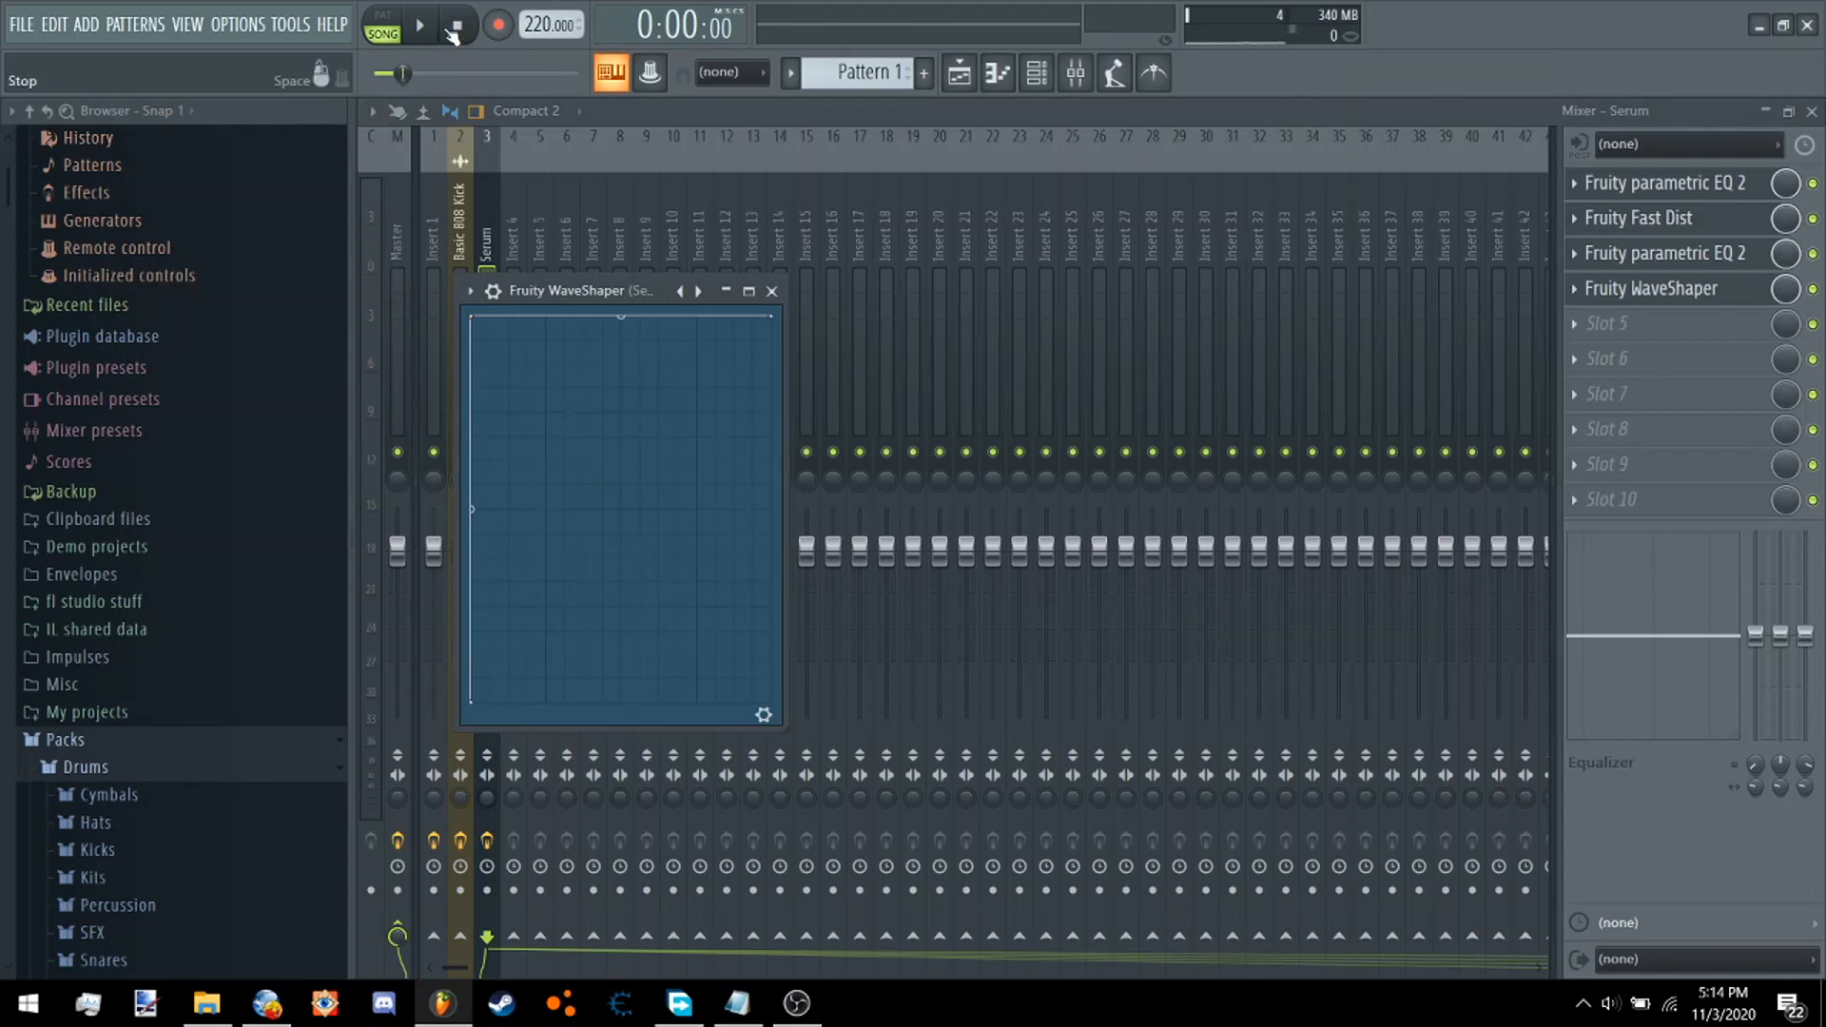
# Reset the boosted bands 2 and 3 in the second Parametric EQ 2 on the Serum track.
pyautogui.click(1680, 259)
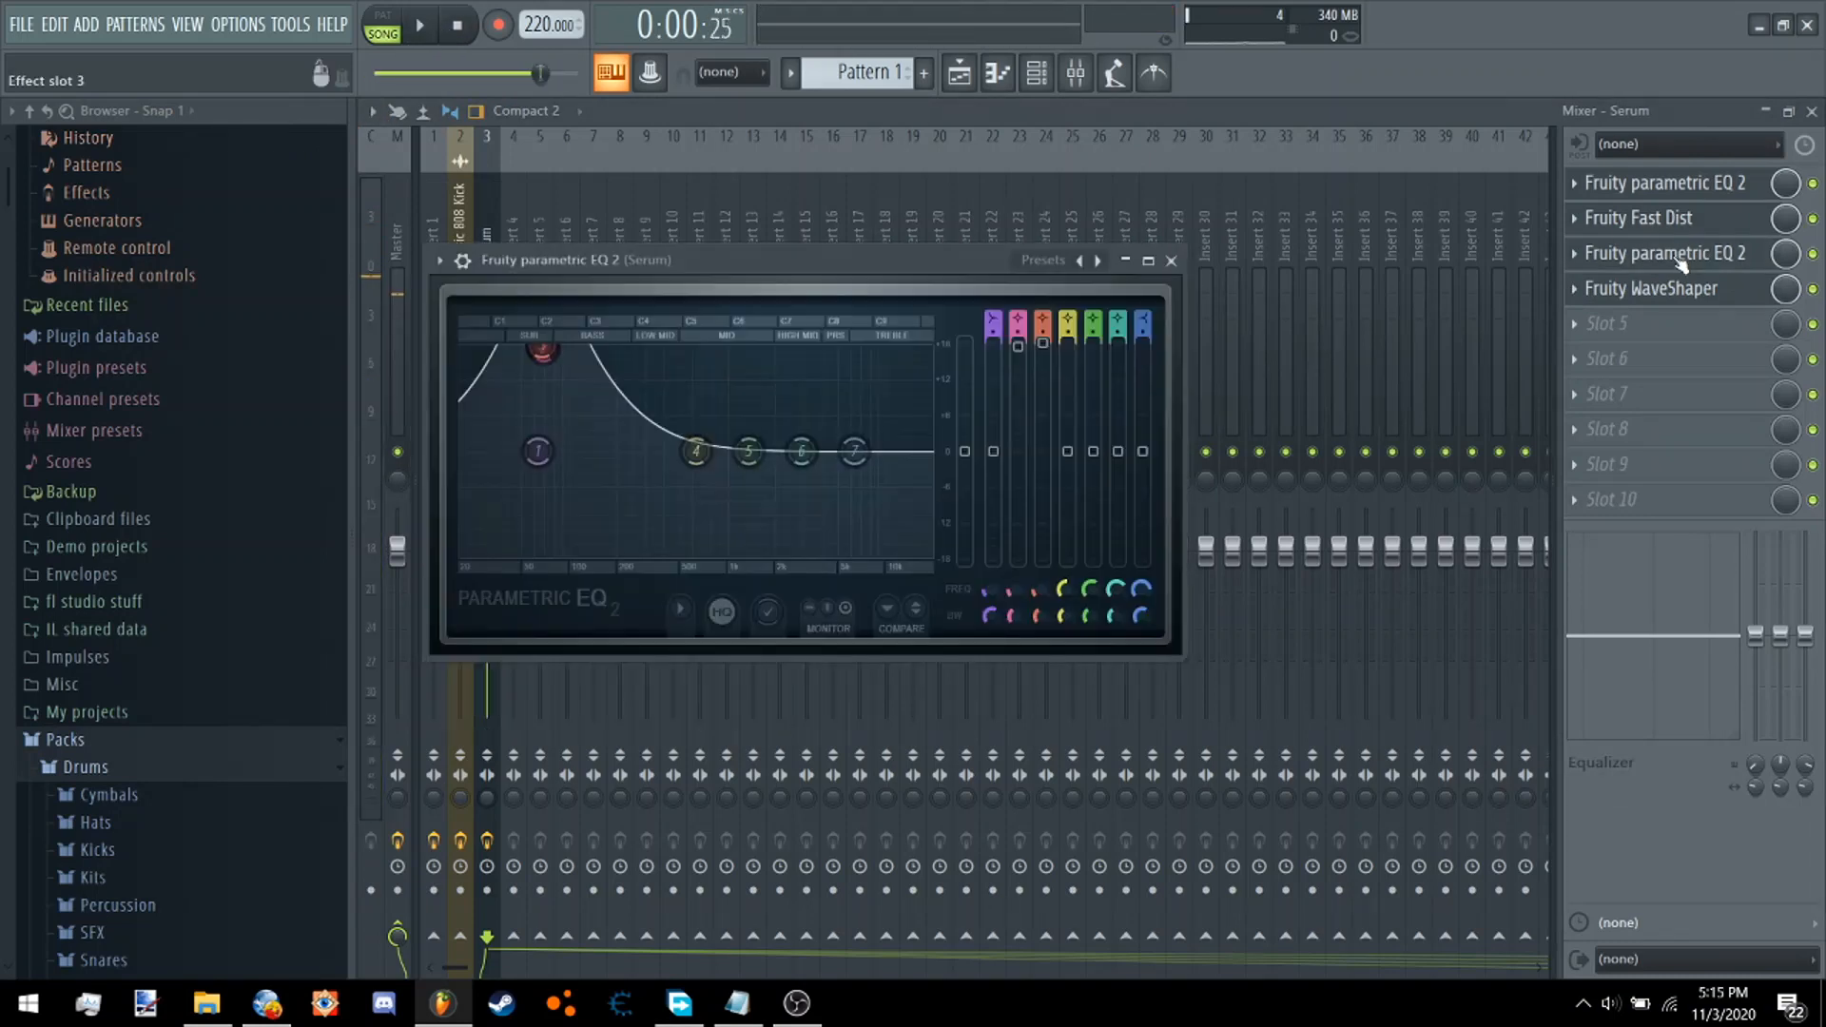
pyautogui.moveTo(547, 353); pyautogui.dragTo(559, 351)
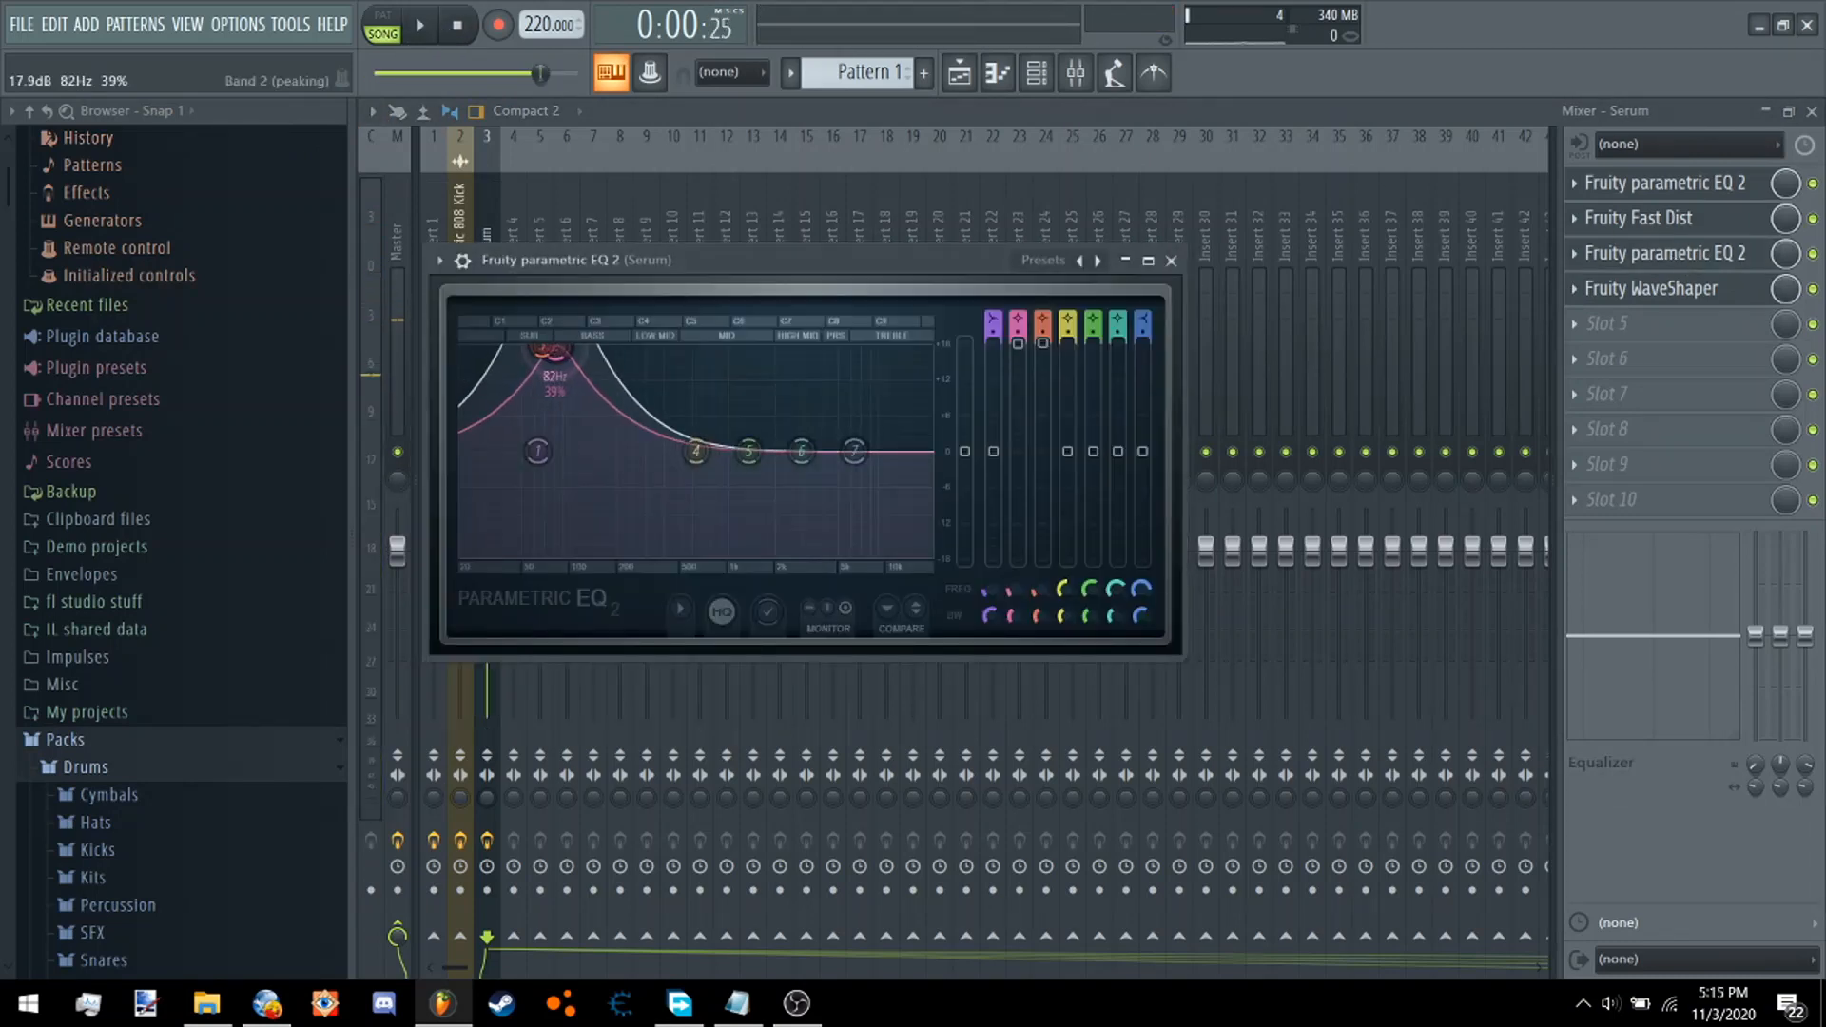
pyautogui.rightClick(545, 355)
pyautogui.click(562, 367)
pyautogui.rightClick(558, 358)
pyautogui.click(566, 375)
# Boost band 1 of the second EQ to 18 dB in the low mids and nudge the EQ's main level up during playback.
pyautogui.moveTo(539, 451); pyautogui.dragTo(625, 335)
pyautogui.press('space')
pyautogui.moveTo(1002, 463)
pyautogui.mouseDown()
pyautogui.moveTo(1002, 399)
pyautogui.moveTo(1002, 567)
pyautogui.moveTo(1002, 457)
pyautogui.mouseUp()
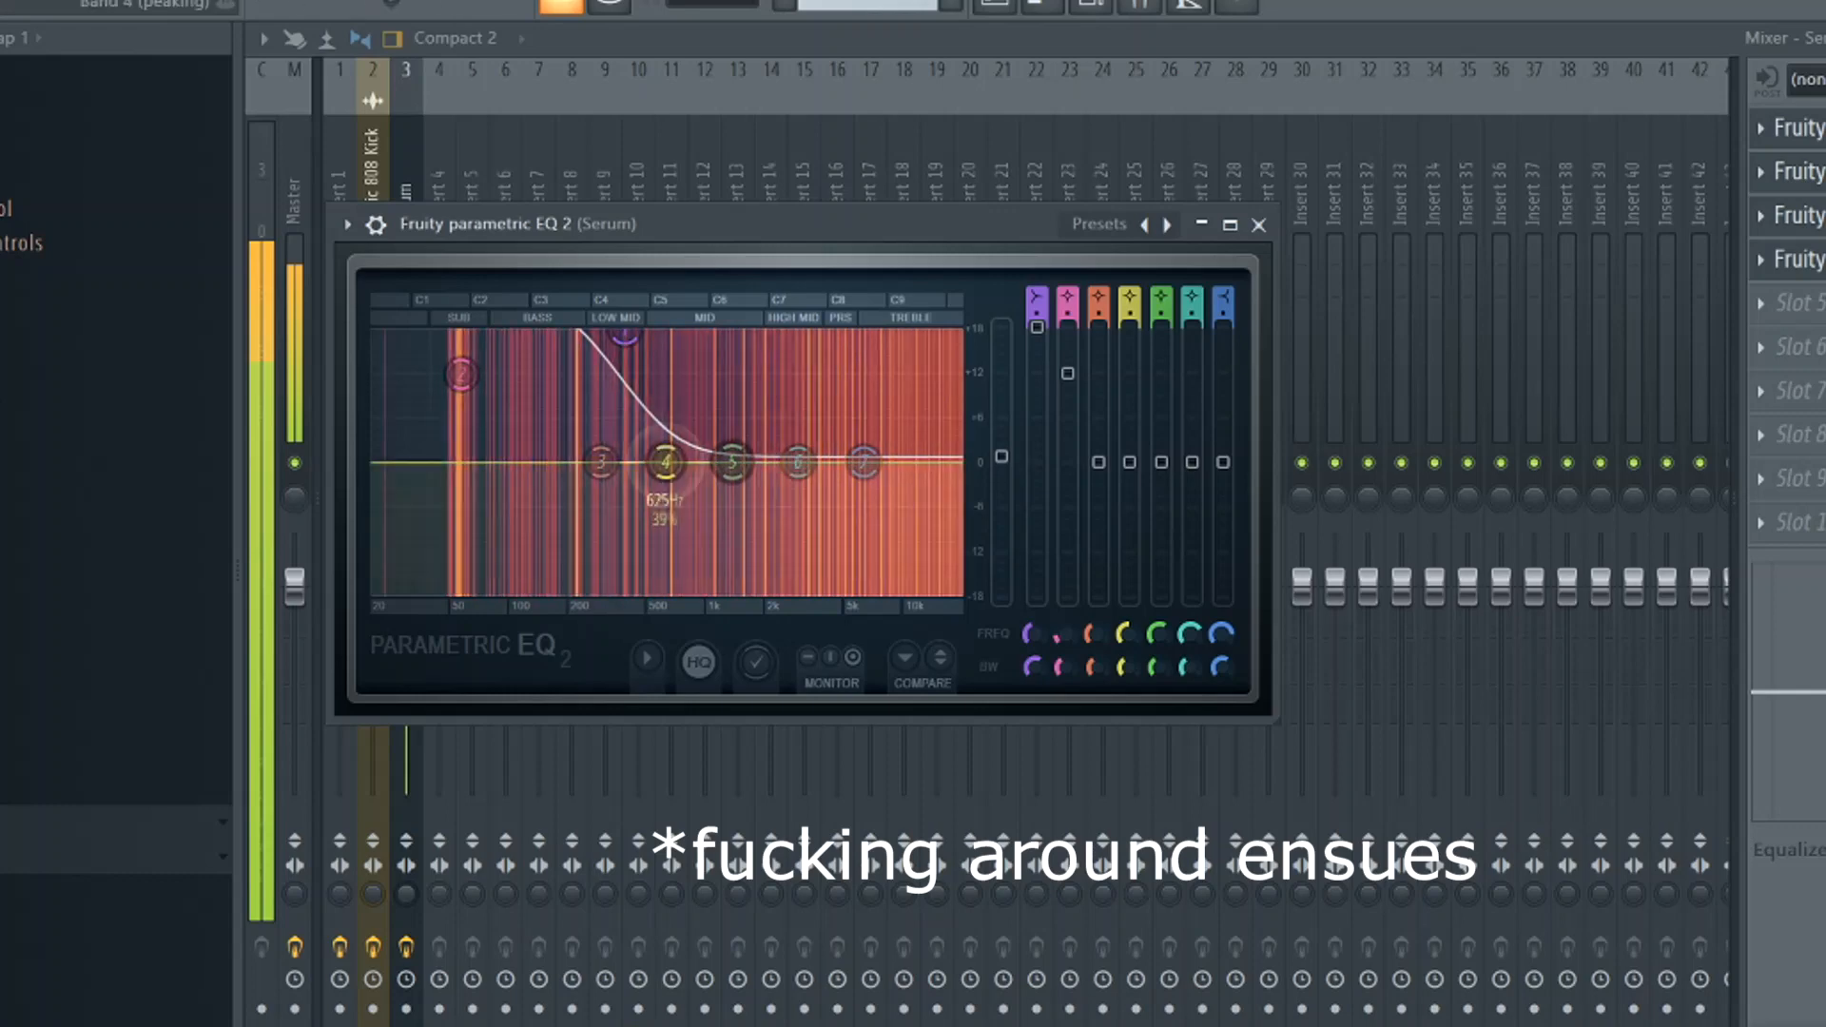
# Boost band 4 of the second EQ to 18 dB as a narrow peak around 660 Hz and reset boosted band 5.
pyautogui.moveTo(667, 462); pyautogui.dragTo(673, 335)
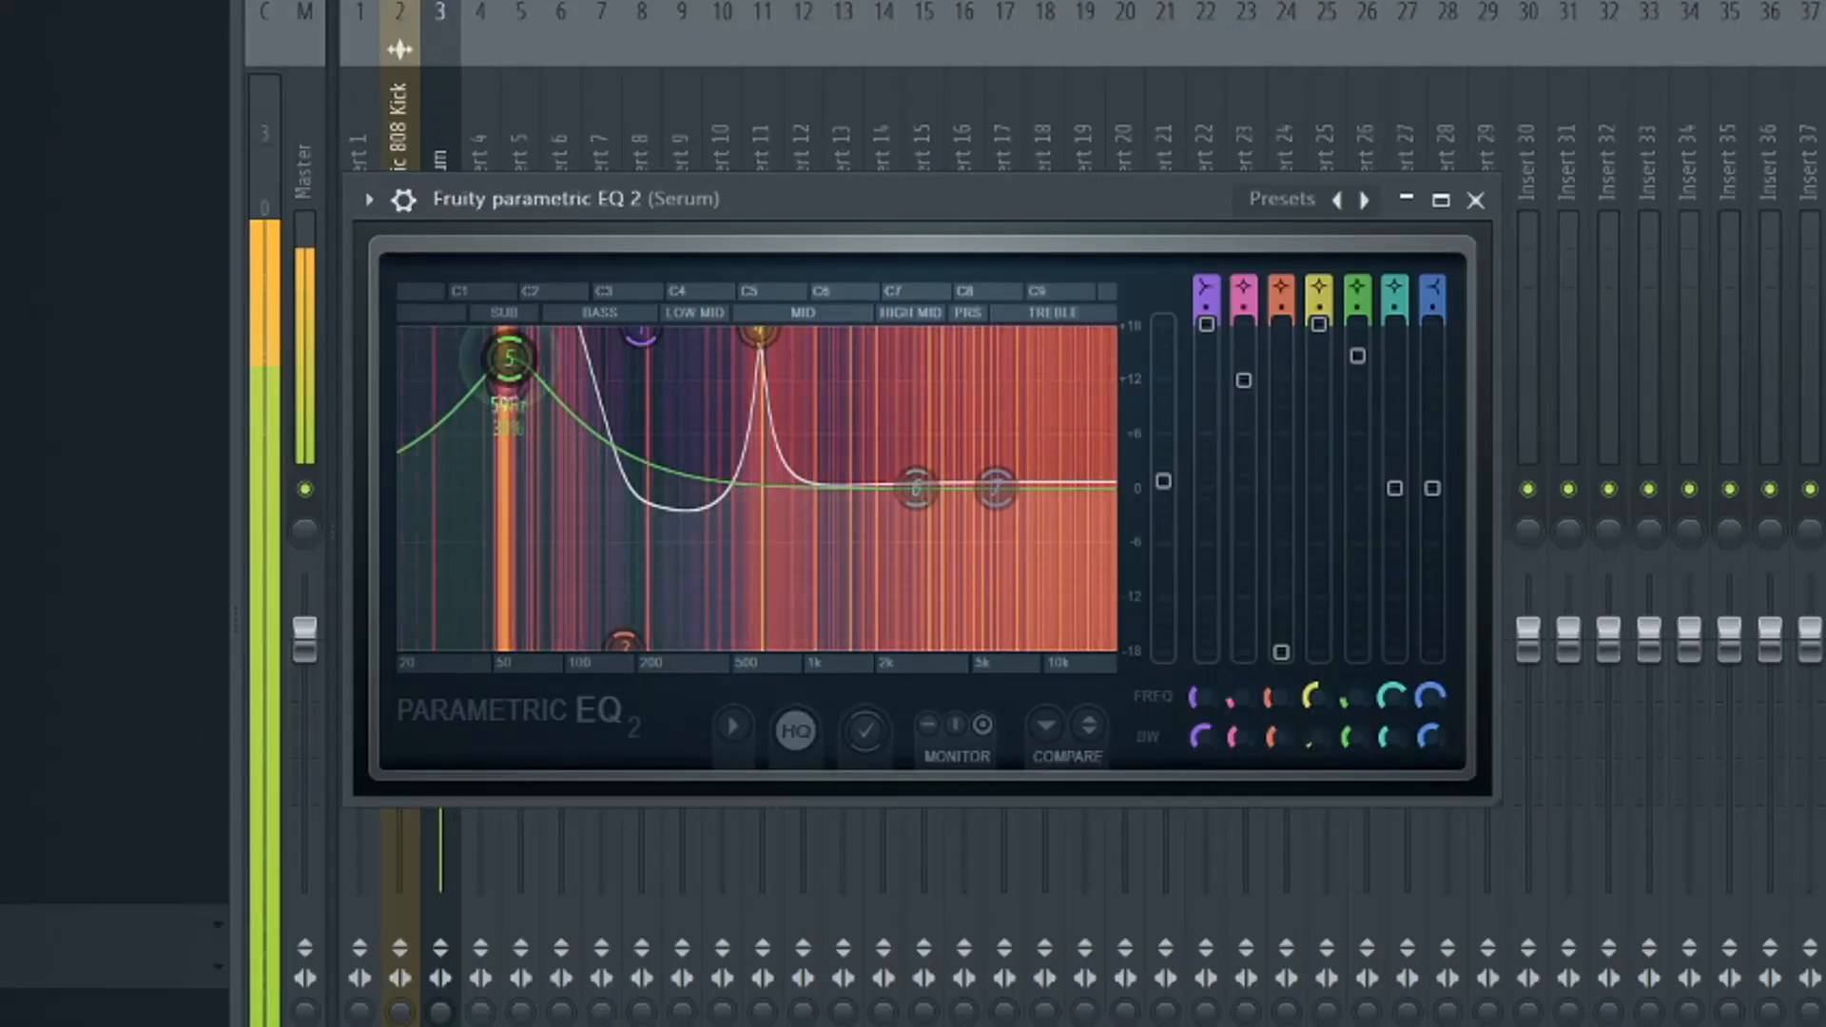
pyautogui.rightClick(462, 363)
pyautogui.click(514, 392)
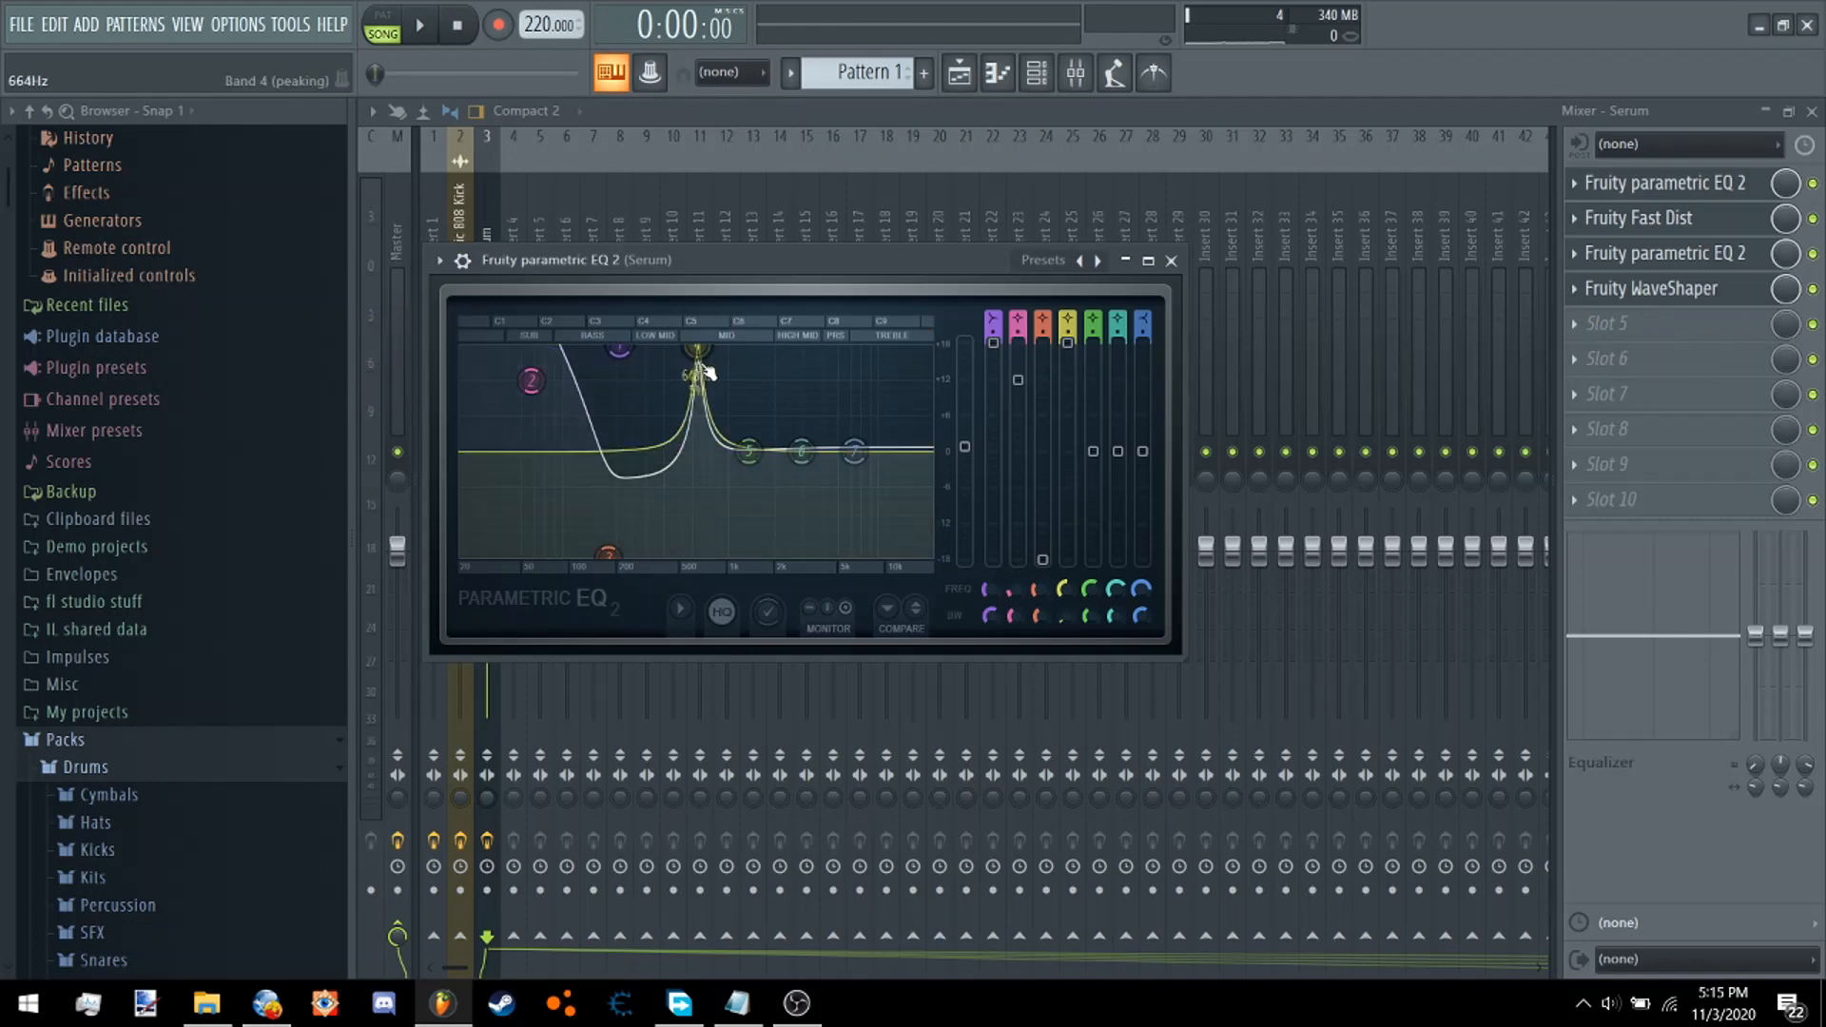
# Add Fruity Parametric EQ 2 in slot 5 of the Serum track, boost band 2 to 18 dB around 60 Hz, and audition it.
pyautogui.click(1634, 356)
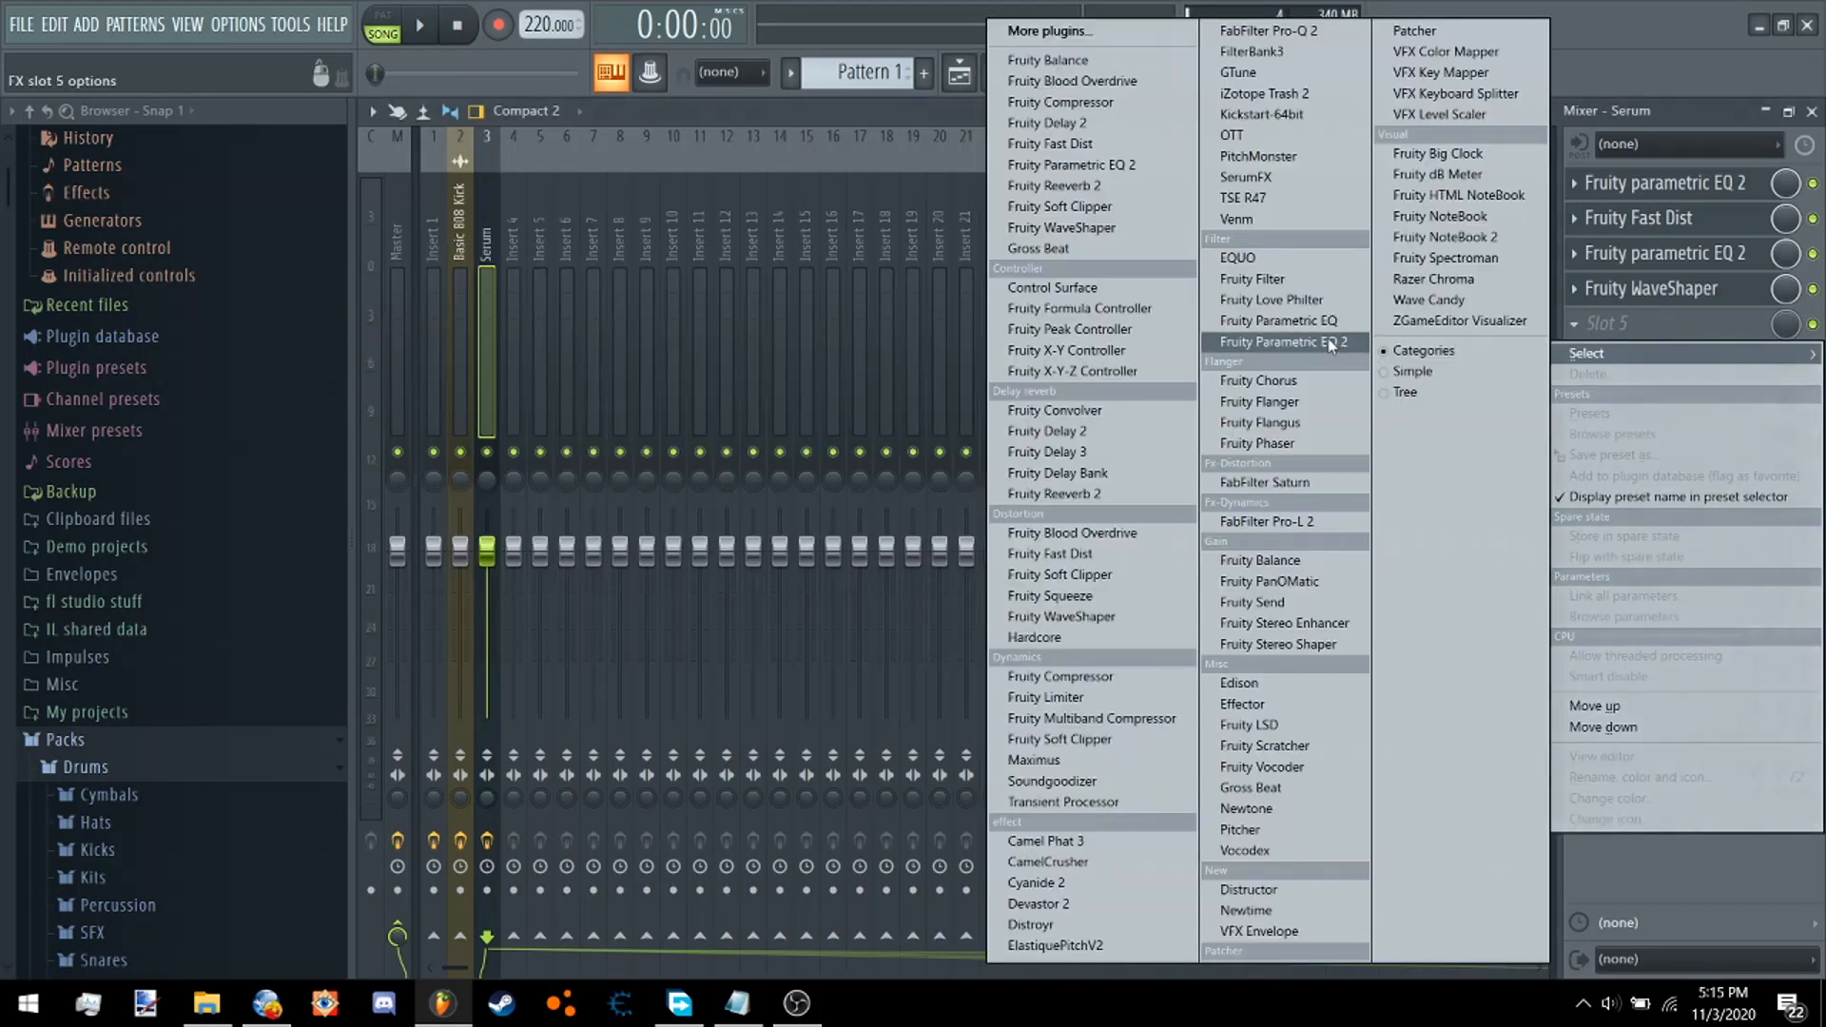
pyautogui.click(1285, 342)
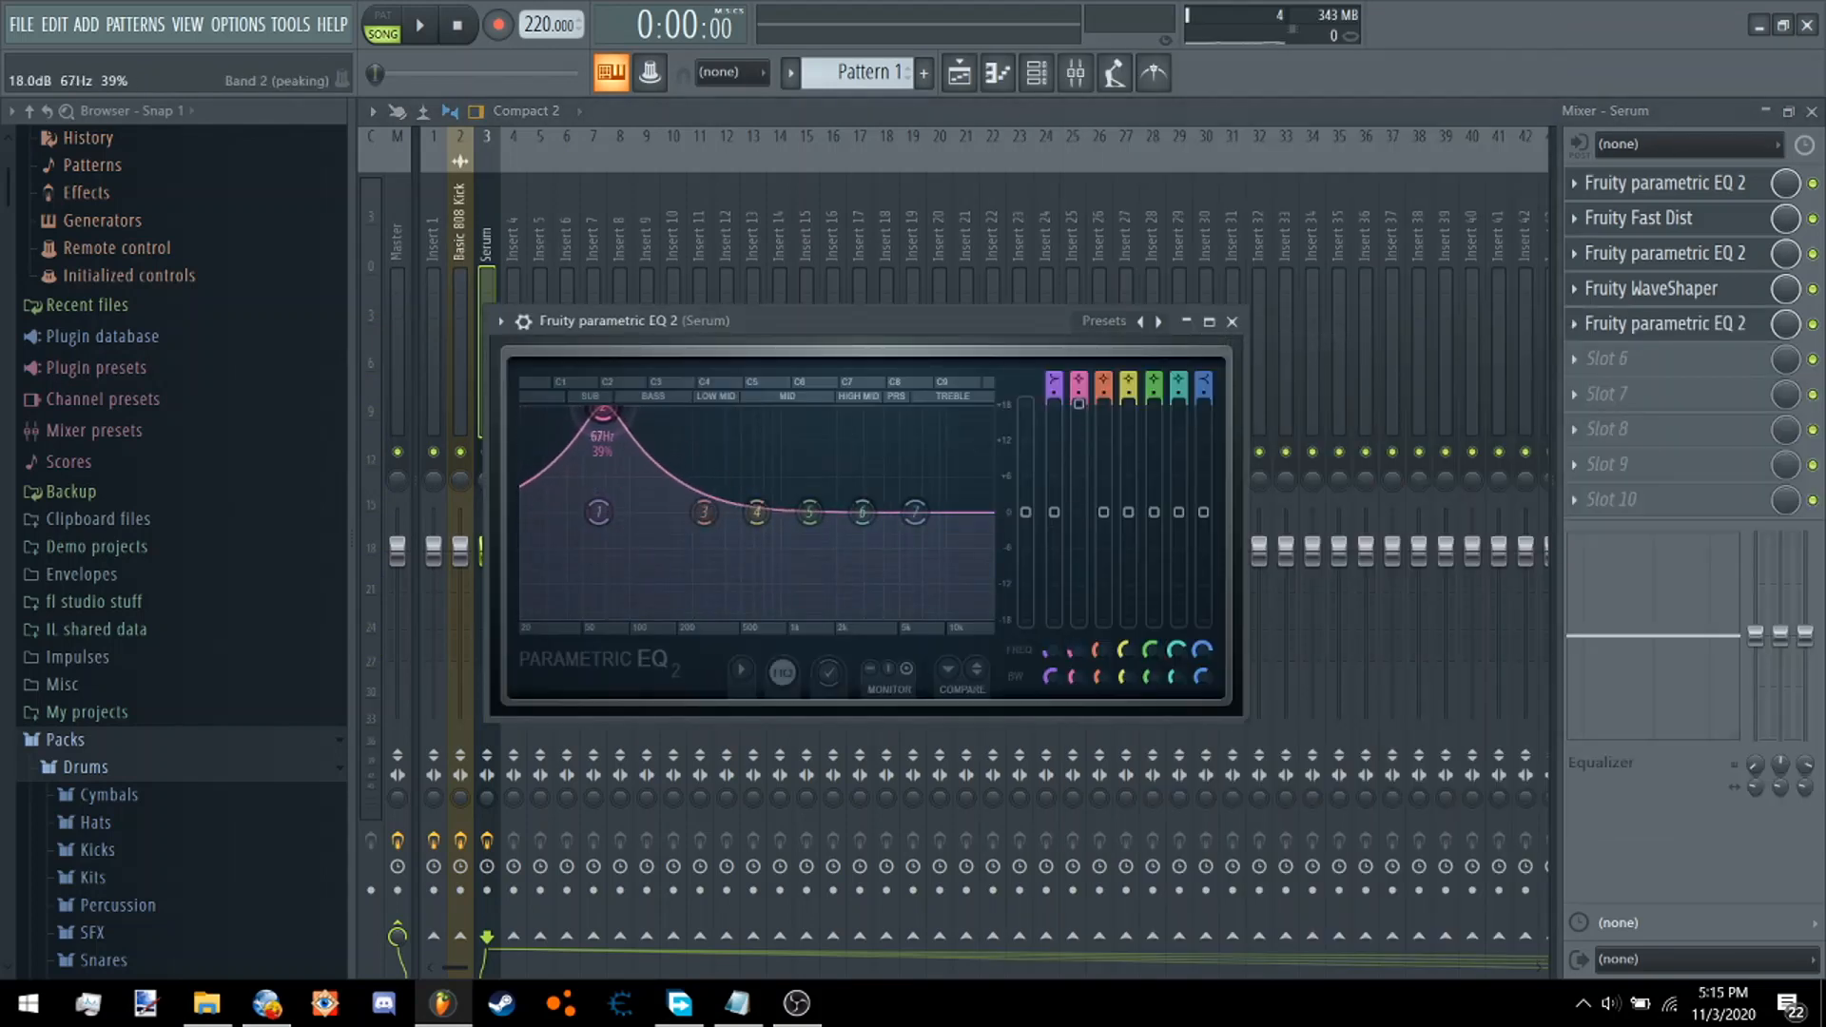
pyautogui.press('space')
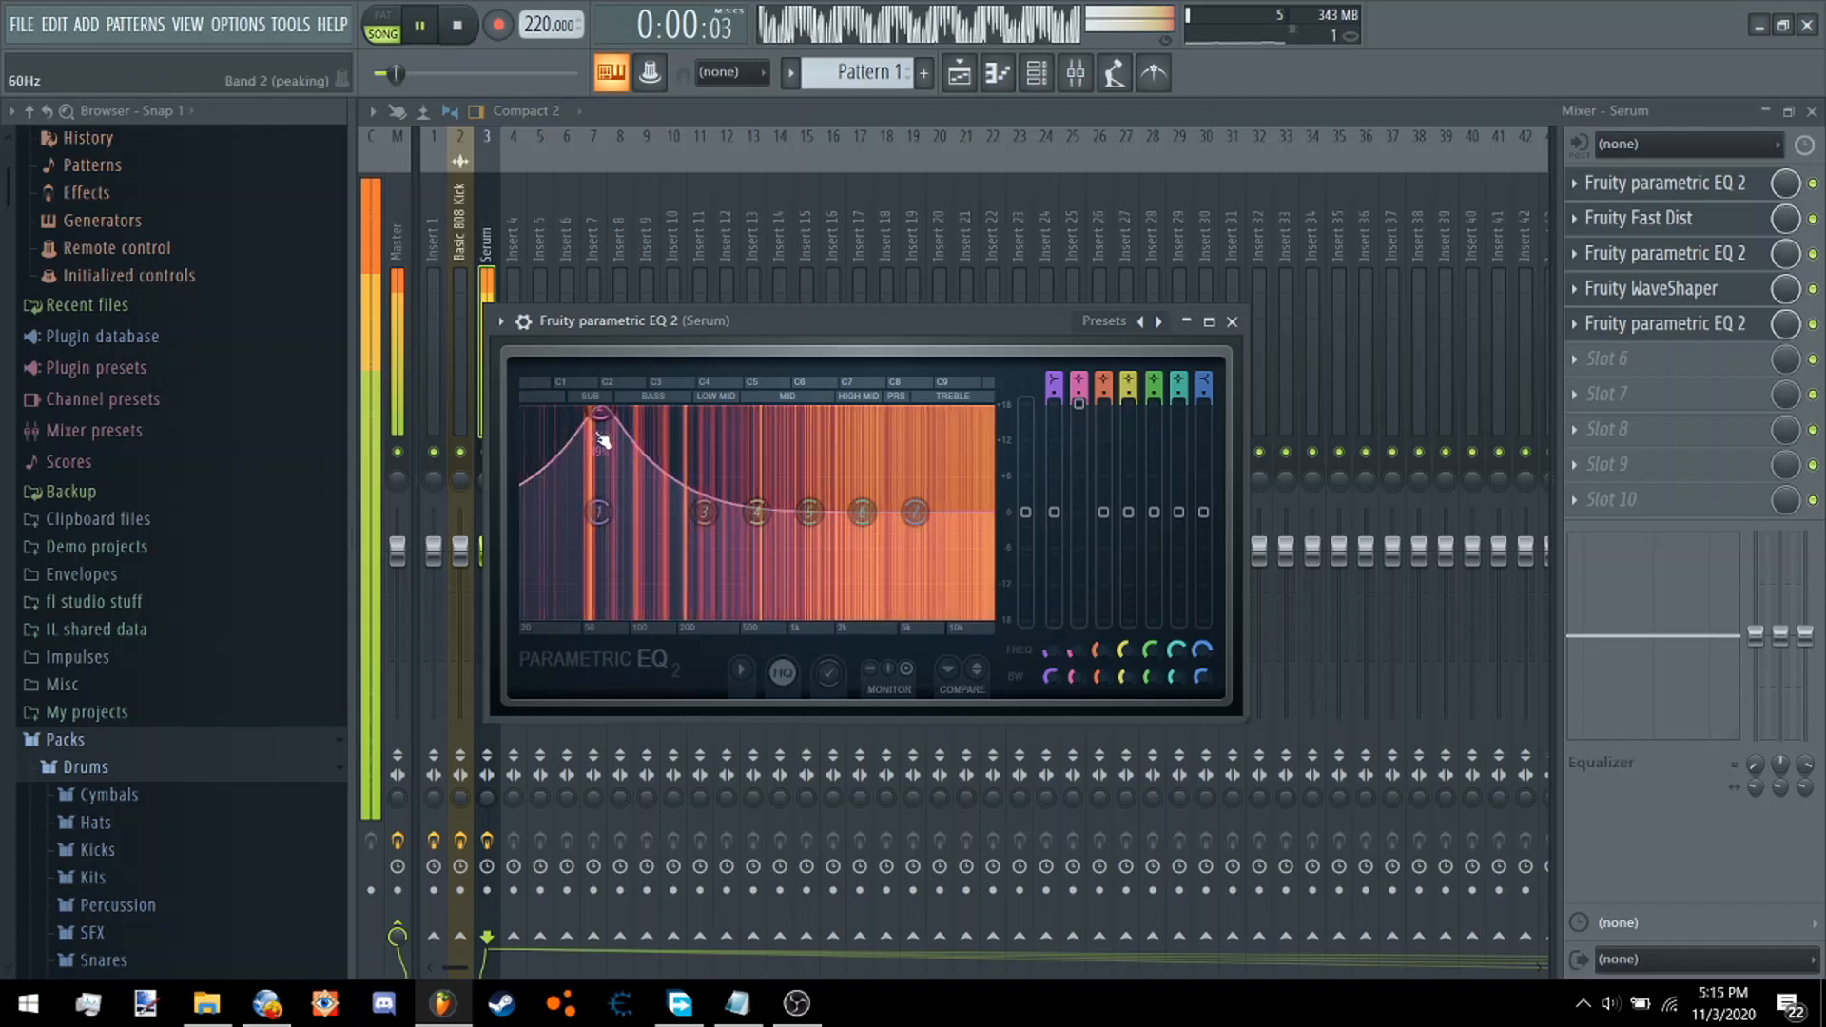
pyautogui.moveTo(599, 412); pyautogui.dragTo(592, 412)
pyautogui.press('space')
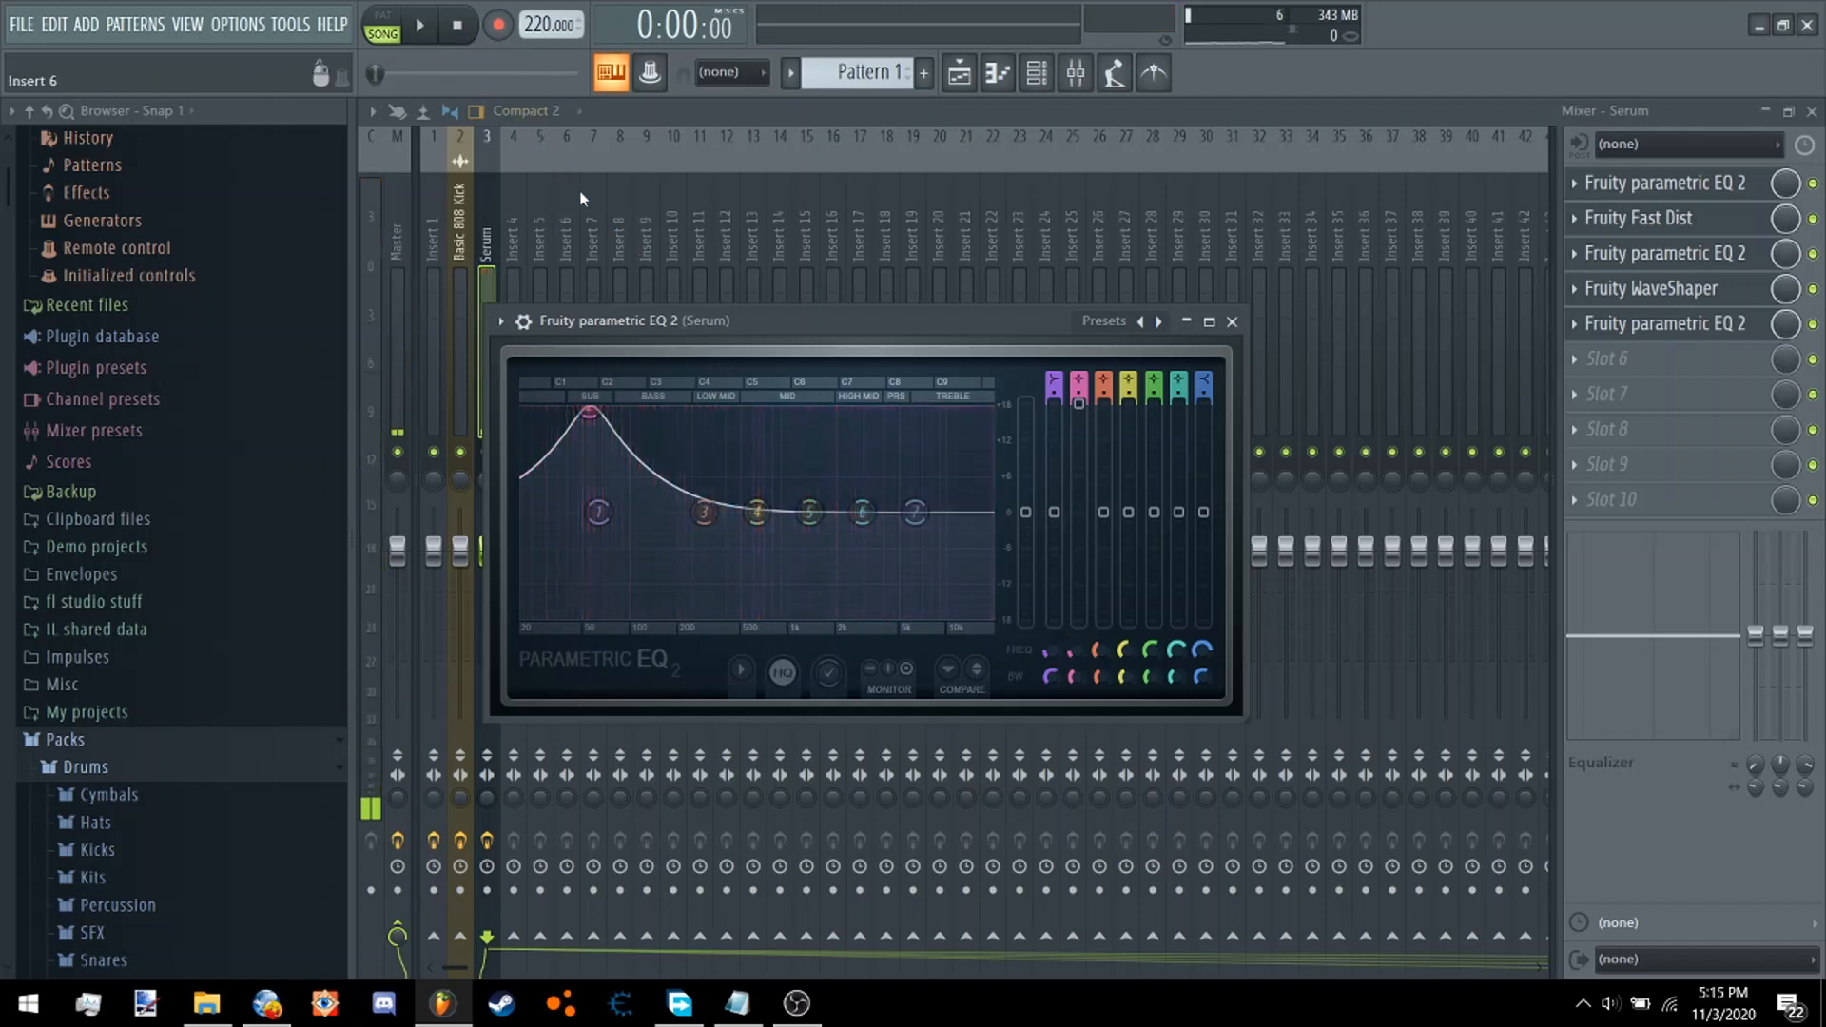
# Add Fruity Soft Clipper in slot 9 of the Serum track and audition the loop.
pyautogui.click(1636, 475)
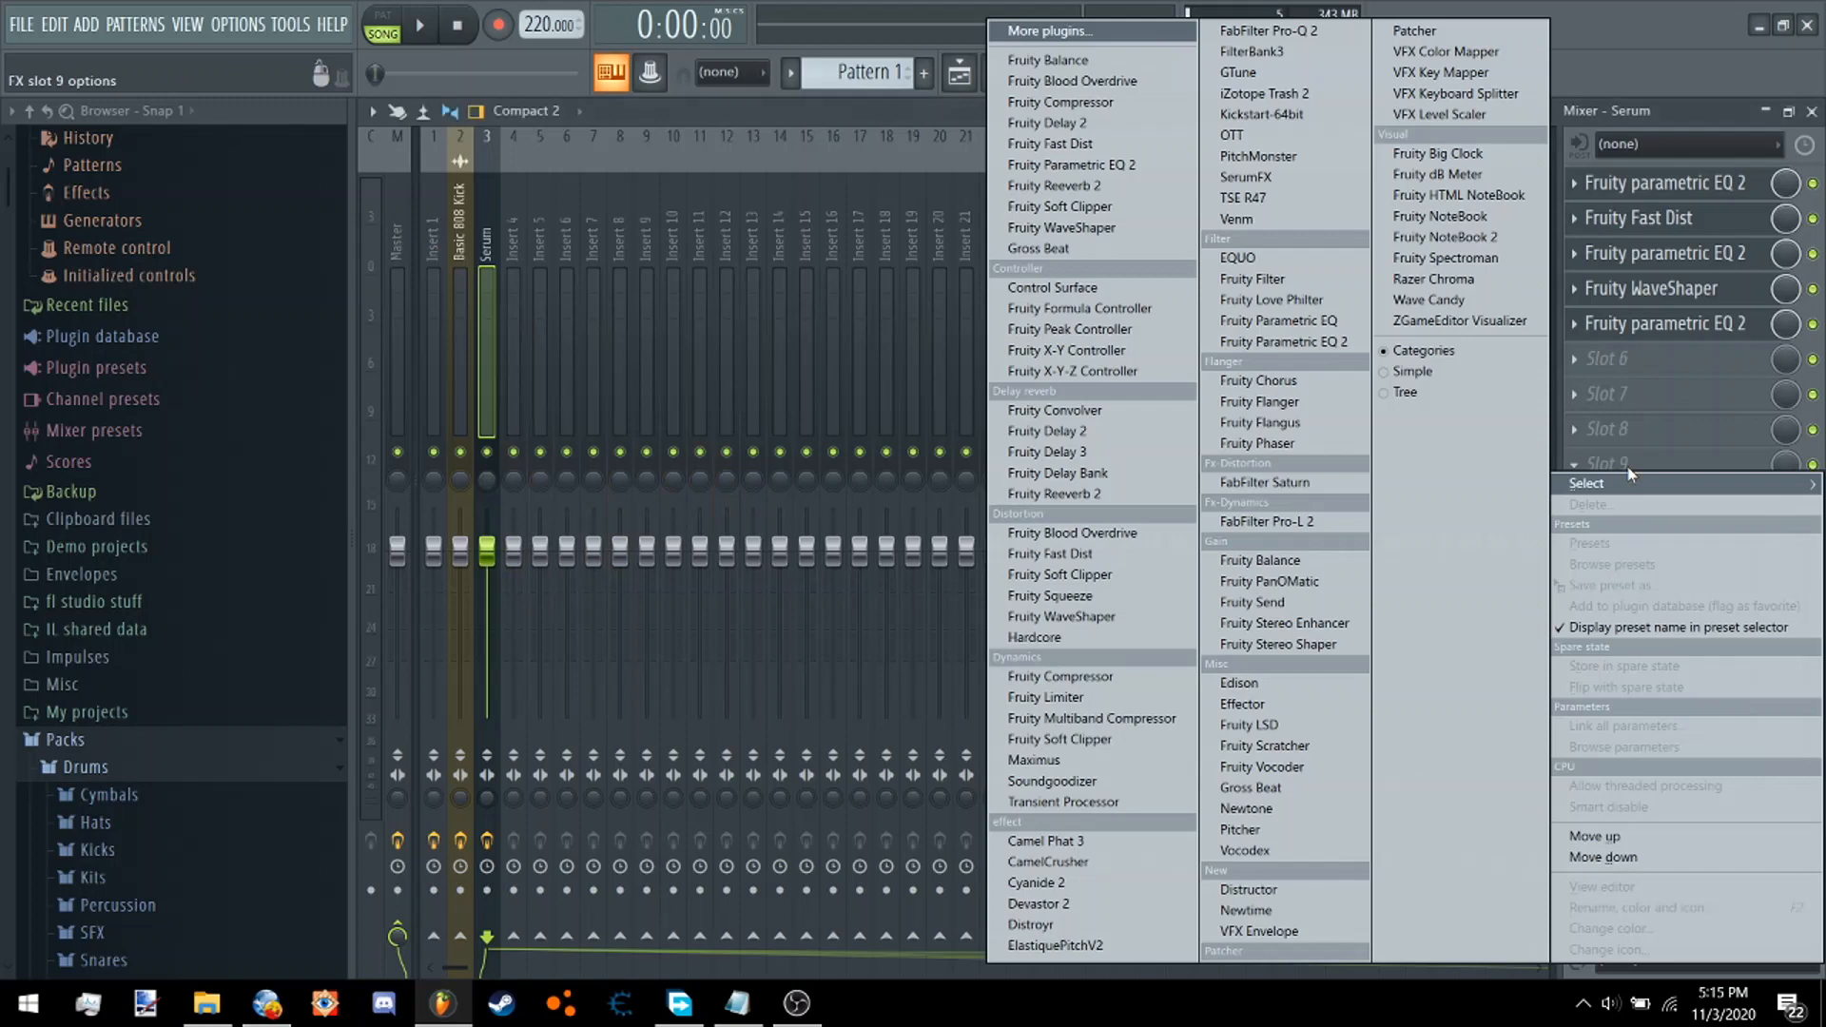
pyautogui.click(1047, 574)
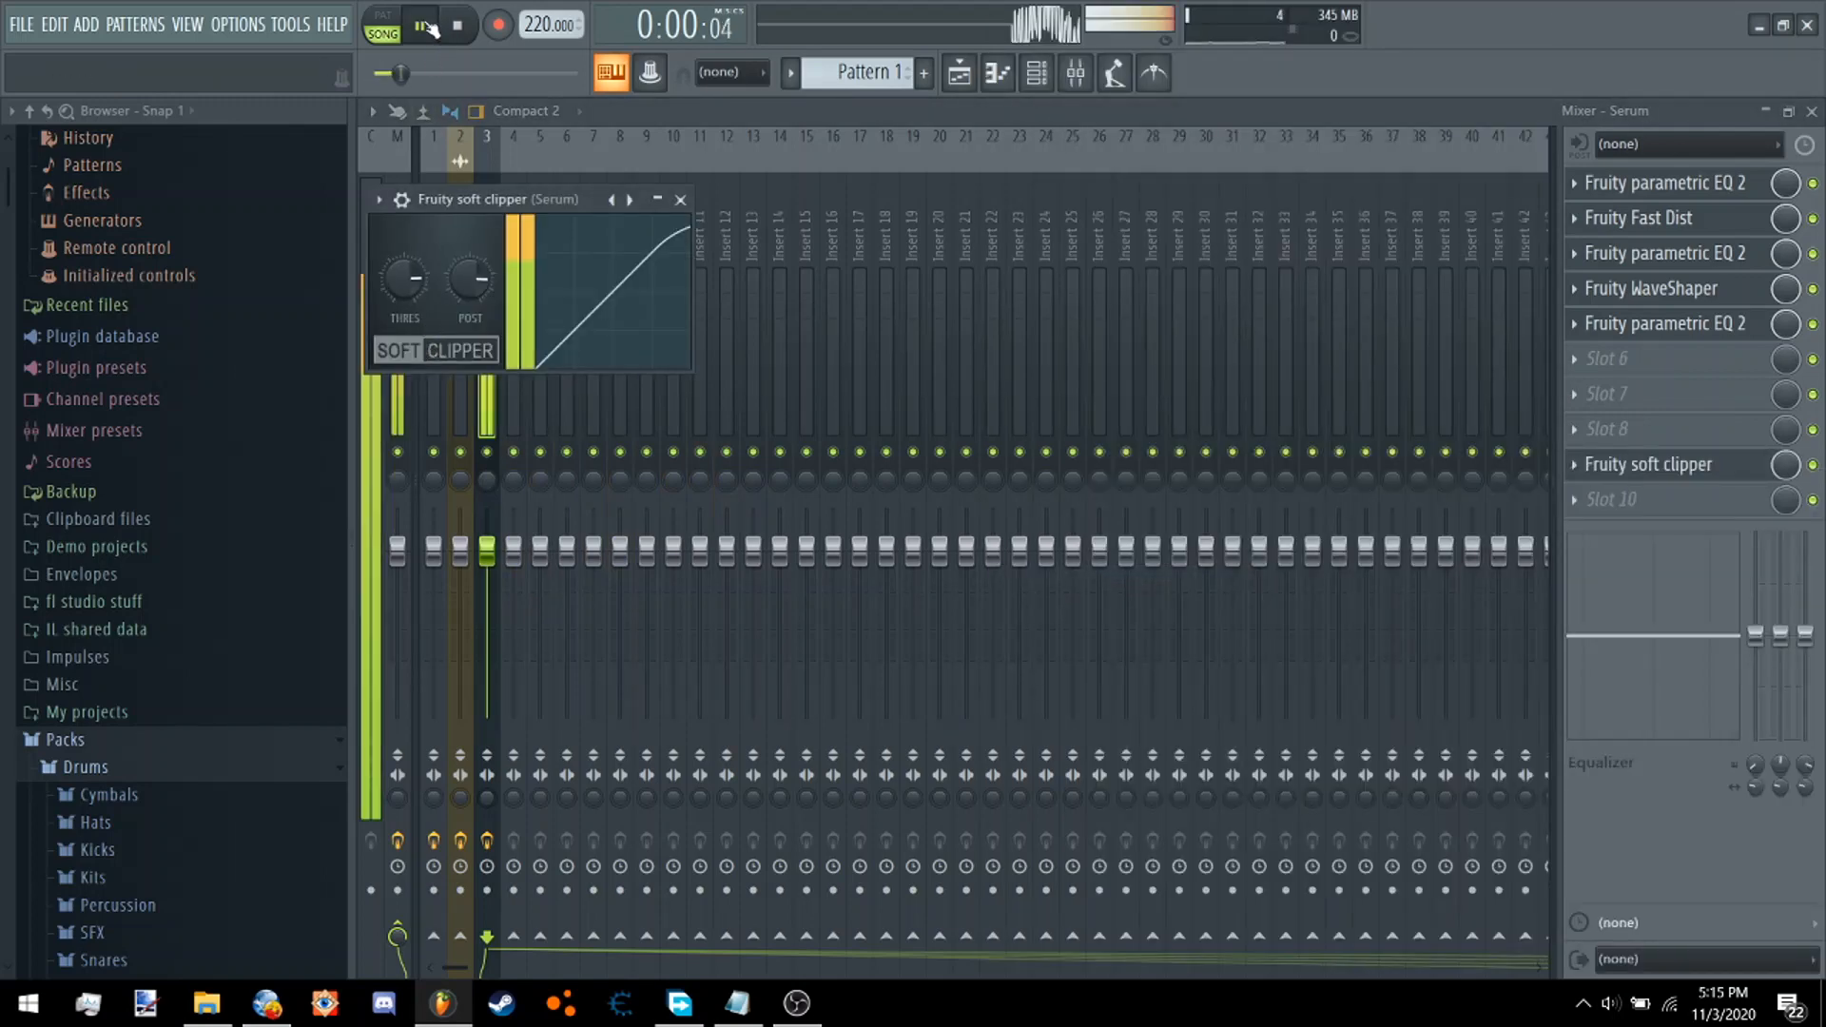
pyautogui.press('space')
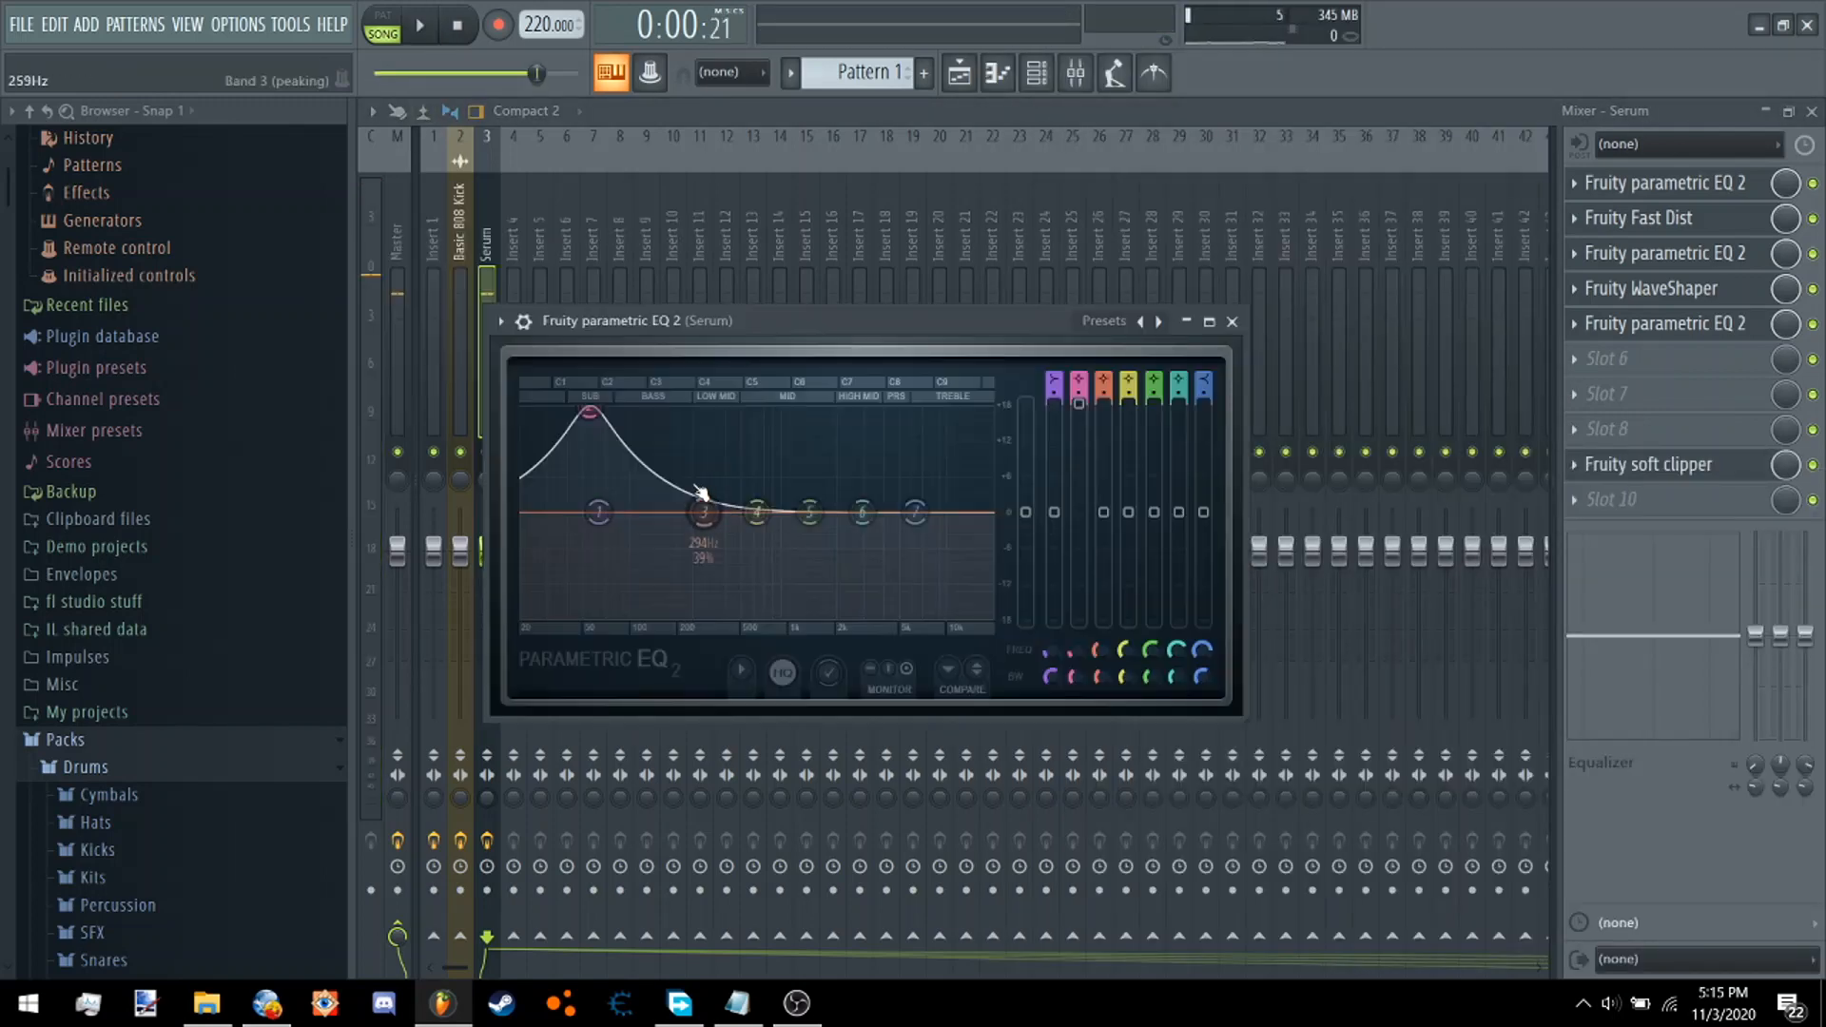
# Cut band 3 of the slot 5 EQ to its minimum at band 2's frequency and create an automation clip for its level.
pyautogui.moveTo(702, 494); pyautogui.dragTo(589, 617)
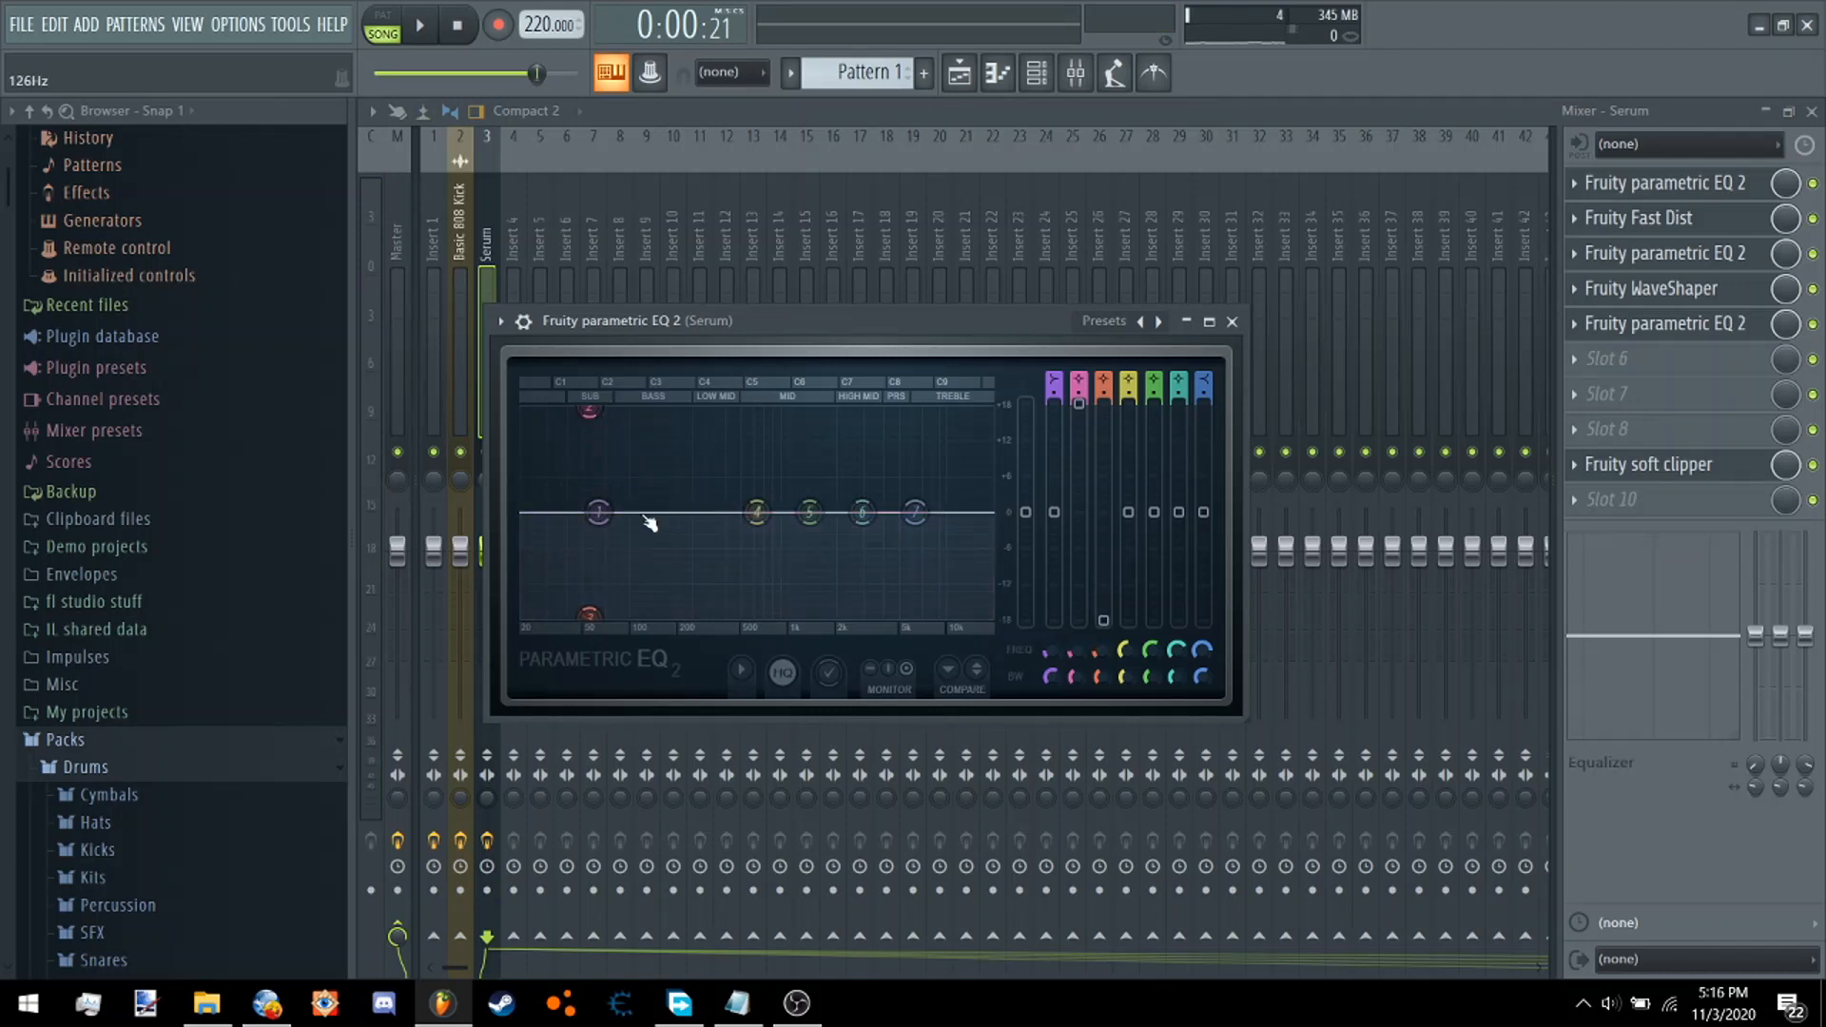
pyautogui.rightClick(1107, 622)
pyautogui.click(1191, 762)
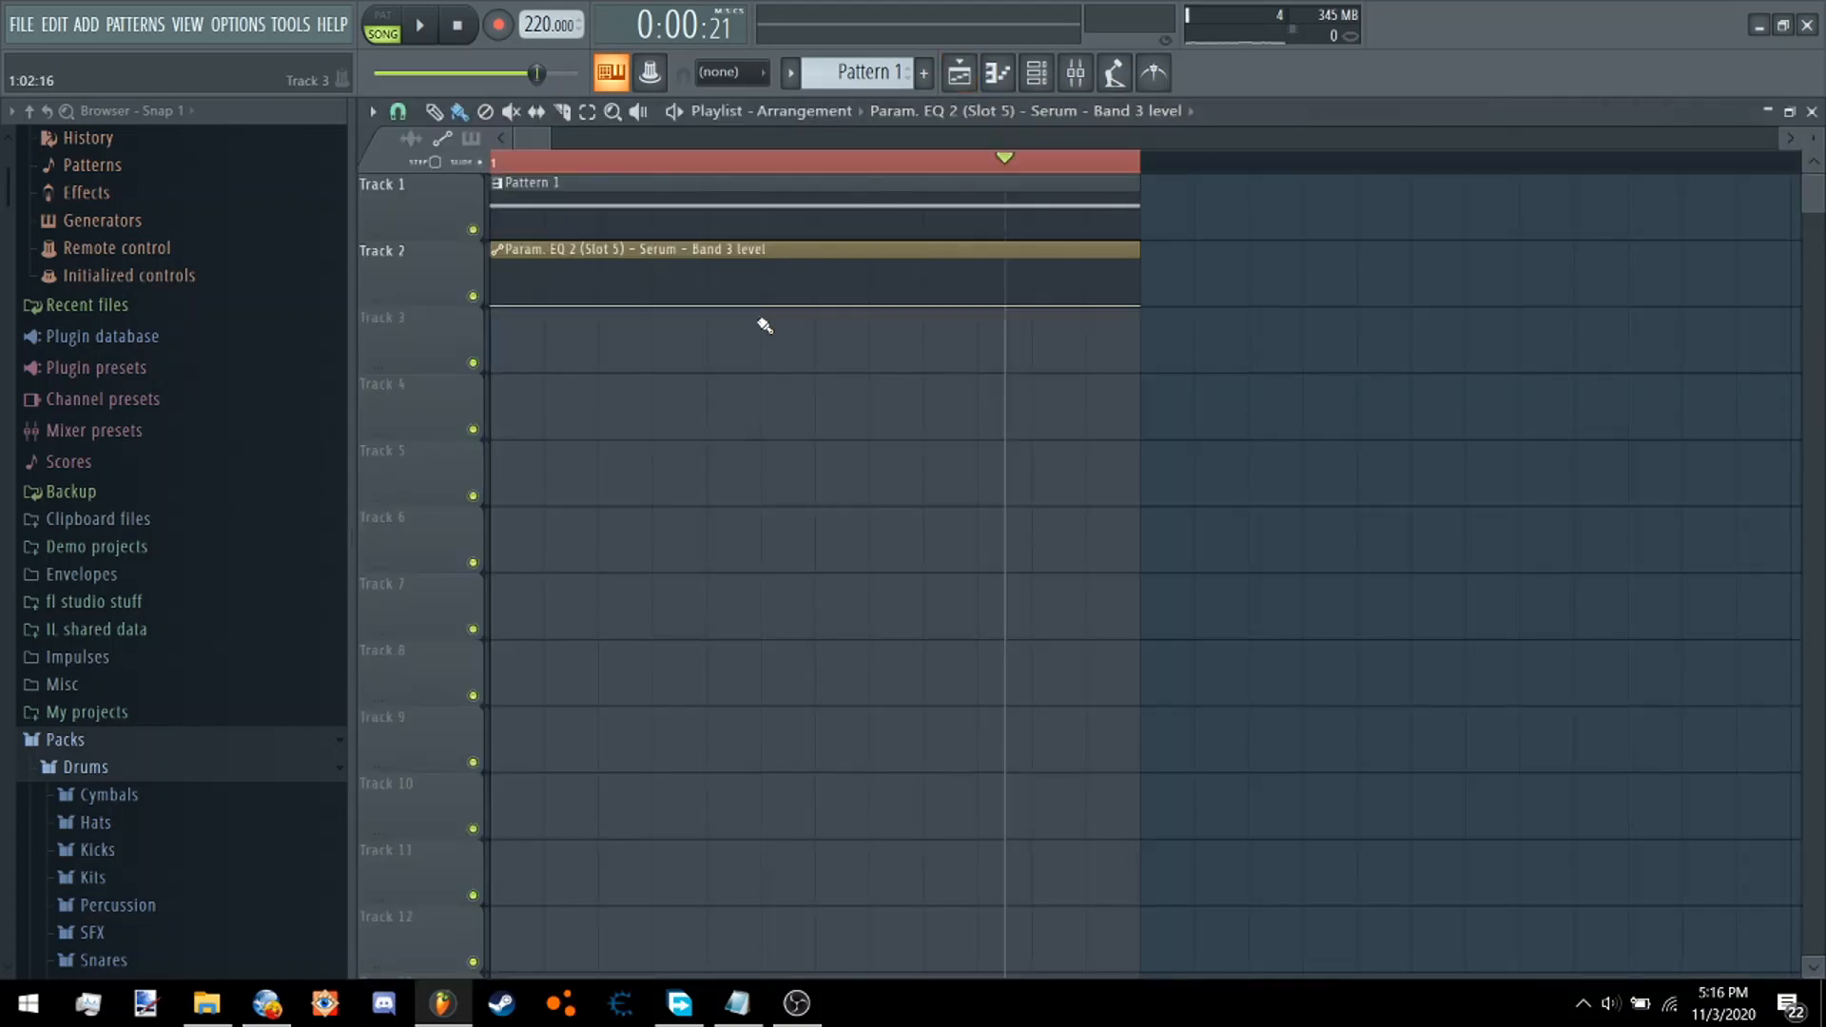
# Add a 69% point at 1:02:00 in the band 3 level automation, lead into it with a single curve, and raise the end point.
pyautogui.moveTo(649, 283); pyautogui.dragTo(654, 276)
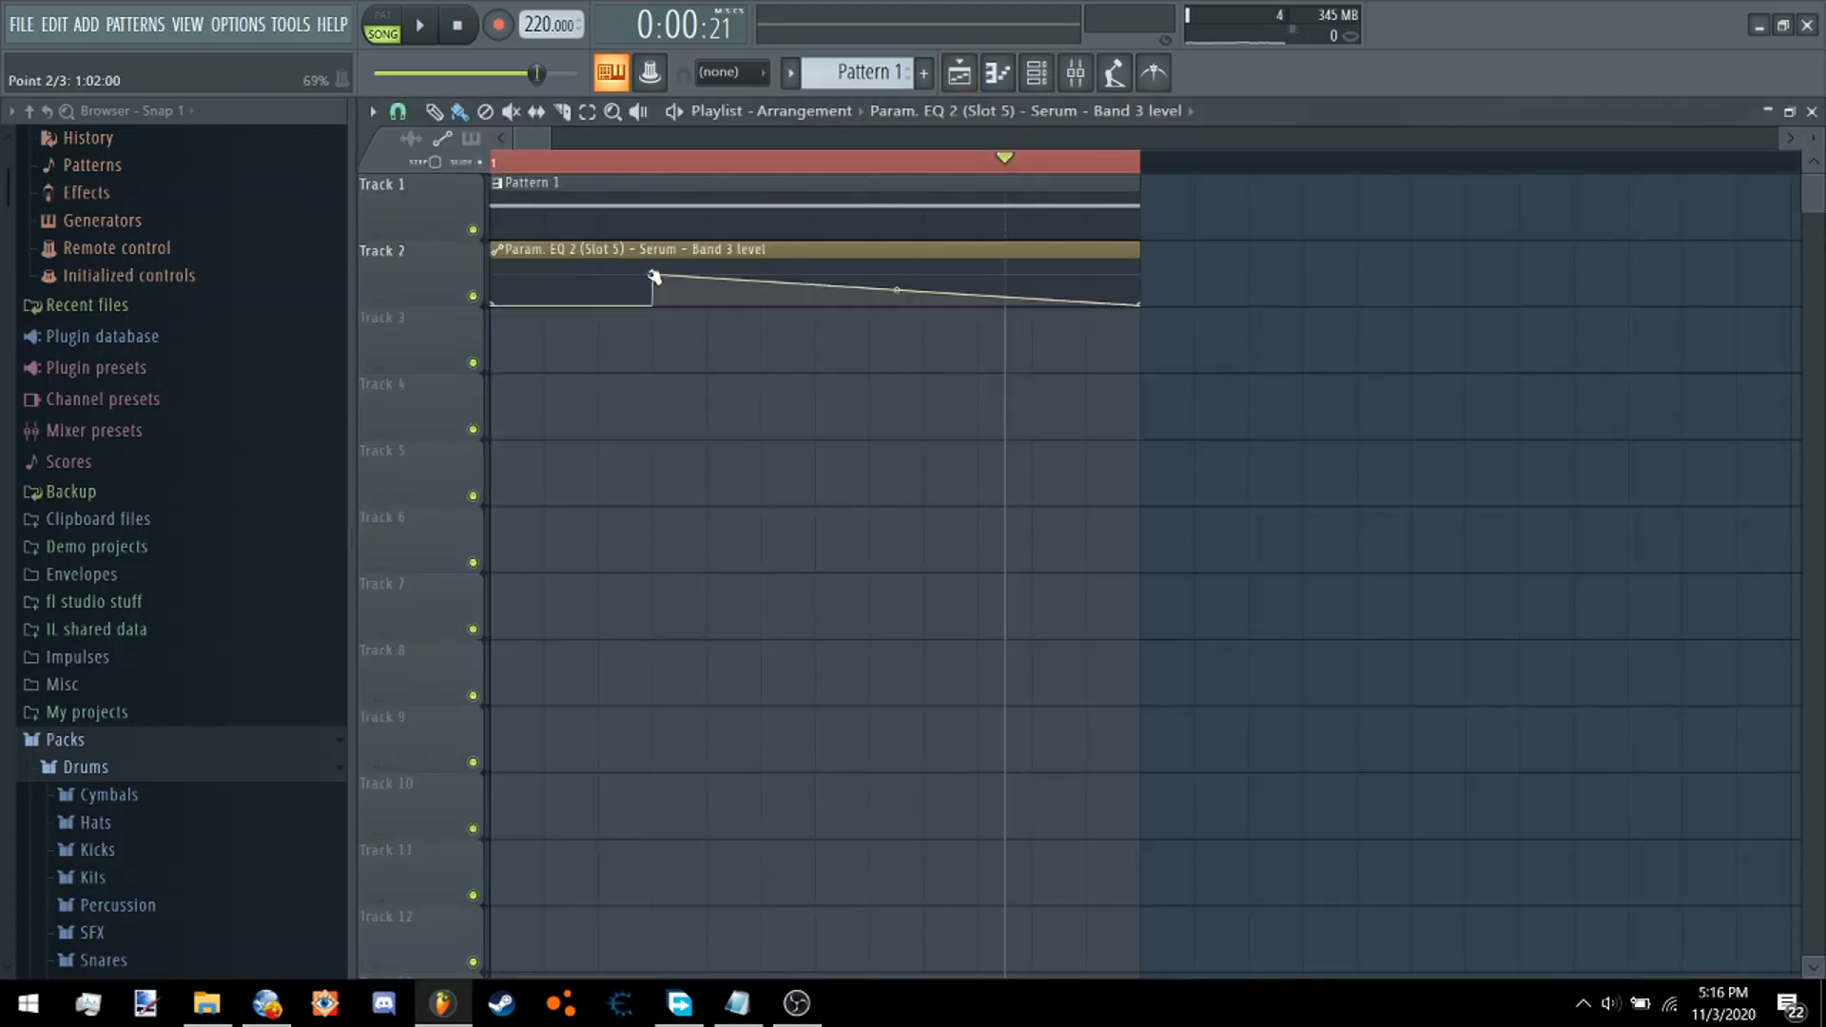
pyautogui.rightClick(654, 276)
pyautogui.click(712, 388)
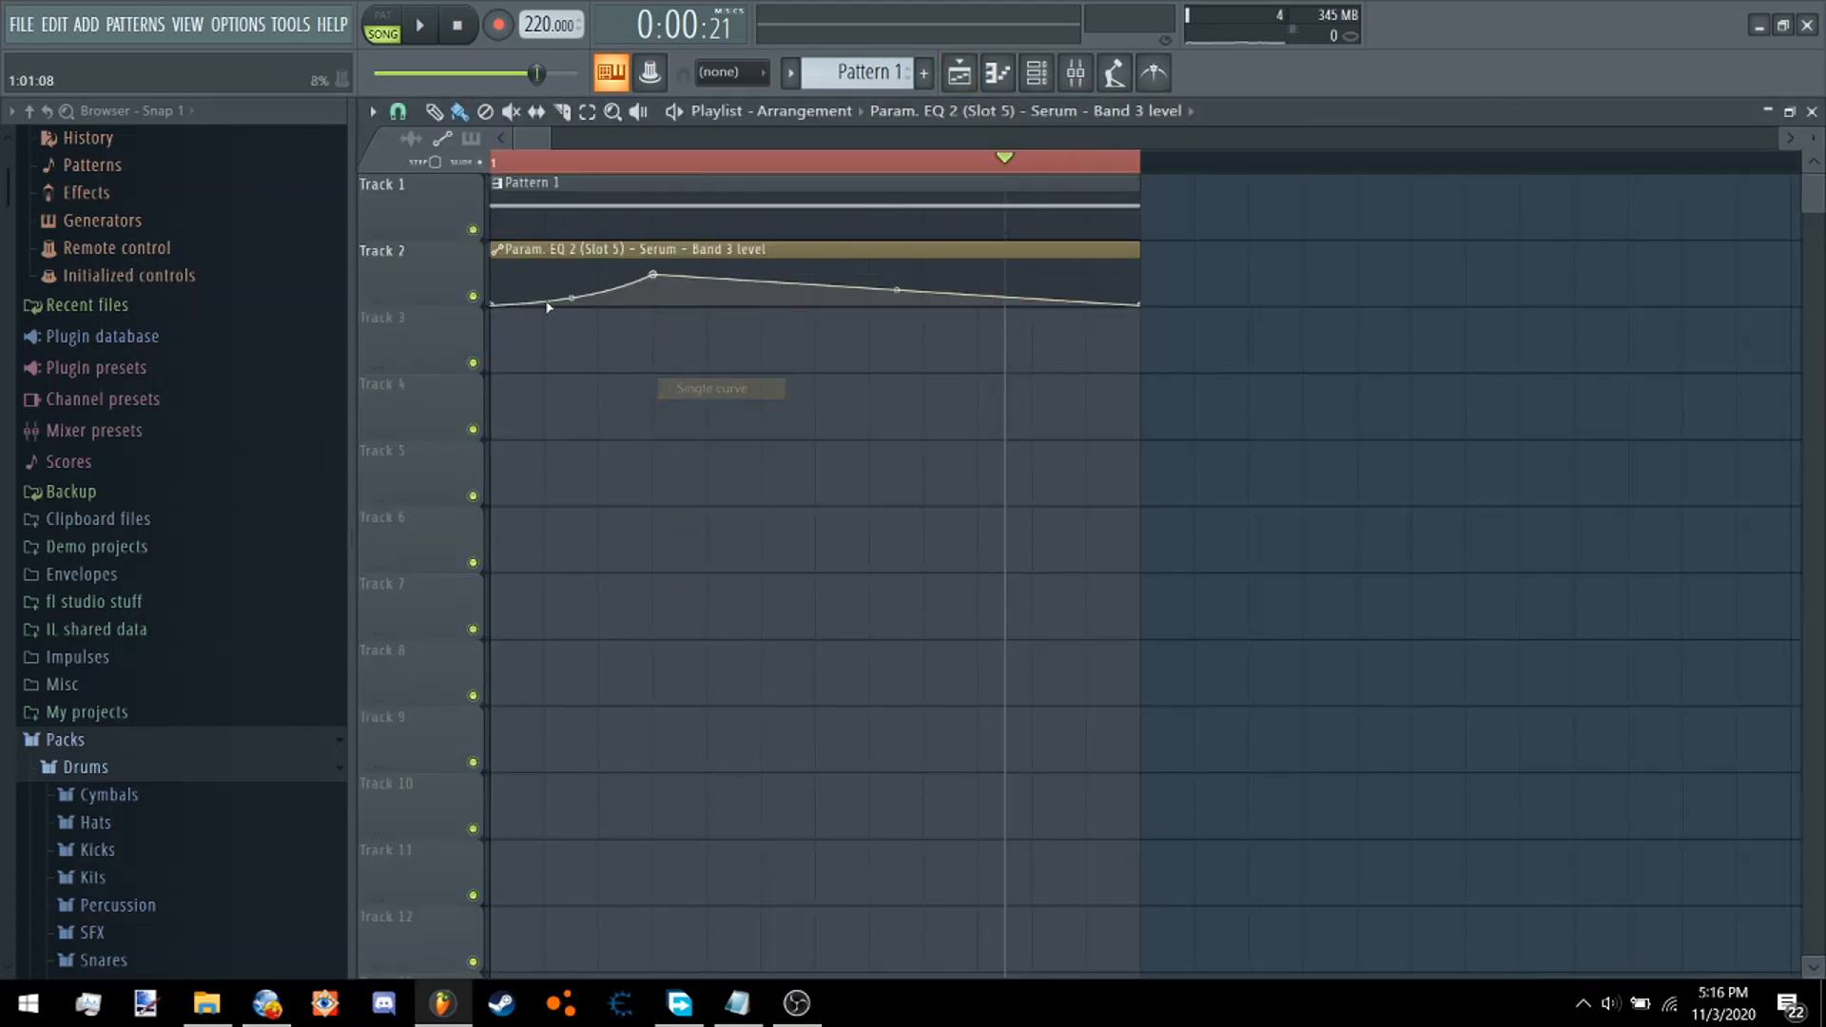
pyautogui.moveTo(1146, 307); pyautogui.dragTo(1146, 283)
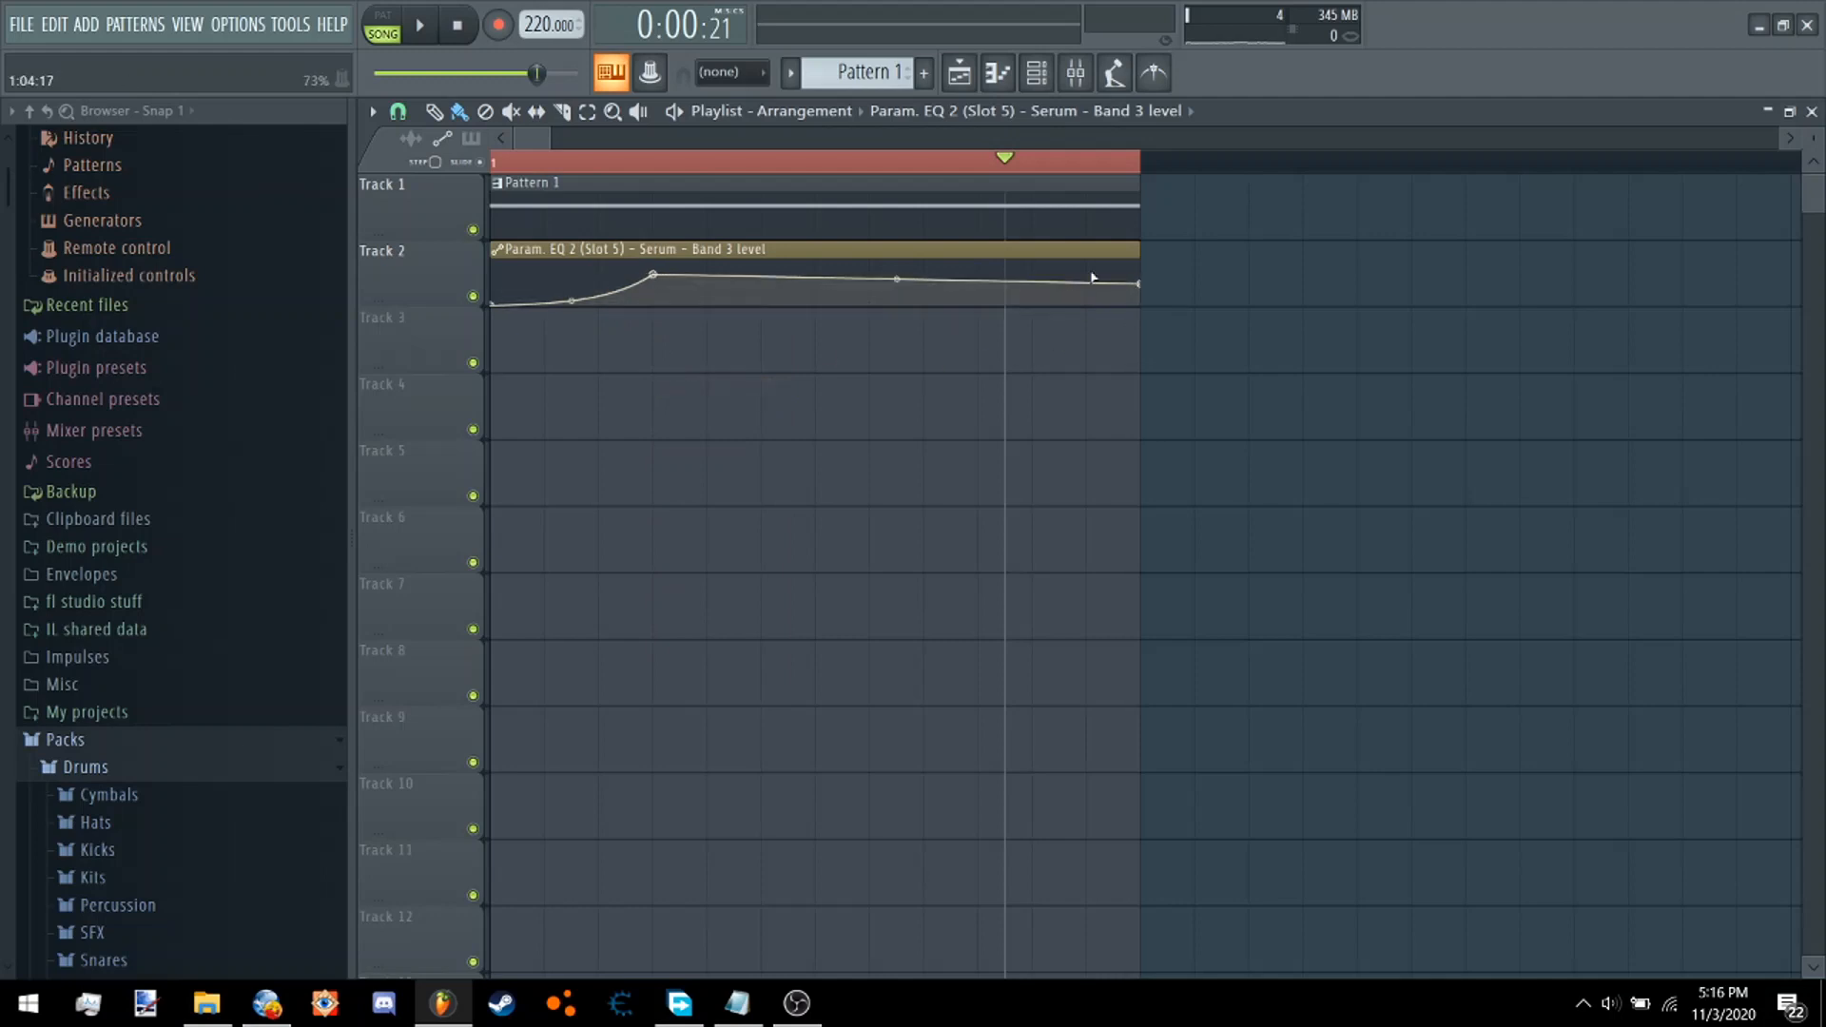
# Move the automation's second point earlier, keep its end at the pattern's end, and rebalance both levels to a slight final rise while auditioning.
pyautogui.click(430, 27)
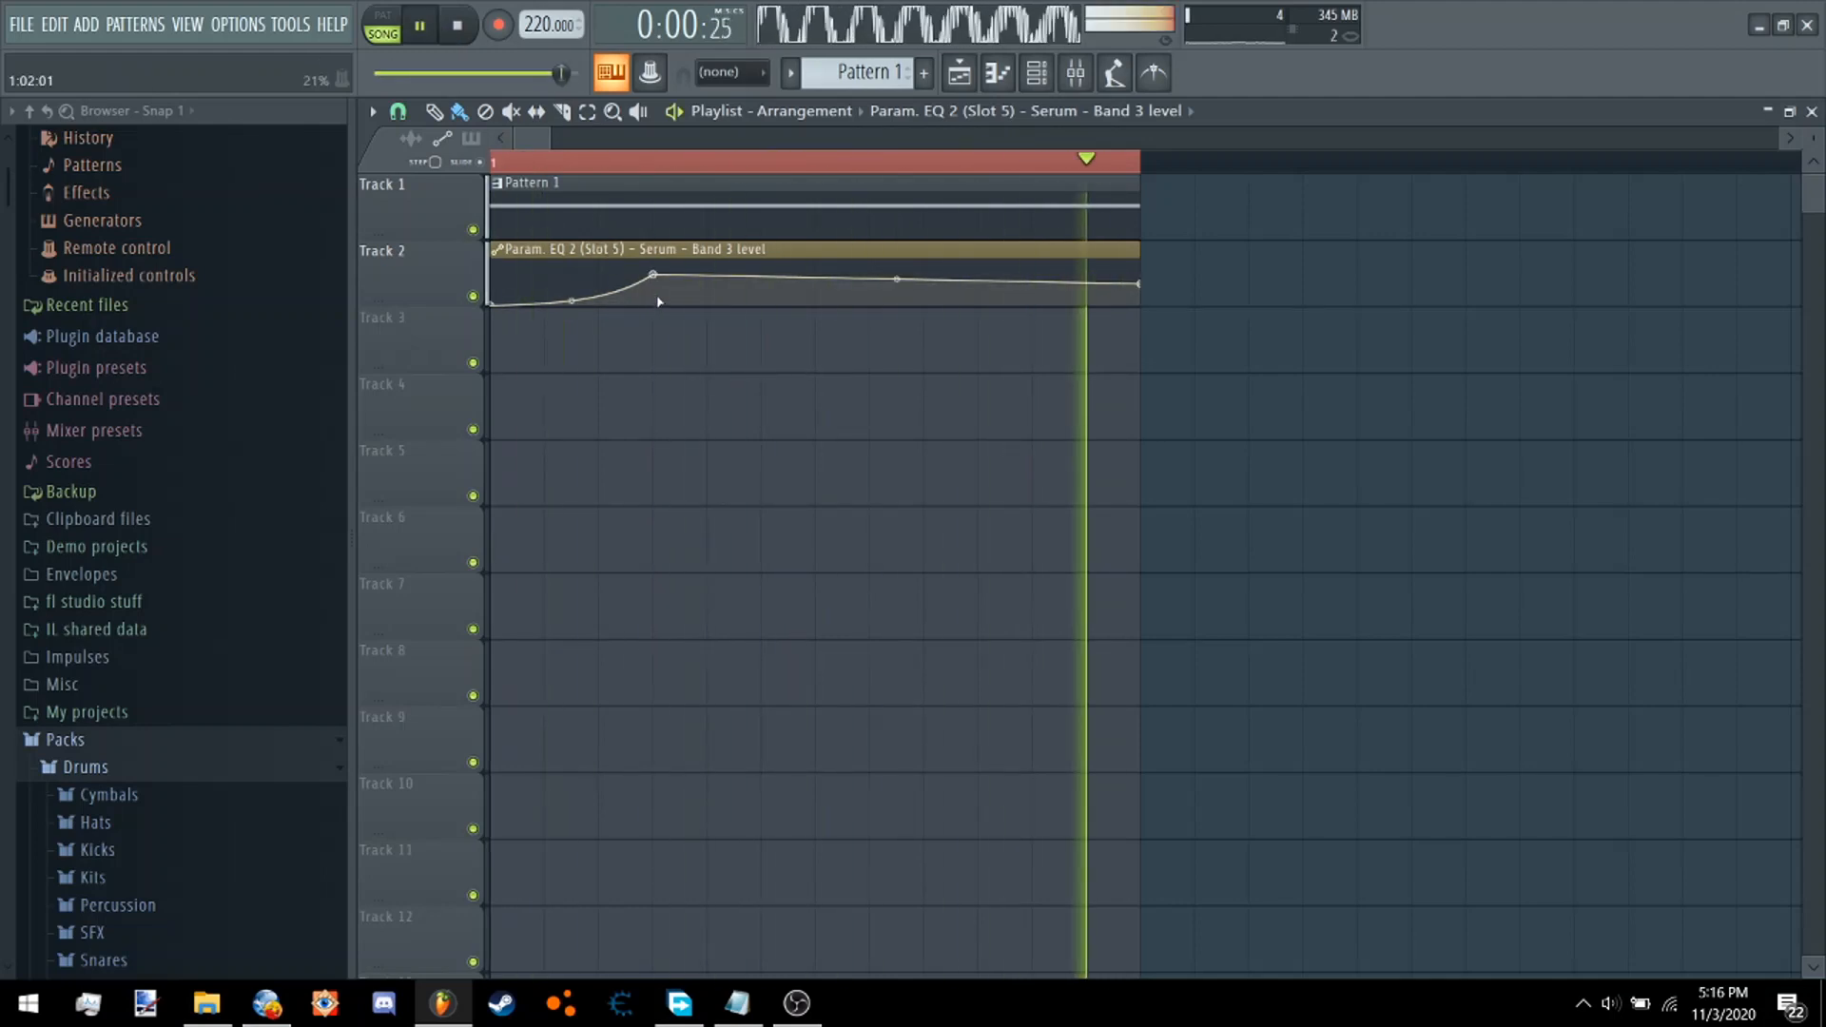
pyautogui.moveTo(1144, 282); pyautogui.dragTo(1146, 281)
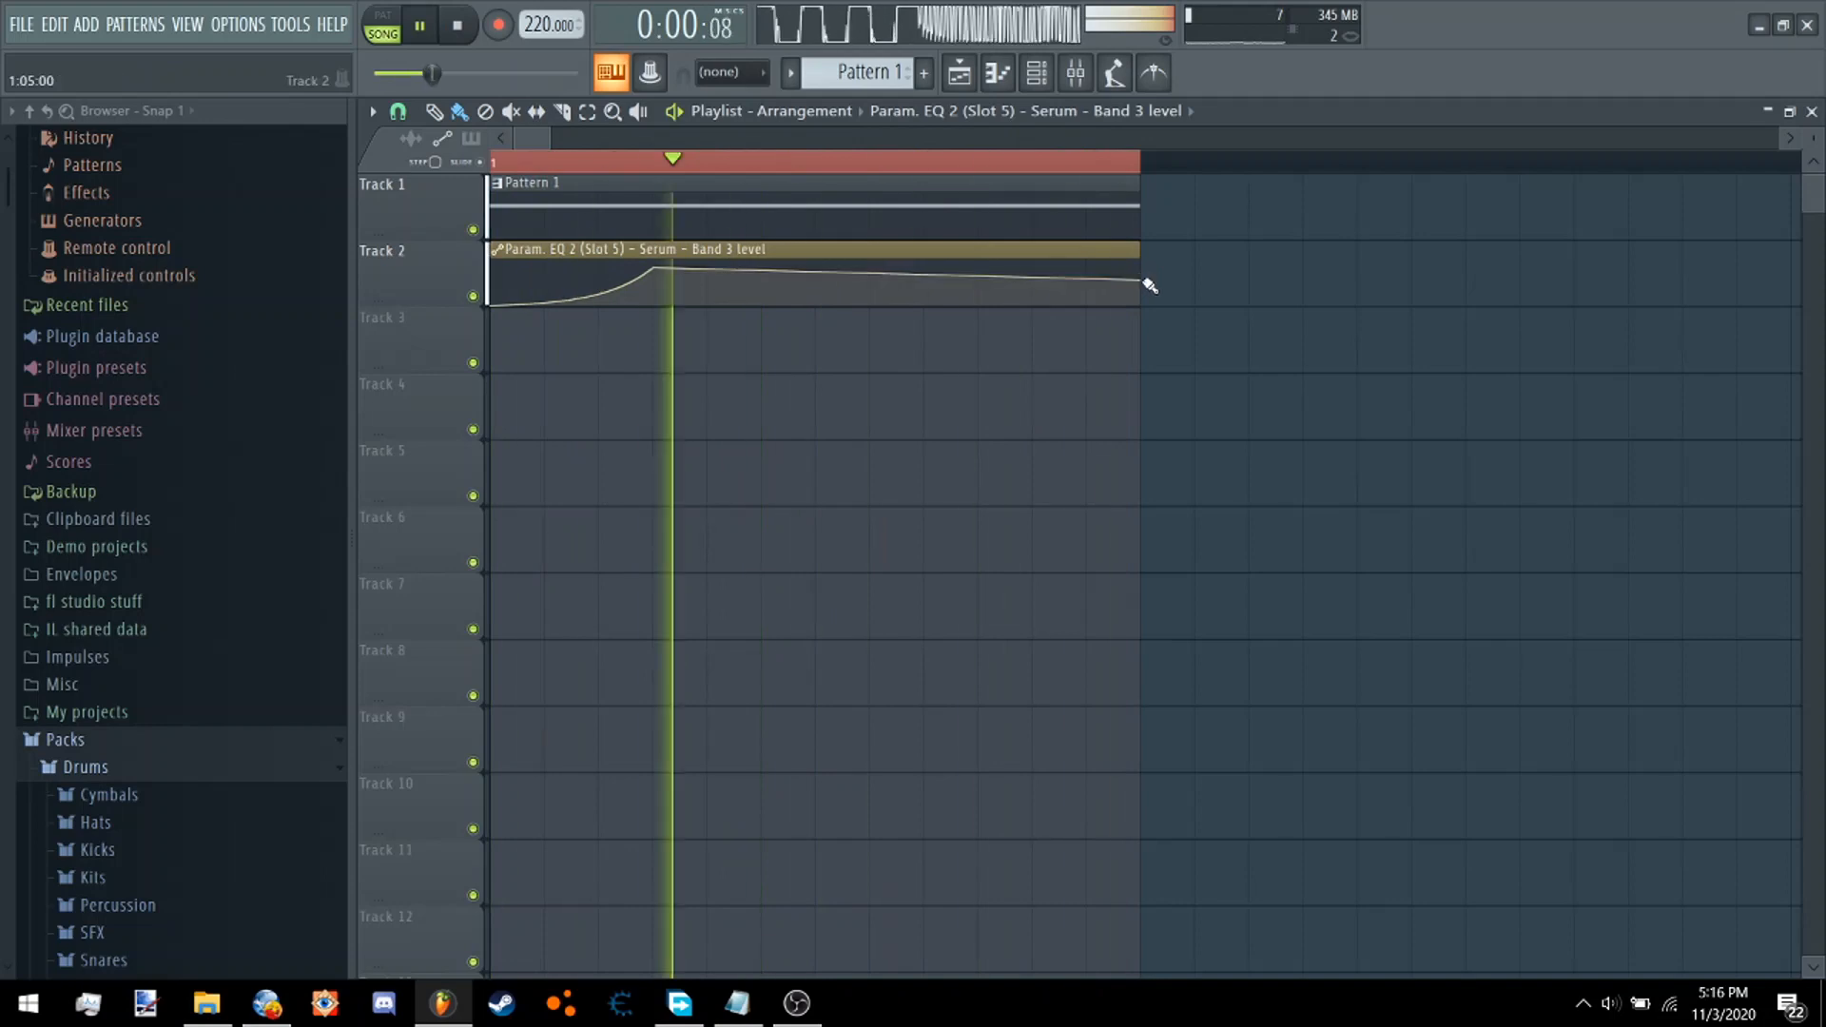
pyautogui.moveTo(654, 268); pyautogui.dragTo(620, 267)
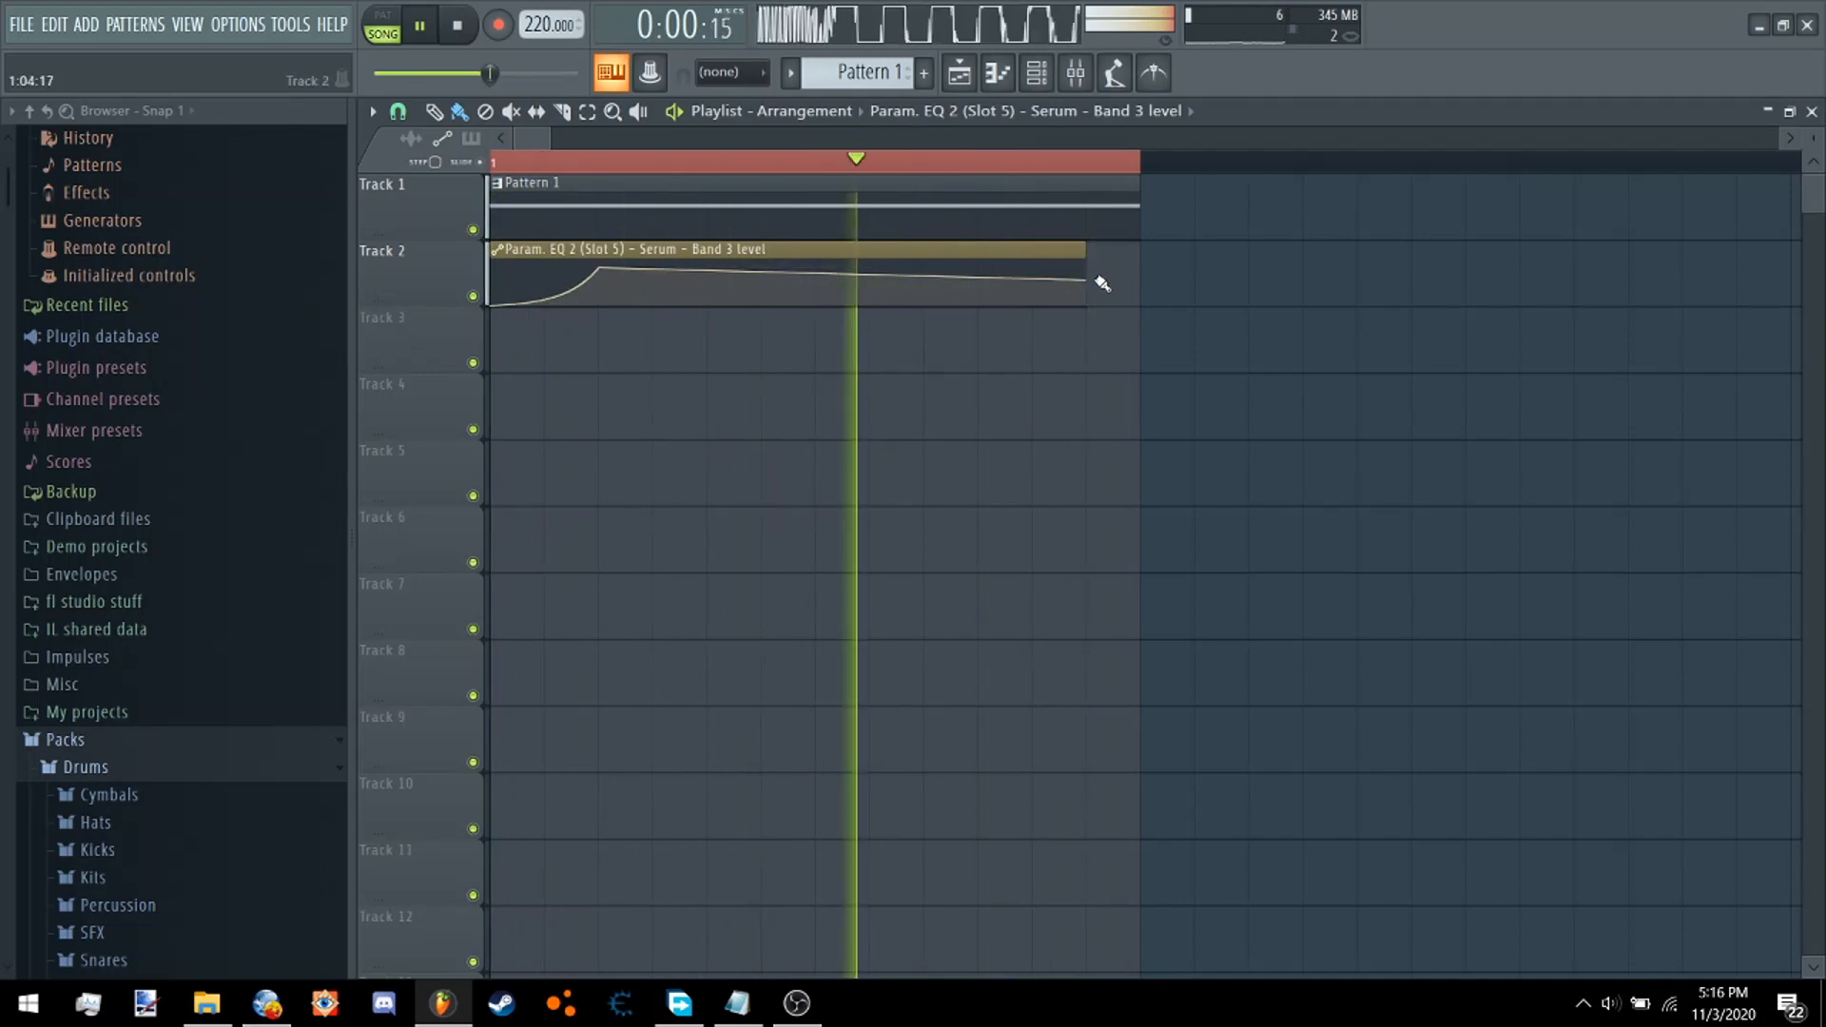
pyautogui.moveTo(1087, 280); pyautogui.dragTo(1141, 281)
pyautogui.click(1144, 275)
pyautogui.rightClick(1144, 275)
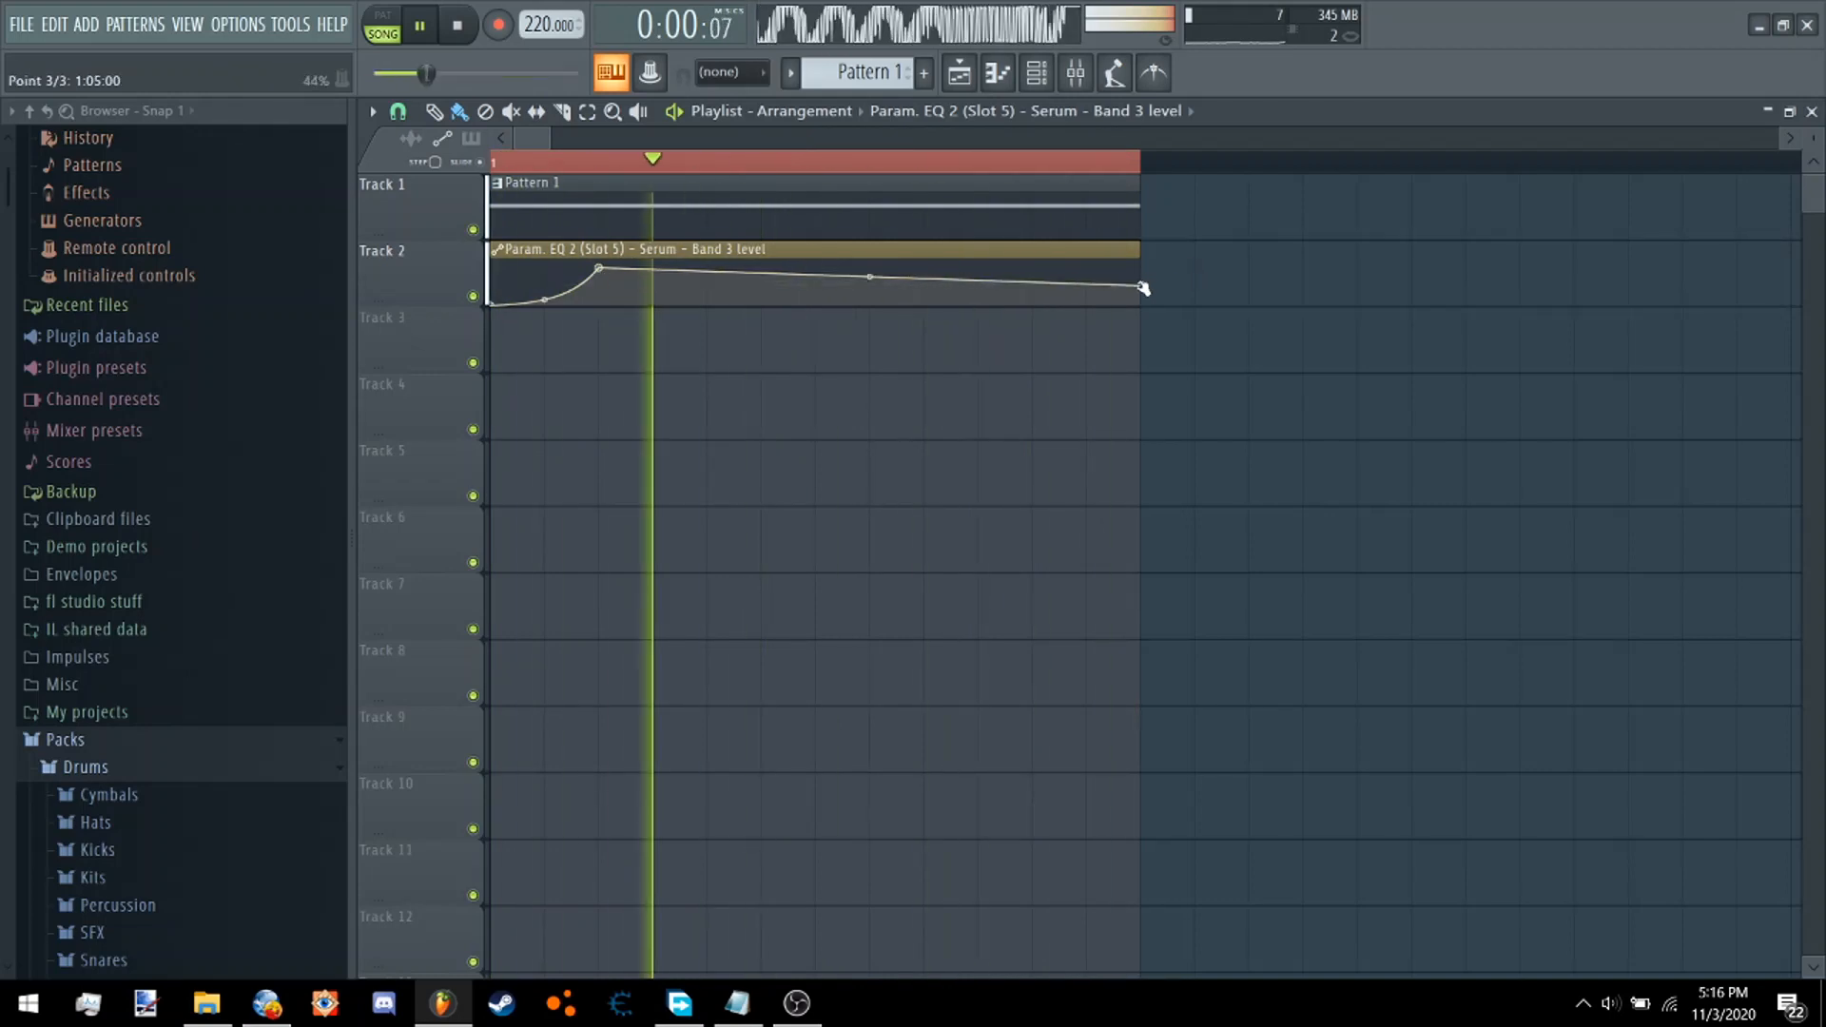
pyautogui.click(468, 38)
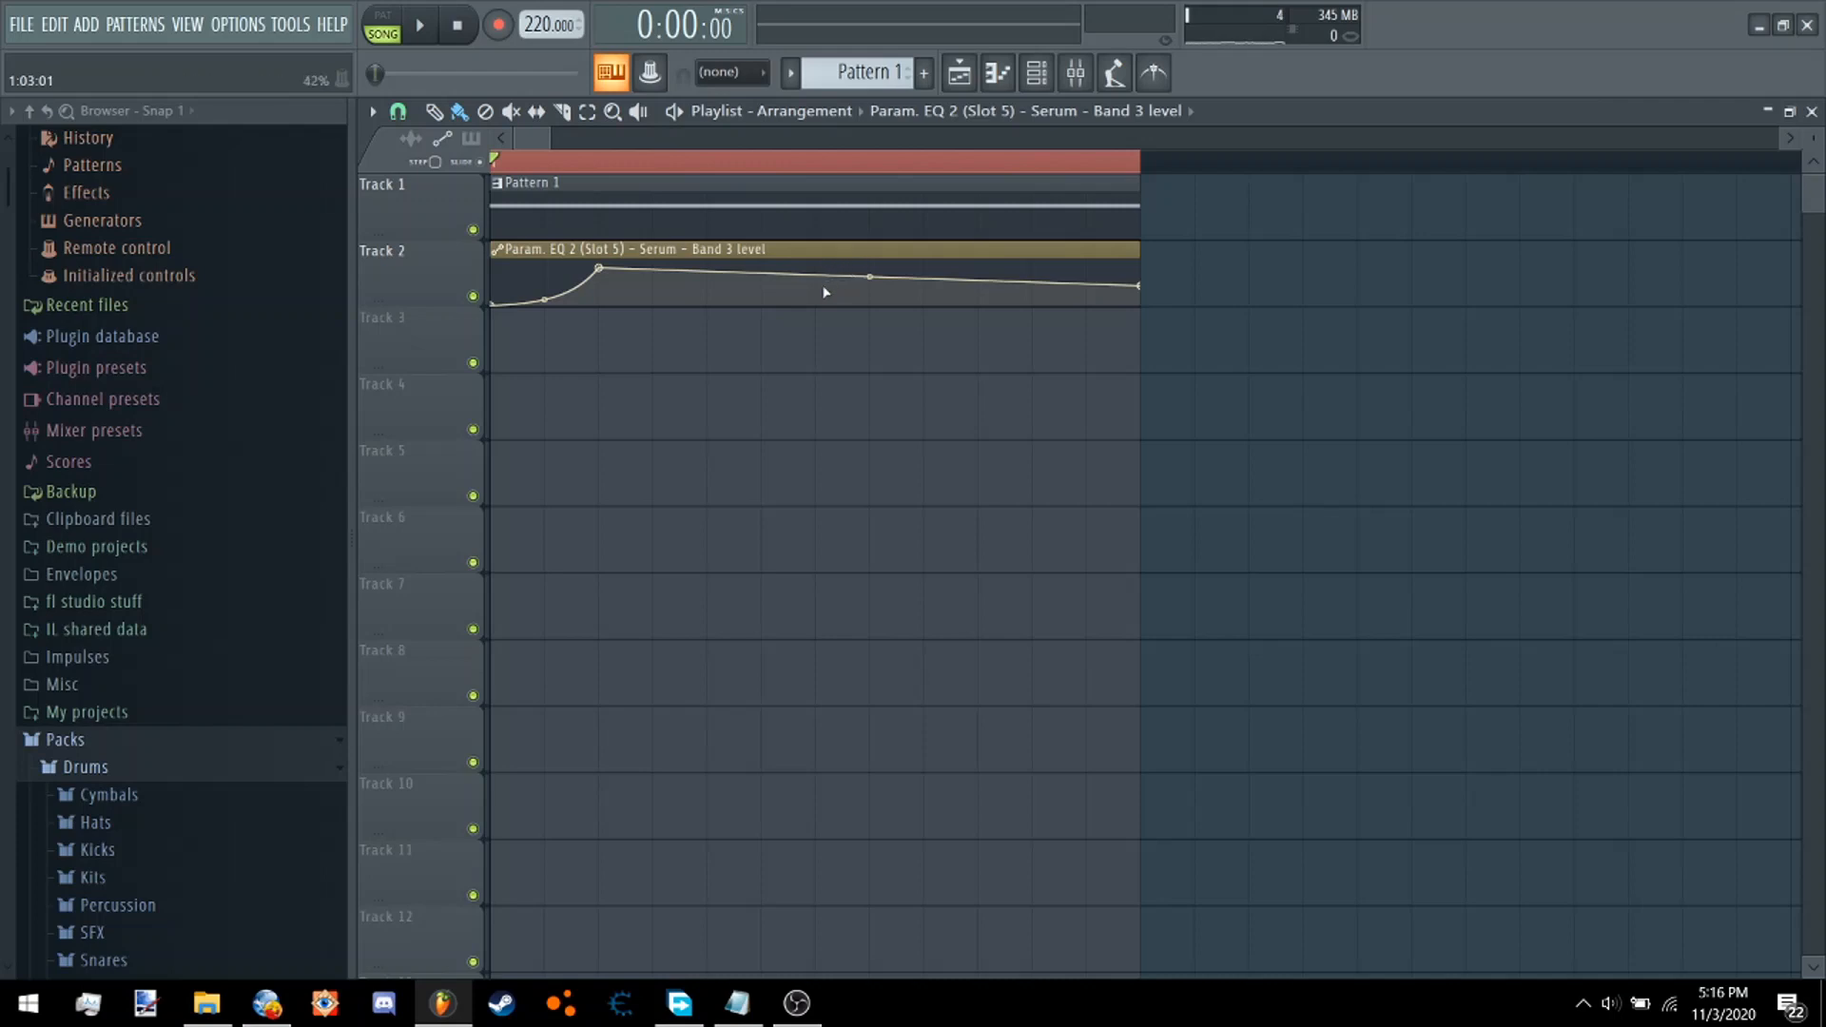
pyautogui.click(419, 26)
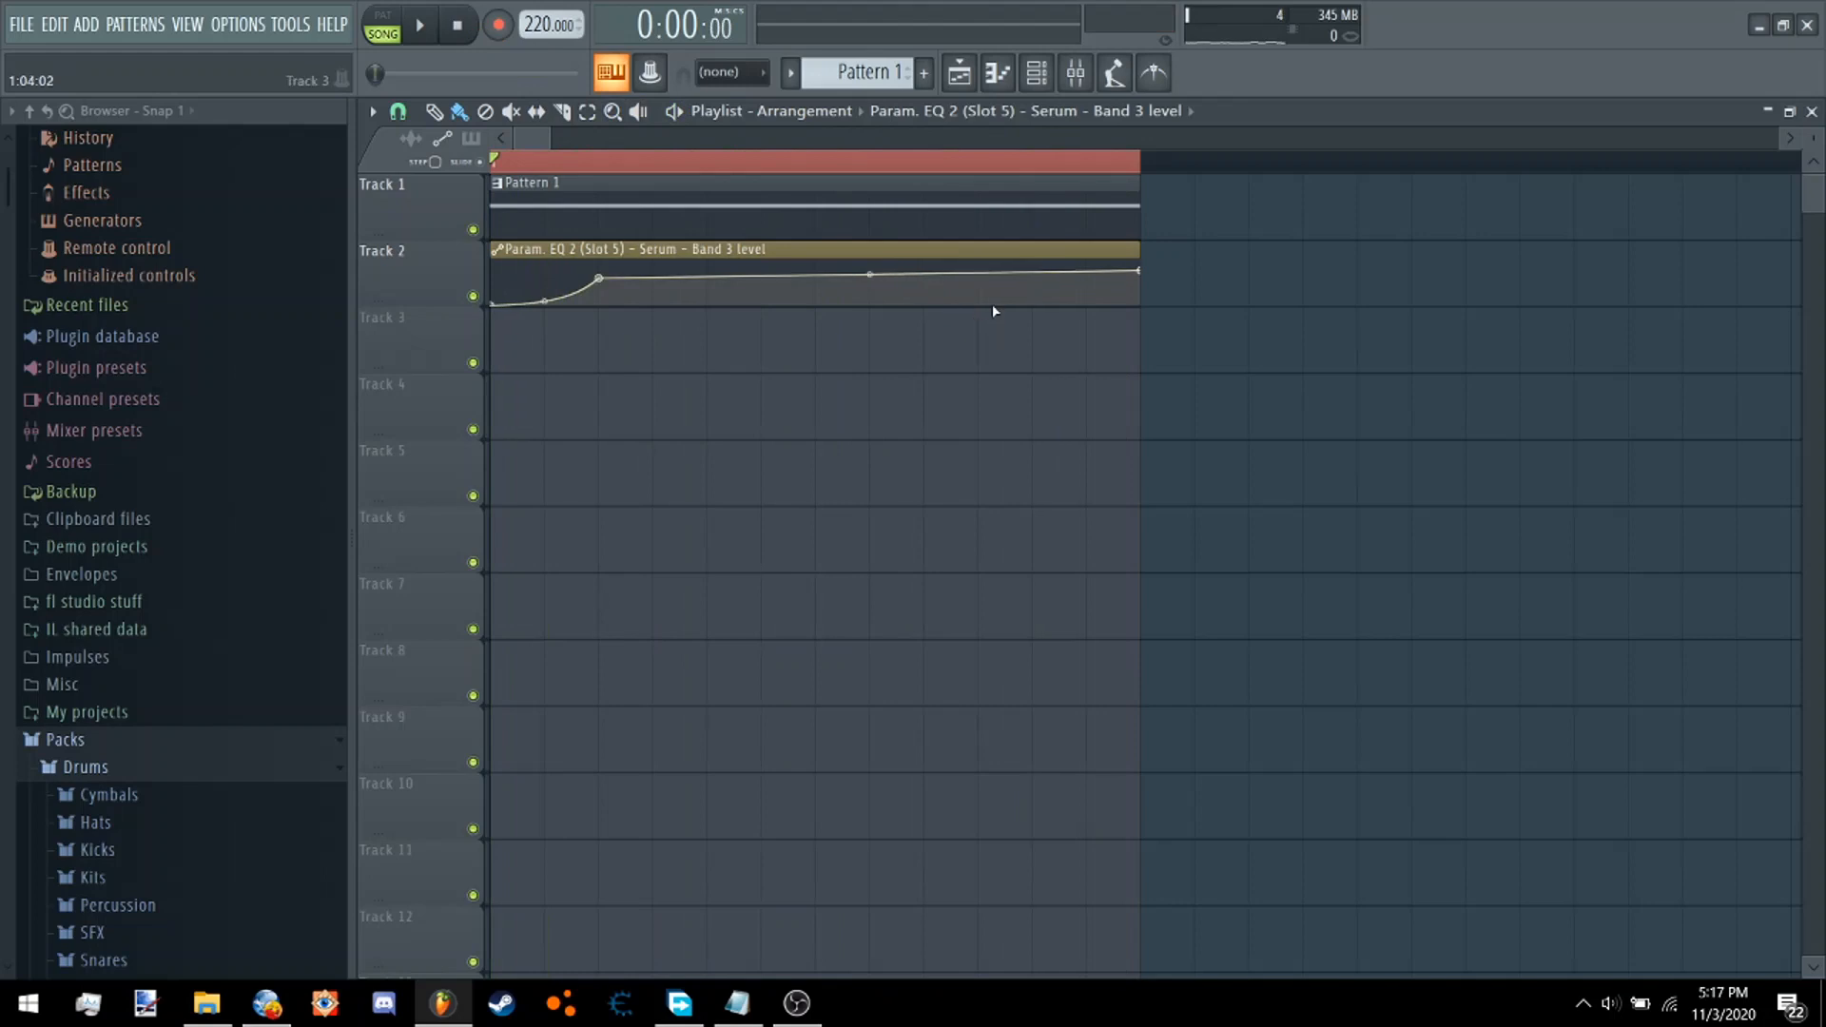
# Add a 3x Osc channel to the project.
pyautogui.click(1037, 72)
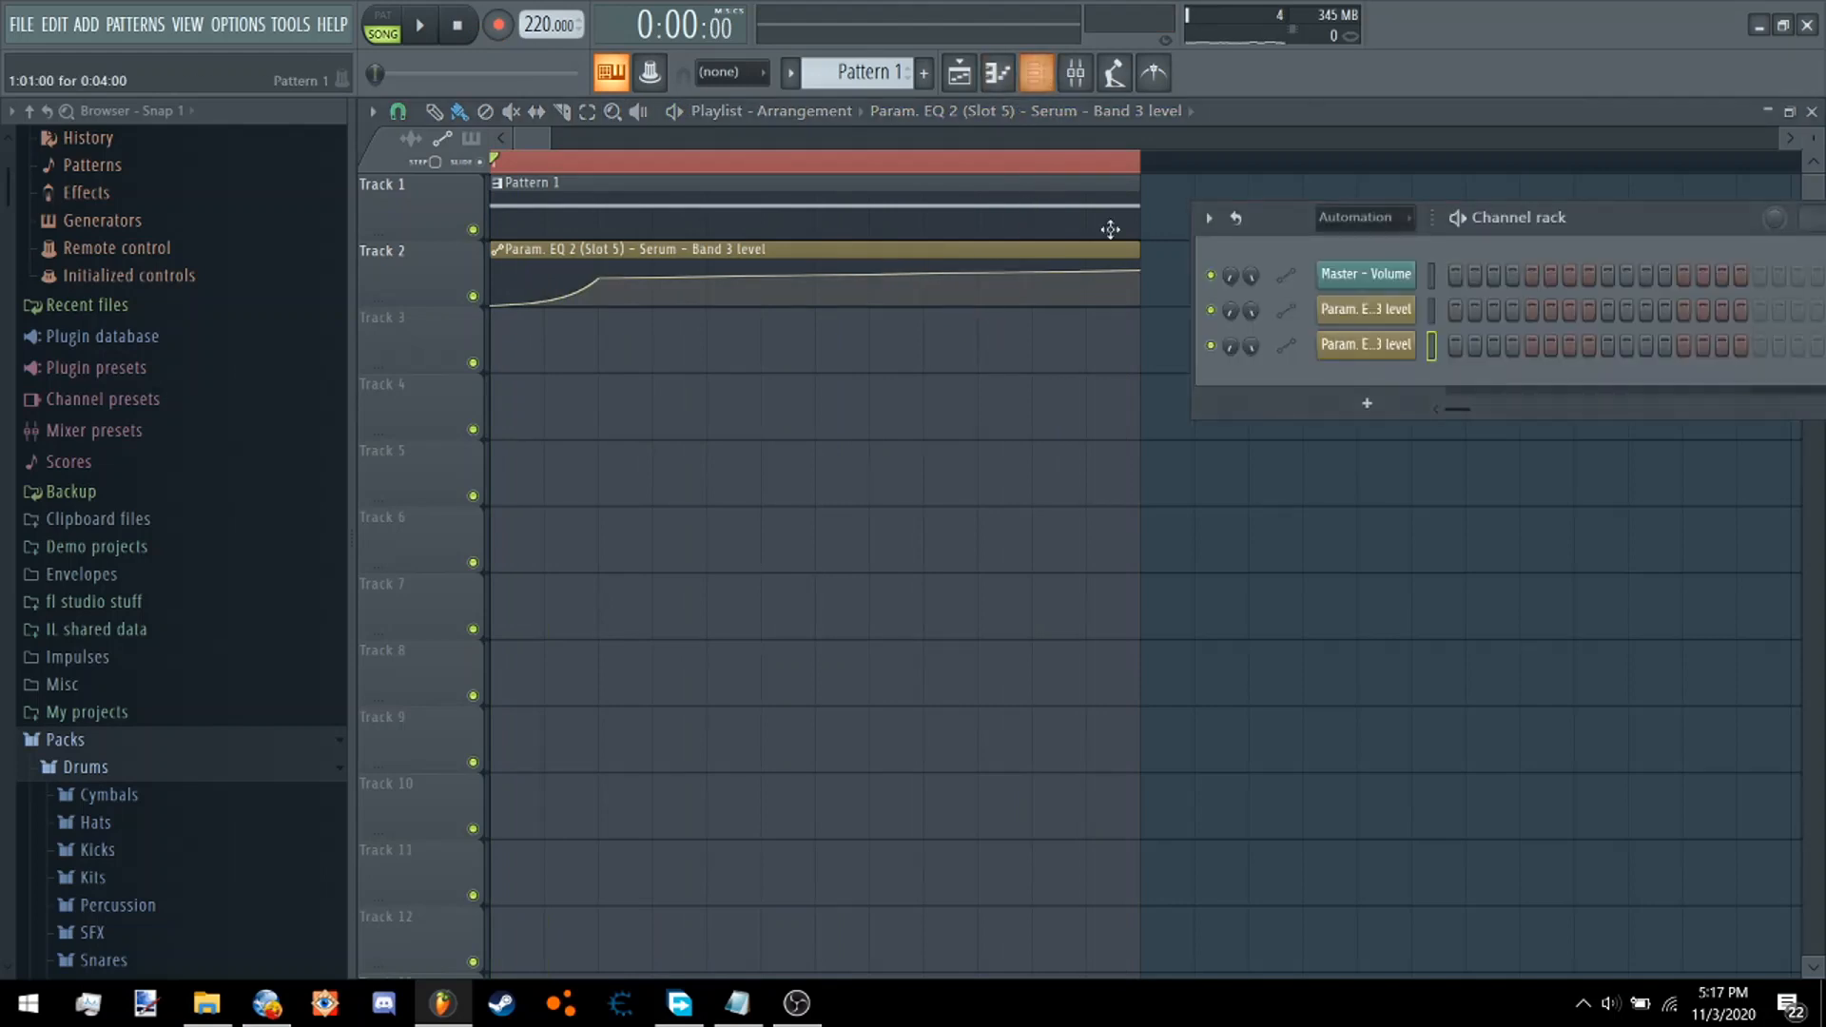
pyautogui.click(1367, 403)
pyautogui.click(1379, 907)
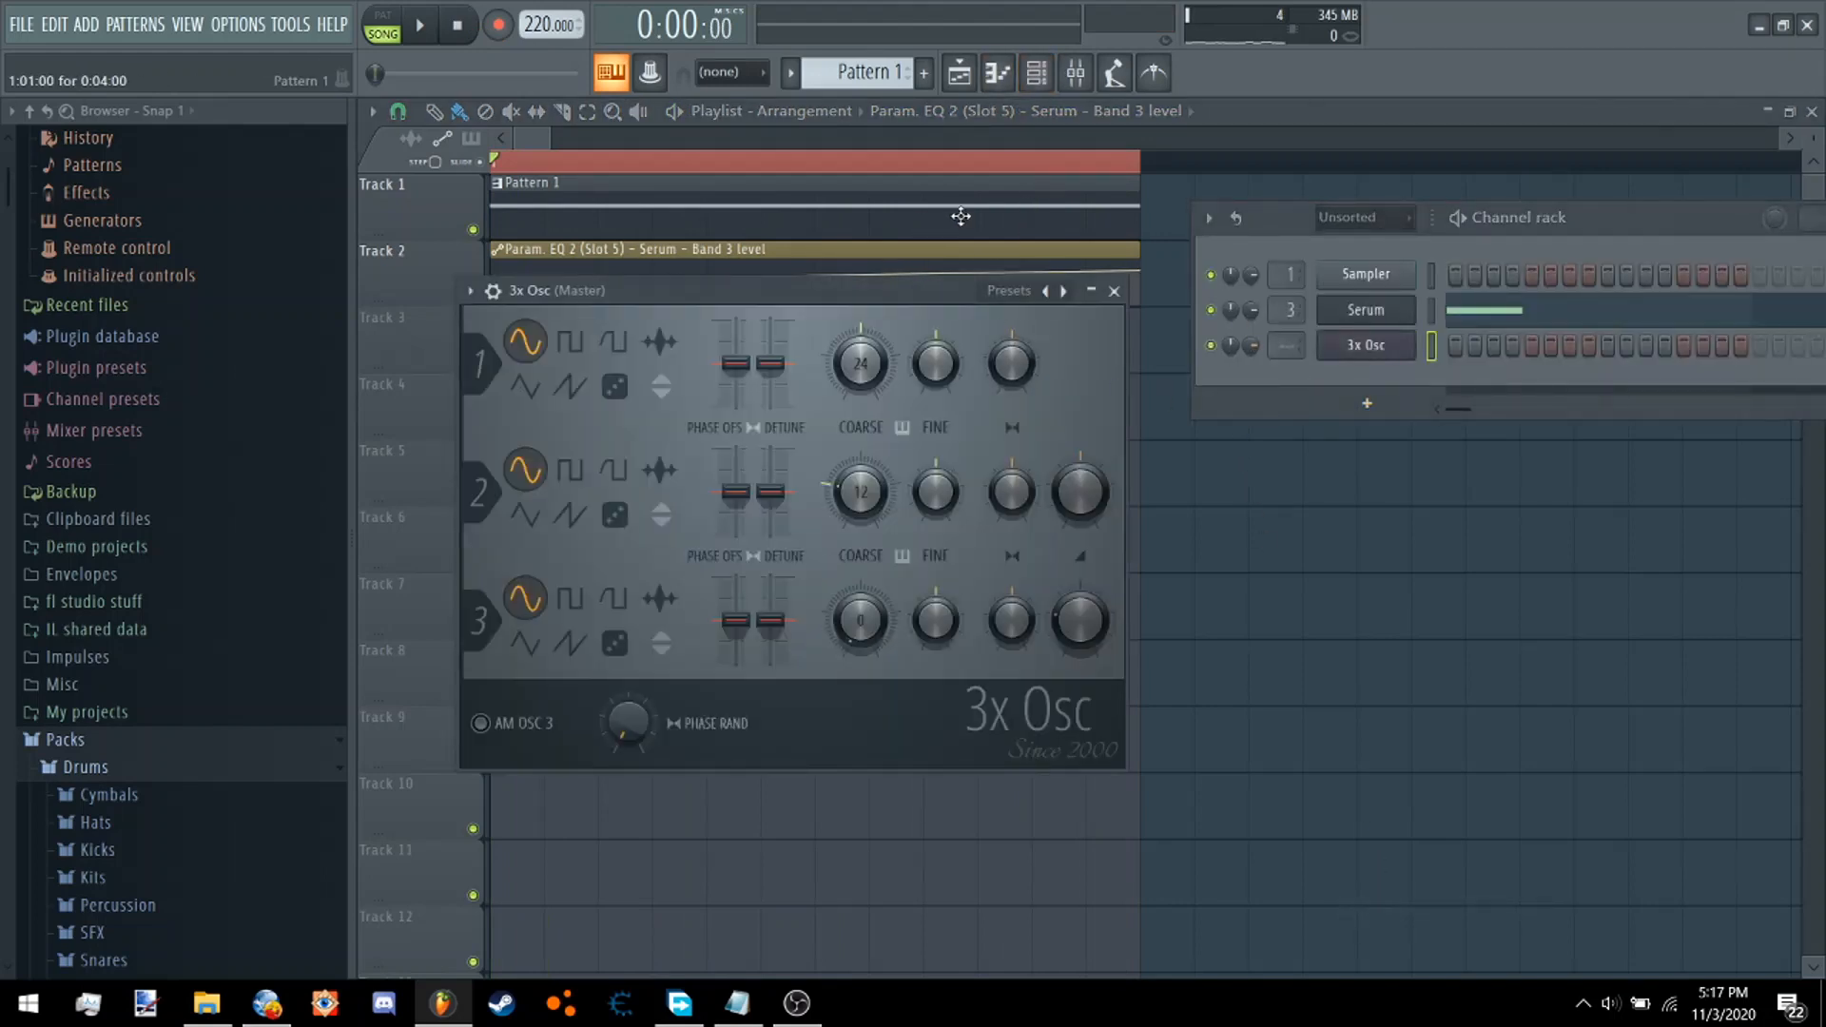
# Place a one-beat A4 note at the start of Pattern 1 for the 3x Osc channel.
pyautogui.click(995, 73)
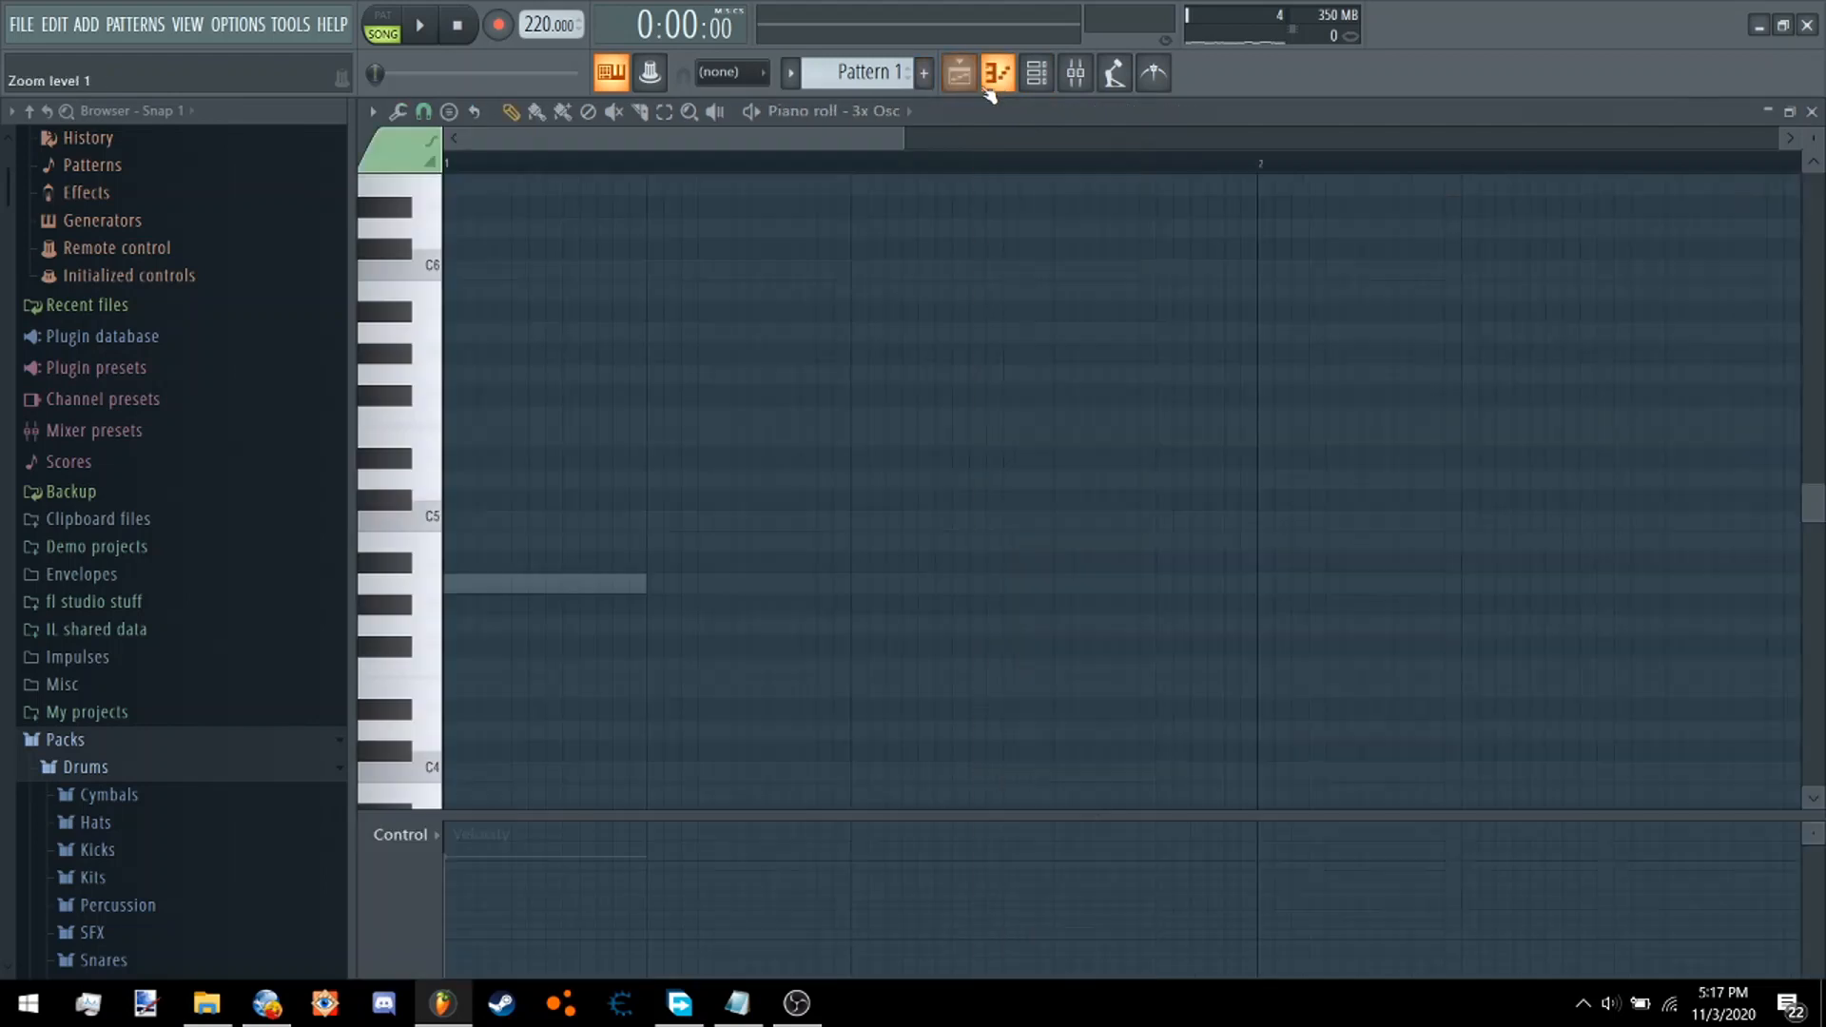
pyautogui.click(881, 112)
pyautogui.click(919, 358)
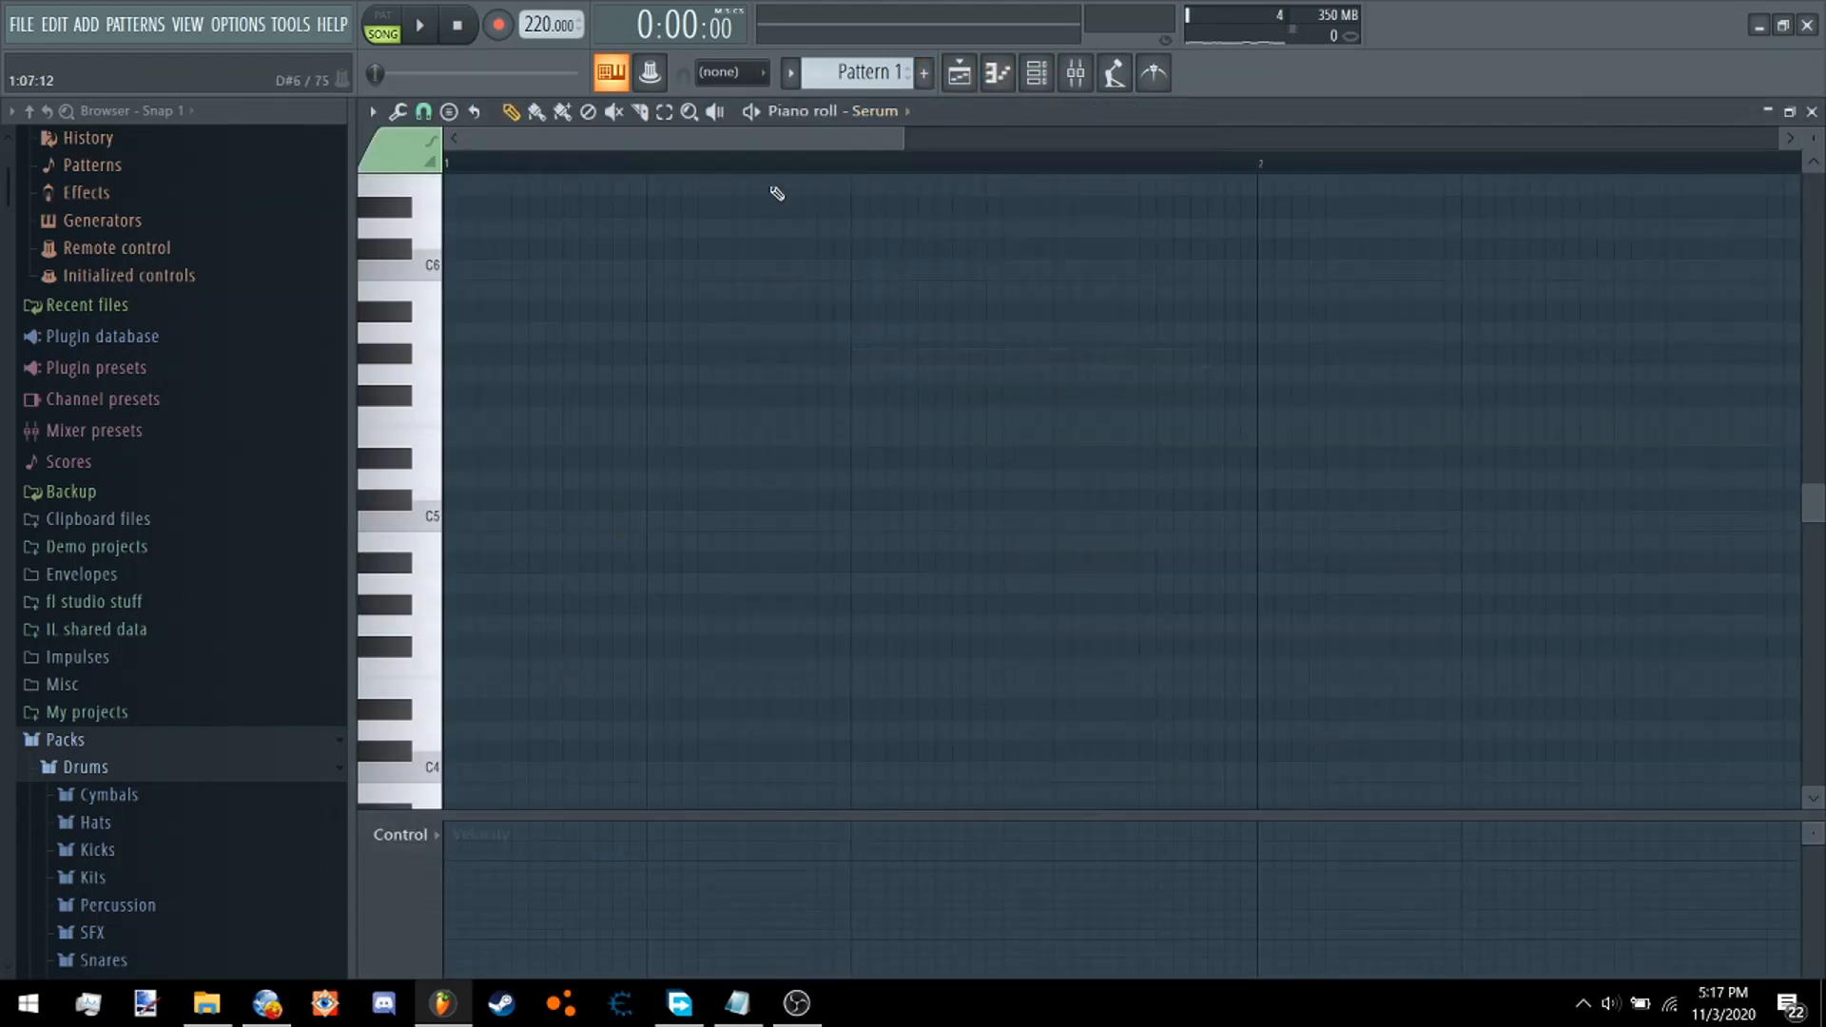
pyautogui.click(885, 111)
pyautogui.click(985, 375)
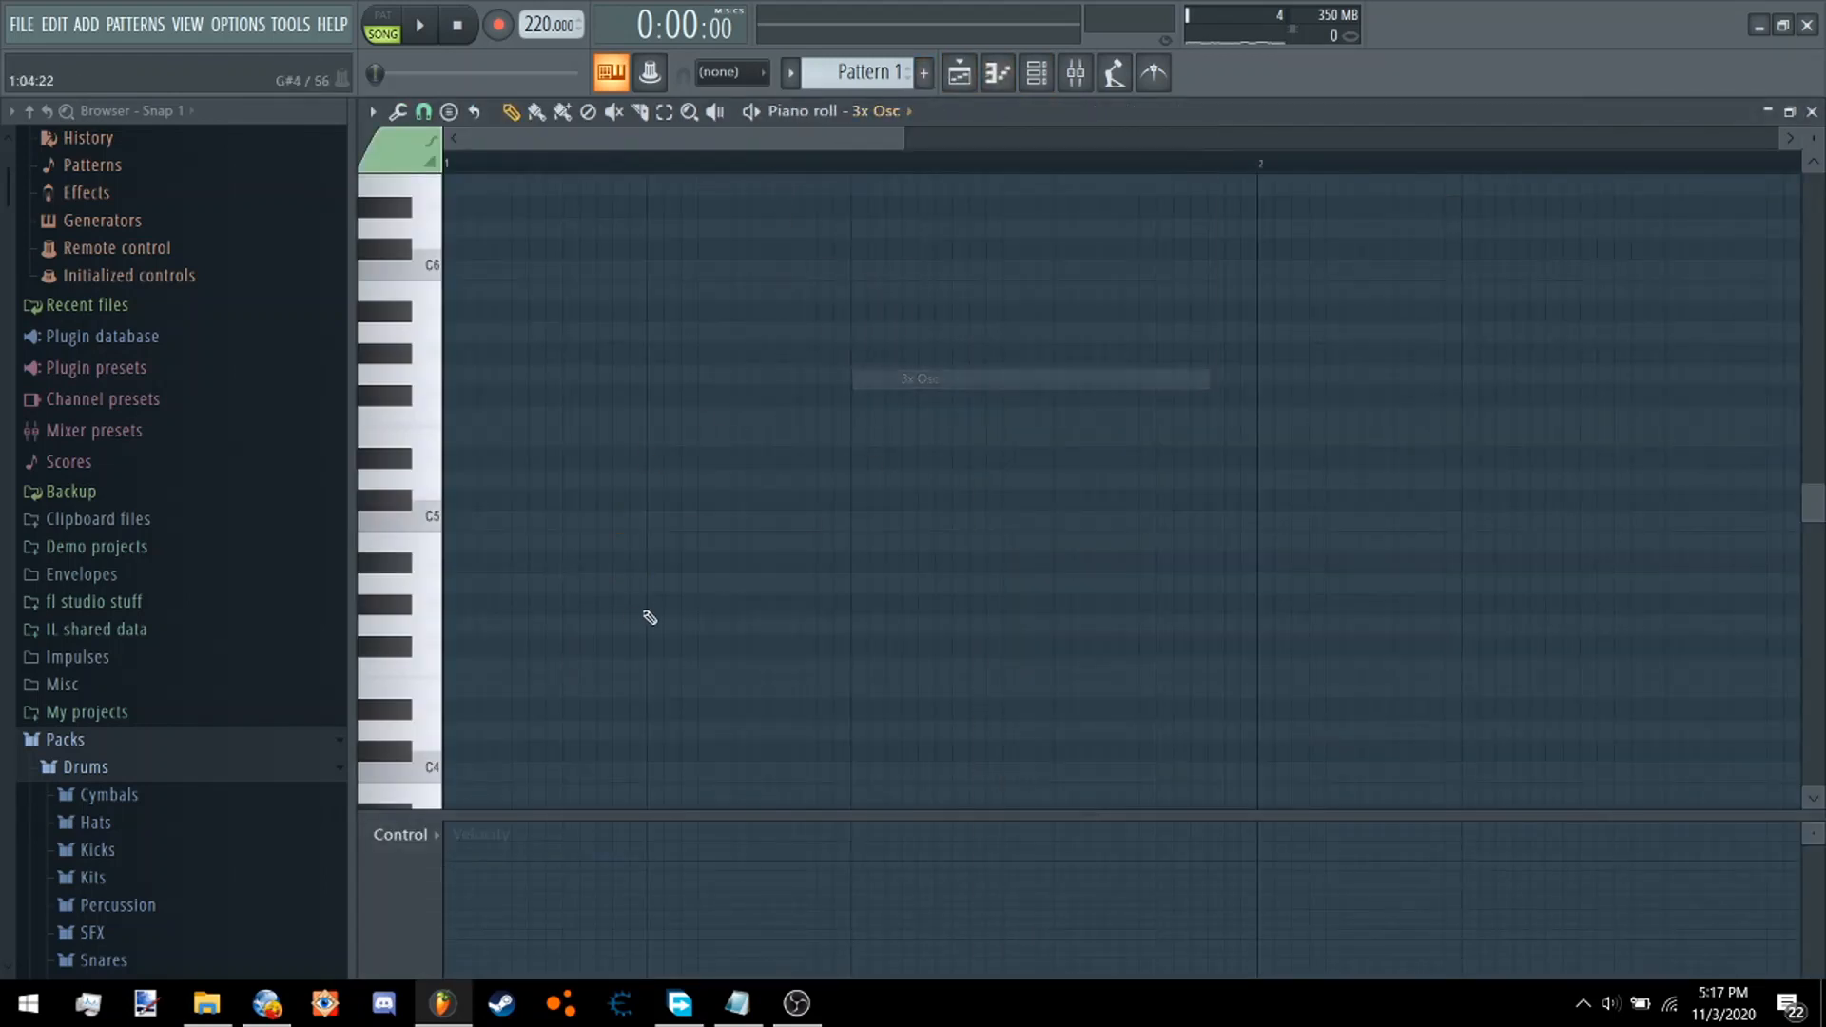
pyautogui.click(496, 583)
pyautogui.moveTo(714, 614); pyautogui.dragTo(635, 604)
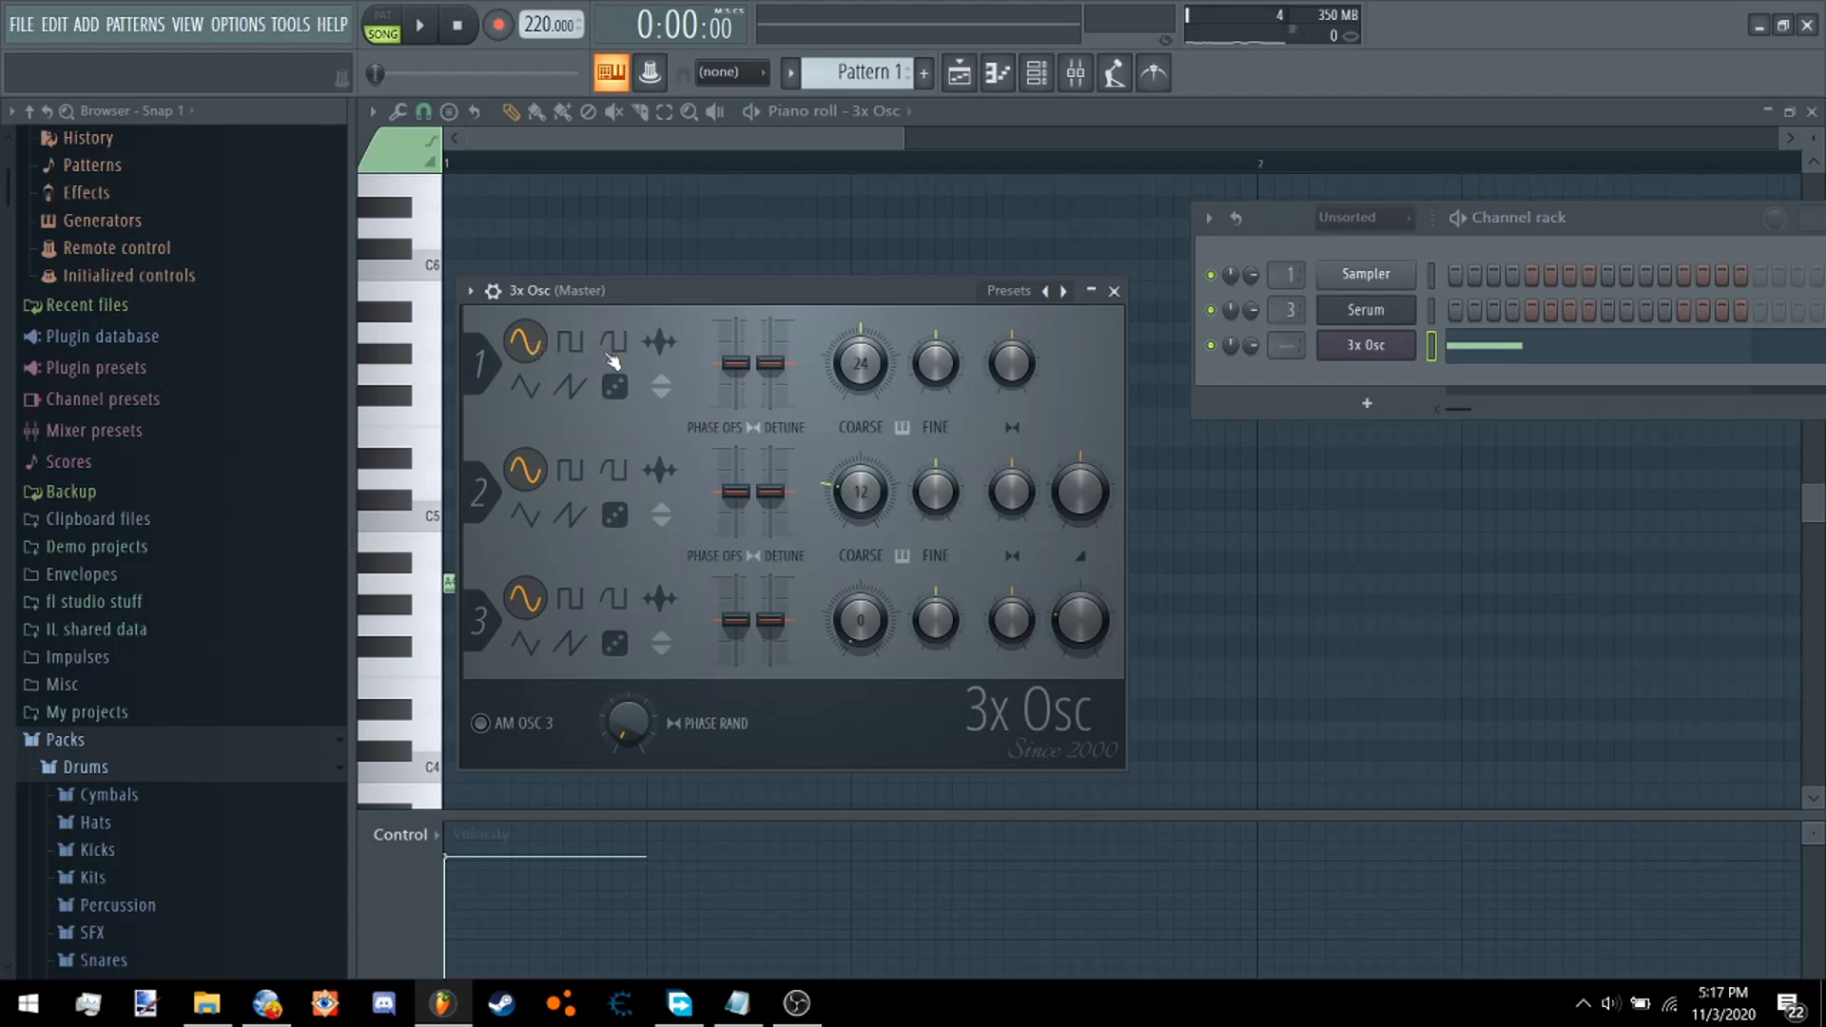
# Set 3x Osc's oscillator 1 to a saw wave, oscillator 2's coarse pitch to 0, and adjust oscillator 2's mix level.
pyautogui.click(571, 386)
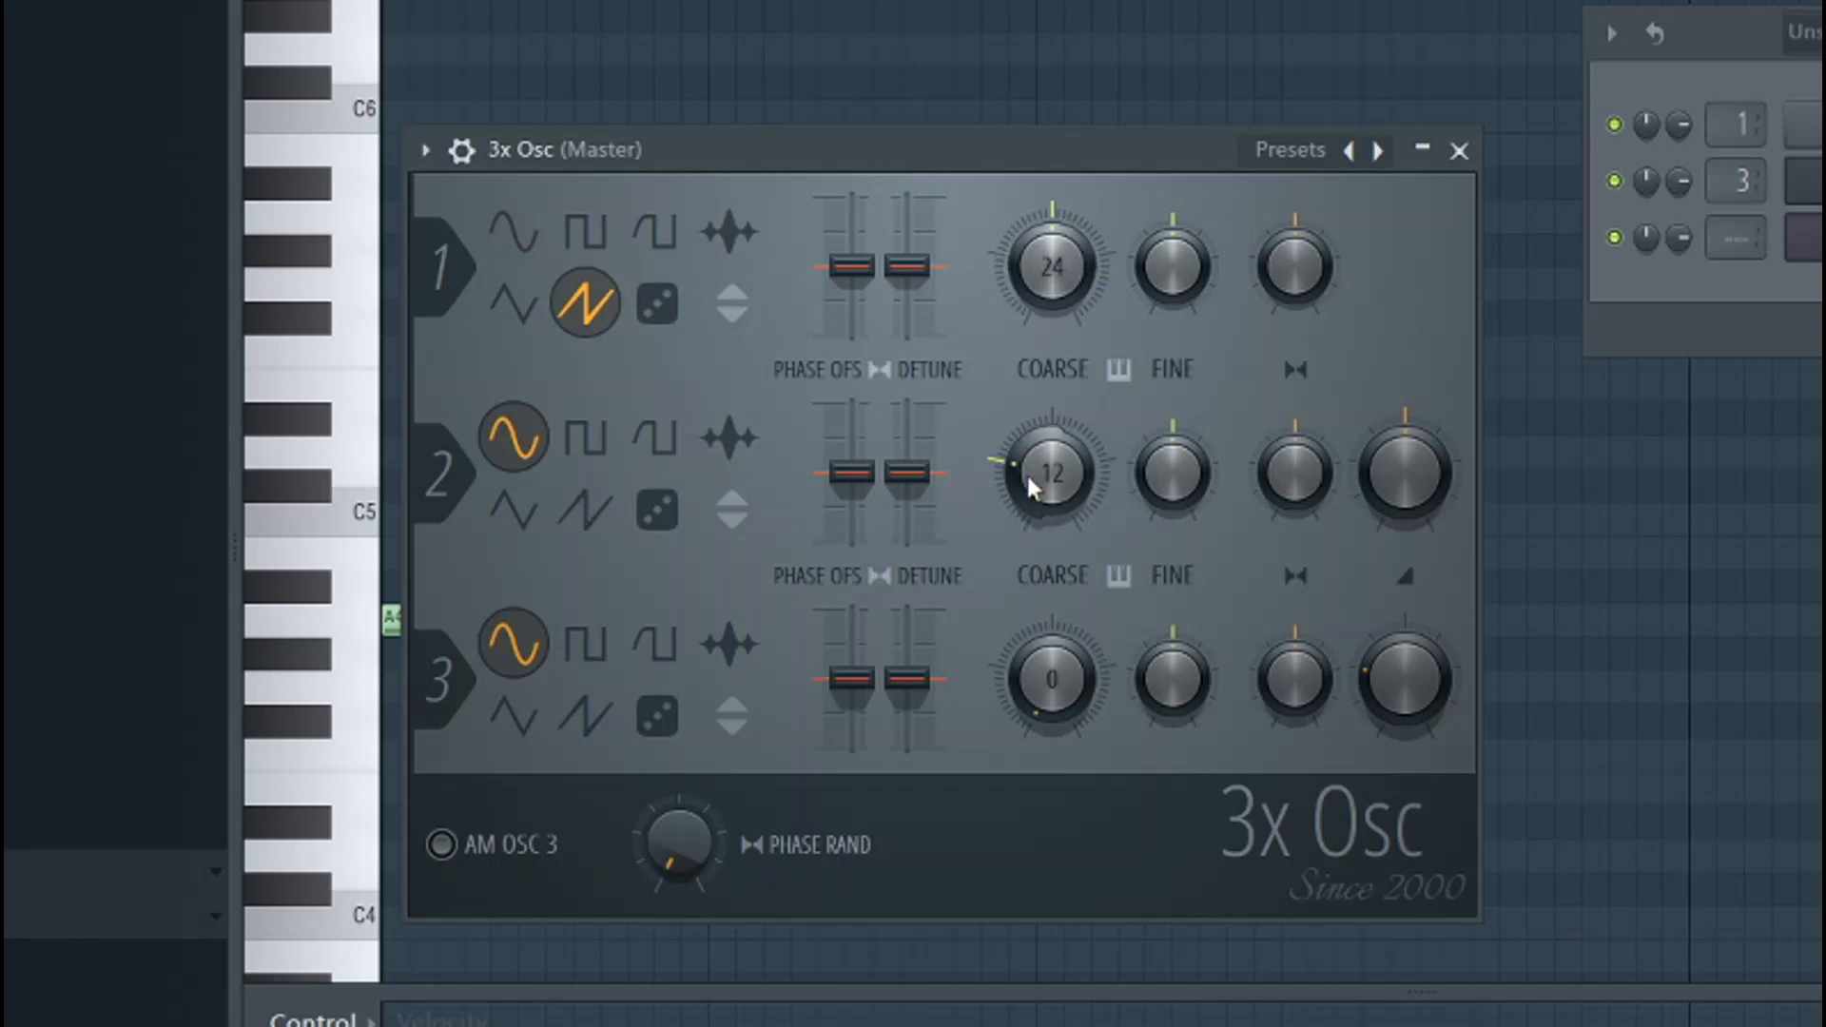
pyautogui.moveTo(1025, 471); pyautogui.dragTo(1026, 513)
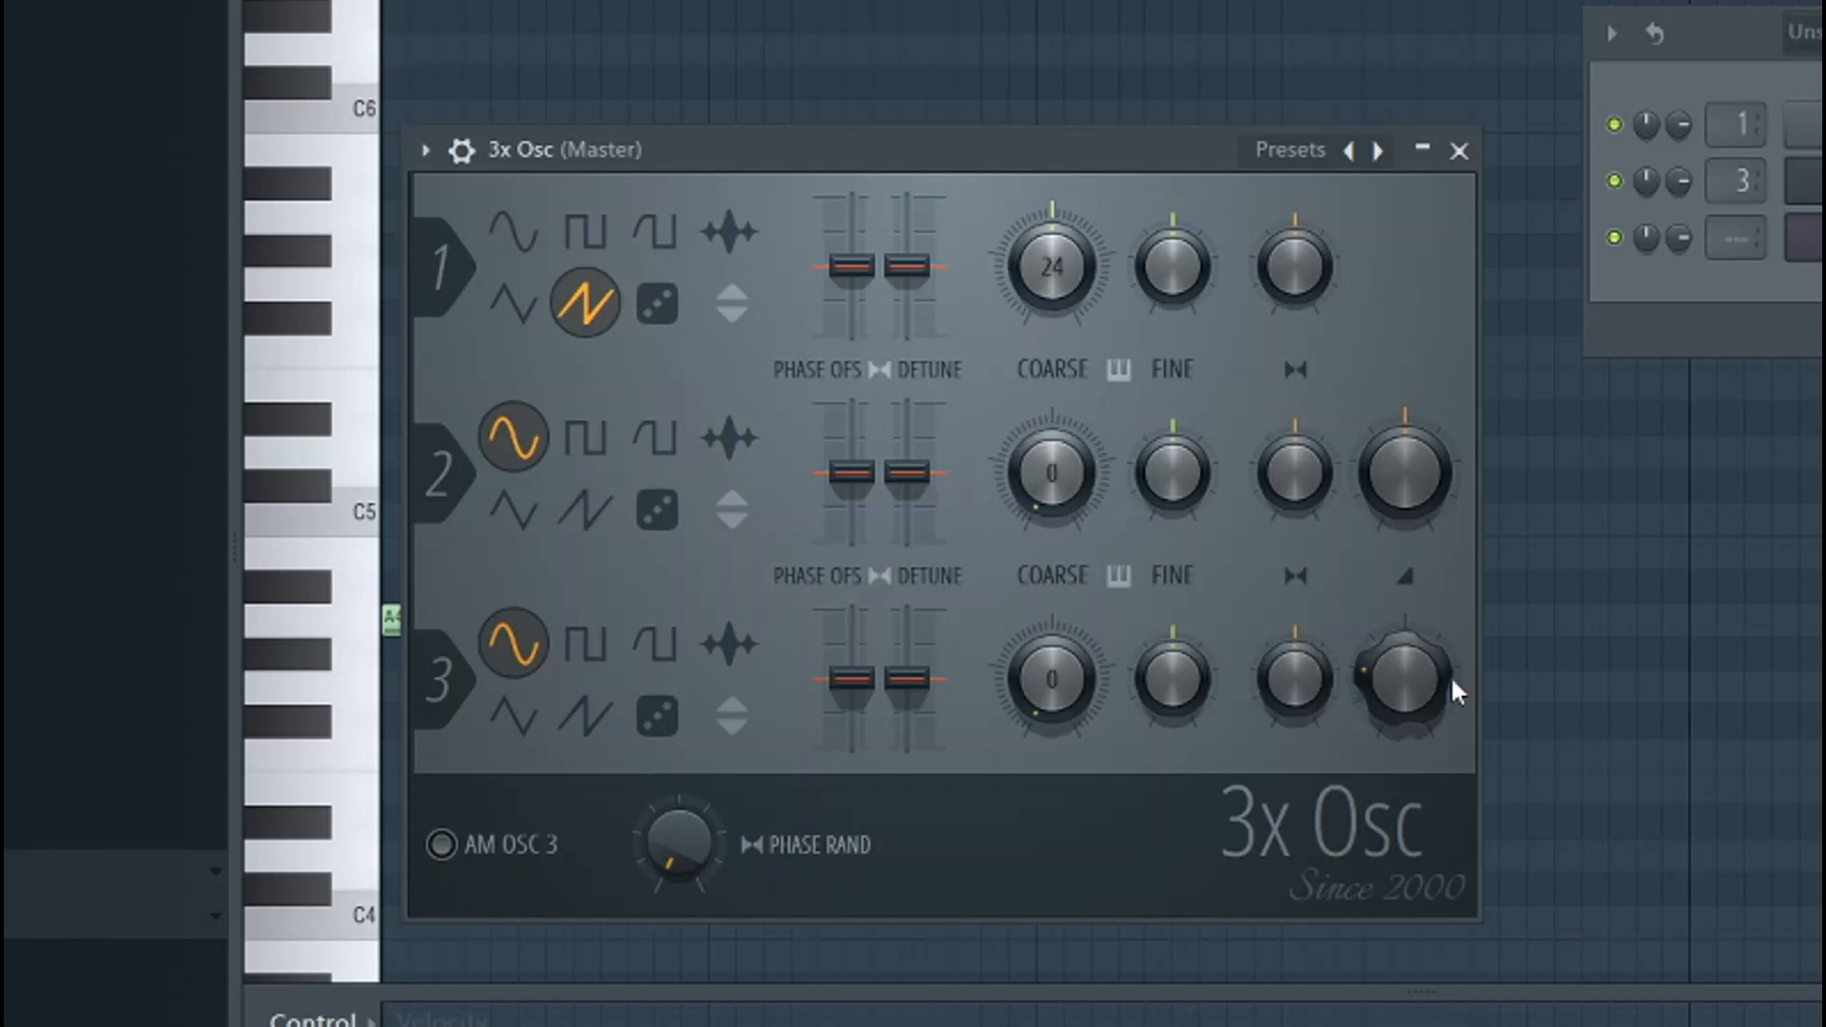
pyautogui.moveTo(1393, 451); pyautogui.dragTo(1393, 362)
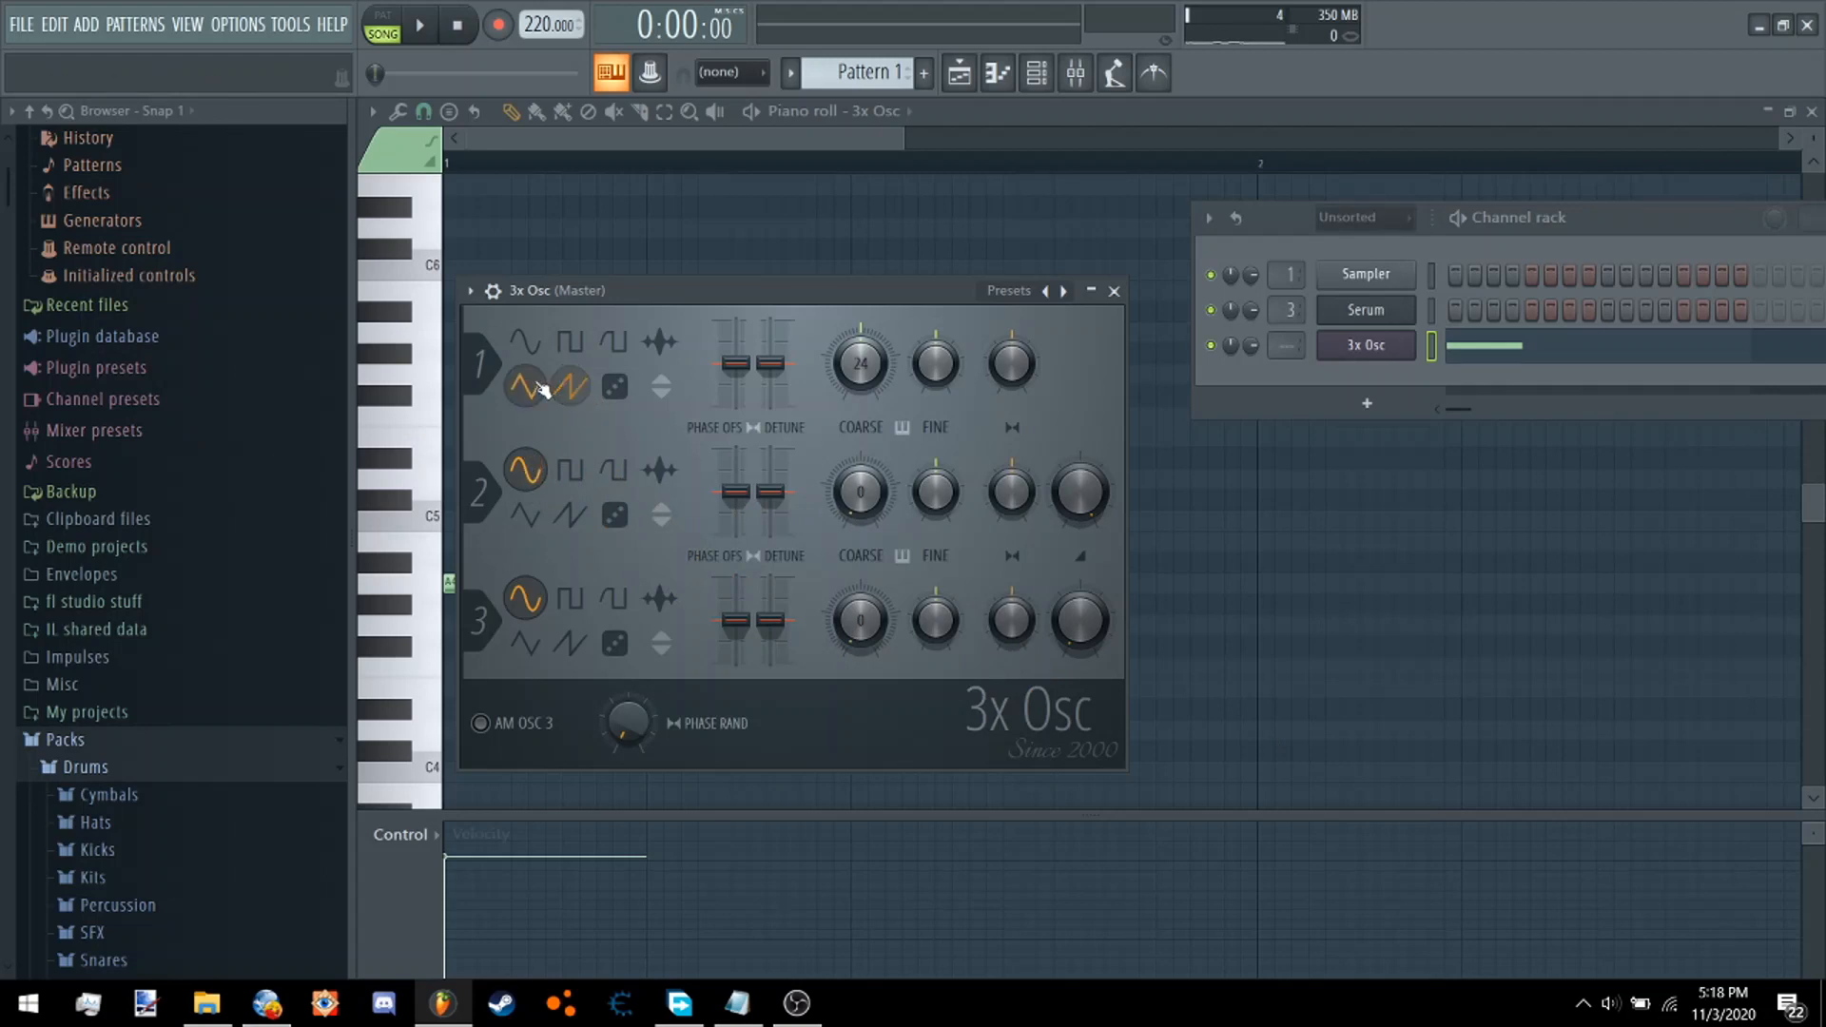
# Route the 3x Osc channel to mixer track 4 and show that track's effect slots.
pyautogui.moveTo(901, 139); pyautogui.dragTo(704, 135)
pyautogui.press('F6')
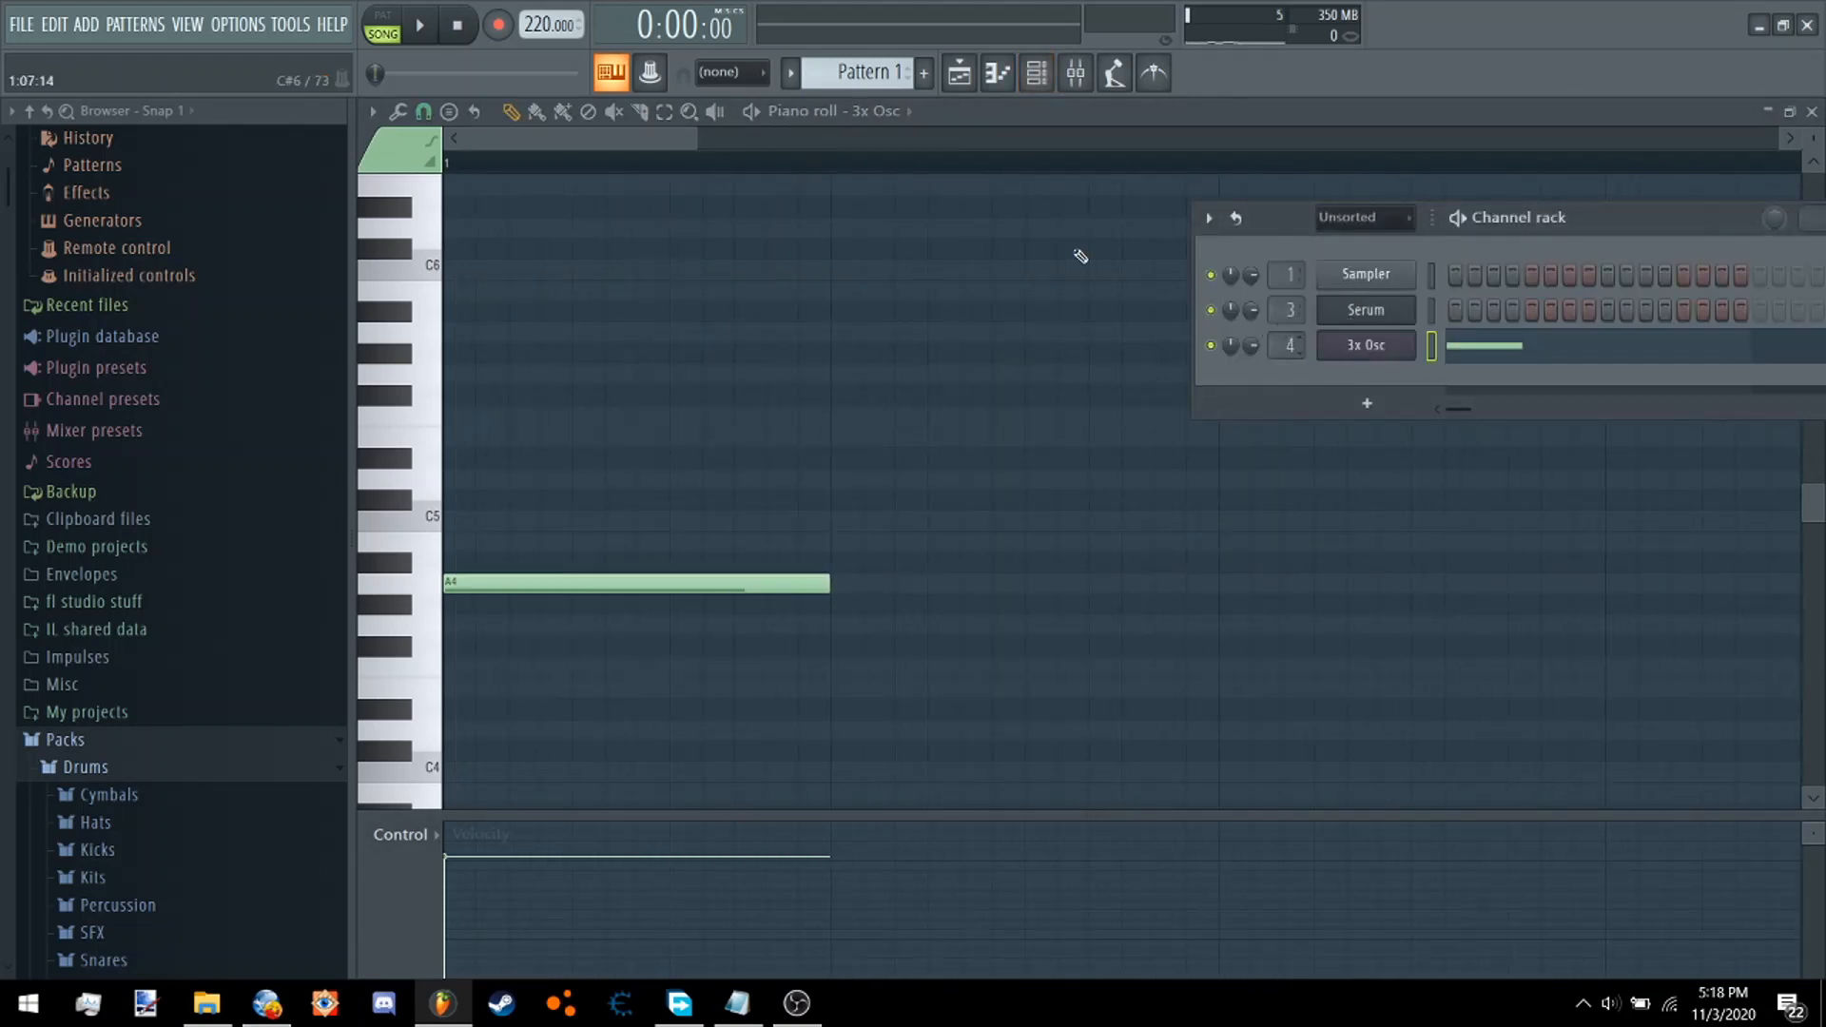
pyautogui.click(1333, 351)
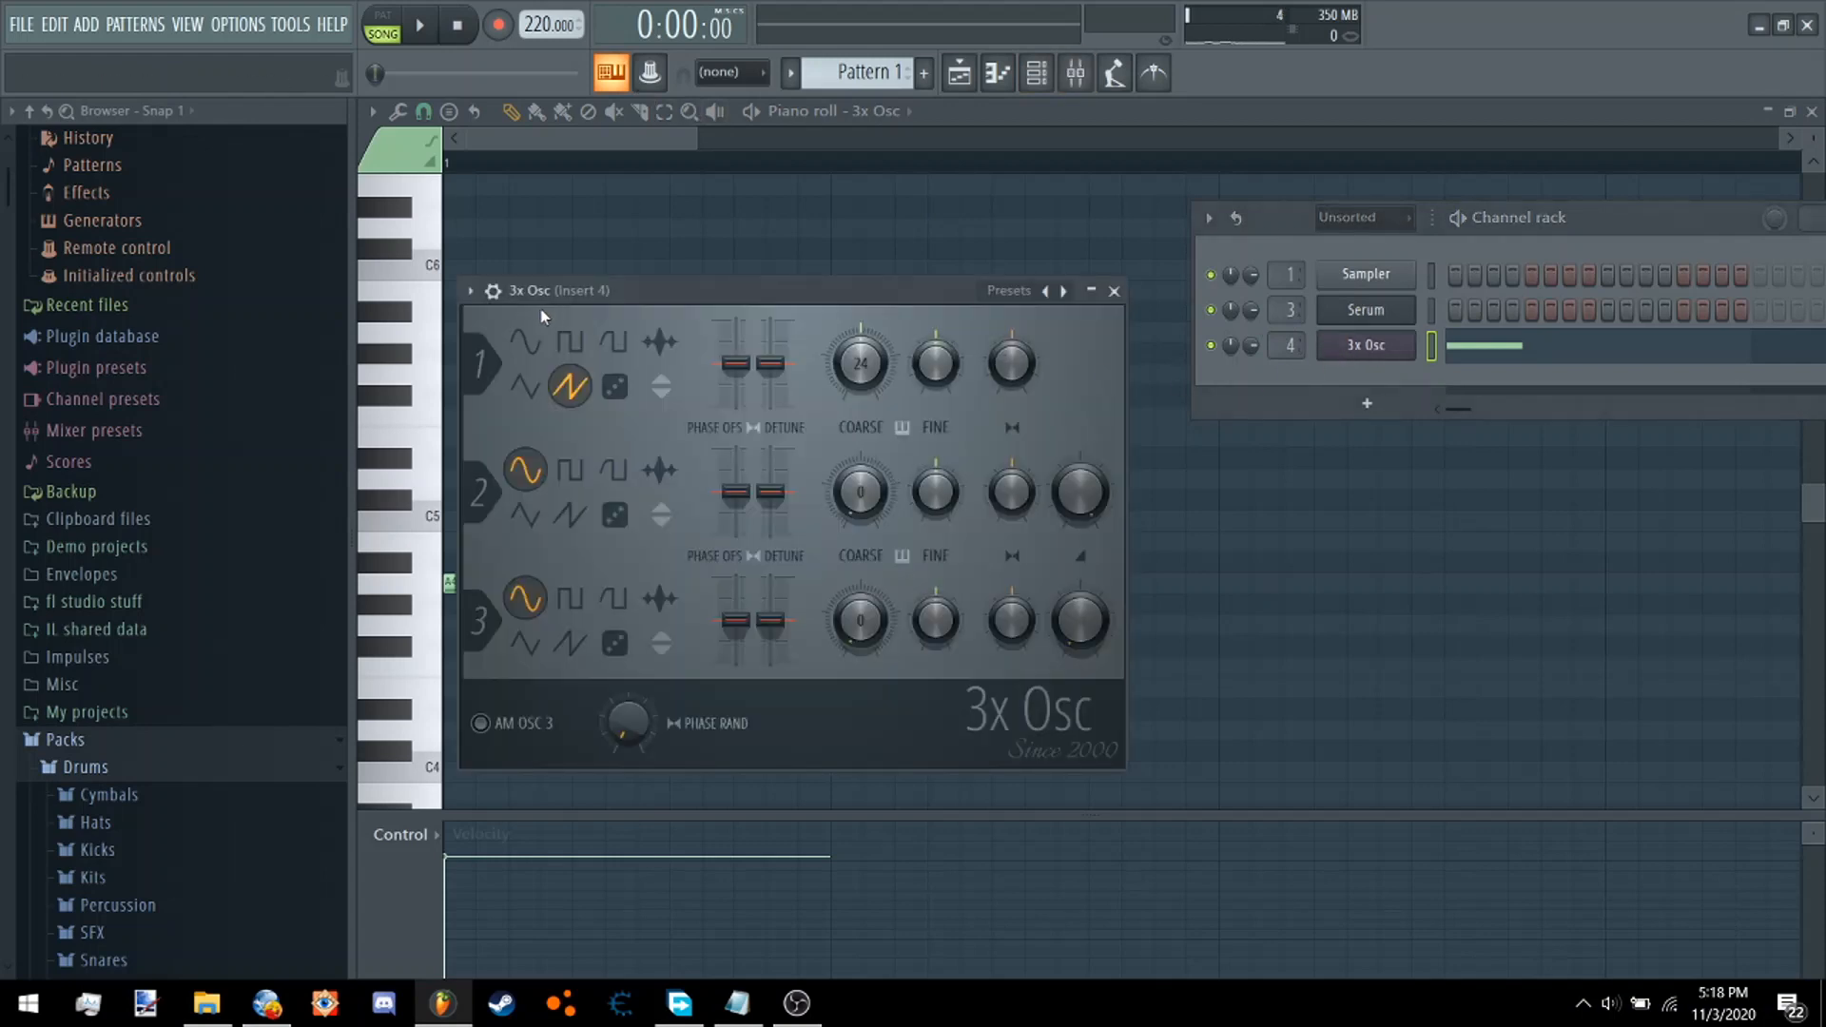
pyautogui.click(492, 290)
pyautogui.press('F9')
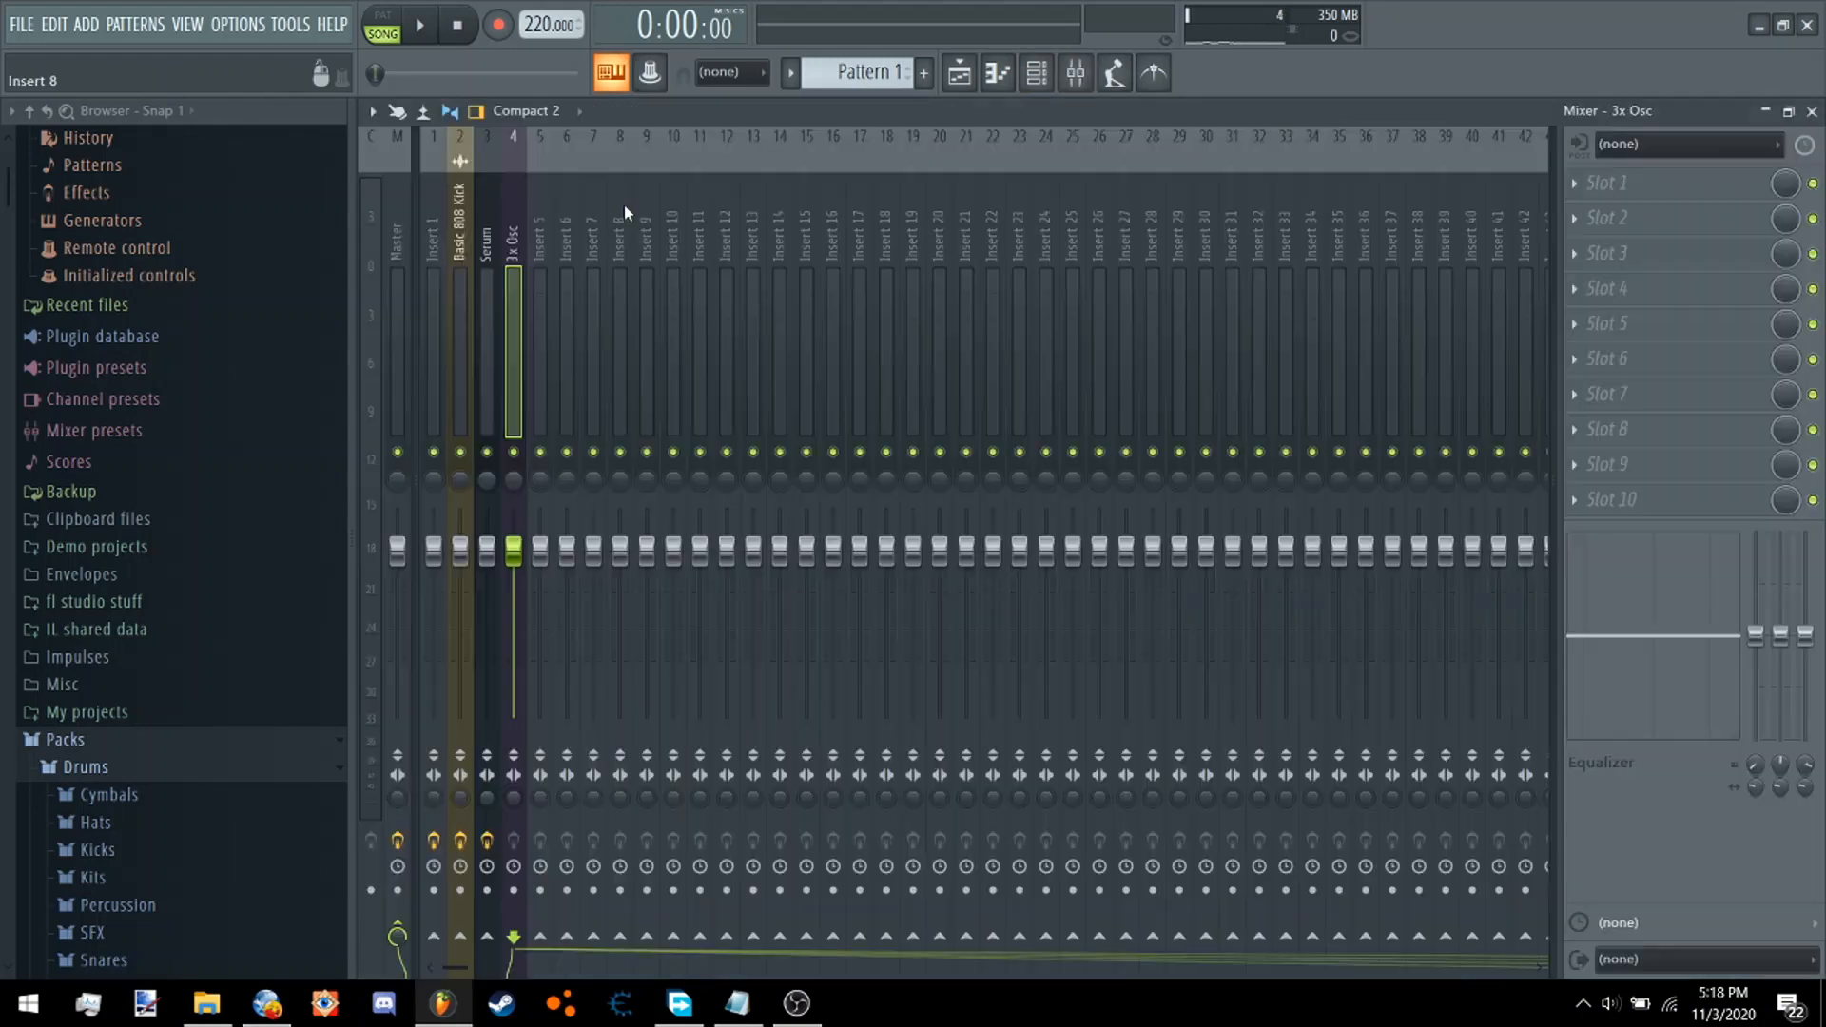
# Add Fruity Parametric EQ 2 in slot 2 of the 3x Osc track and boost bands 3, 4 and 5 to 18 dB in the mids.
pyautogui.click(1652, 232)
pyautogui.click(1297, 339)
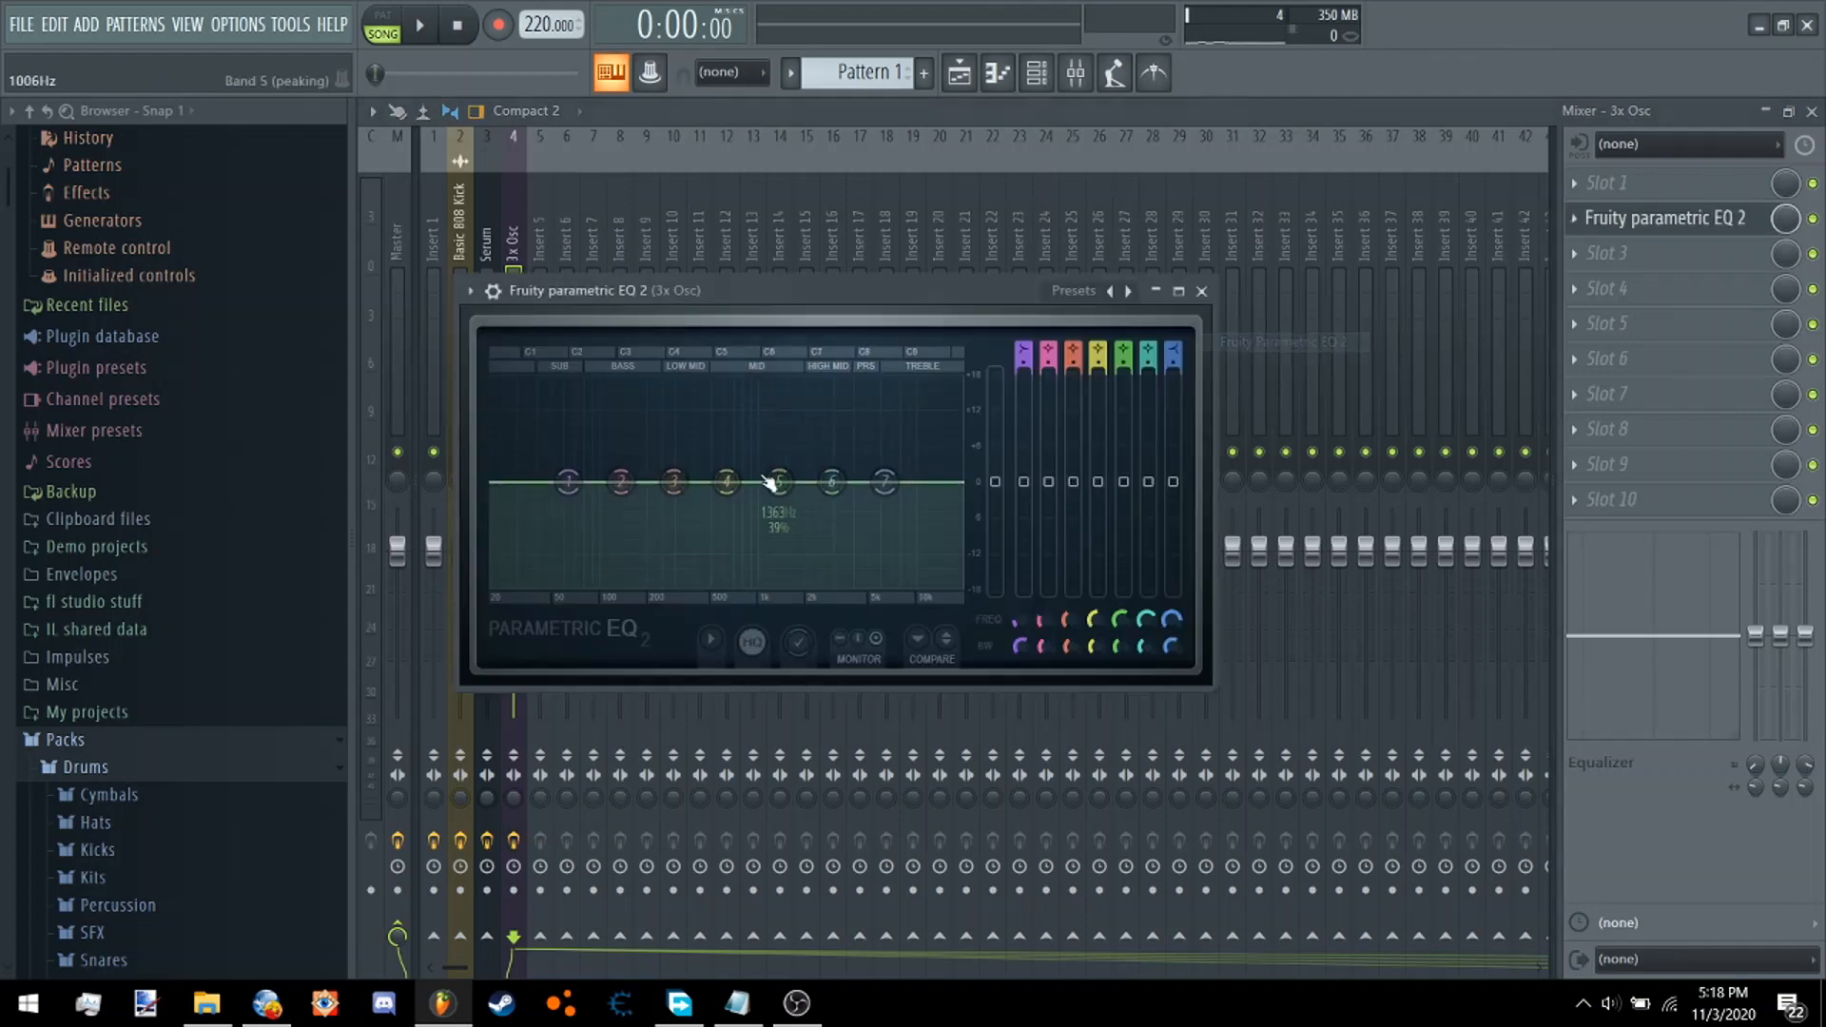
pyautogui.moveTo(775, 486); pyautogui.dragTo(723, 358)
pyautogui.press('space')
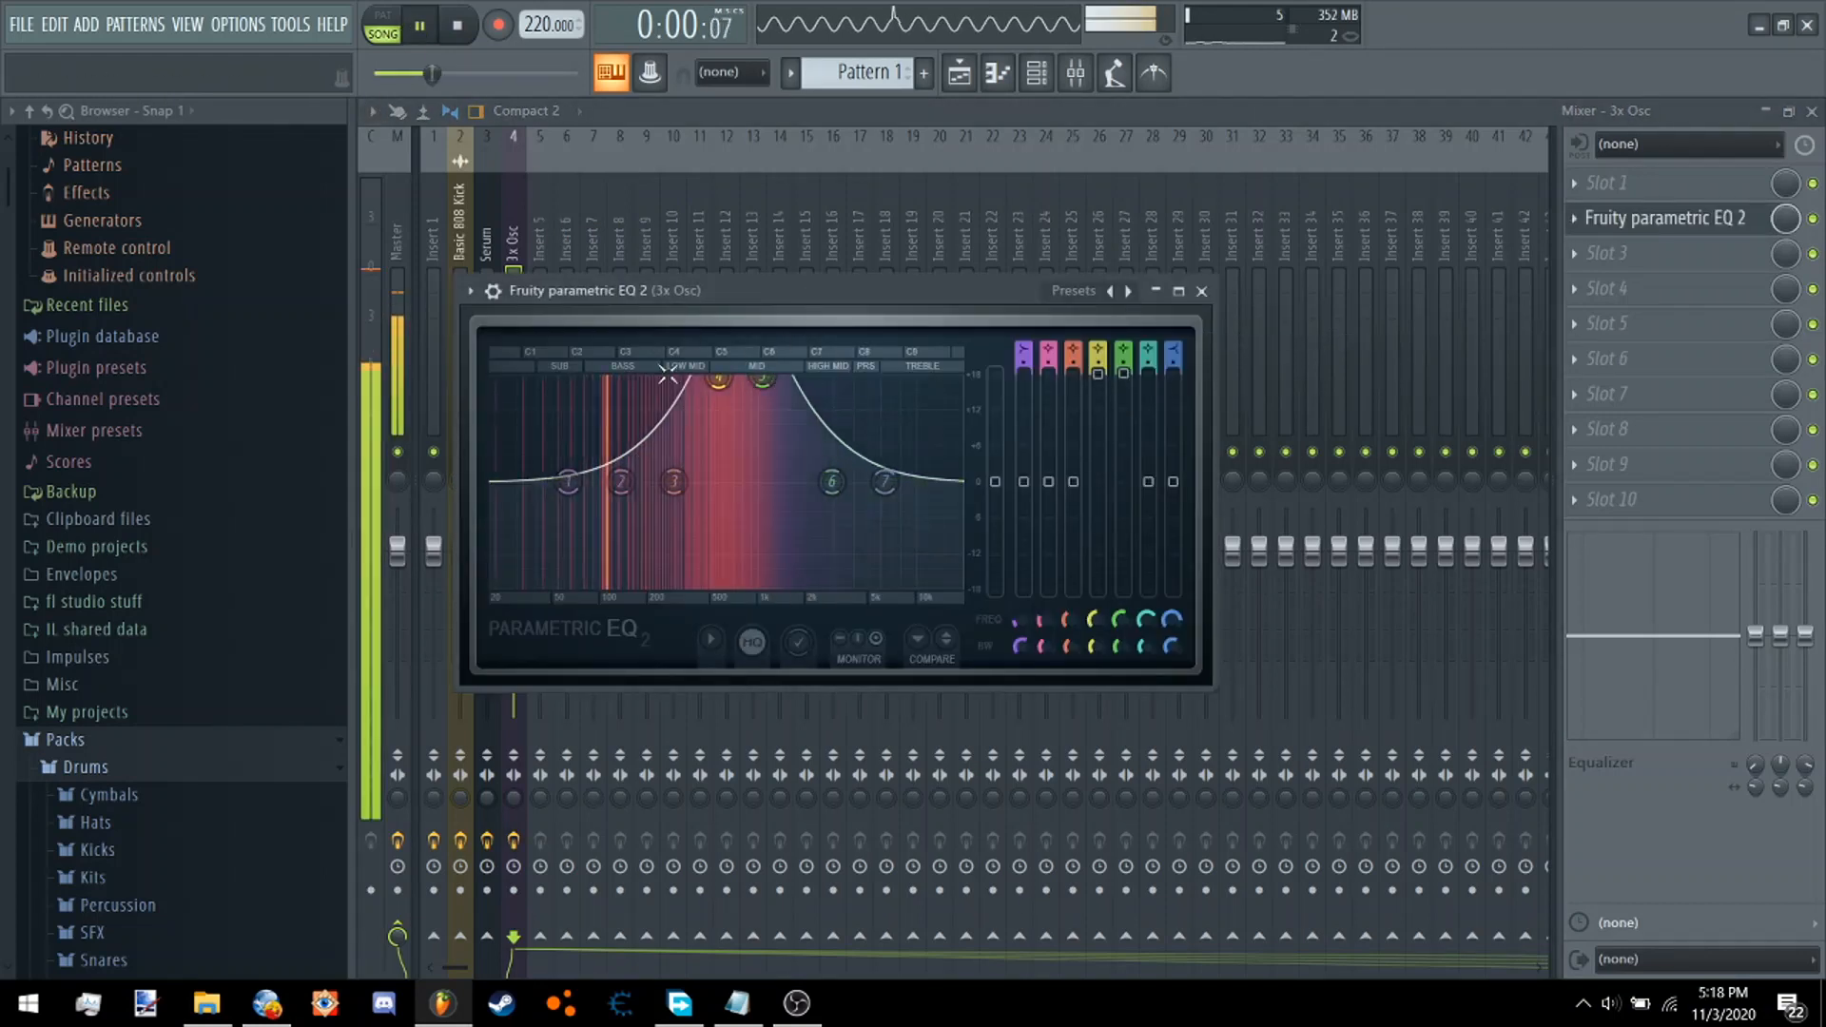
pyautogui.moveTo(674, 481); pyautogui.dragTo(752, 378)
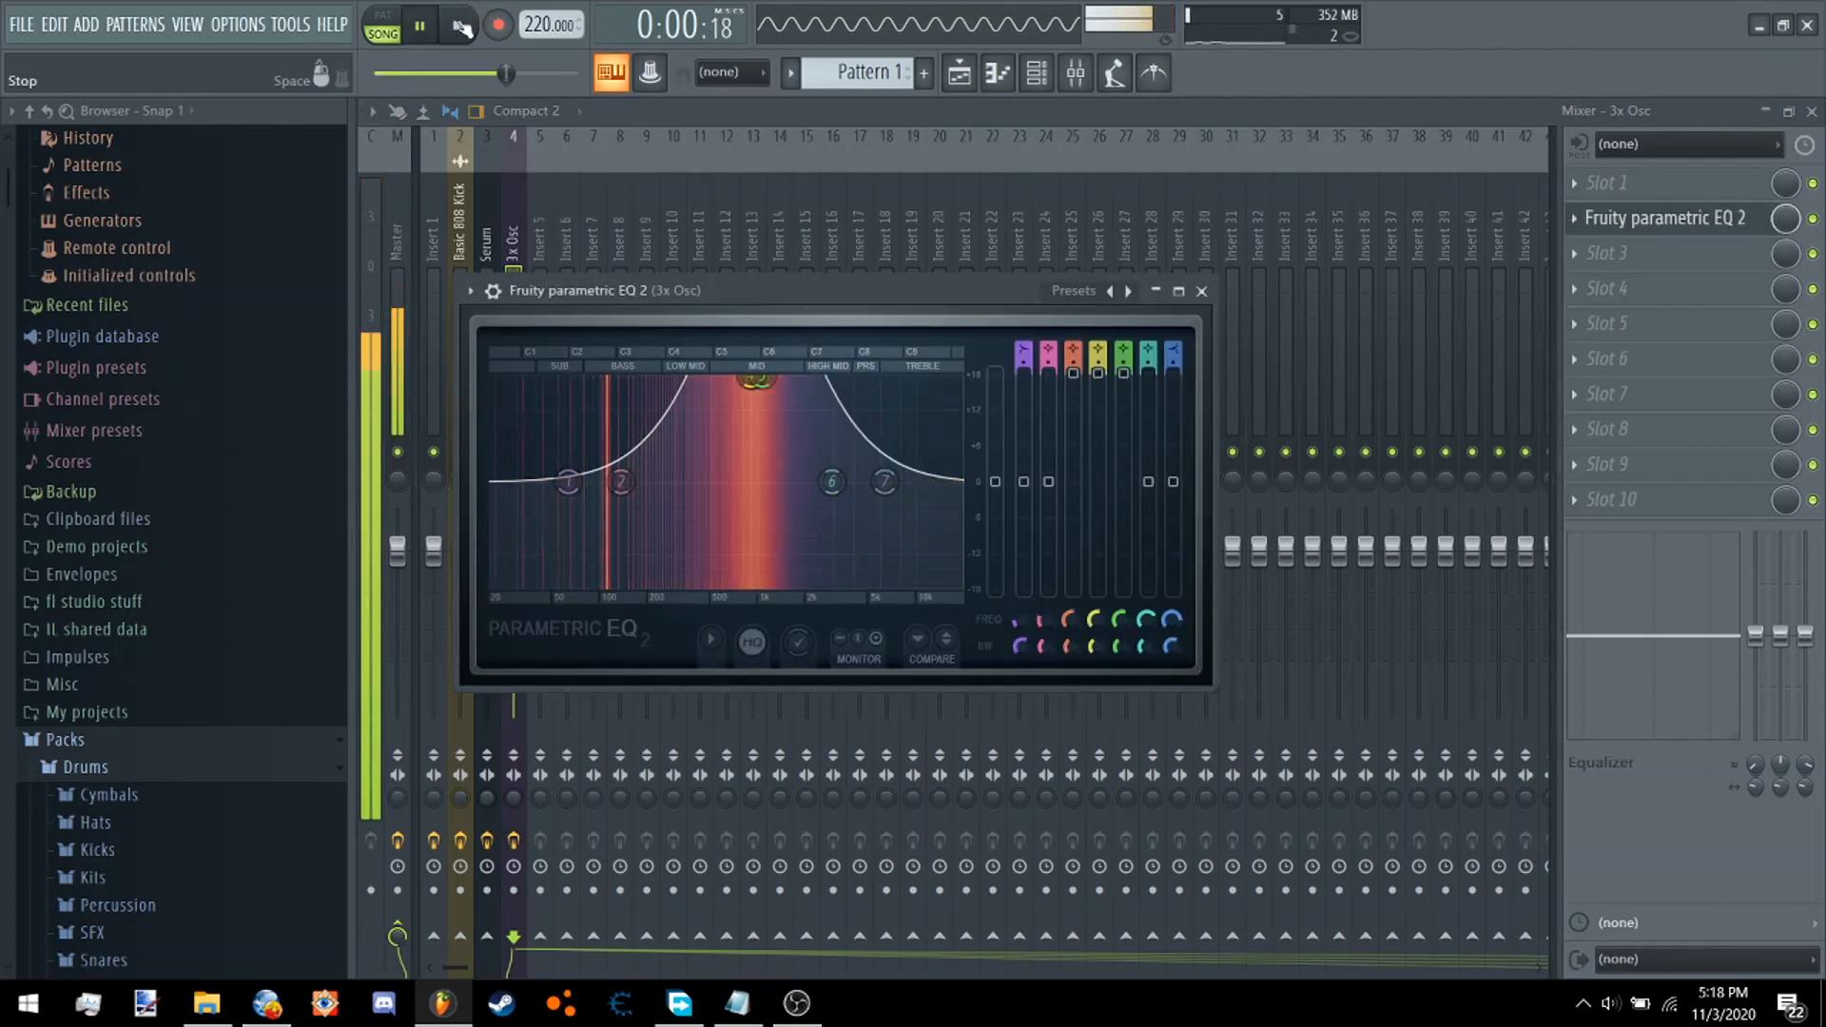
# Move the 3x Osc channel's note down an octave from A4 to A3 in the piano roll.
pyautogui.press('space')
pyautogui.click(1052, 81)
pyautogui.click(1397, 348)
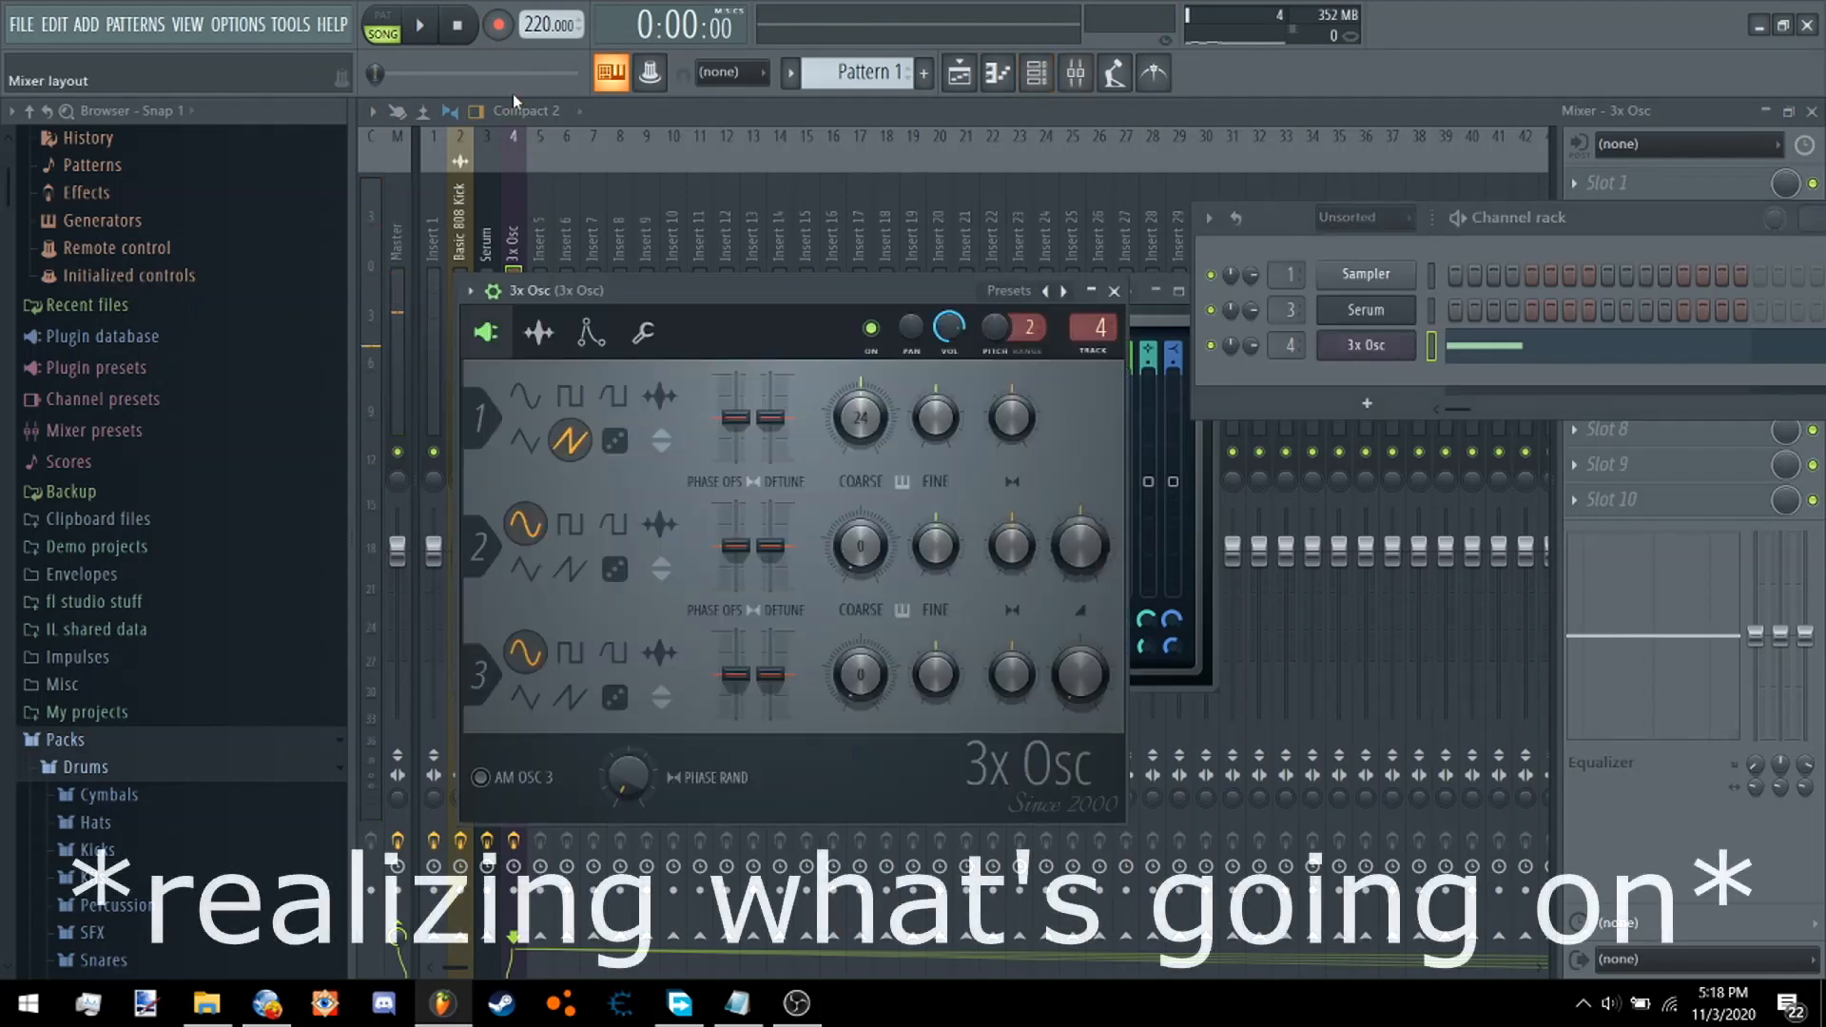
pyautogui.click(419, 26)
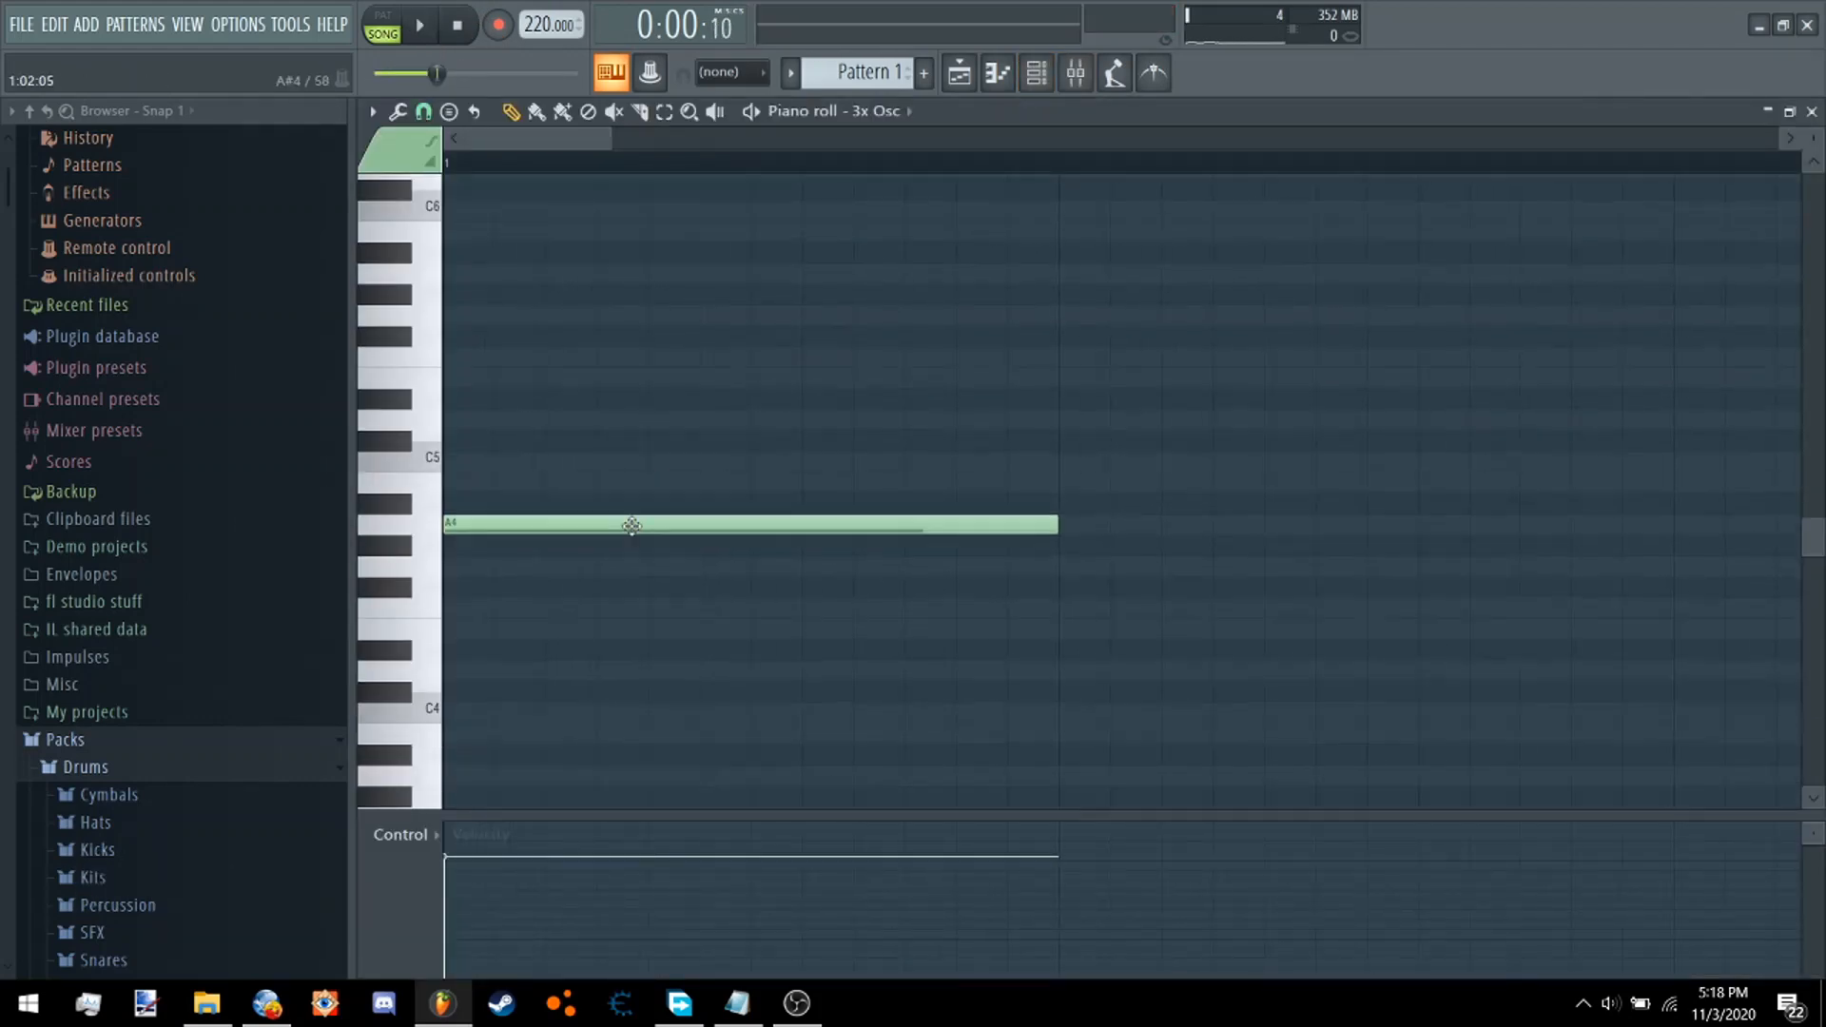
pyautogui.scroll(-3, 657, 476)
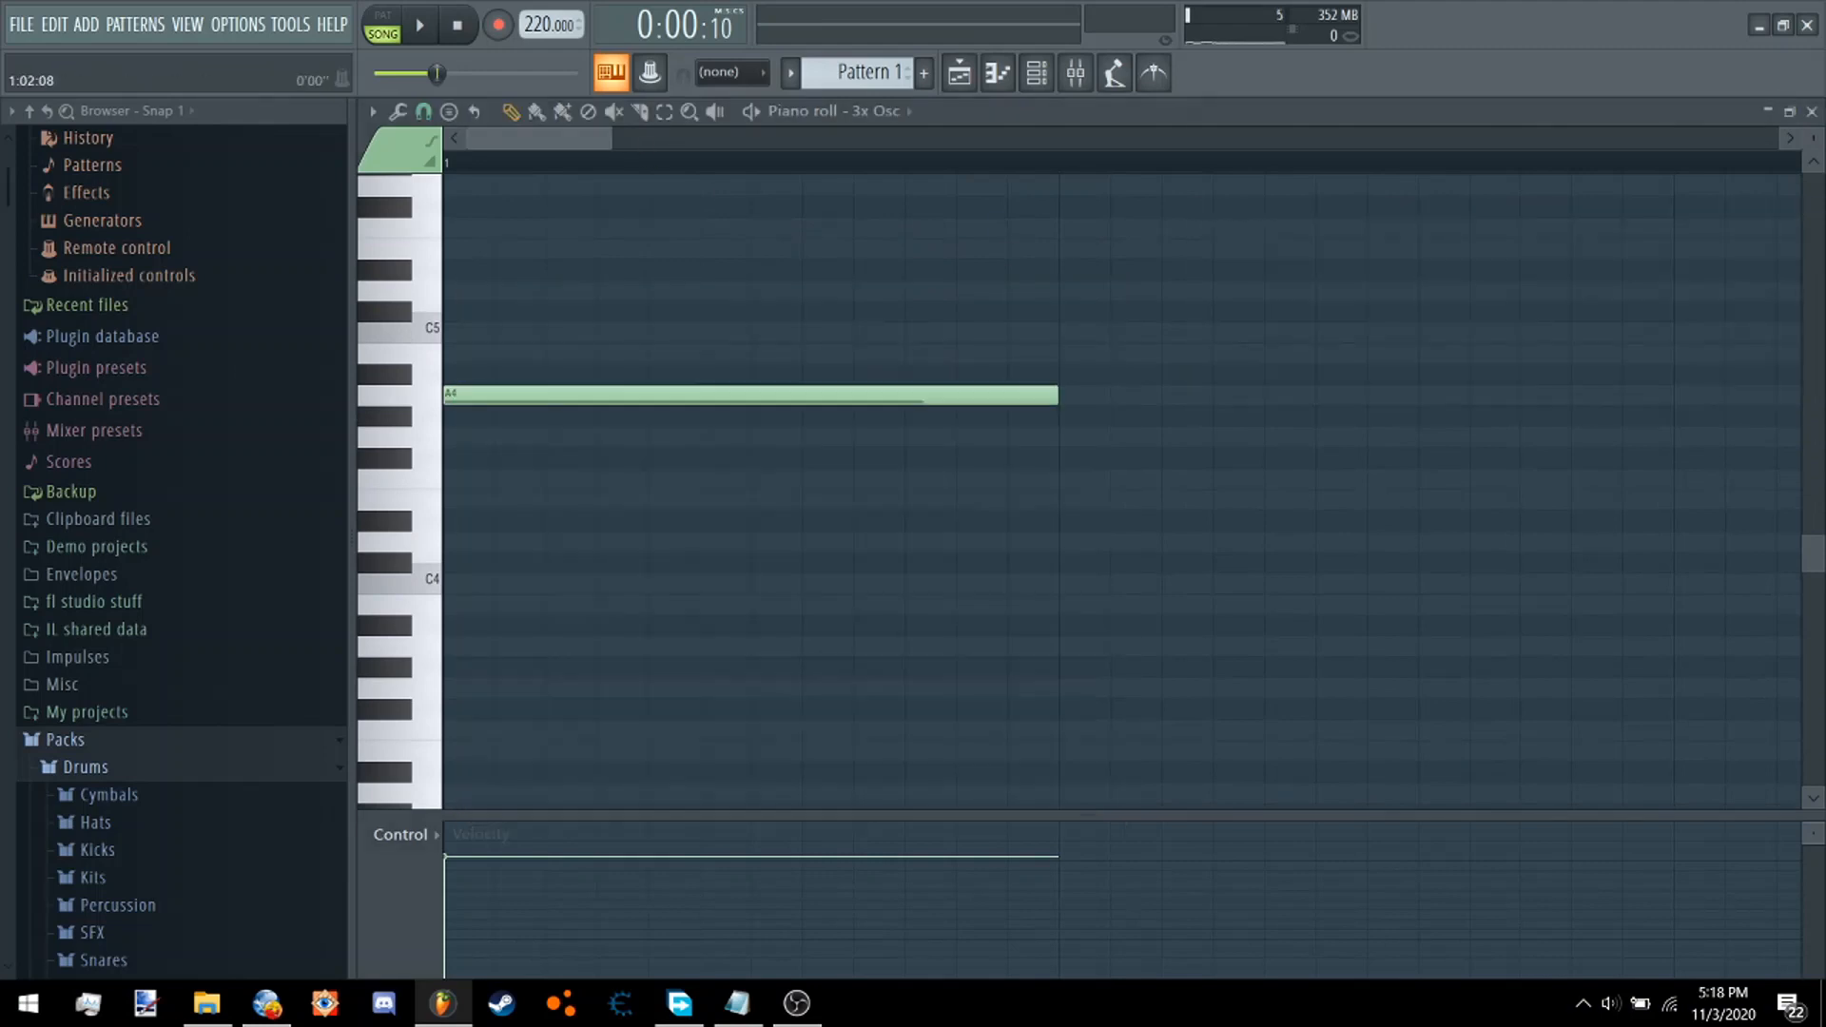
pyautogui.scroll(-3, 530, 551)
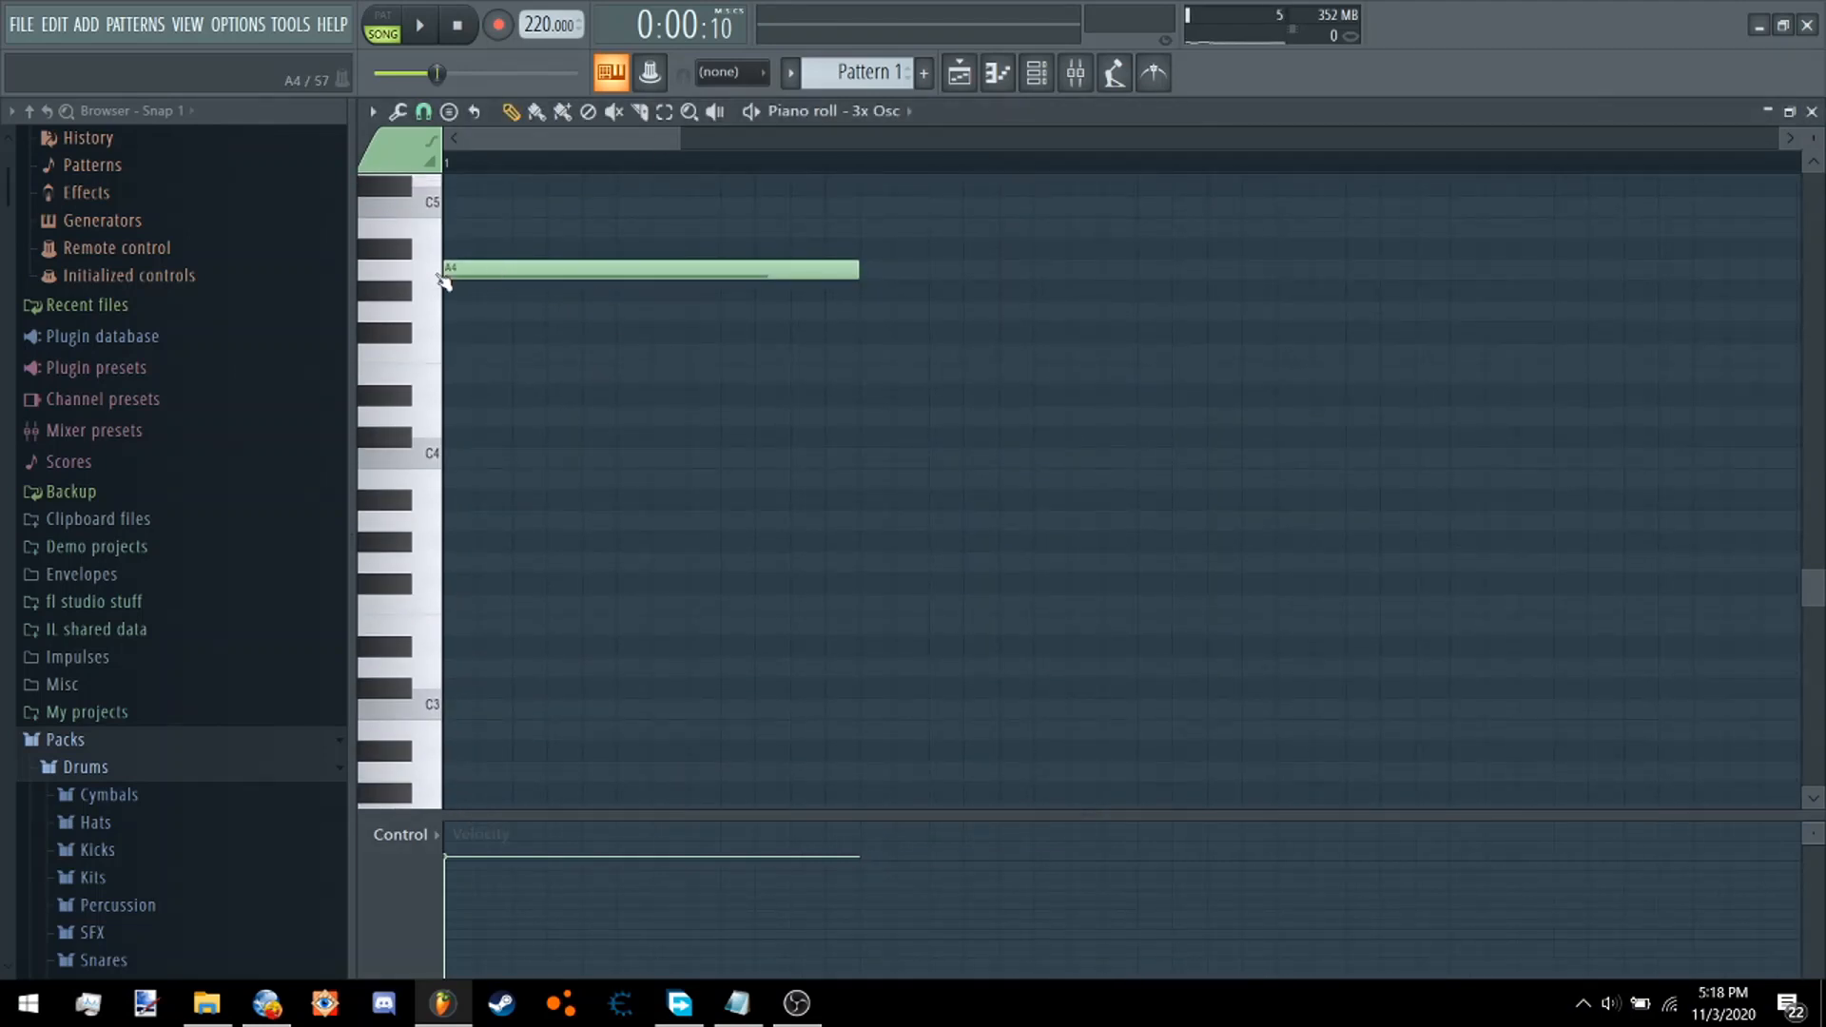
pyautogui.moveTo(444, 282); pyautogui.dragTo(473, 530)
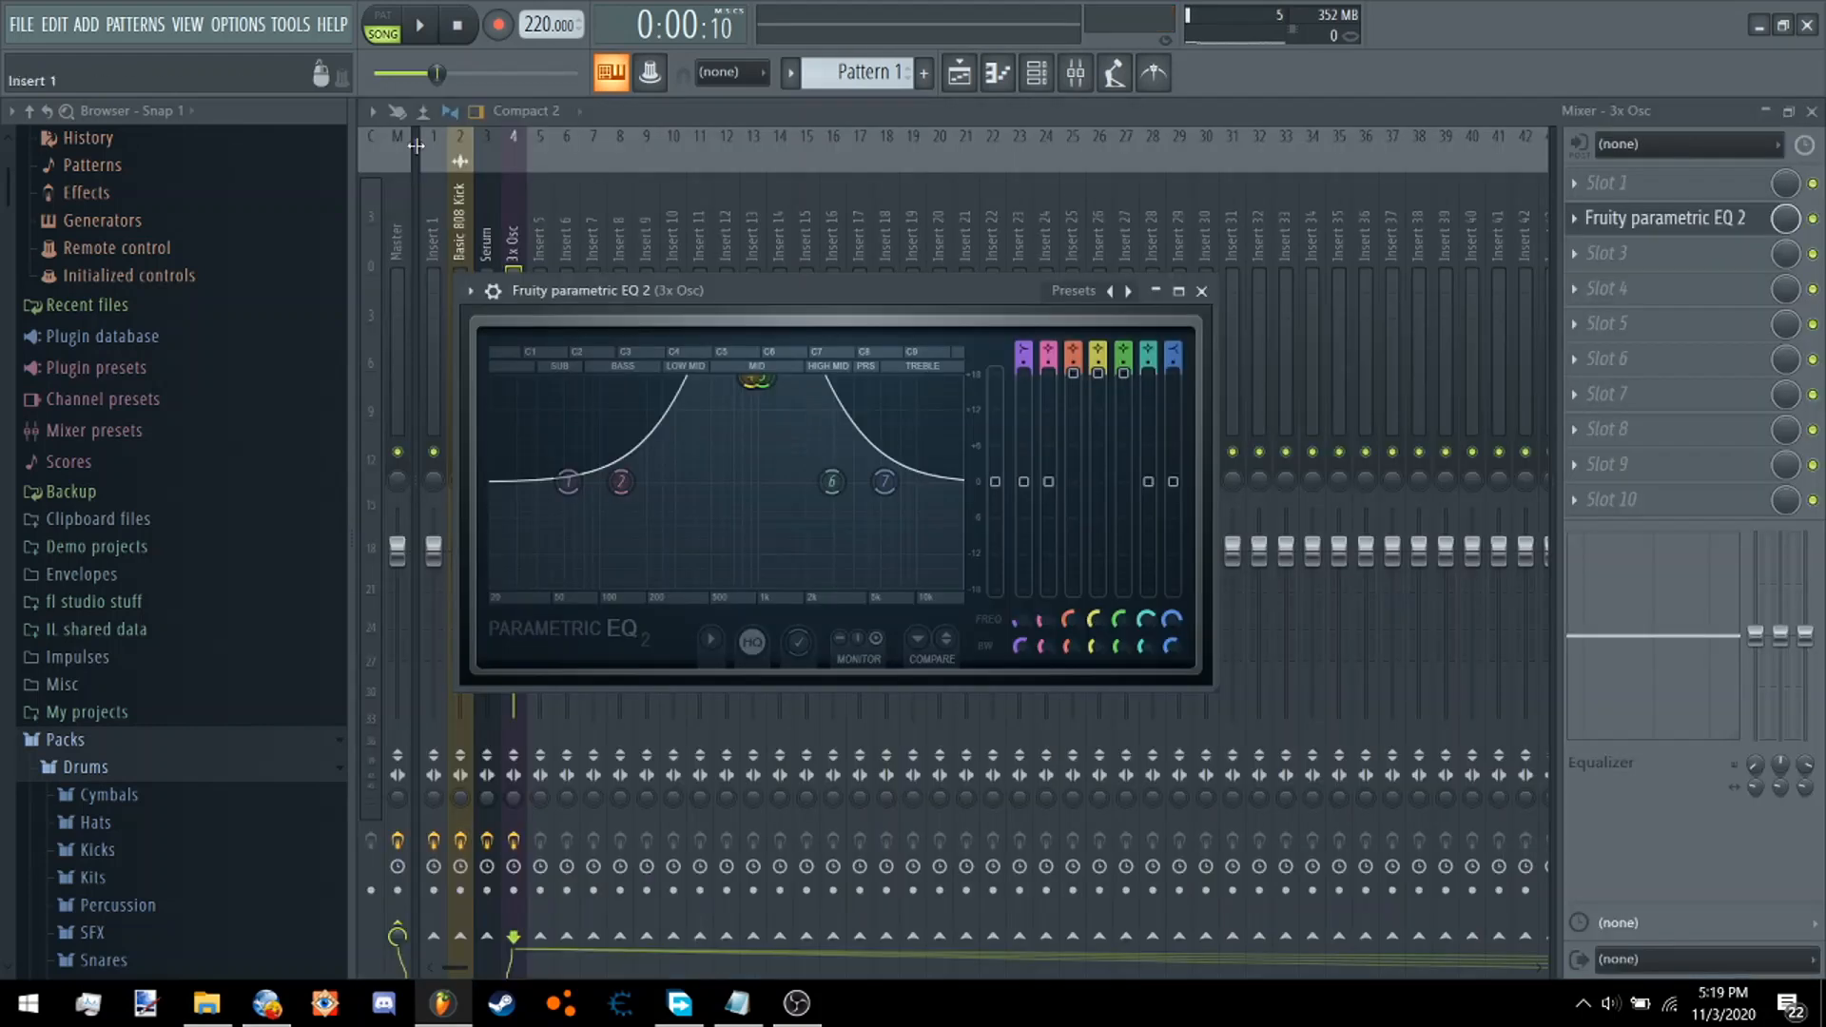
# Boost band 6 of the 3x Osc track's first EQ to 18 dB in the mids, beside the other boosted bands, during playback.
pyautogui.press('space')
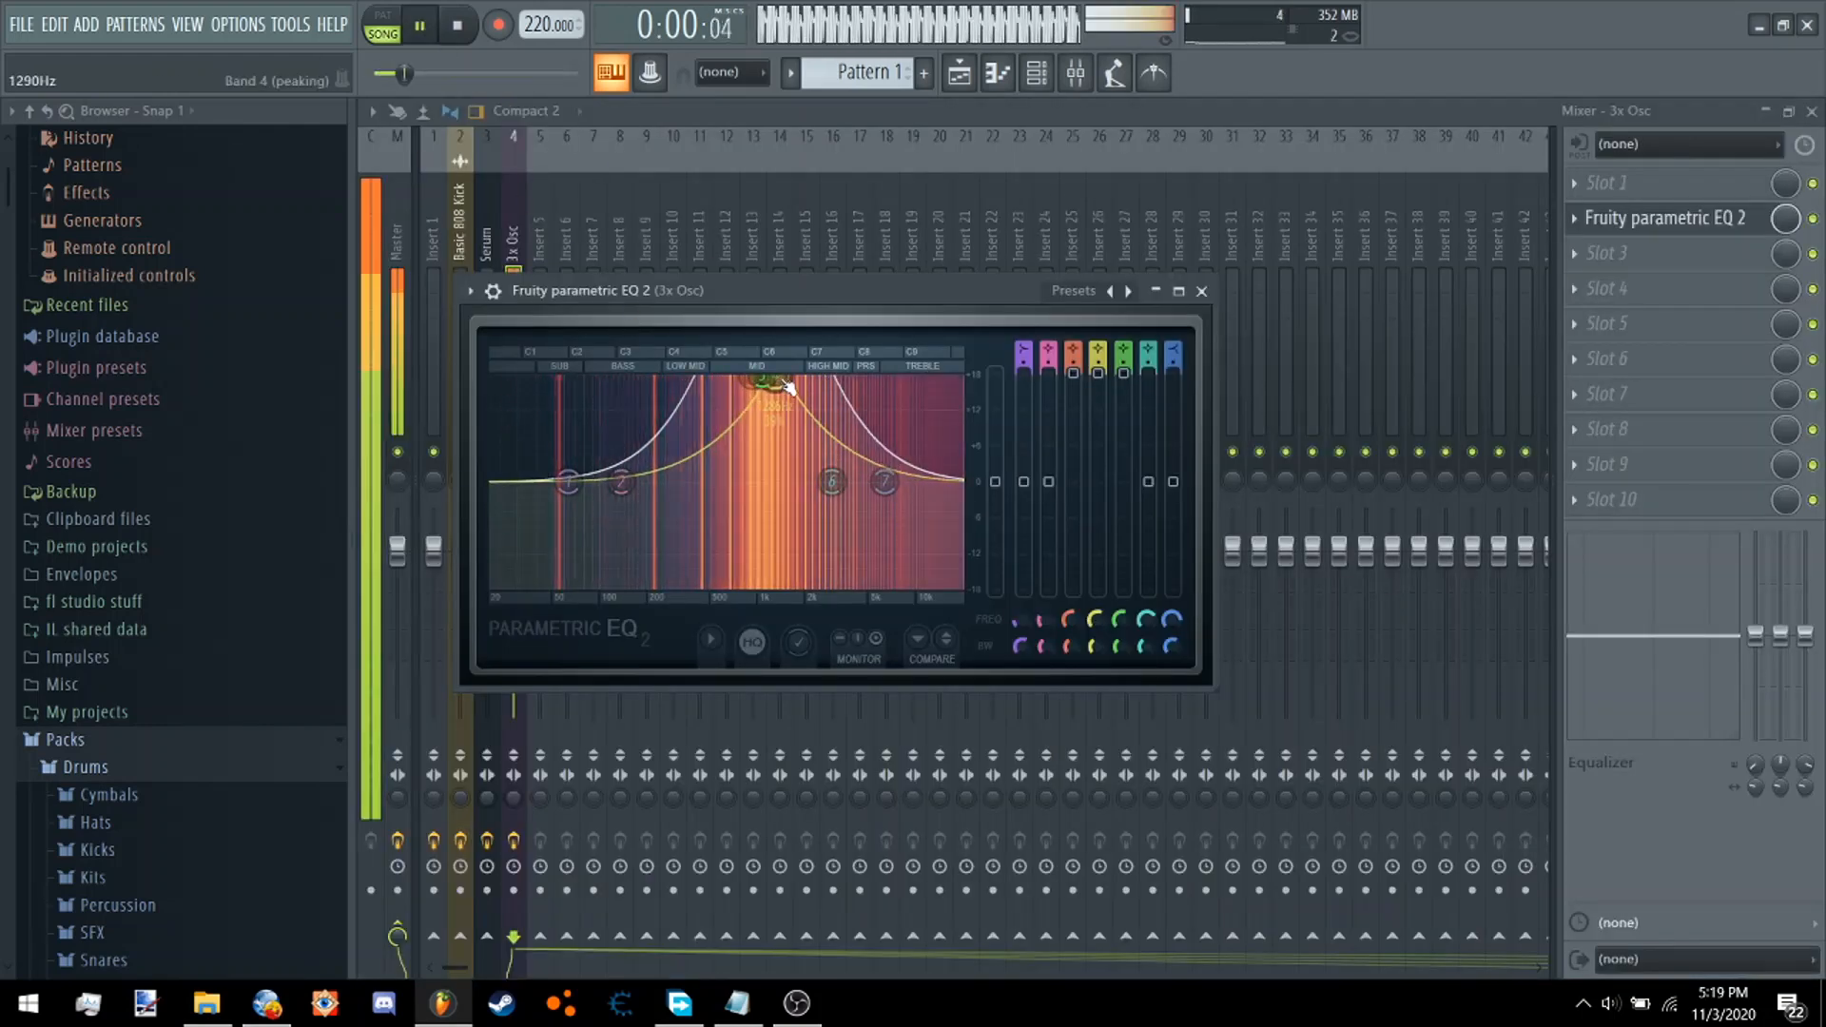
pyautogui.moveTo(833, 482); pyautogui.dragTo(783, 379)
pyautogui.moveTo(622, 482); pyautogui.dragTo(565, 379)
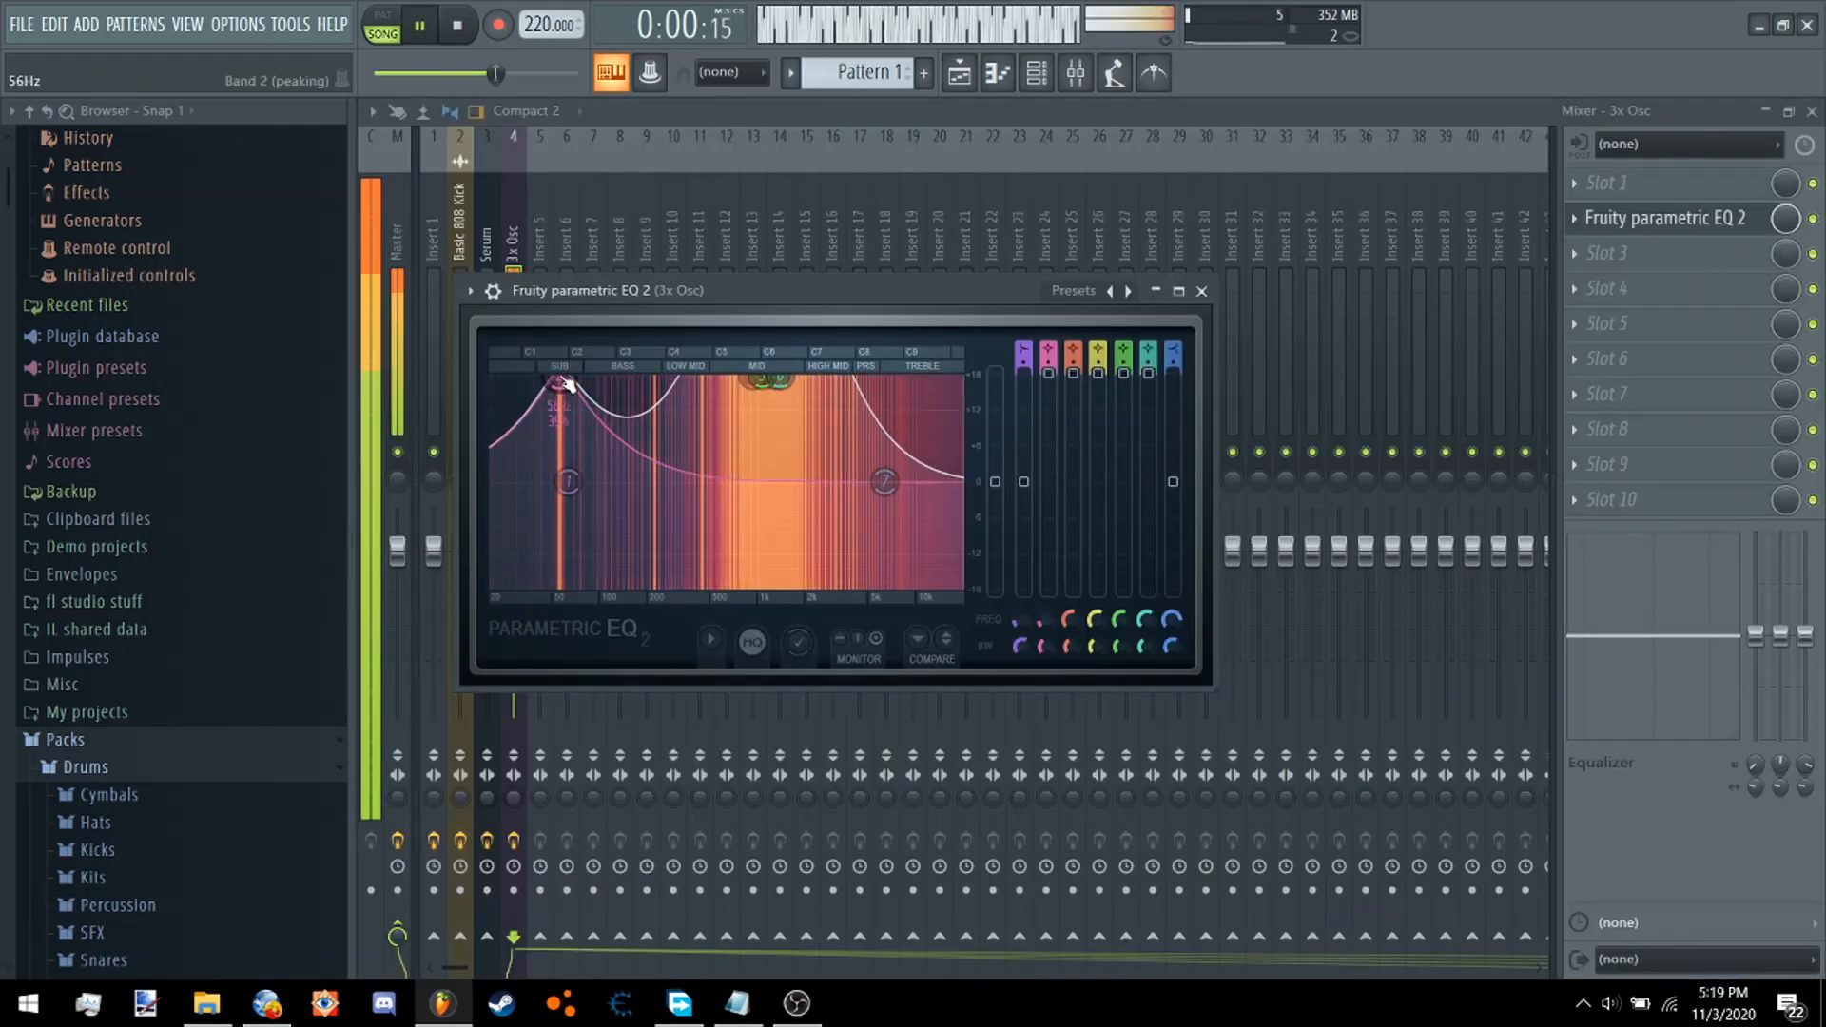
pyautogui.rightClick(565, 383)
pyautogui.click(601, 399)
pyautogui.press('space')
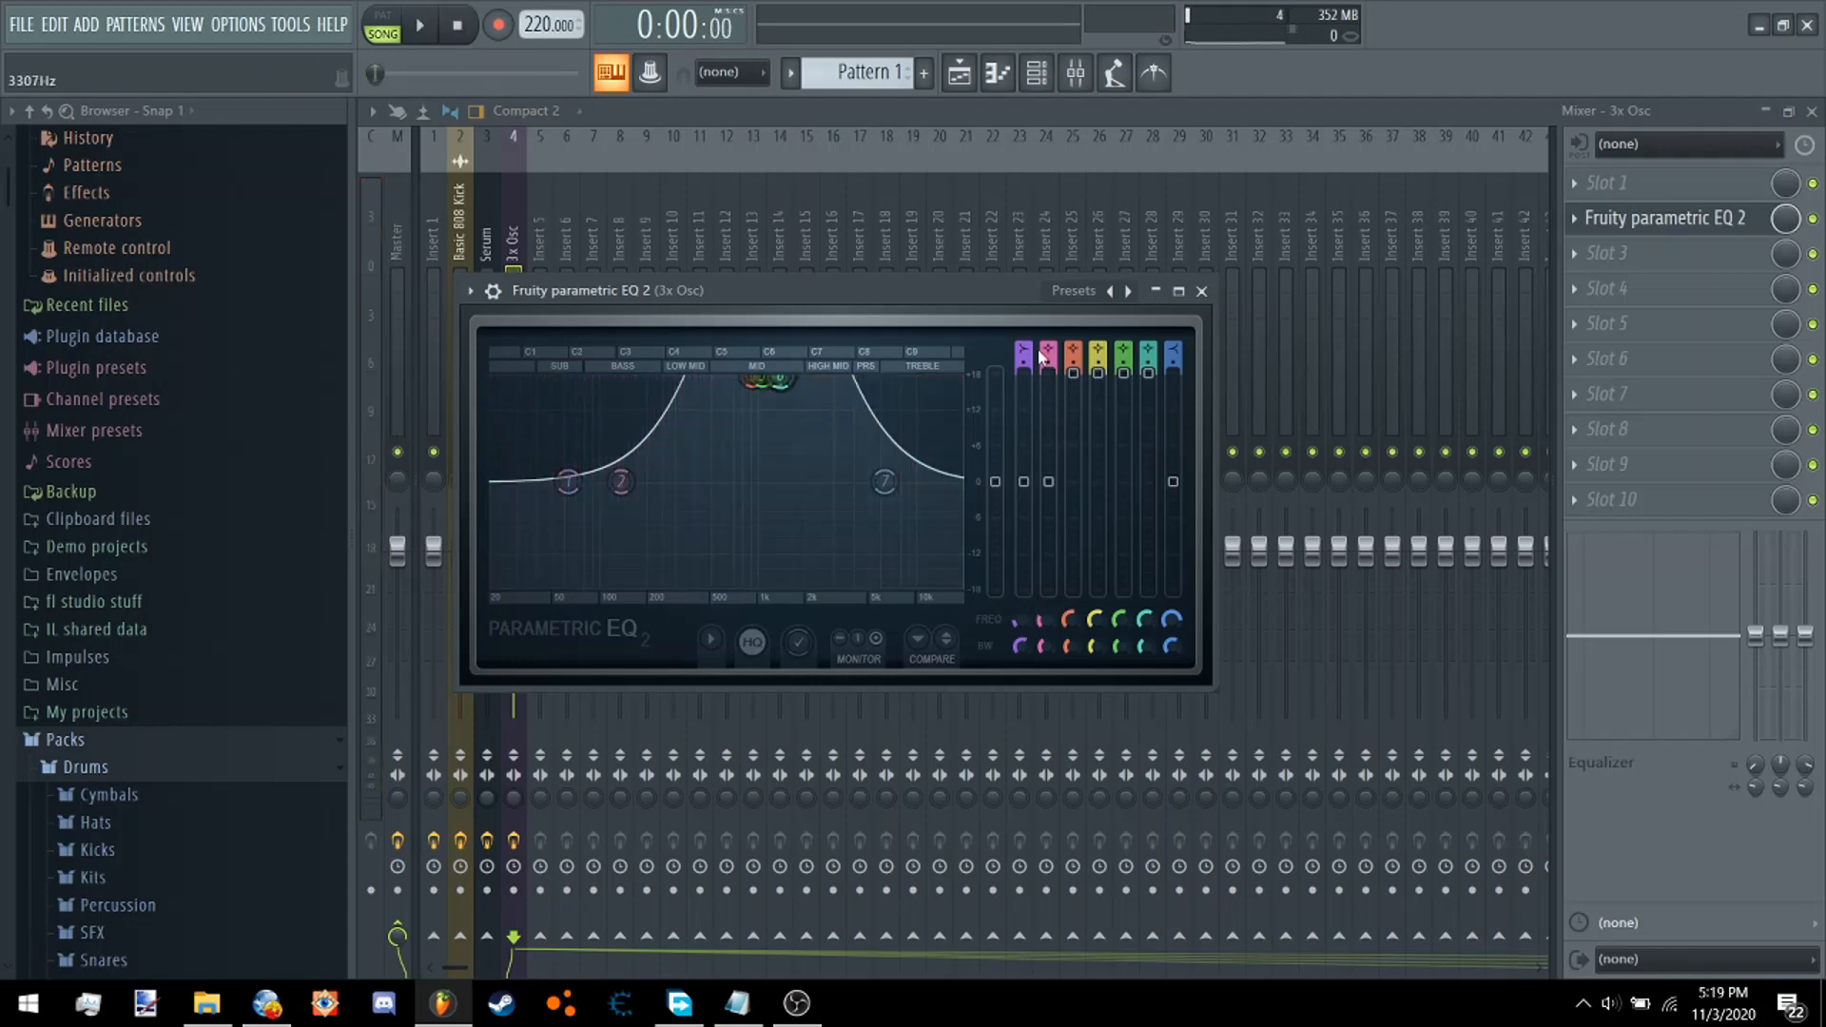
# Add Fruity Fast Dist in slot 3 and Fruity Parametric EQ 2 in slot 4 of the 3x Osc track.
pyautogui.click(1703, 272)
pyautogui.click(1047, 552)
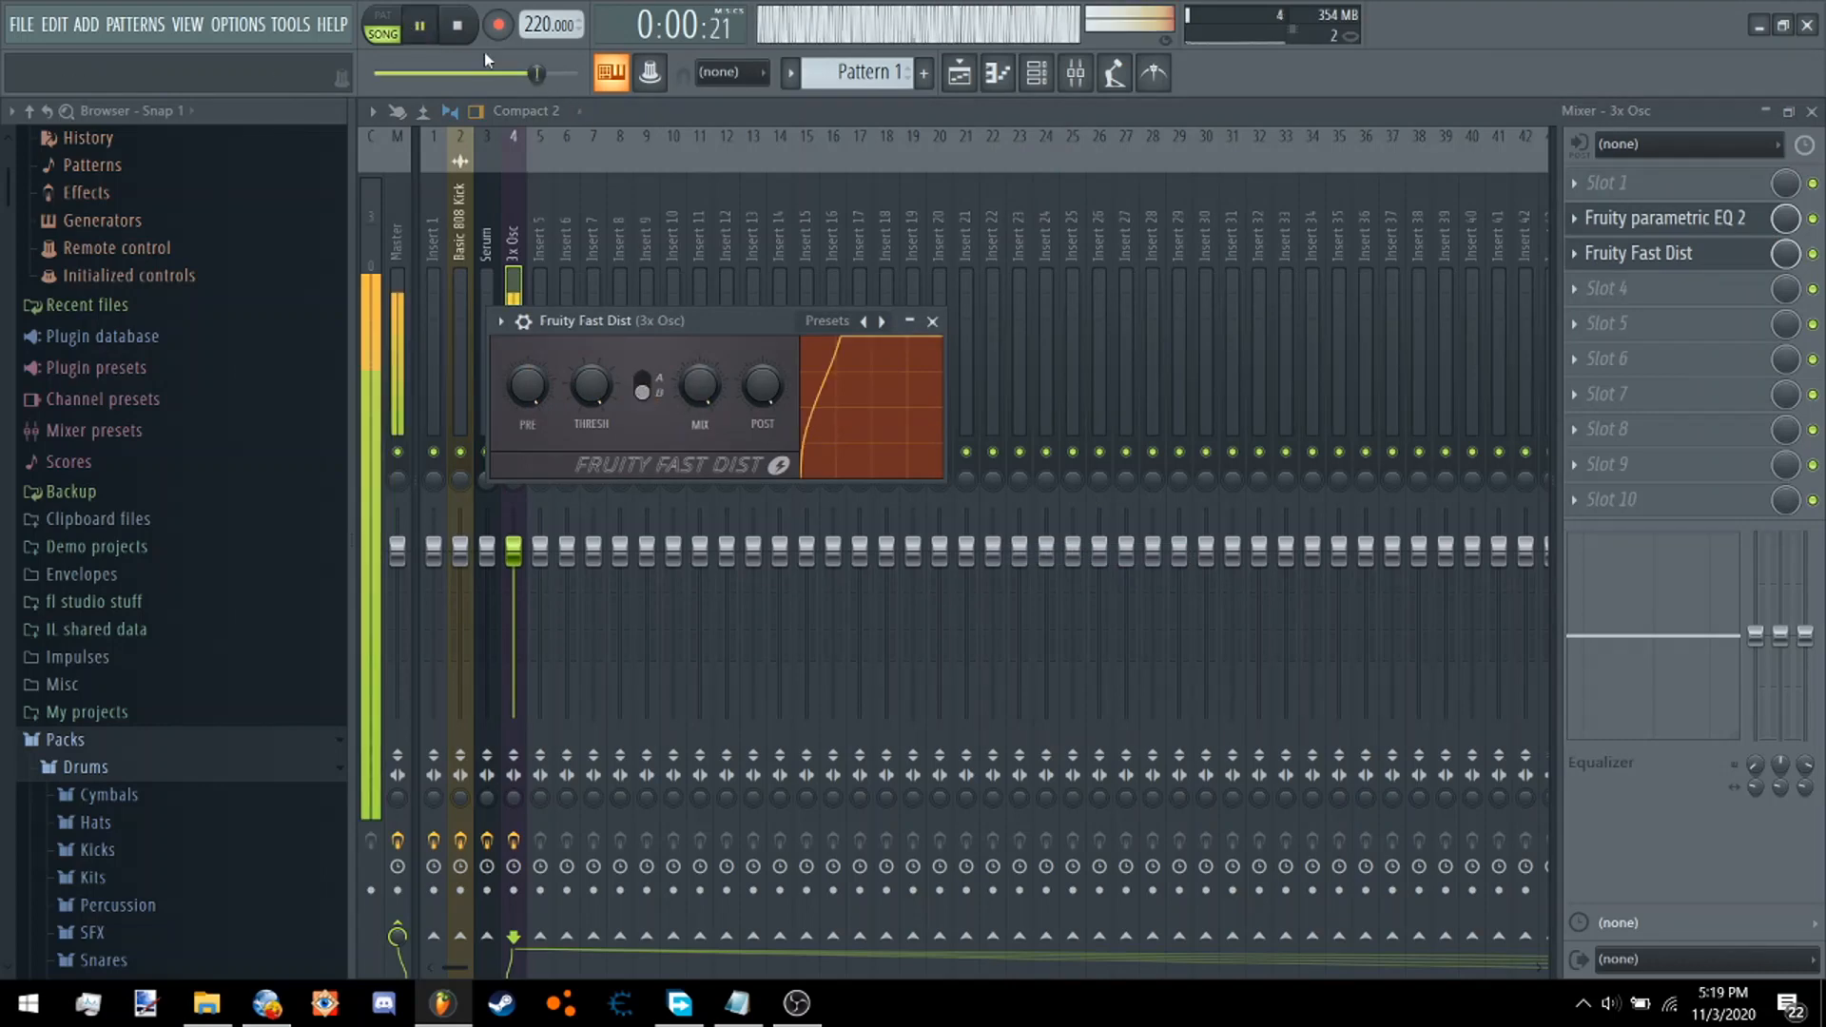
pyautogui.click(1617, 288)
pyautogui.click(1329, 344)
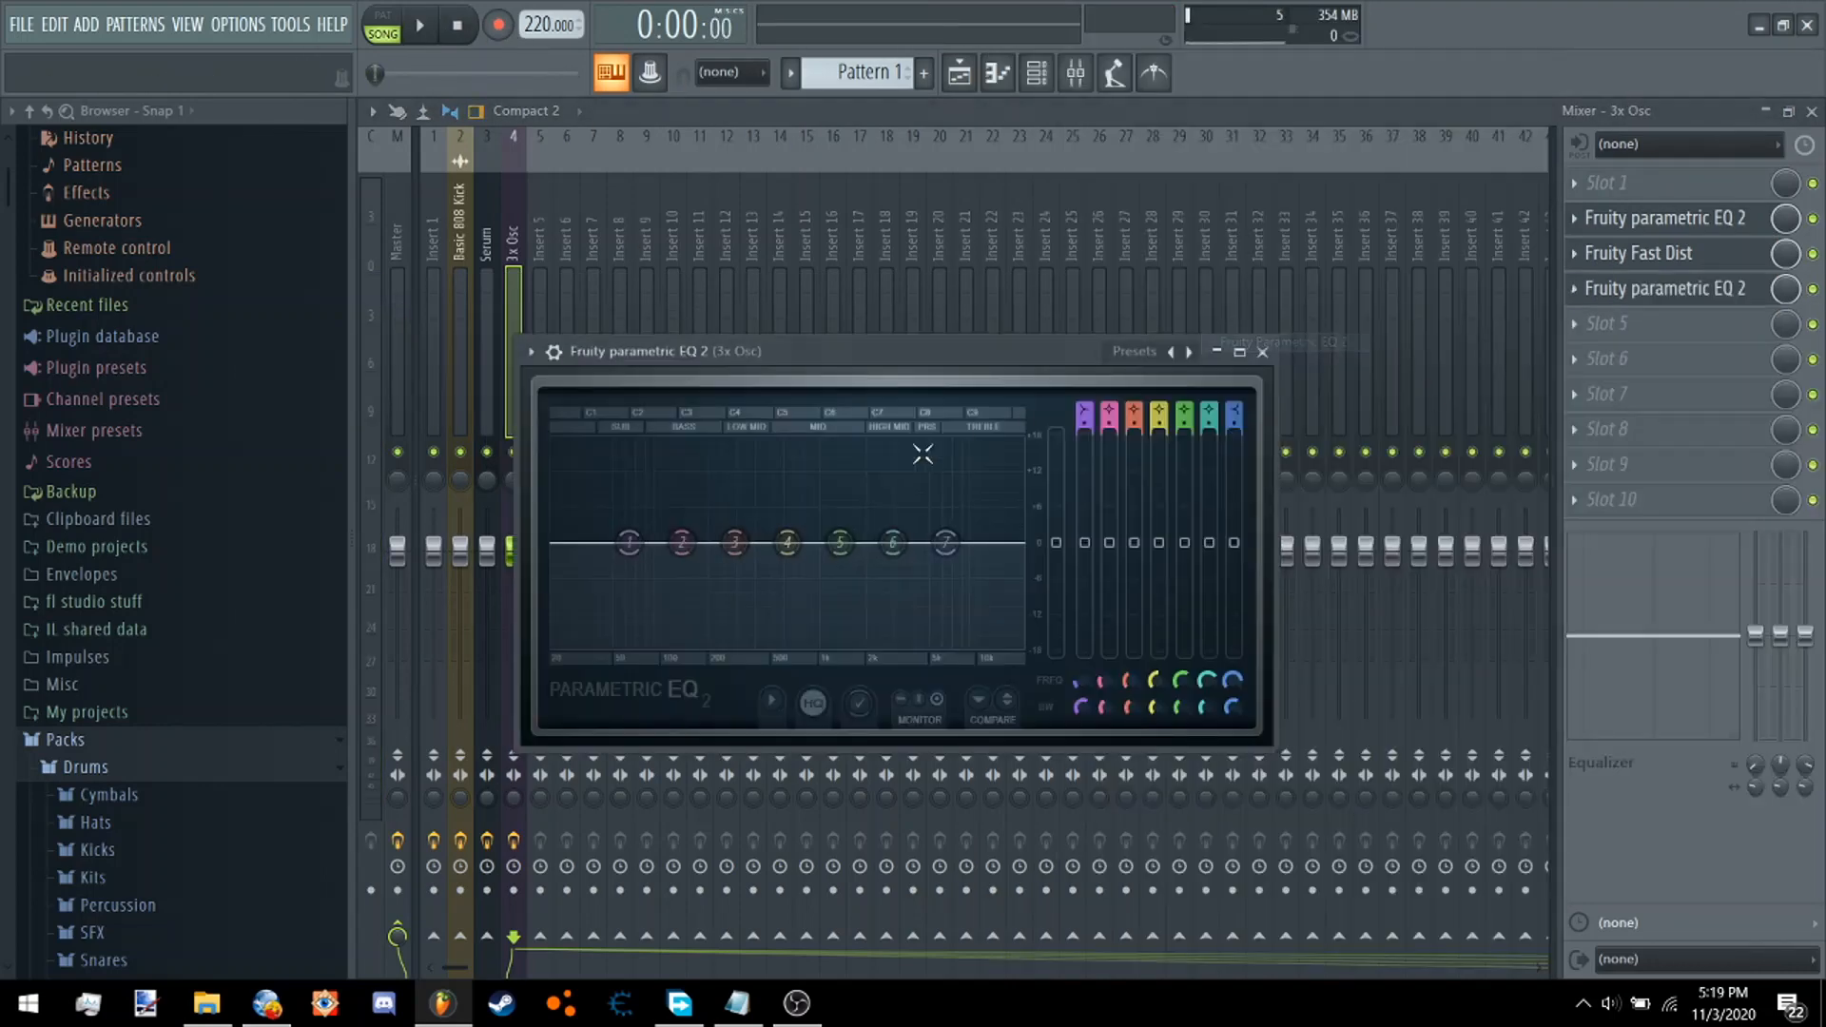
# In the slot 4 EQ, boost band 4 to 18 dB and band 3 to about 12 dB in the sub range and preview the sound.
pyautogui.moveTo(787, 542); pyautogui.dragTo(628, 442)
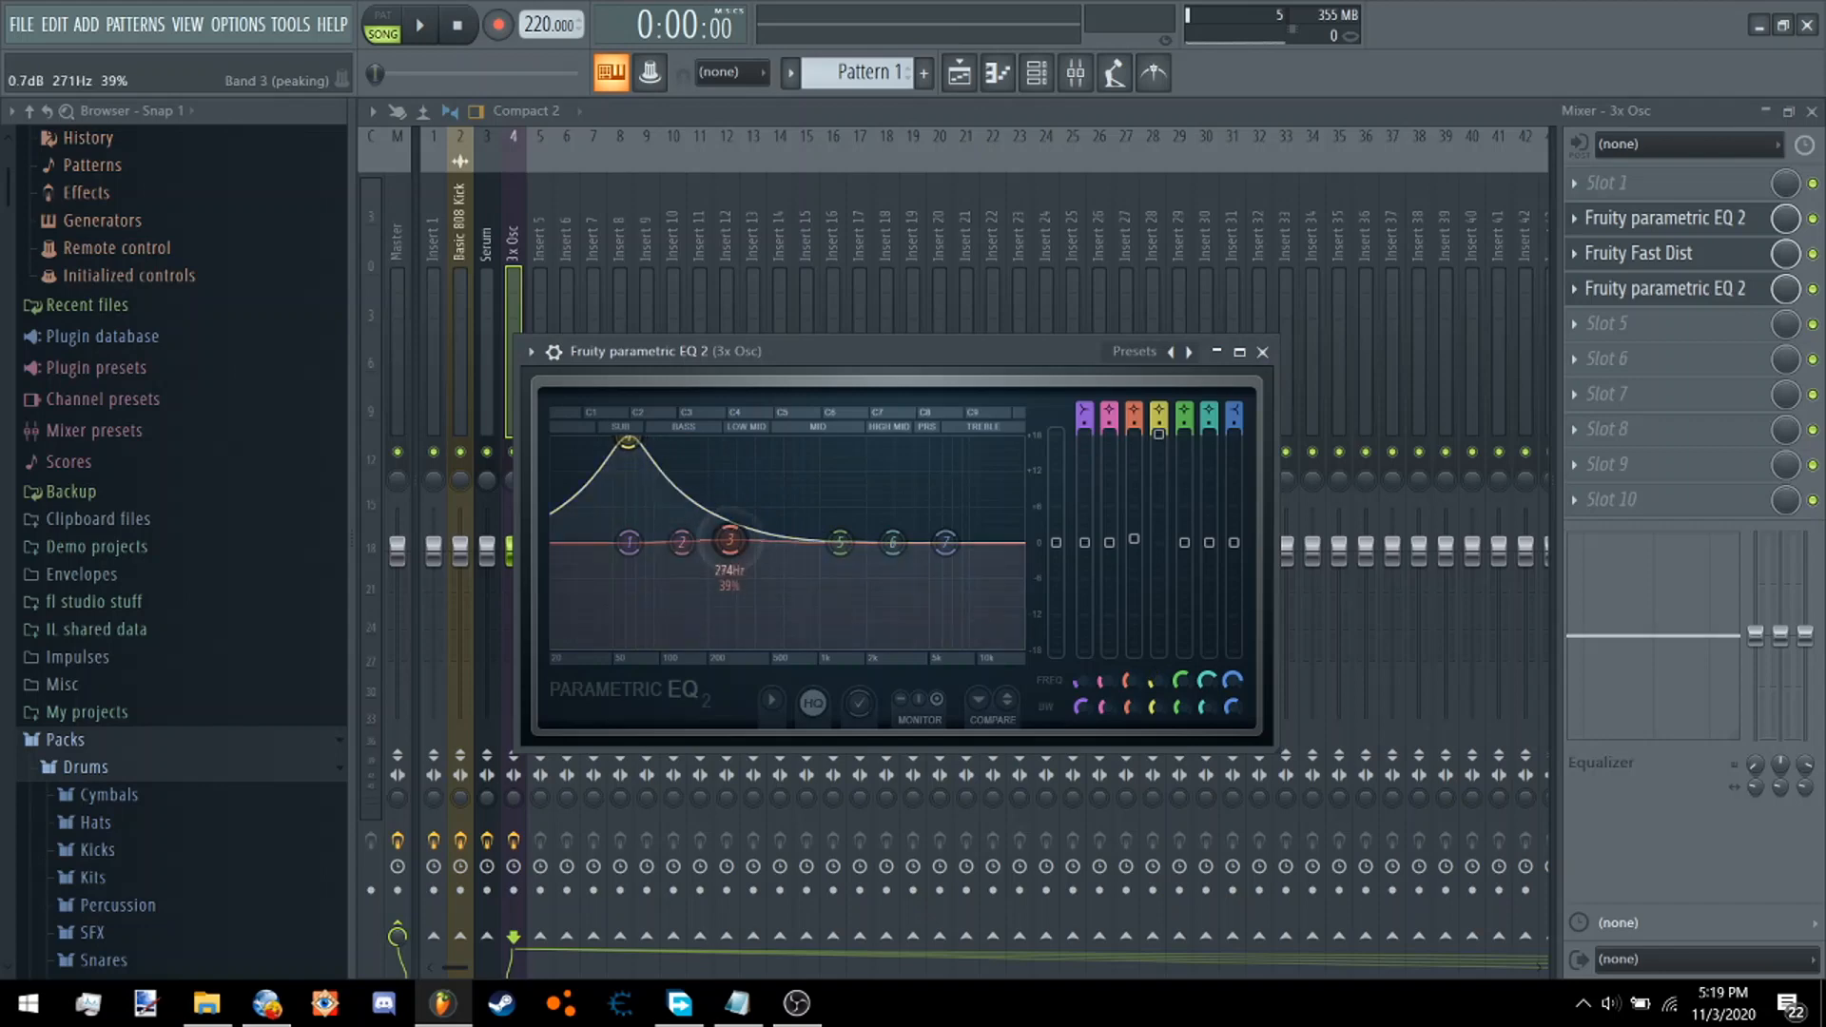
pyautogui.moveTo(734, 542); pyautogui.dragTo(633, 475)
pyautogui.click(419, 26)
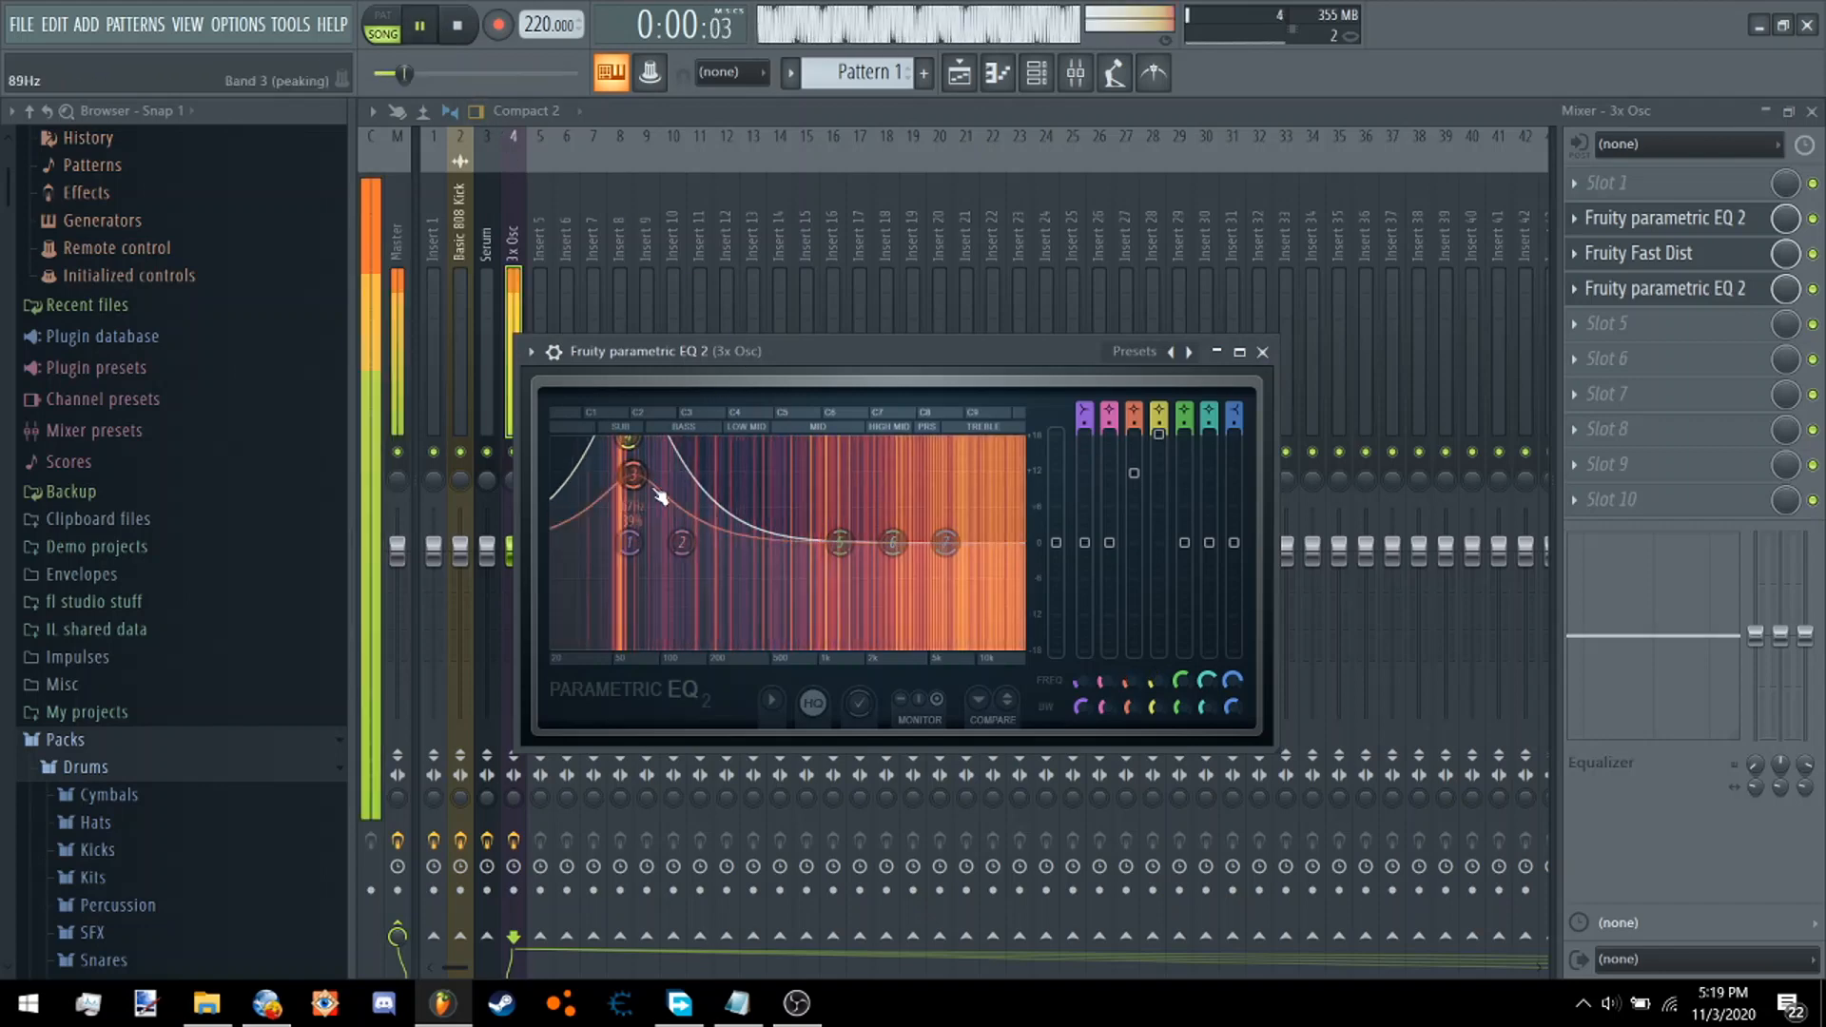
# Add Fruity WaveShaper in slot 5, pull the curve's middle point into the upper-left corner of the graph, and preview it.
pyautogui.click(1123, 616)
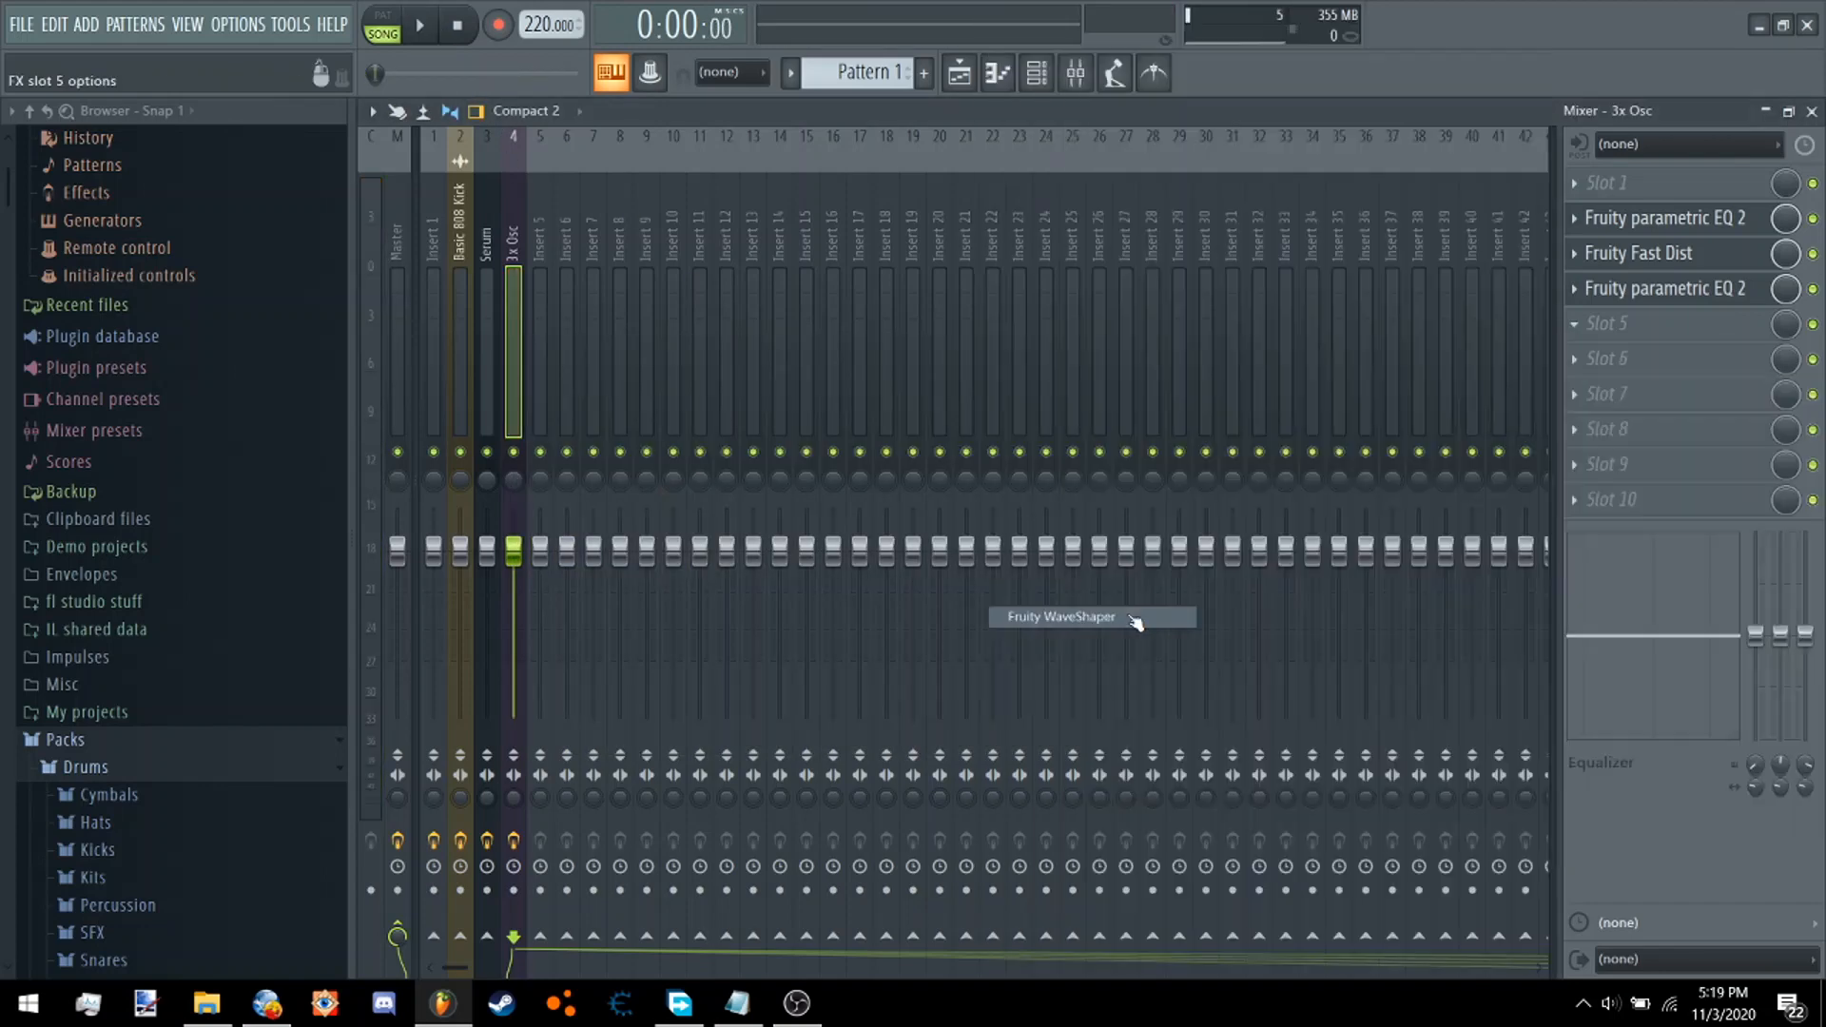
pyautogui.moveTo(712, 600); pyautogui.dragTo(562, 409)
pyautogui.click(420, 26)
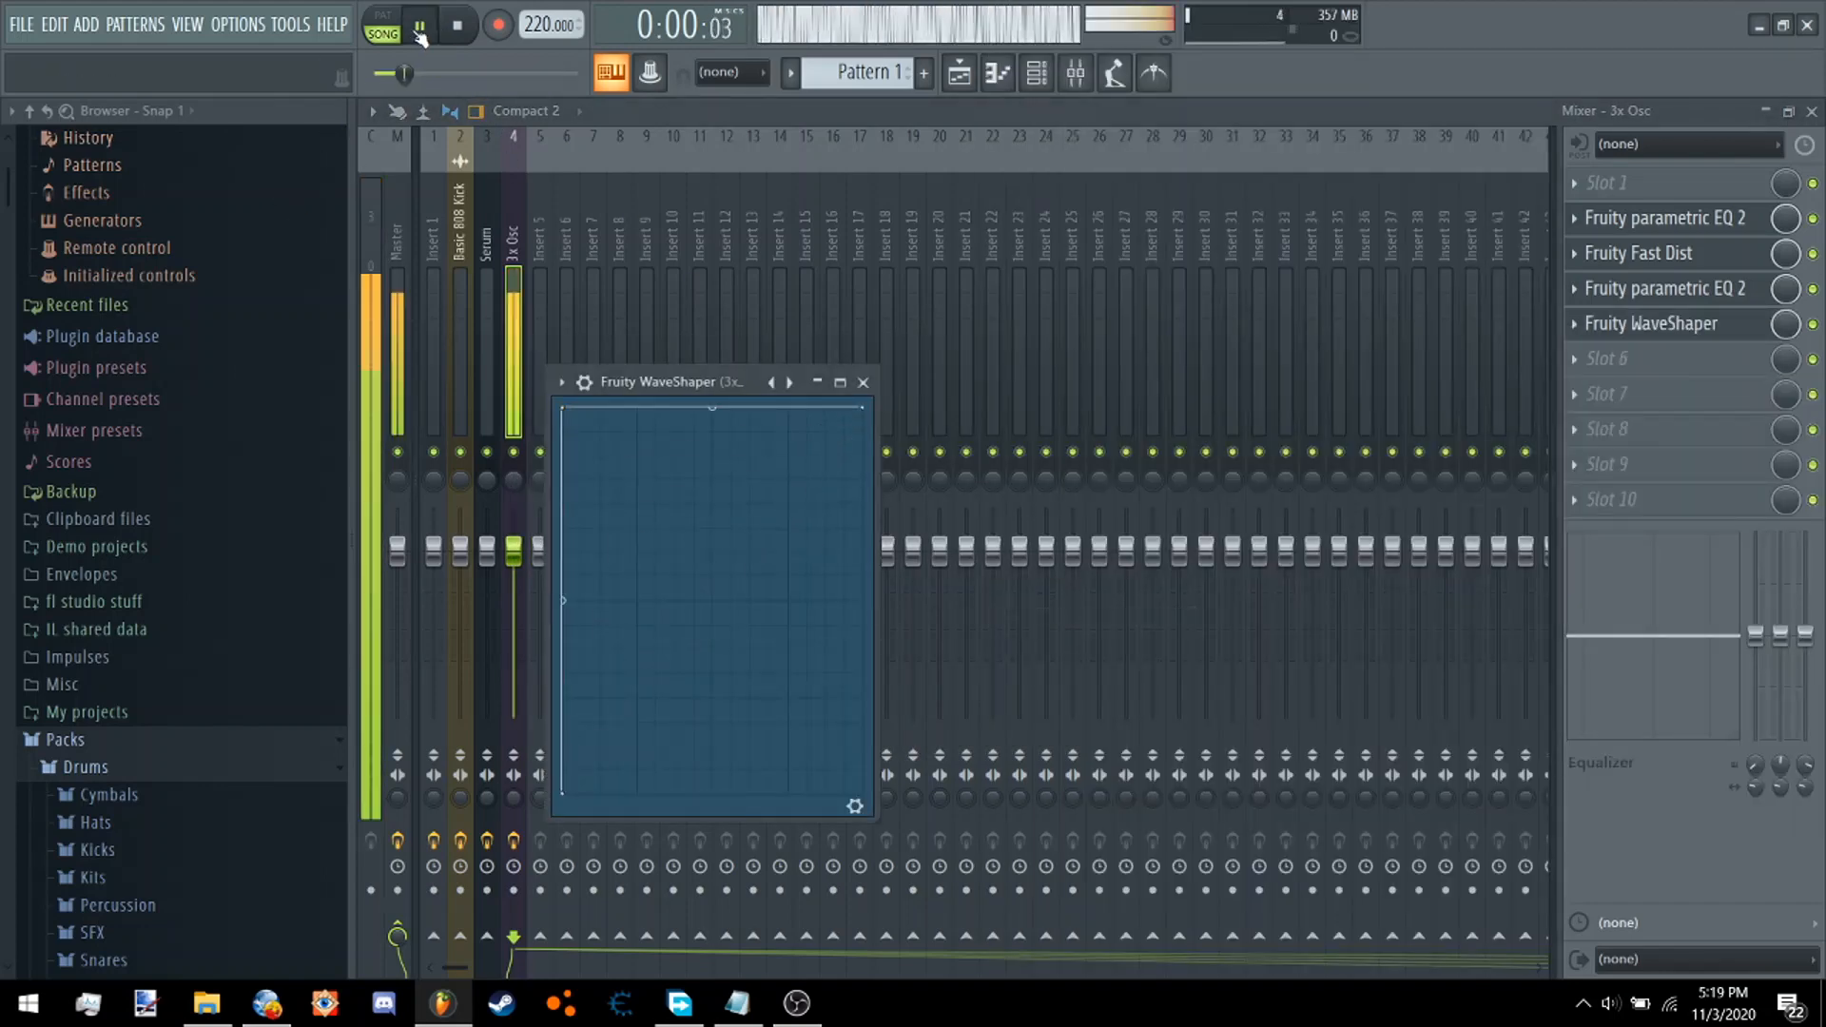
pyautogui.click(420, 26)
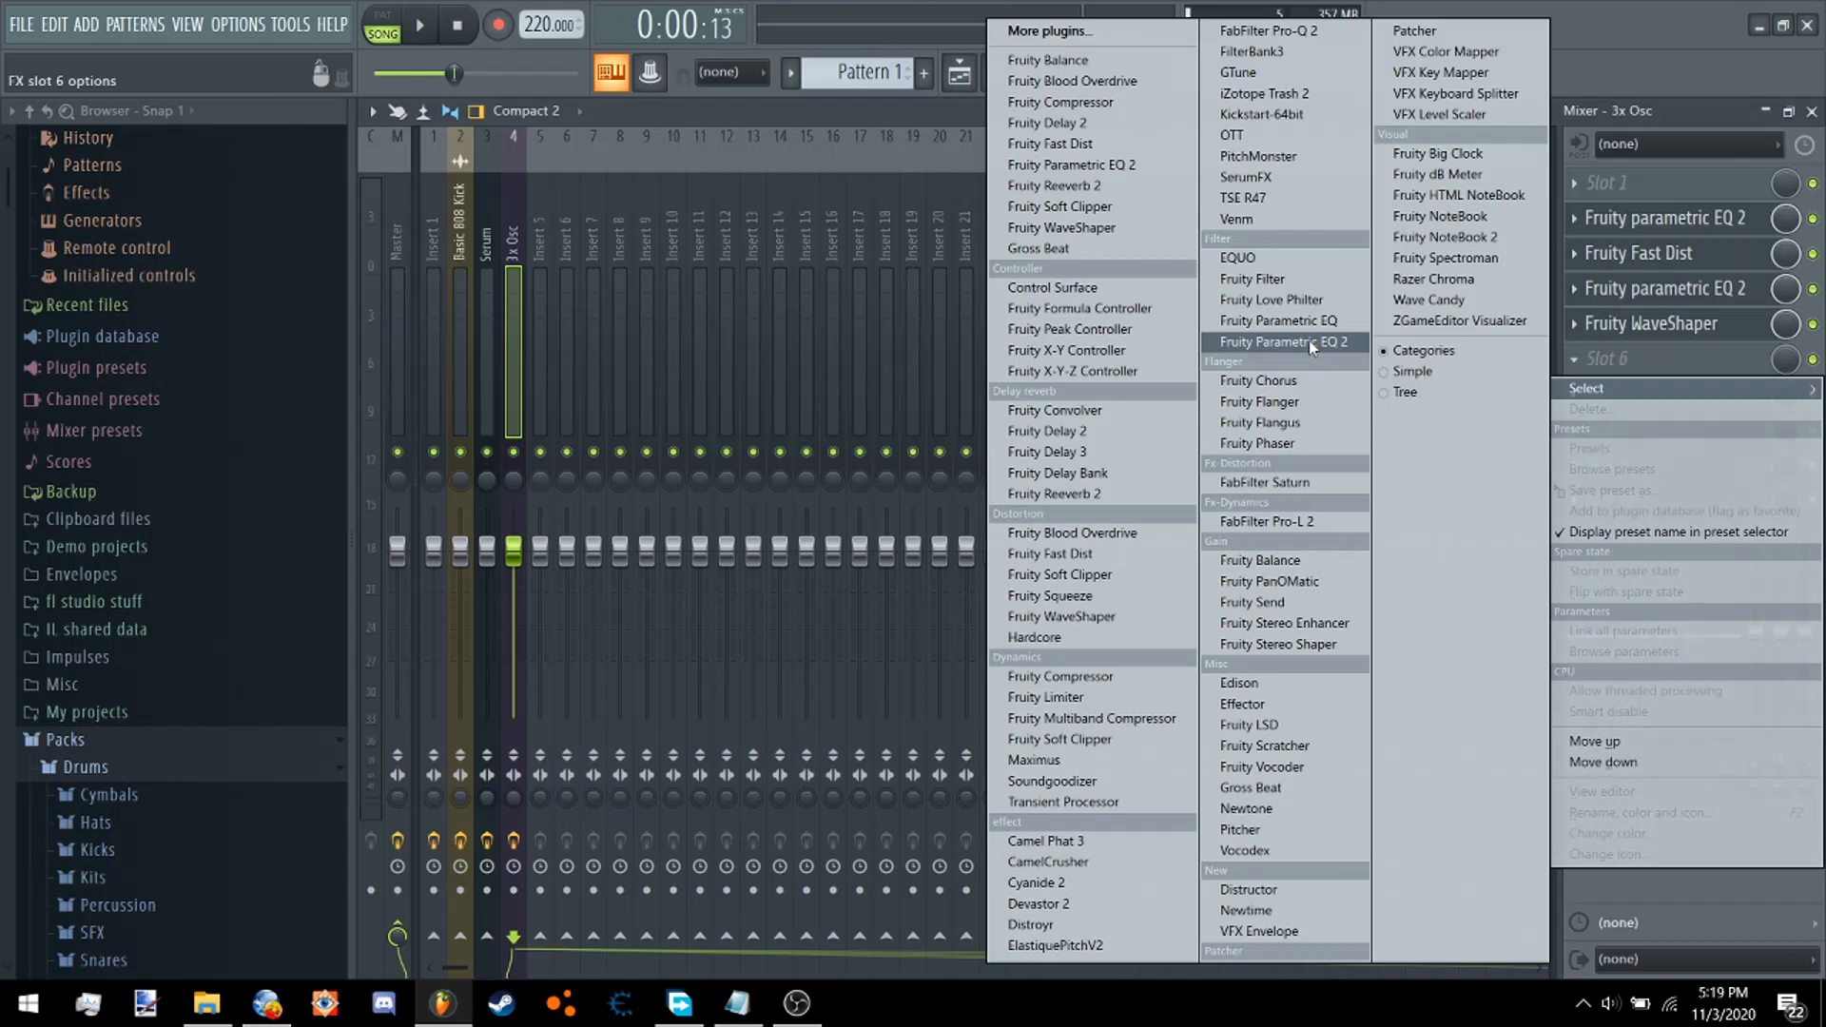
# Add Fruity Parametric EQ 2 in slot 6, boost bands 2 and 3 to 18 dB in the sub range, and preview it.
pyautogui.click(1309, 340)
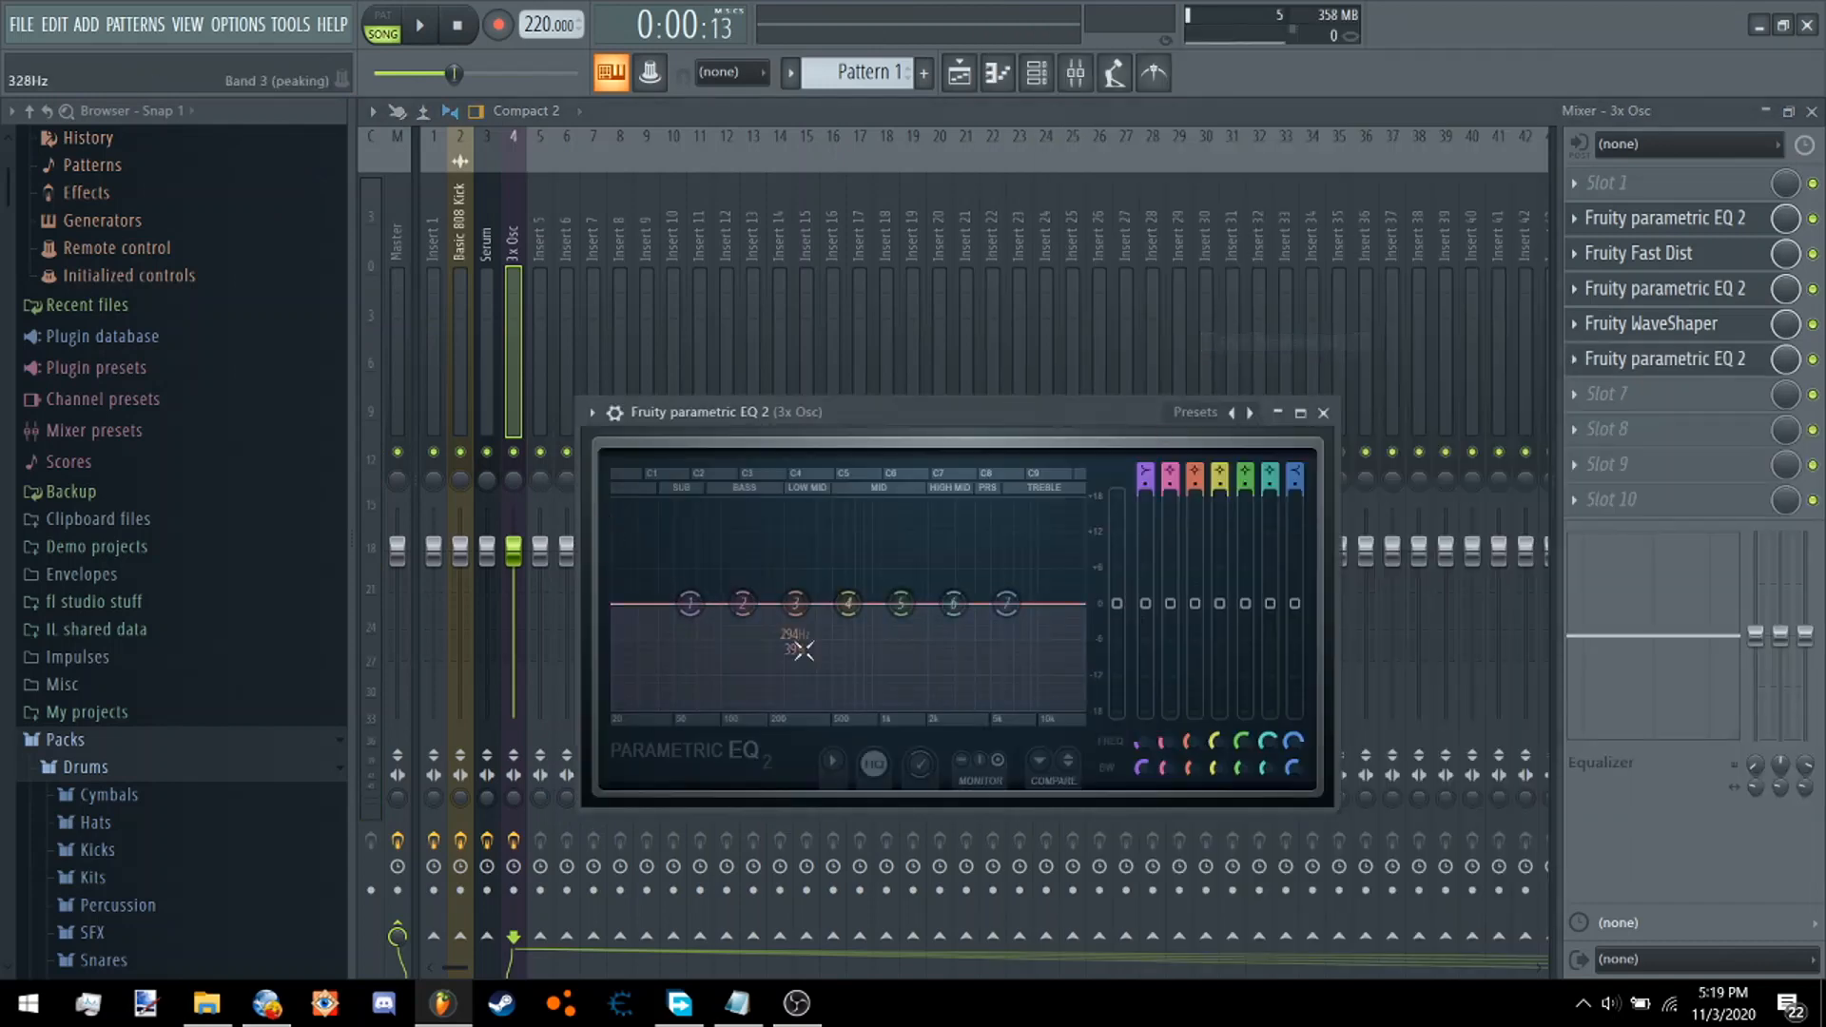
pyautogui.moveTo(795, 608); pyautogui.dragTo(689, 562)
pyautogui.click(419, 26)
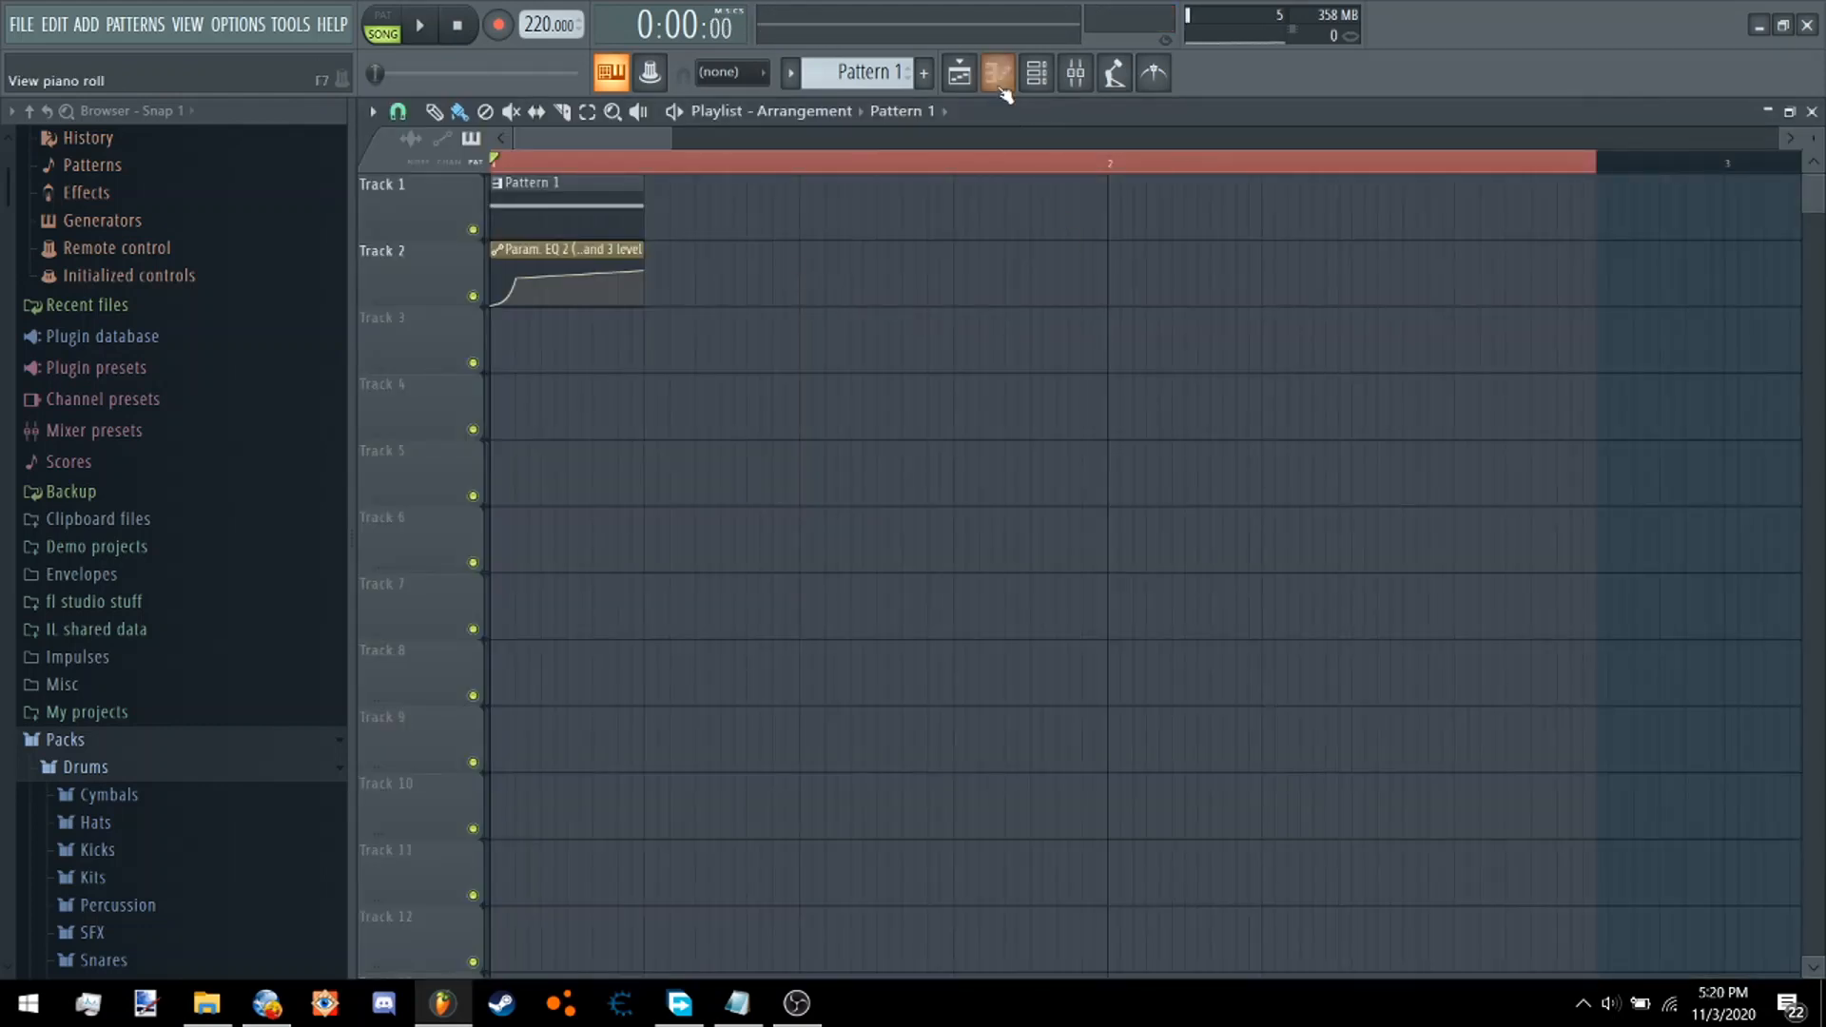
# Select a four-bar range in Pattern 1's piano roll and lengthen the 3x Osc A3 note to four bars.
pyautogui.doubleClick(604, 187)
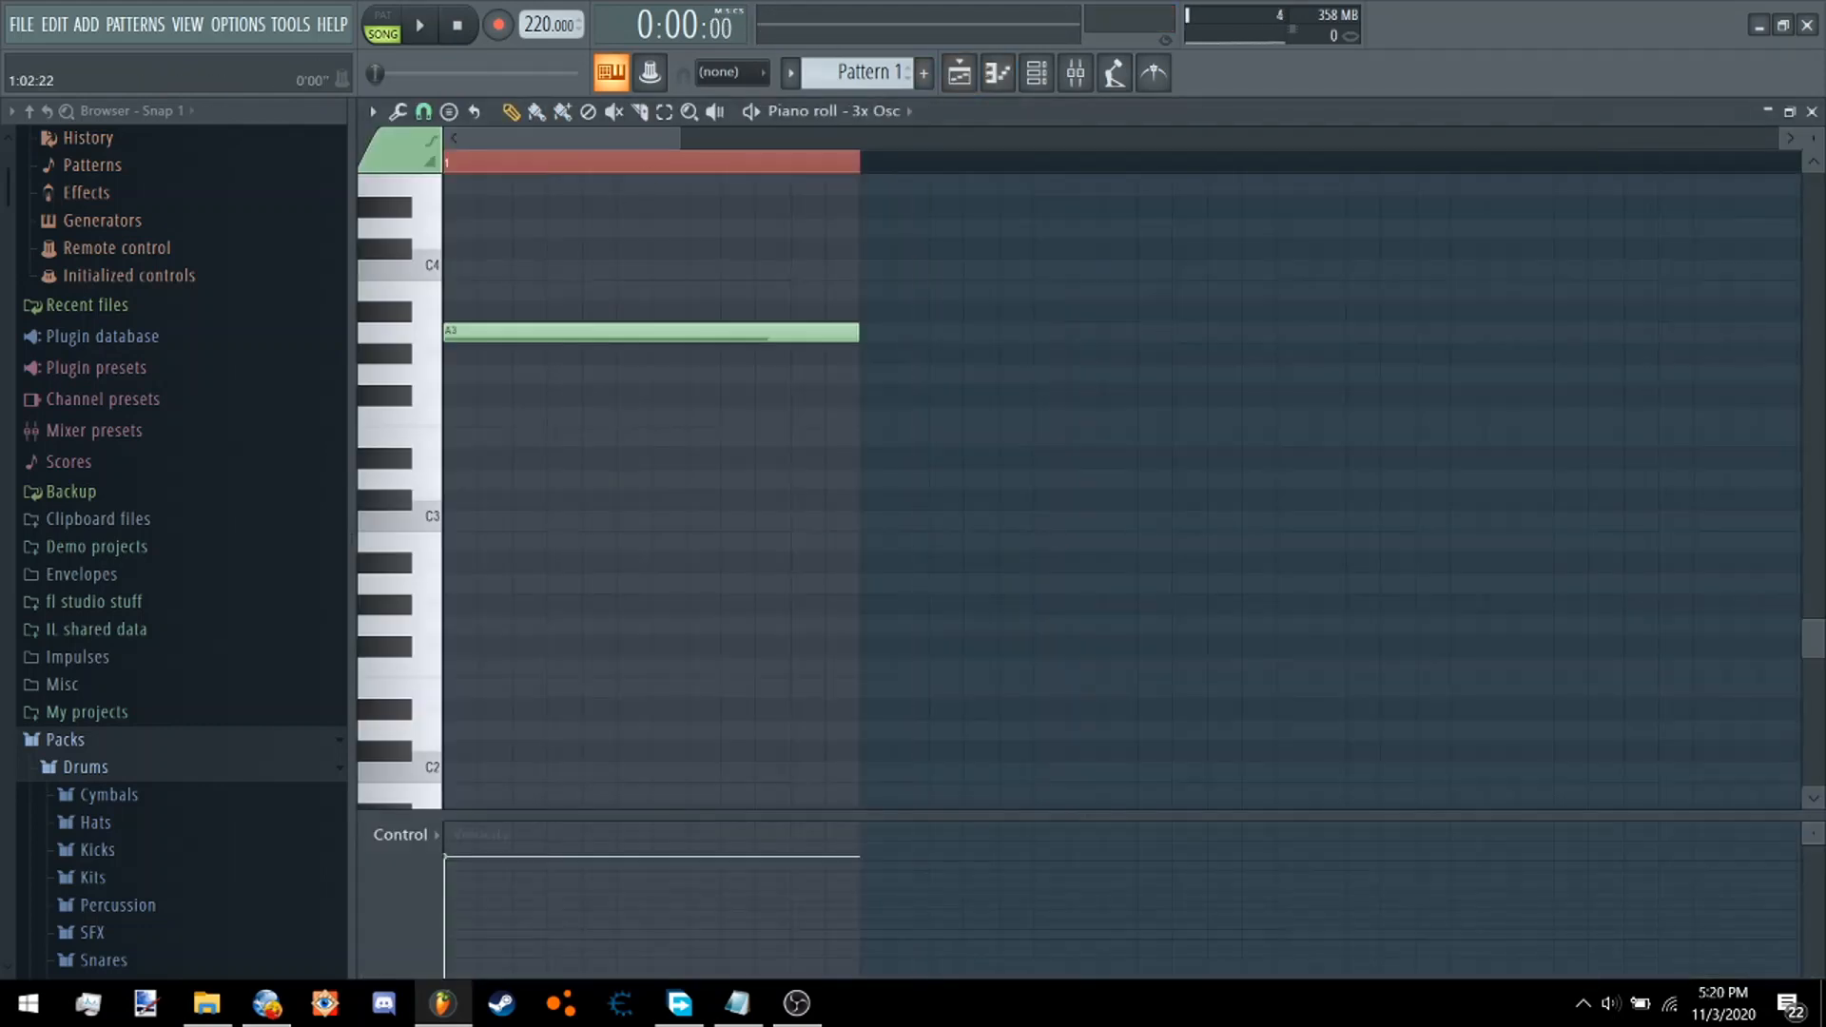
pyautogui.scroll(-5, 649, 157)
pyautogui.rightClick(656, 159)
pyautogui.moveTo(1400, 183); pyautogui.dragTo(1570, 177)
pyautogui.scroll(-4, 1270, 152)
pyautogui.moveTo(978, 164); pyautogui.dragTo(1164, 166)
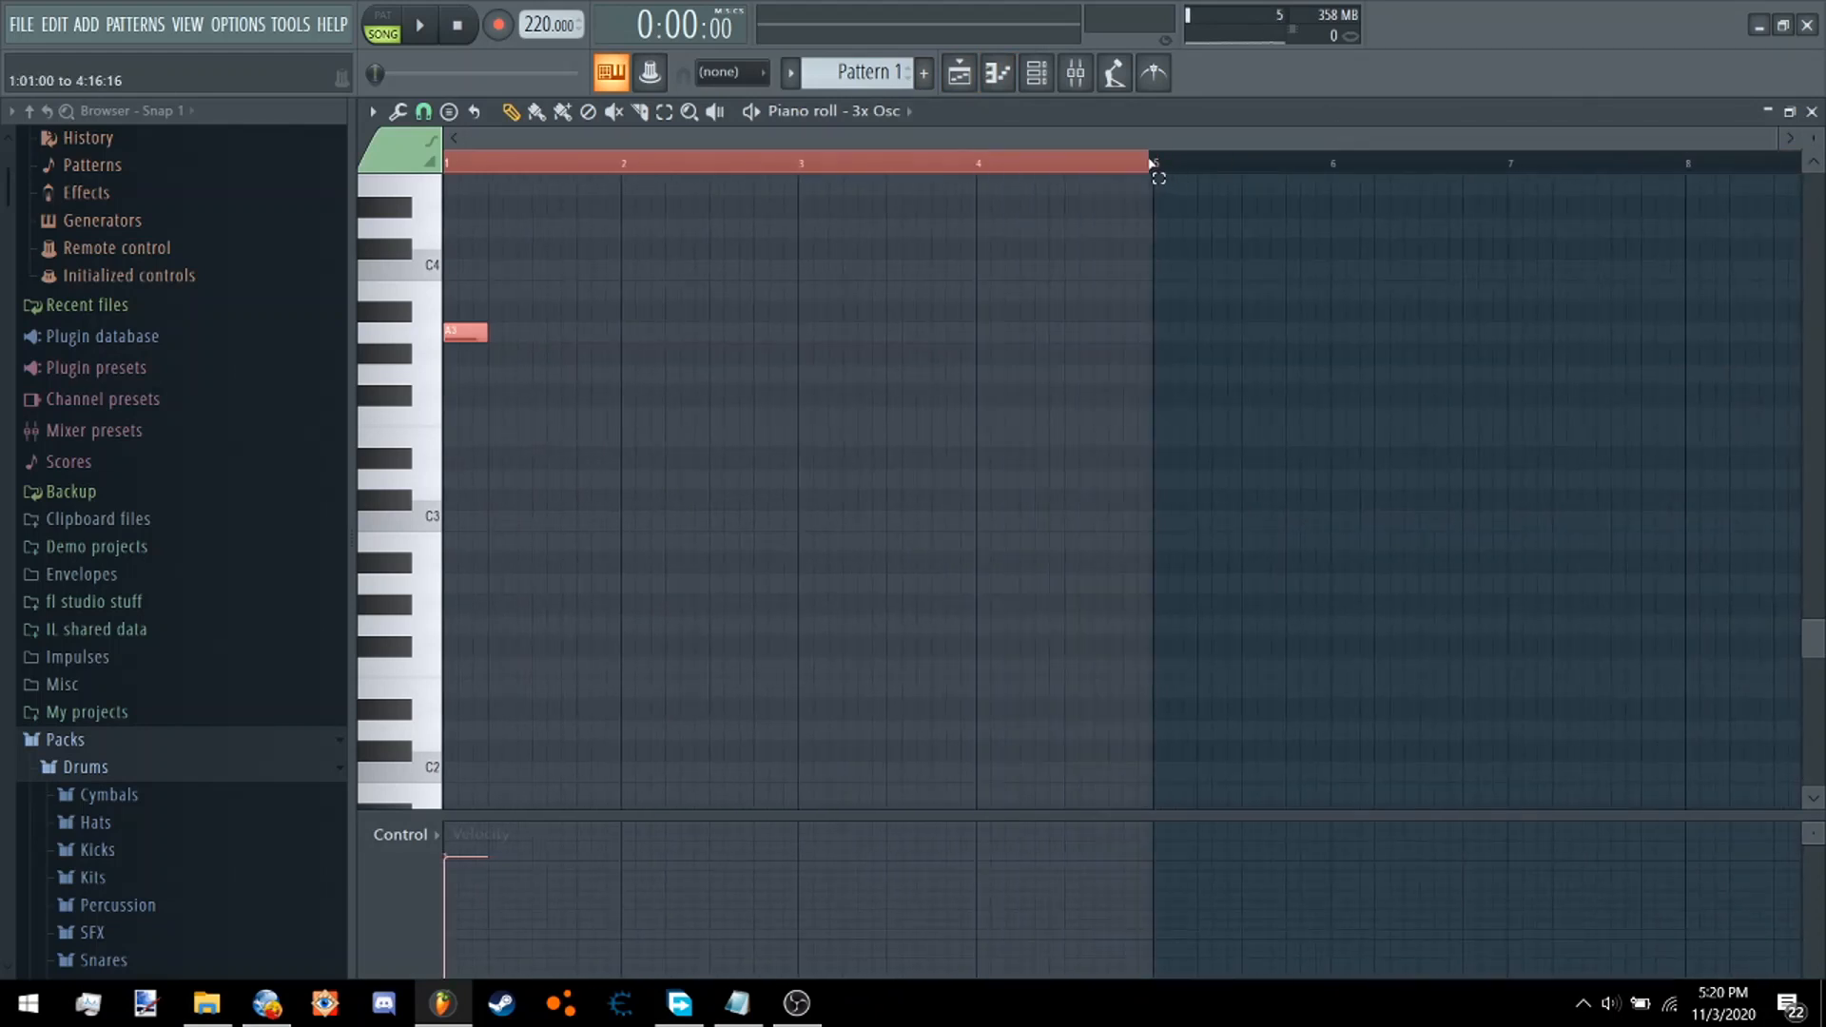
pyautogui.moveTo(486, 333); pyautogui.dragTo(1076, 297)
pyautogui.scroll(4, 718, 625)
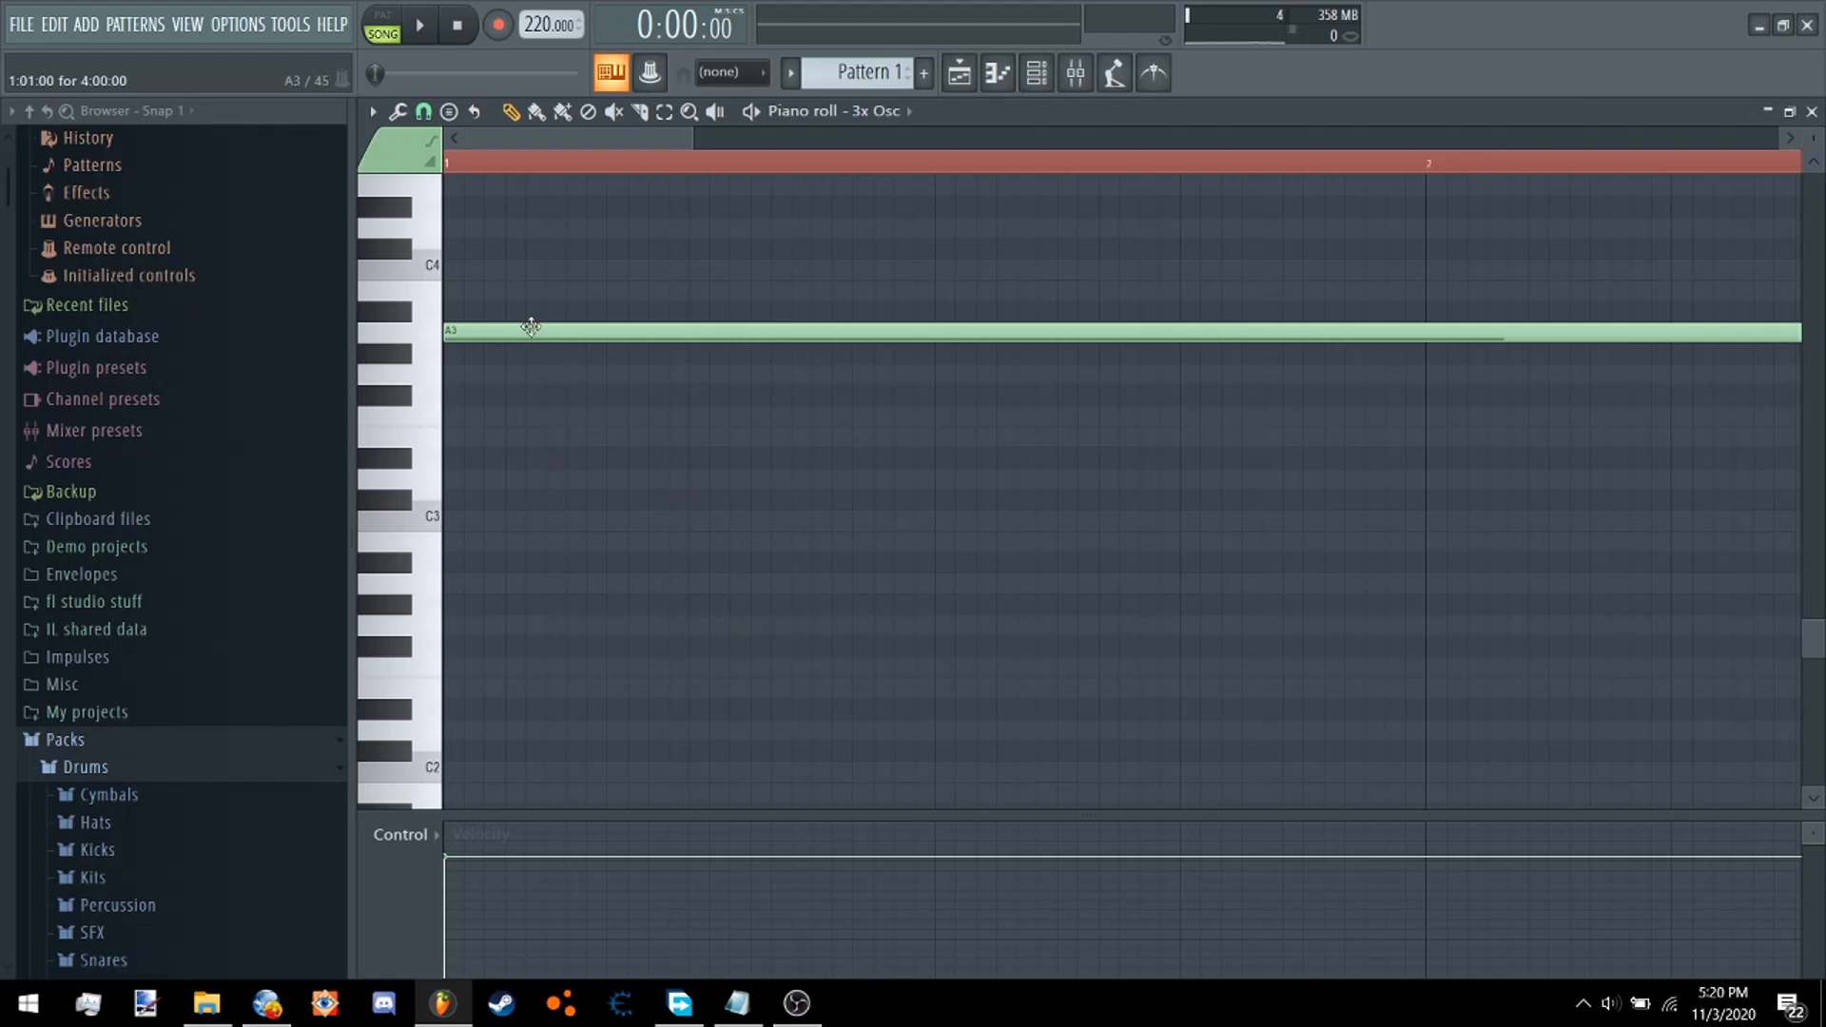
# Stretch the Pattern 1 clip to two bars in the playlist and extend the time selection to its end.
pyautogui.click(960, 73)
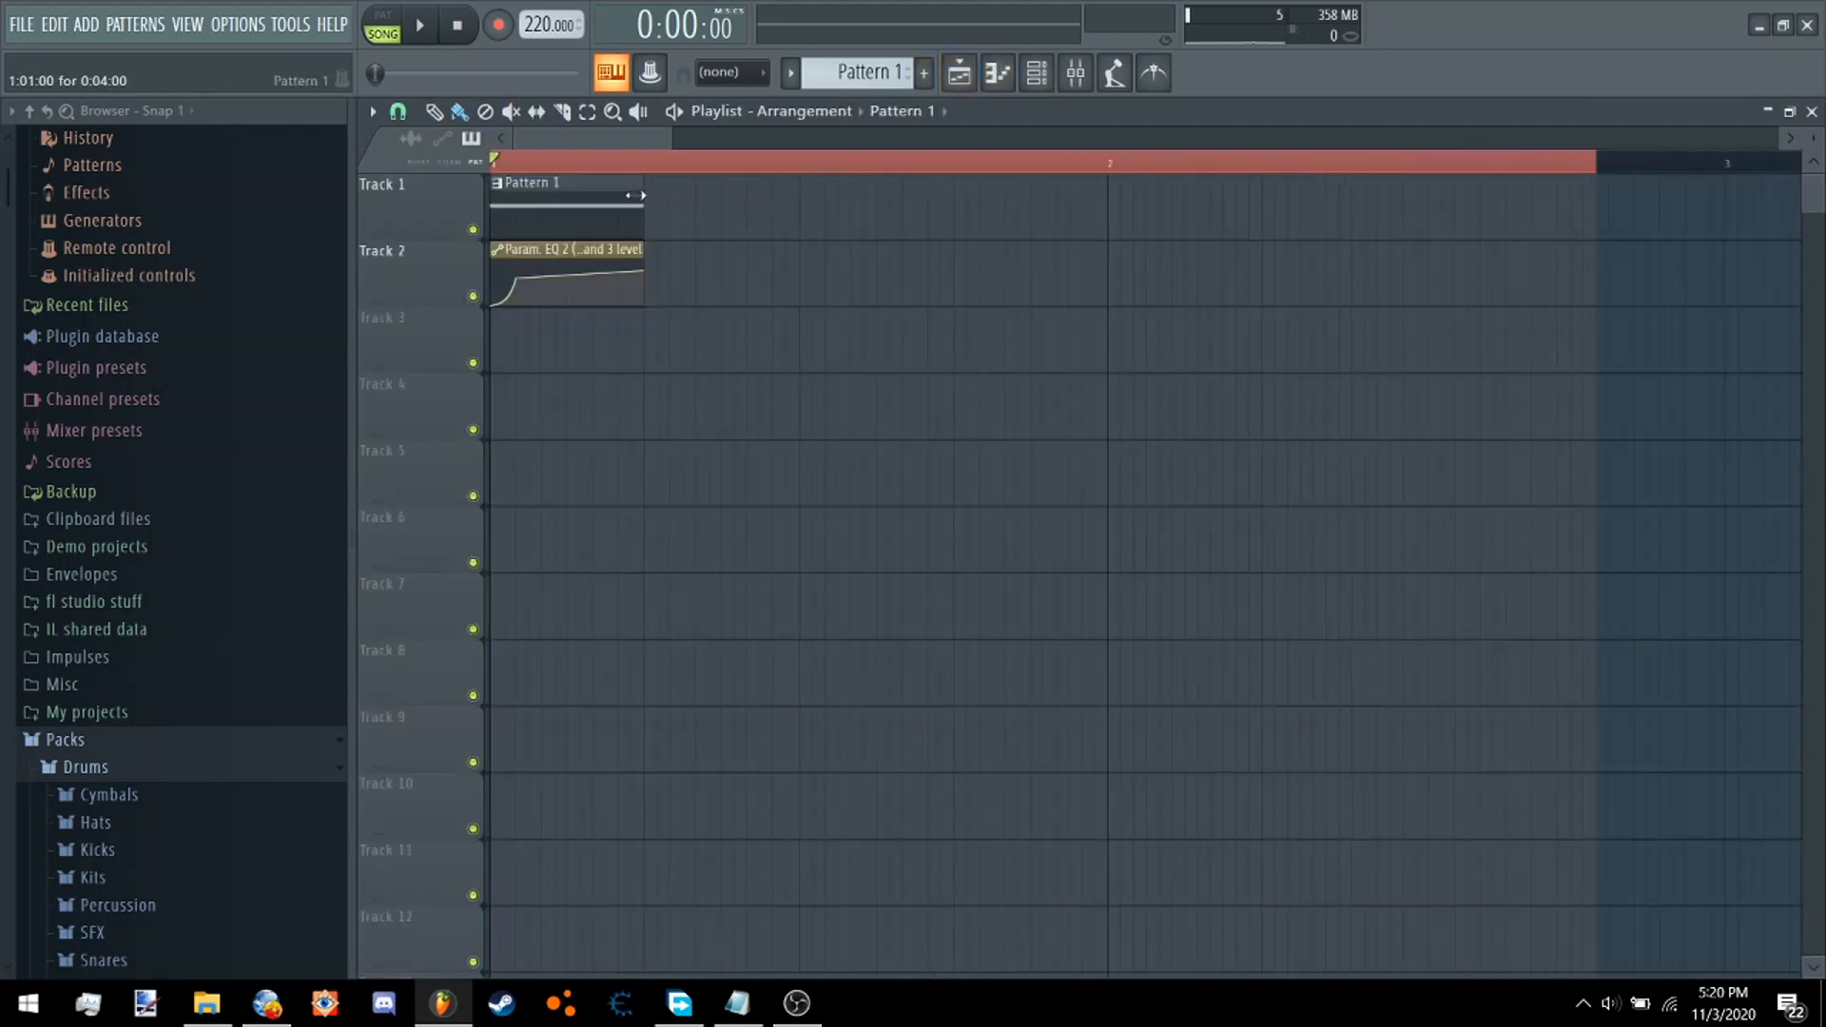
pyautogui.moveTo(639, 198); pyautogui.dragTo(1721, 313)
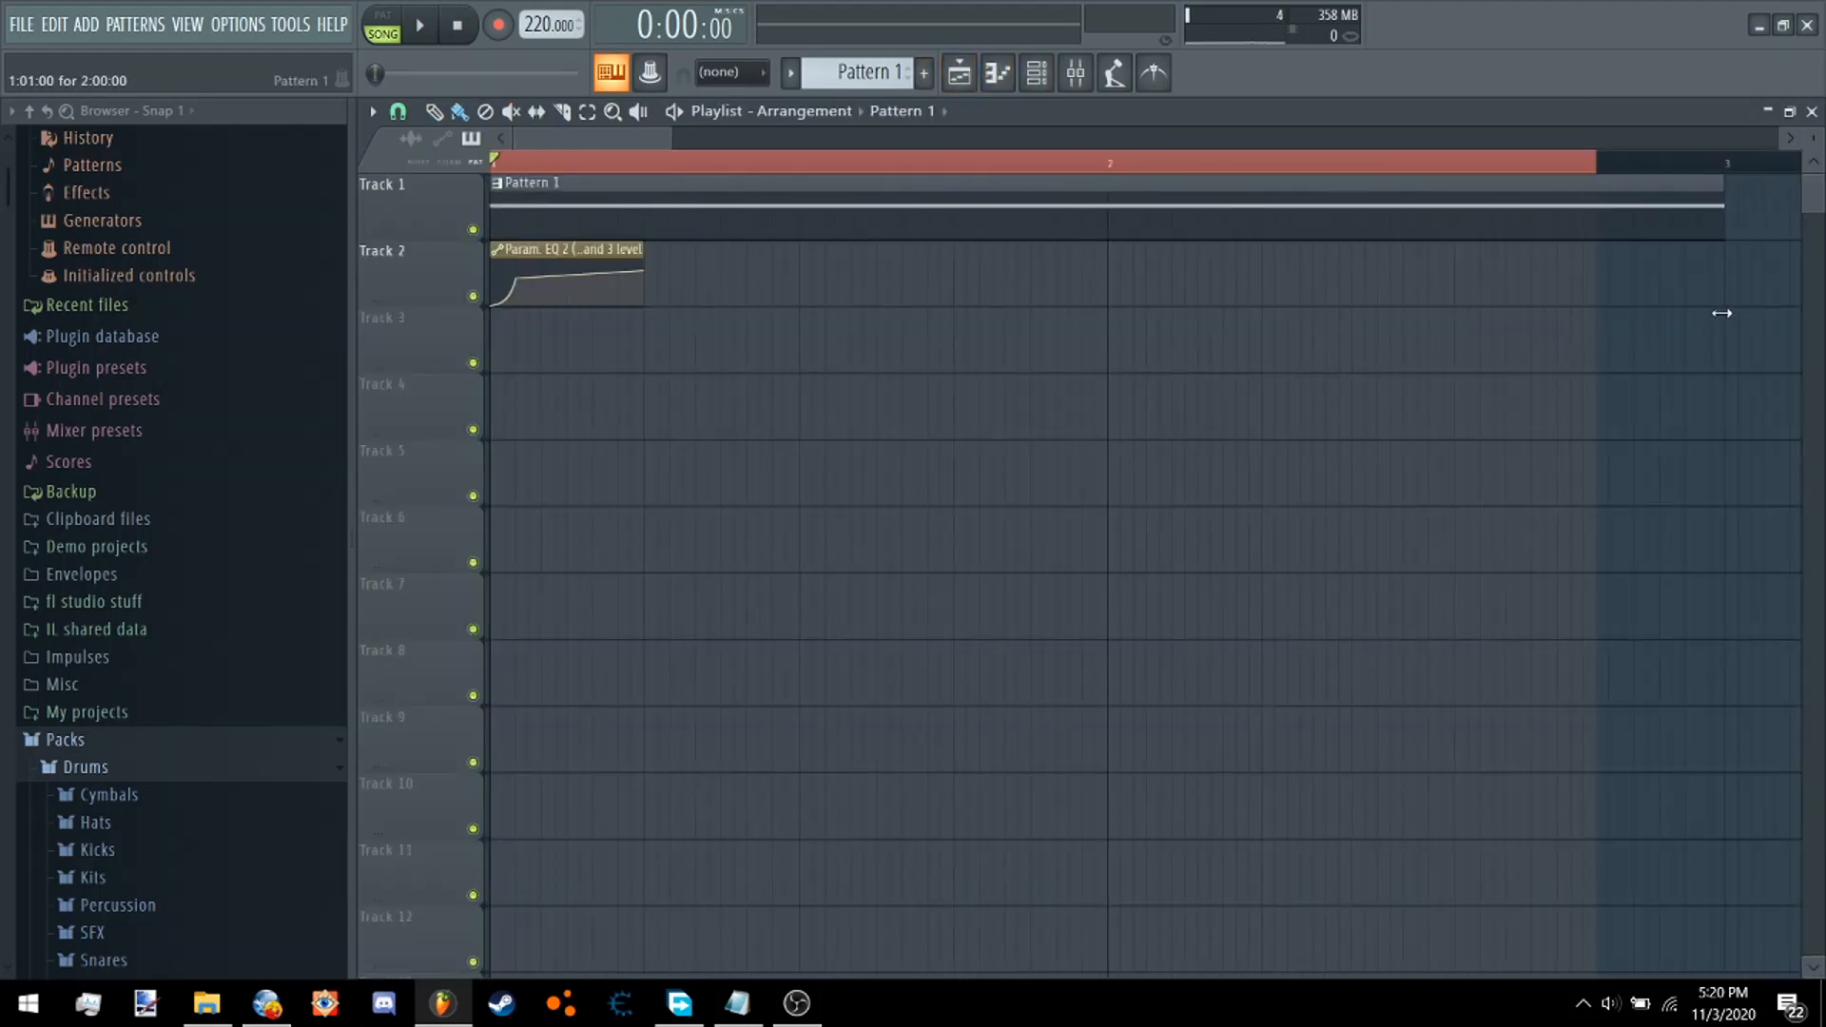
pyautogui.moveTo(1676, 167); pyautogui.dragTo(1732, 187)
pyautogui.scroll(3, 532, 276)
pyautogui.moveTo(535, 279); pyautogui.dragTo(534, 274)
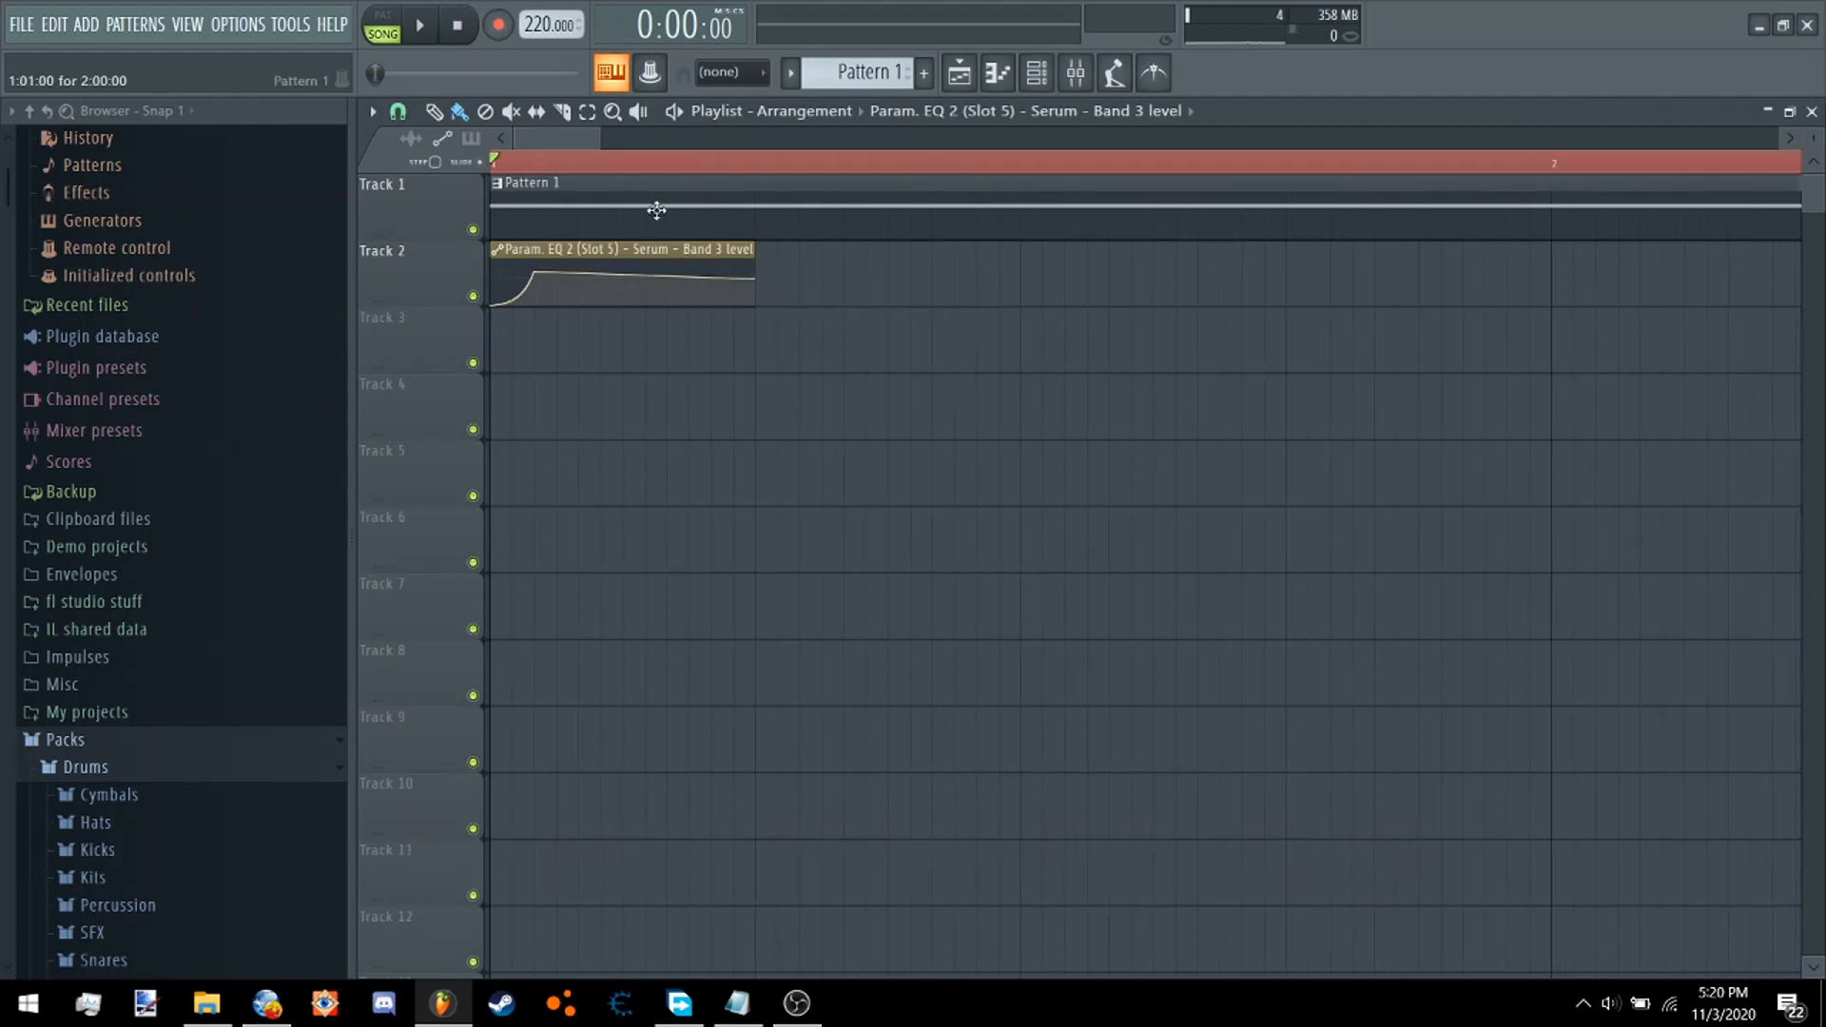
# Create an automation clip for the band 2 level of the 3x Osc track's slot 6 EQ.
pyautogui.press('F9')
pyautogui.click(1745, 371)
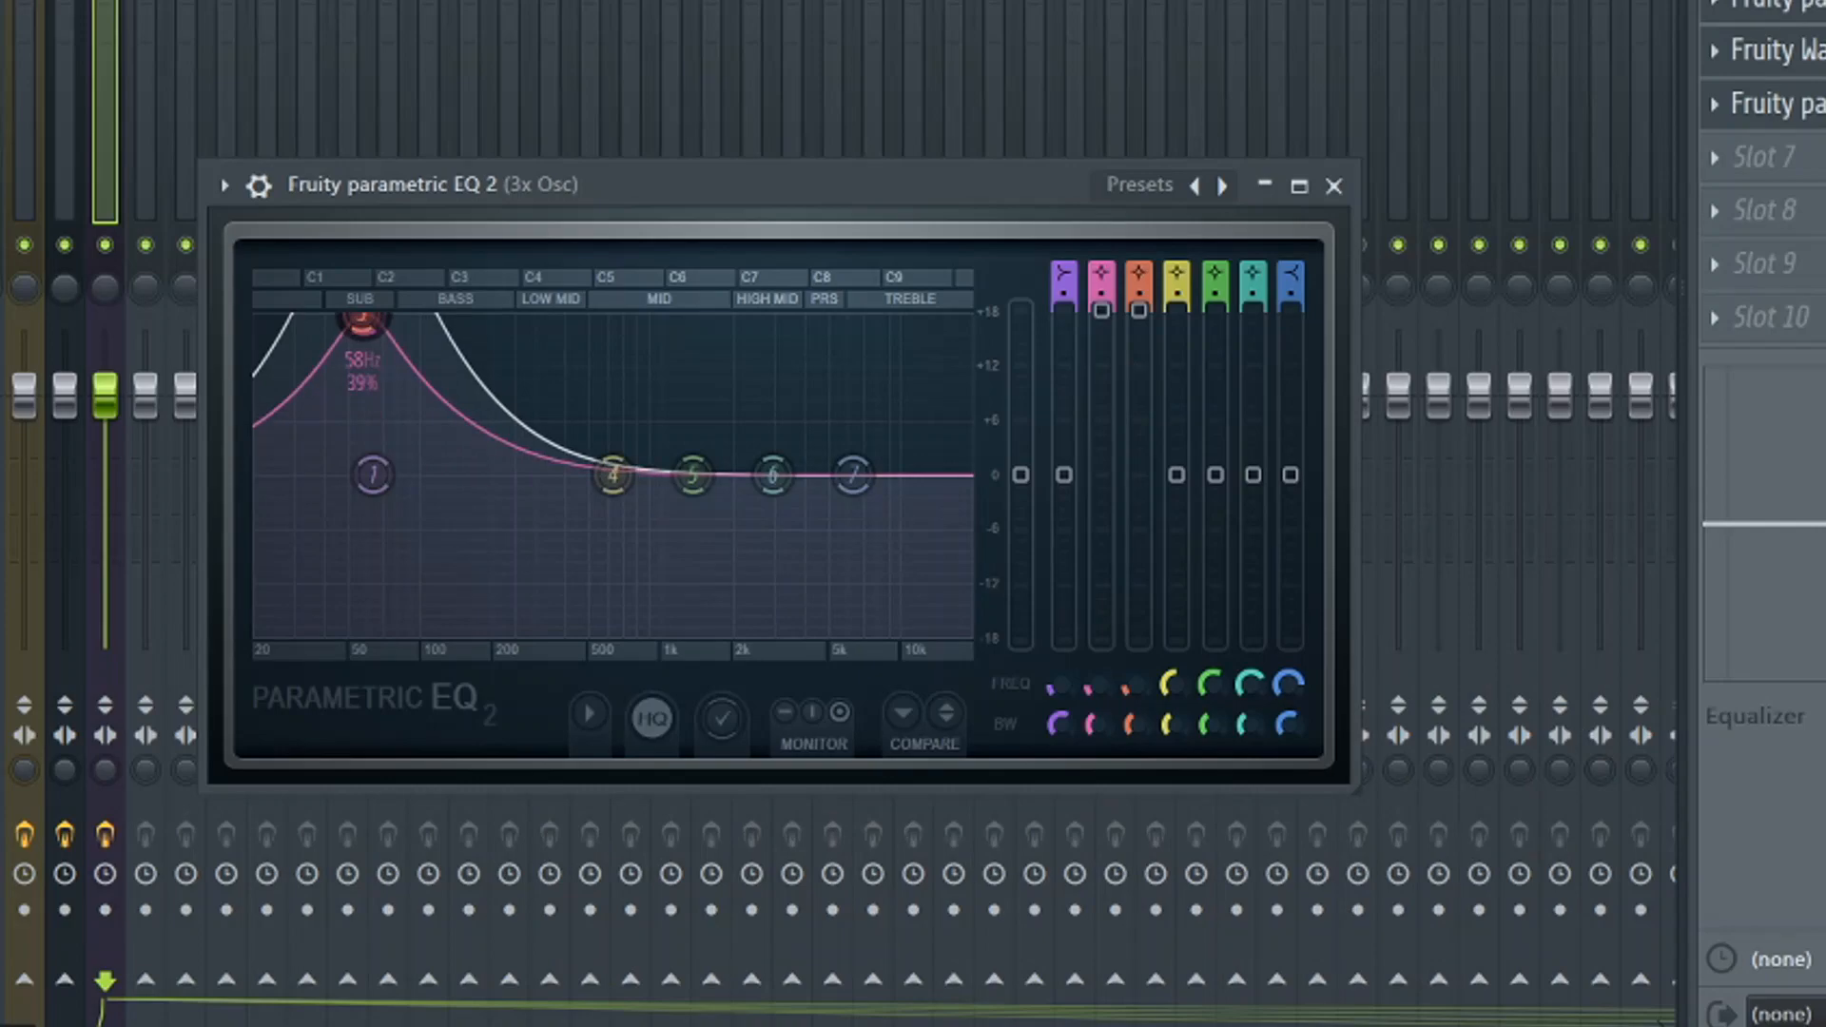
pyautogui.rightClick(1096, 308)
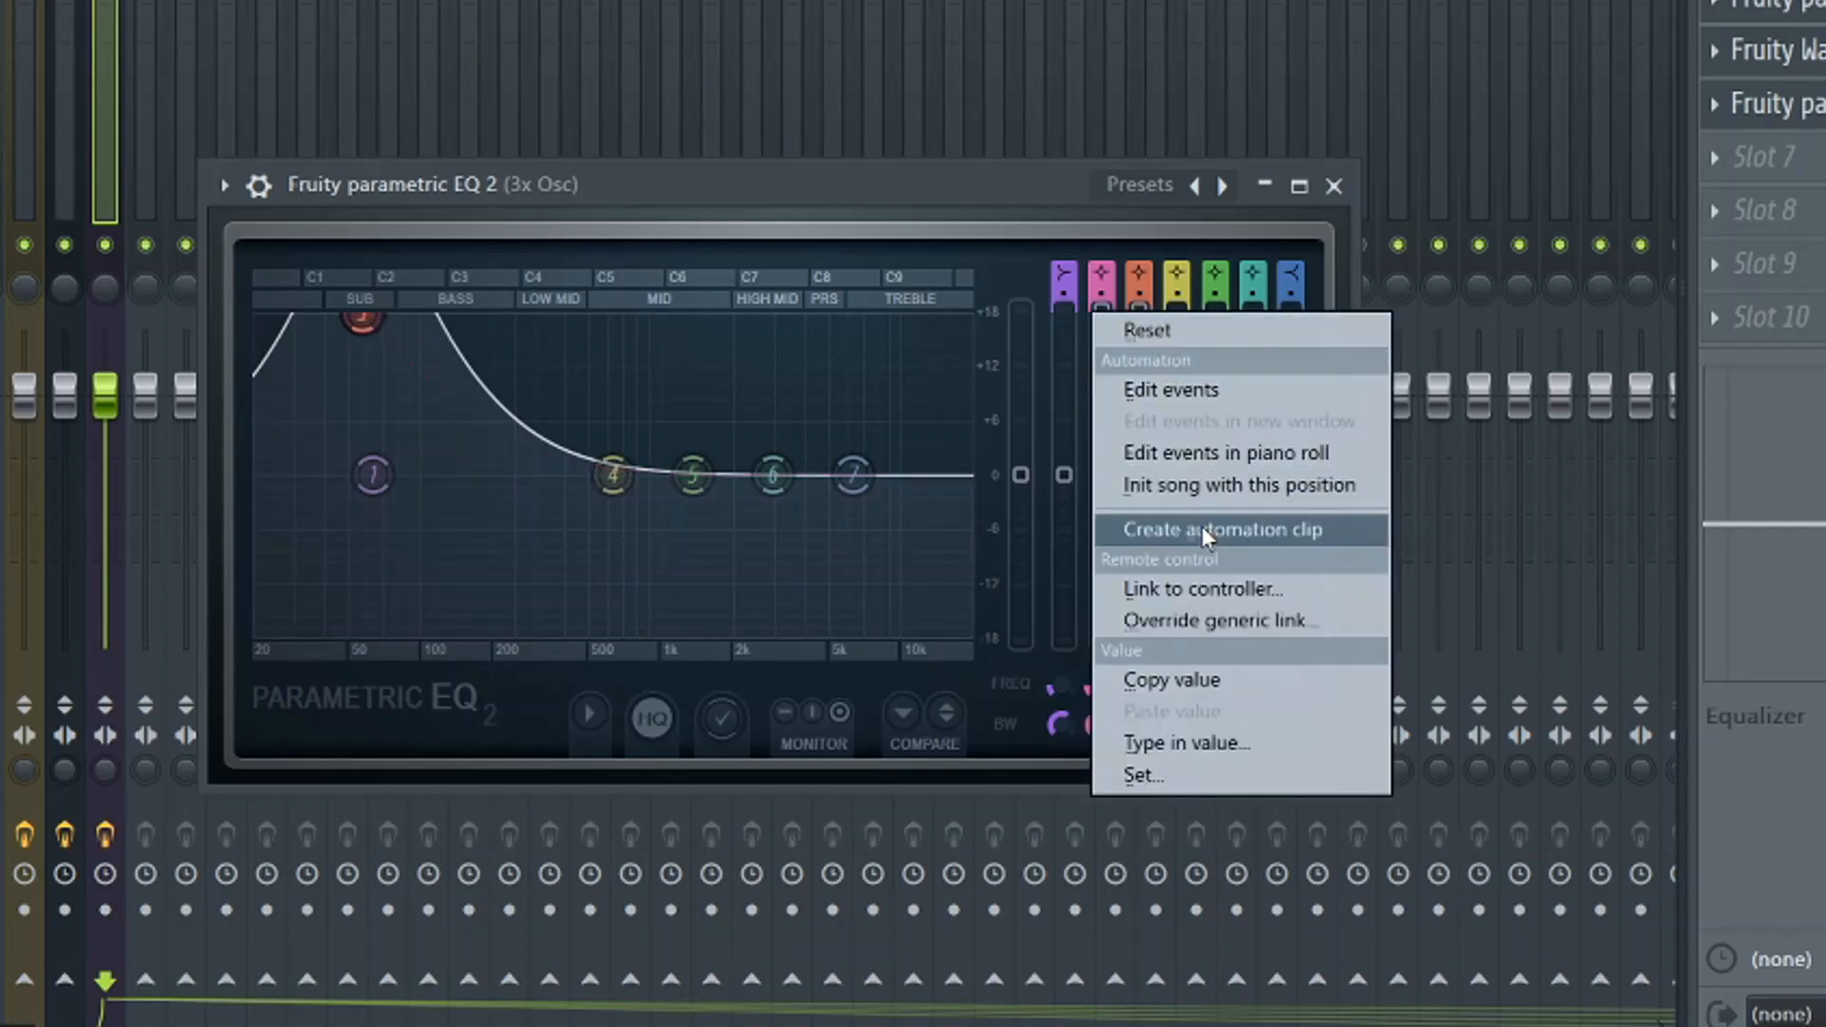
pyautogui.click(1202, 527)
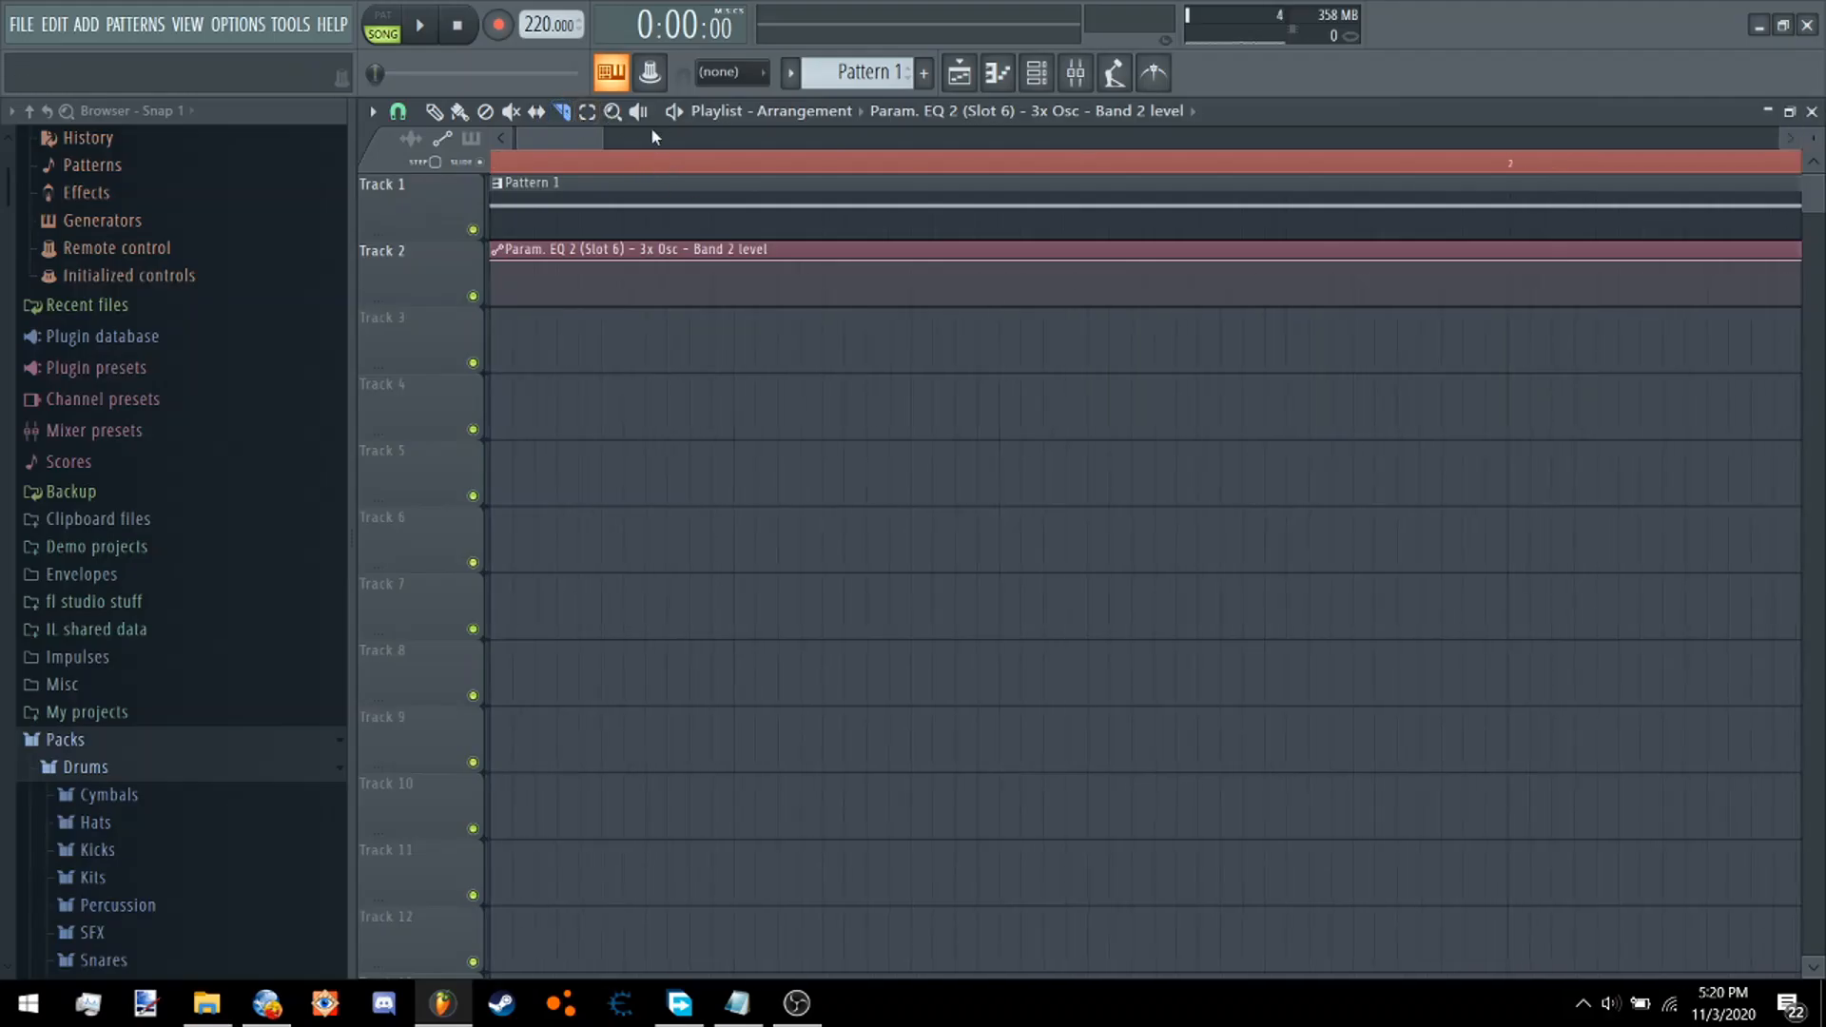
# Limit the playlist time selection to the first beat, slice the band 2 automation clip at its end, and delete the remainder.
pyautogui.click(847, 171)
pyautogui.moveTo(848, 172); pyautogui.dragTo(492, 166)
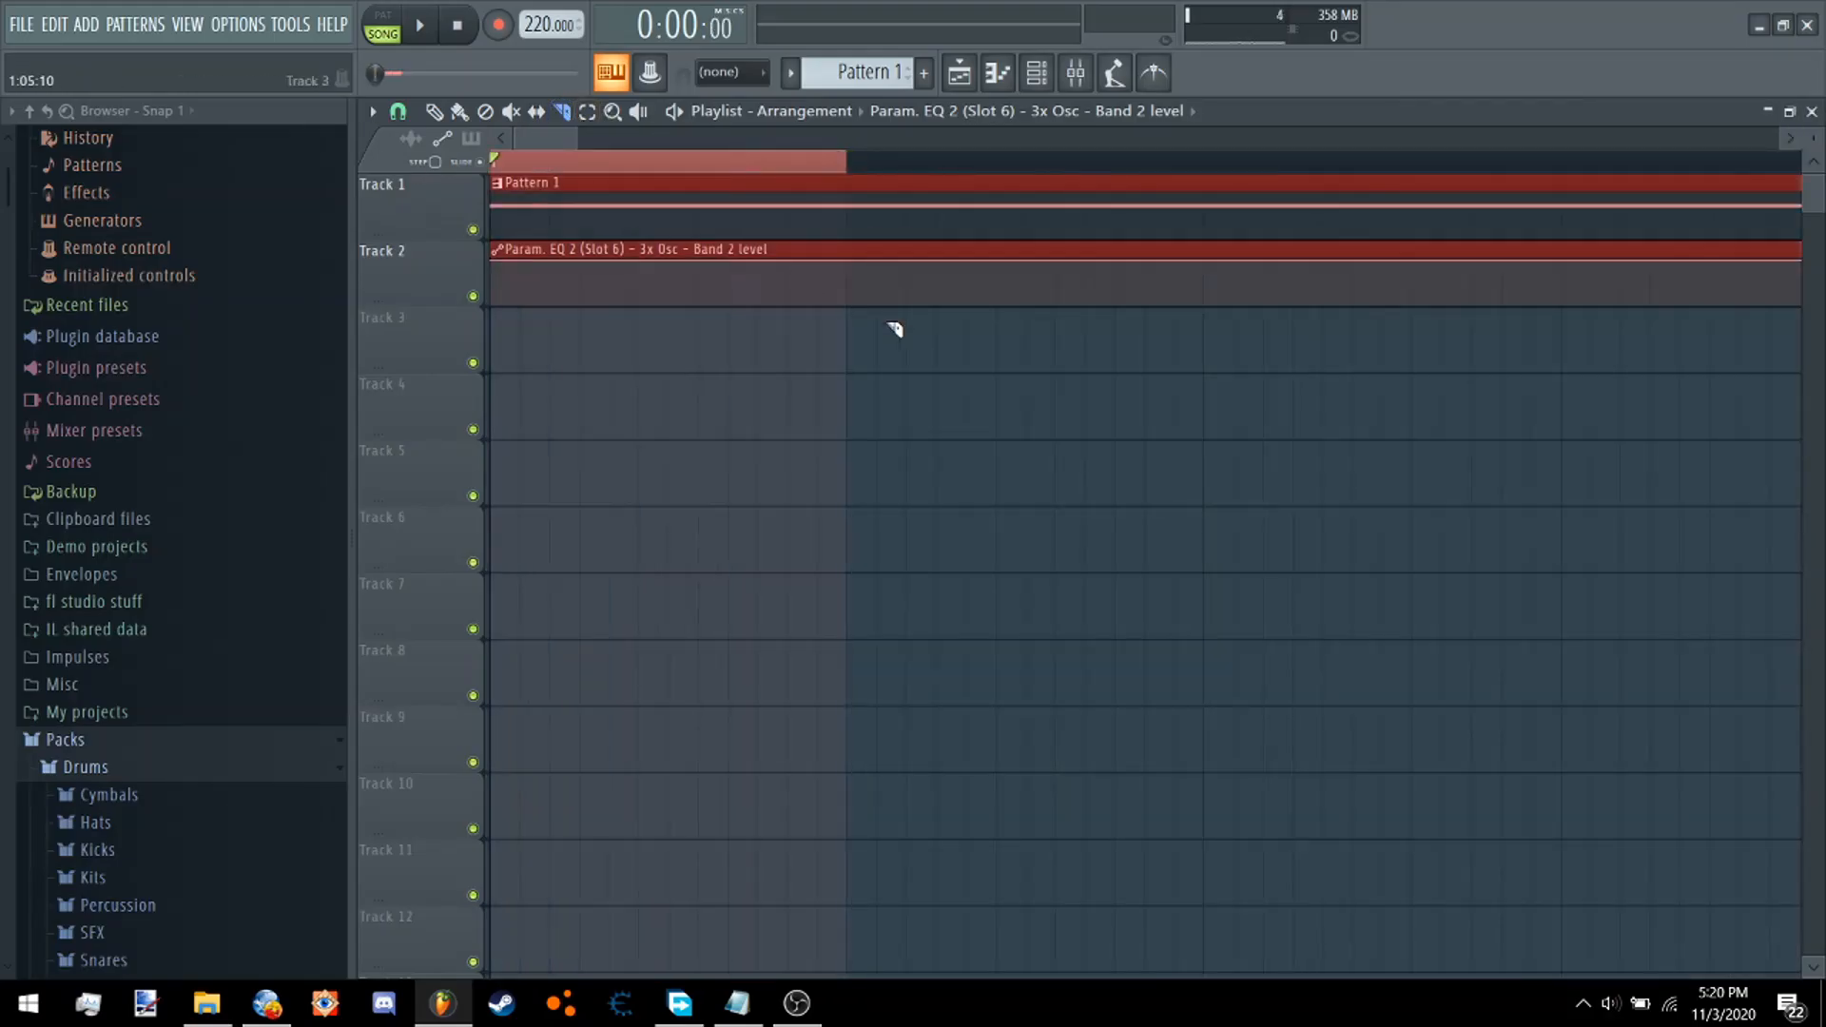
pyautogui.click(896, 329)
pyautogui.moveTo(847, 253); pyautogui.dragTo(841, 348)
pyautogui.rightClick(902, 278)
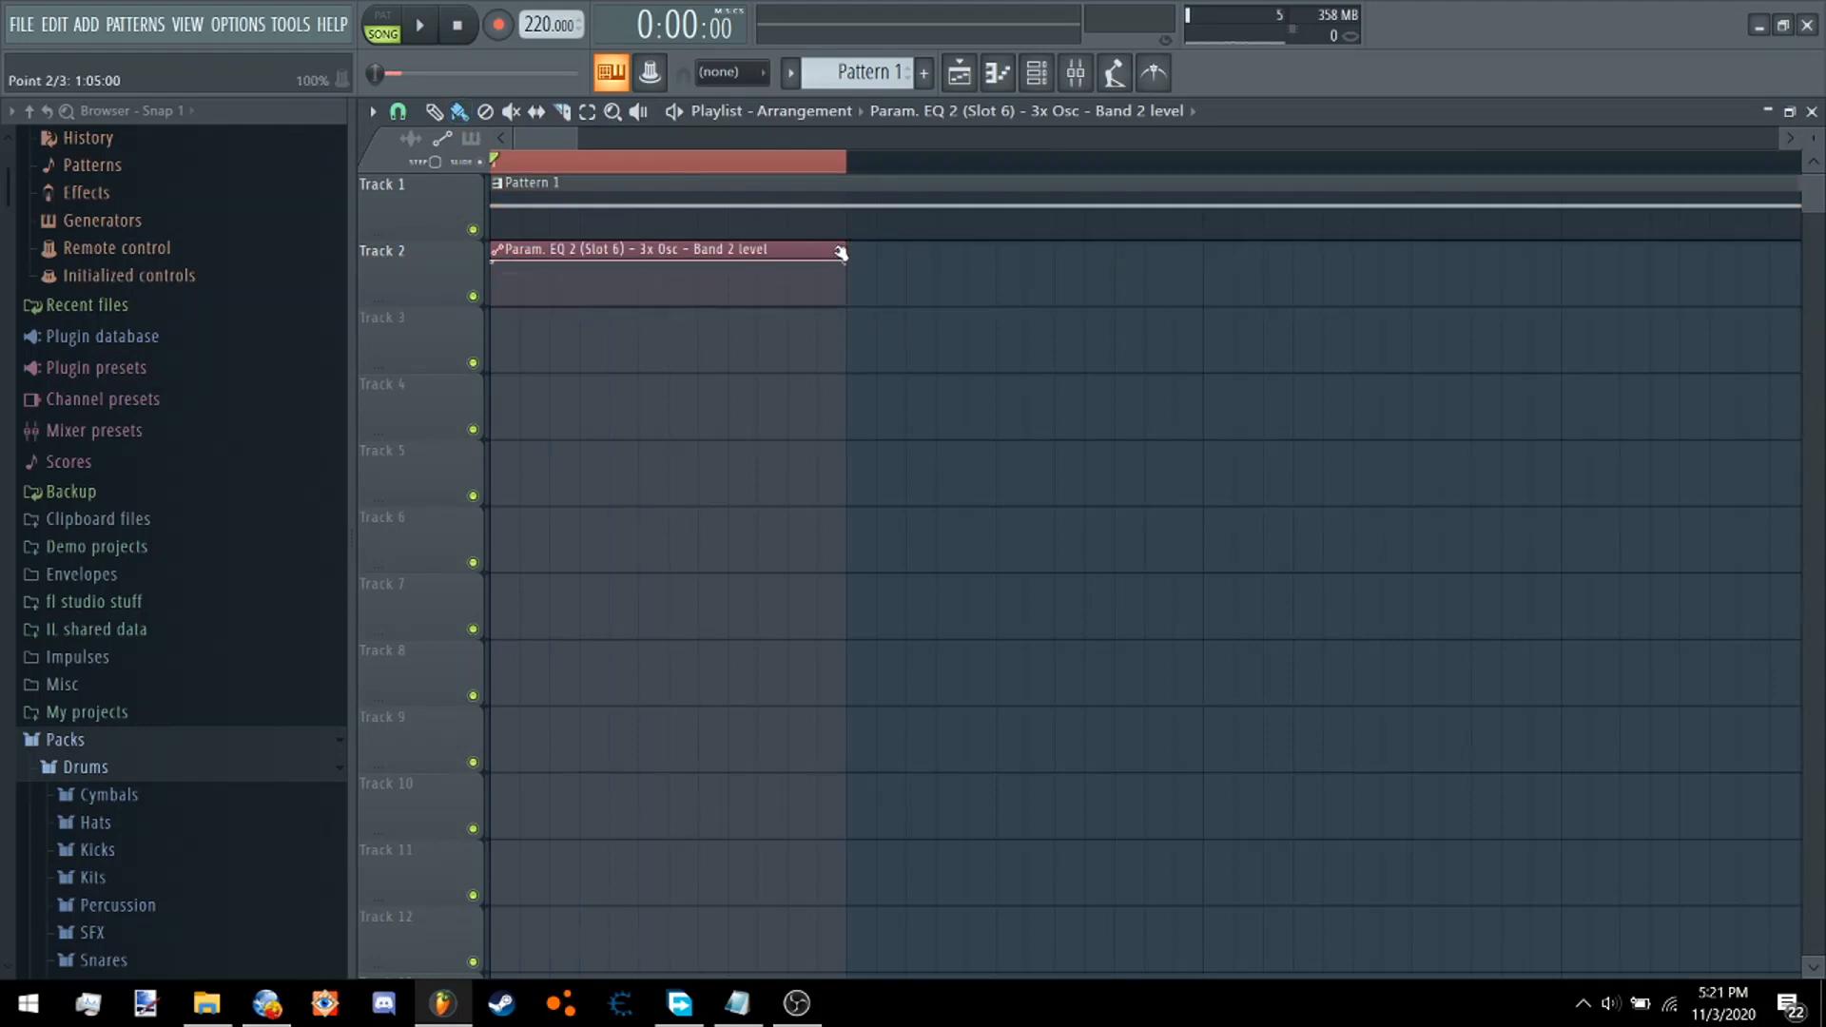
# Shape the band 2 automation as a curve rising from a low start to about 85% at 1:01:16 and falling toward the end, and preview it.
pyautogui.moveTo(496, 264); pyautogui.dragTo(496, 298)
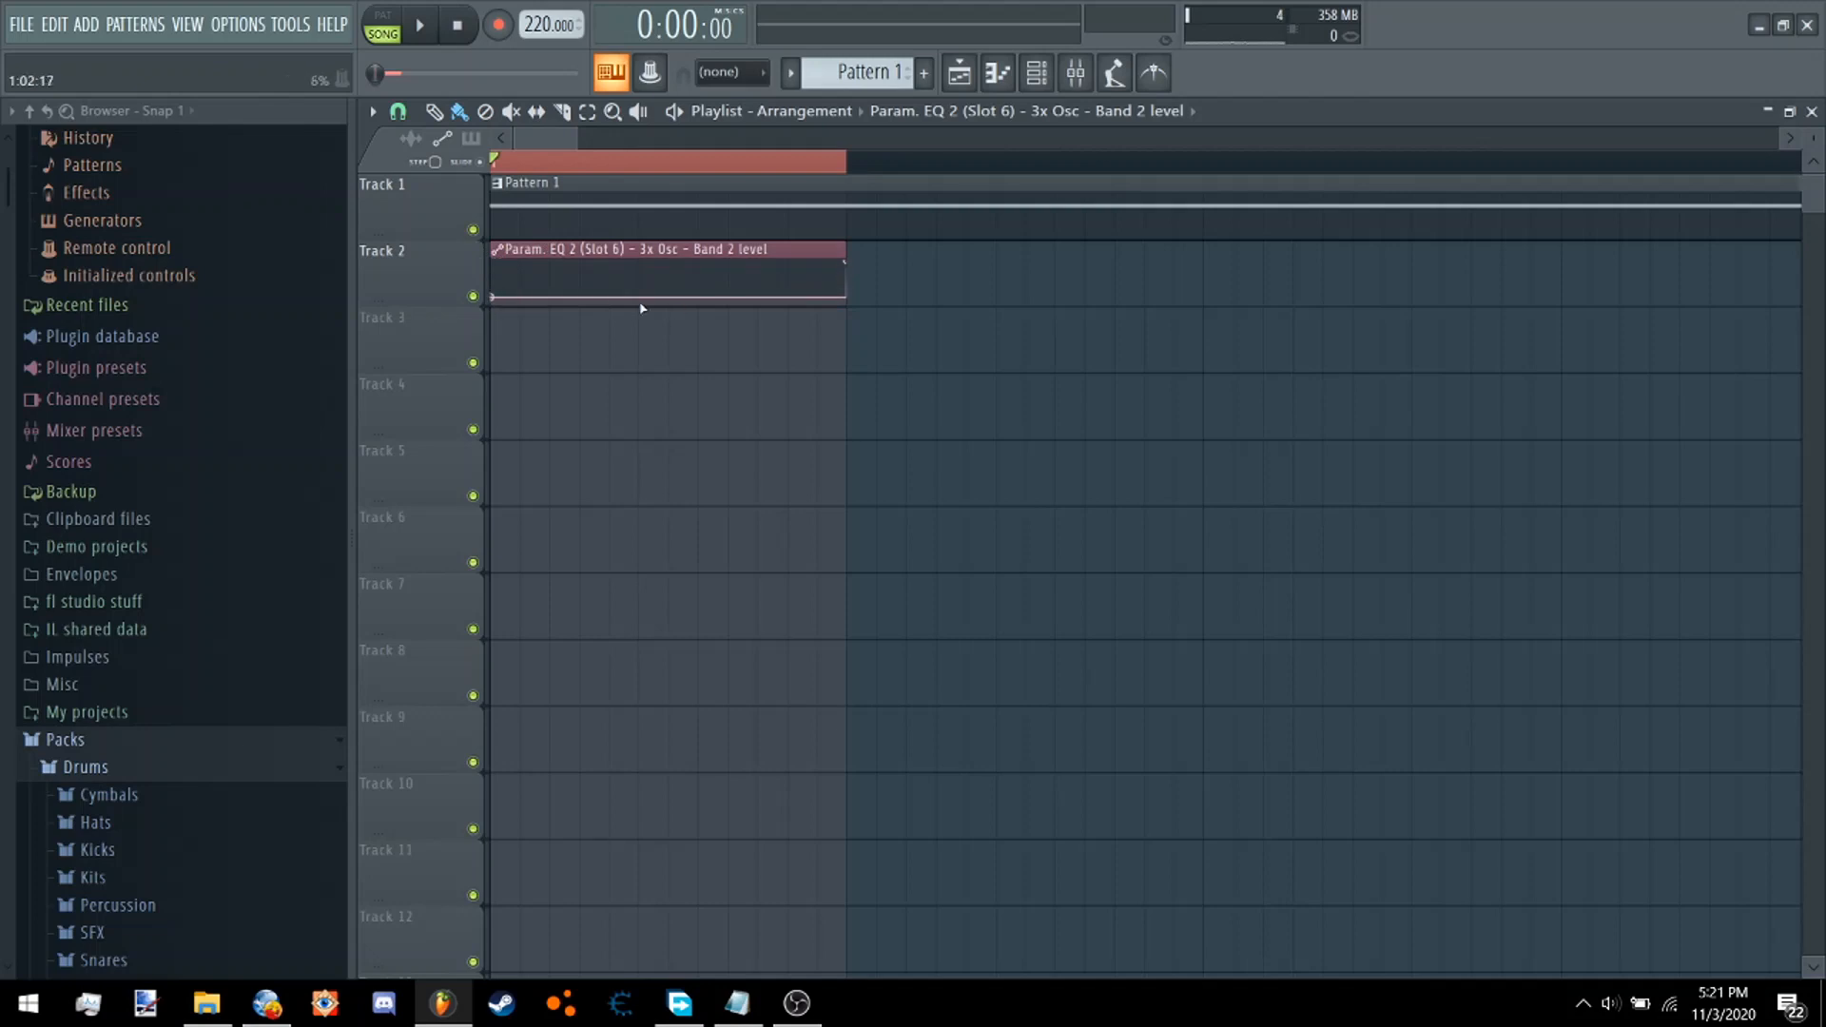
pyautogui.rightClick(846, 263)
pyautogui.click(863, 374)
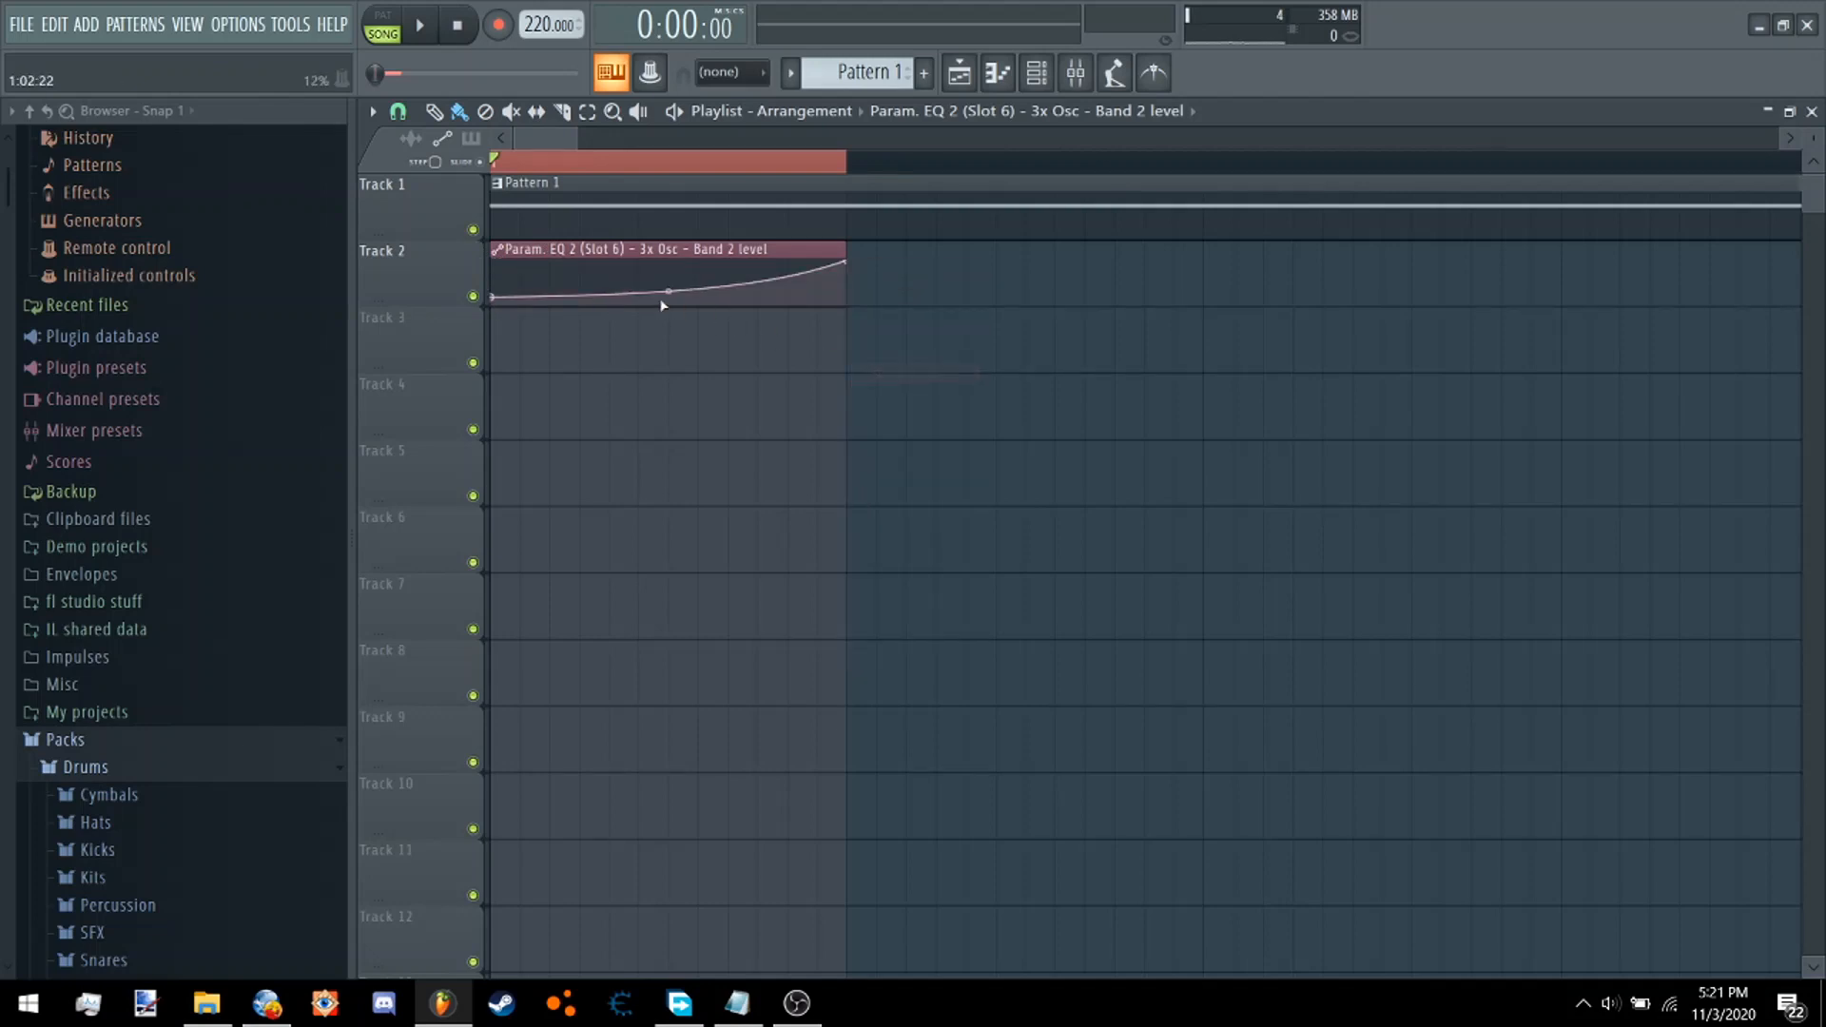
pyautogui.click(552, 267)
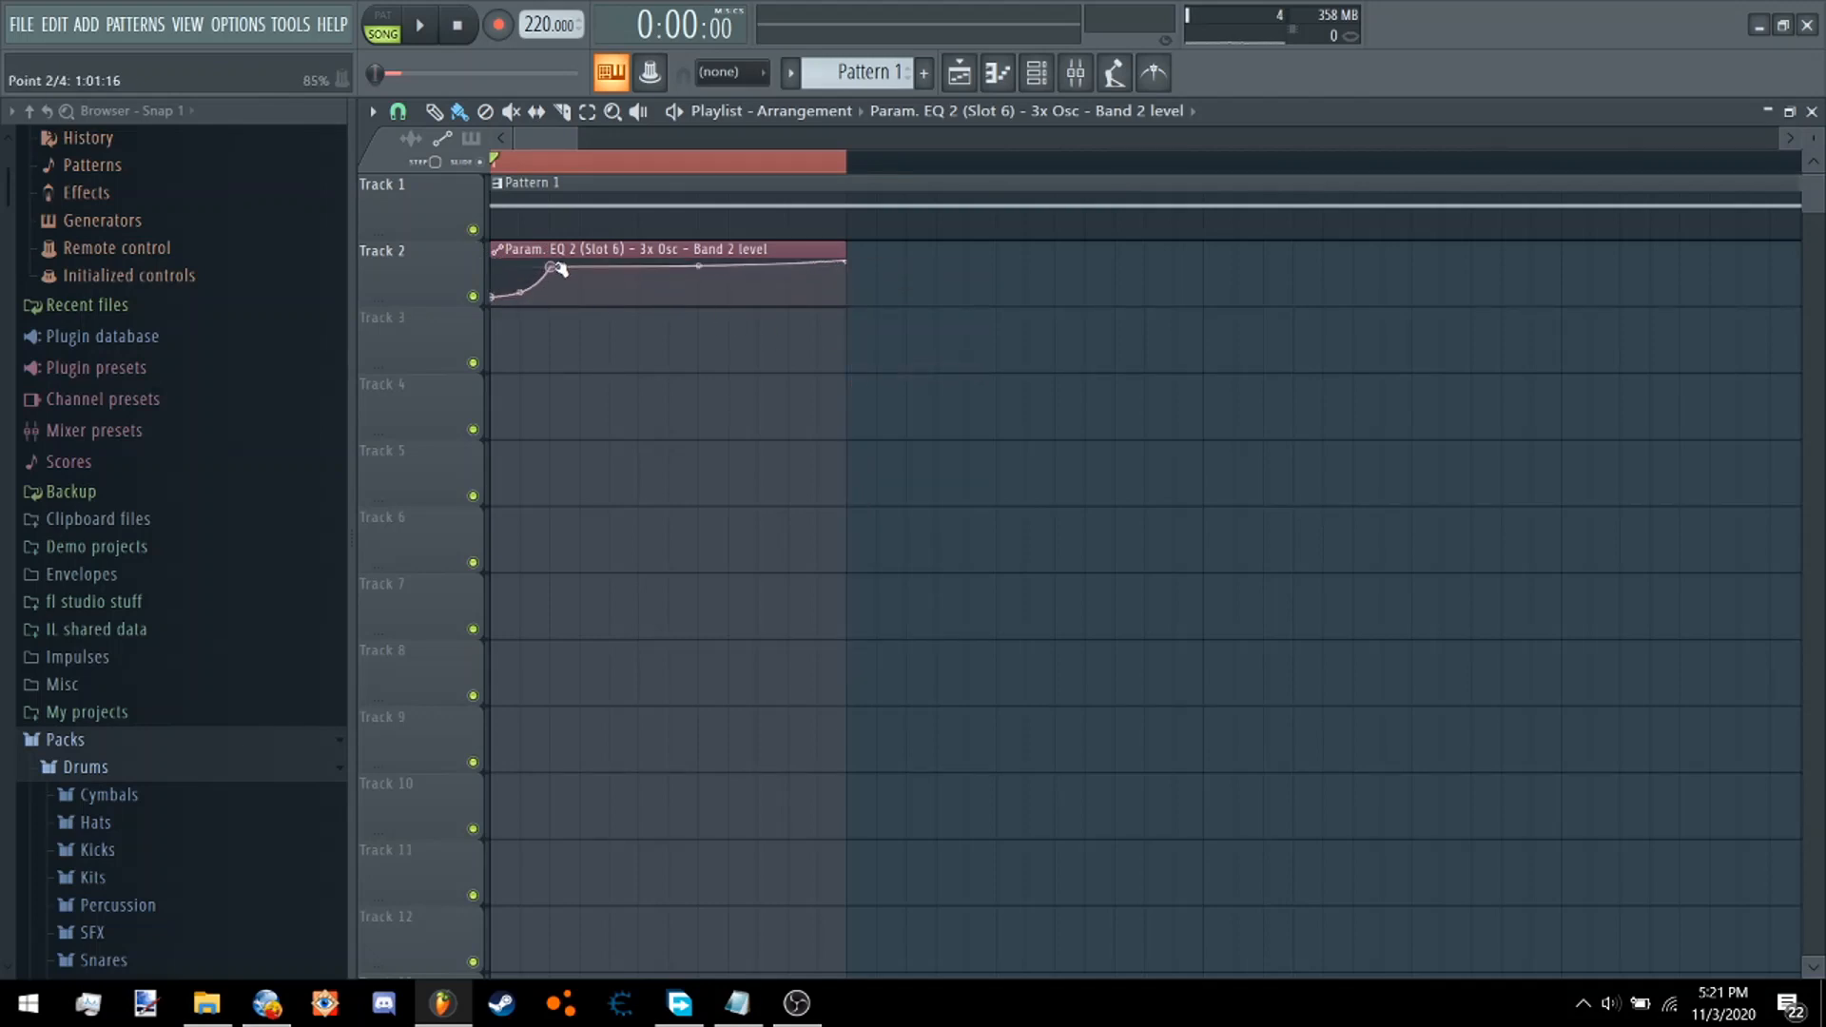
pyautogui.moveTo(838, 269); pyautogui.dragTo(849, 276)
pyautogui.press('space')
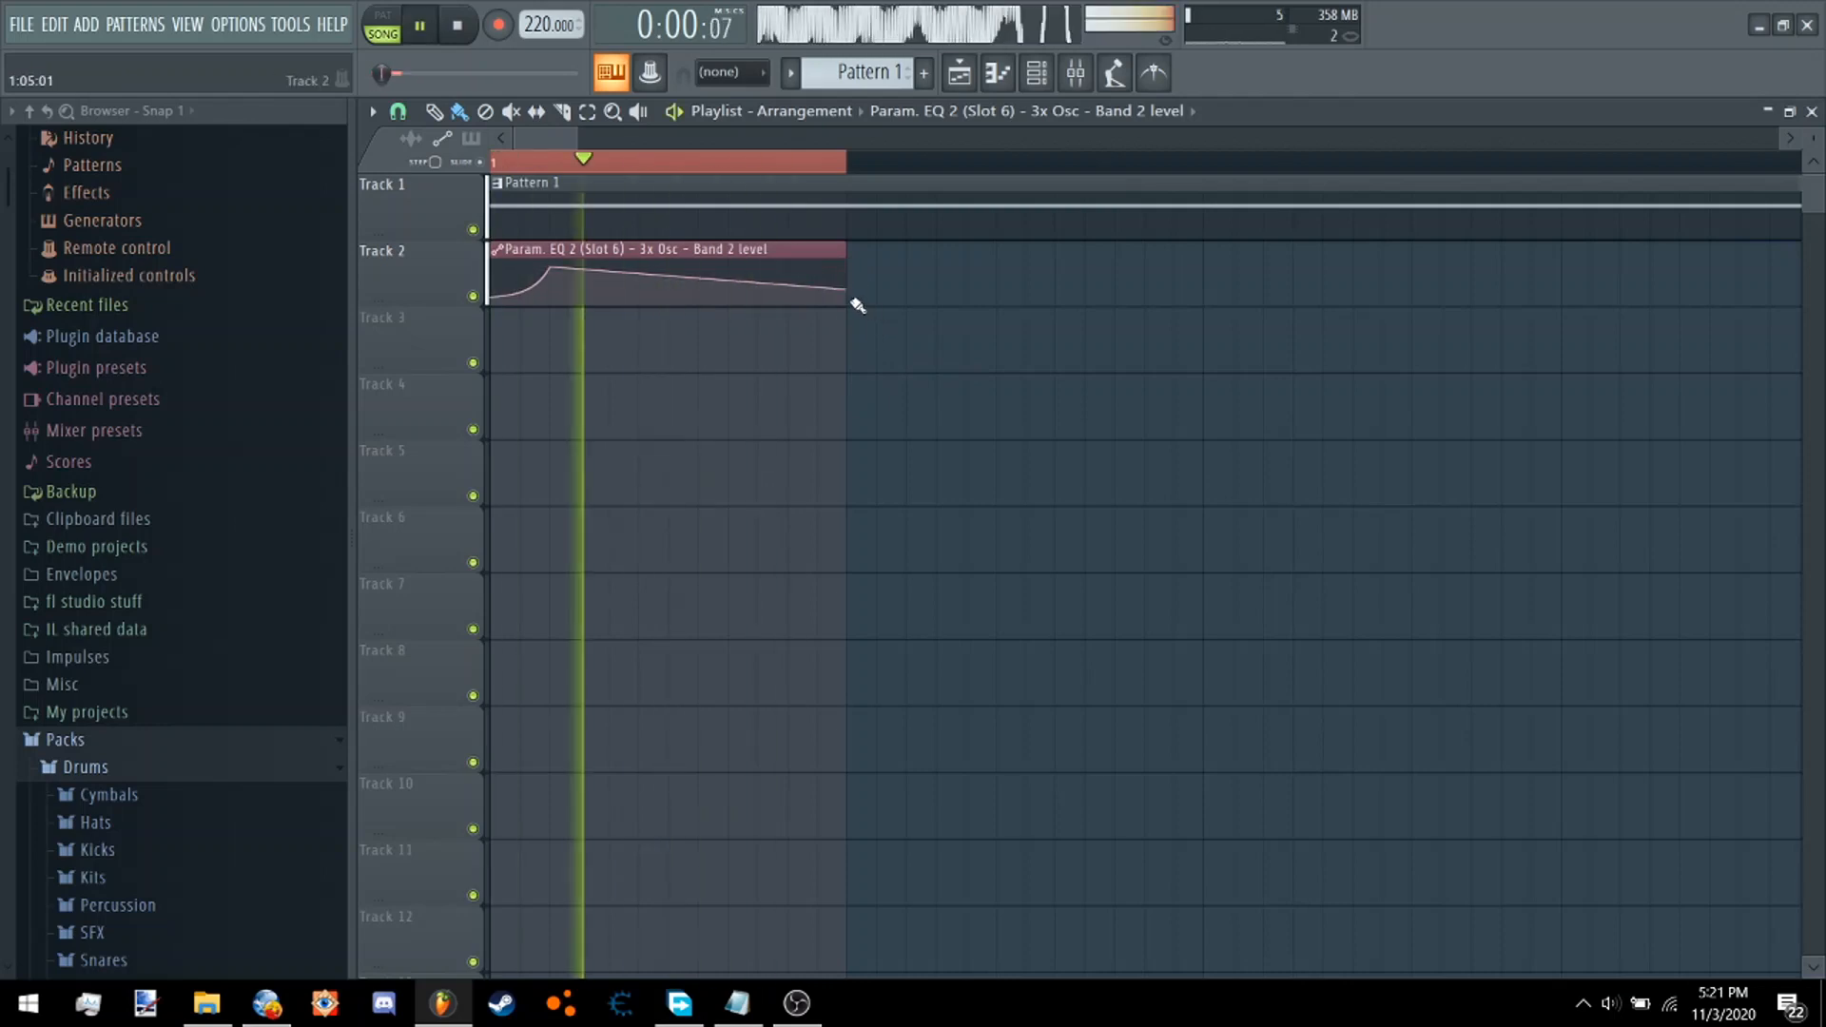
pyautogui.press('space')
# Add Fruity Soft Clipper in slot 7 of the 3x Osc track and play the result.
pyautogui.press('F9')
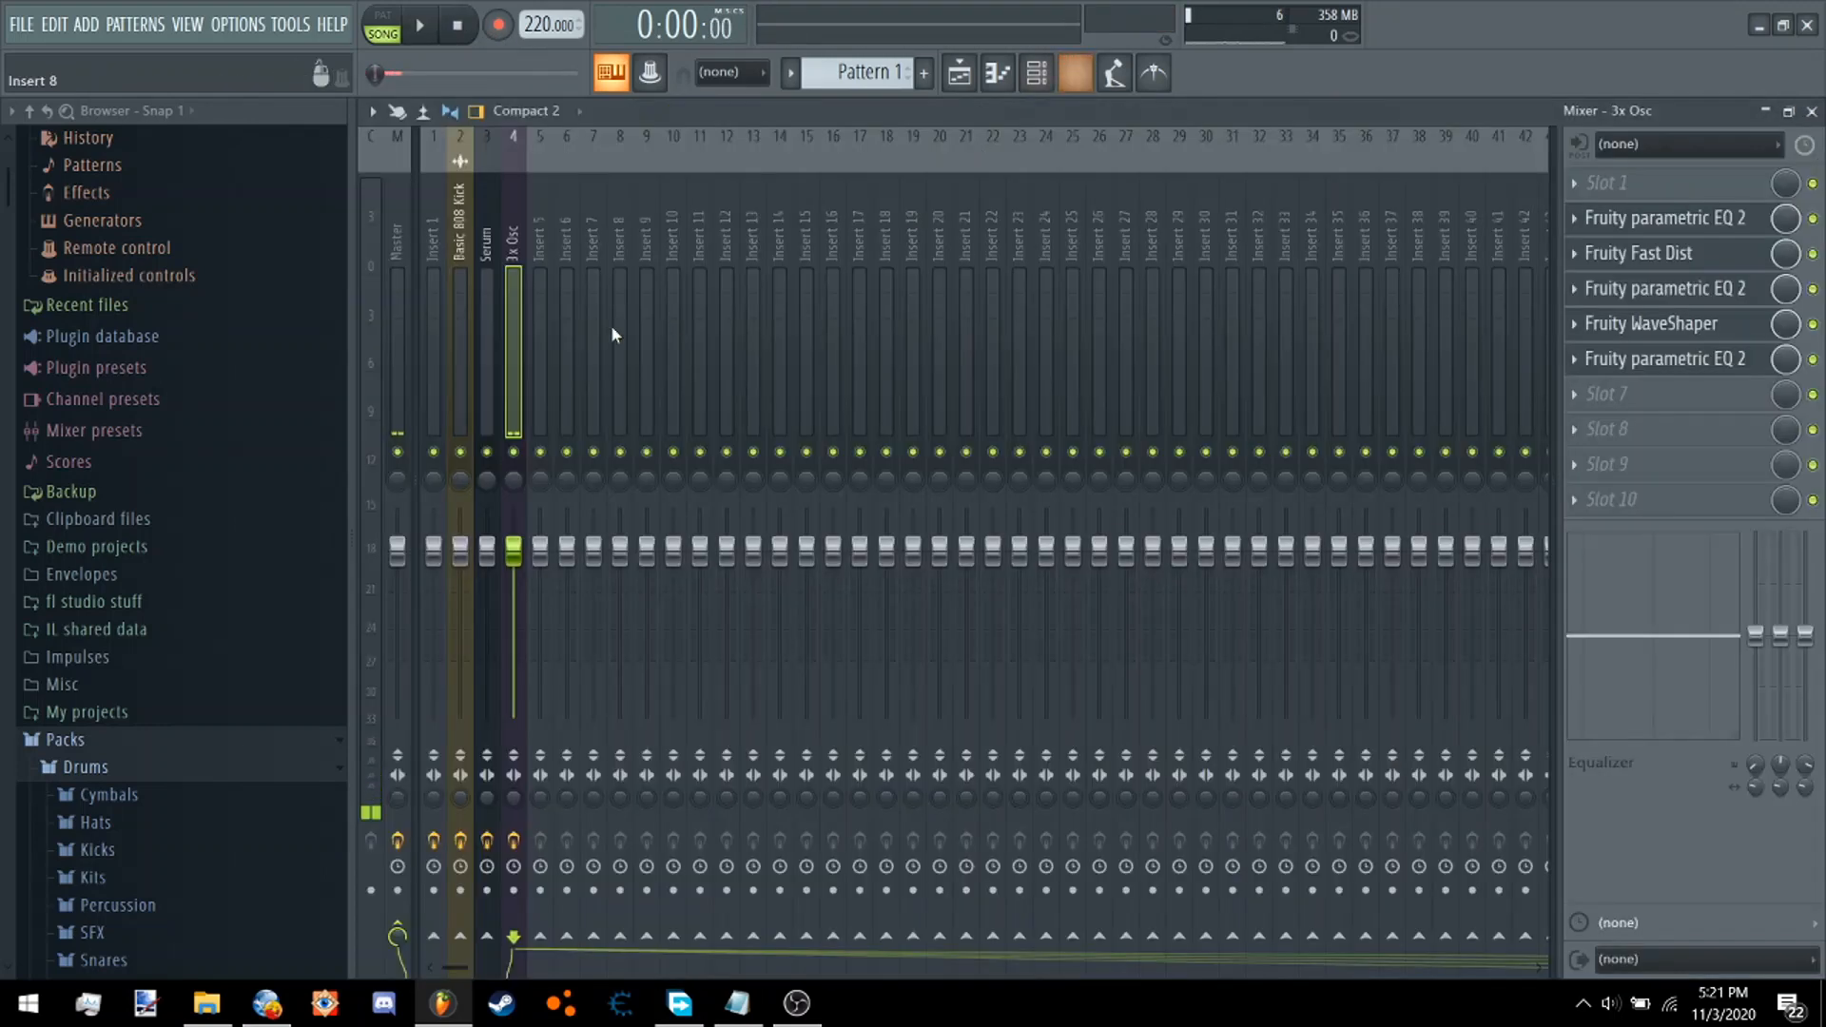
pyautogui.click(1647, 401)
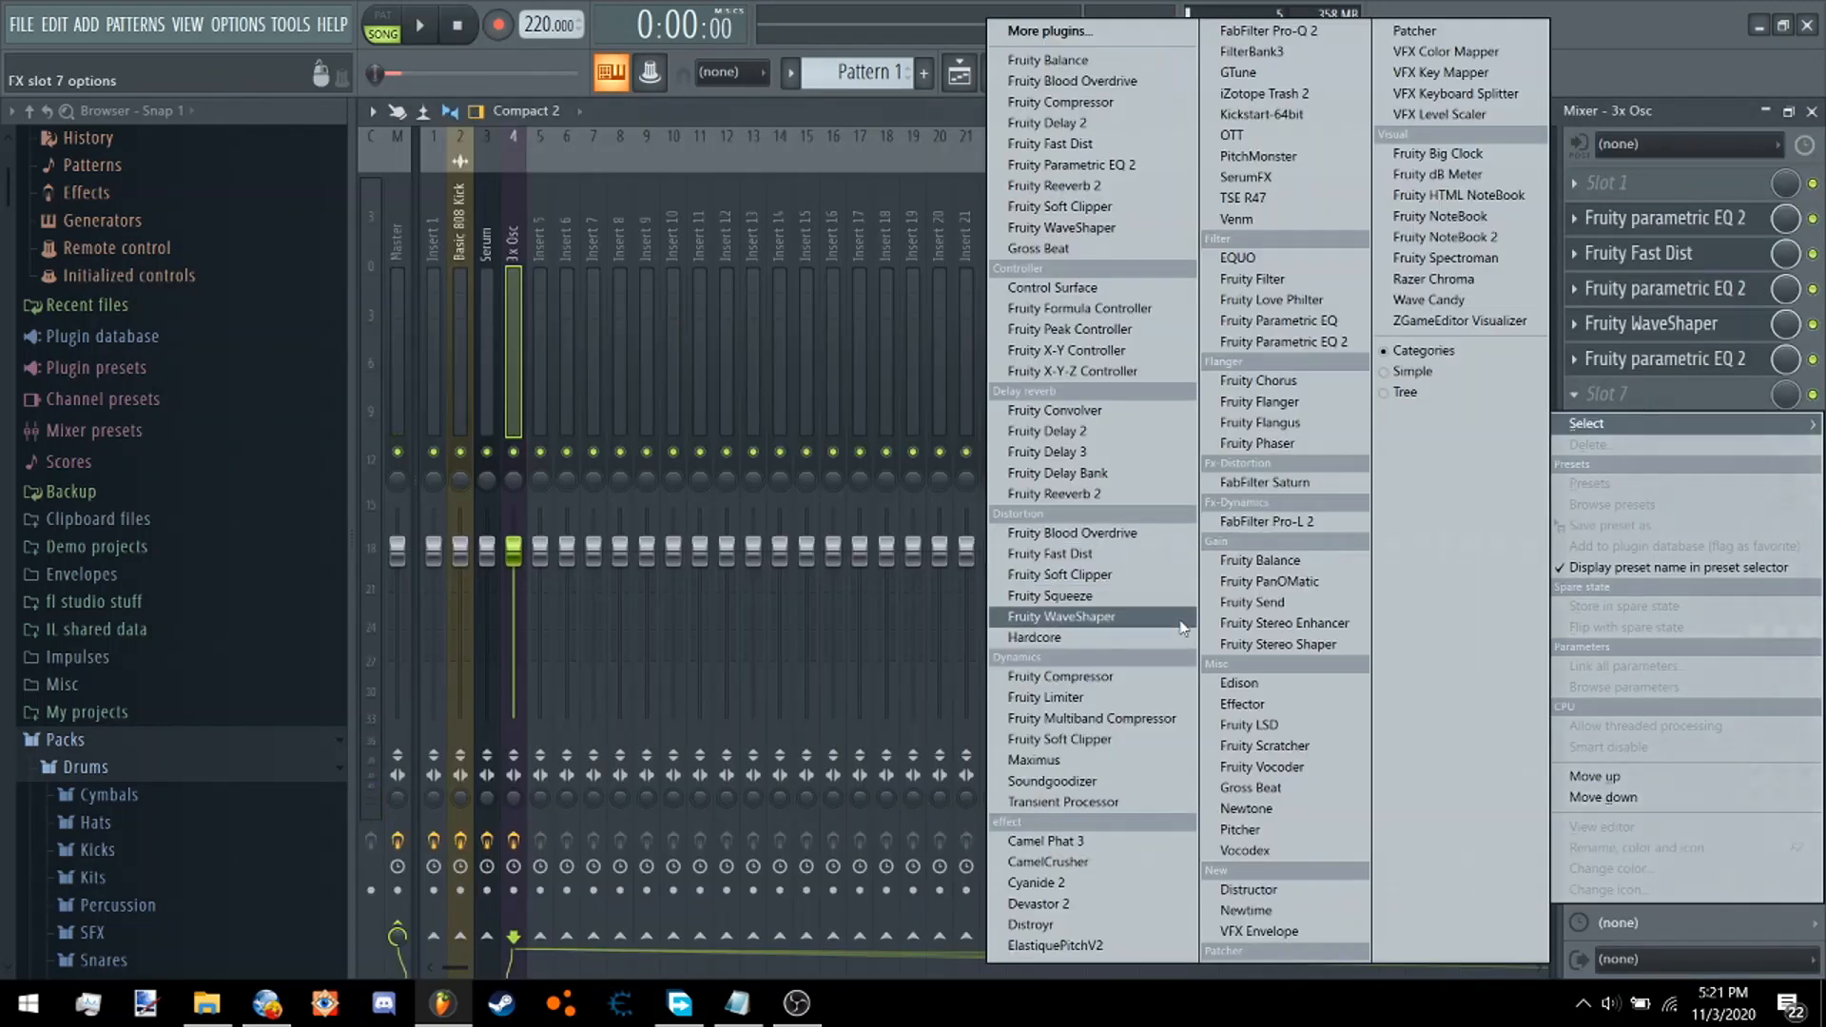
pyautogui.click(1094, 582)
pyautogui.press('space')
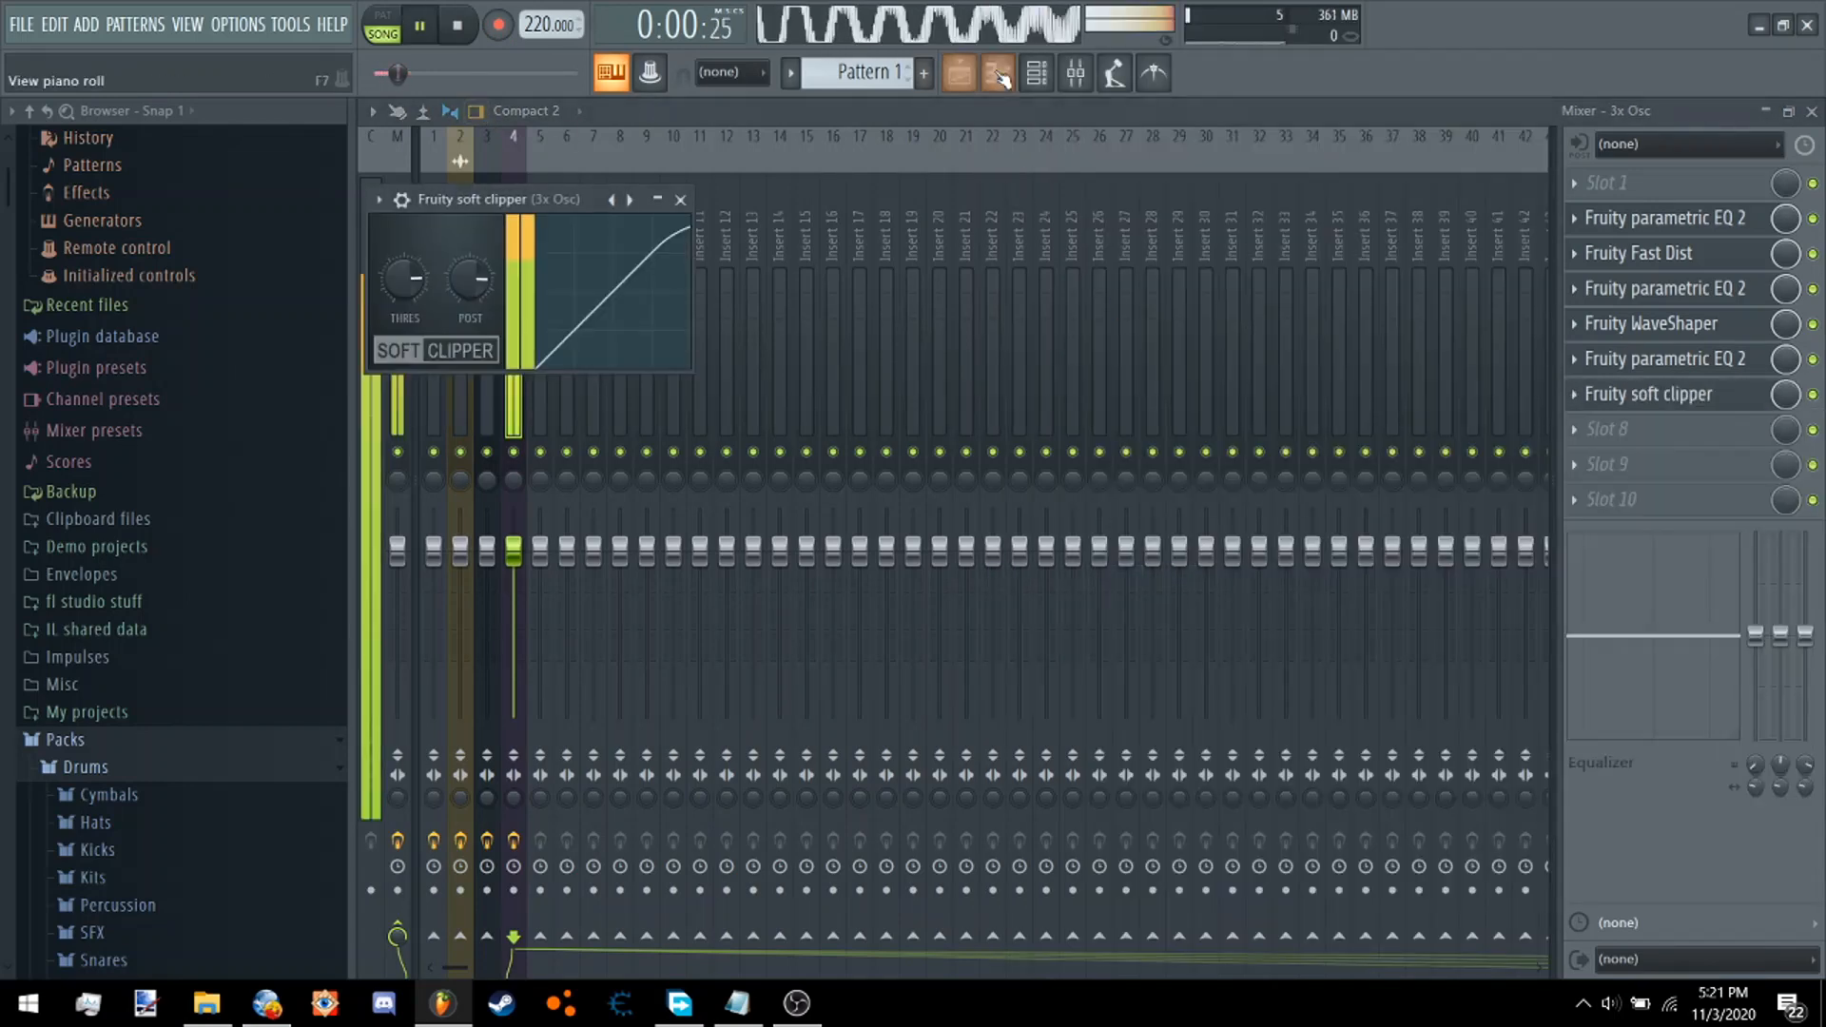
# Open the slot 2 EQ of the 3x Osc track, close the stray tempo tapper, and play the kick.
pyautogui.click(969, 73)
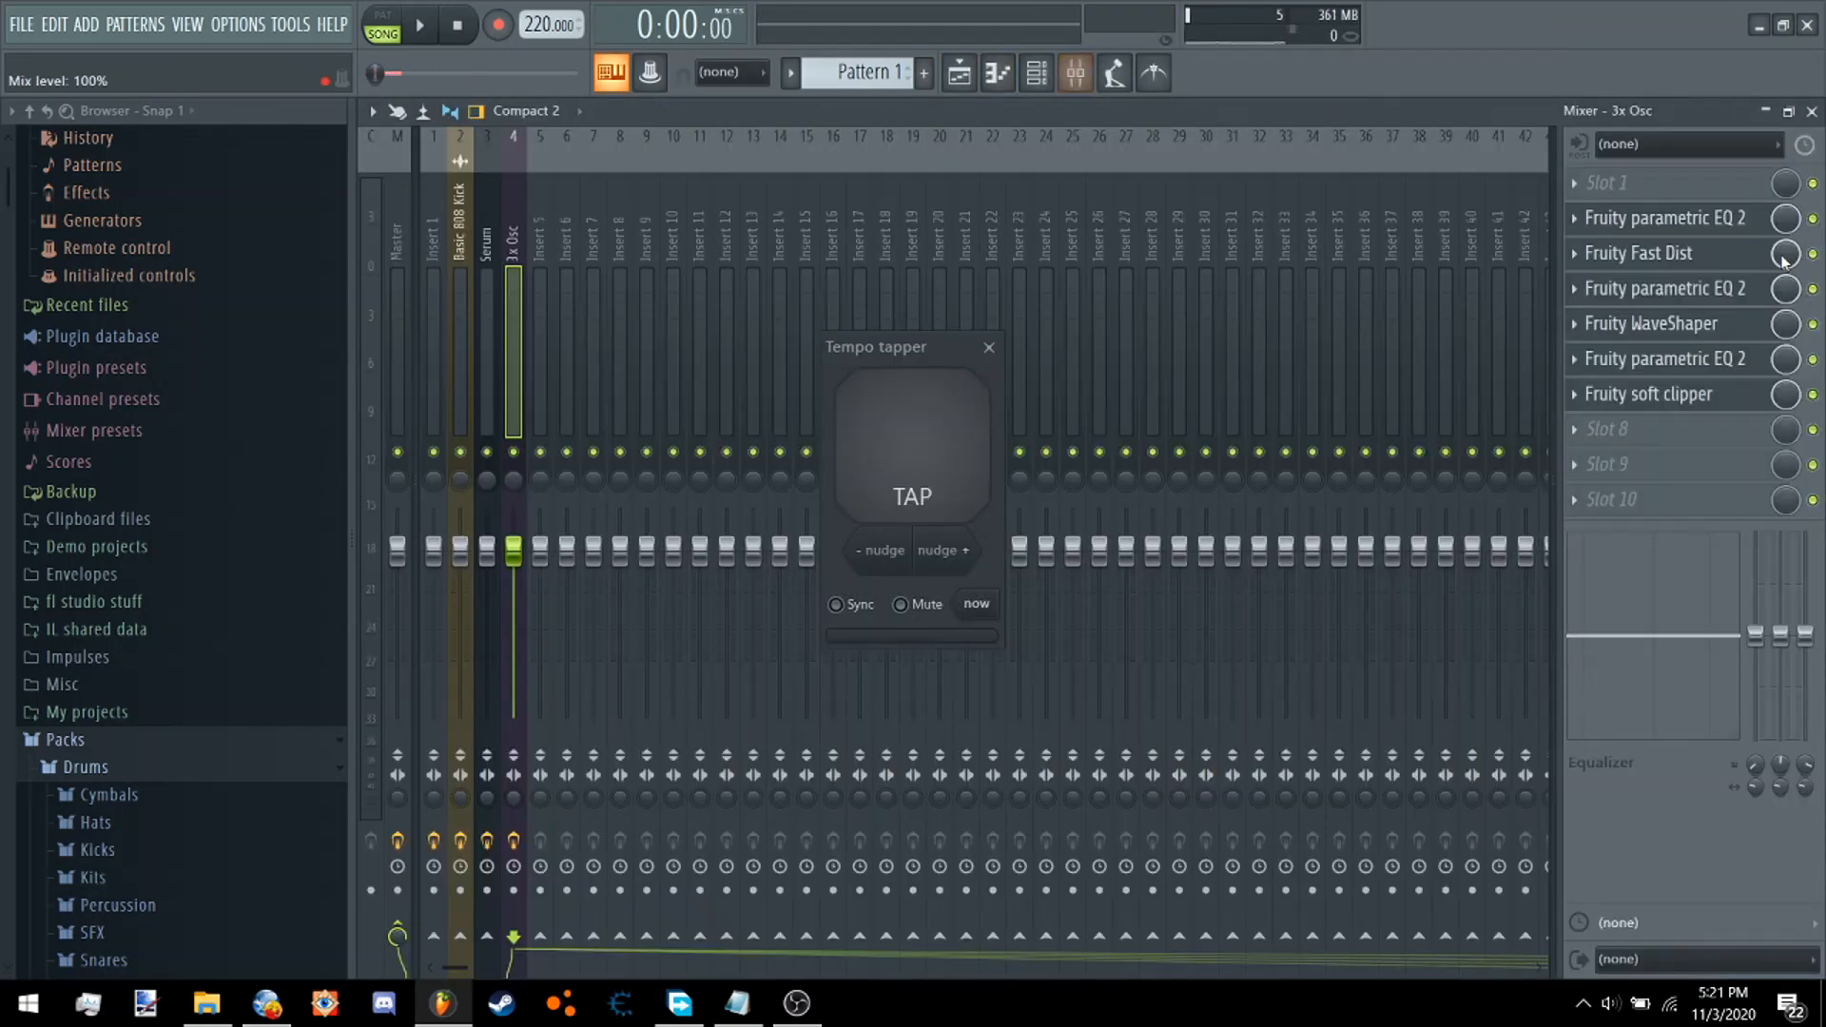
pyautogui.click(1717, 290)
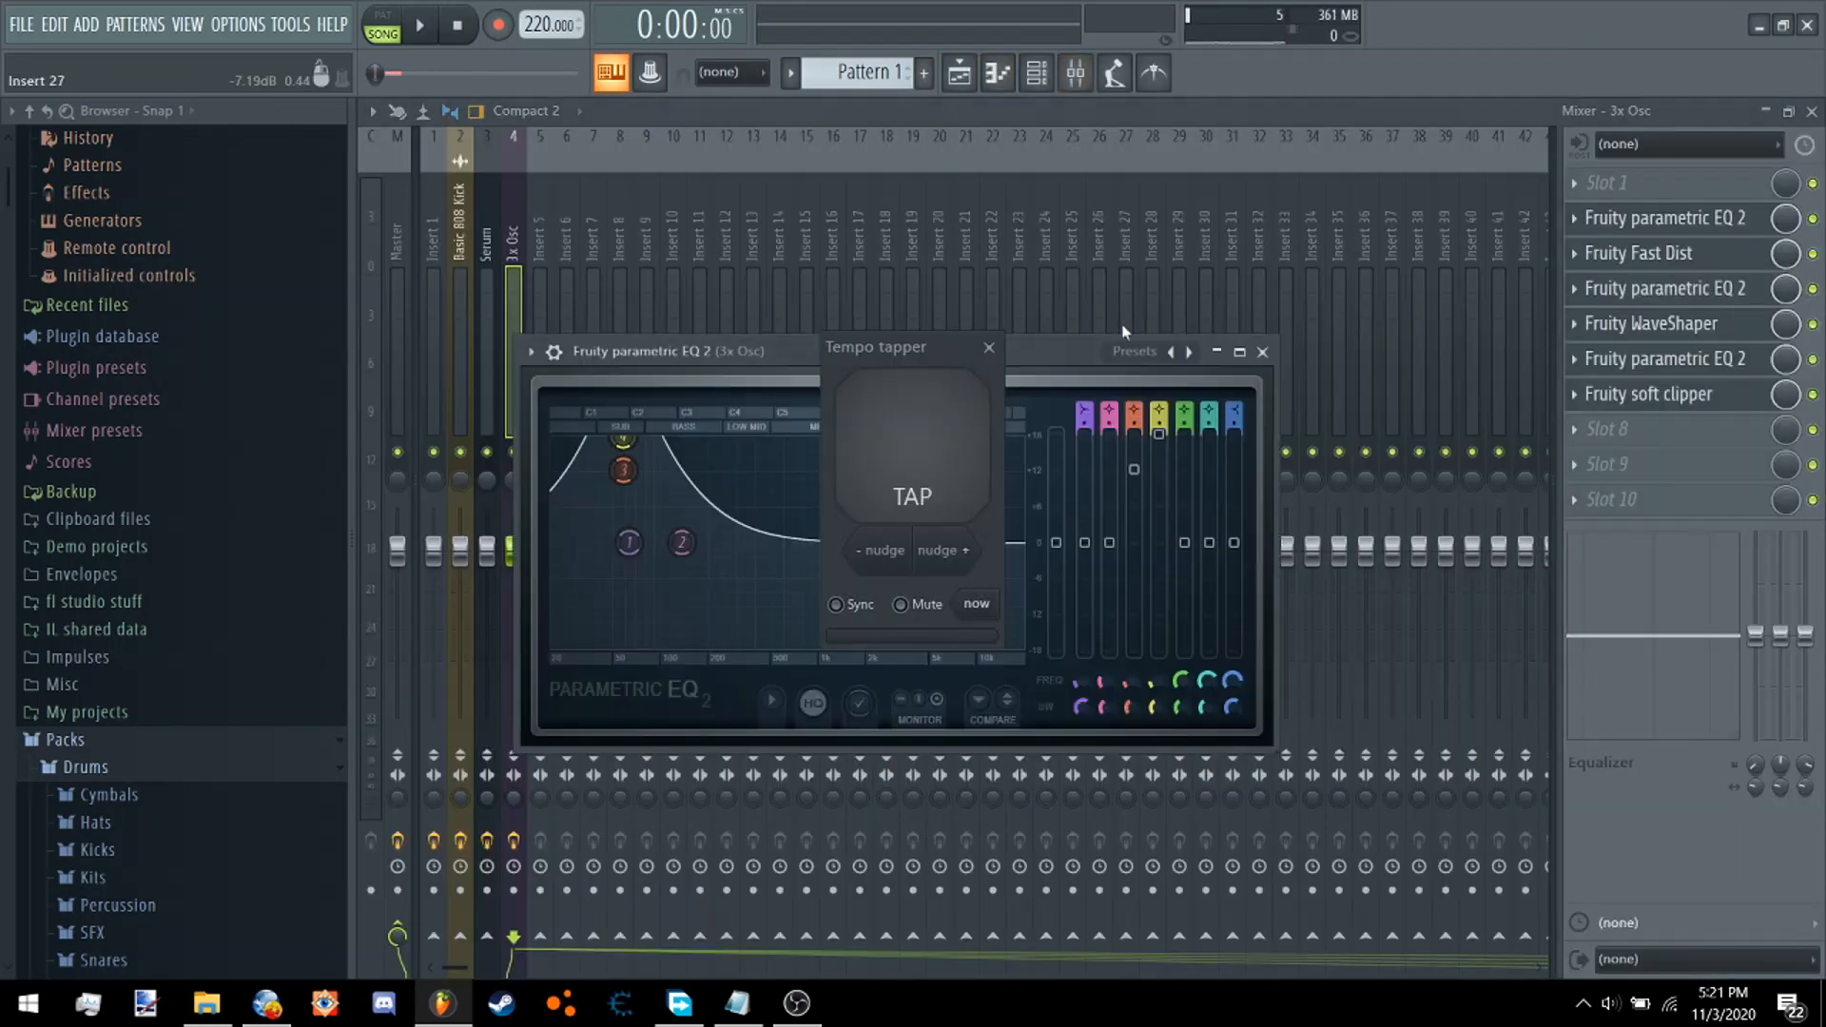
pyautogui.click(995, 352)
pyautogui.click(1636, 231)
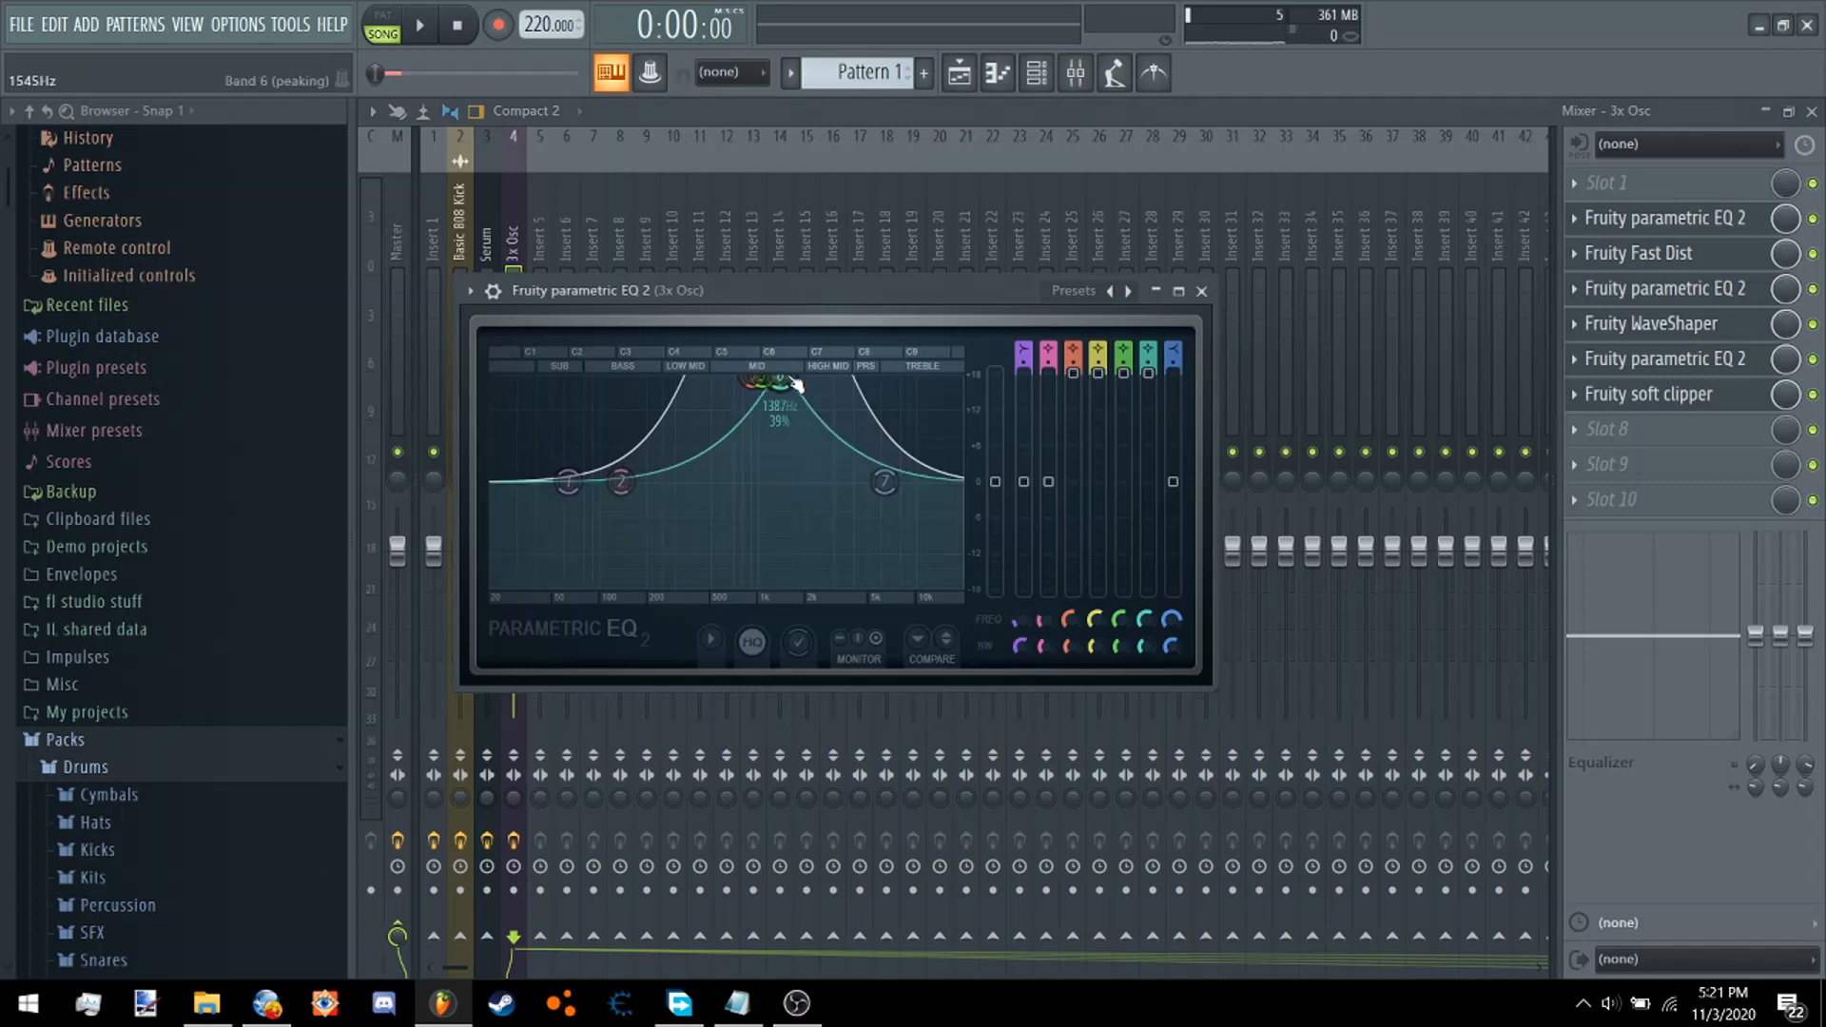
pyautogui.press('space')
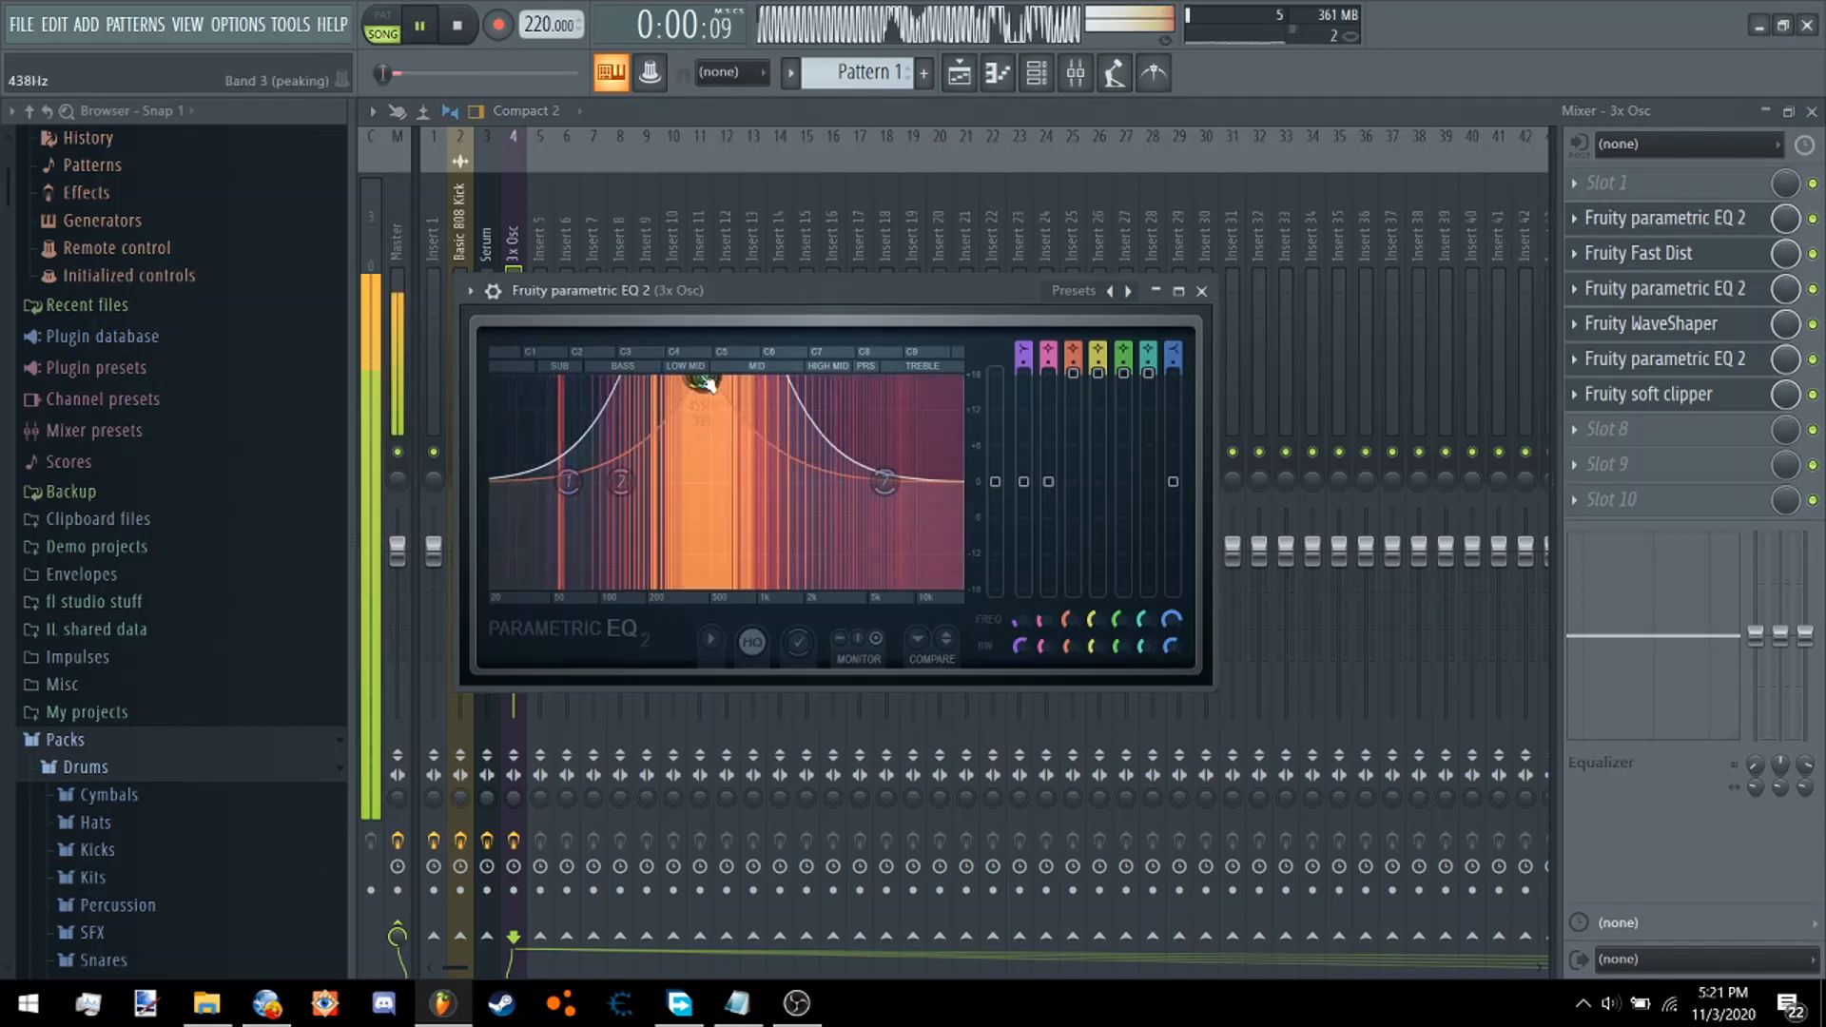
# Shift the slot 2 EQ's boosted mid peaks to about 450 Hz during playback and reset bands 2 and 4.
pyautogui.click(699, 379)
pyautogui.moveTo(622, 481); pyautogui.dragTo(564, 379)
pyautogui.rightClick(563, 379)
pyautogui.click(582, 405)
pyautogui.moveTo(704, 381); pyautogui.dragTo(710, 467)
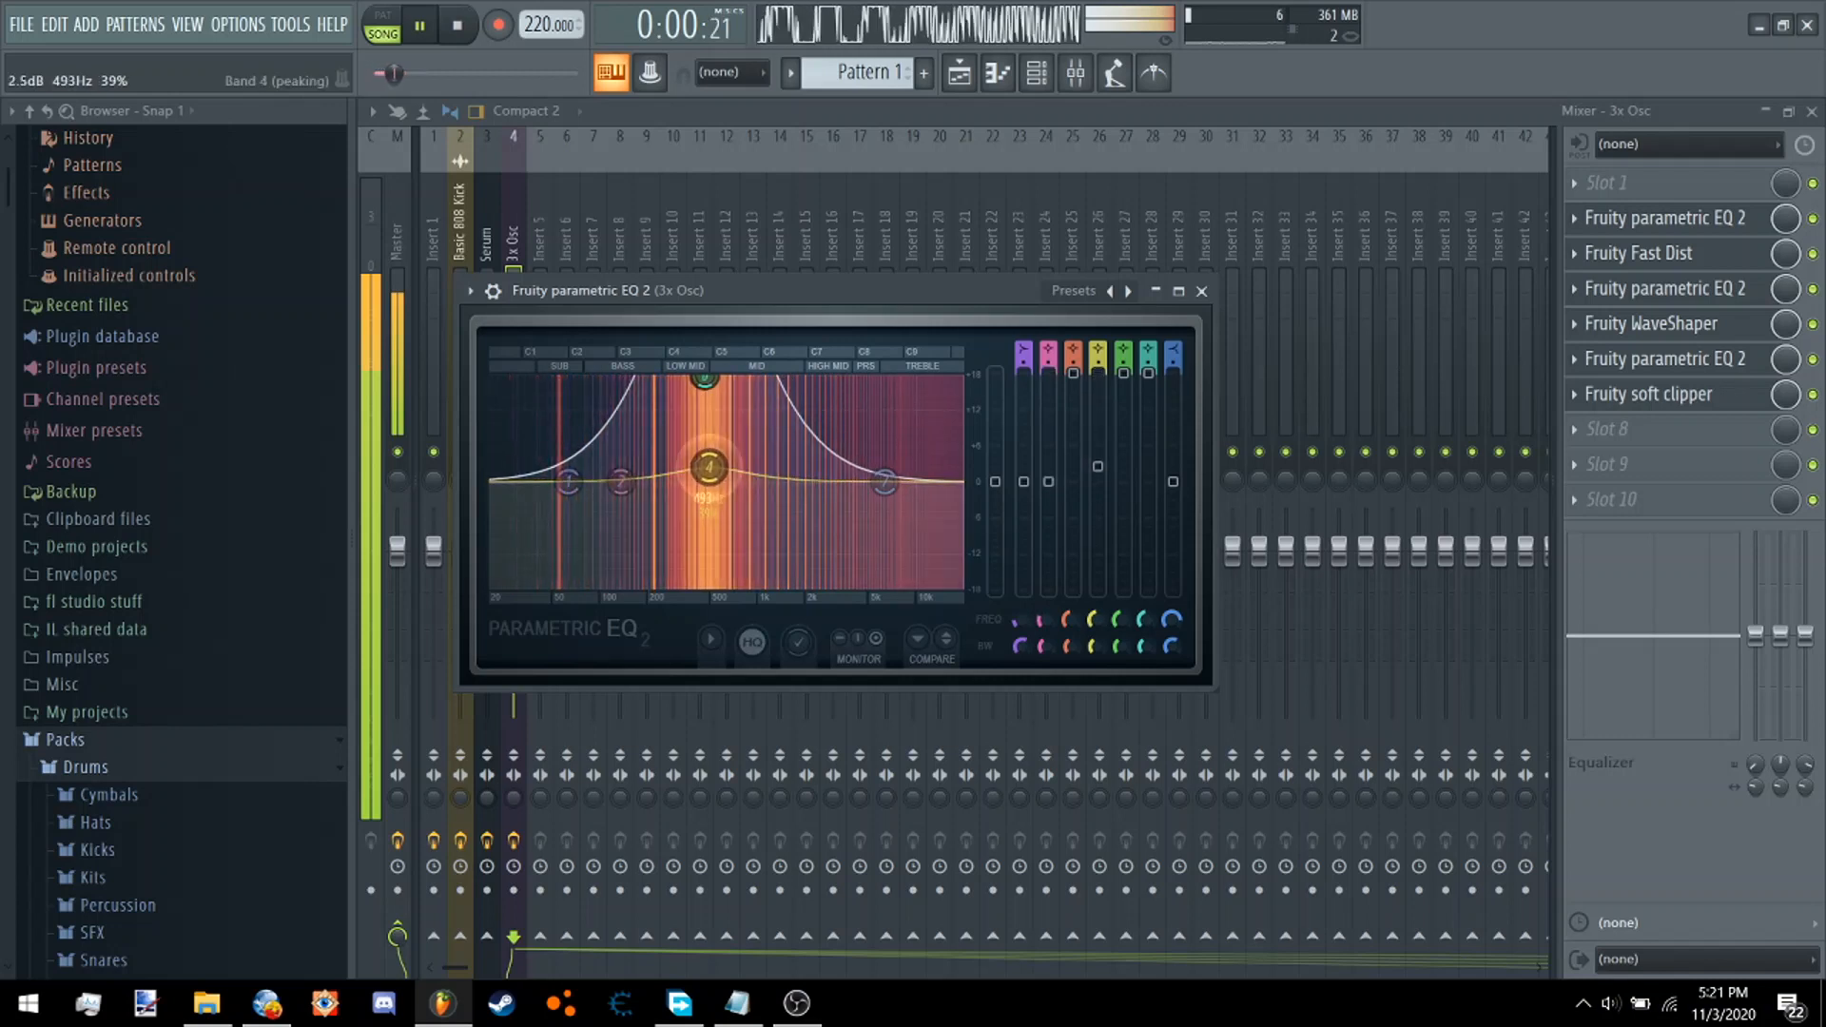
pyautogui.rightClick(712, 476)
pyautogui.click(738, 519)
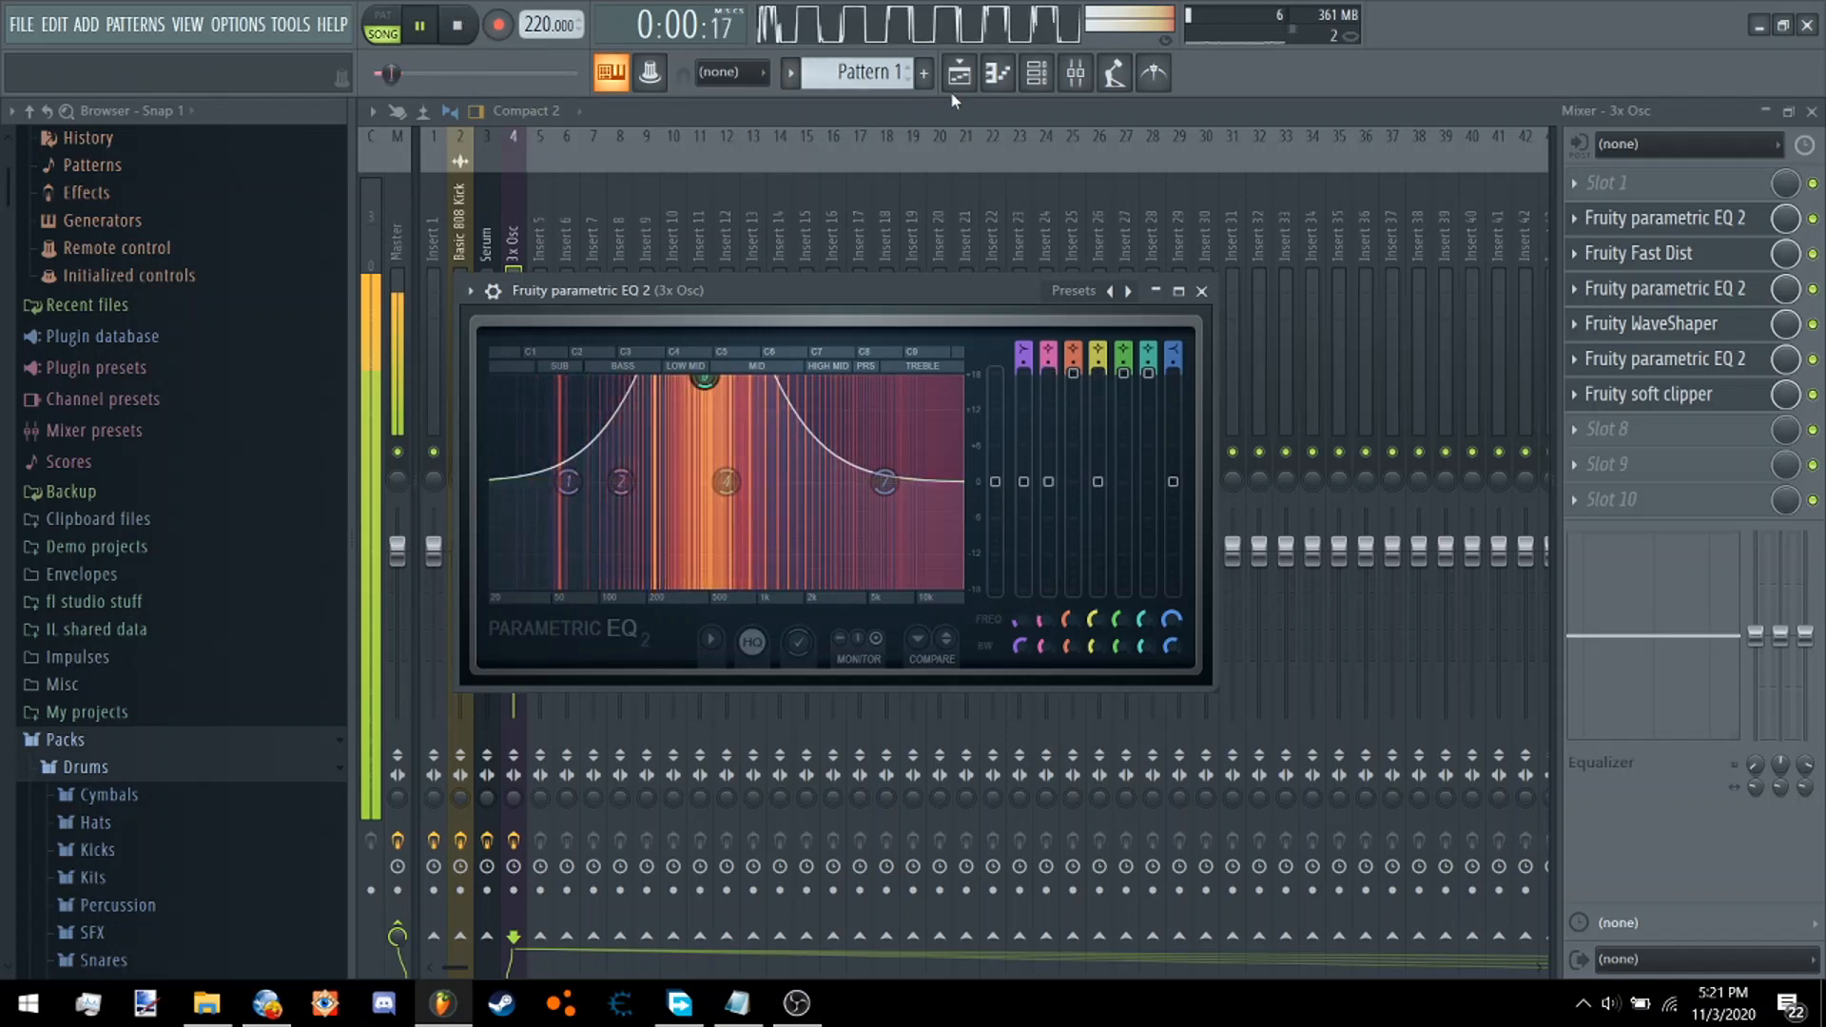
# Place the Ekit Kick sample at the start of playlist track 1 and route it to mixer track 5.
pyautogui.click(959, 74)
pyautogui.press('space')
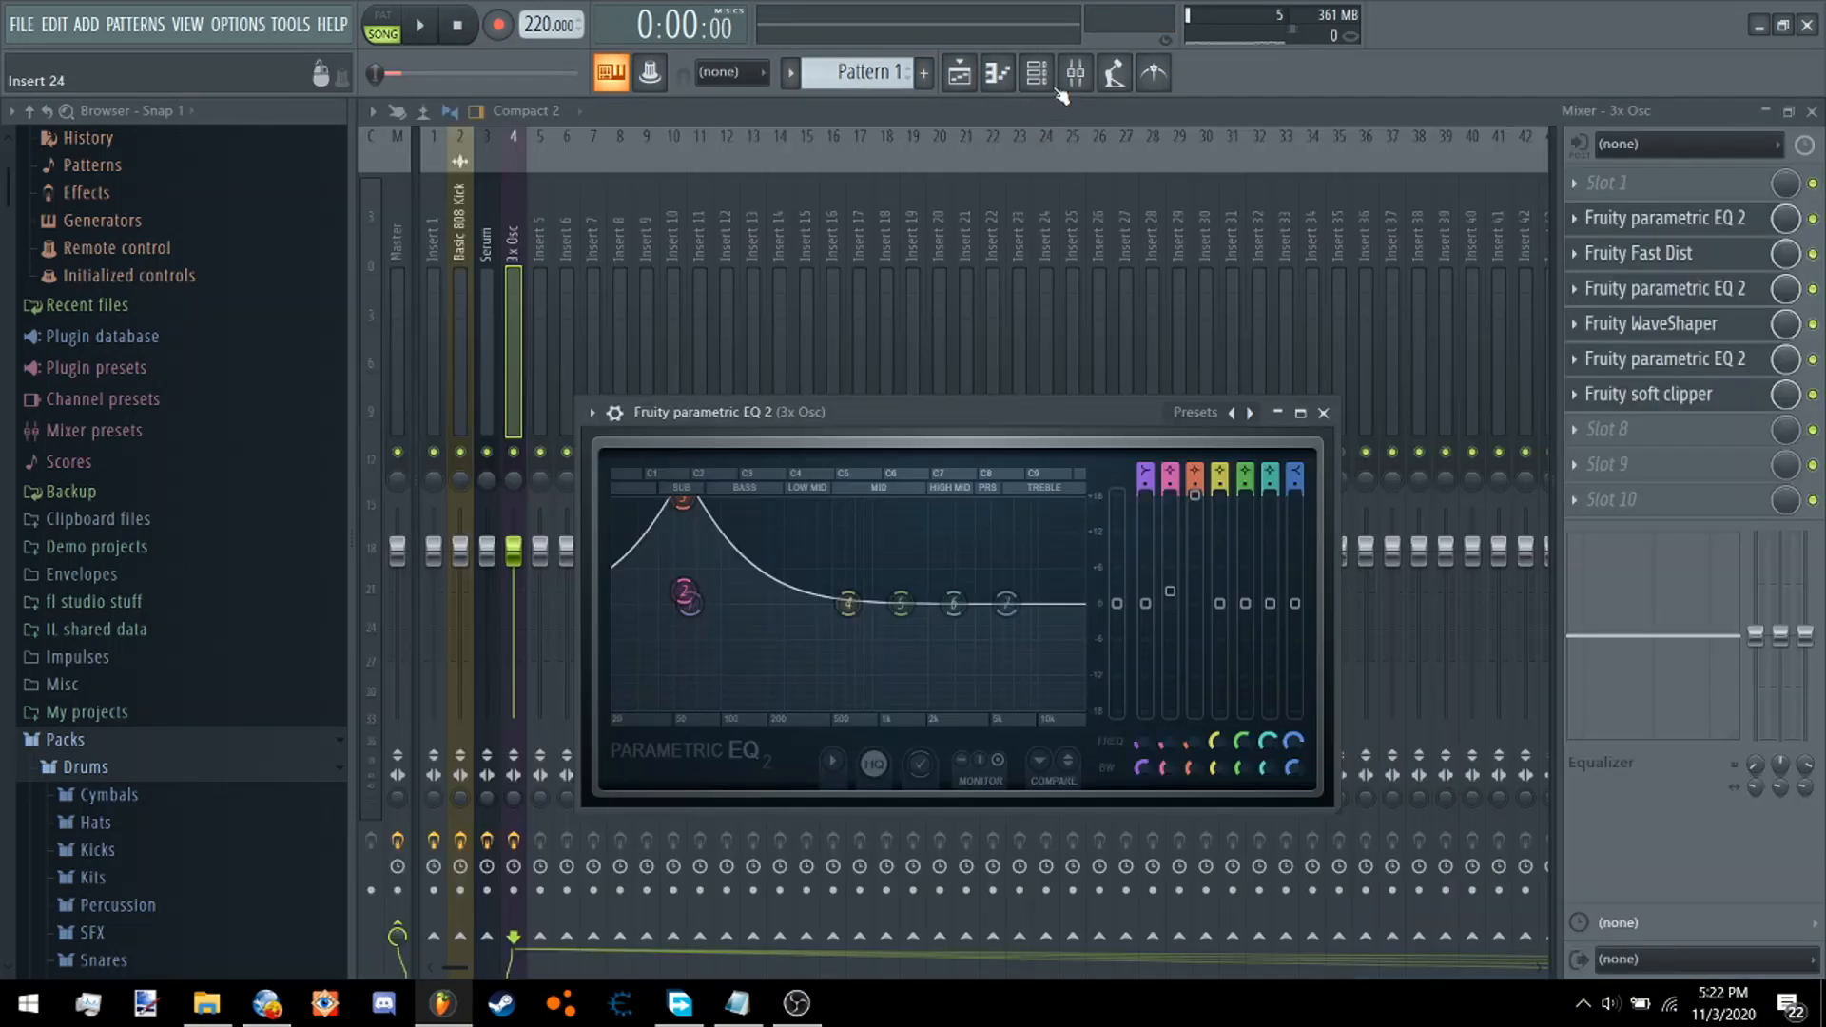
pyautogui.click(1037, 73)
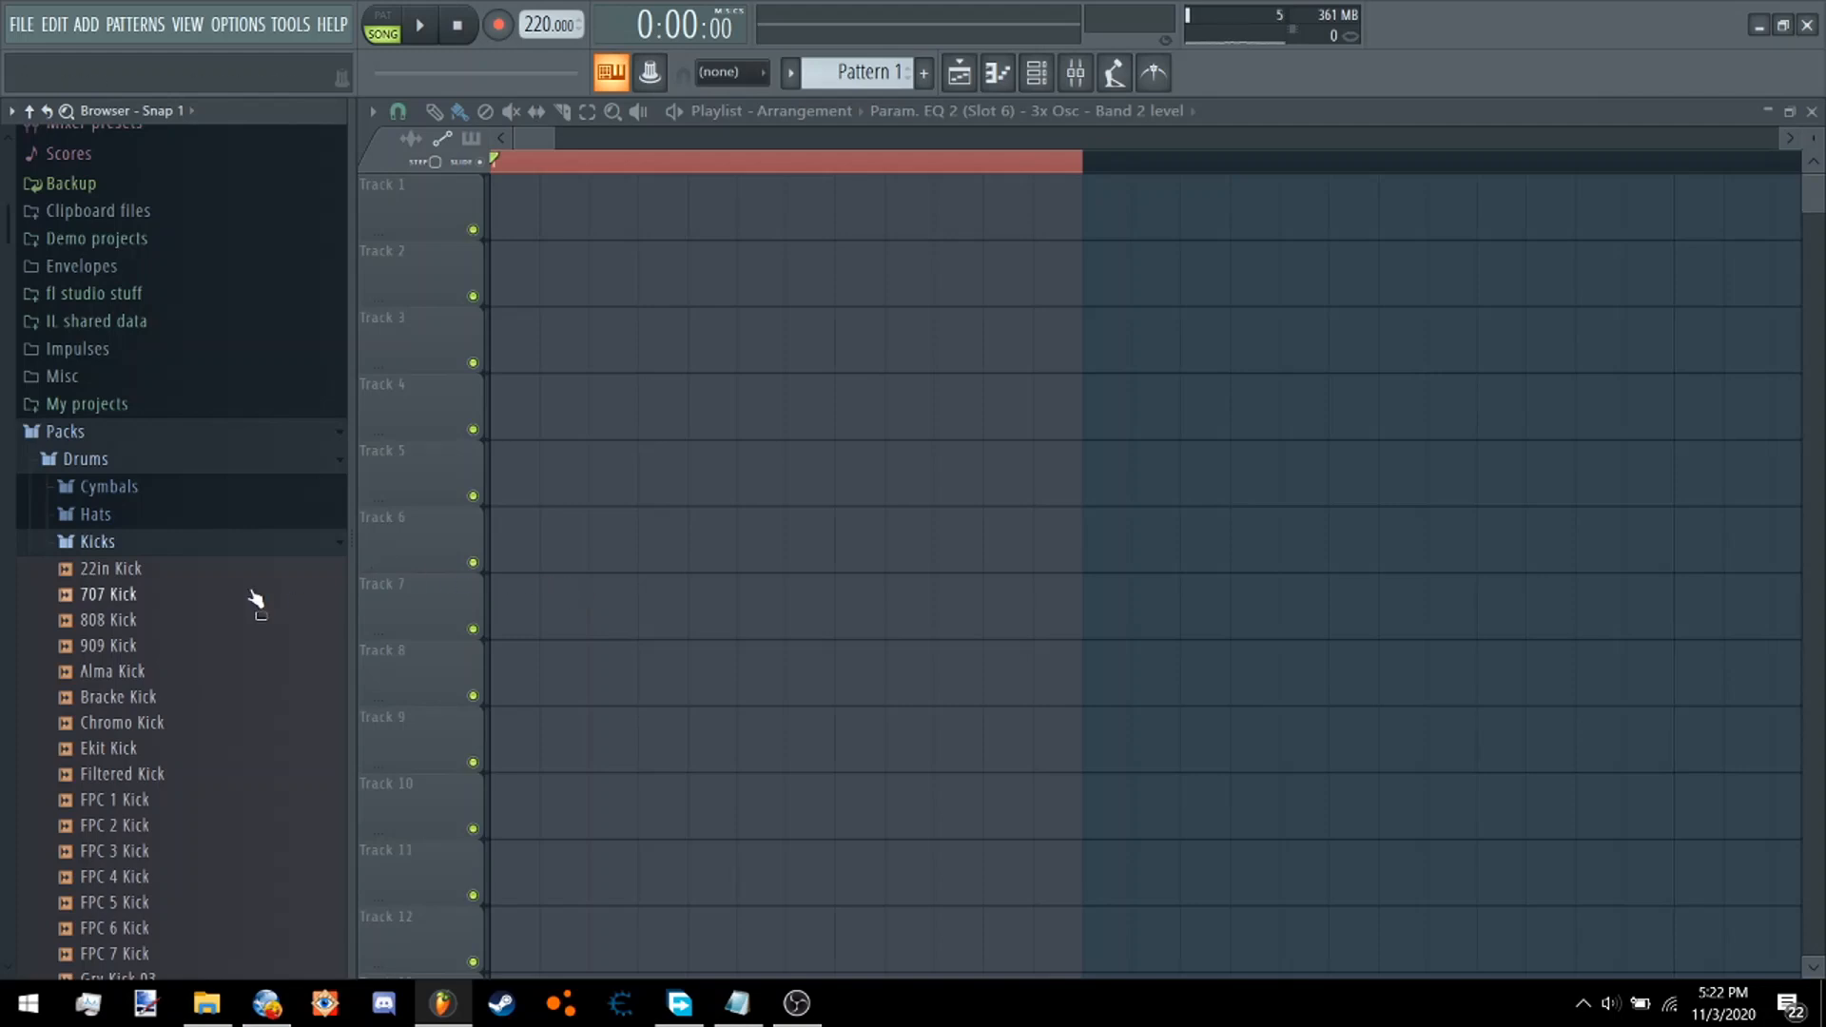
pyautogui.moveTo(114, 748); pyautogui.dragTo(504, 205)
pyautogui.moveTo(114, 645); pyautogui.dragTo(538, 415)
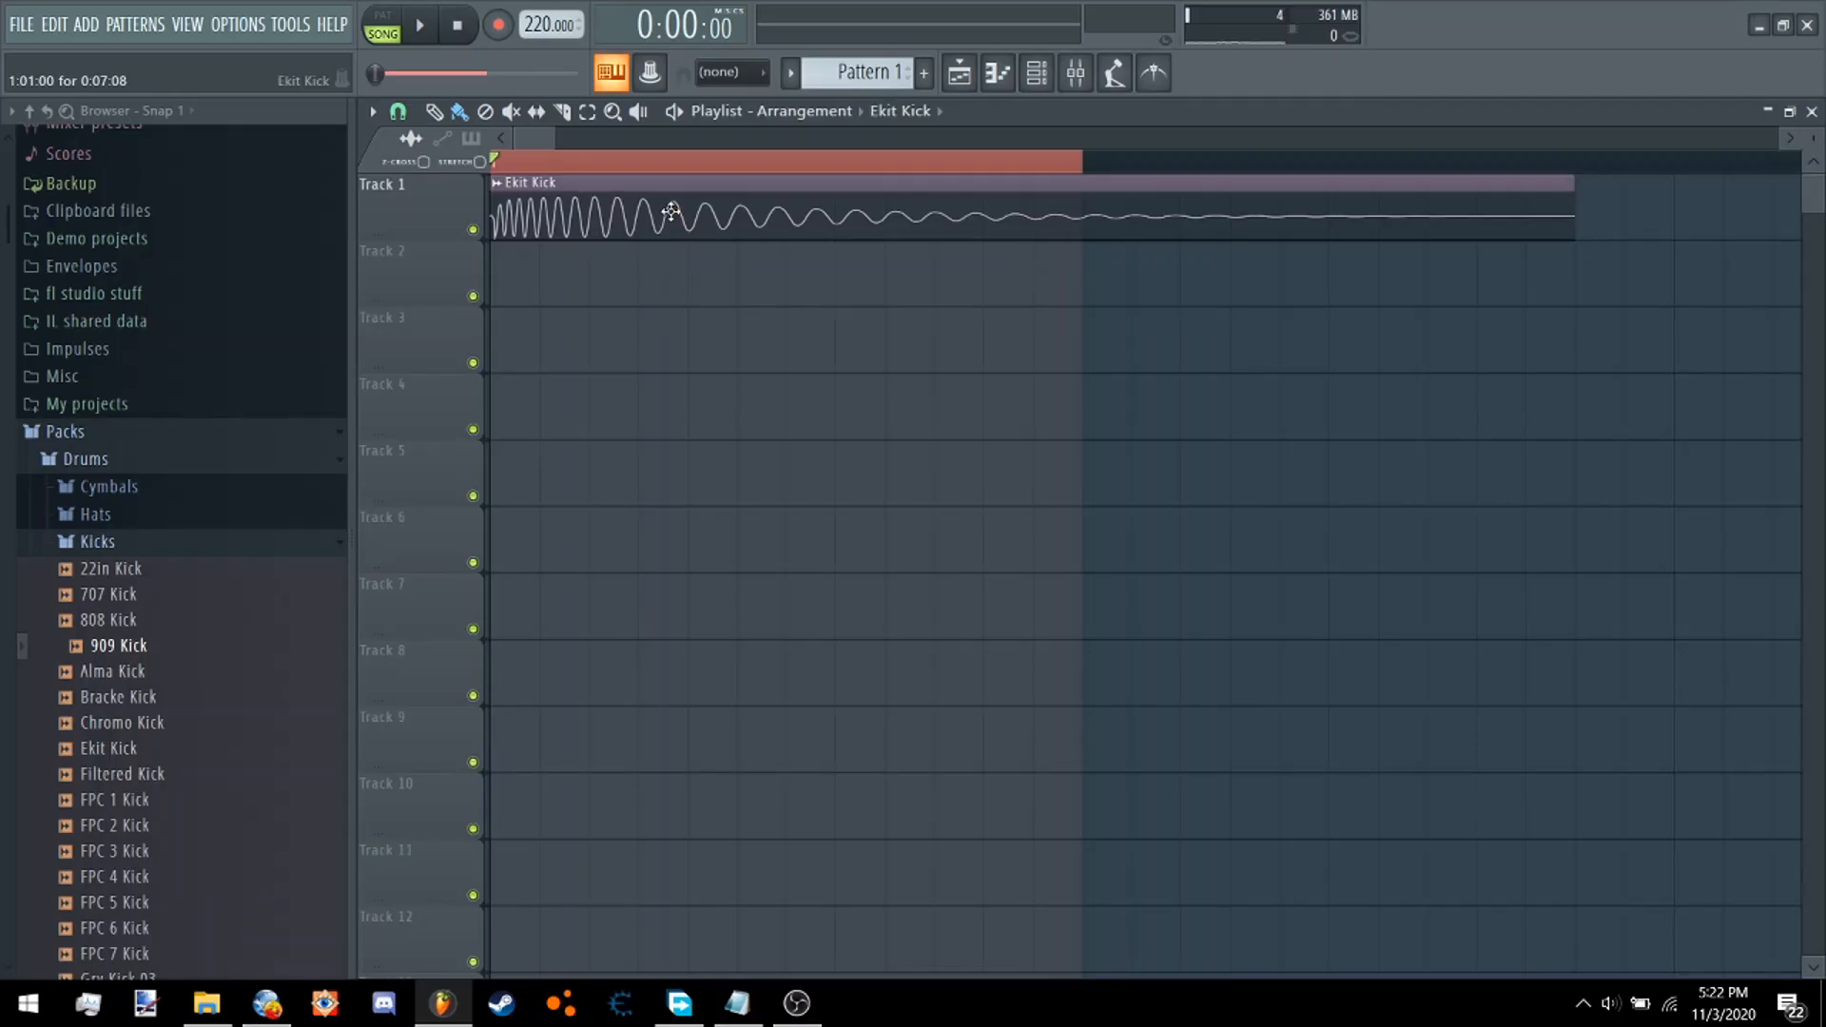
pyautogui.doubleClick(671, 210)
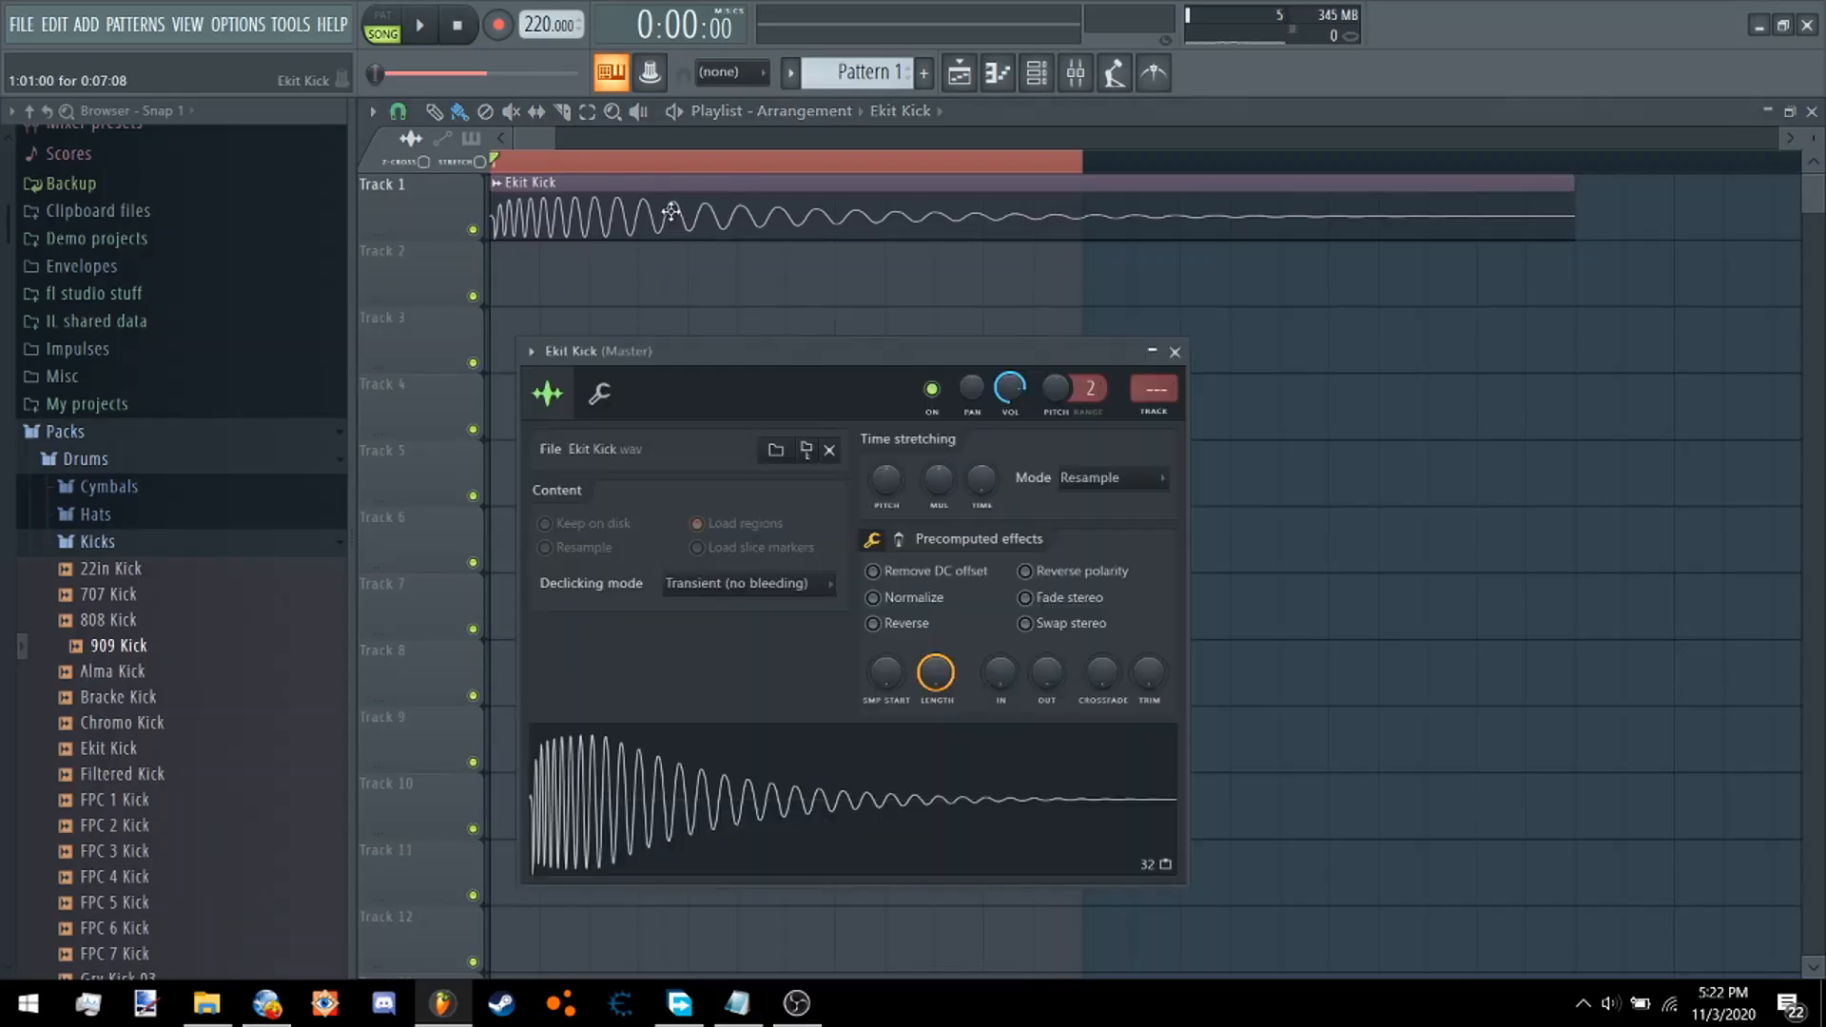
pyautogui.click(1156, 413)
# Try Fruity Blood Overdrive on the Ekit Kick track with the pre amp at maximum, placing it in slot 3.
pyautogui.click(1674, 235)
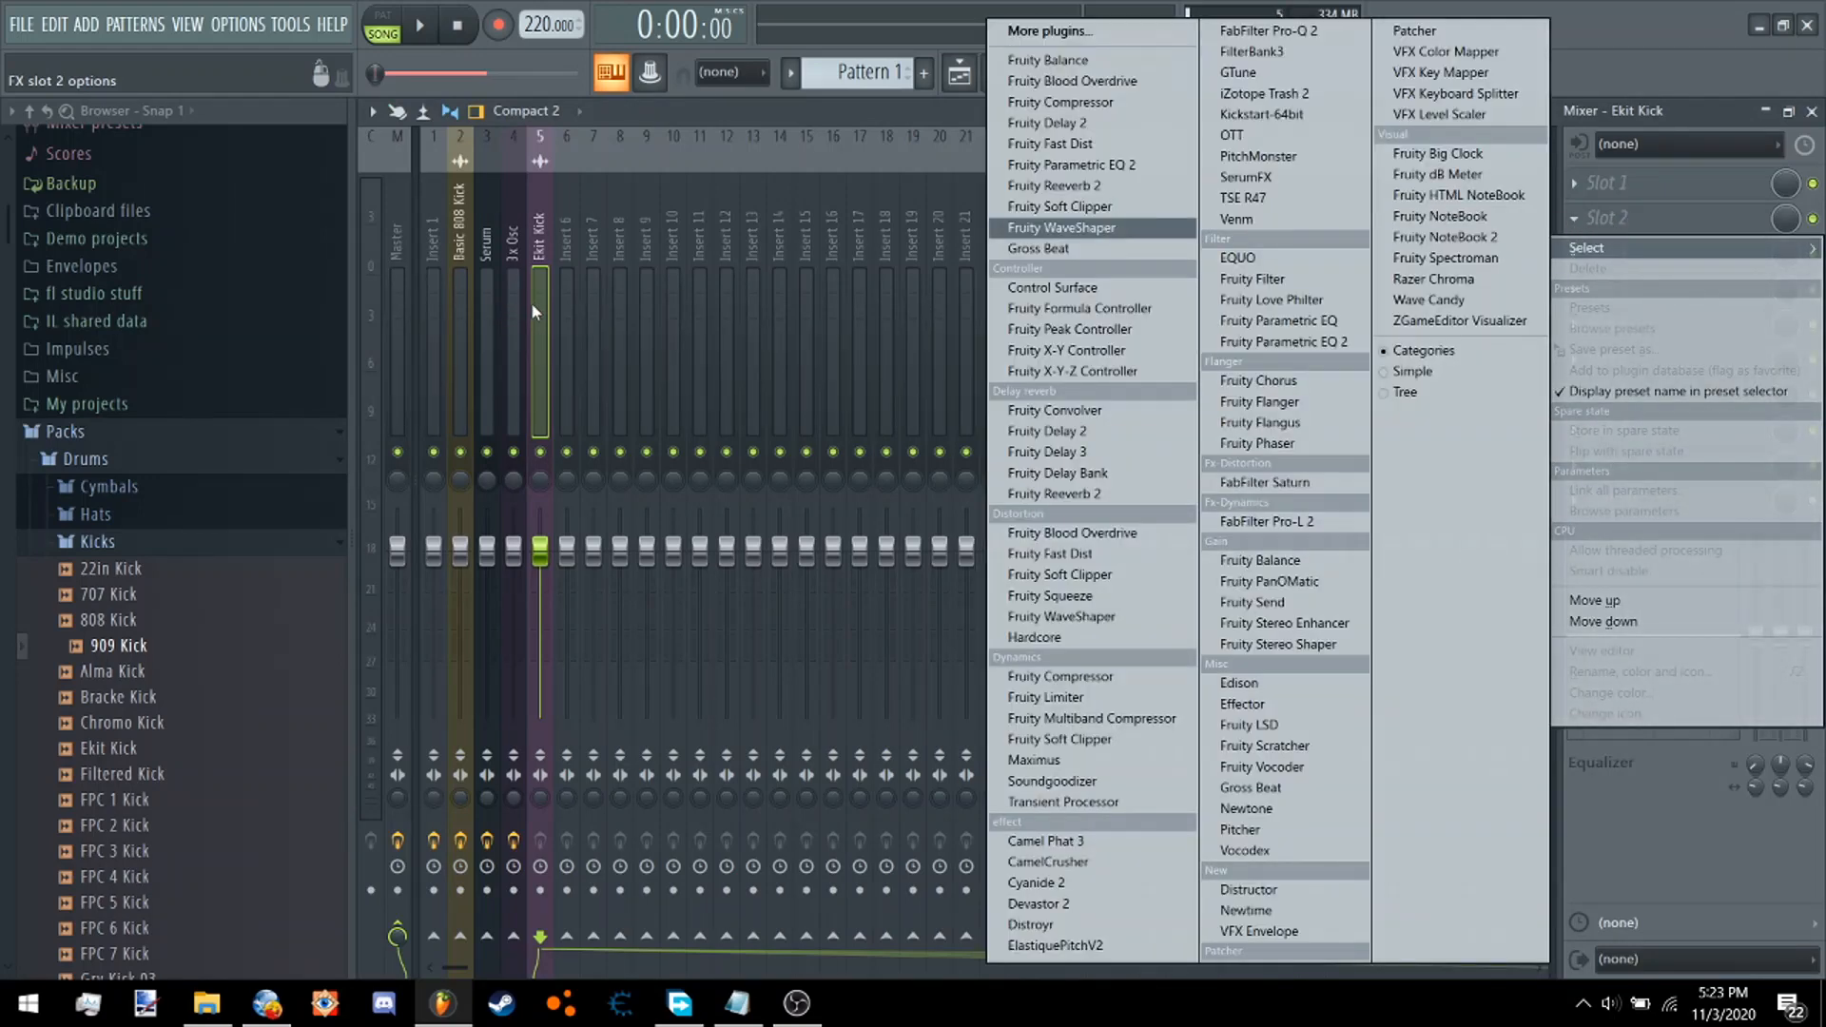
pyautogui.click(1081, 535)
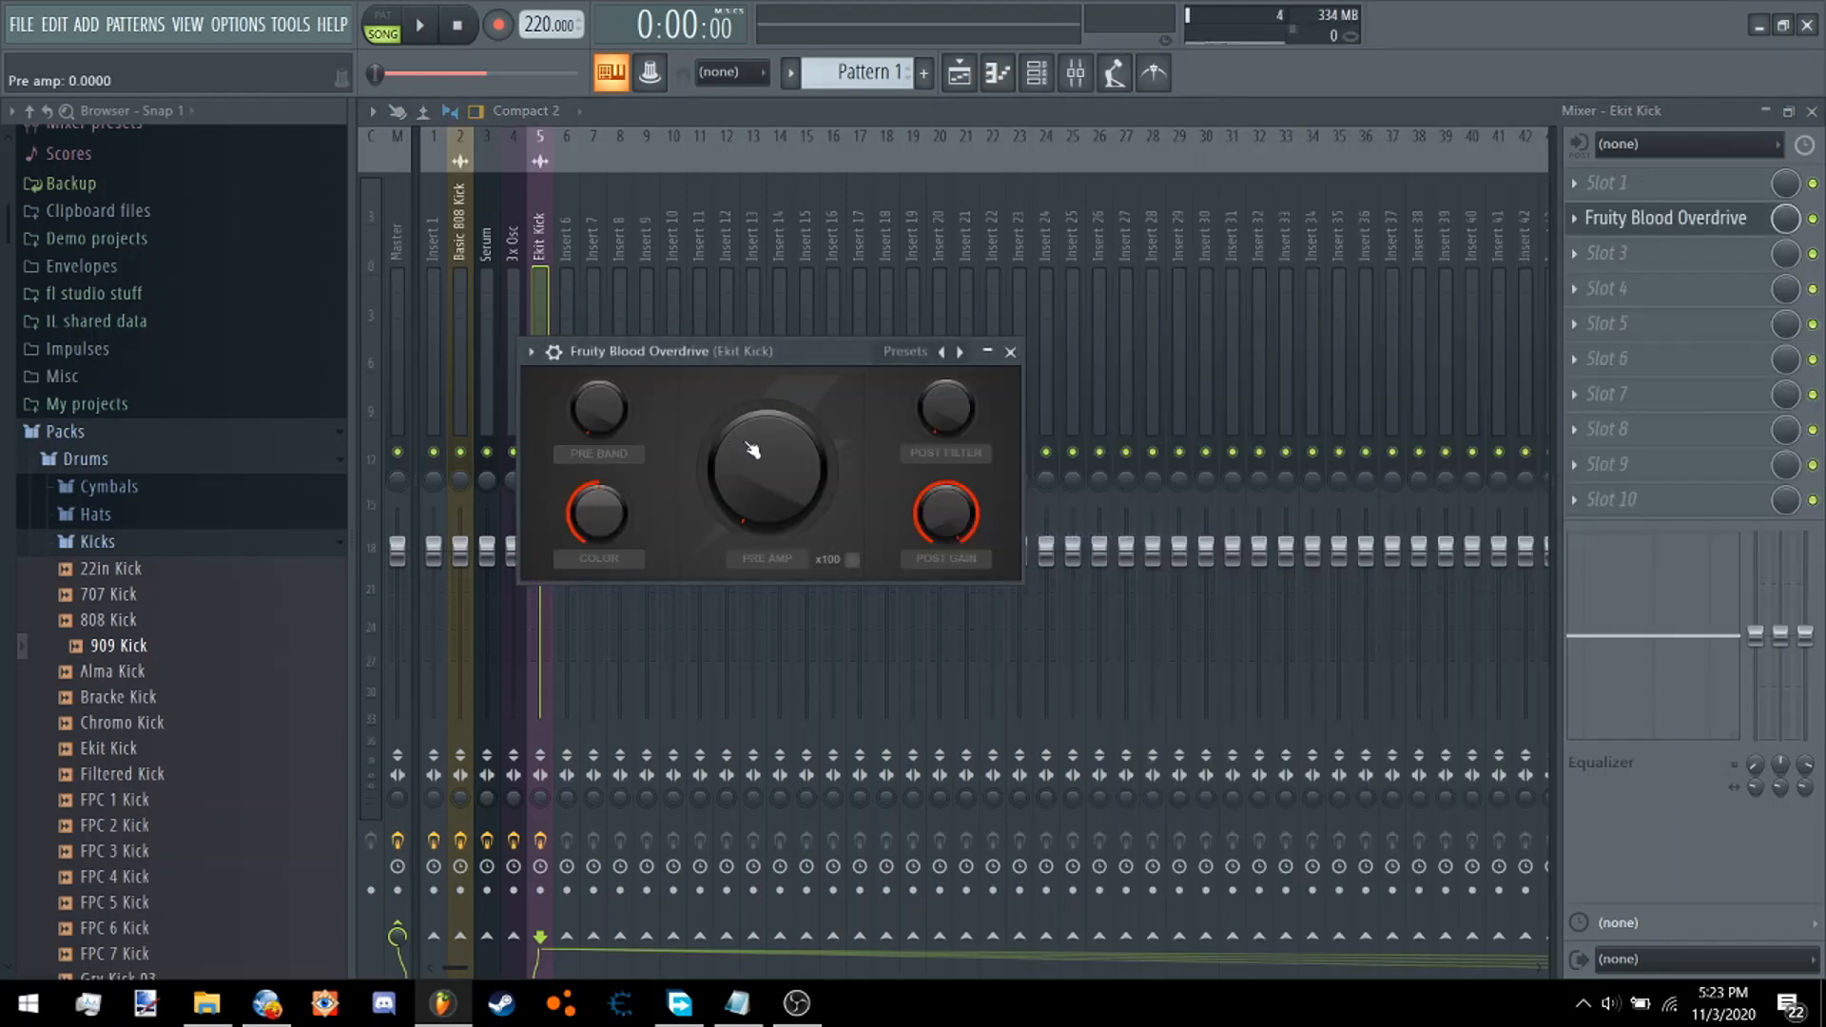
pyautogui.moveTo(778, 493); pyautogui.dragTo(778, 381)
pyautogui.press('z')
pyautogui.press('z')
pyautogui.press('z')
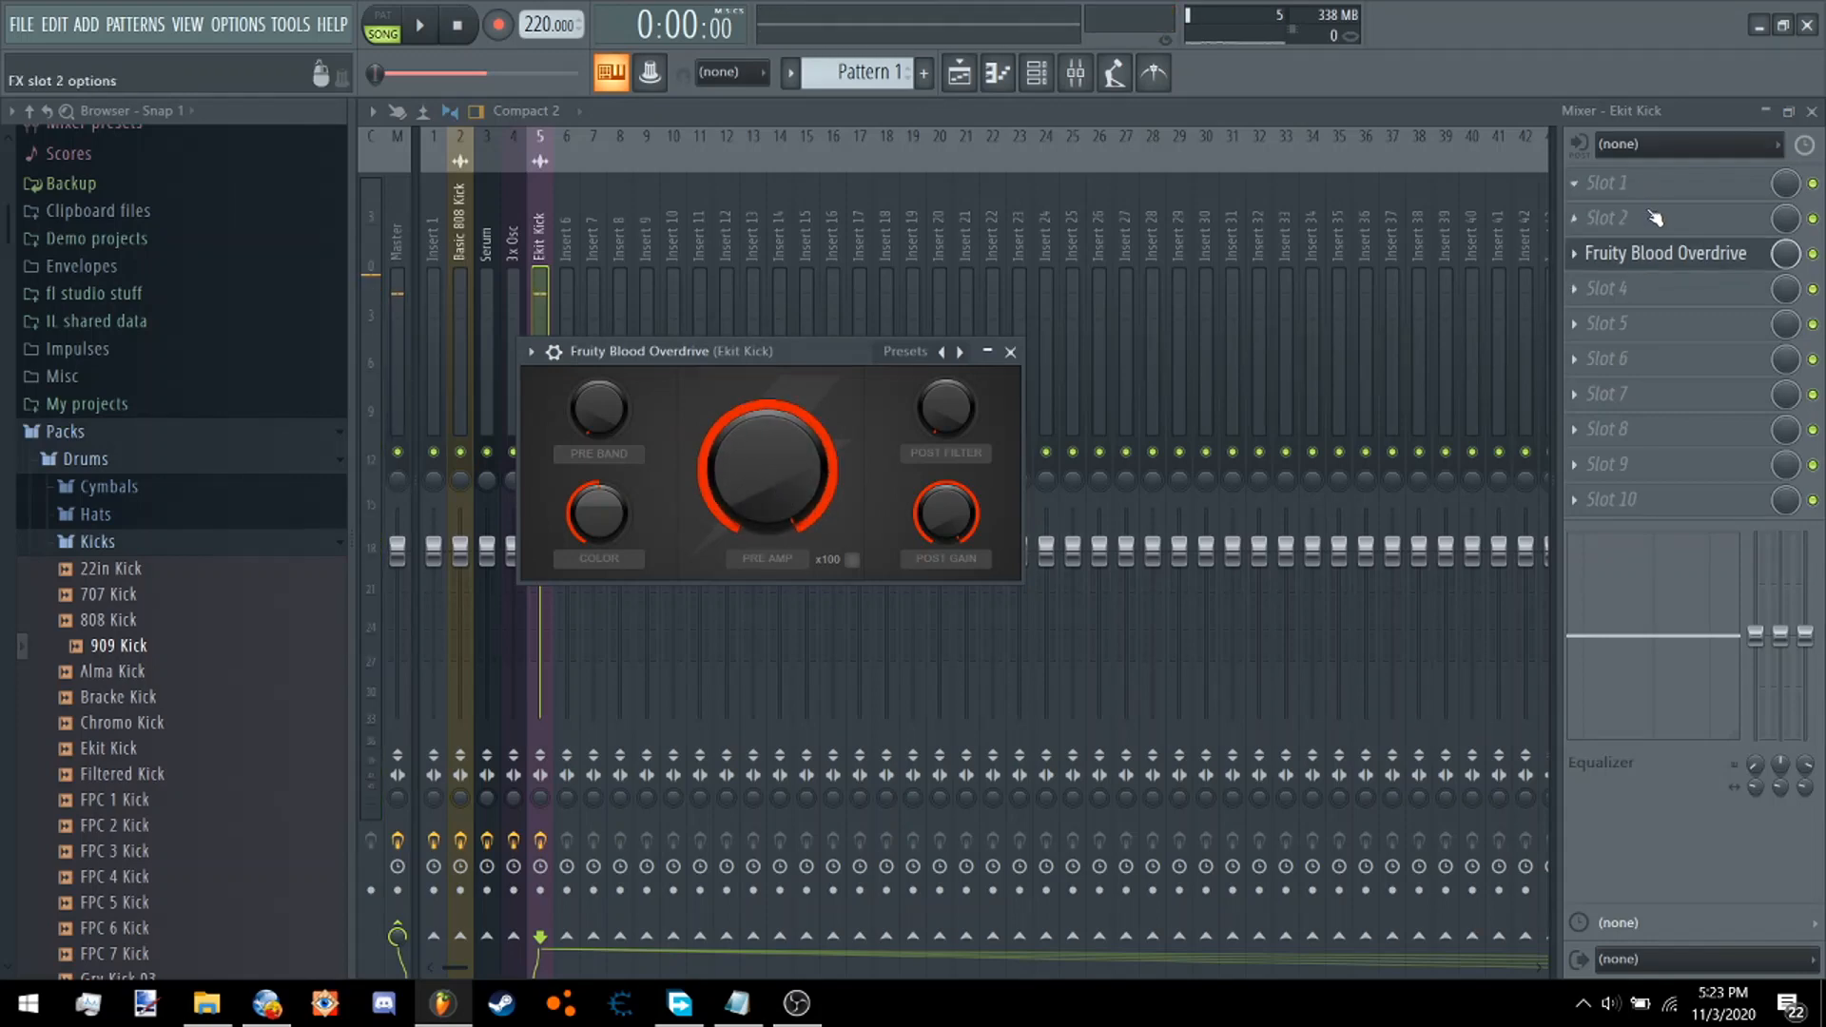
# Add Fruity Parametric EQ 2 in slot 1 of the Ekit Kick track and boost its mid range.
pyautogui.click(1617, 183)
pyautogui.moveTo(1617, 212)
pyautogui.click(1284, 343)
pyautogui.moveTo(757, 512); pyautogui.dragTo(793, 432)
# Add Fruity Fast Dist in slot 2 of the Ekit Kick track and audition the kick.
pyautogui.click(1664, 224)
pyautogui.moveTo(1618, 249)
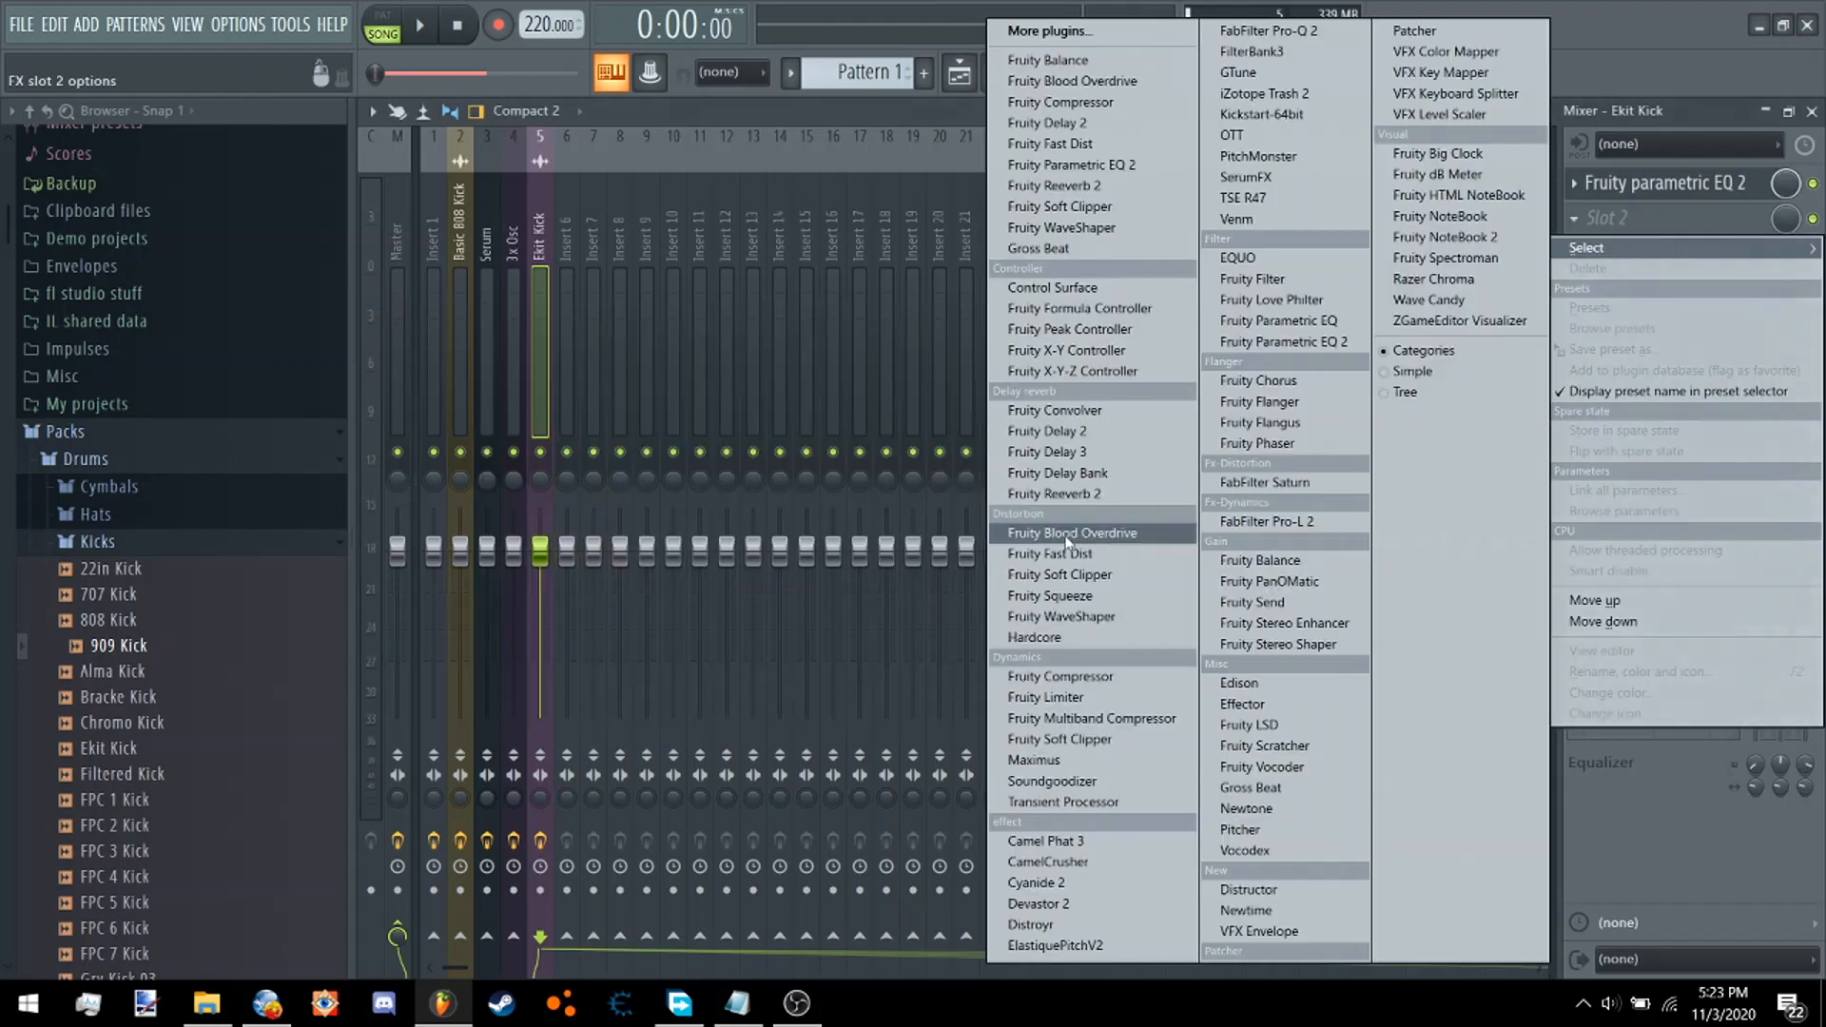
pyautogui.click(1071, 554)
pyautogui.press('q')
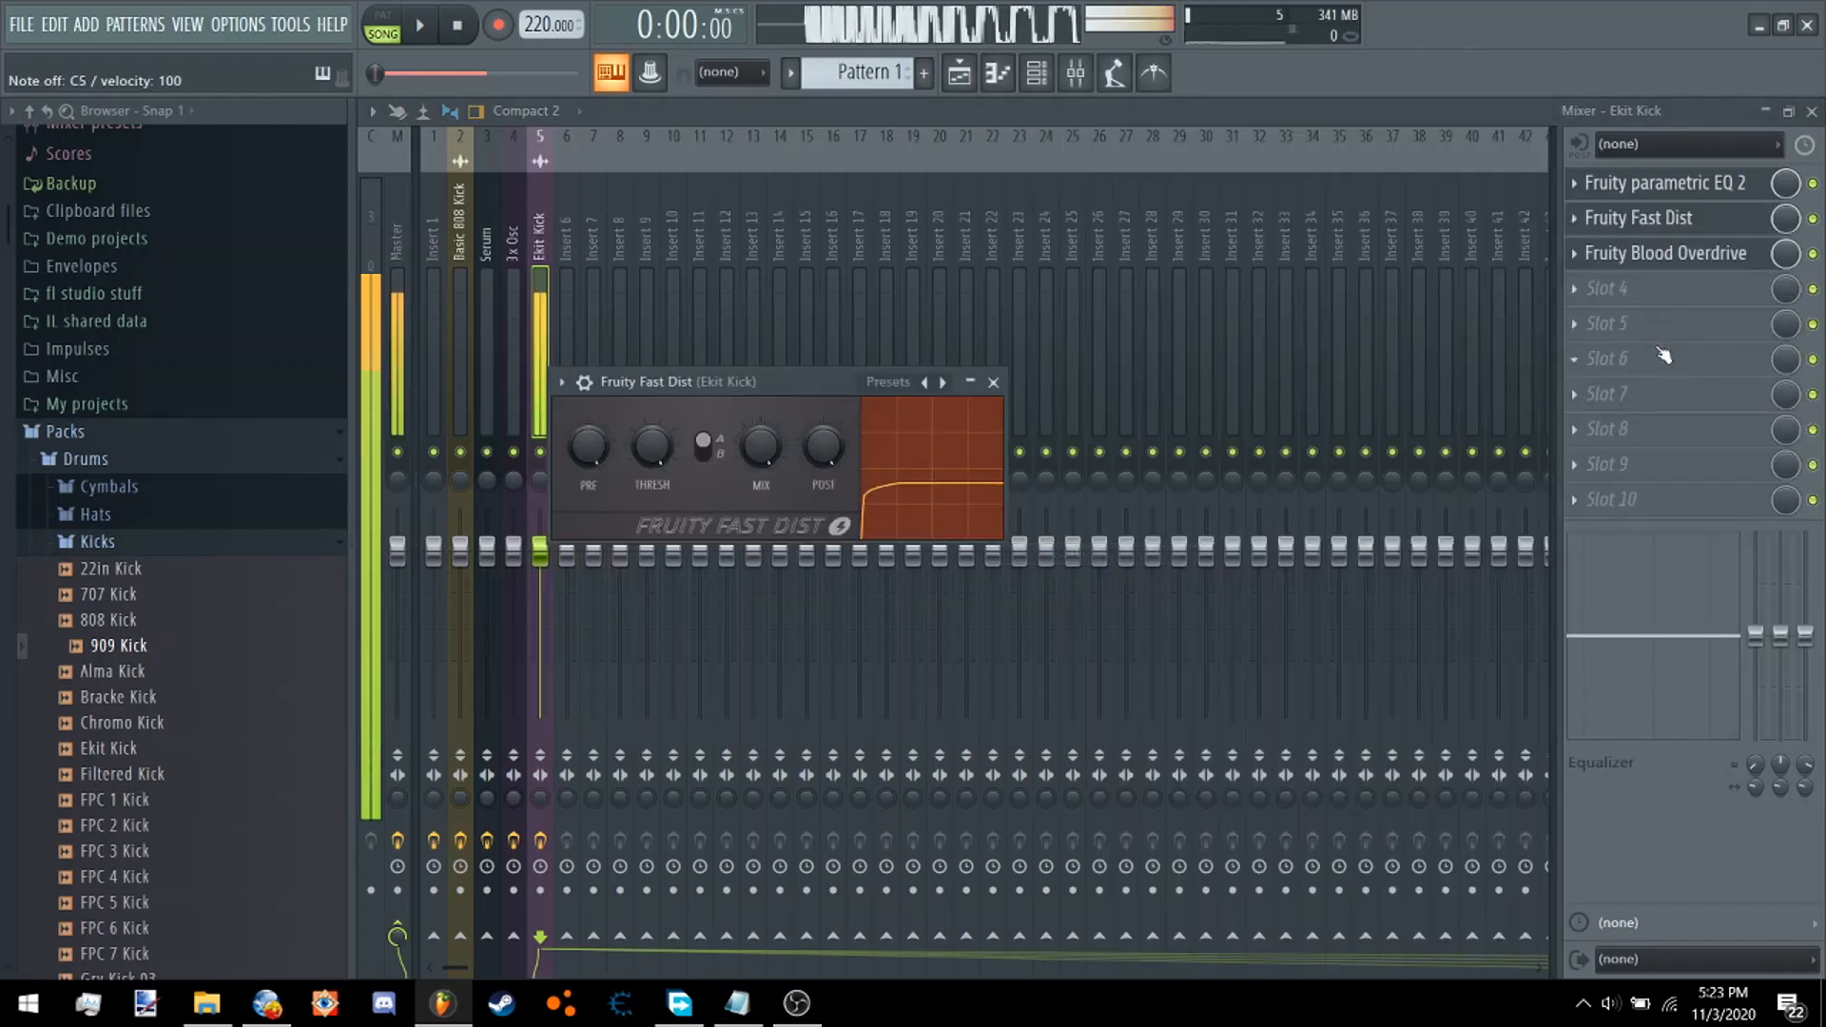
# Try different pre band and post filter amounts in Fruity Blood Overdrive while auditioning the kick.
pyautogui.click(1666, 254)
pyautogui.moveTo(768, 459); pyautogui.dragTo(759, 421)
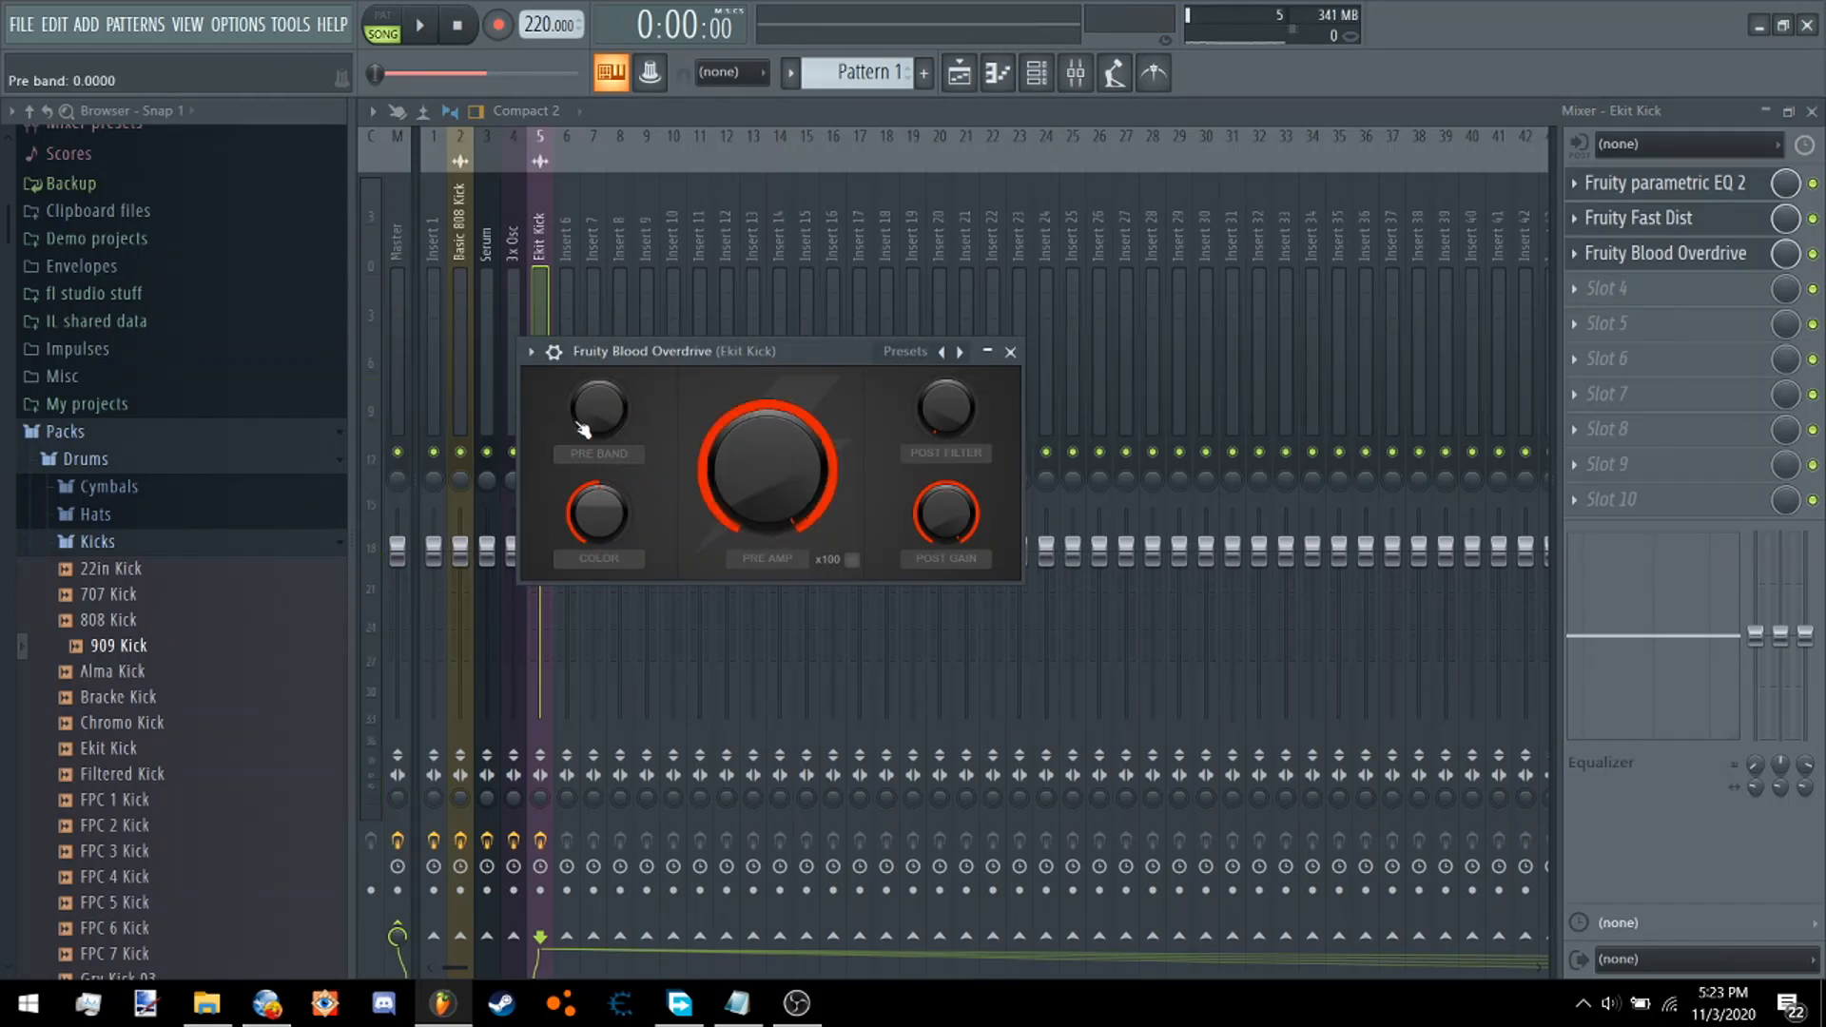
pyautogui.press('q')
pyautogui.moveTo(597, 409)
pyautogui.mouseDown()
pyautogui.moveTo(597, 295)
pyautogui.moveTo(597, 419)
pyautogui.mouseUp()
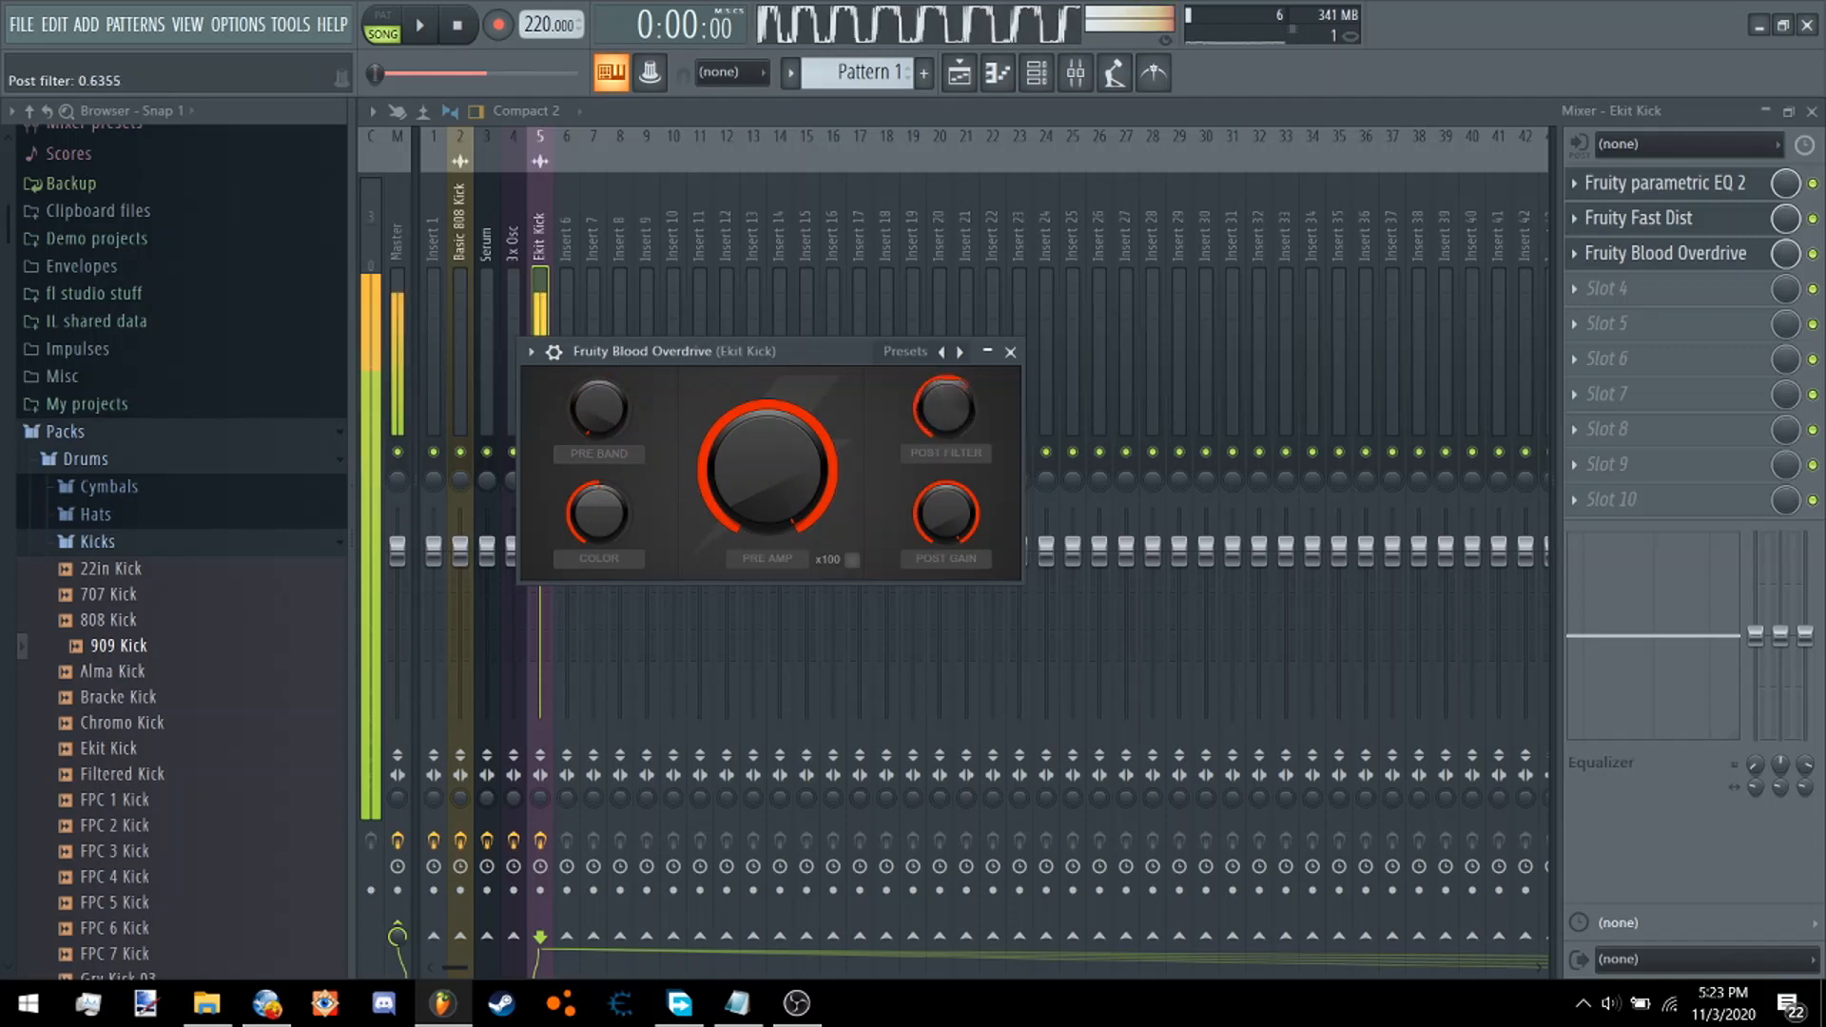
pyautogui.press('q')
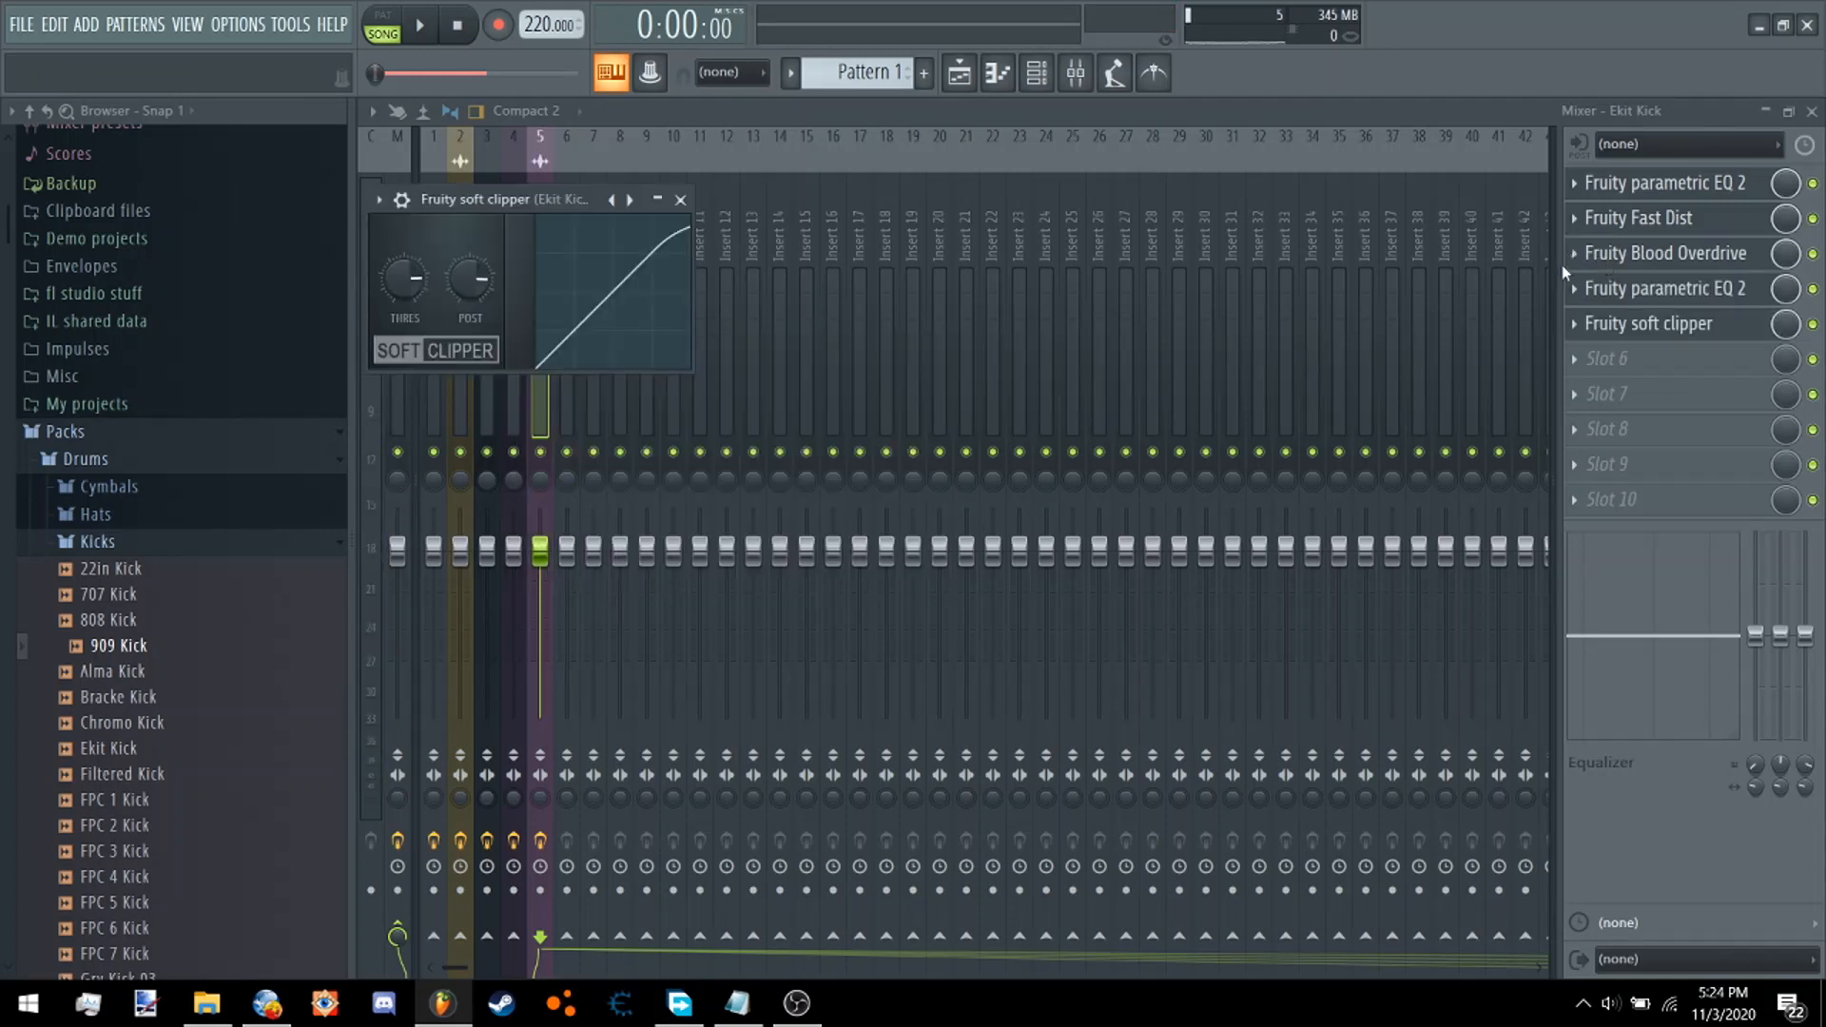
# Delete Fruity Blood Overdrive from slot 3 of the Ekit Kick track and load Fruity Squeeze there instead.
pyautogui.rightClick(1567, 276)
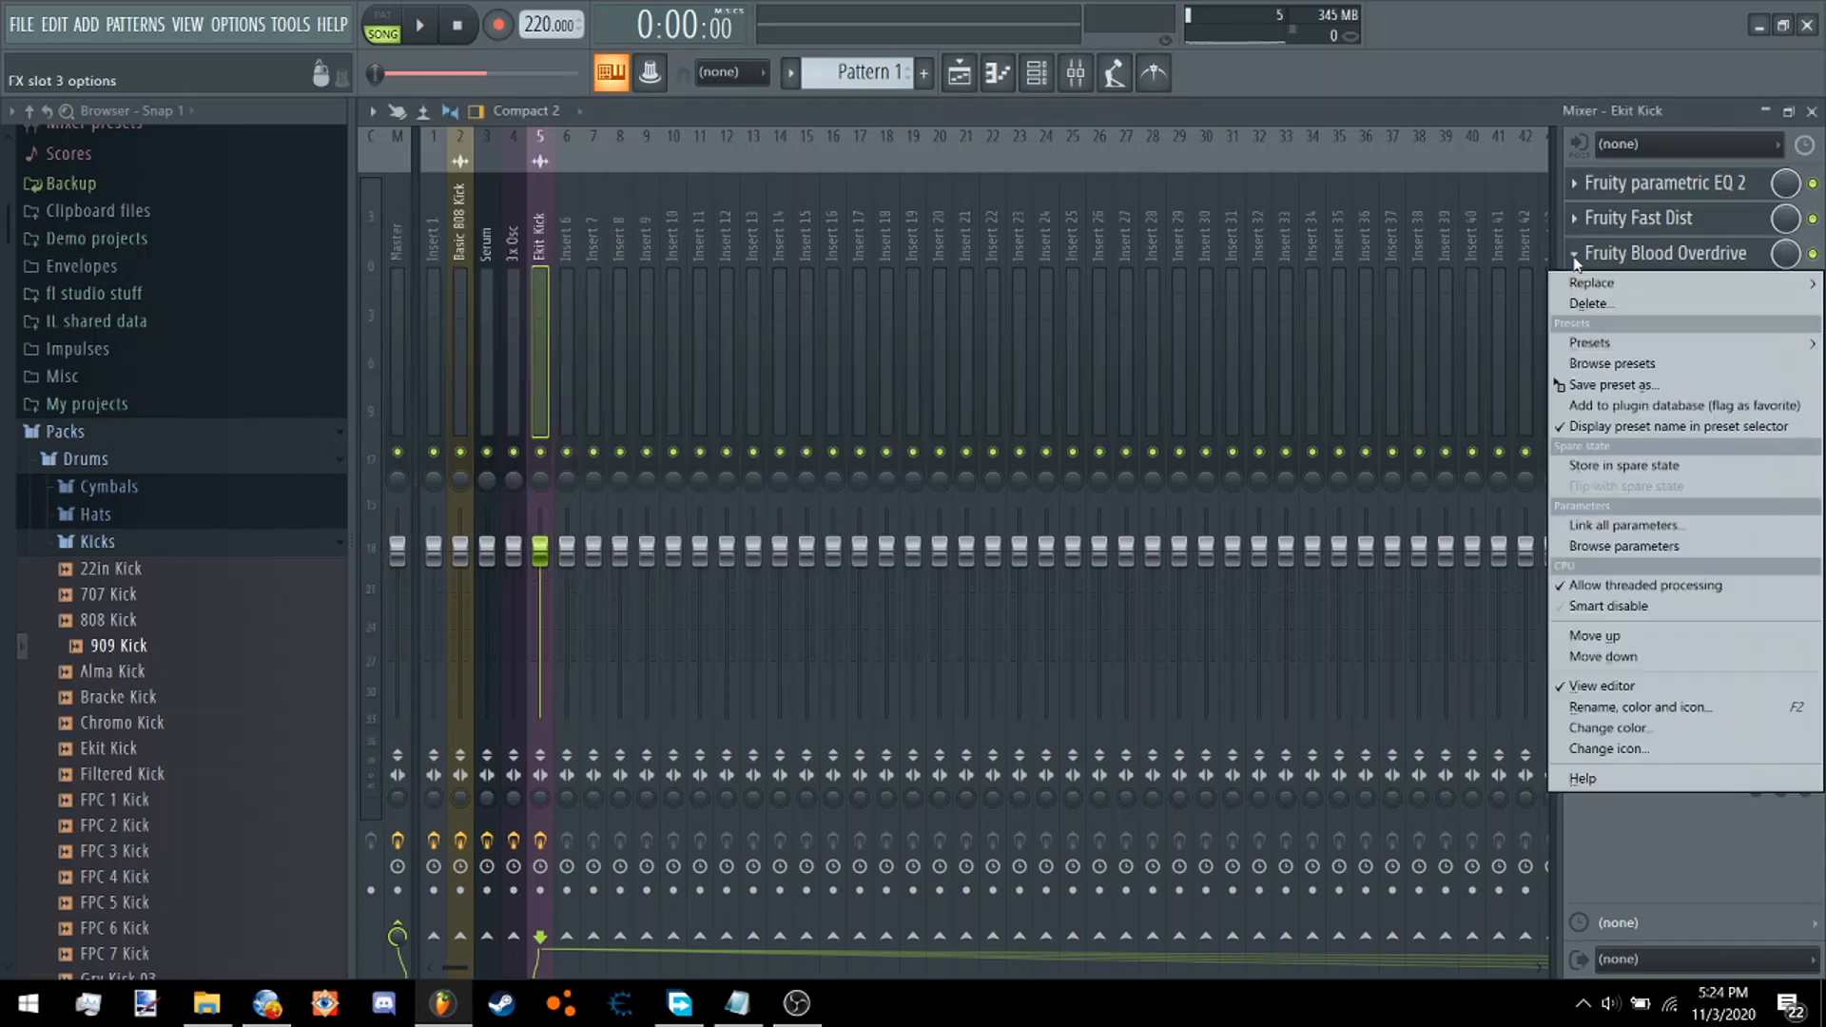
pyautogui.click(1643, 301)
pyautogui.click(1027, 578)
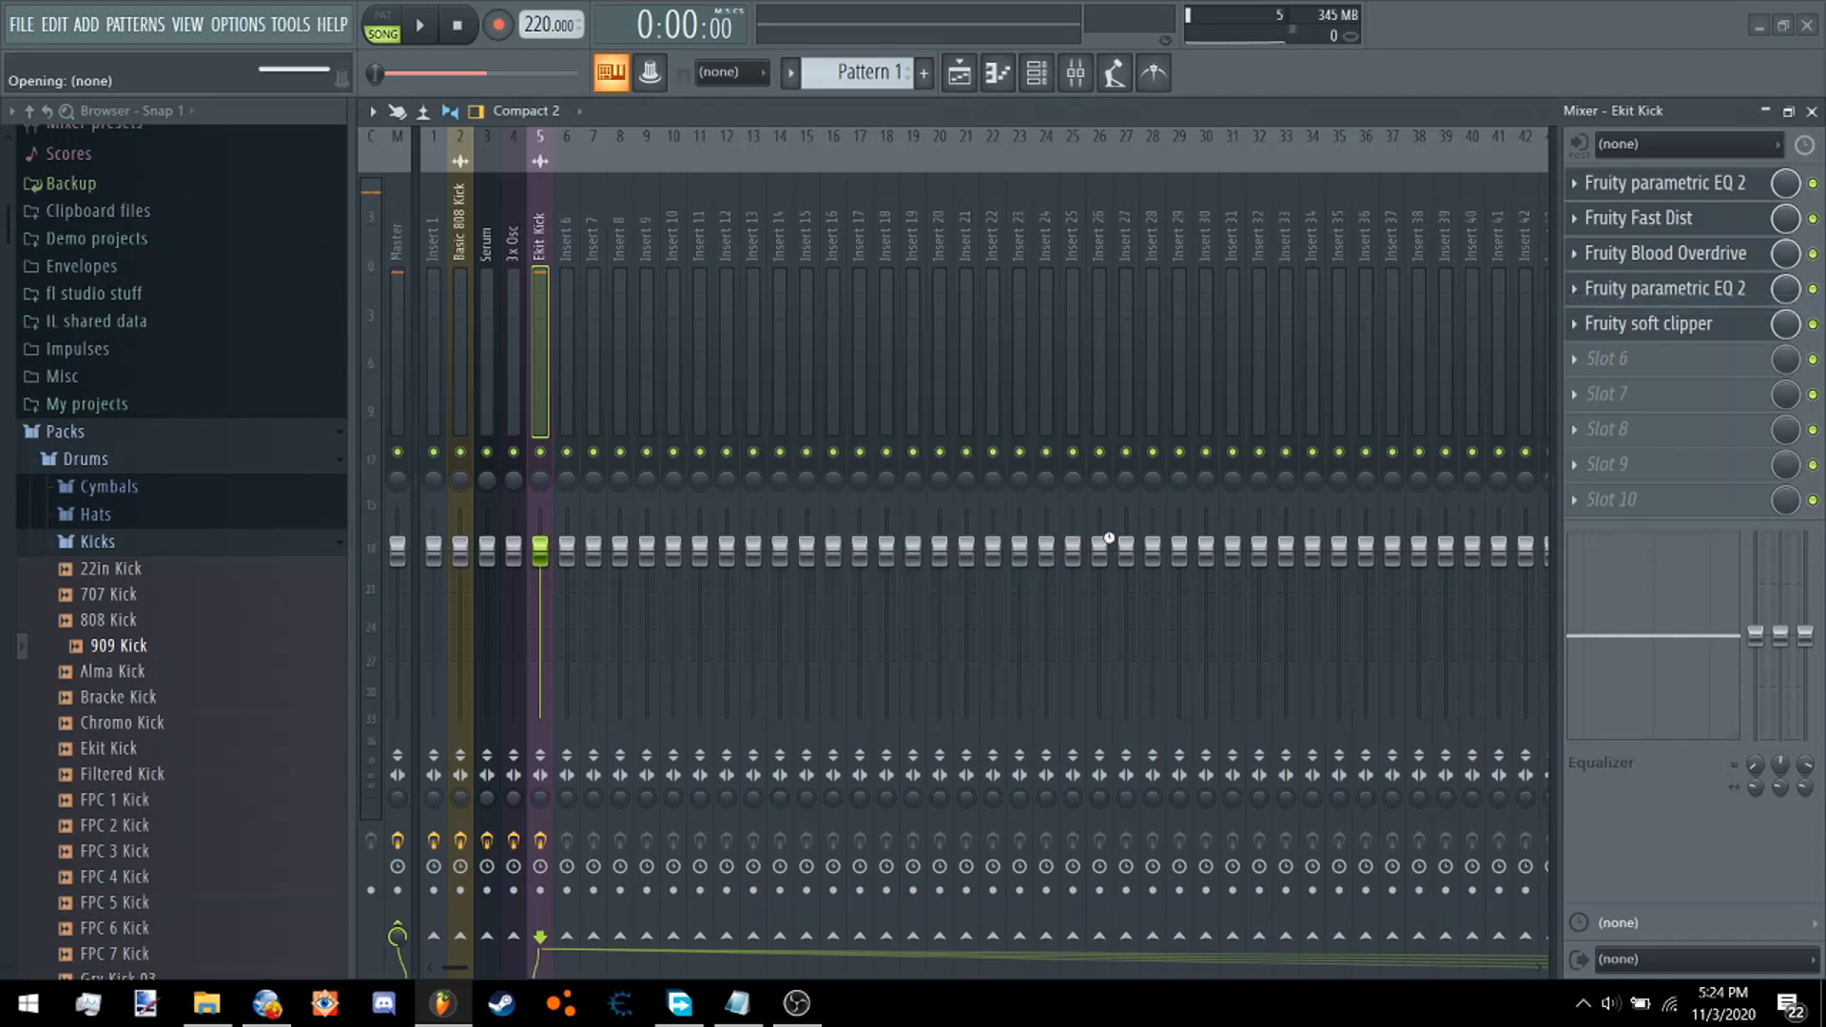
pyautogui.click(1618, 253)
pyautogui.click(1097, 597)
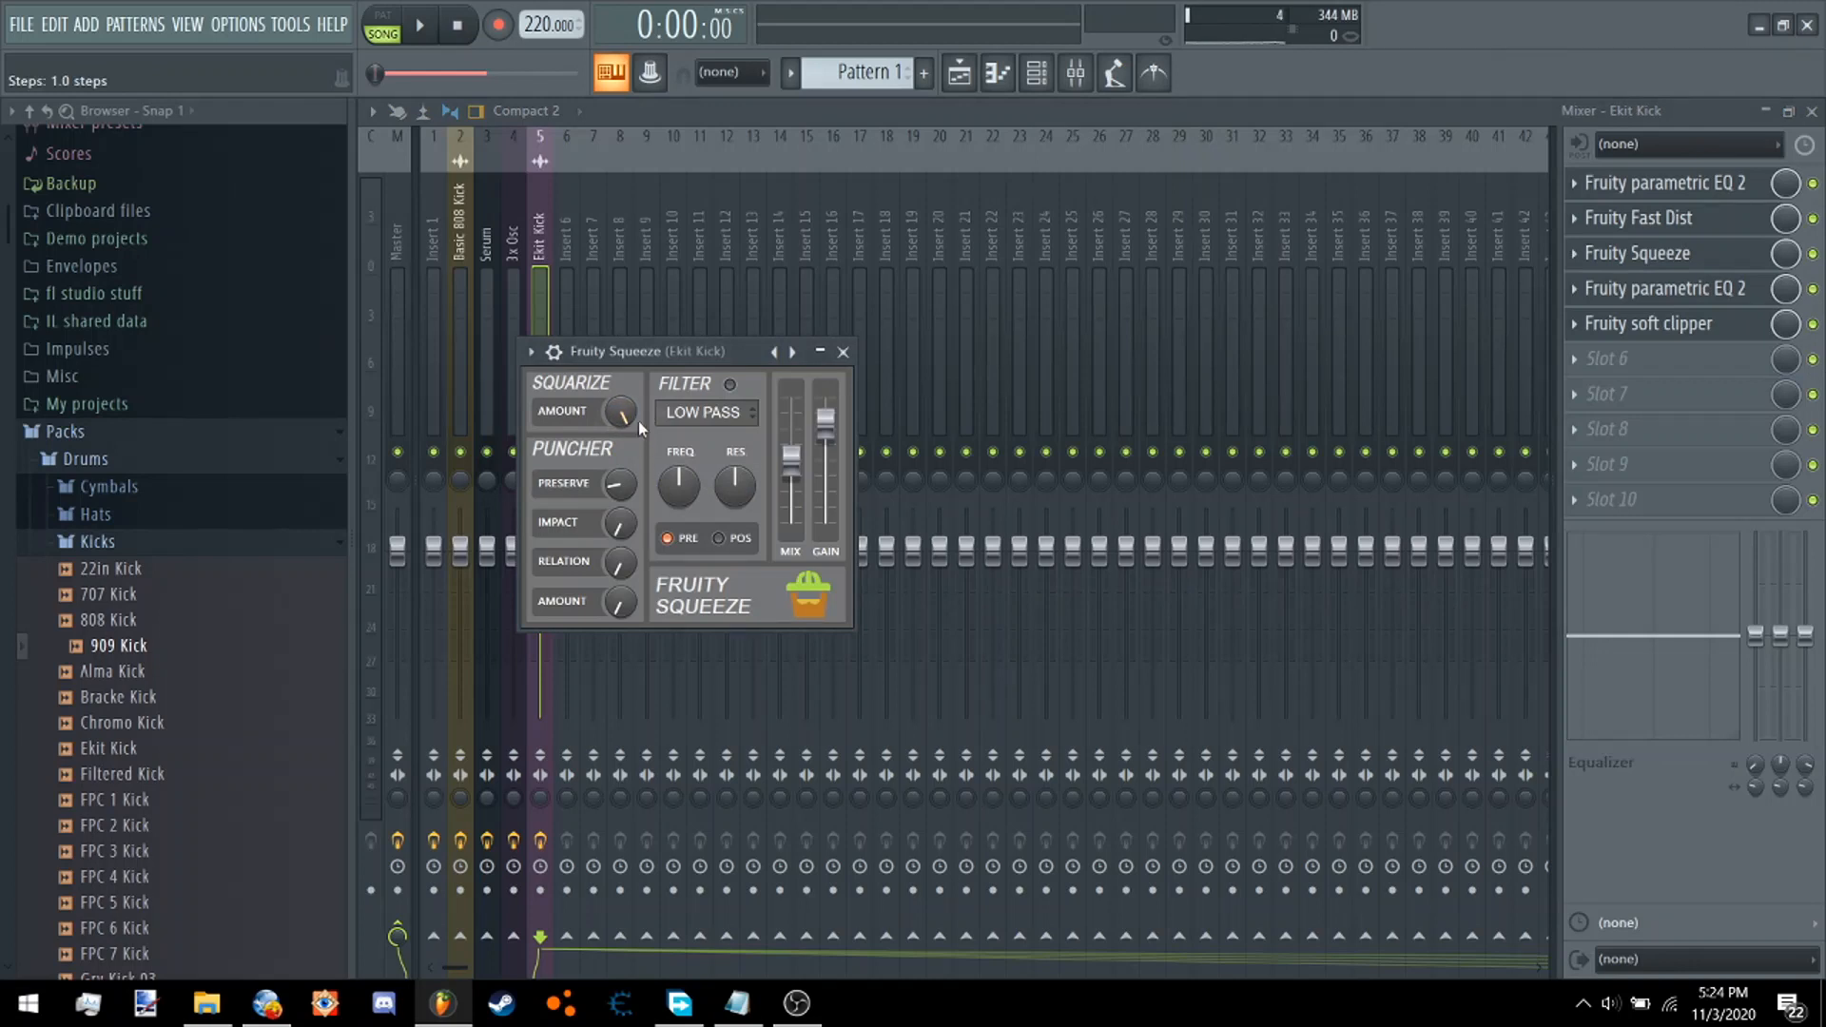
# Try Fruity Squeeze earlier in the effect chain during playback and adjust its Squarize amount.
pyautogui.click(420, 26)
pyautogui.scroll(2, 1667, 253)
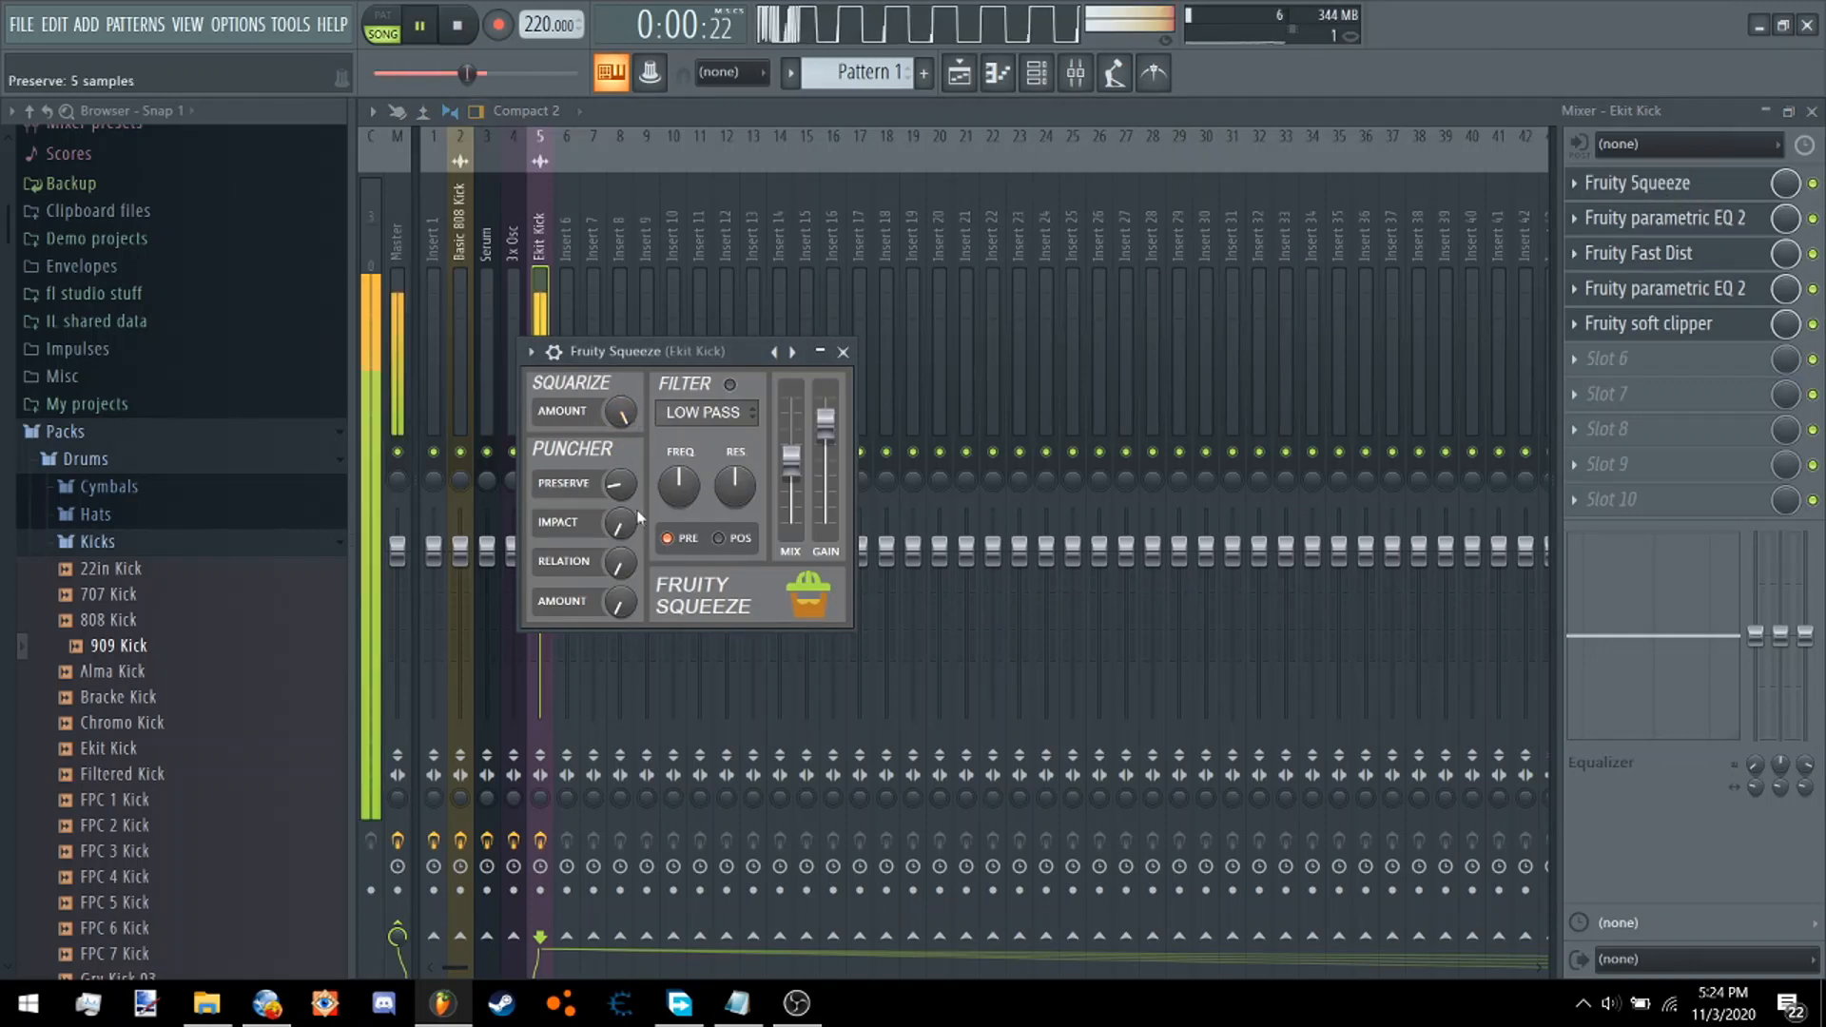
pyautogui.moveTo(620, 412)
pyautogui.mouseDown()
pyautogui.moveTo(620, 502)
pyautogui.moveTo(620, 390)
pyautogui.mouseUp()
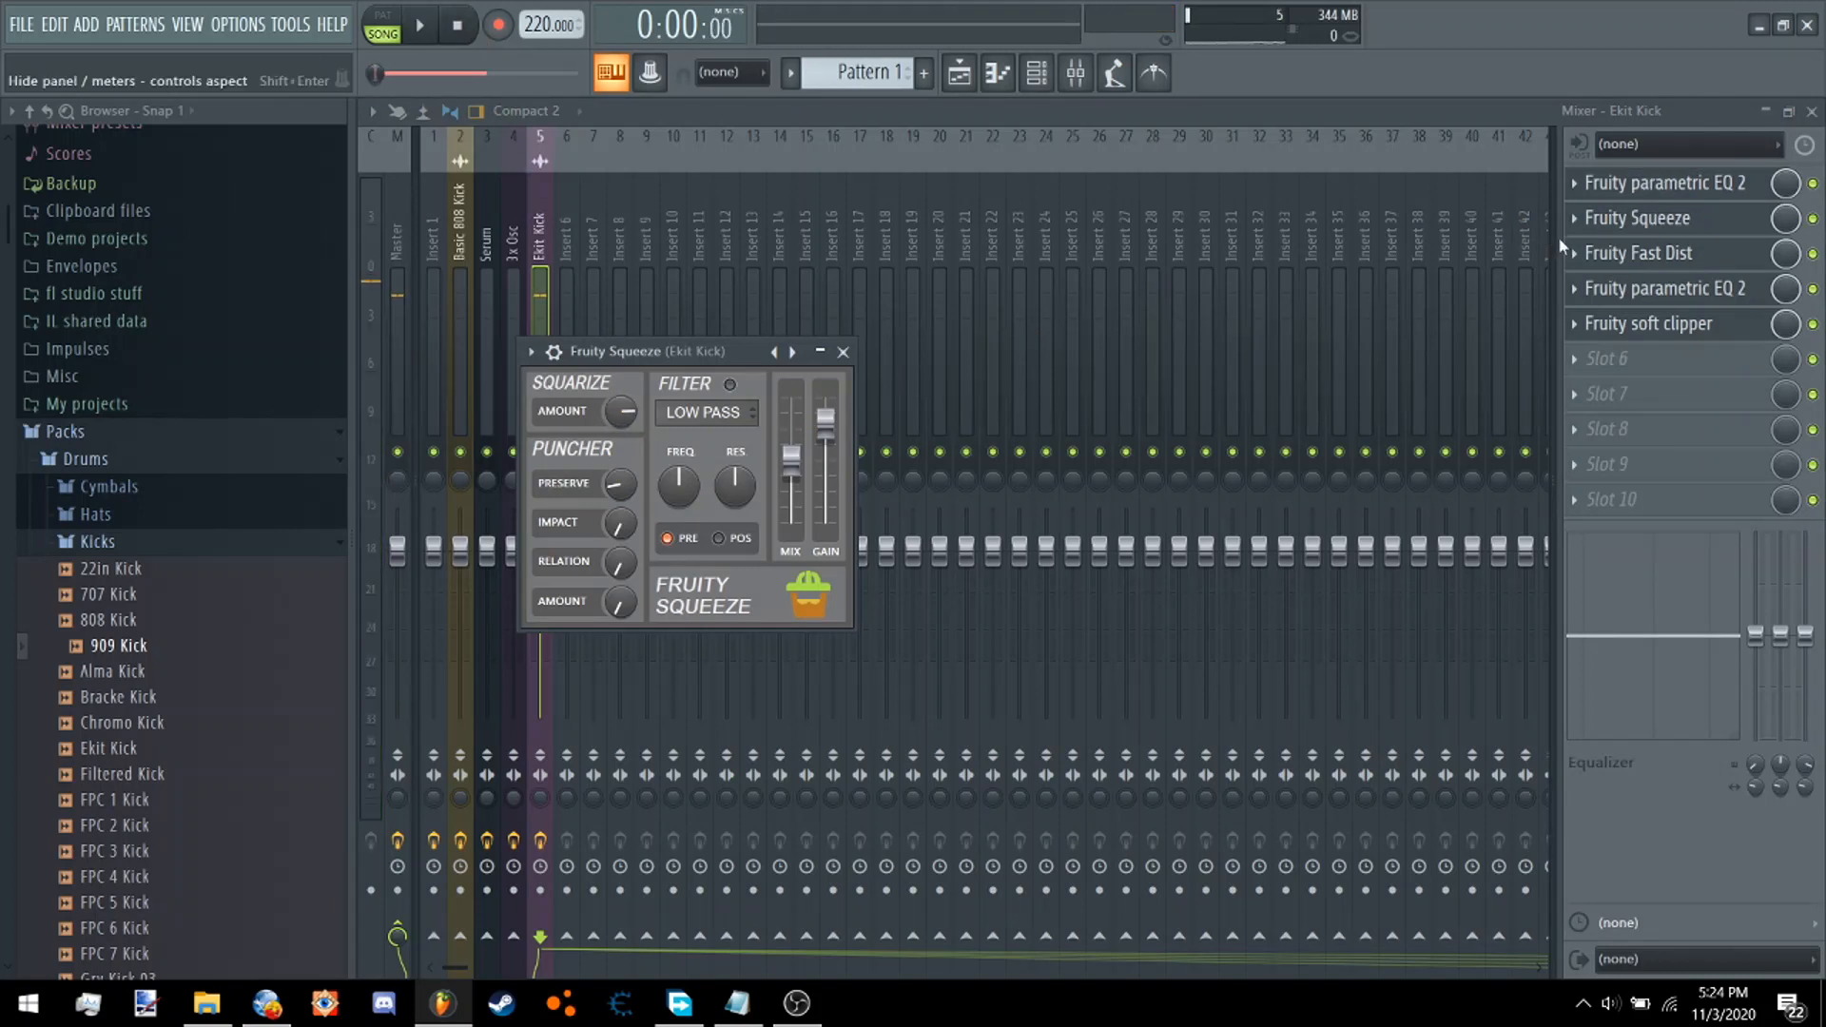
# Replace Fruity Squeeze in slot 2 with Effector, choose Flanger, and set the XY point to about mid X and full Y.
pyautogui.click(1574, 218)
pyautogui.moveTo(1591, 245)
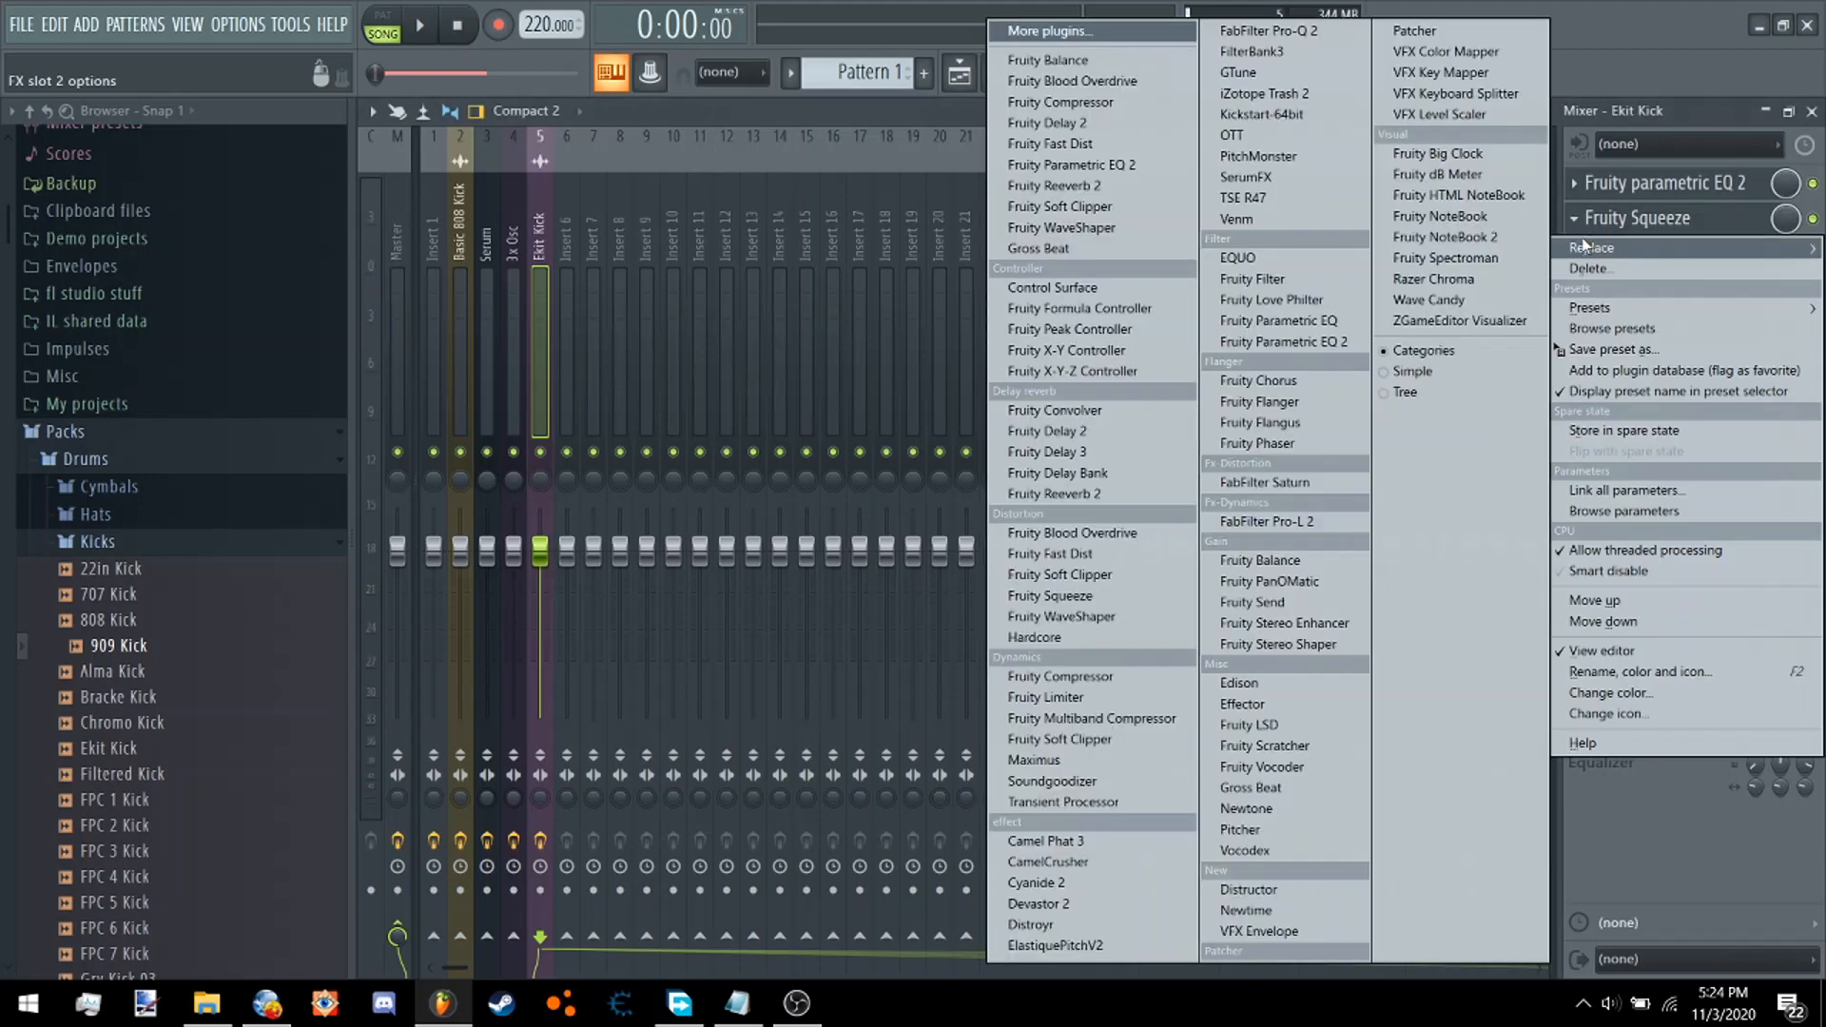
pyautogui.click(1242, 704)
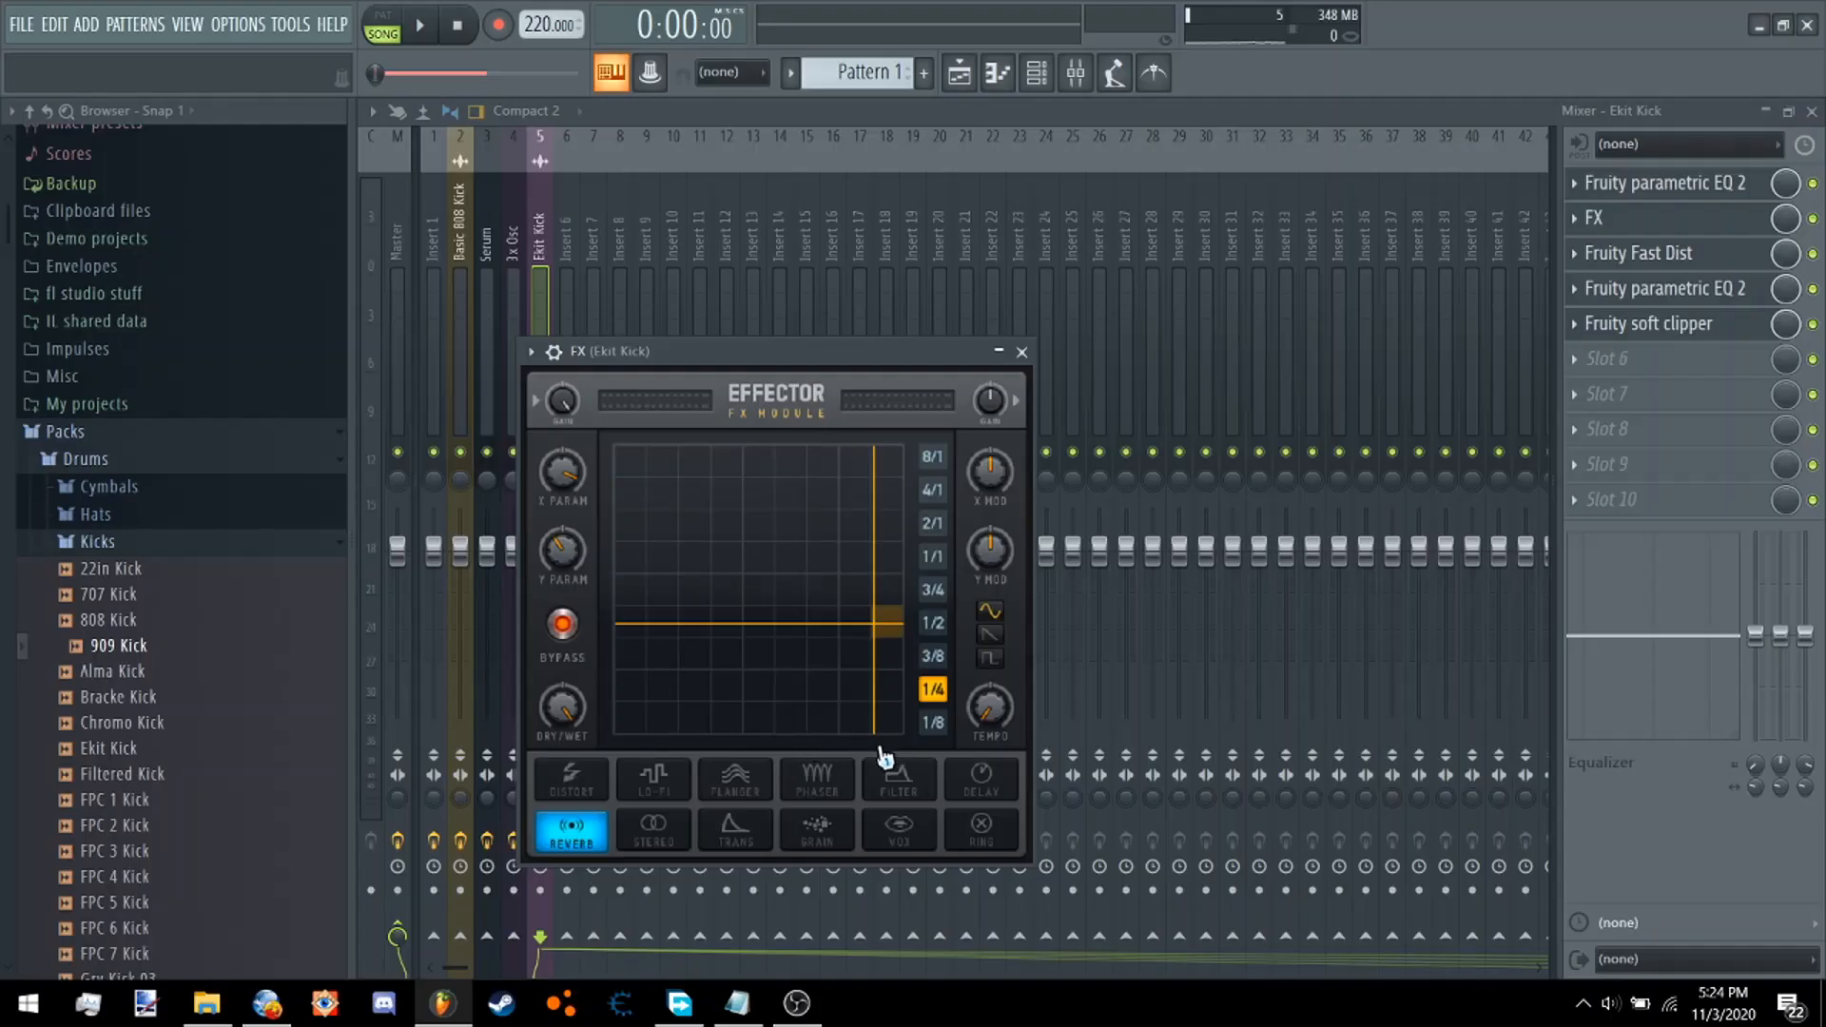
pyautogui.click(761, 784)
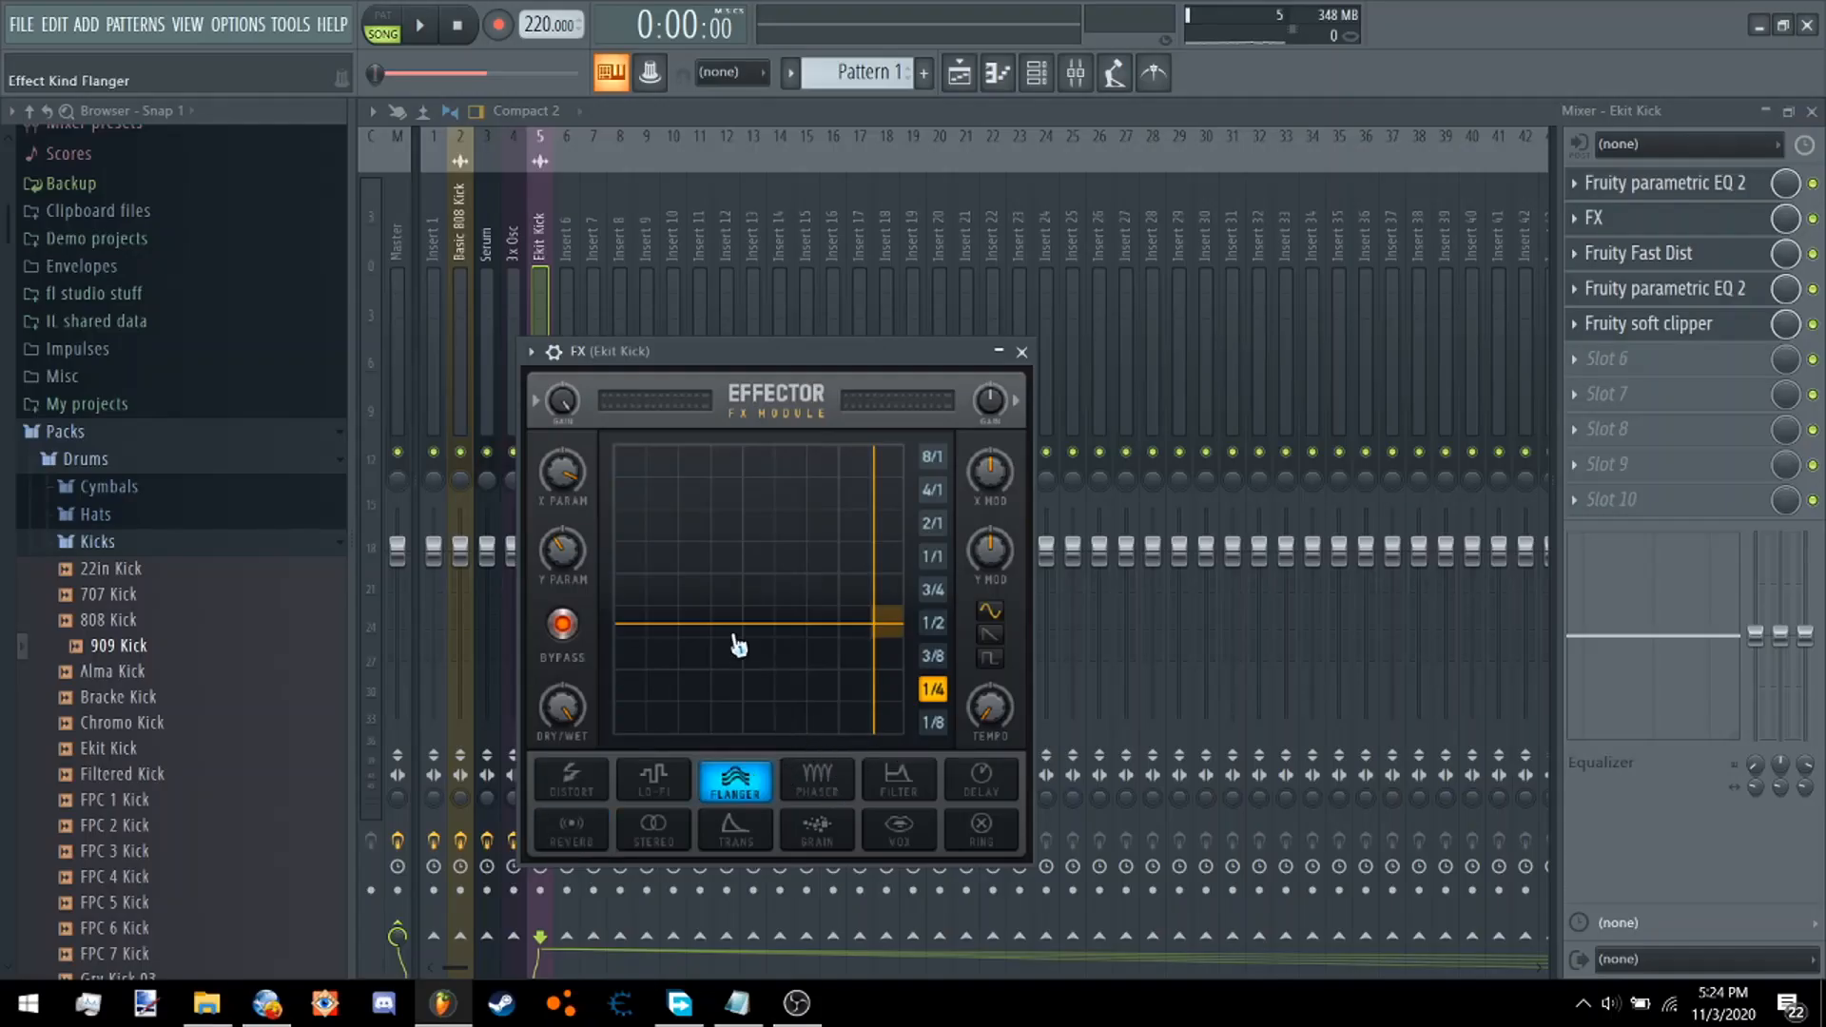
pyautogui.moveTo(722, 620); pyautogui.dragTo(775, 451)
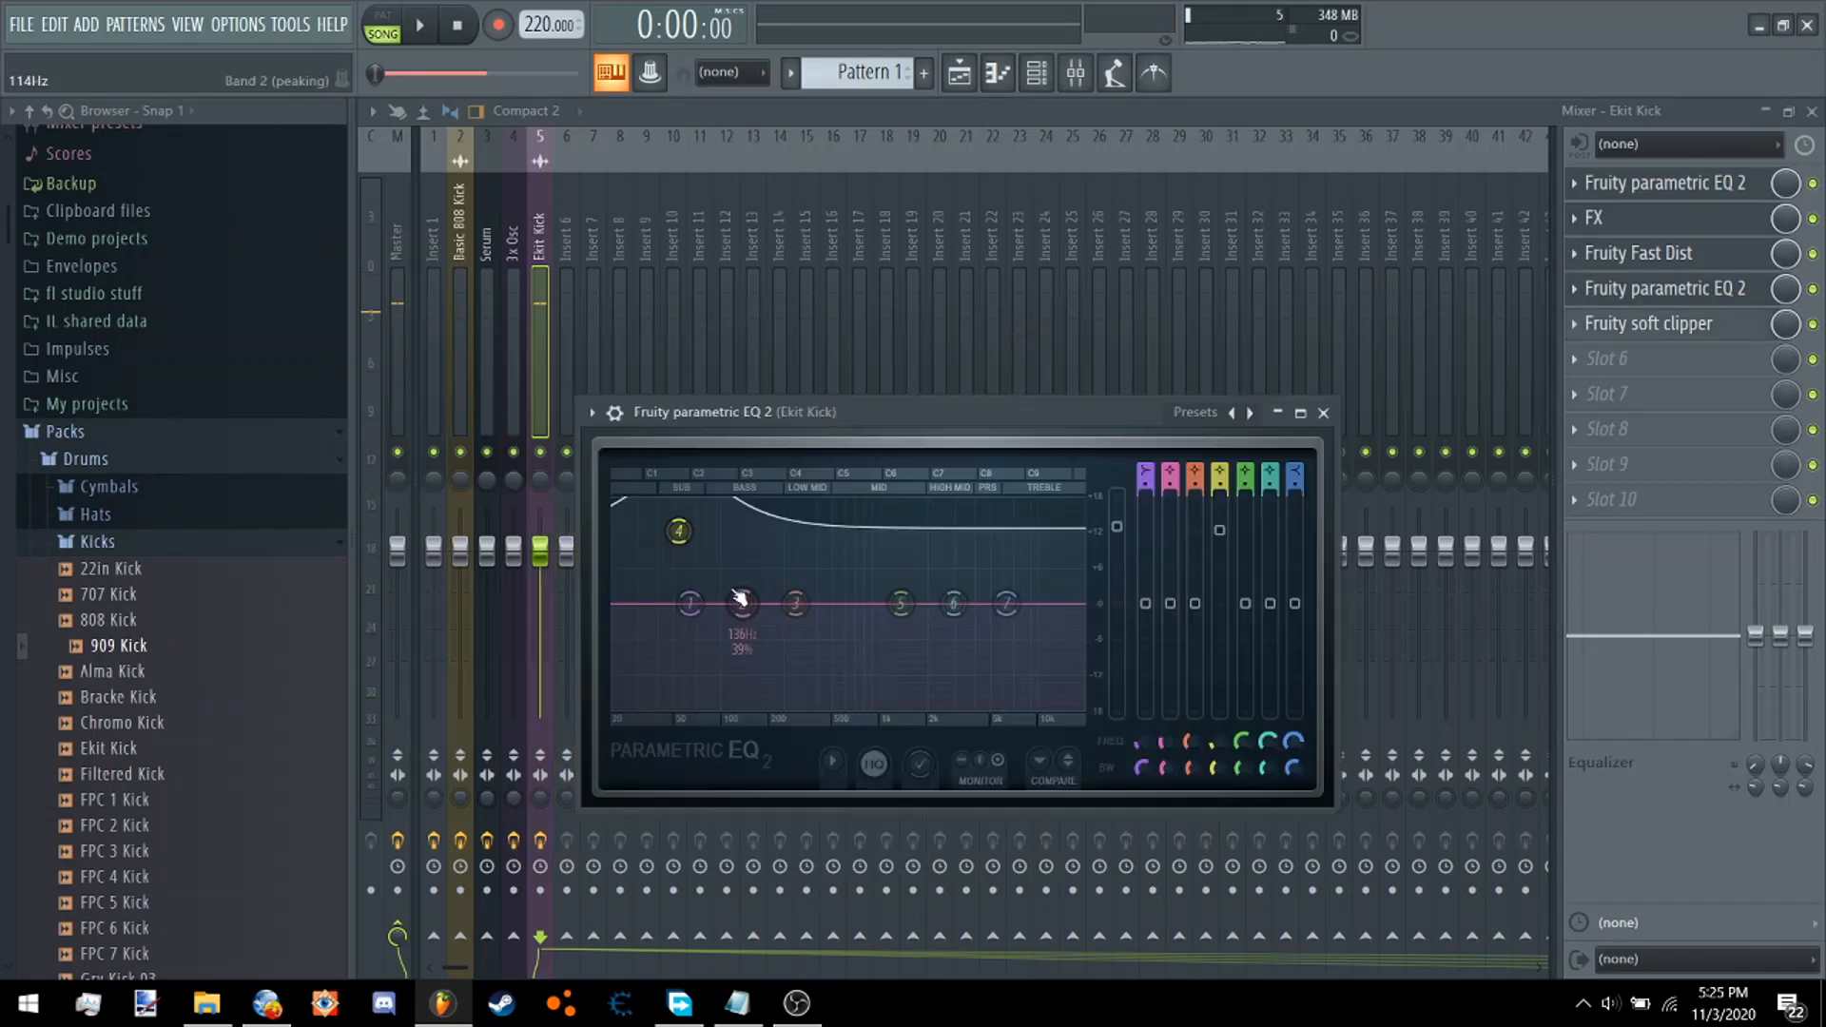
# Boost band 2 of the Ekit Kick track's slot 4 EQ near 50 Hz and reset band 5 after a trial boost.
pyautogui.moveTo(740, 599); pyautogui.dragTo(681, 509)
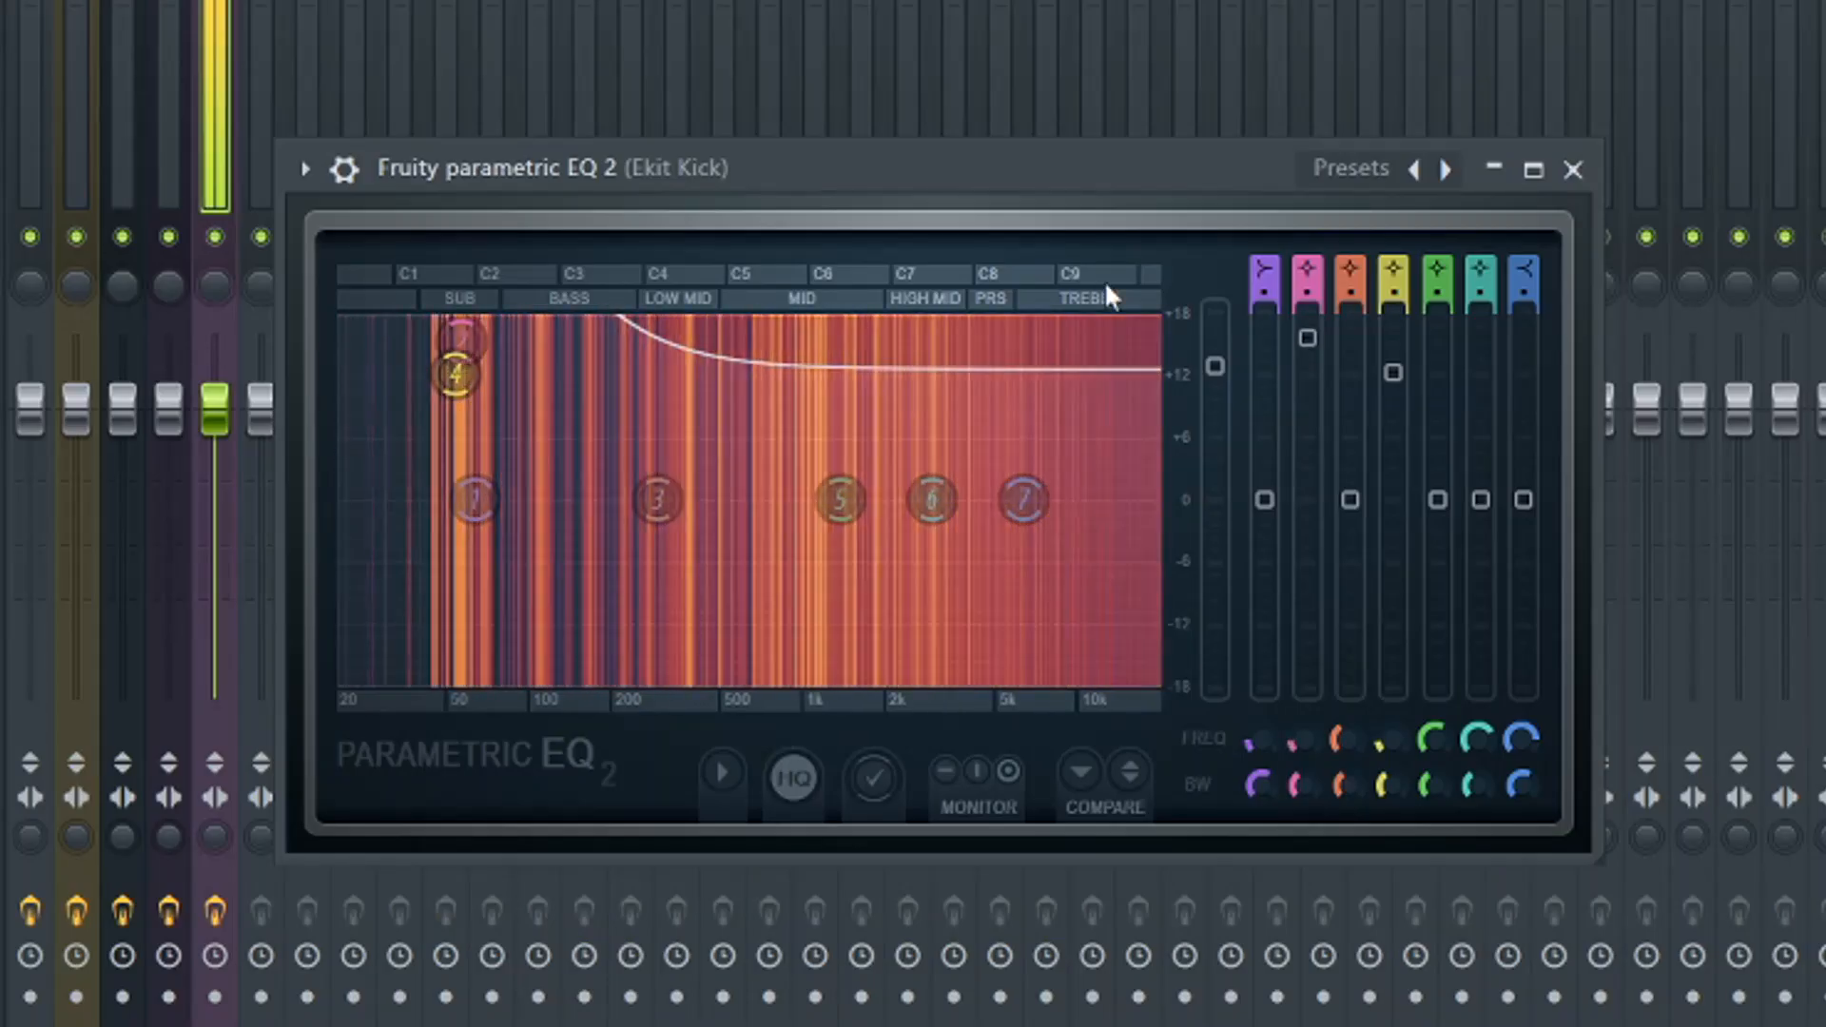
pyautogui.moveTo(853, 511); pyautogui.dragTo(767, 318)
pyautogui.rightClick(769, 316)
pyautogui.click(830, 365)
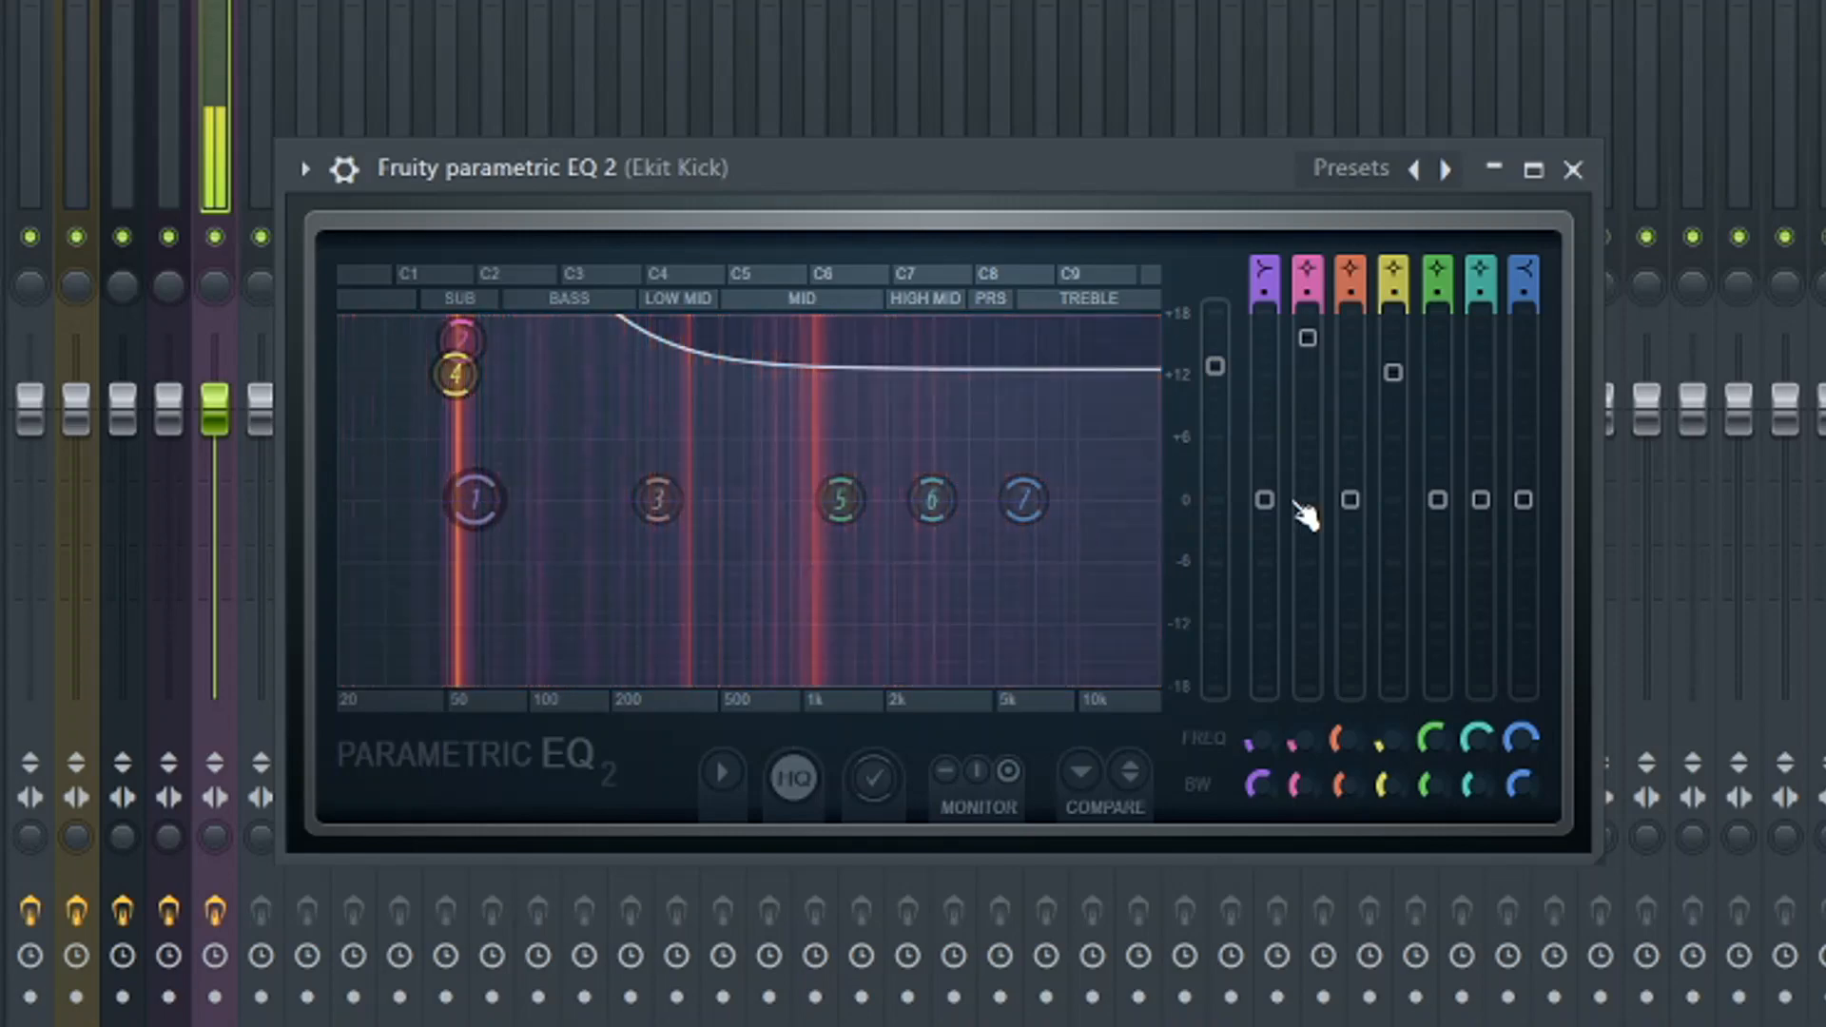
pyautogui.moveTo(1303, 501); pyautogui.dragTo(1308, 325)
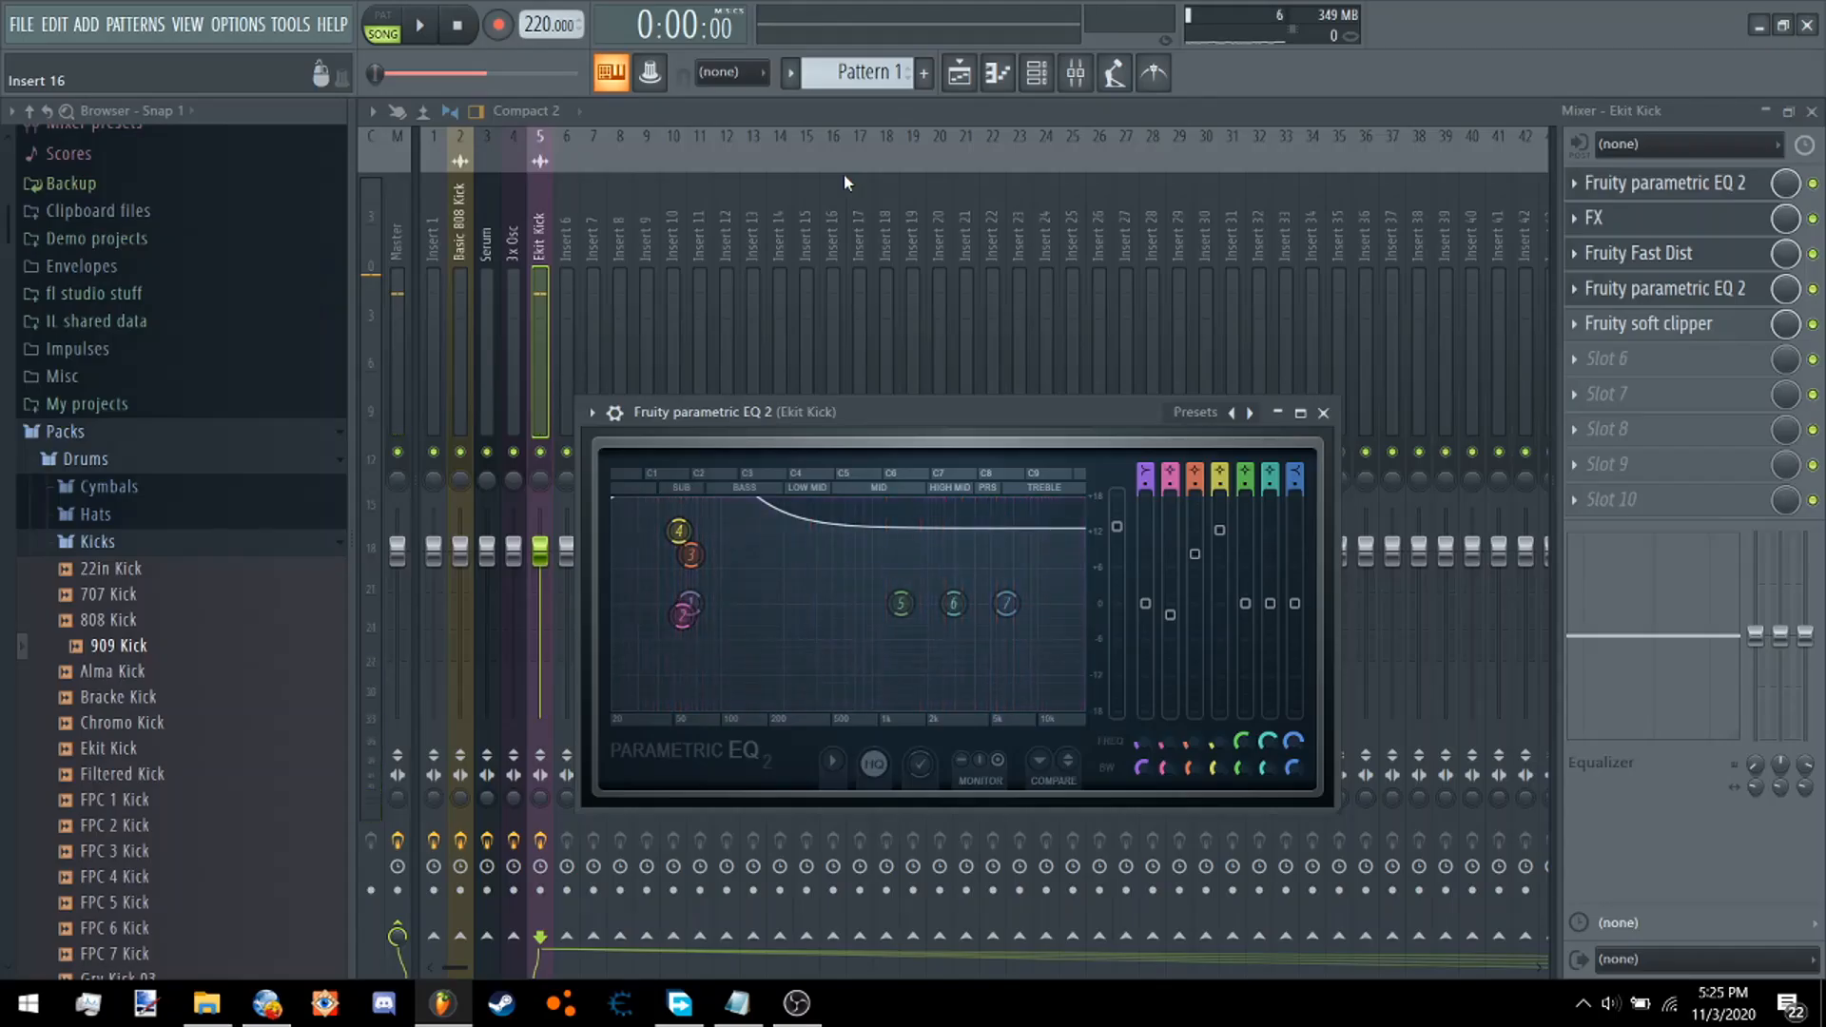
# During playback, set Effector's Param X to about 60 and reset band 6 of the Ekit Kick track's slot 1 EQ.
pyautogui.click(1608, 218)
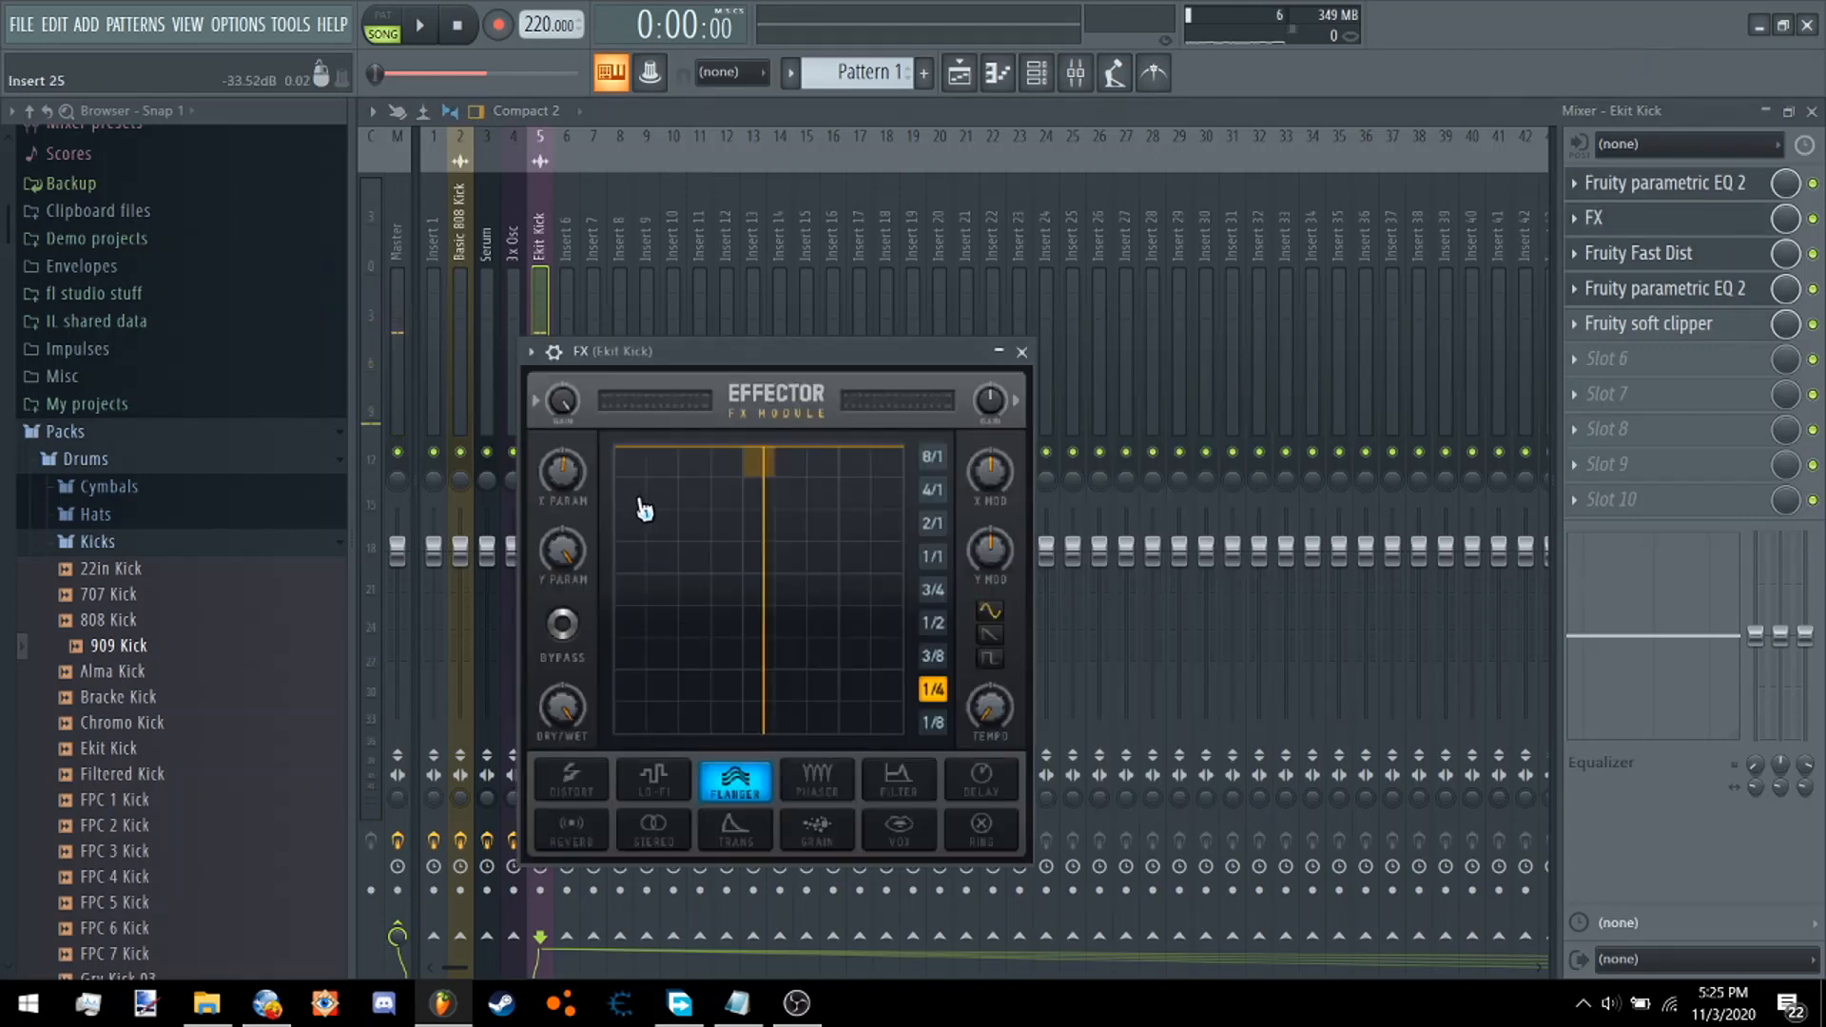
pyautogui.click(426, 31)
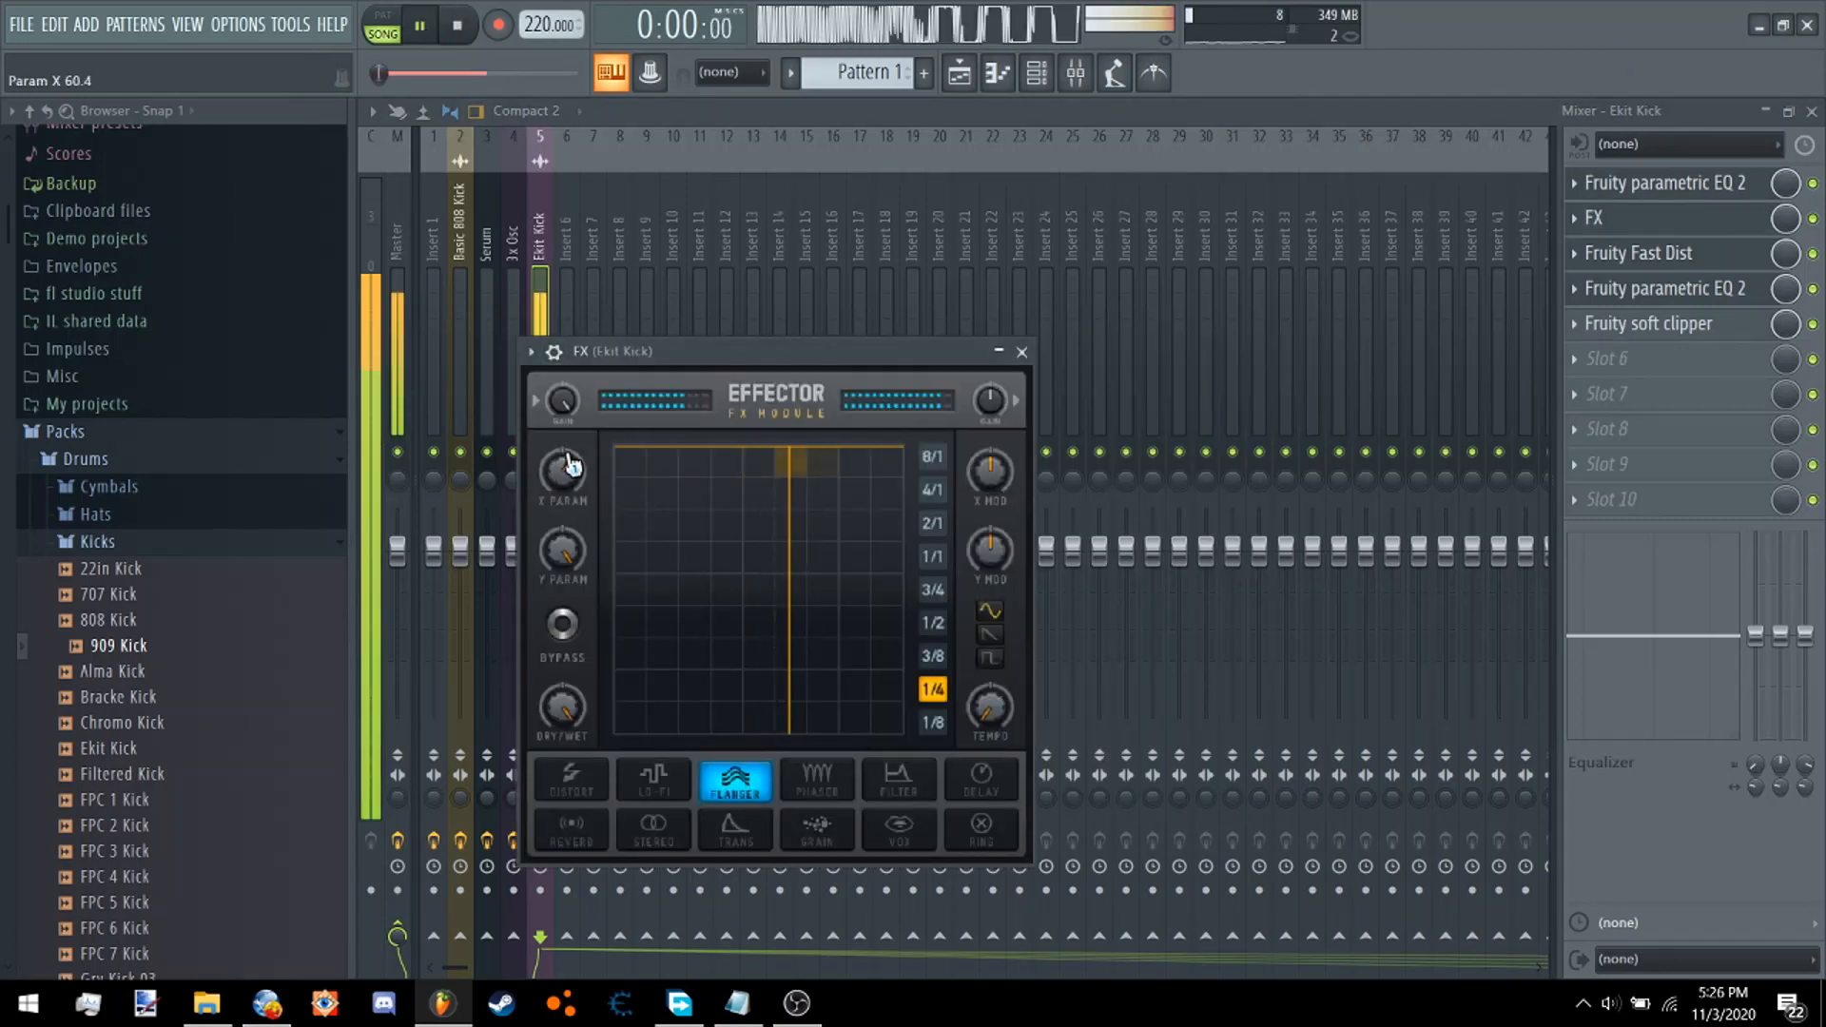
pyautogui.click(1617, 289)
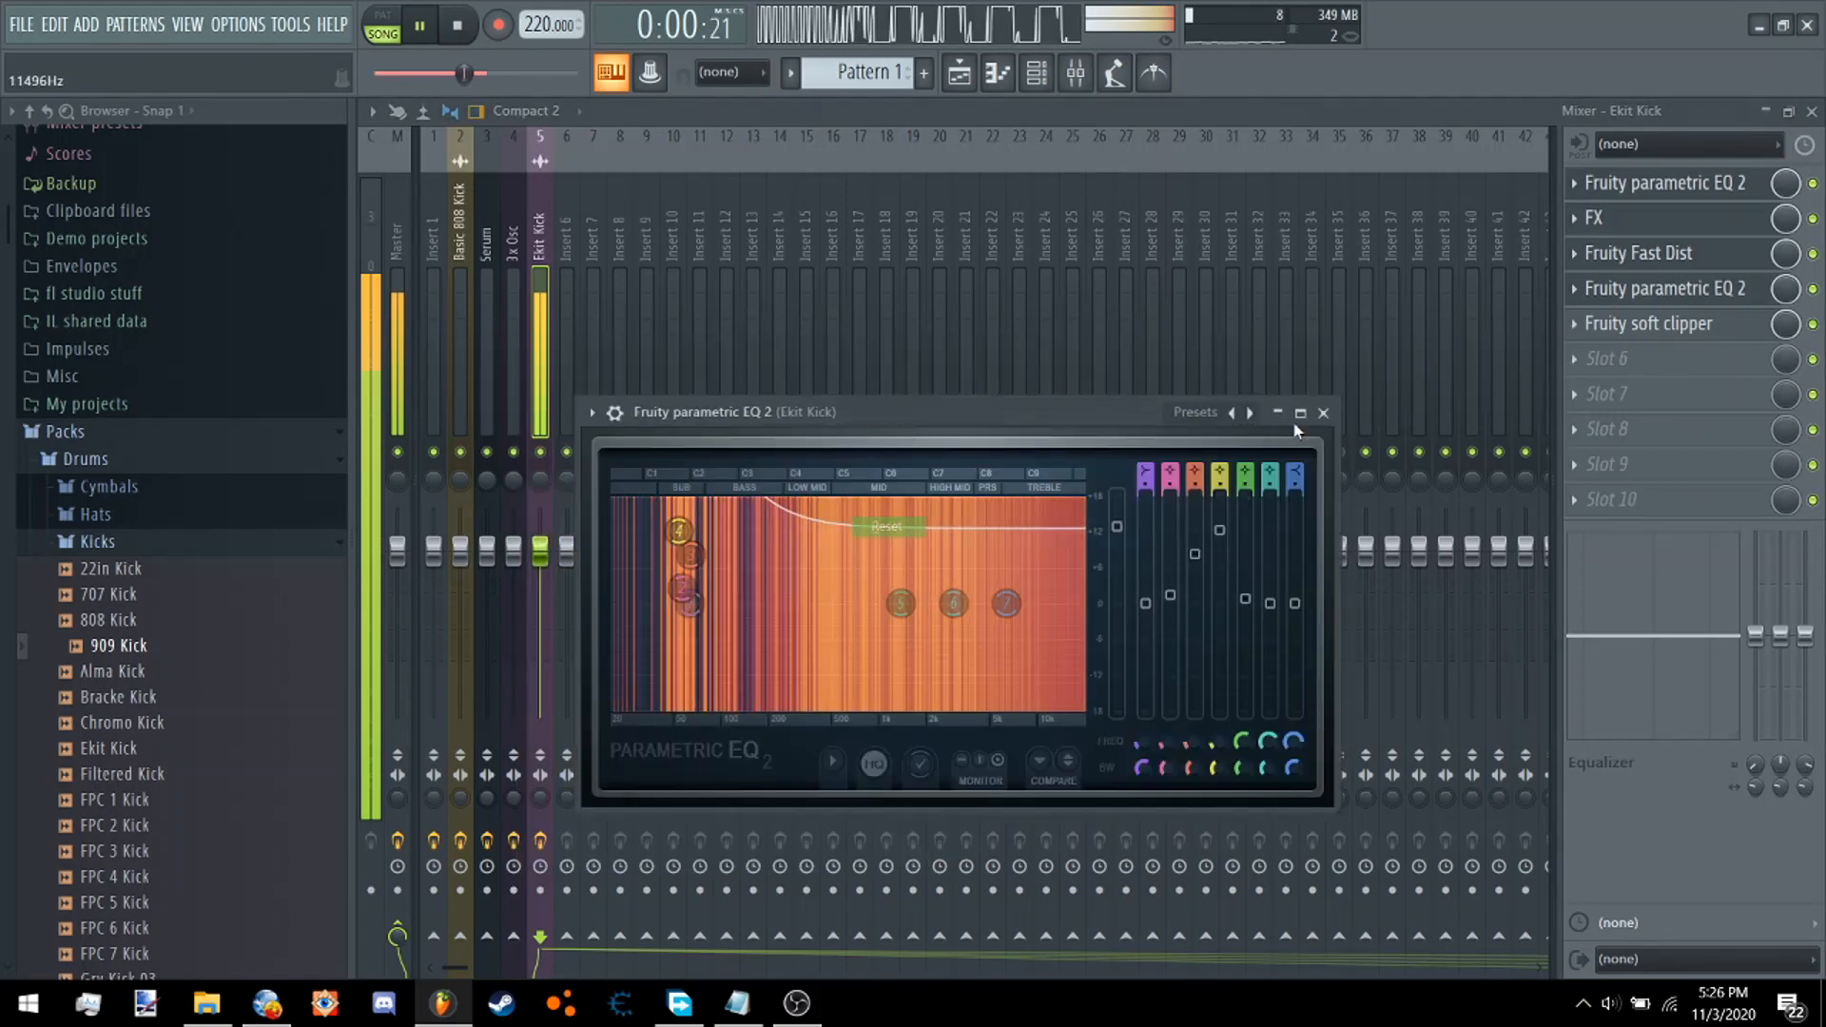
pyautogui.click(1323, 411)
pyautogui.click(1685, 193)
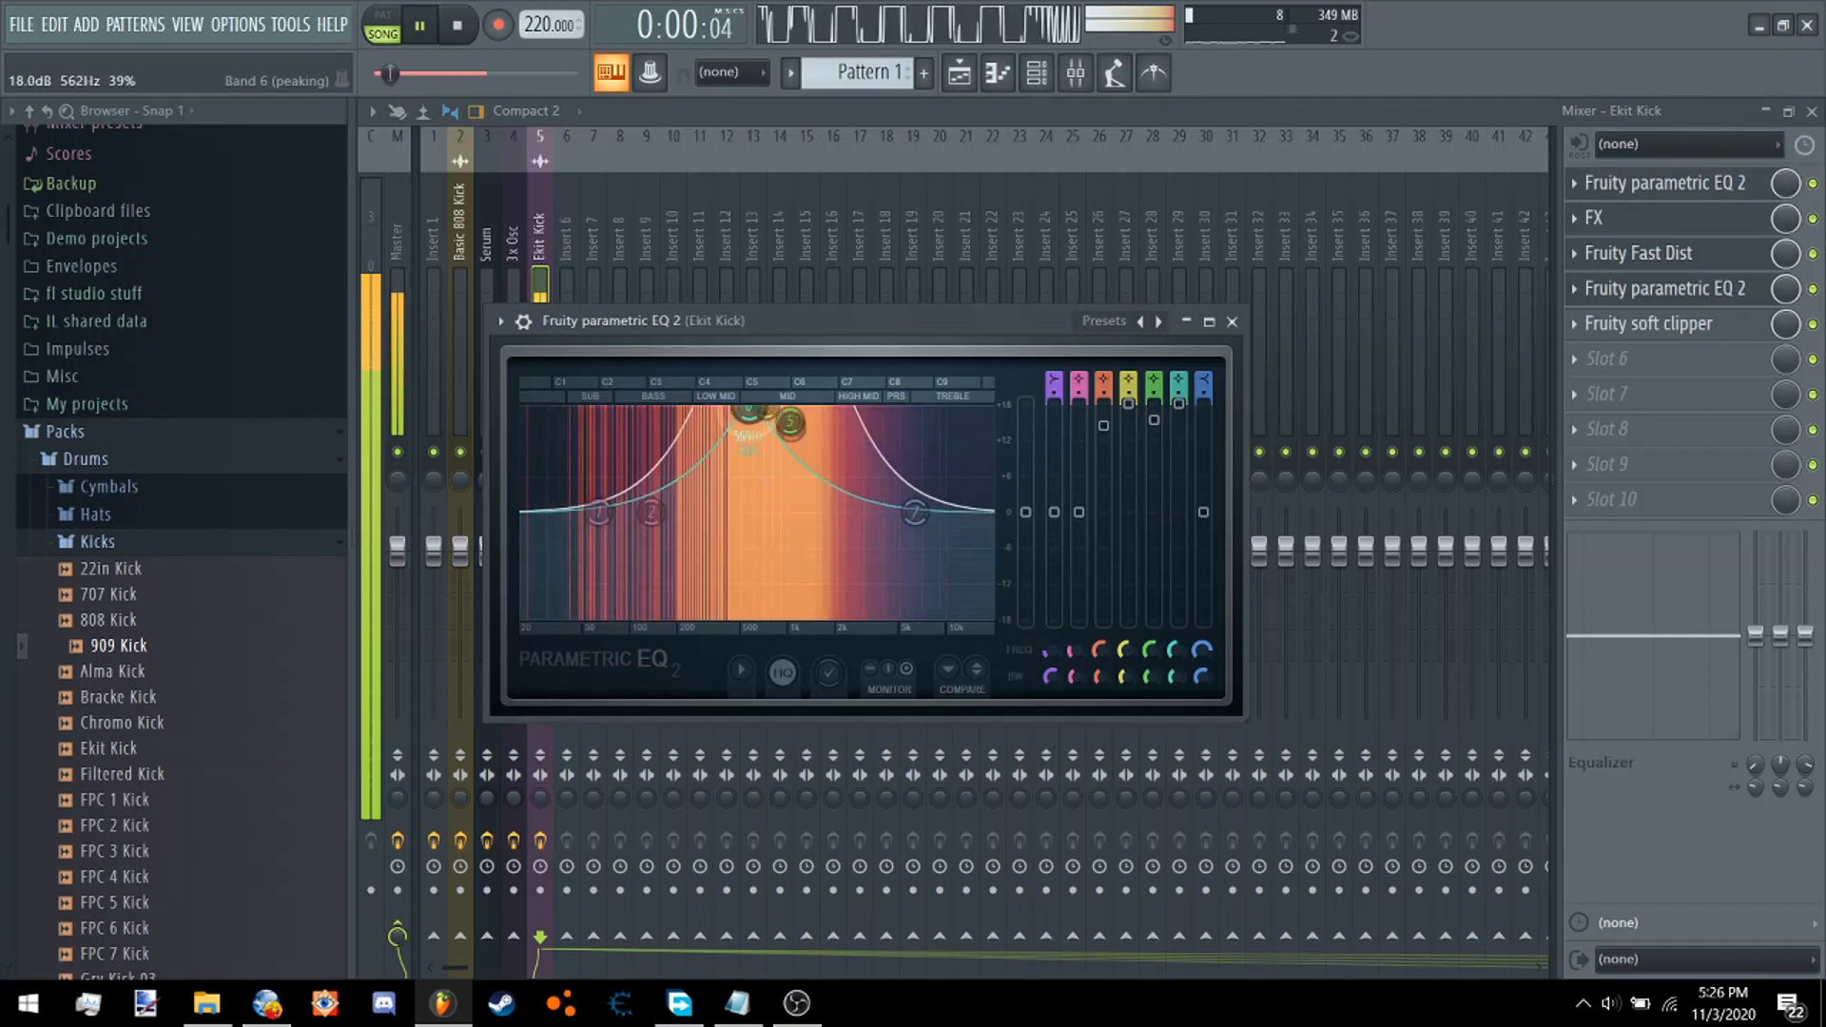
pyautogui.press('space')
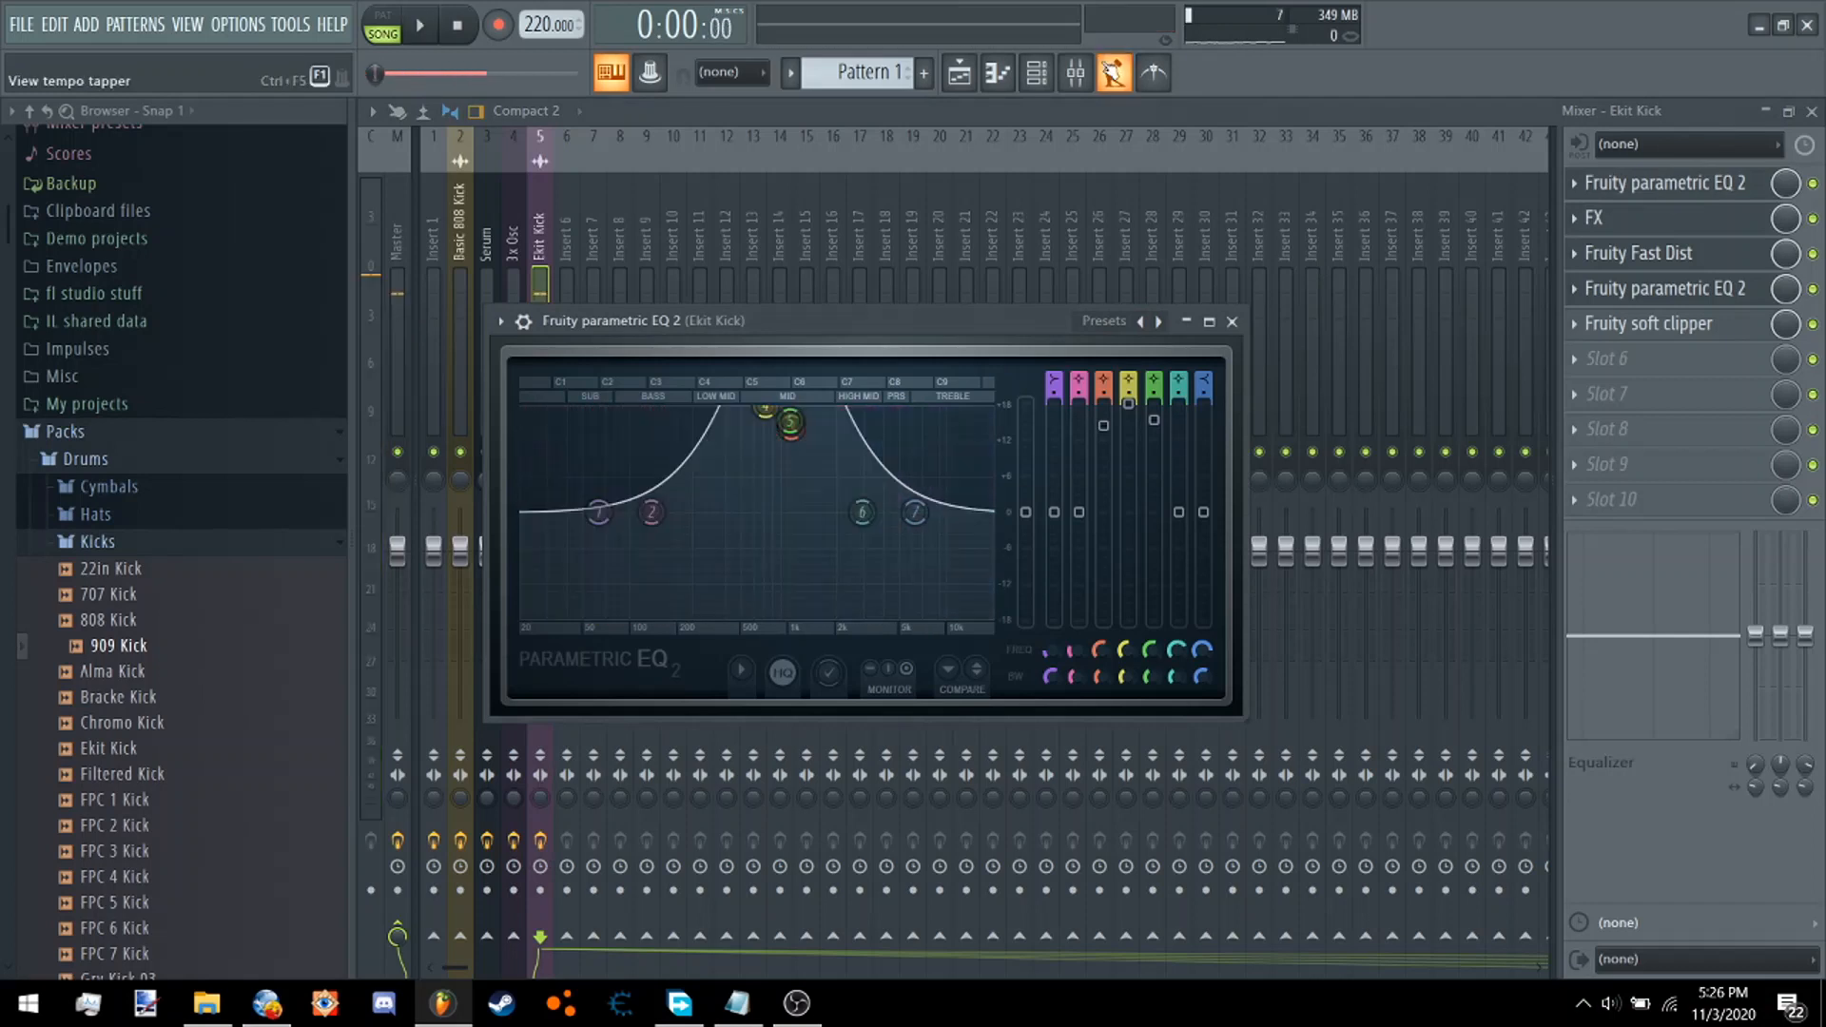
# Route the Ekit Kick sample to mixer track 8 and shorten its Track 1 clip to half the loop region.
pyautogui.click(1720, 228)
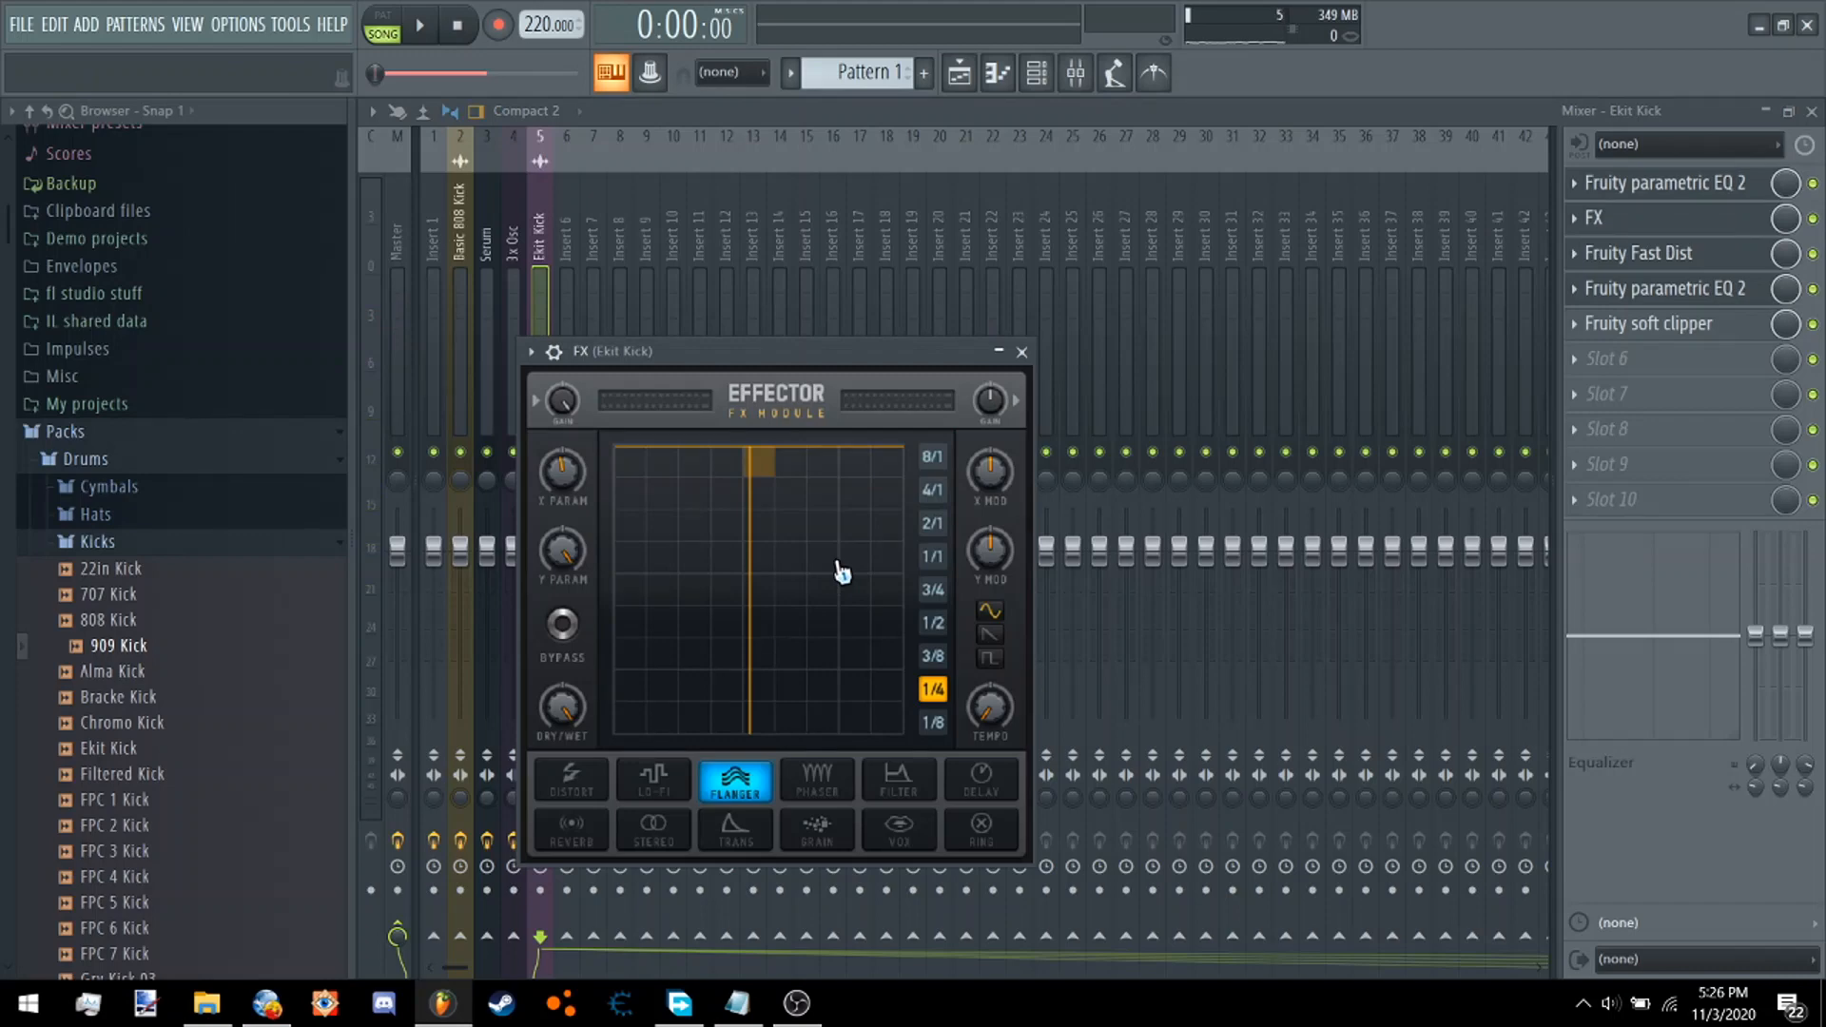
pyautogui.press('F5')
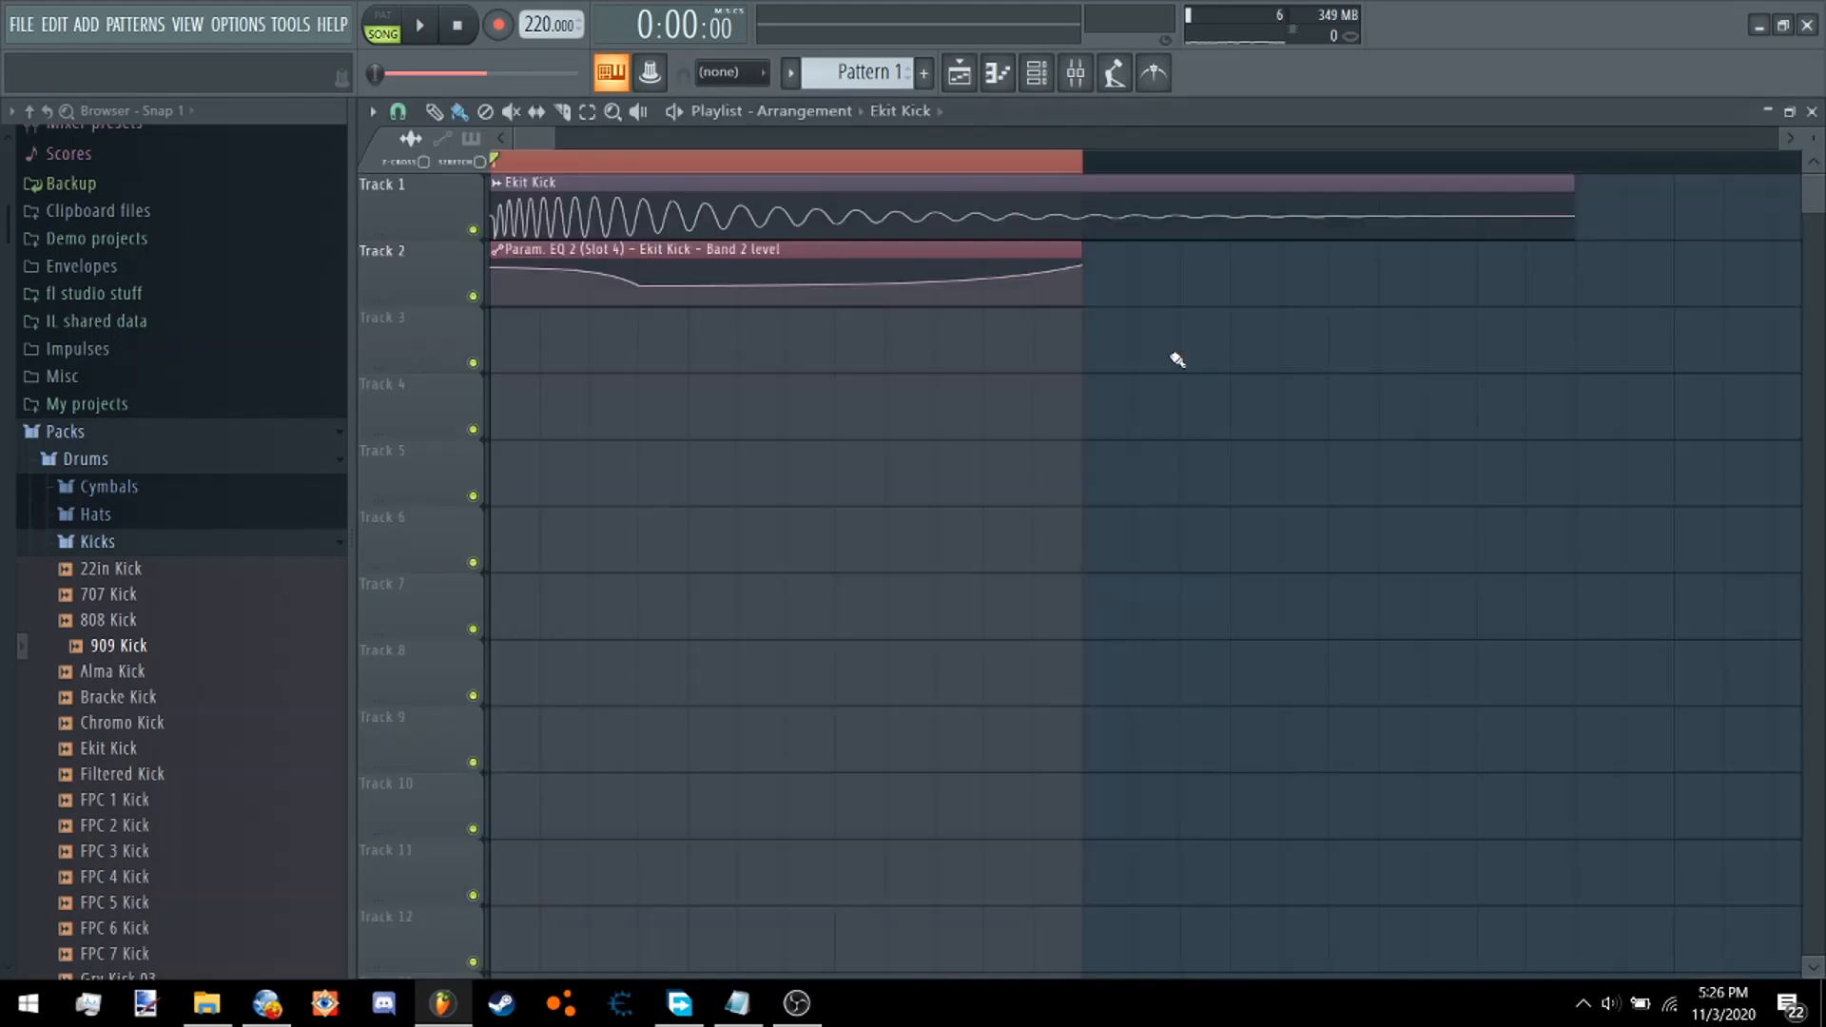
pyautogui.doubleClick(1031, 214)
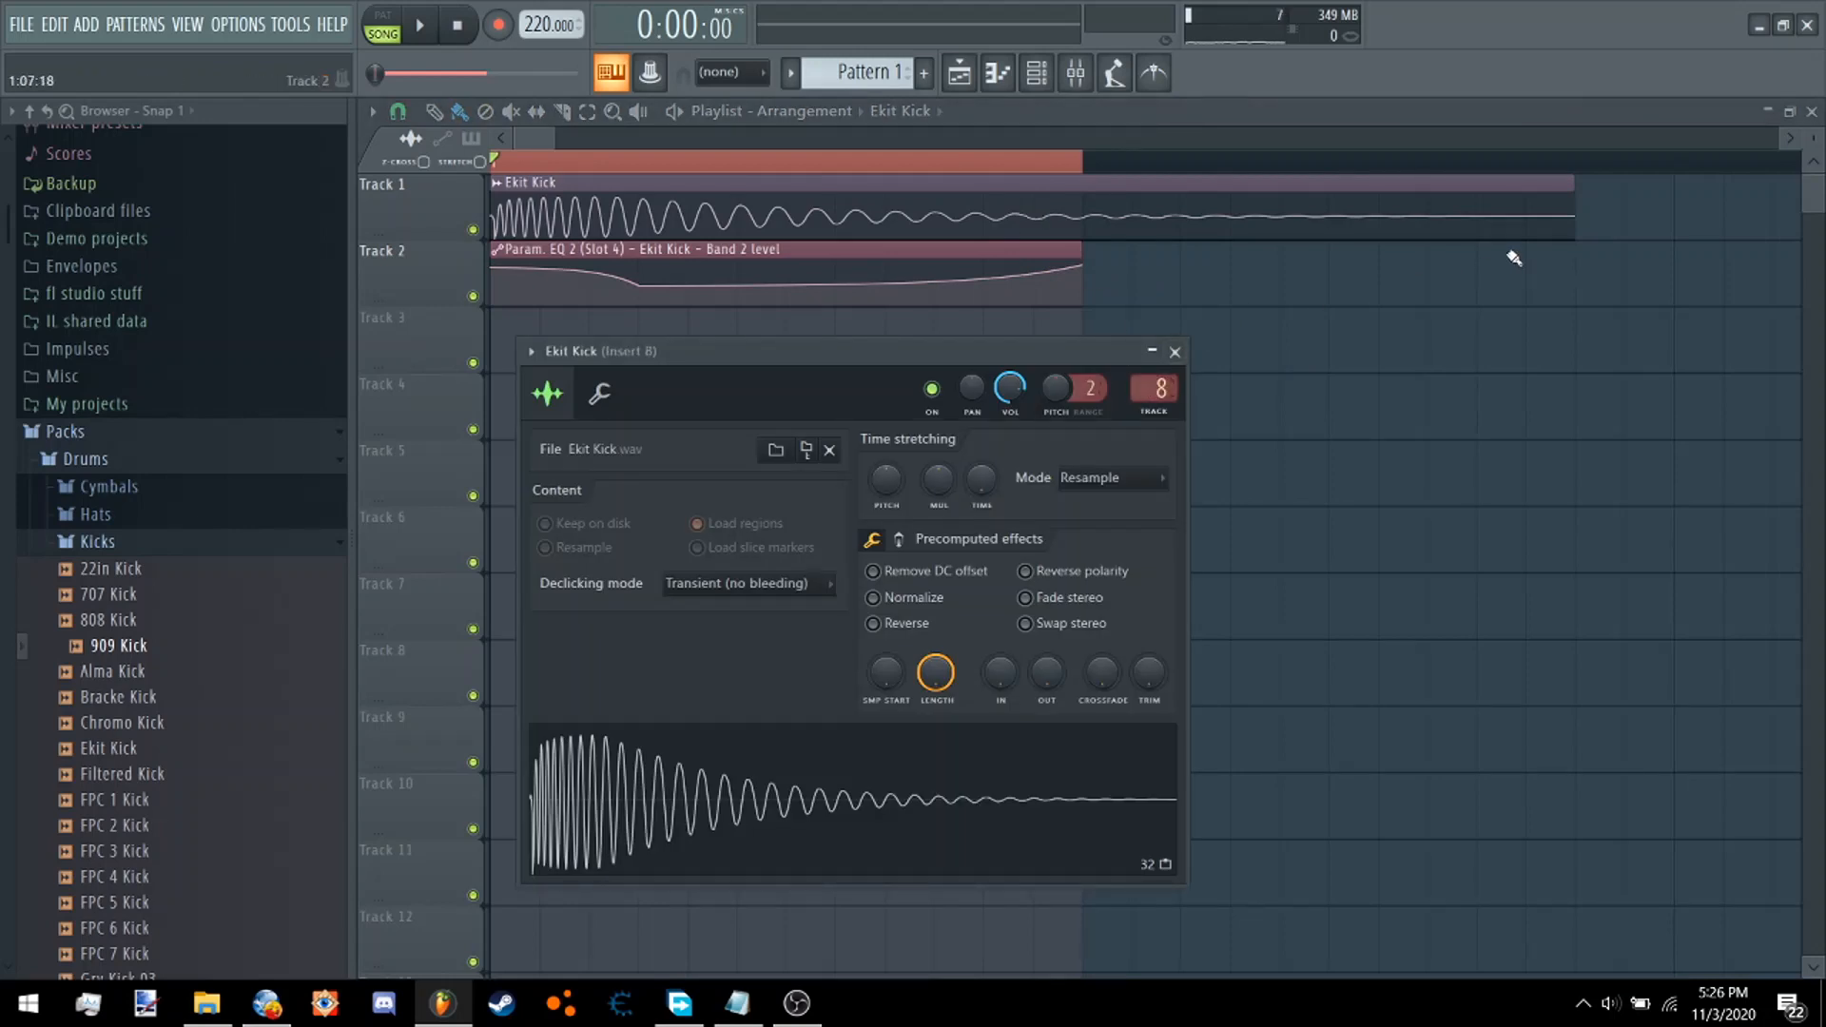
pyautogui.moveTo(1567, 207); pyautogui.dragTo(785, 224)
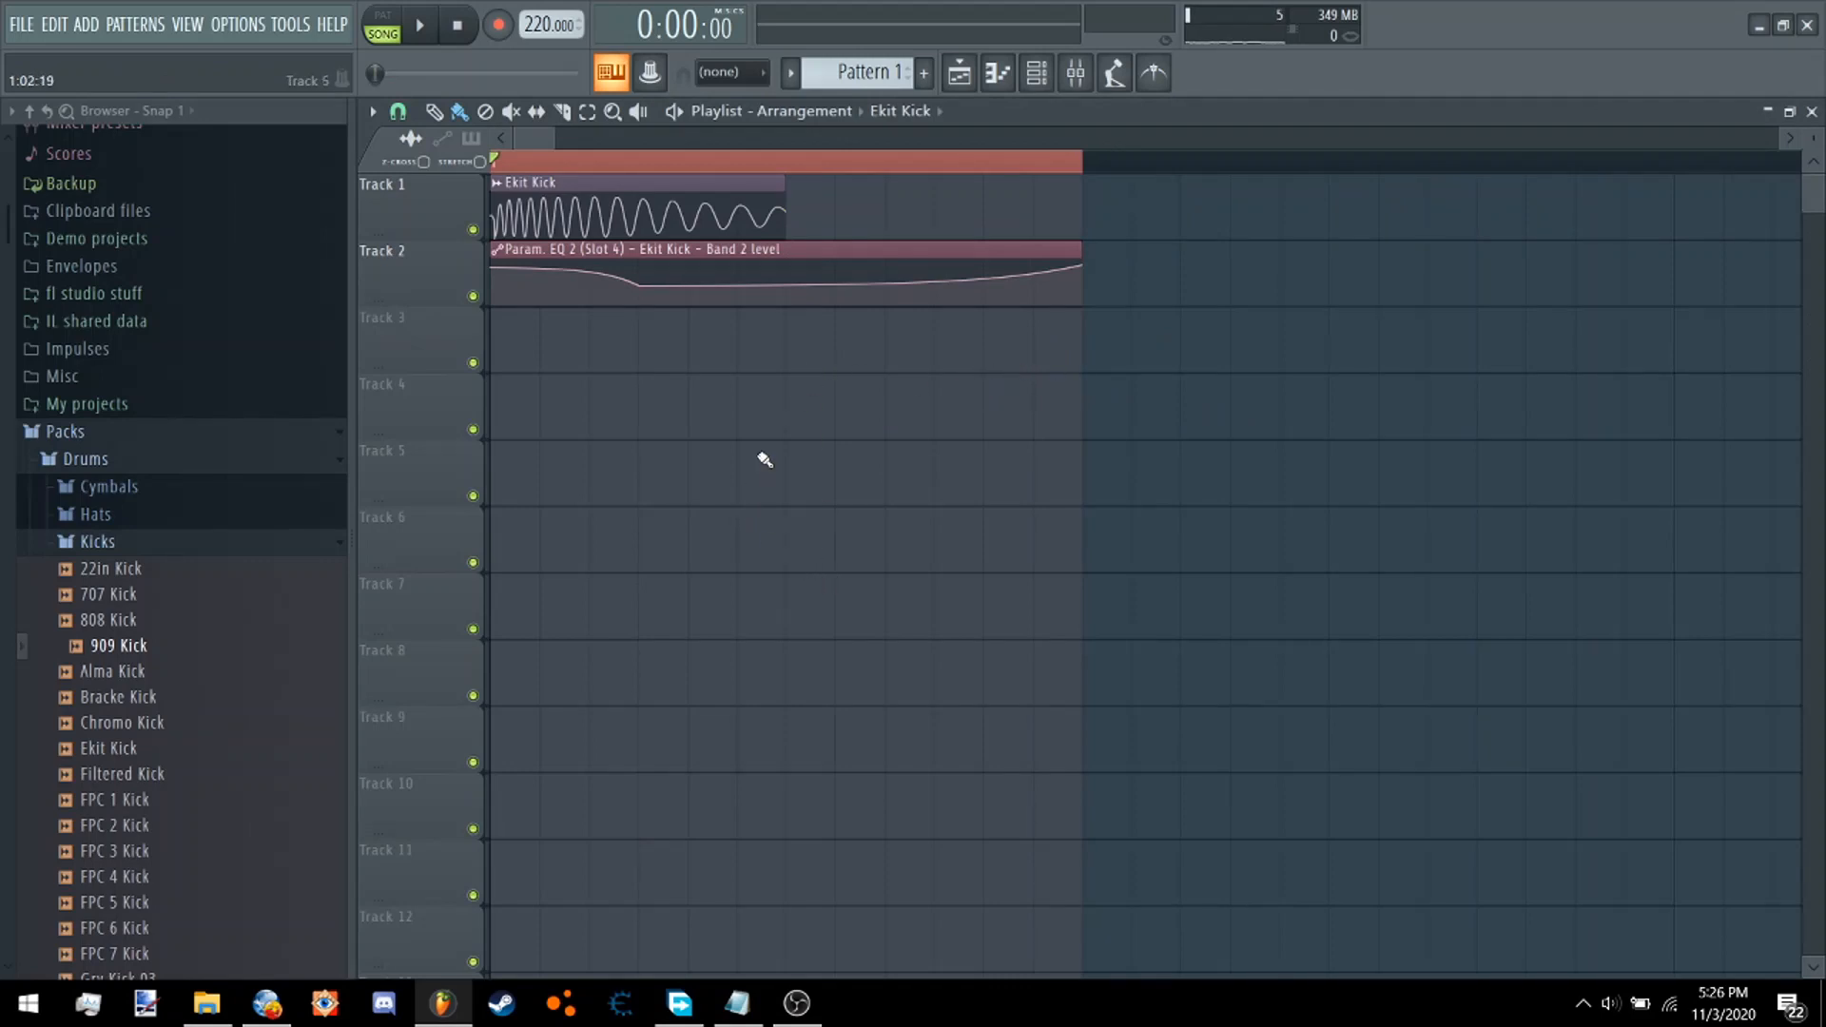
# Fill the second half of Track 1's loop with six short Ekit Kick slices, delete the Band 2 level automation clip, and play the loop.
pyautogui.click(792, 423)
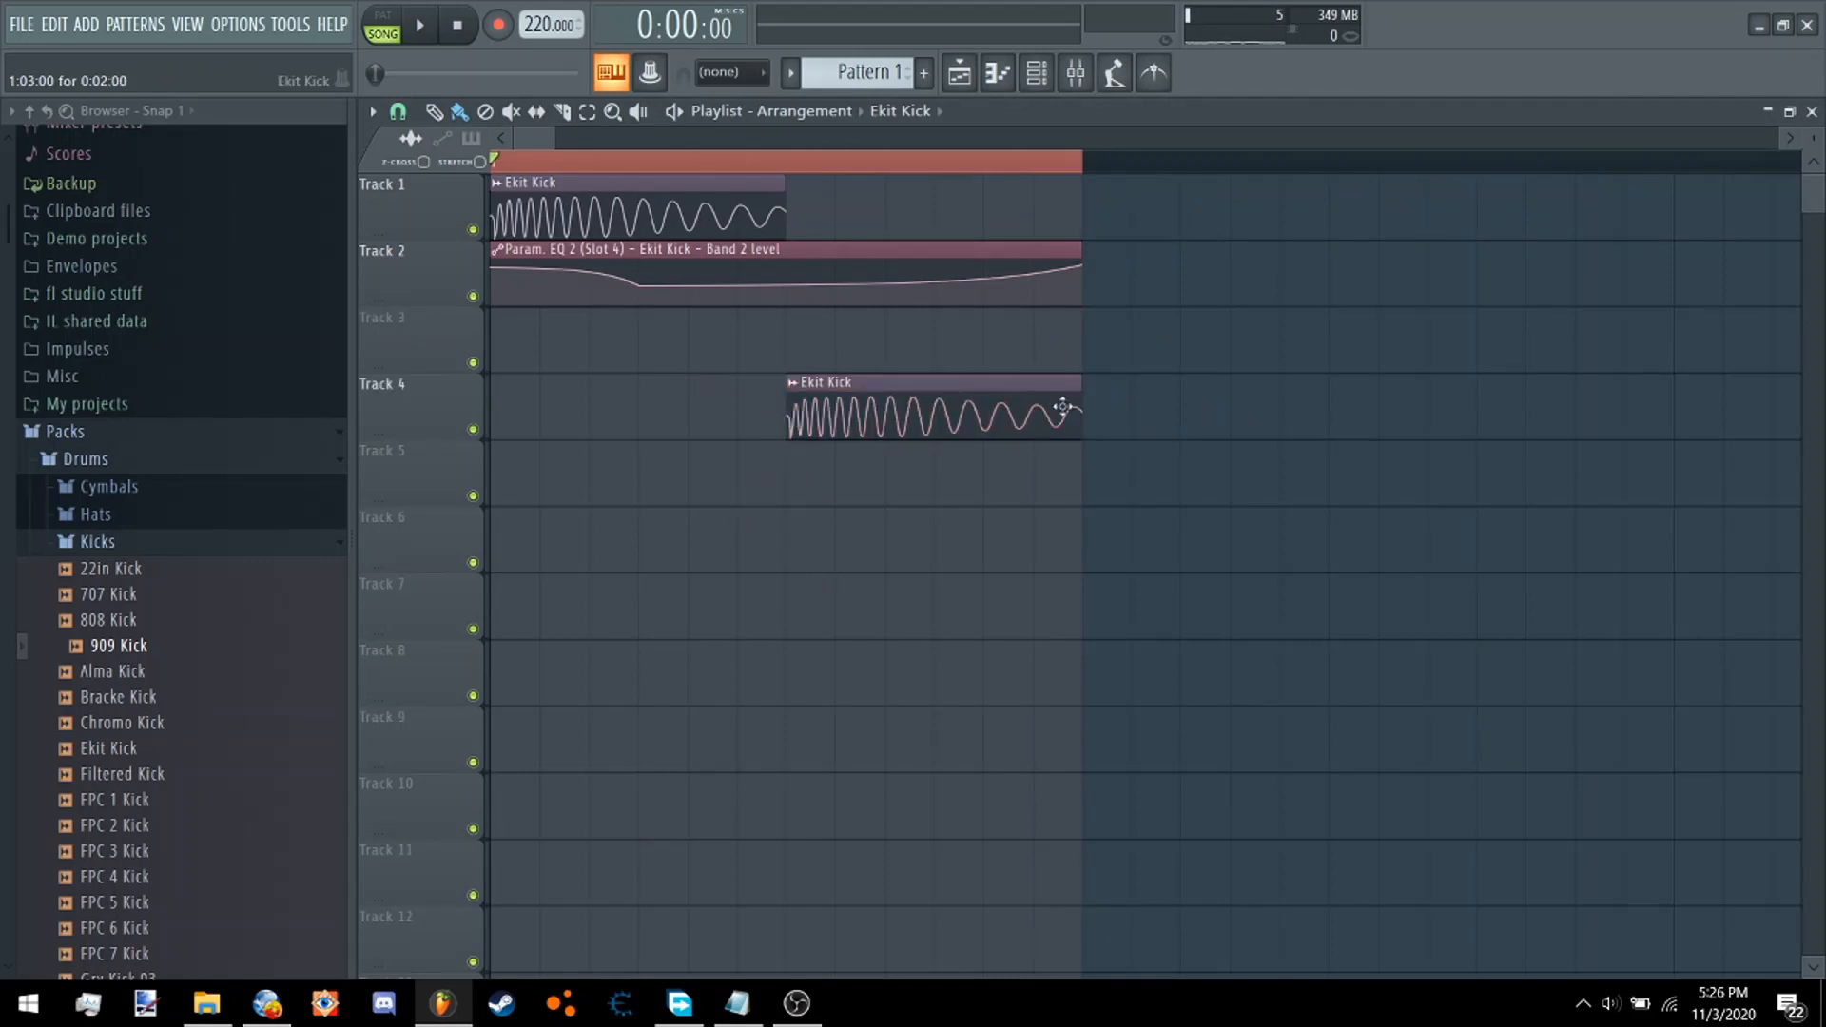
pyautogui.moveTo(833, 425)
pyautogui.mouseDown()
pyautogui.moveTo(815, 191)
pyautogui.moveTo(1150, 243)
pyautogui.mouseUp()
pyautogui.rightClick(681, 292)
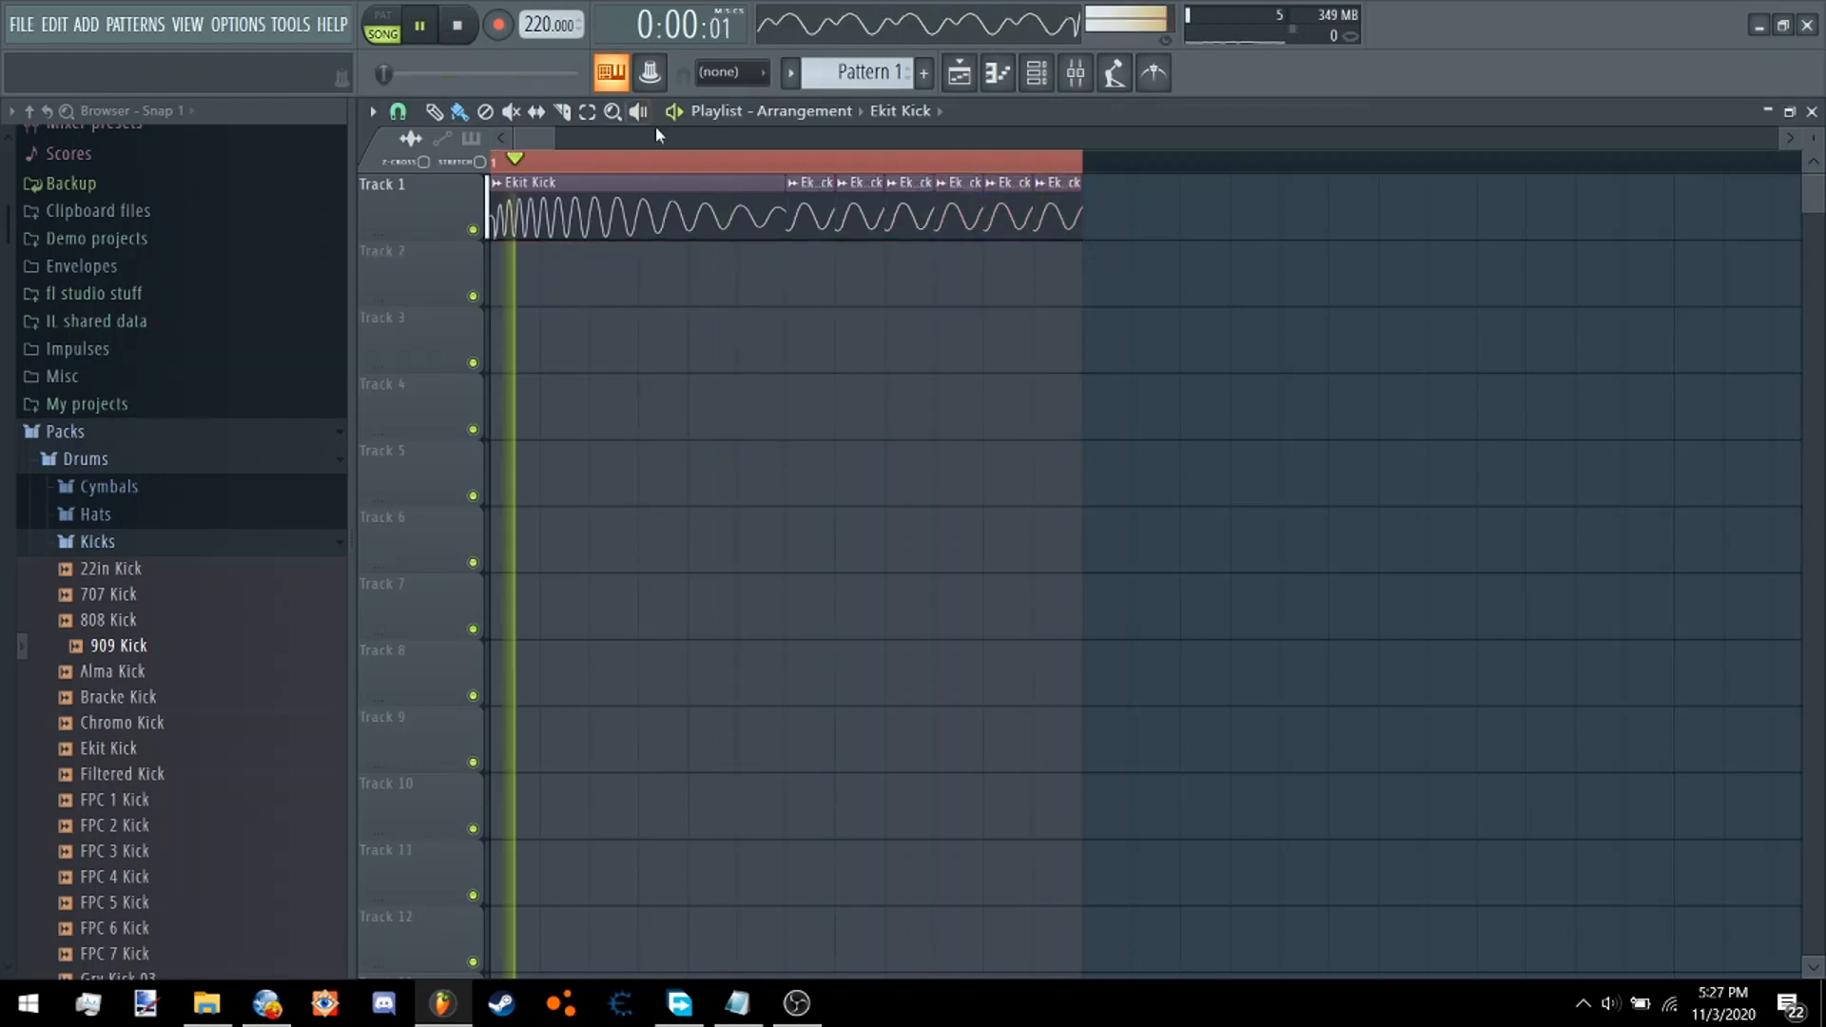
pyautogui.press('space')
# On mixer Insert 8, load Fruity parametric EQ 2, Fruity Squeeze, Fruity Fast Dist and another parametric EQ 2 in slots 2 to 5.
pyautogui.doubleClick(750, 179)
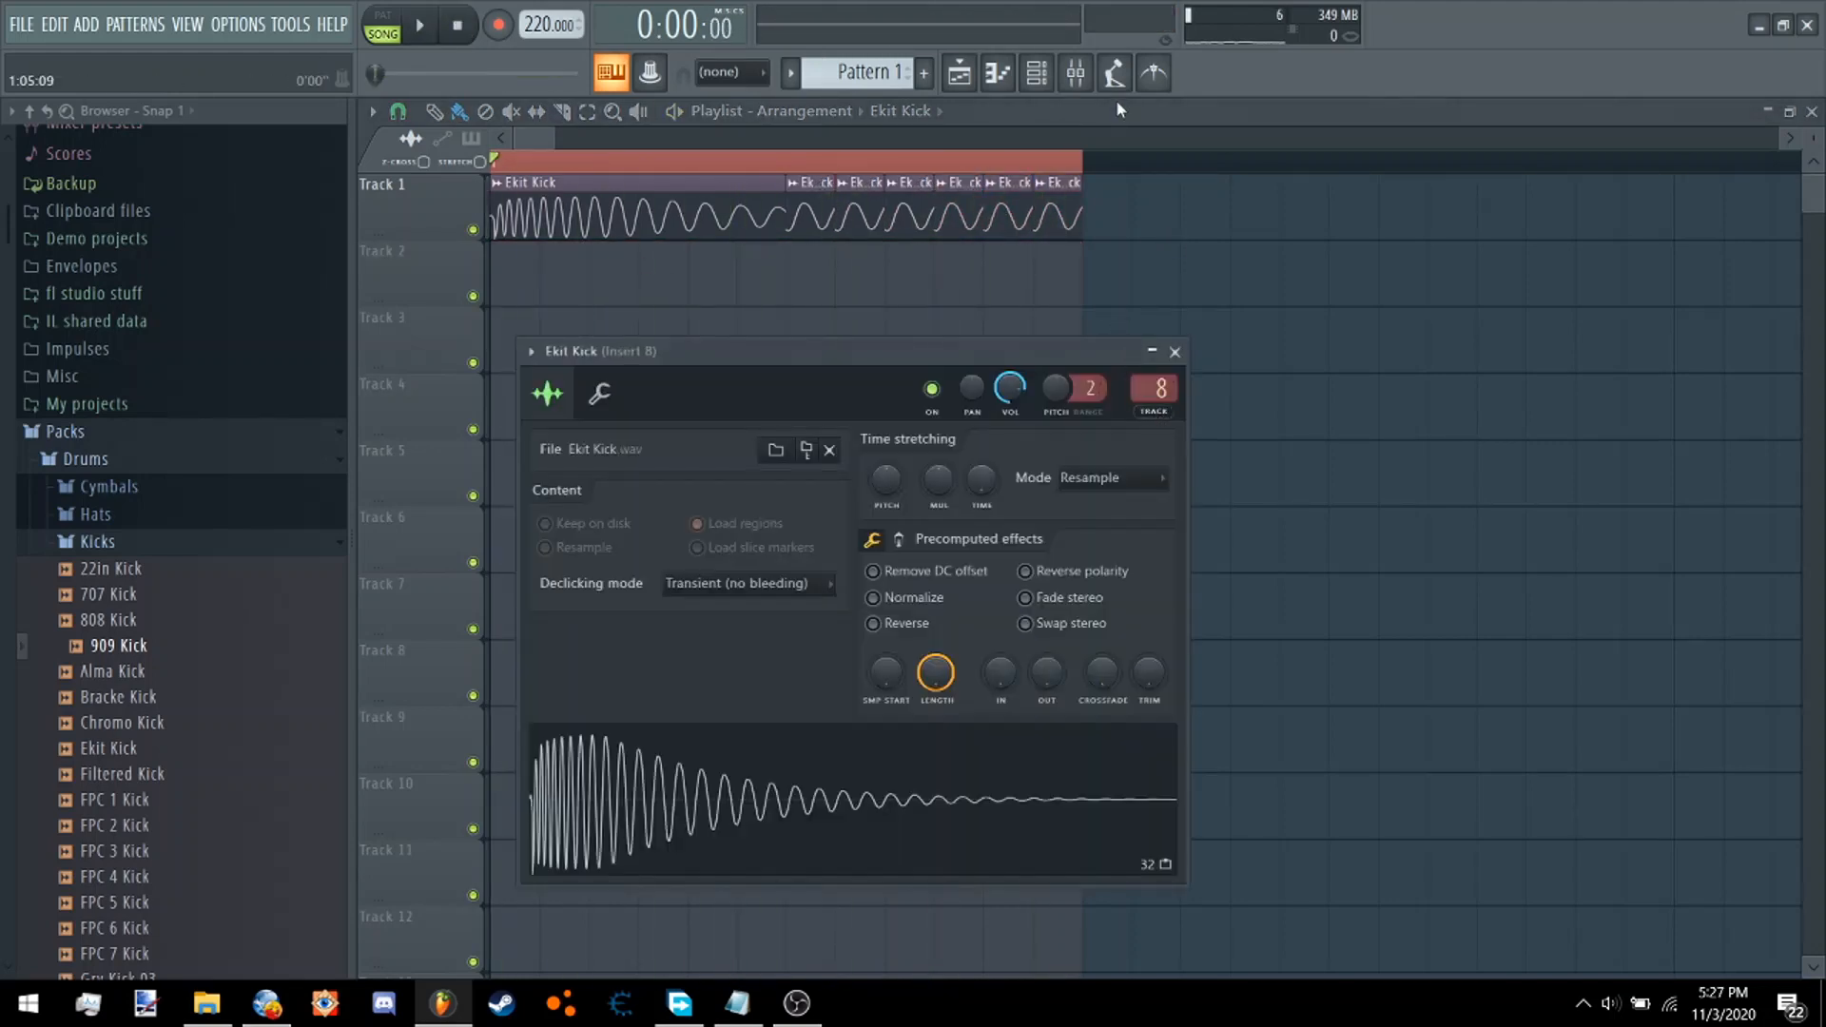
pyautogui.press('F9')
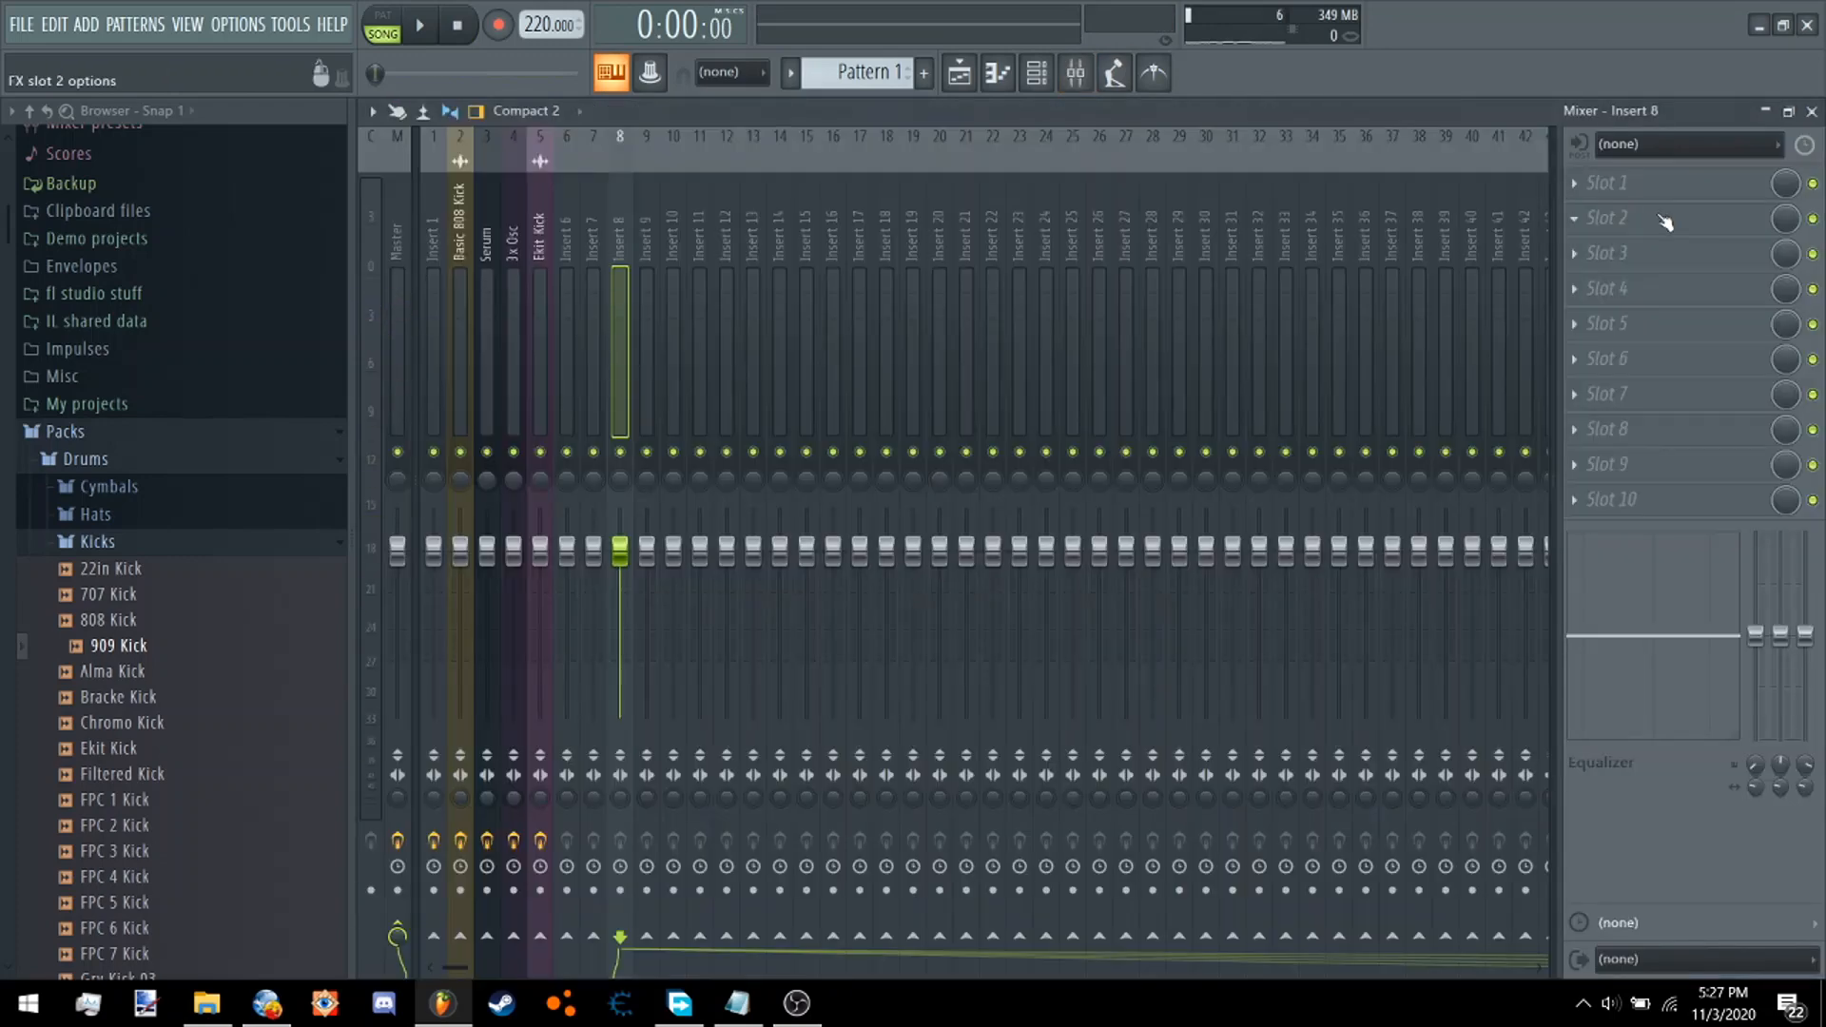
pyautogui.click(1665, 222)
pyautogui.click(1461, 326)
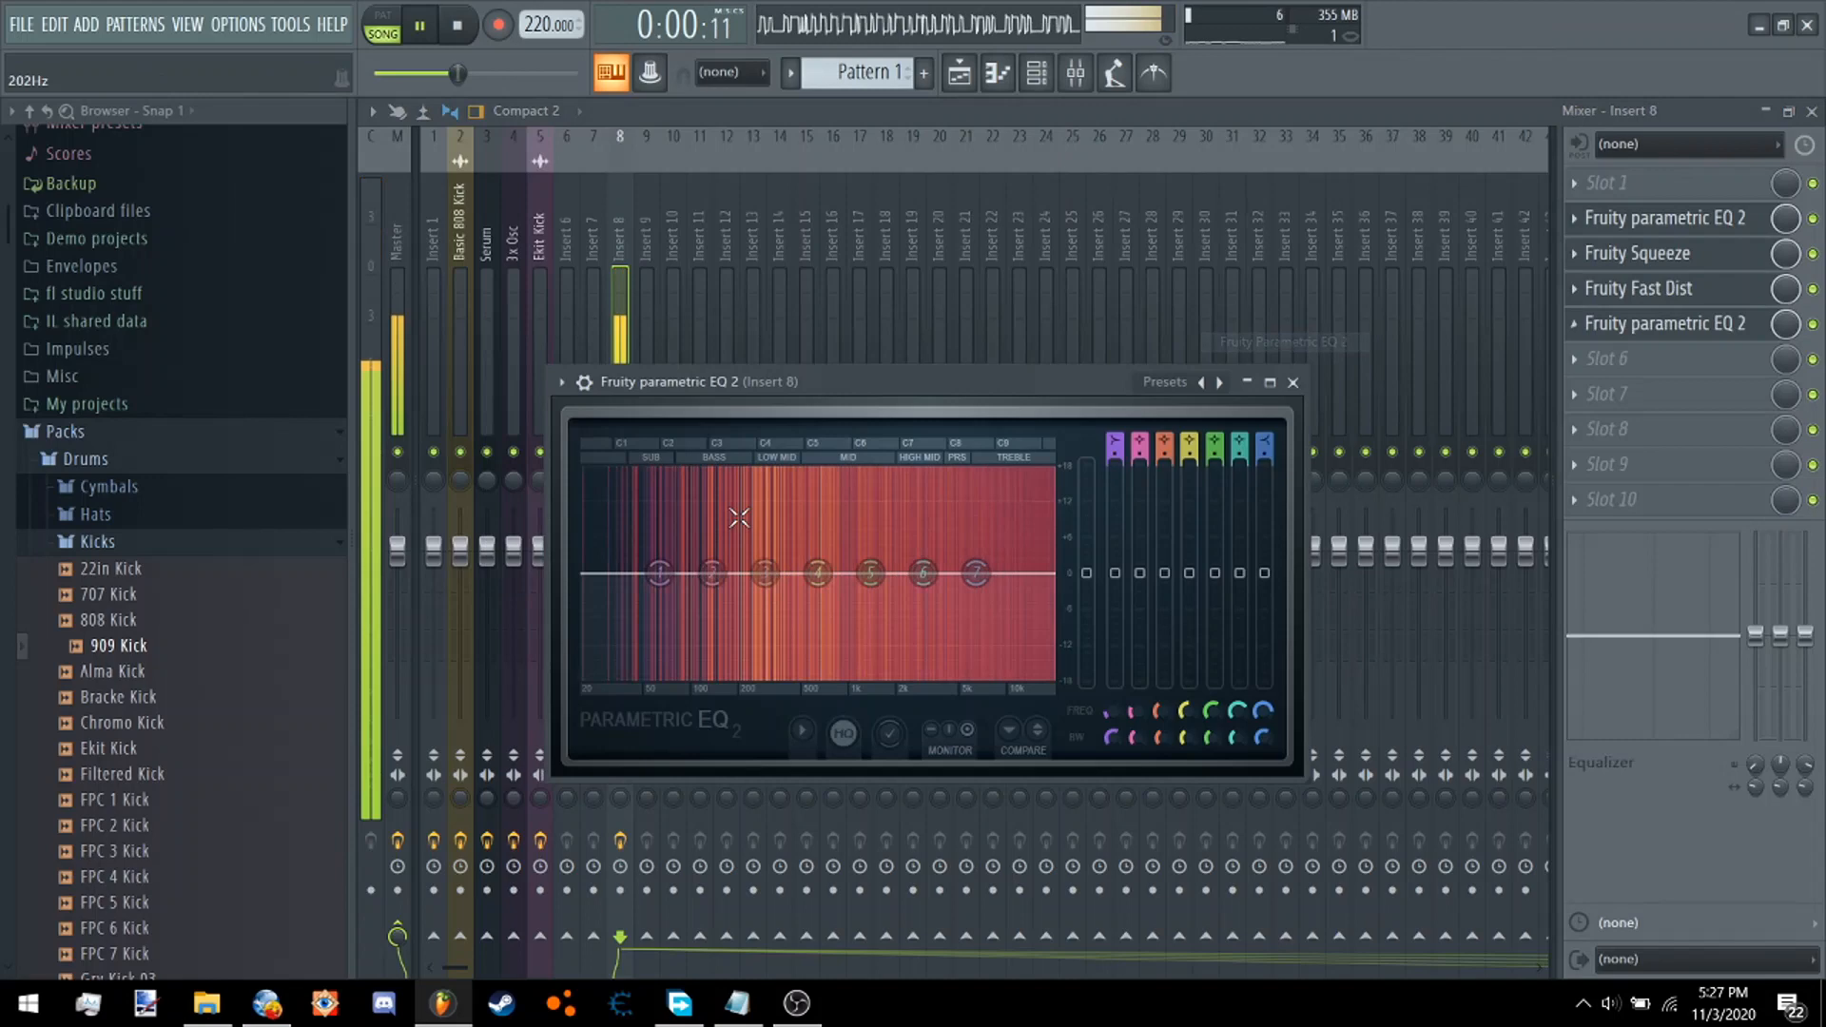
# In Insert 8's slot 5 EQ, fully boost band 3 near 60 Hz and band 4 in the mids, and reset band 2 after a trial boost.
pyautogui.moveTo(818, 573); pyautogui.dragTo(659, 466)
pyautogui.moveTo(712, 573); pyautogui.dragTo(664, 520)
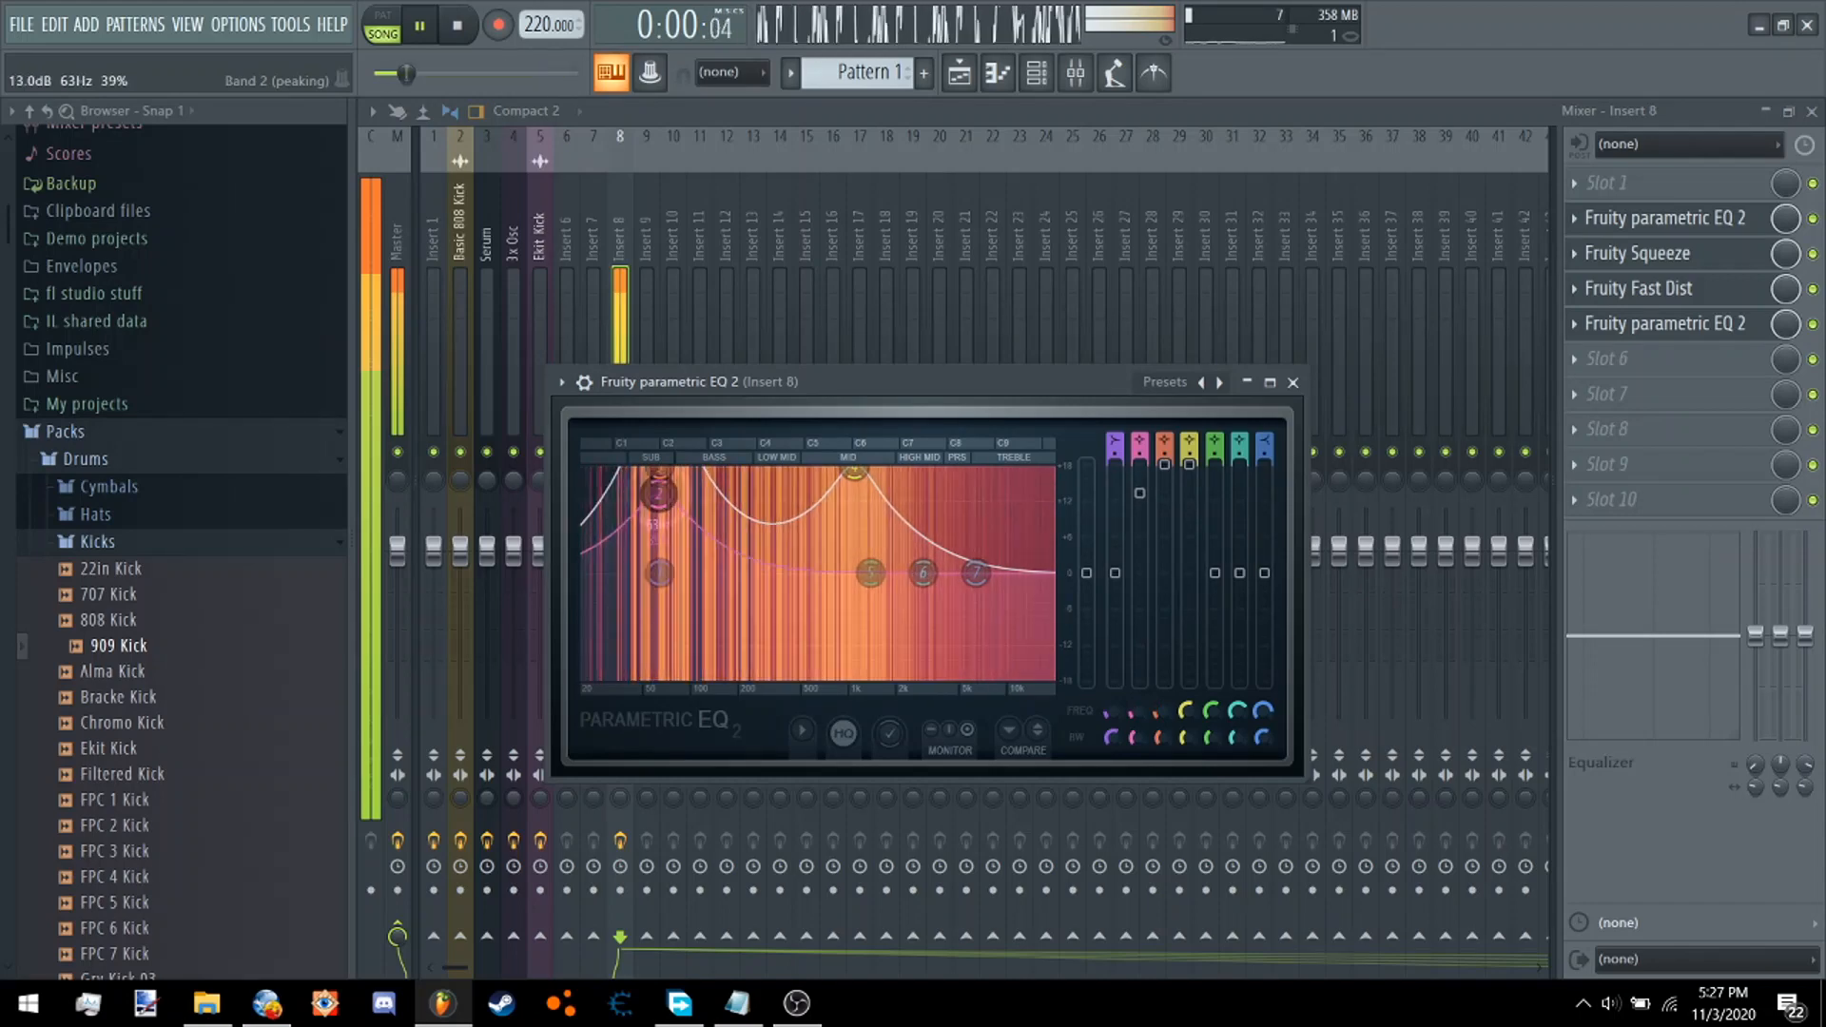
pyautogui.rightClick(666, 523)
pyautogui.click(706, 561)
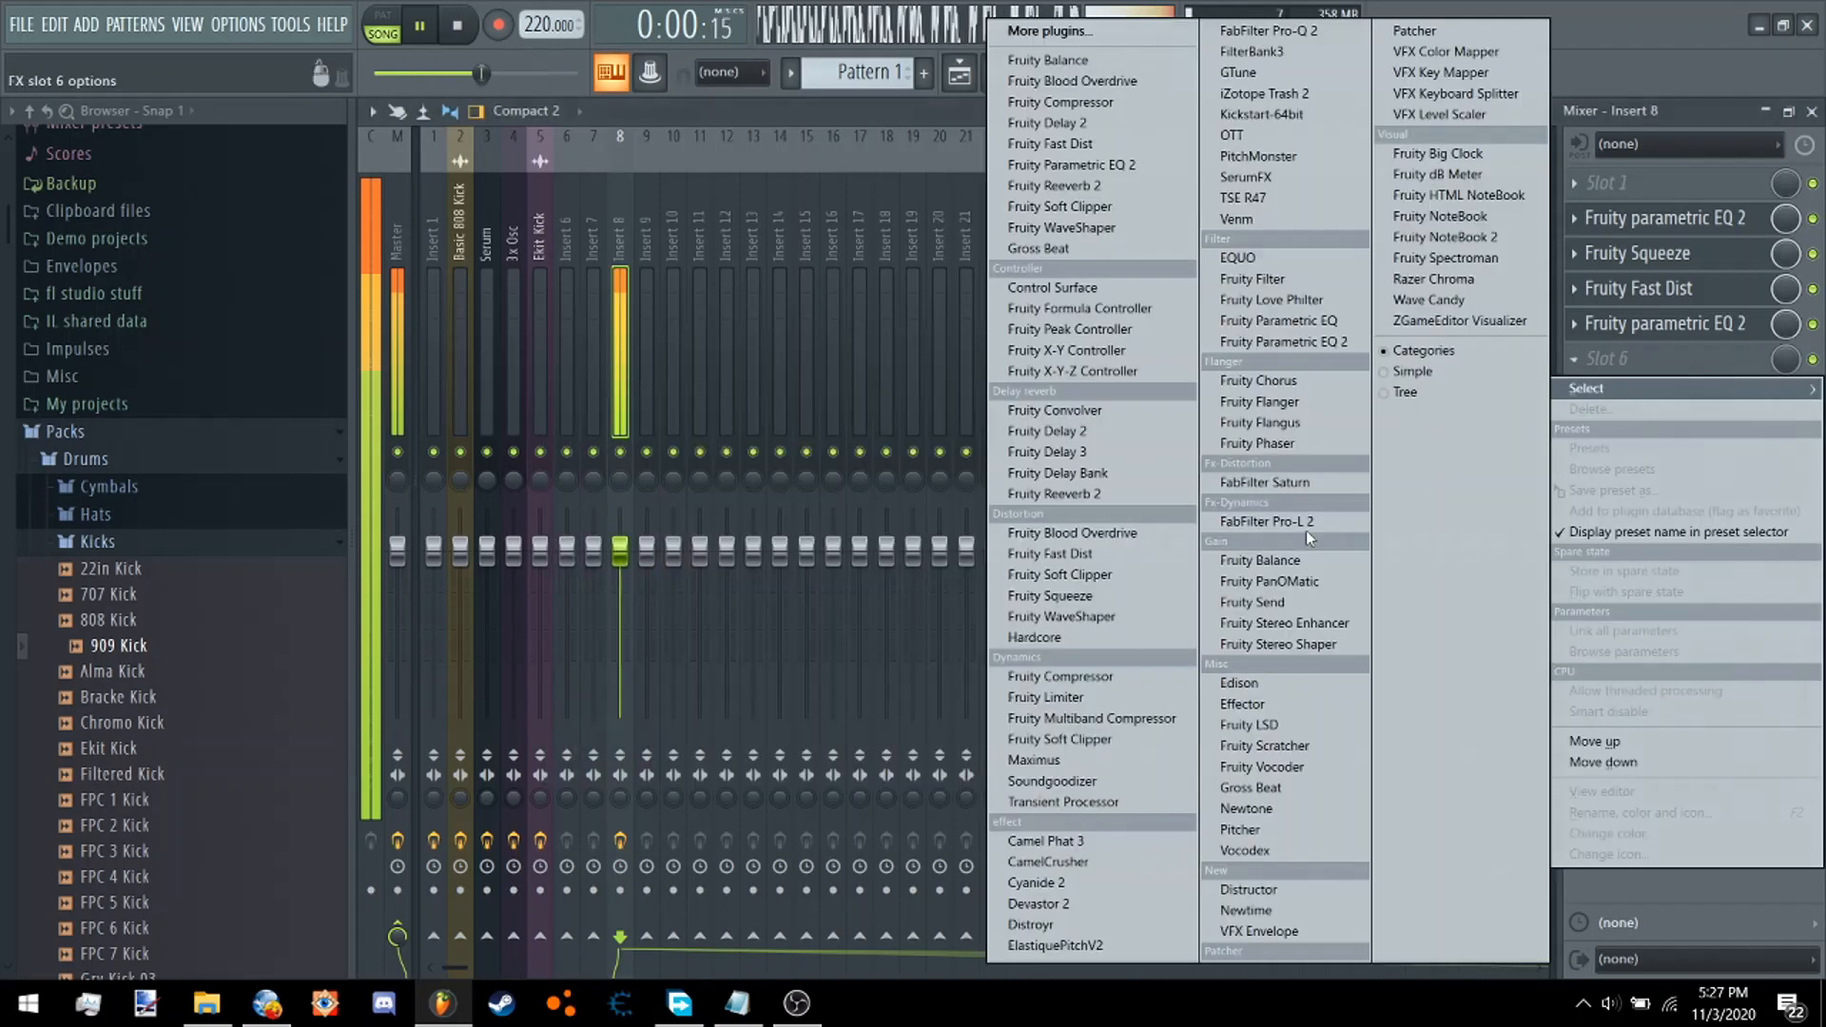
# Add Fruity Fast Dist in Insert 8's slot 6 and shift the boosted band 3 of the slot 2 EQ up into the mids.
pyautogui.click(1150, 563)
pyautogui.click(1671, 220)
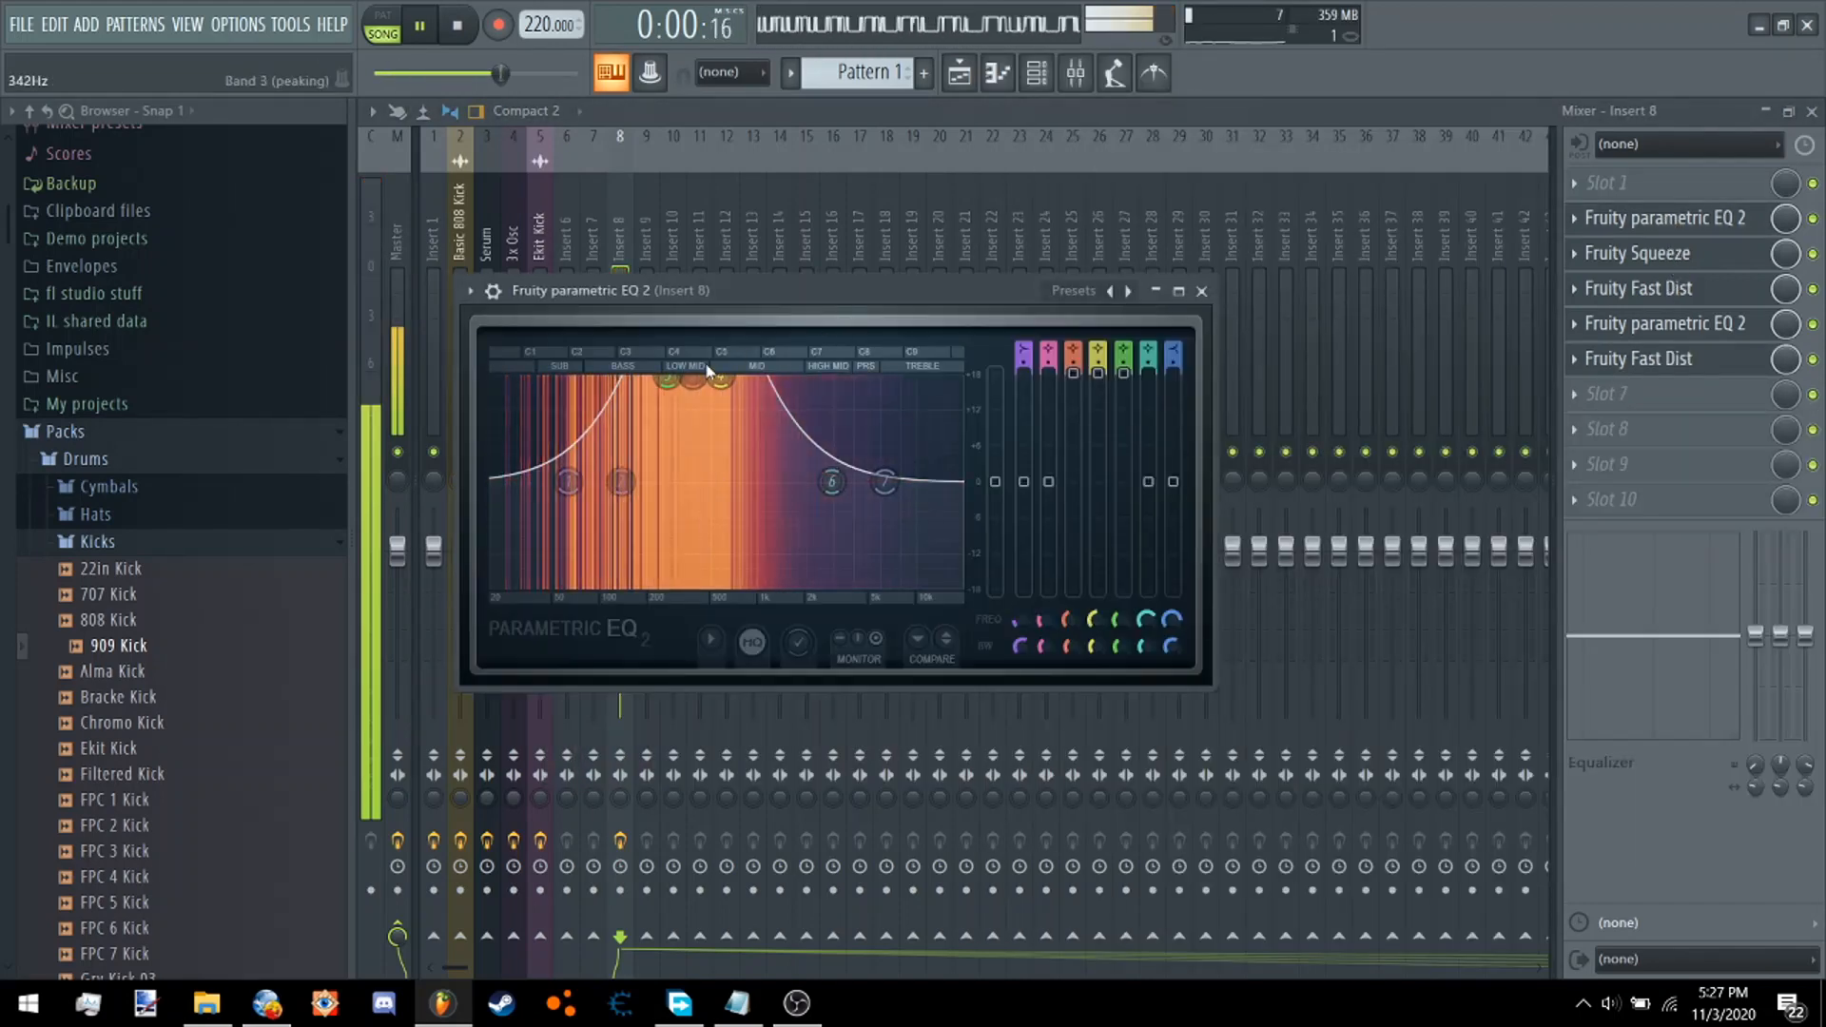
pyautogui.moveTo(694, 380)
pyautogui.mouseDown()
pyautogui.moveTo(763, 379)
pyautogui.moveTo(673, 381)
pyautogui.mouseUp()
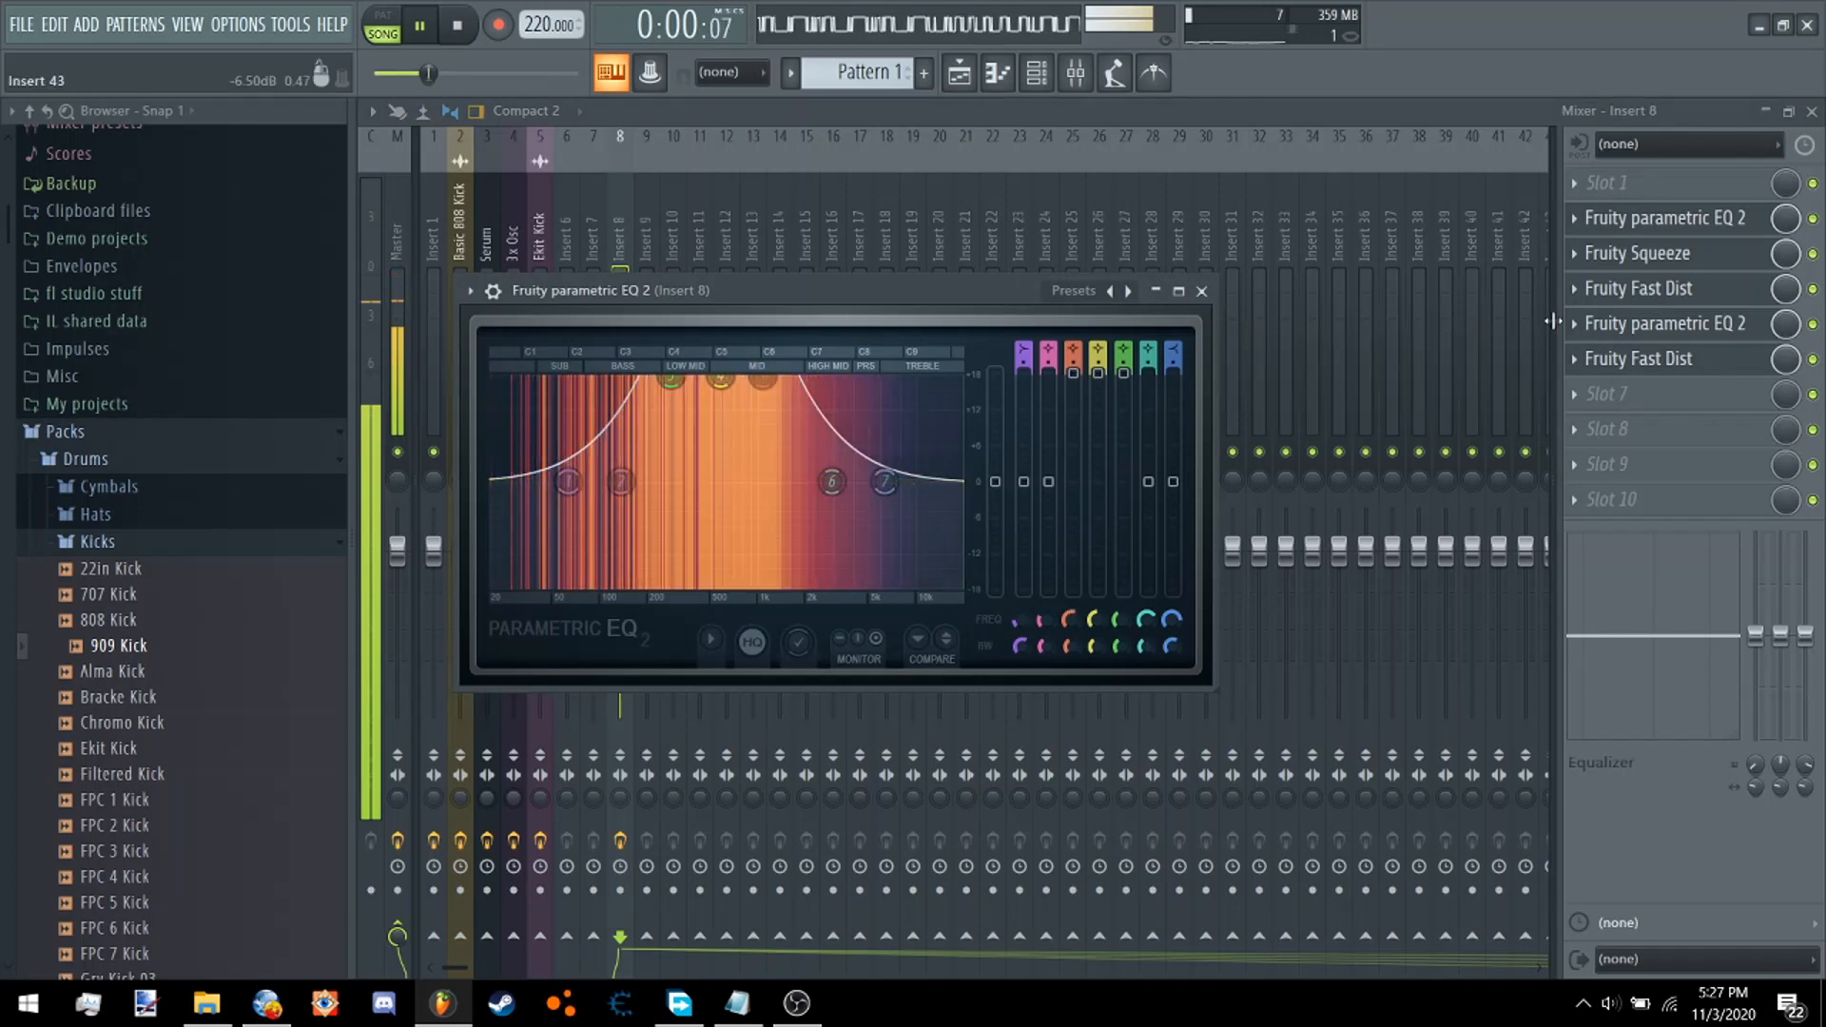
# During playback, lower the slot 5 EQ's boosted band 4 into the low mids and fully cut band 2 in the bass range.
pyautogui.moveTo(818, 573); pyautogui.dragTo(771, 471)
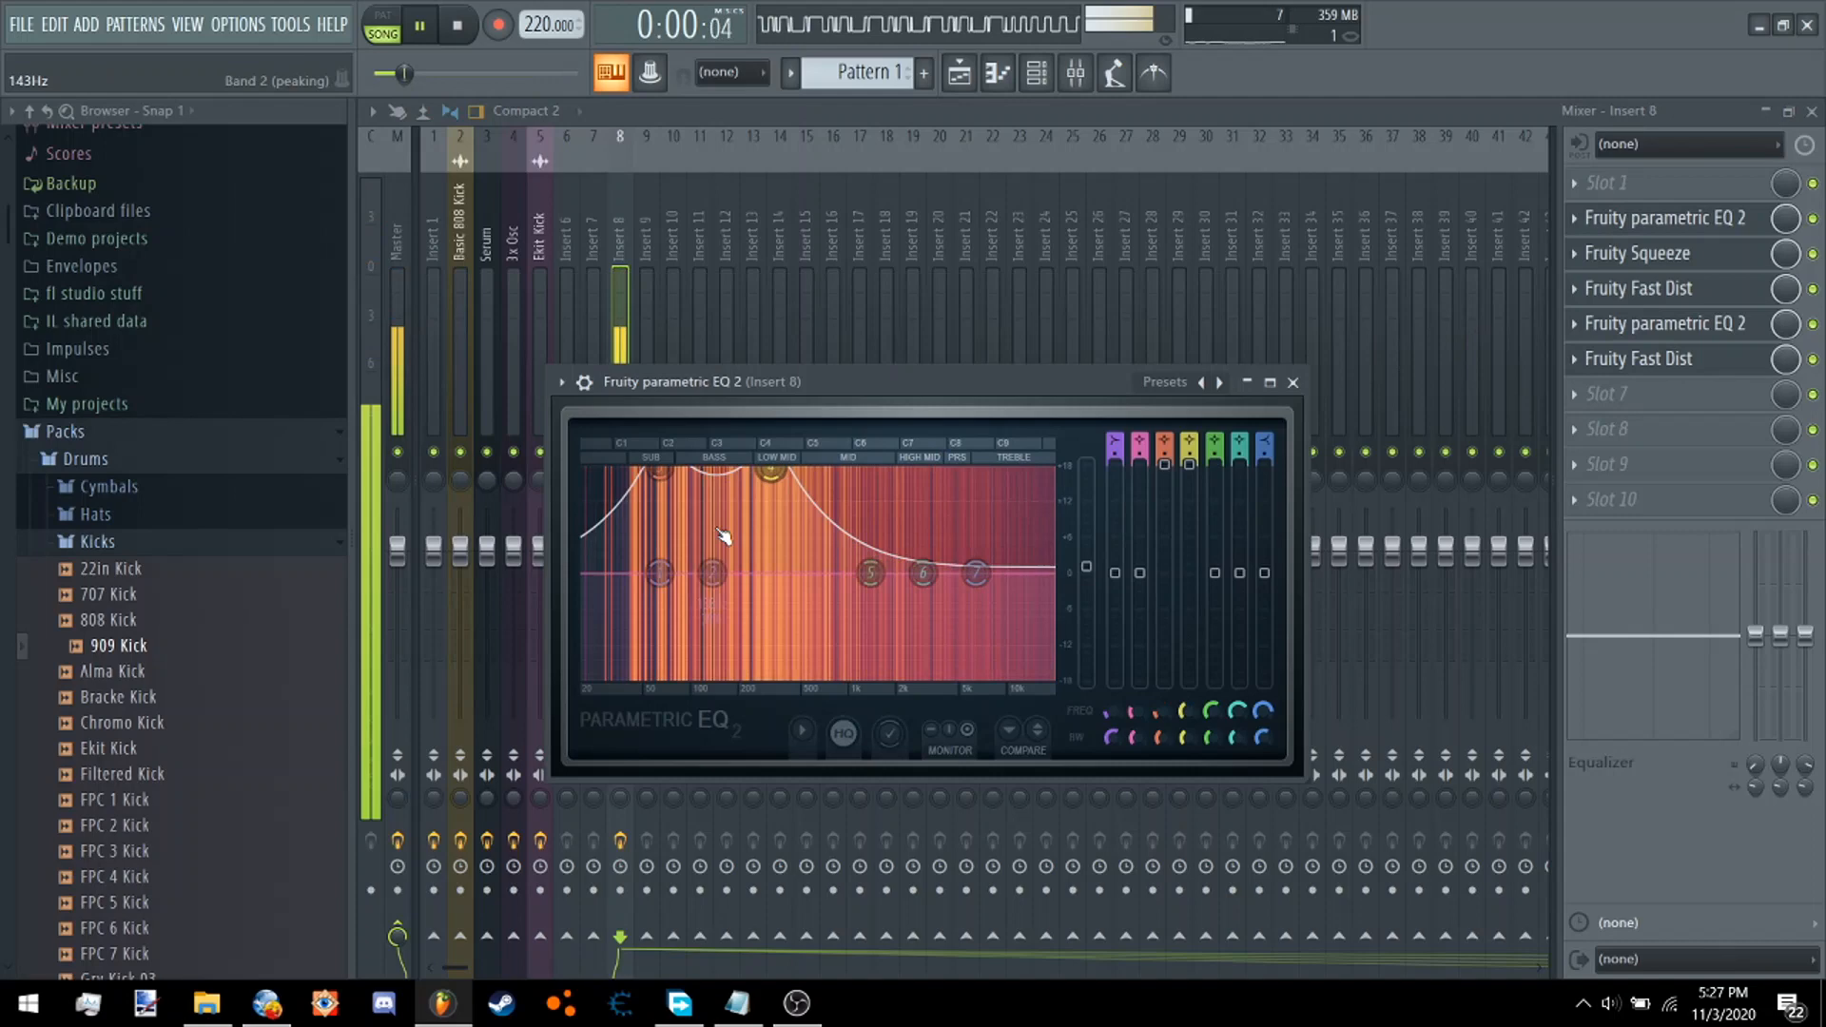
pyautogui.moveTo(713, 573); pyautogui.dragTo(706, 677)
pyautogui.moveTo(772, 472); pyautogui.dragTo(733, 473)
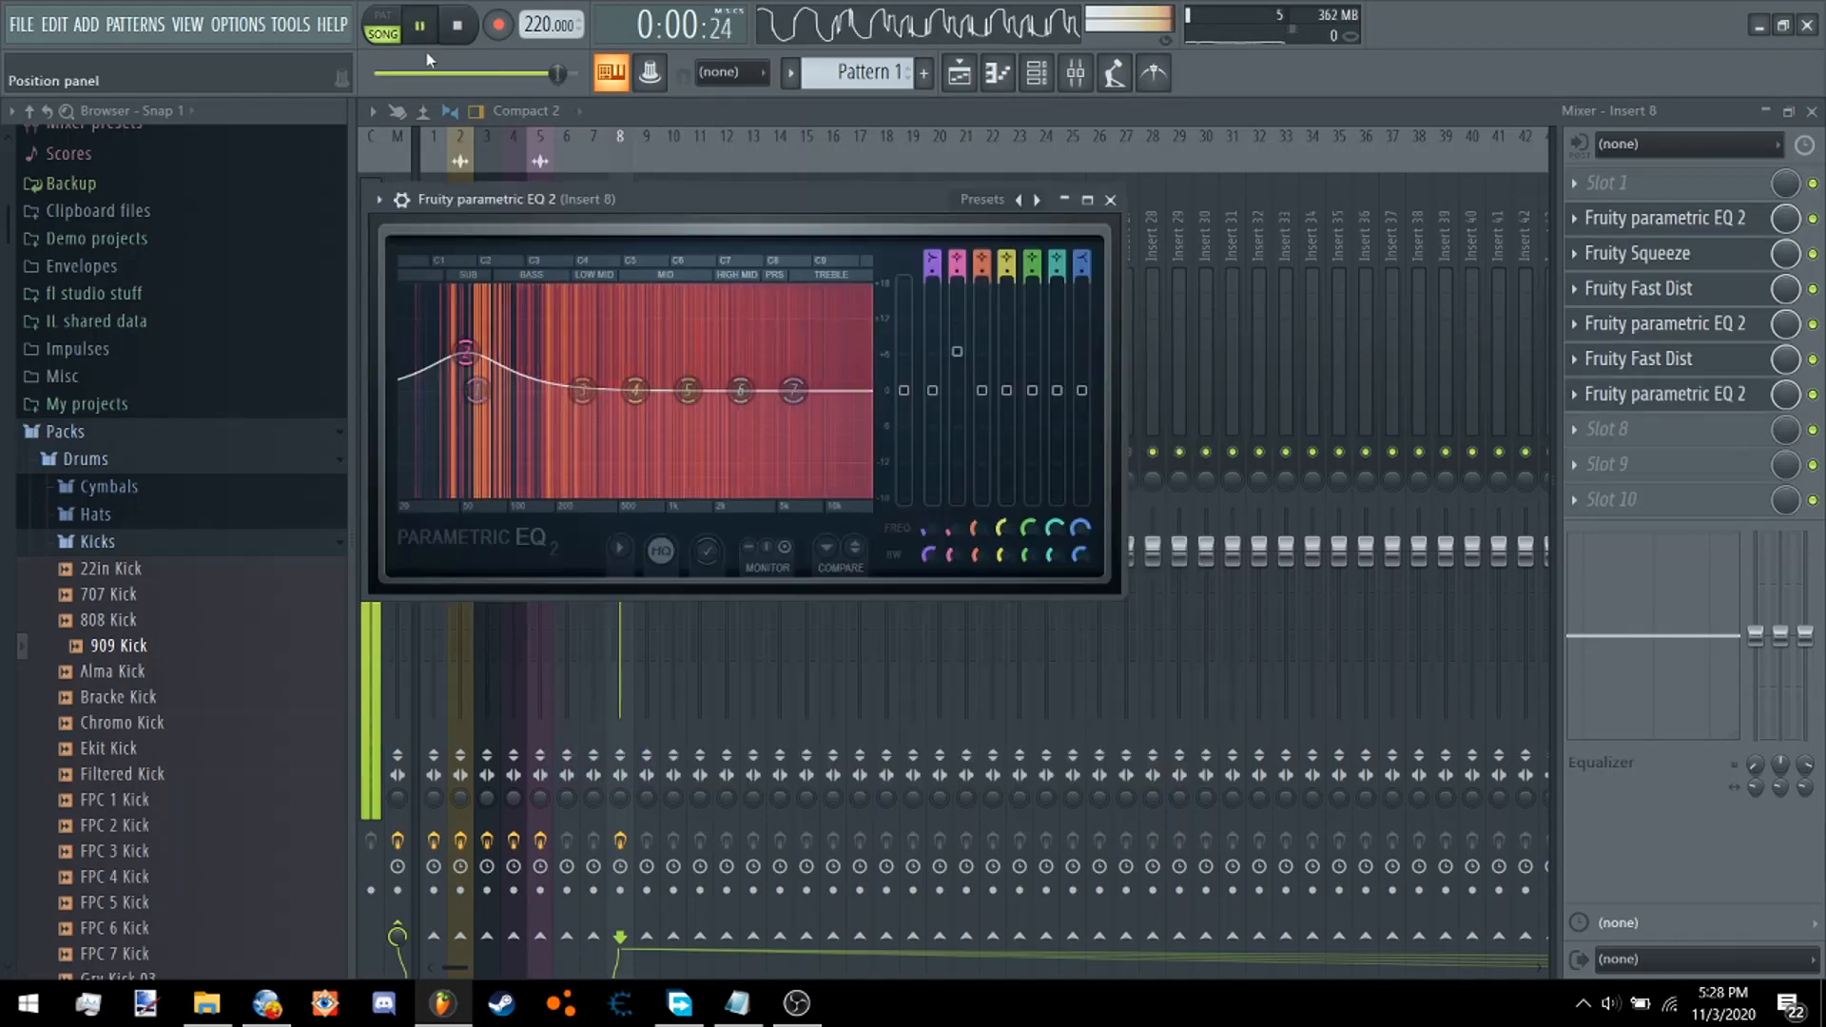
# Add a parametric EQ 2 in slot 7 with band 2 boosted in the sub range, and boost the slot 5 EQ's band 6 near 162 Hz.
pyautogui.moveTo(529, 342); pyautogui.dragTo(482, 379)
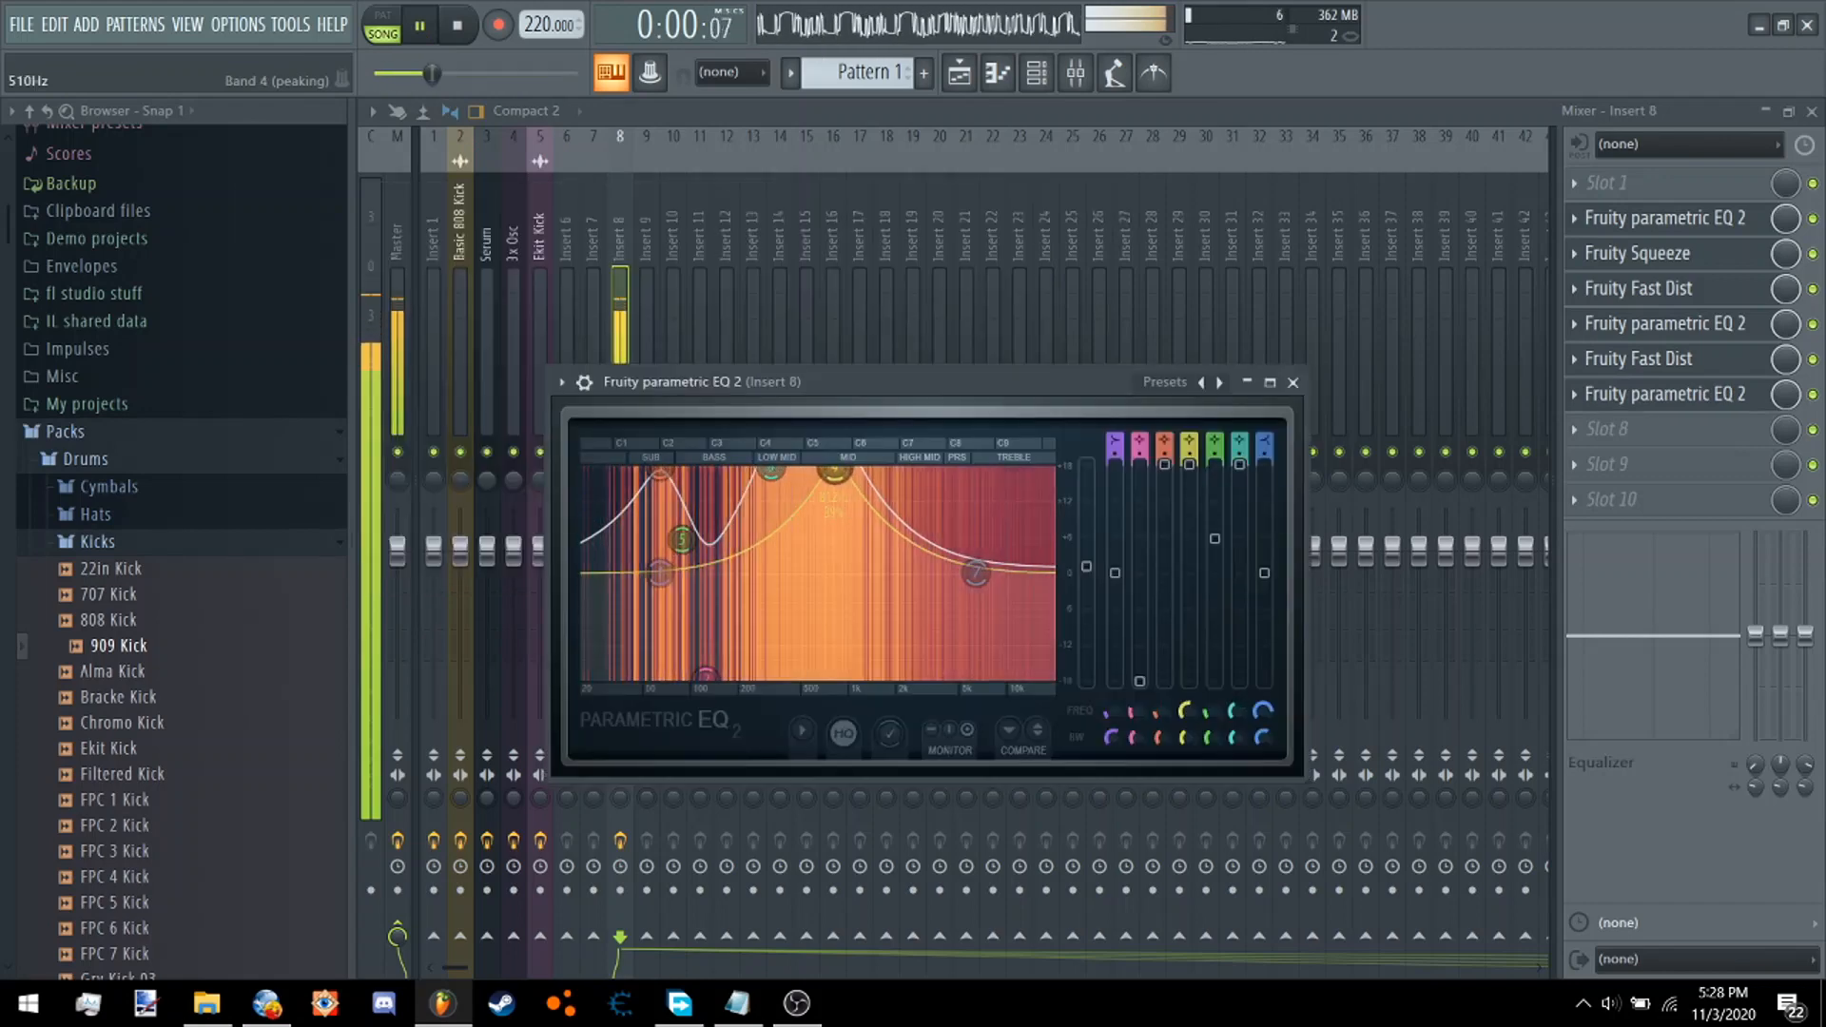
pyautogui.moveTo(808, 472); pyautogui.dragTo(726, 474)
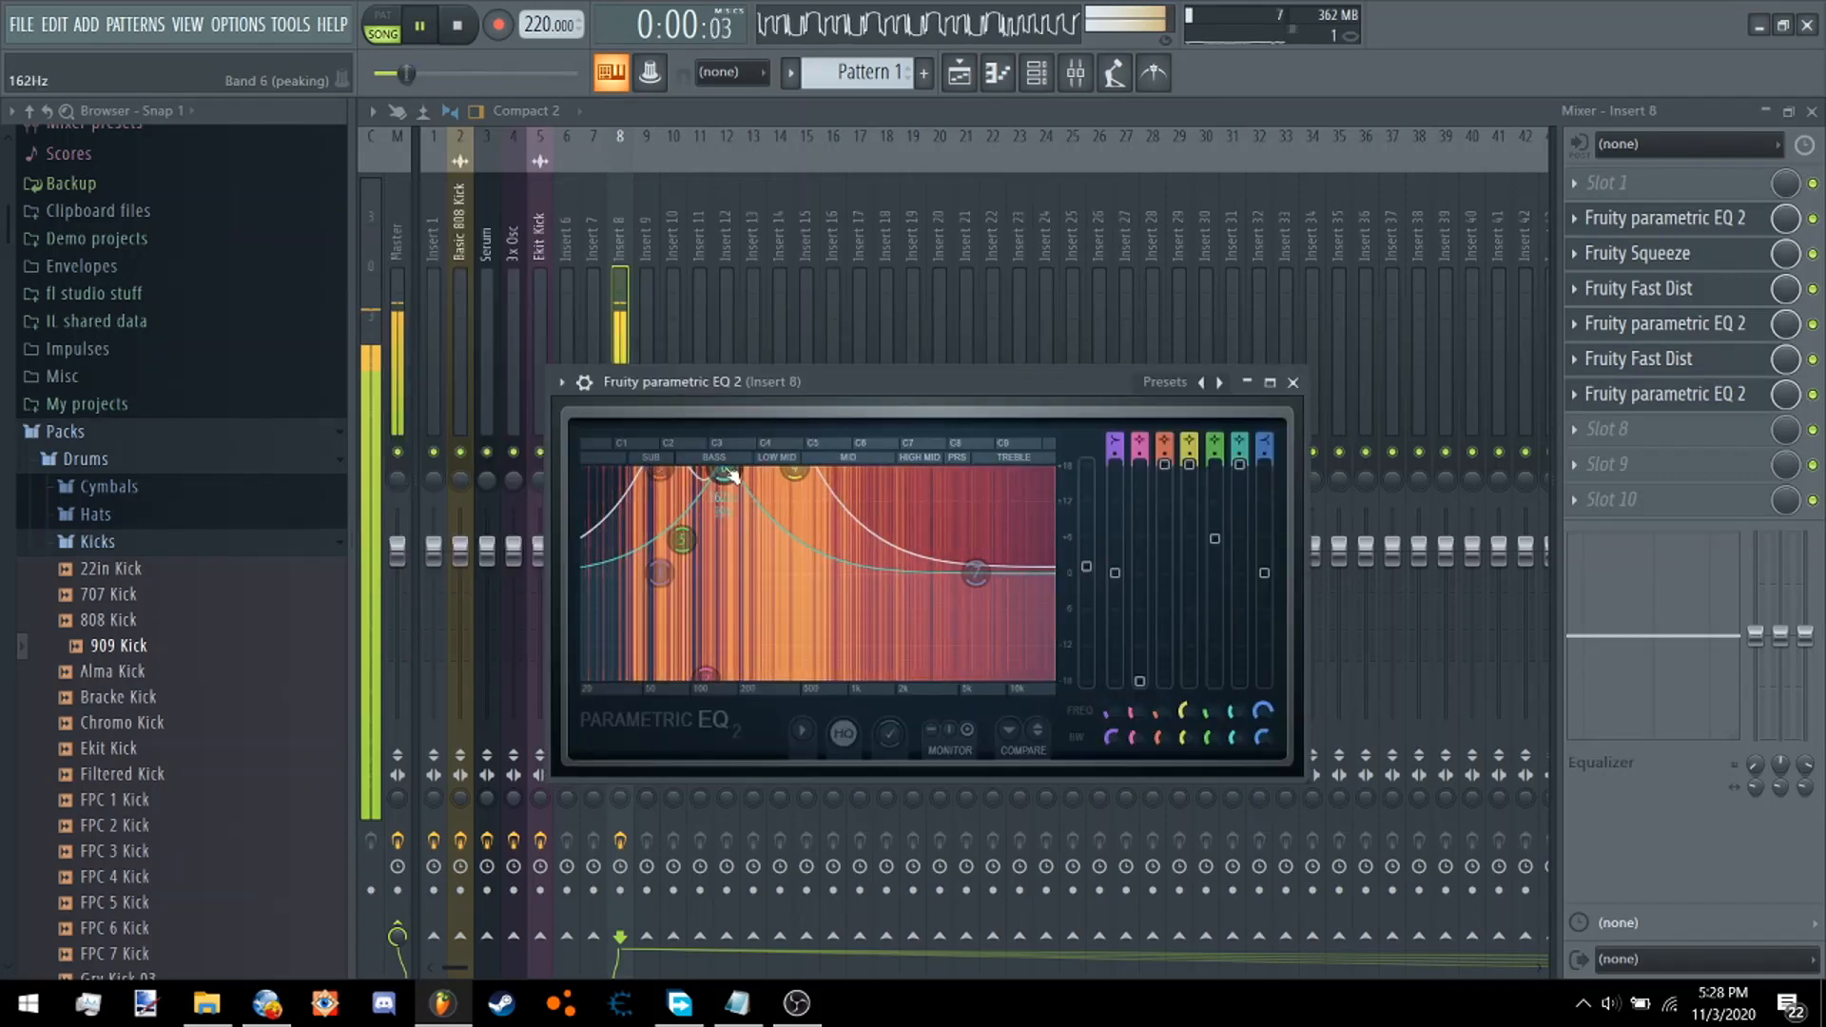
pyautogui.click(474, 29)
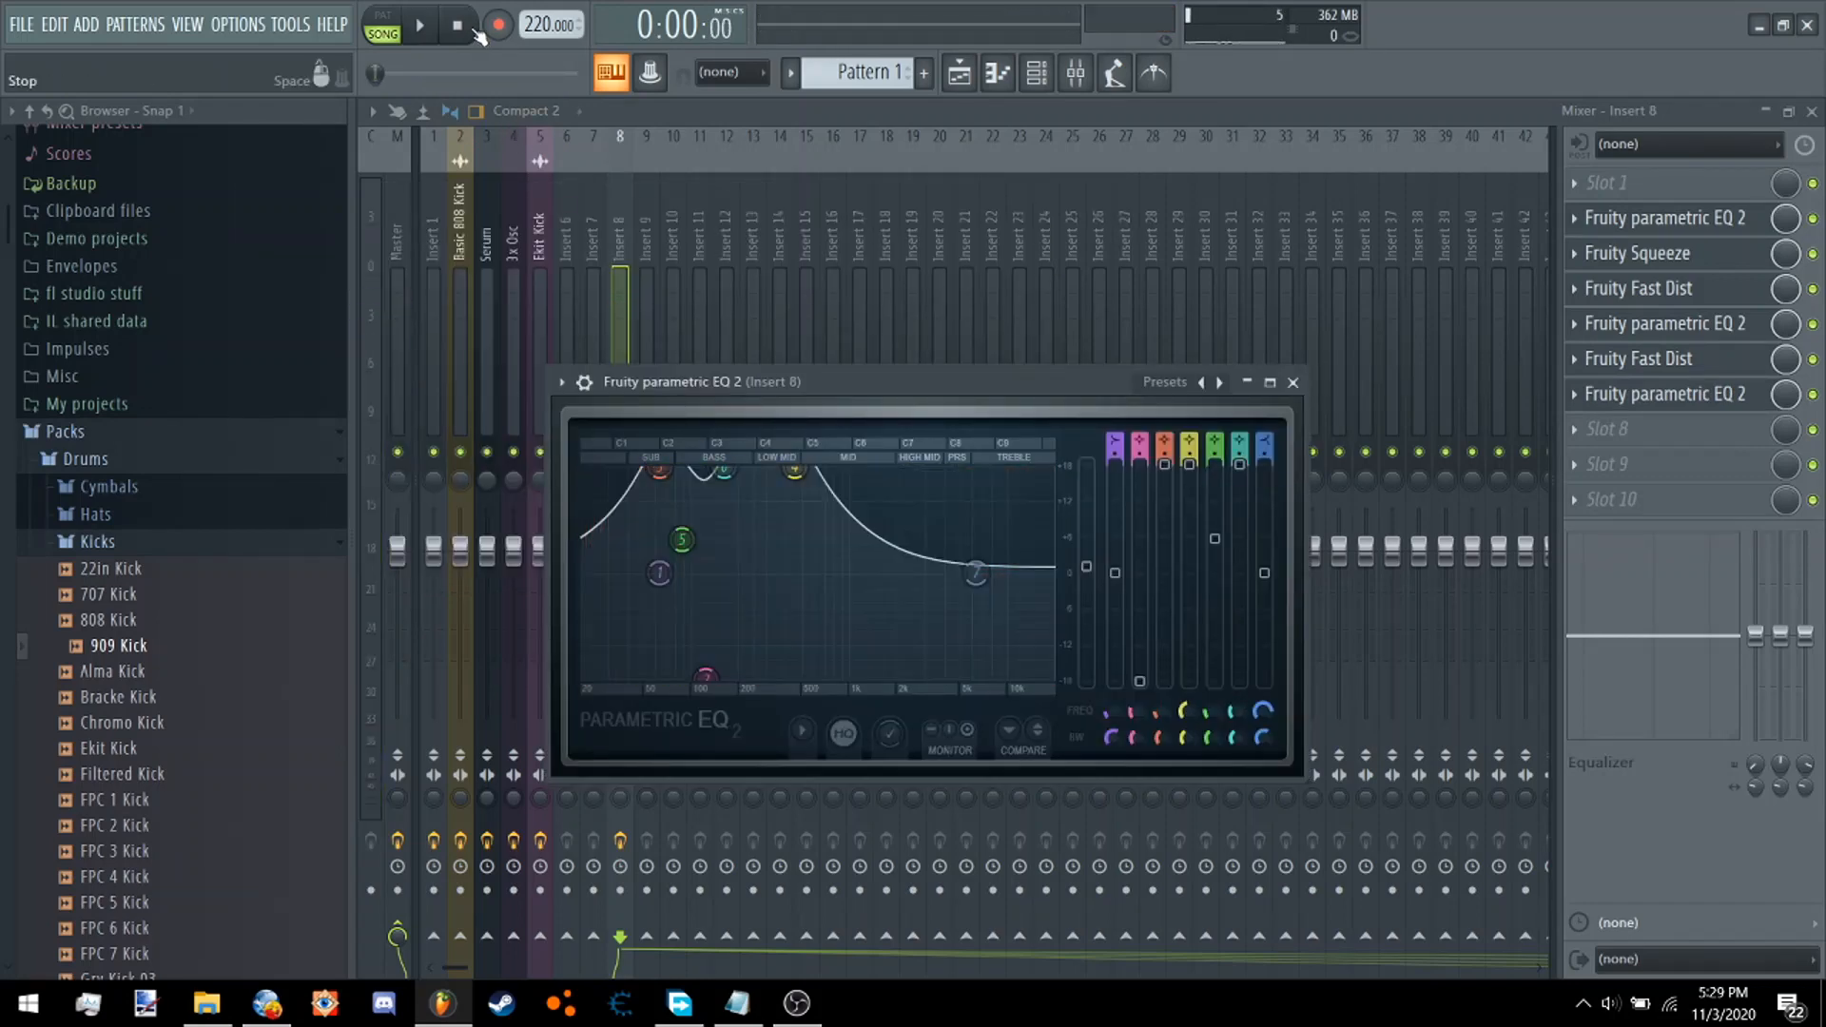